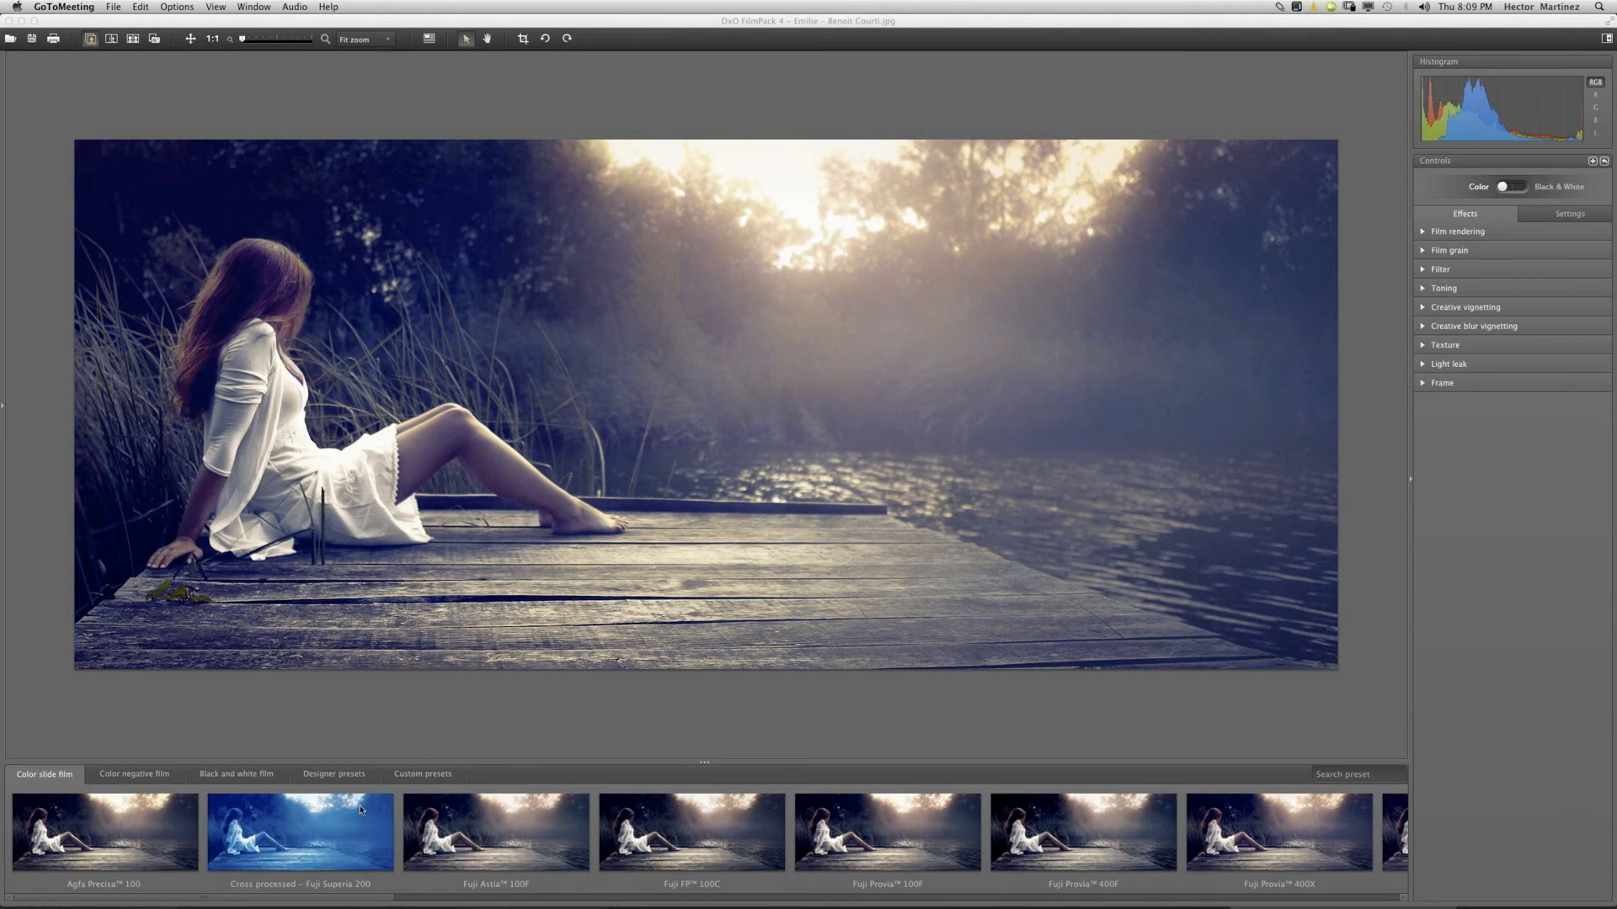
Mark the Fuji Astia 100F, Fuji Provia 100F and Fuji Provia 400X presets as favorites and check the favorites list.
click(537, 837)
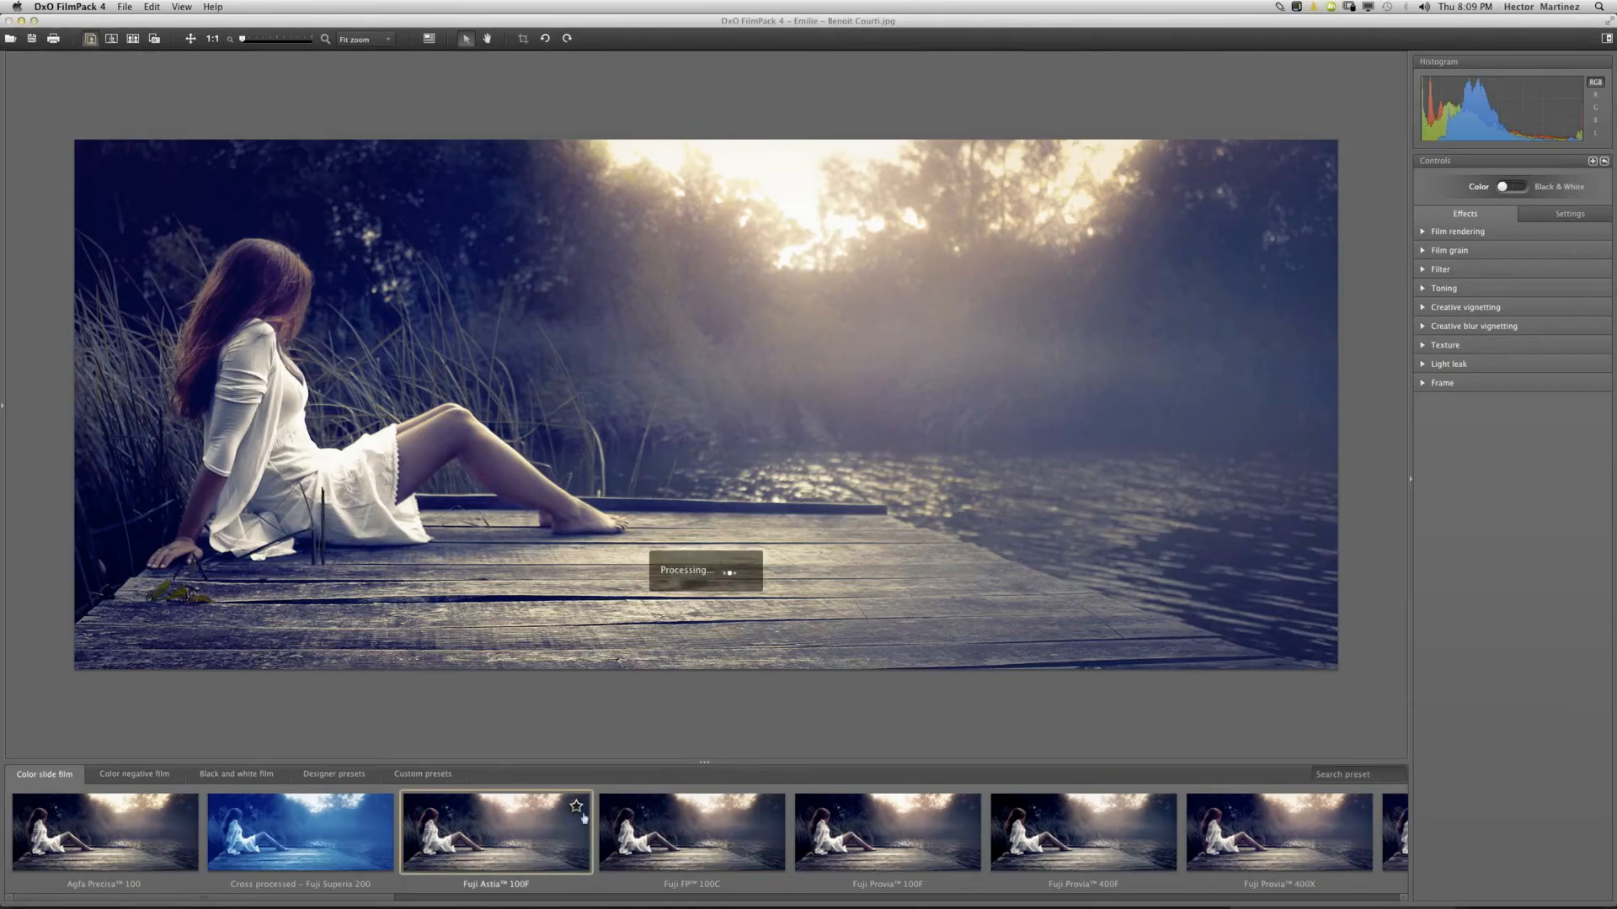
click(576, 808)
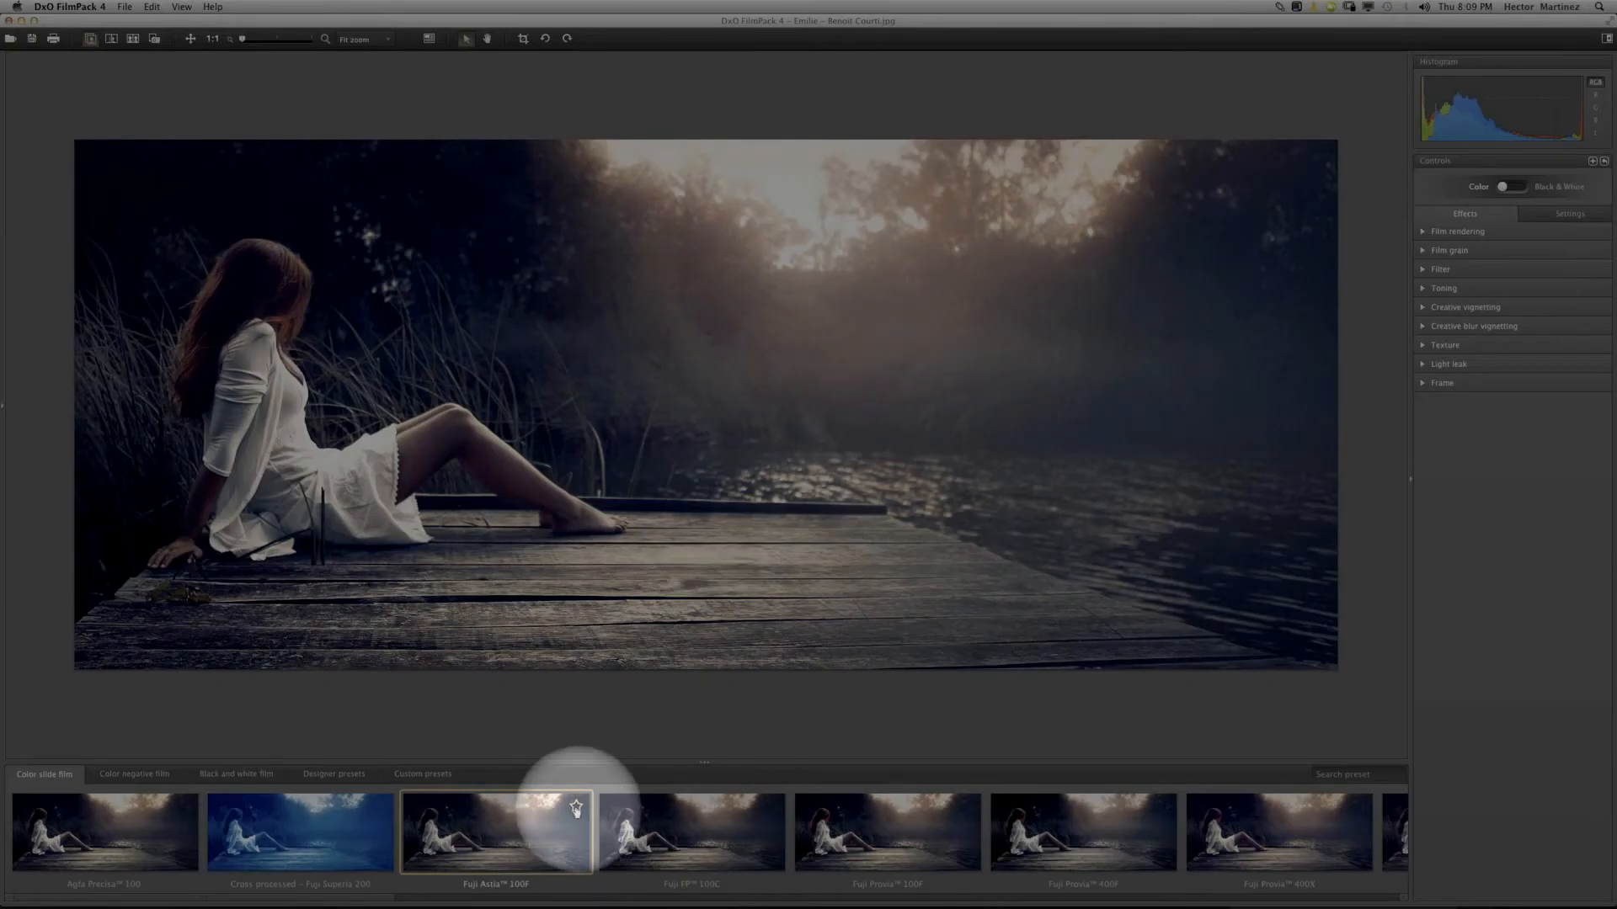
click(576, 809)
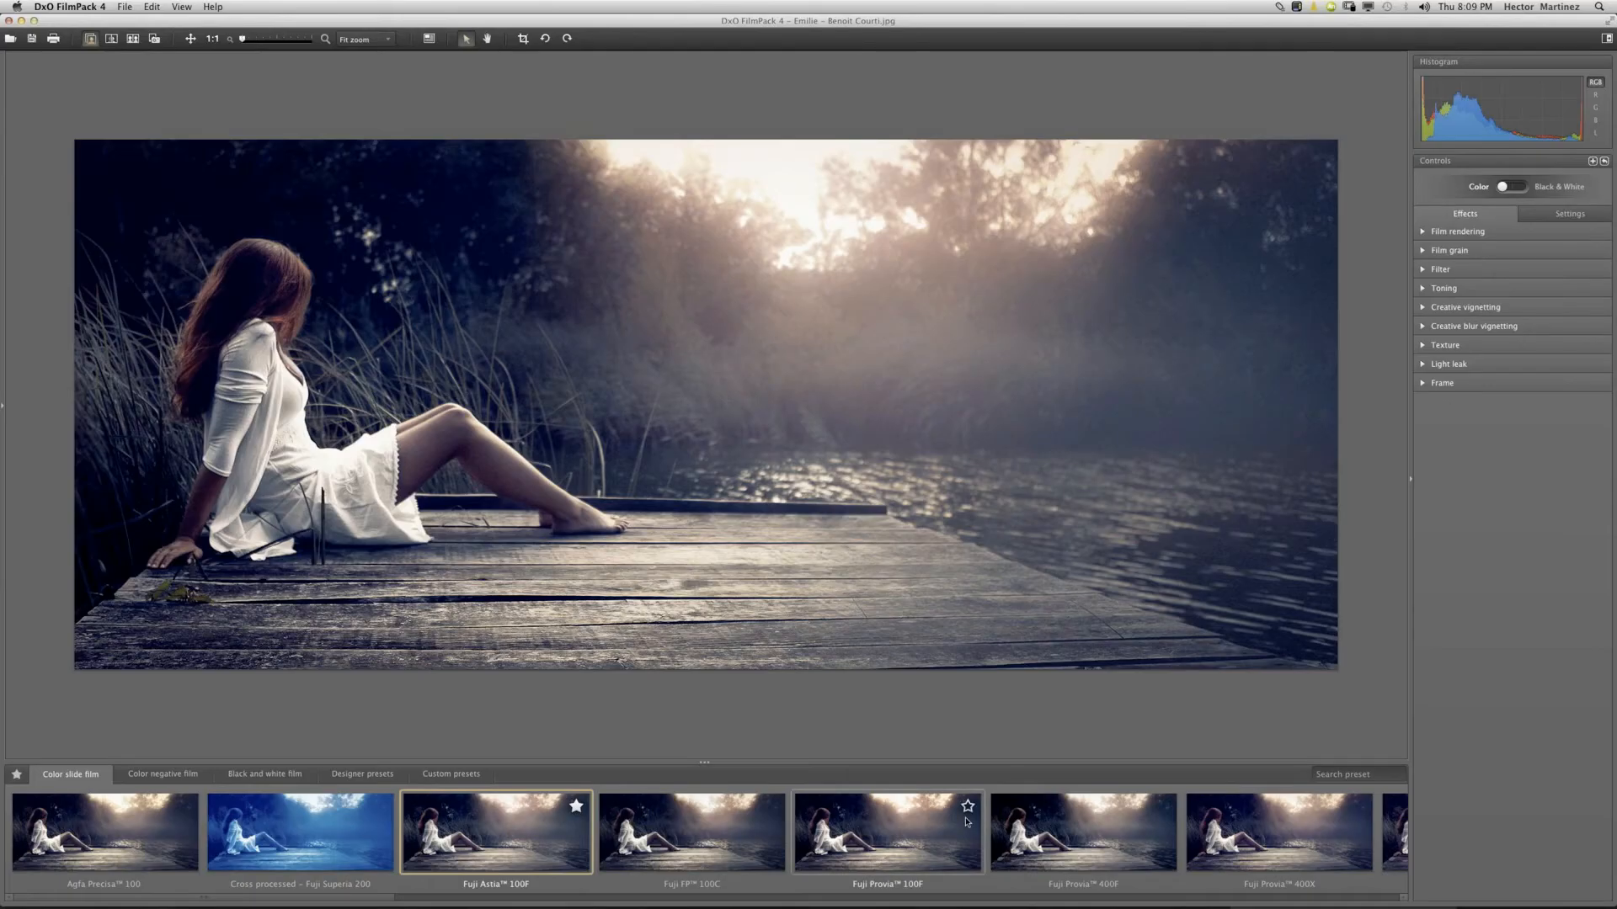
click(967, 823)
click(968, 807)
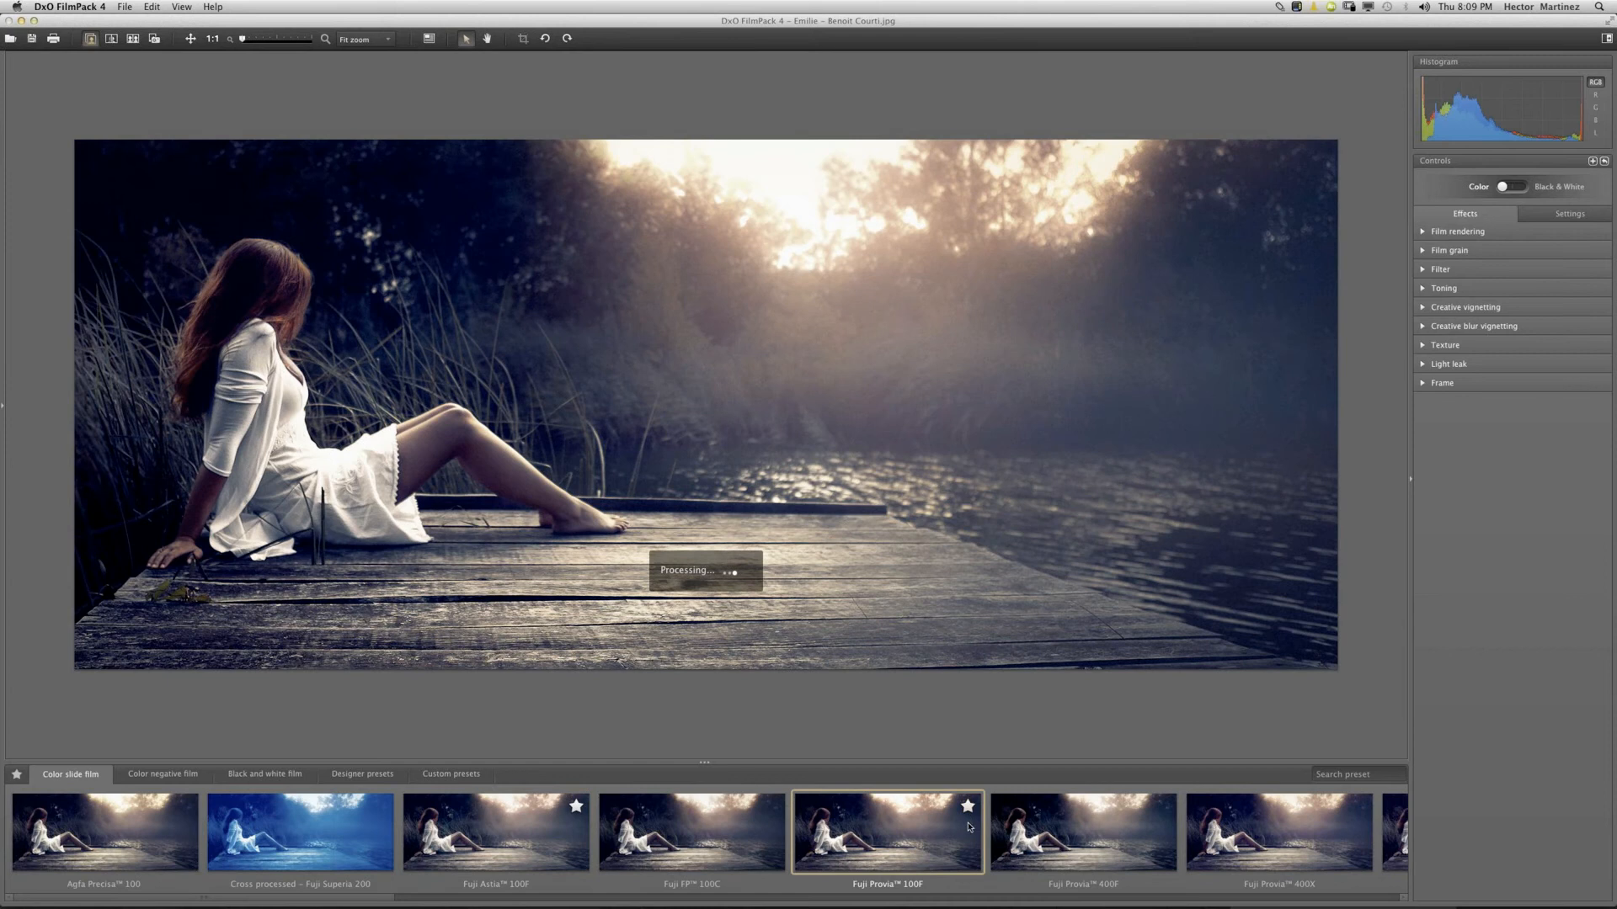
click(1316, 848)
click(1359, 807)
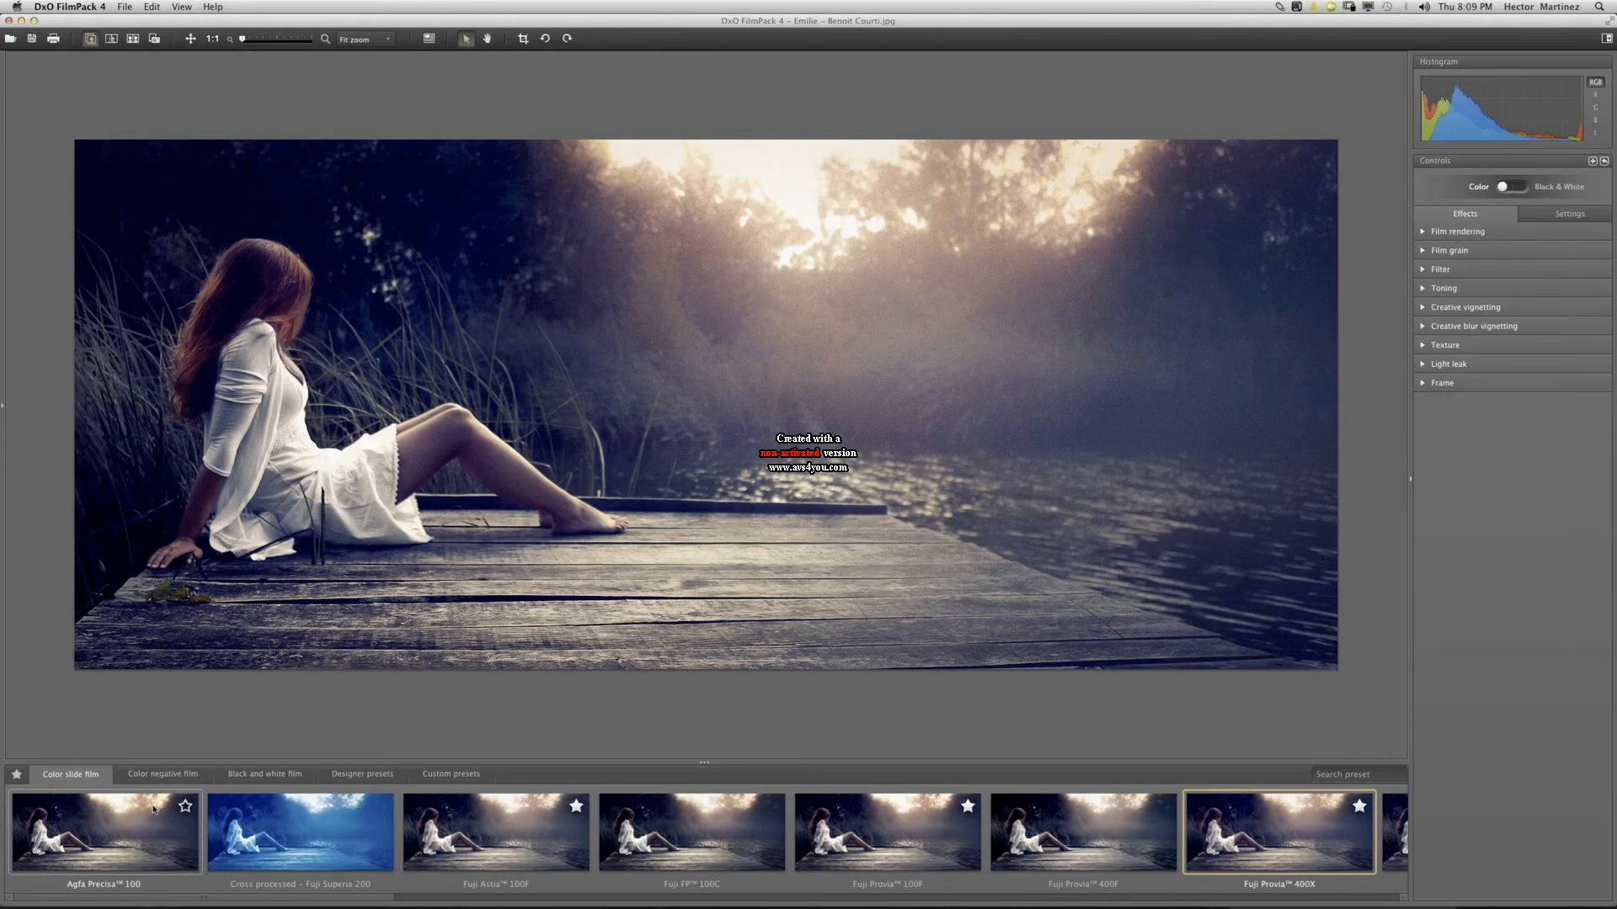
click(11, 780)
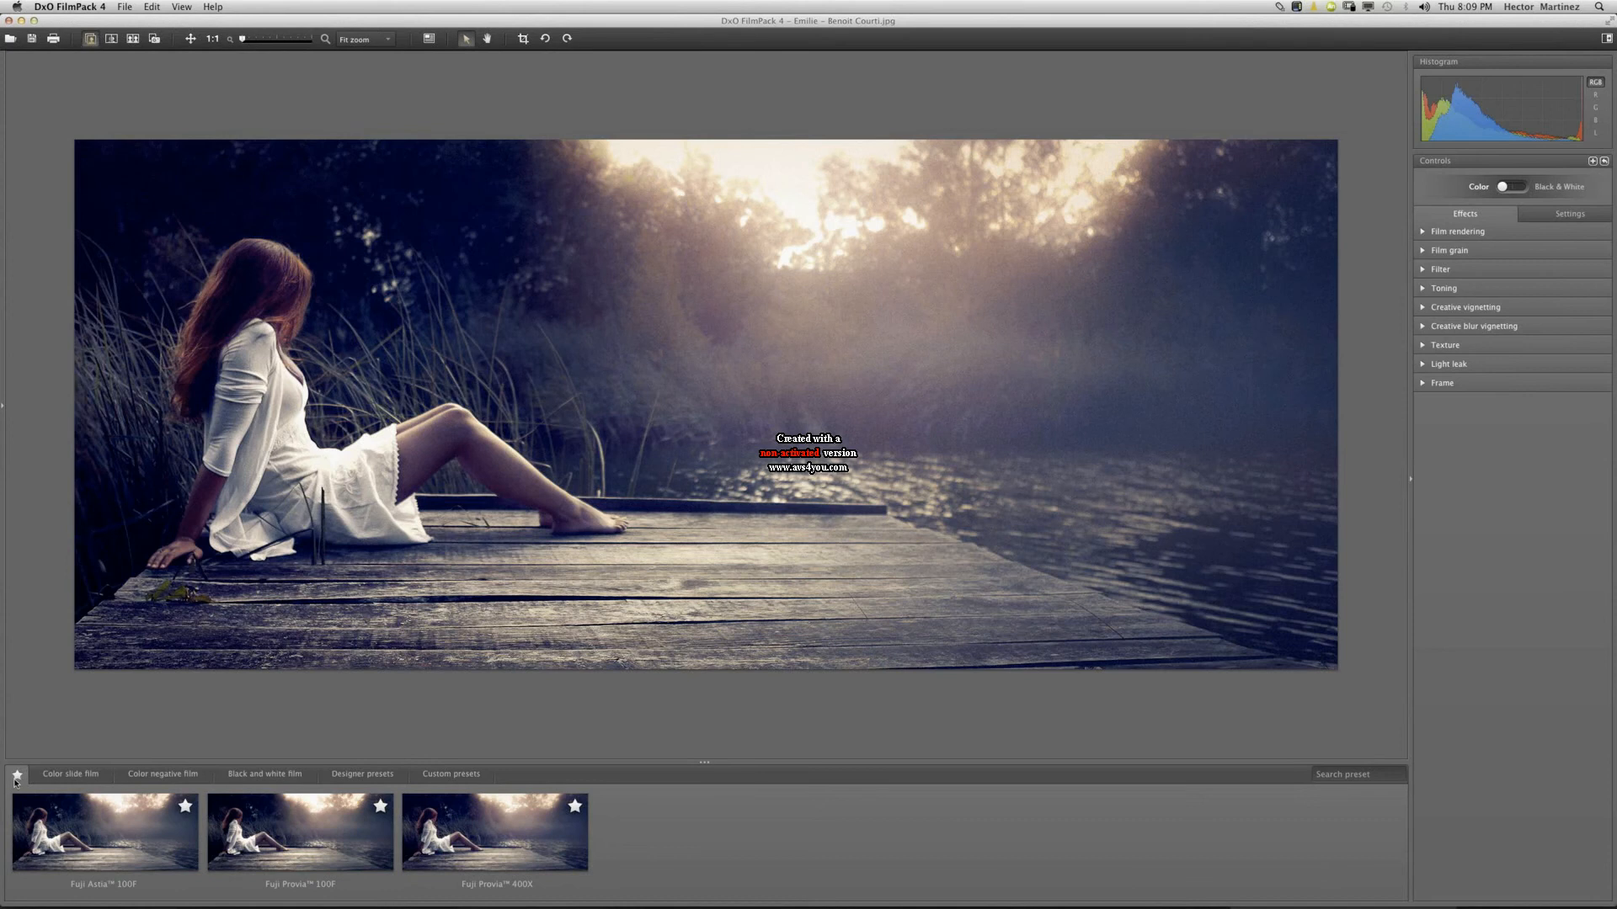
click(74, 777)
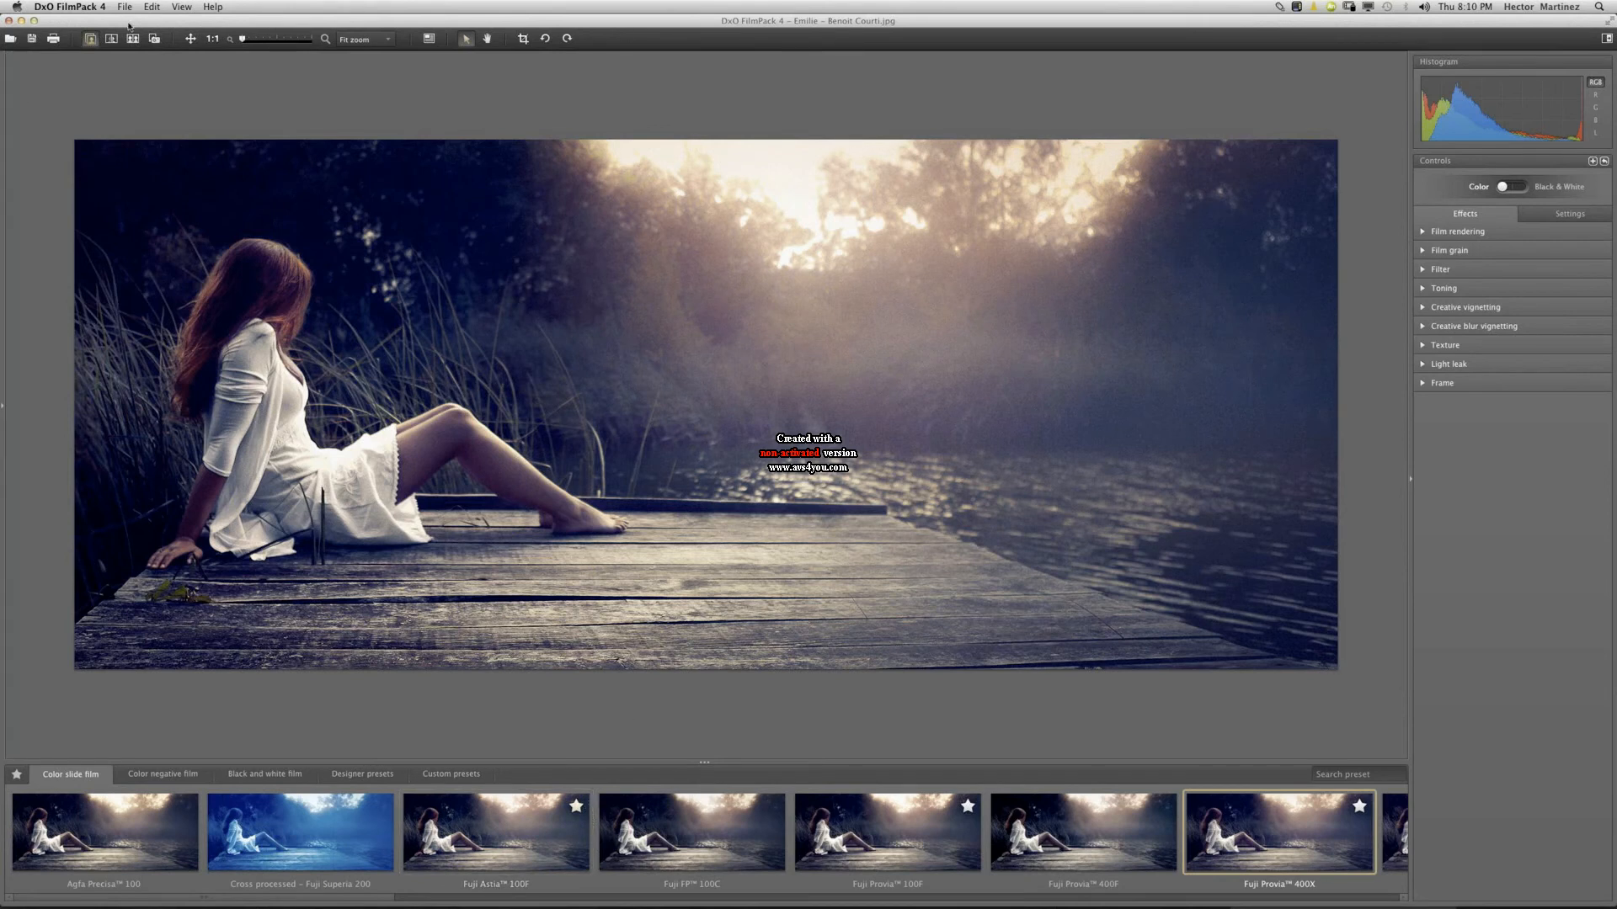
Open the original Manhattan TIFF image from the demo images folder and reveal the Snapshots area.
click(10, 40)
click(819, 77)
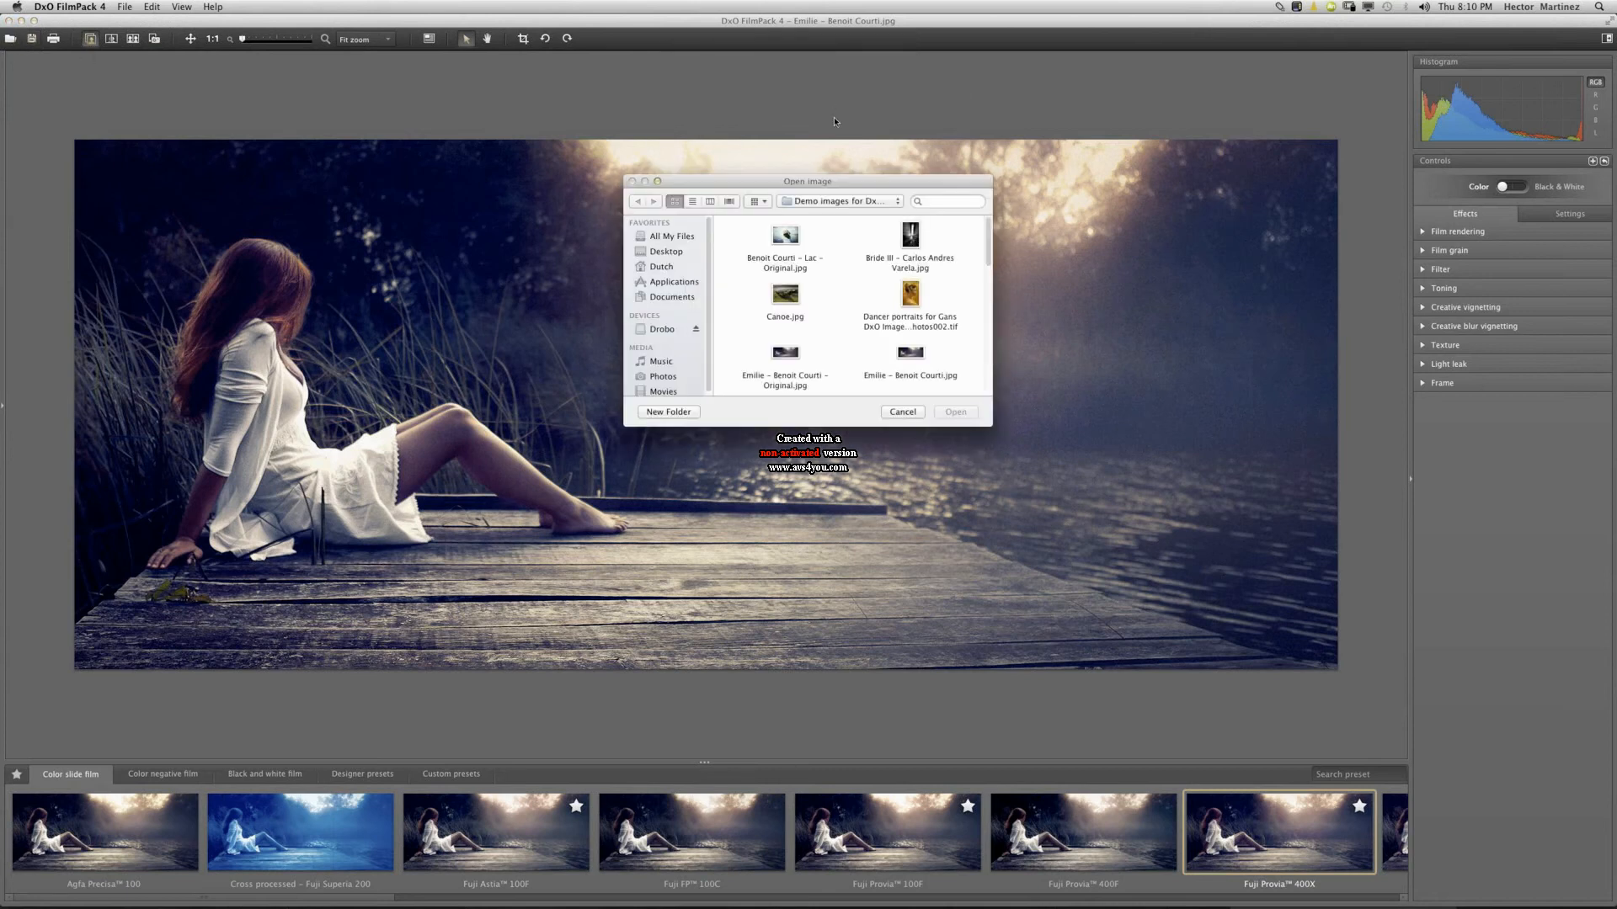
drag(990, 245, 990, 343)
click(912, 297)
click(956, 411)
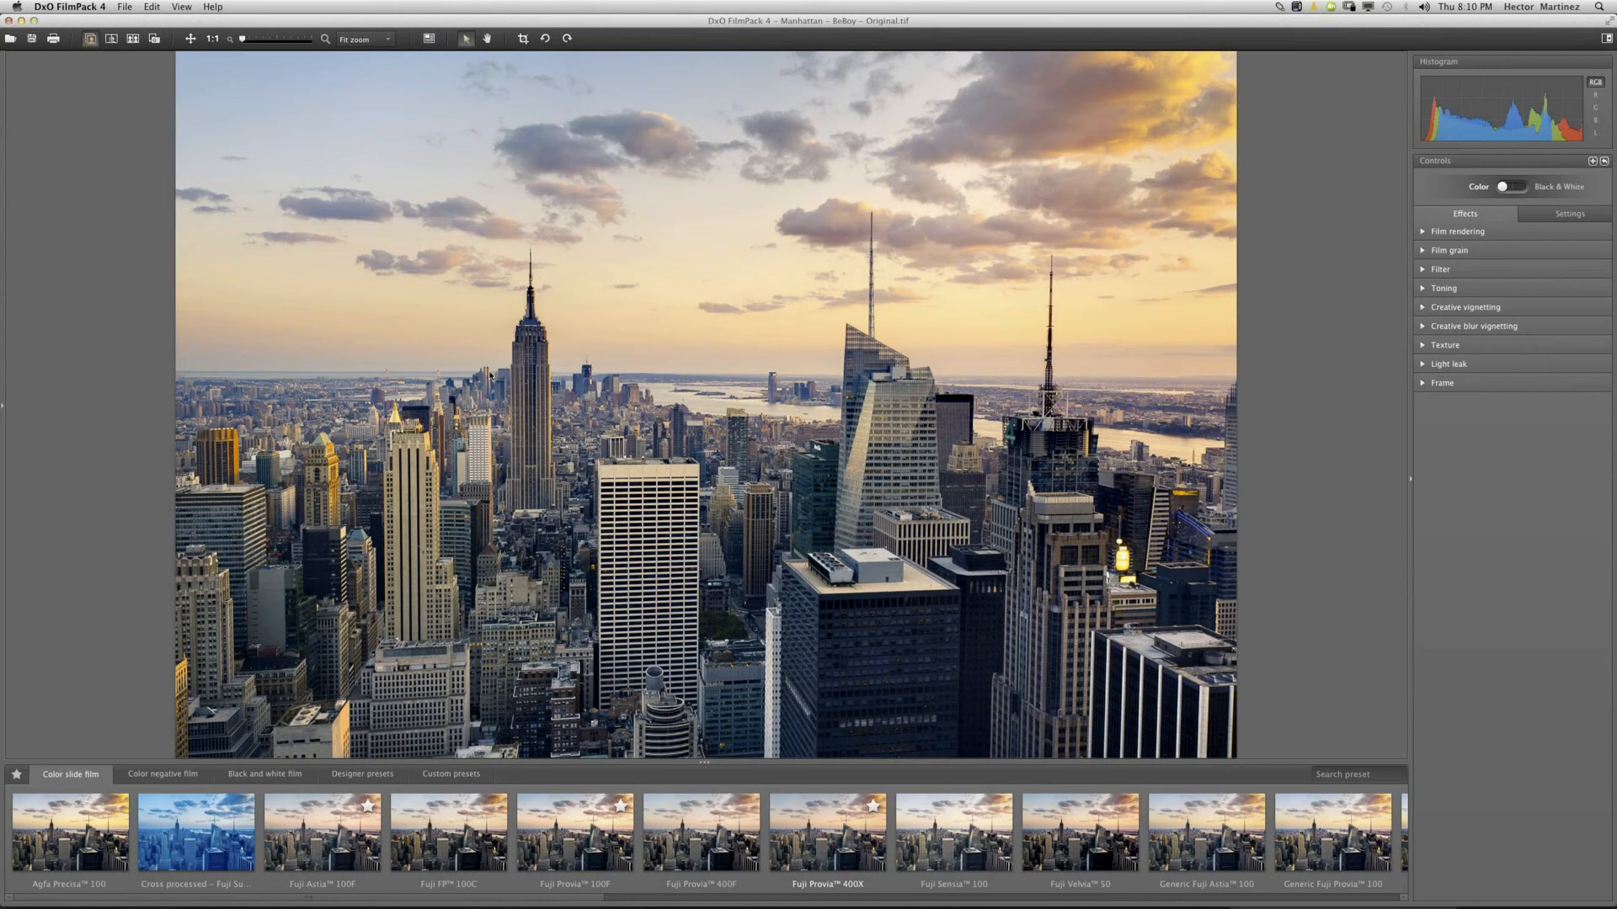
click(3, 408)
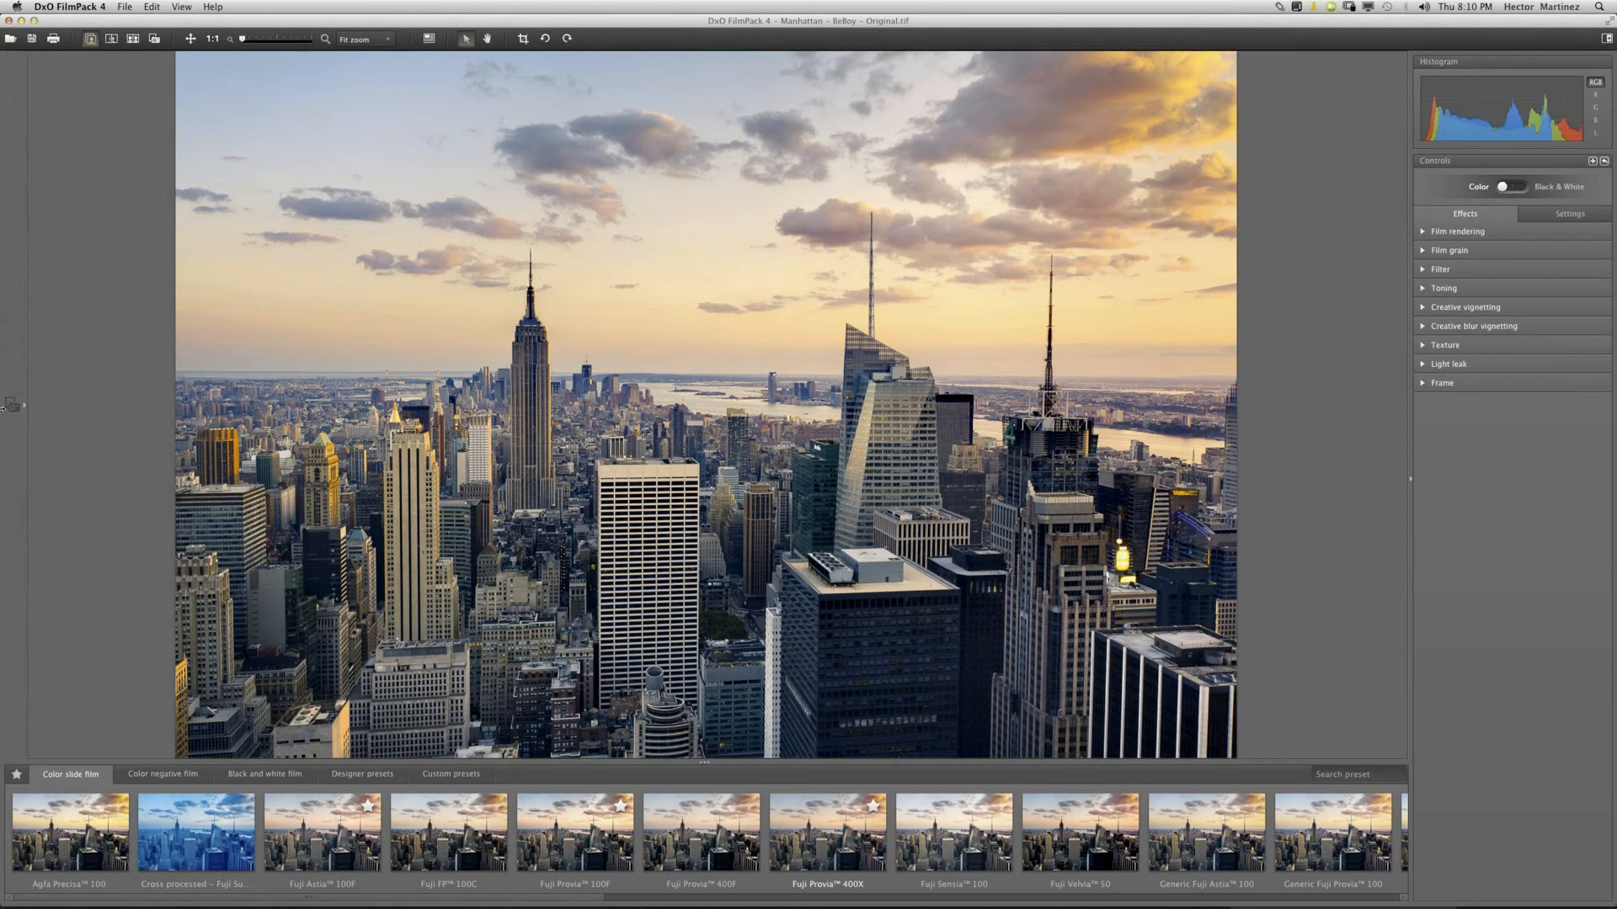
click(12, 405)
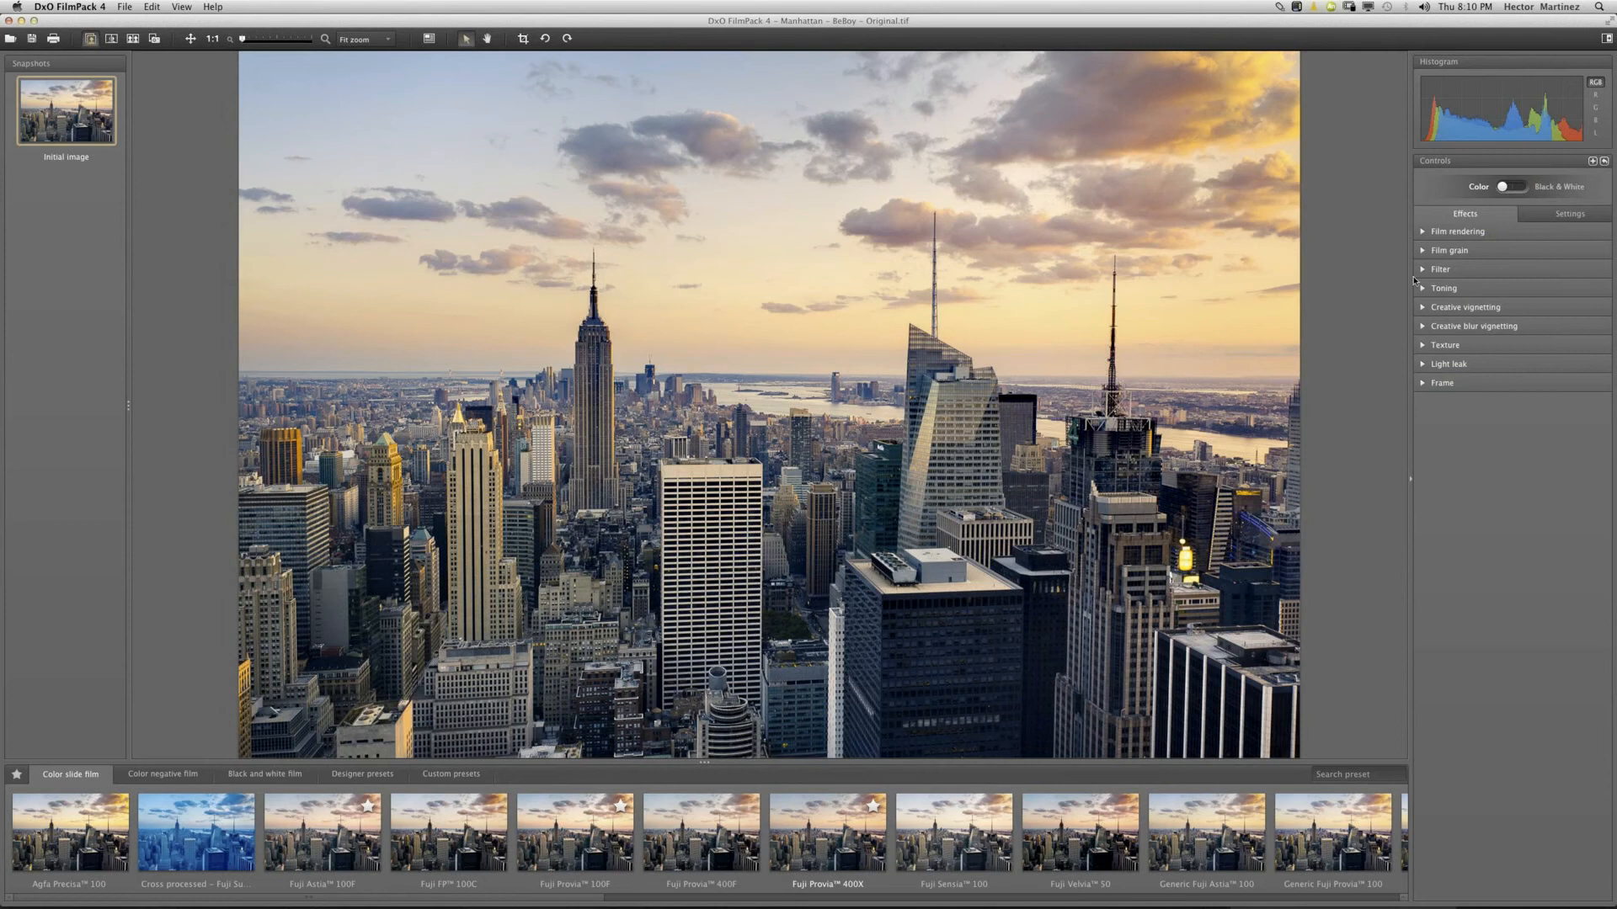
Try the Cyan filter on the Manhattan photo and replace it with the Warm tone filter.
click(1424, 270)
click(1549, 292)
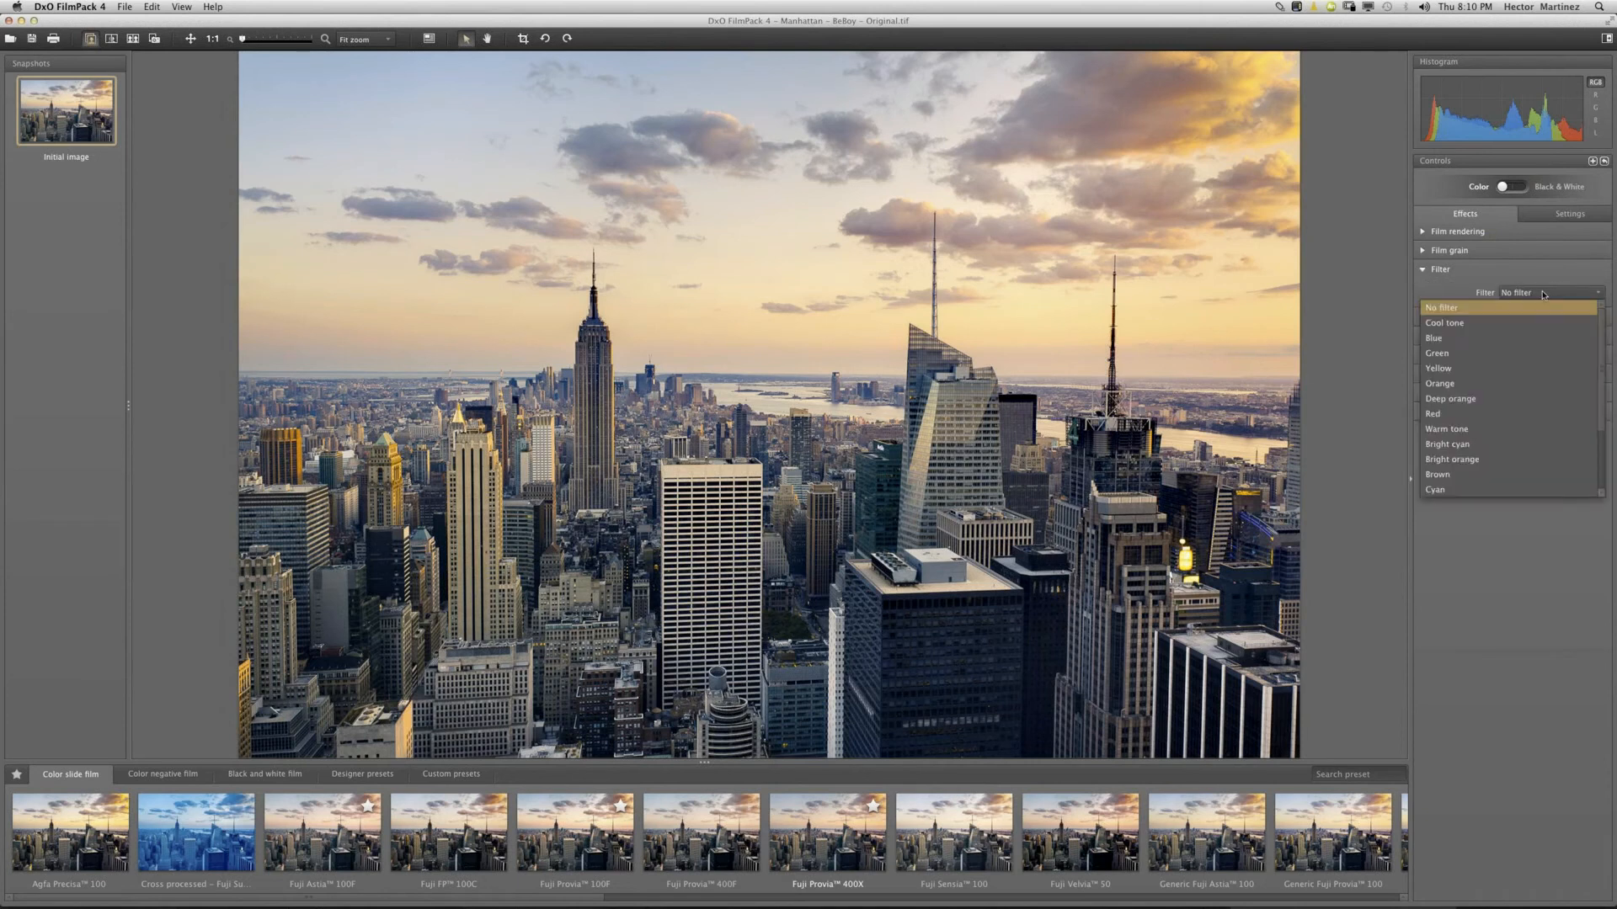
click(1462, 491)
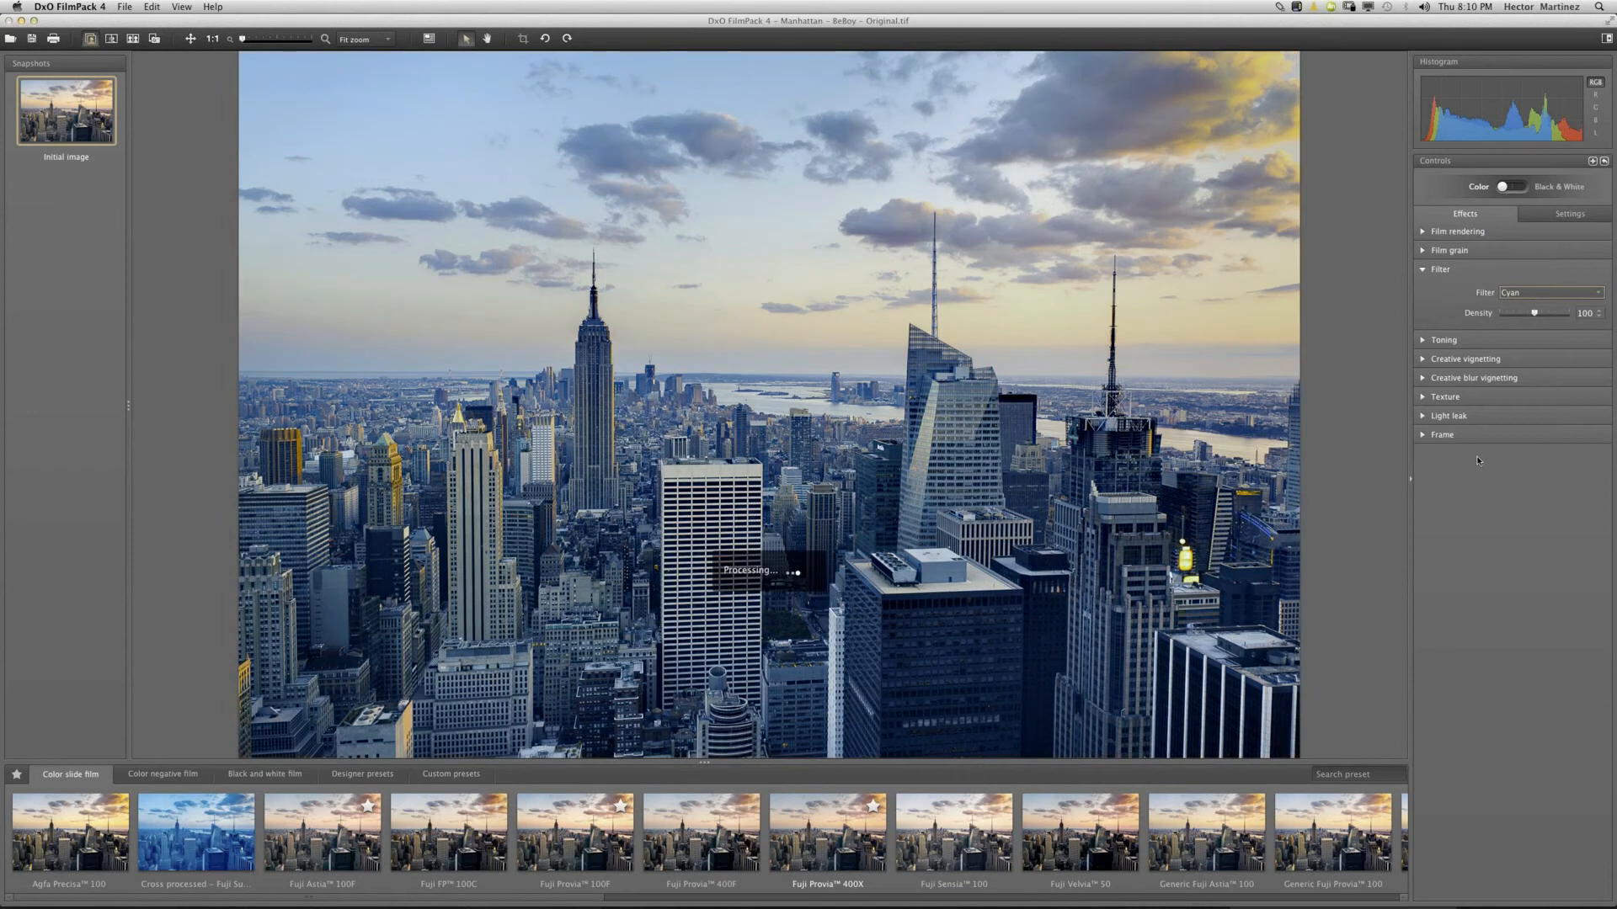
click(1549, 292)
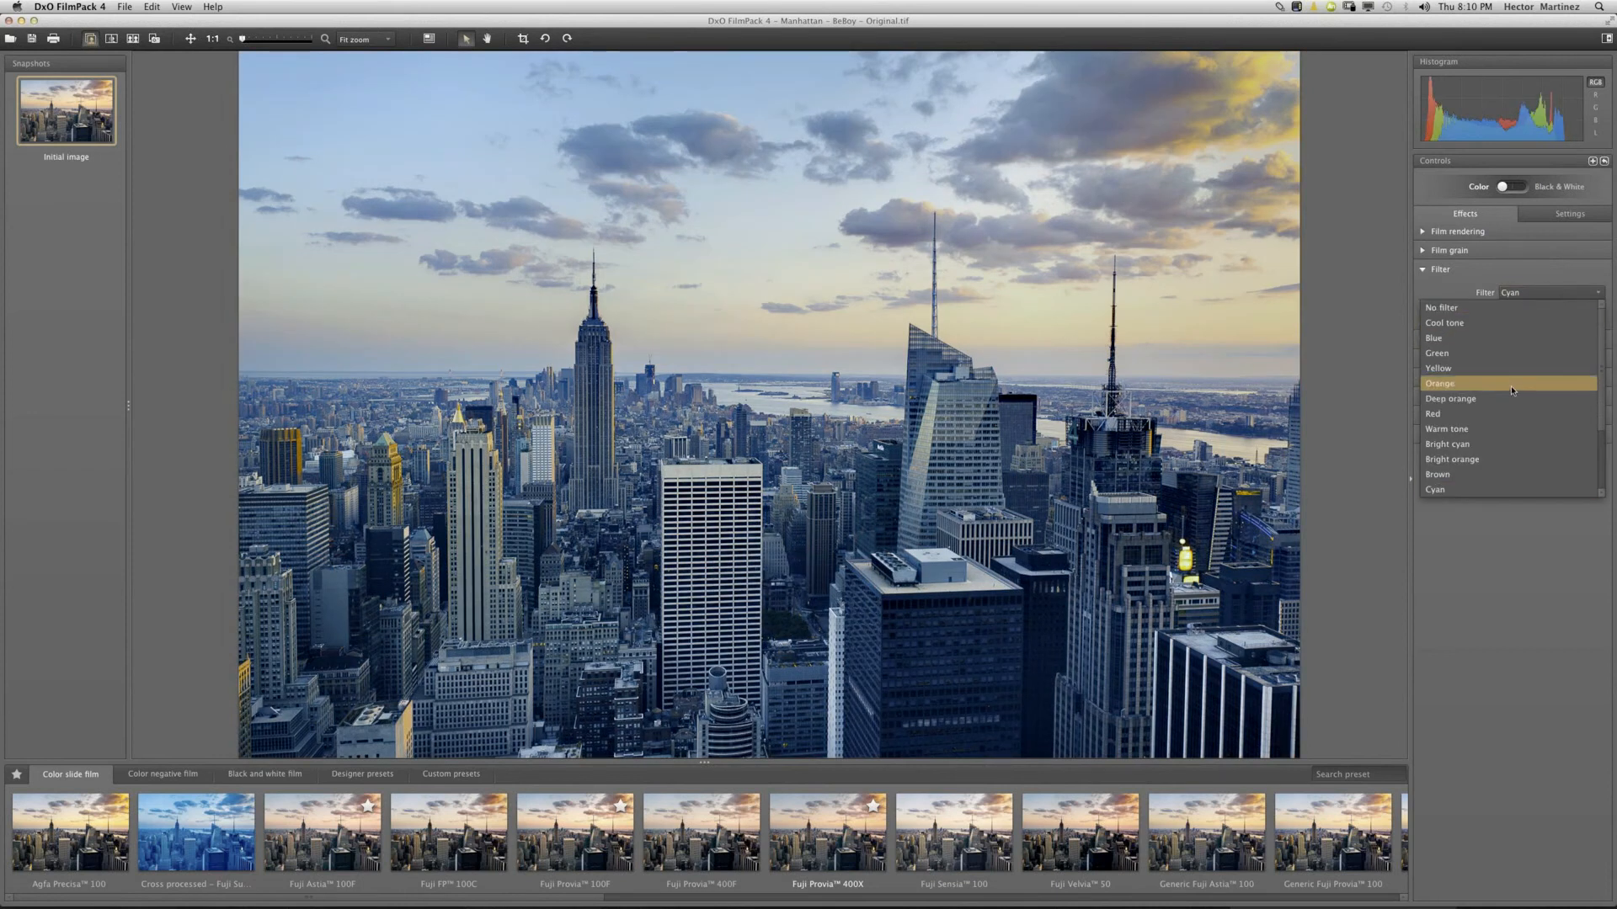
click(1499, 432)
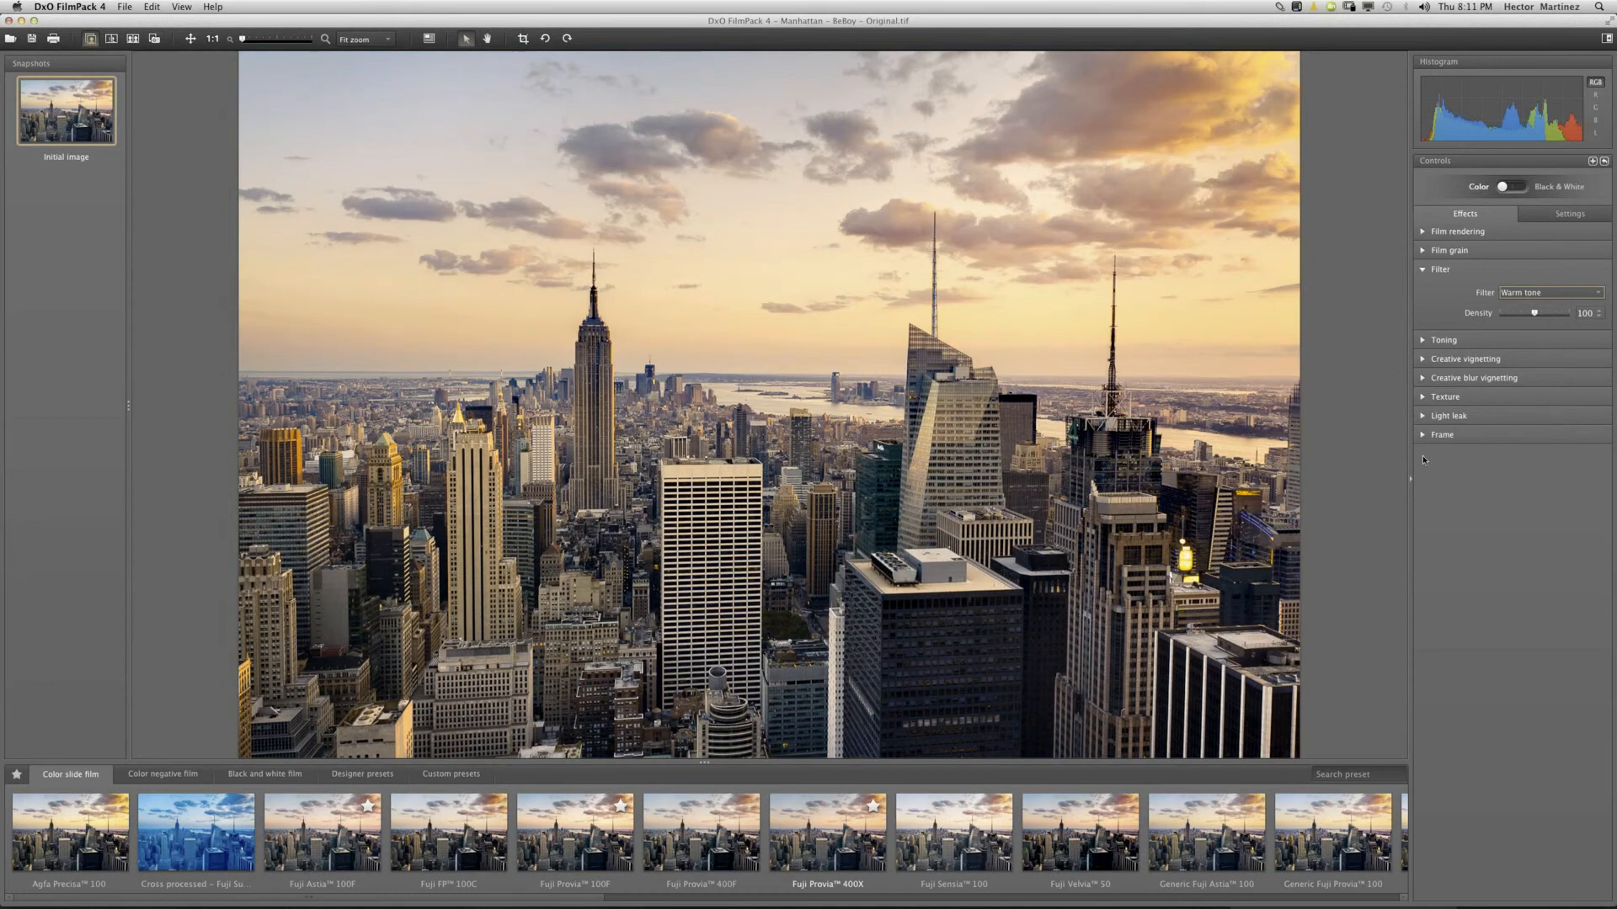
Raise the Reds channel's saturation to 50 and shift the Yellows channel's hue toward green in the Hue – Saturation – Lightness settings.
click(1562, 222)
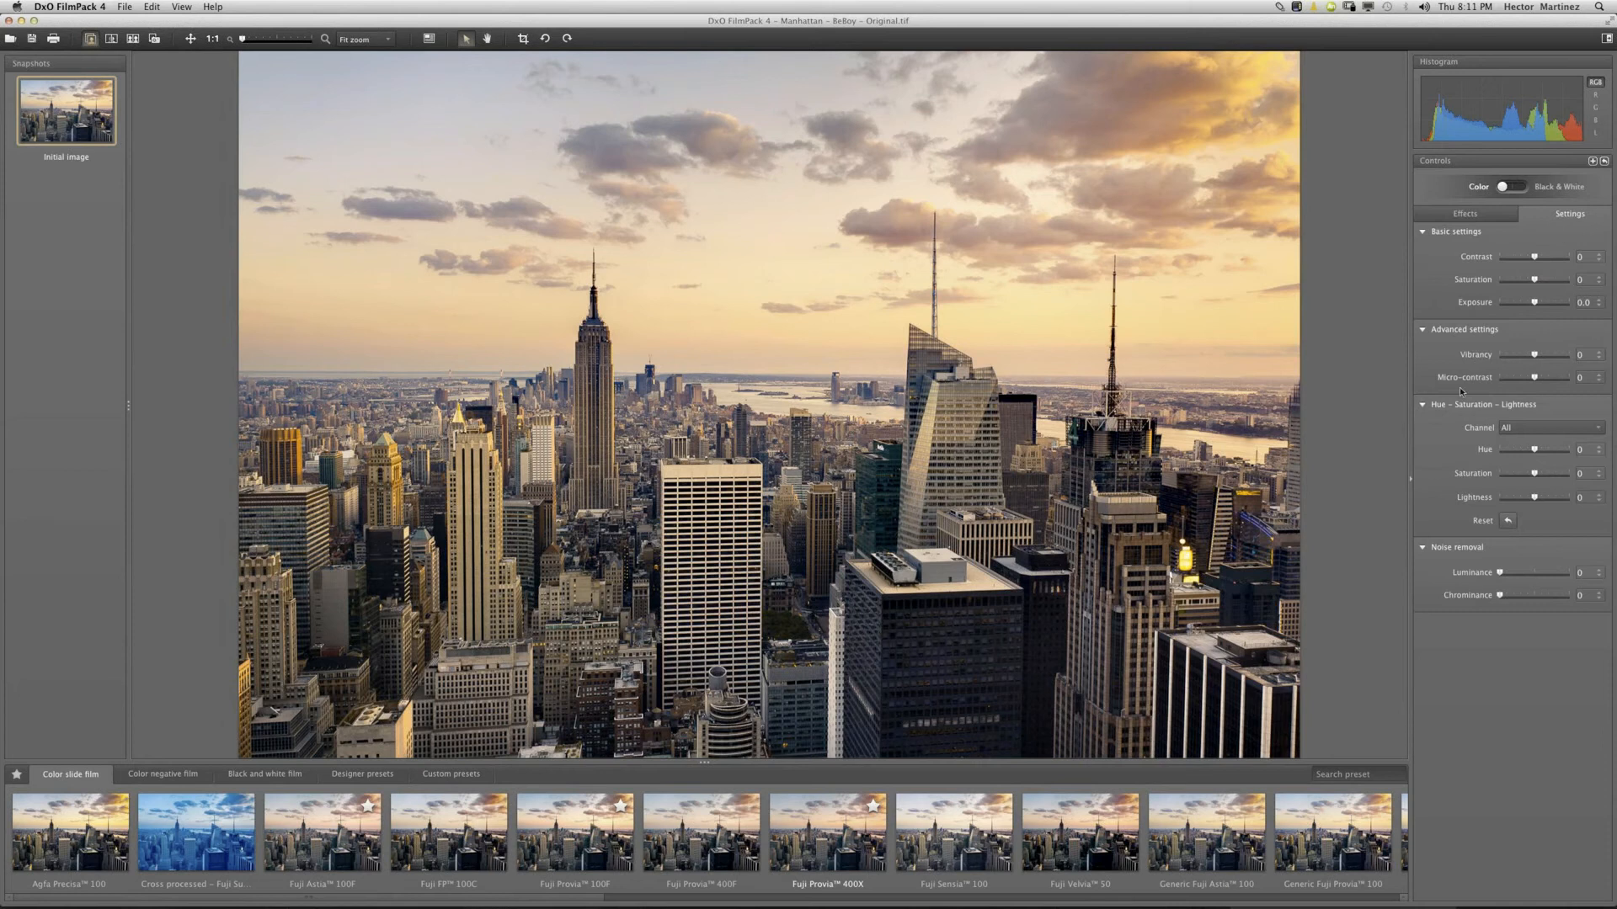
click(1558, 429)
click(1489, 459)
drag(1537, 473, 1555, 474)
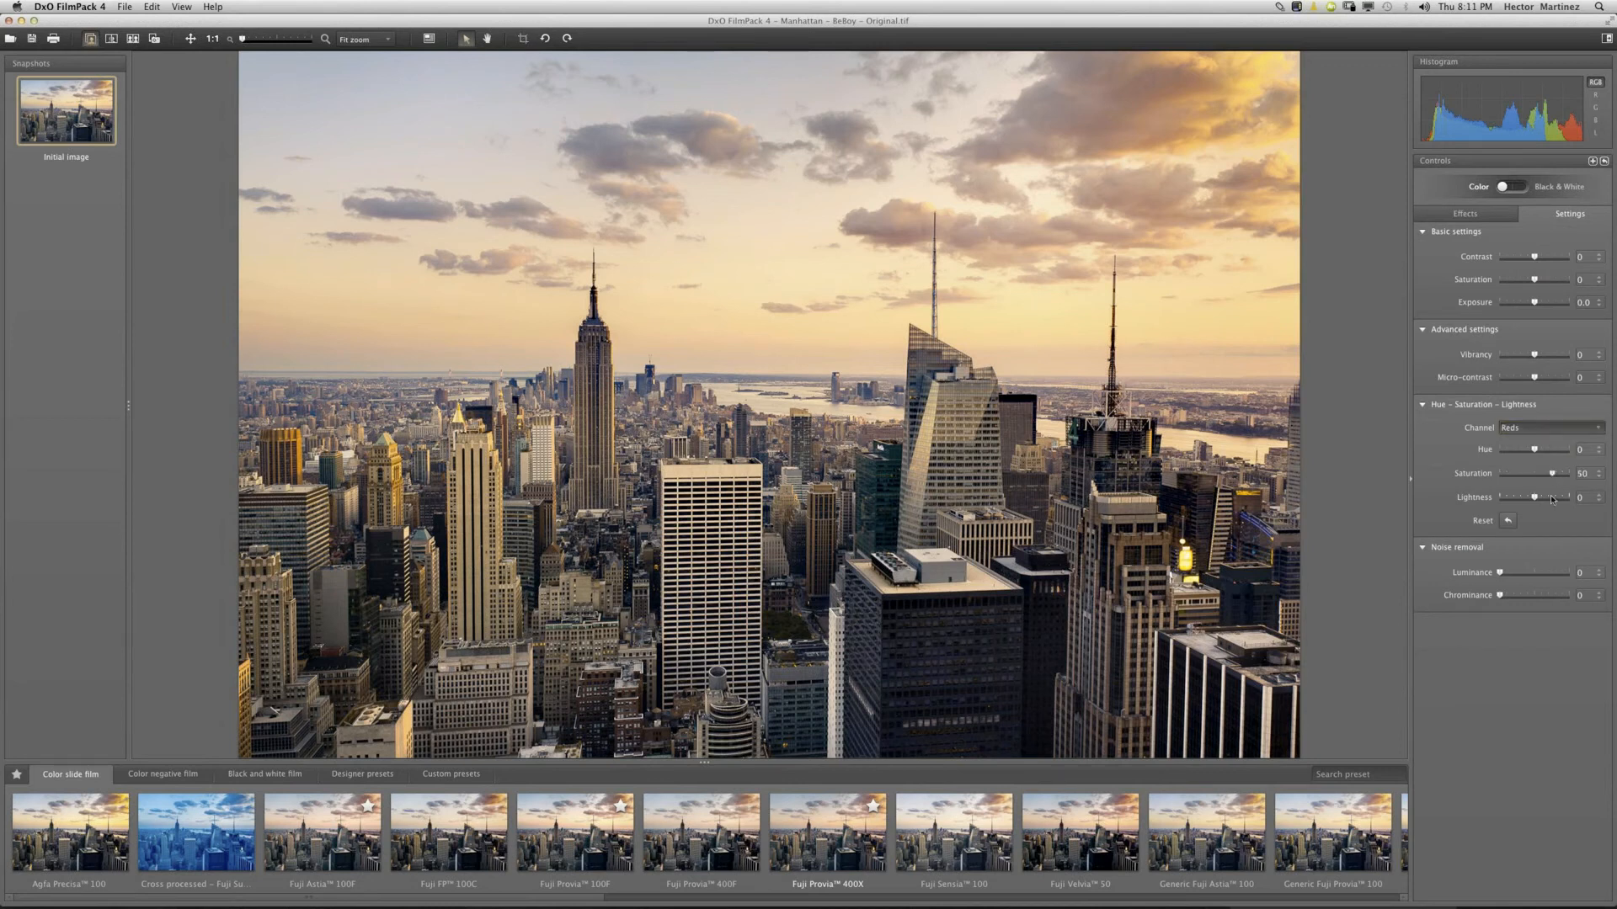
click(1568, 432)
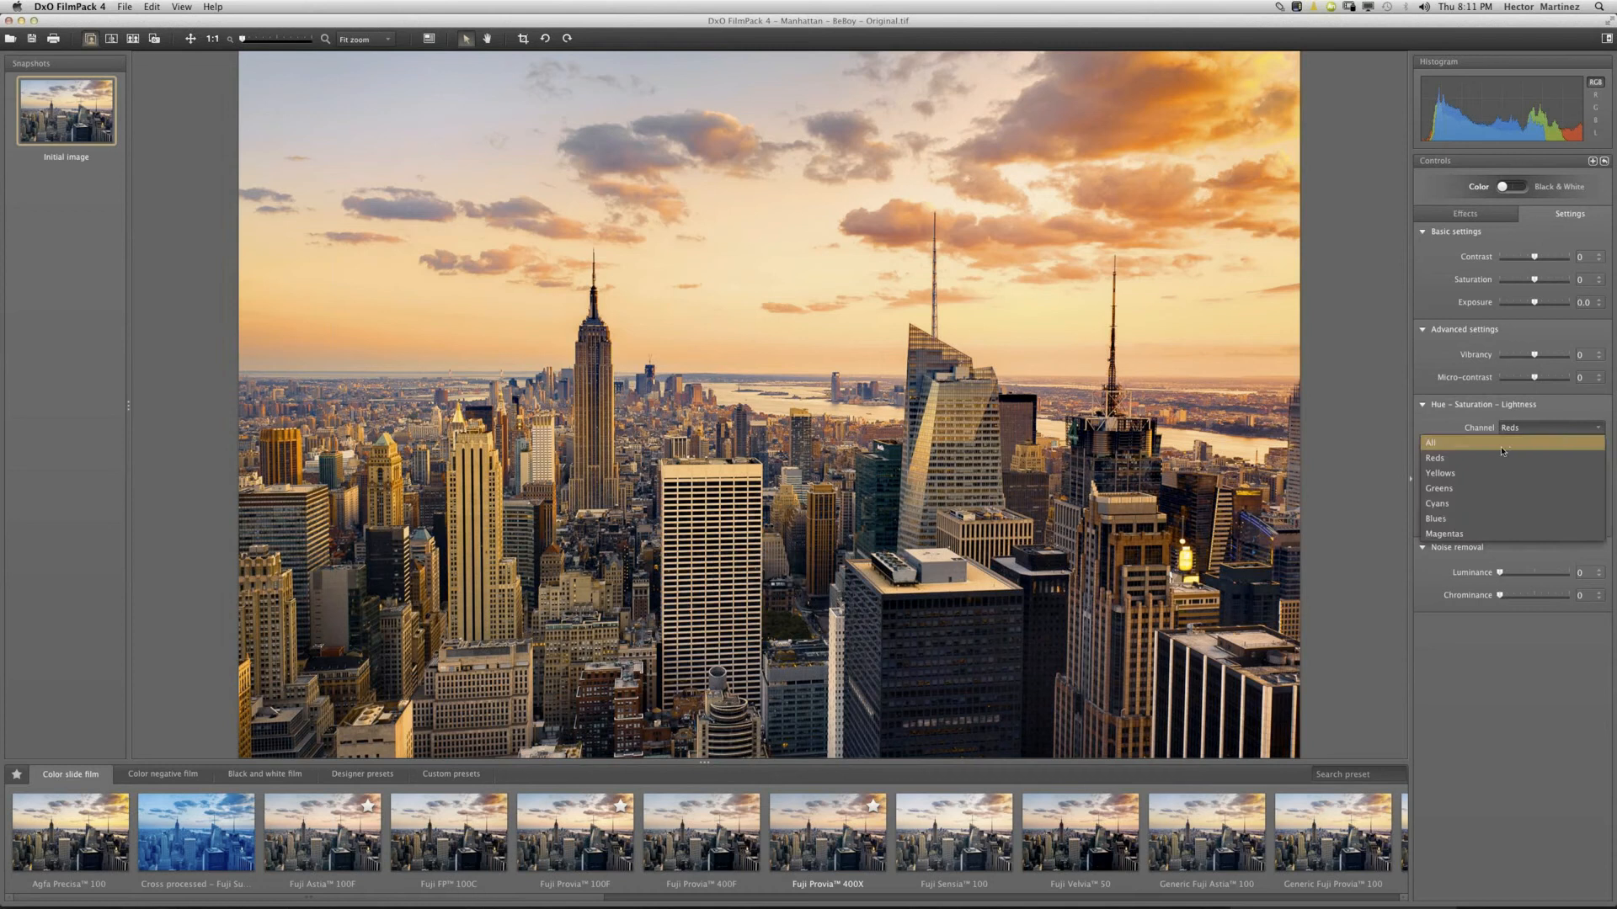
click(1465, 475)
drag(1533, 459, 1545, 459)
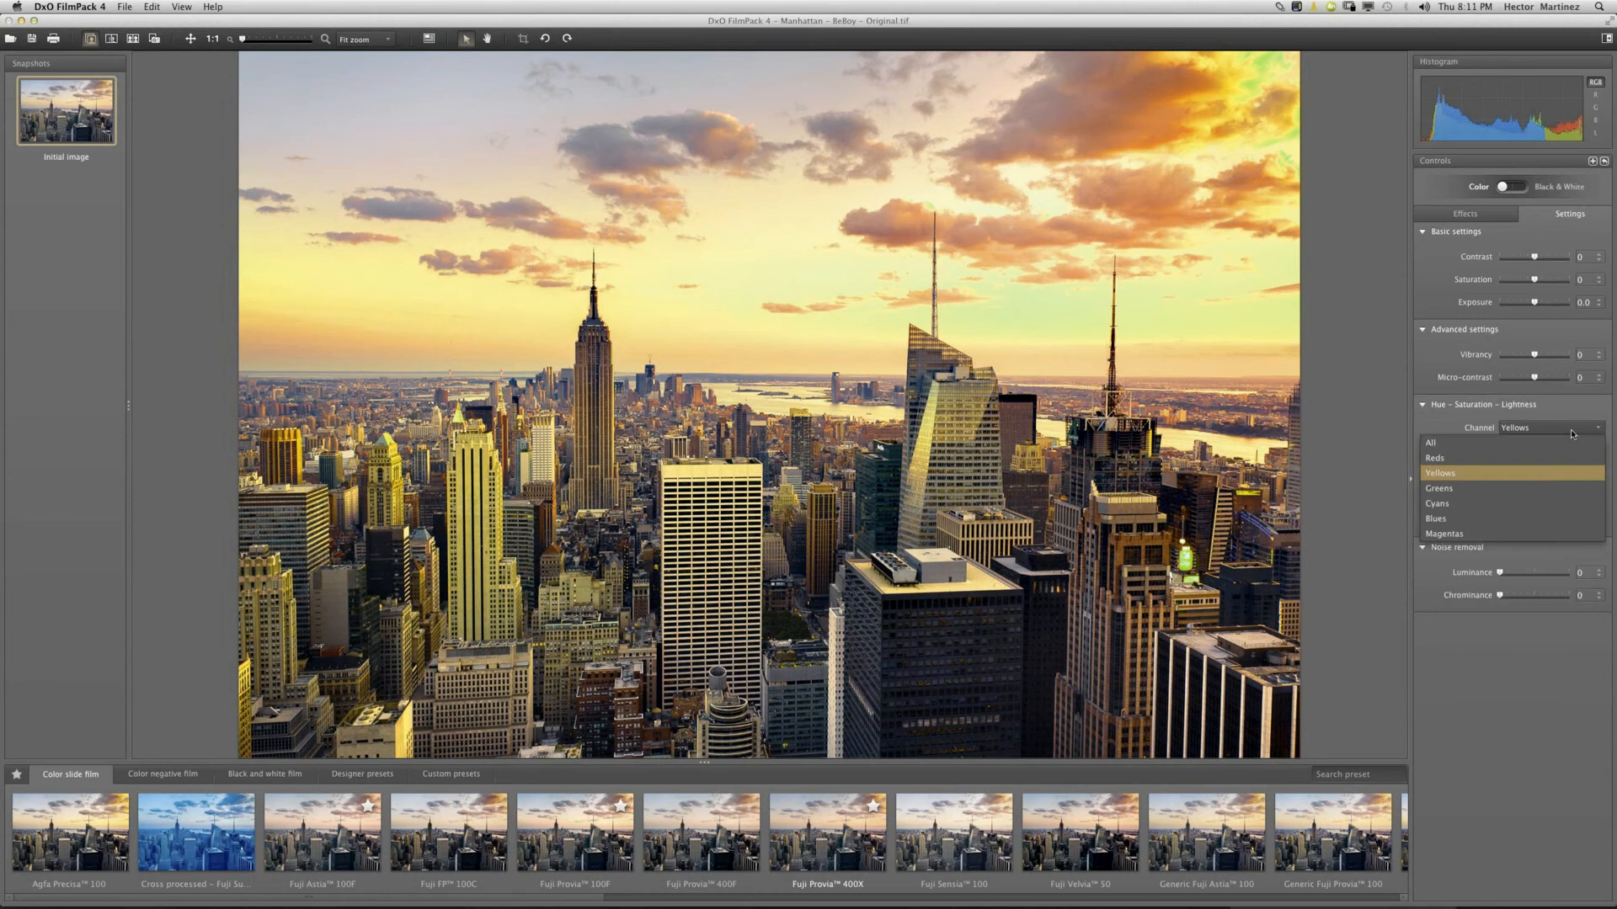
Set the Reds saturation to 24 and the Yellows hue to 15, and return the channel selection to All.
click(1553, 427)
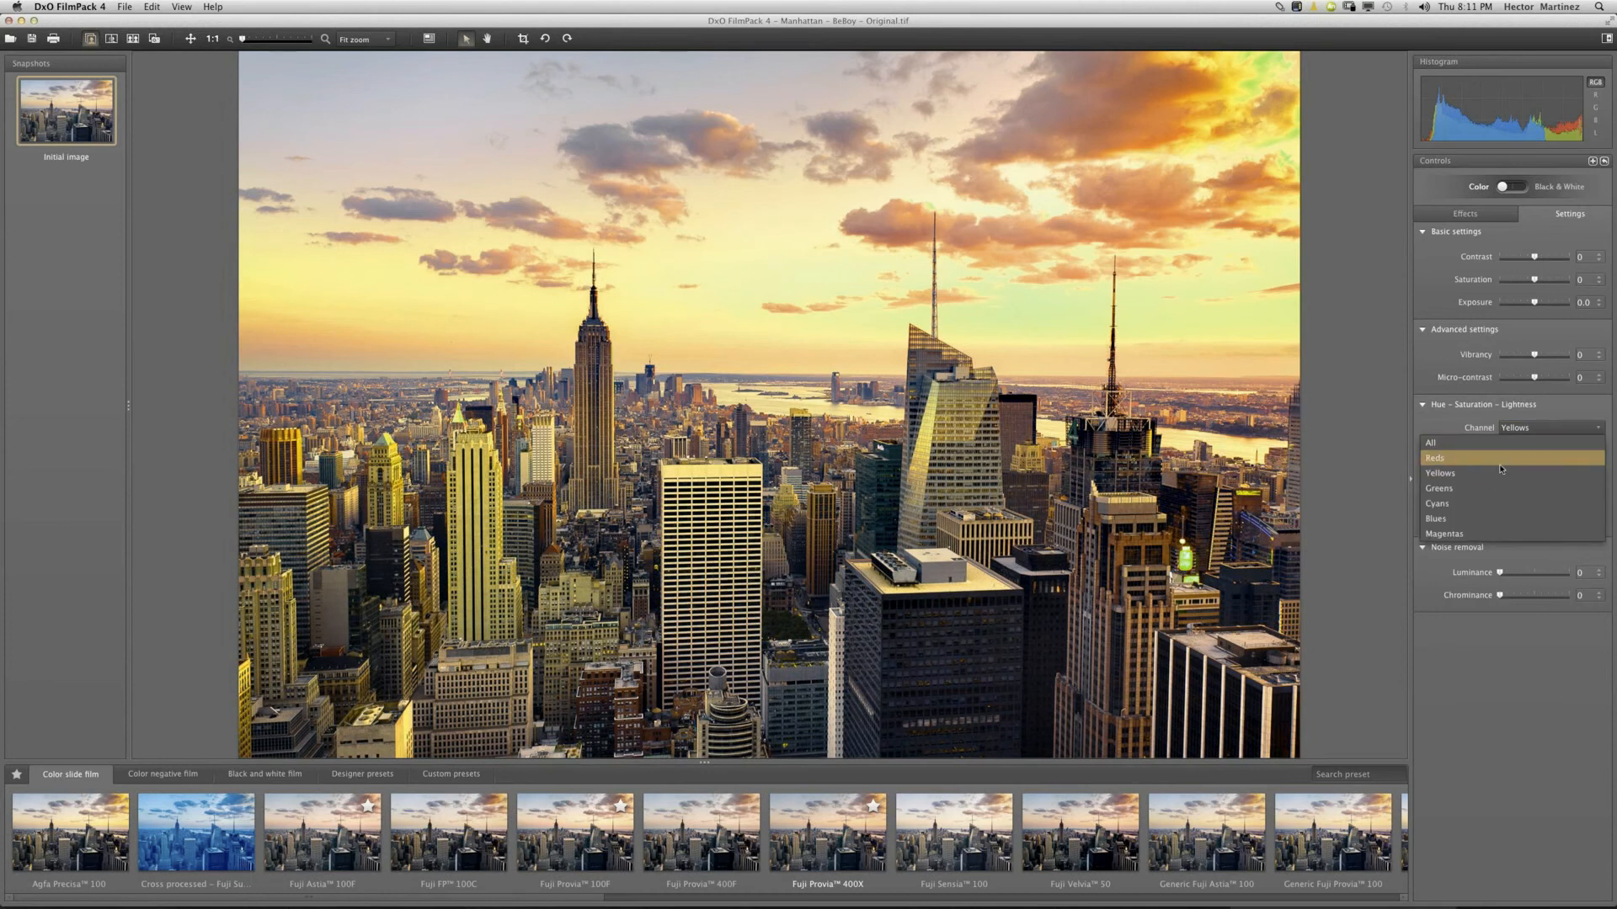
click(1495, 456)
drag(1552, 475, 1542, 475)
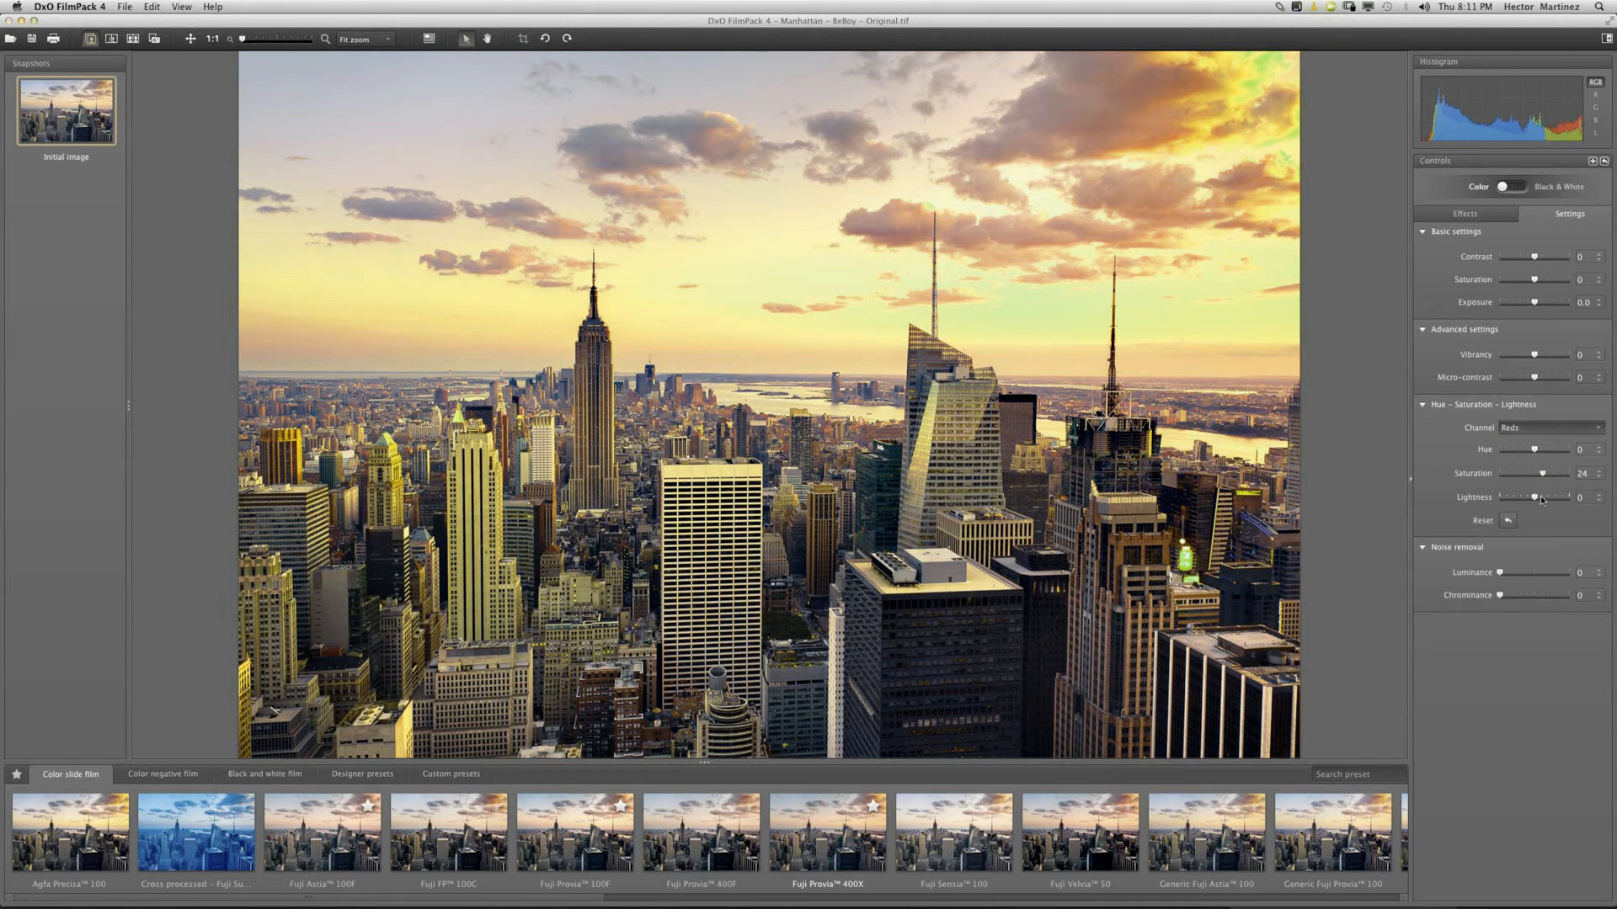
click(1563, 433)
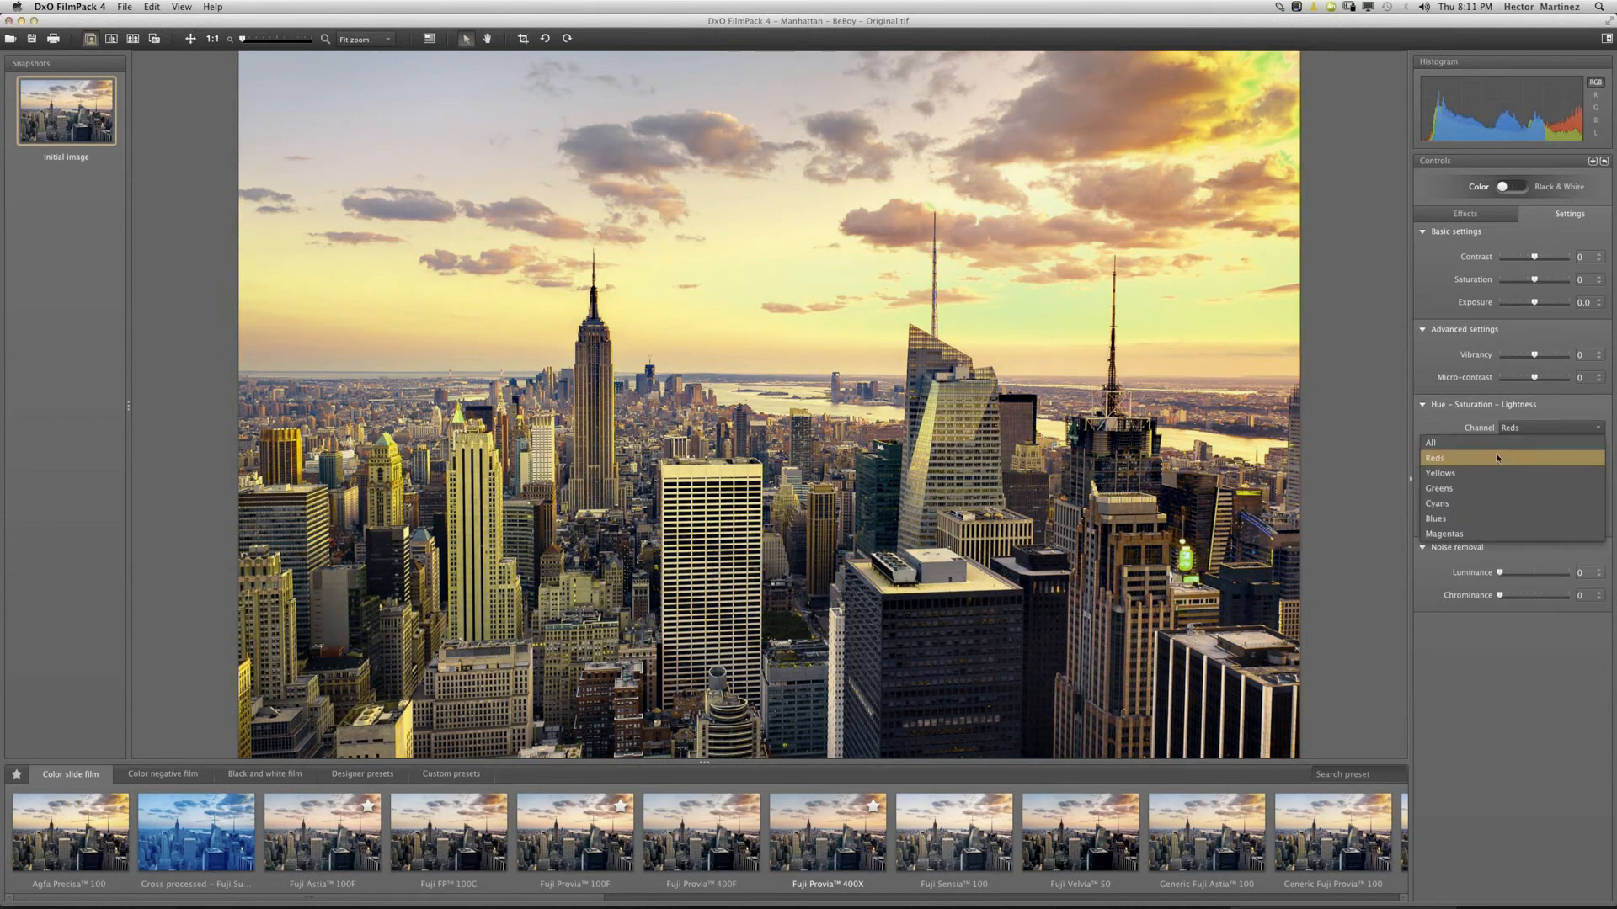
click(1542, 472)
drag(1546, 450, 1540, 451)
drag(1537, 452, 1545, 452)
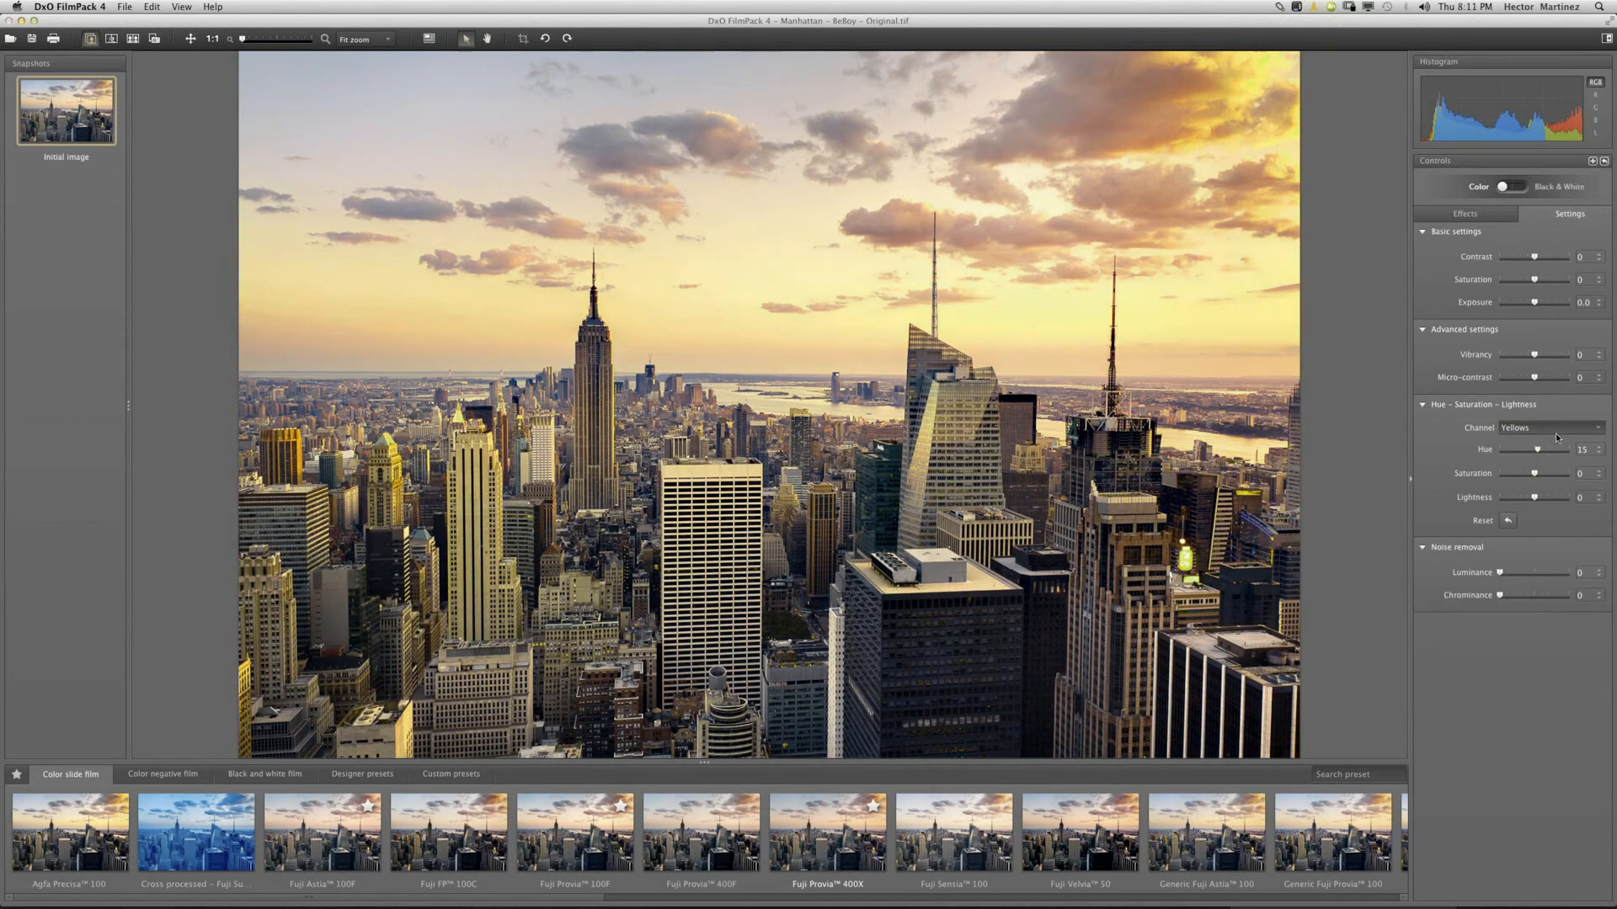
click(1554, 429)
click(1471, 445)
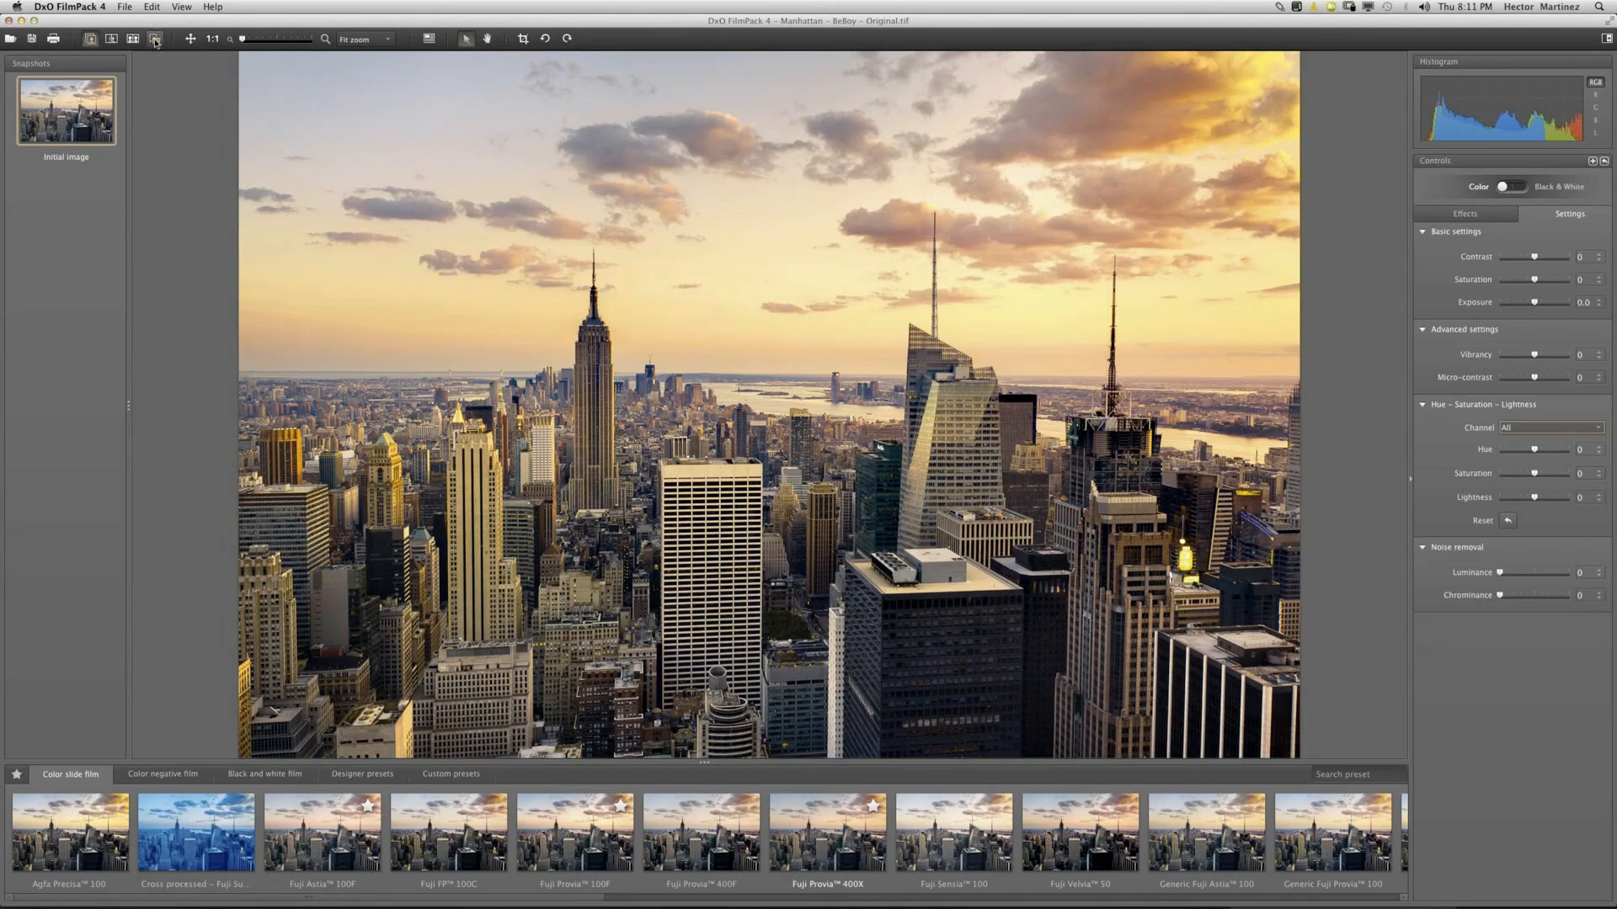
Save a snapshot of the current image settings under the name "text".
click(155, 40)
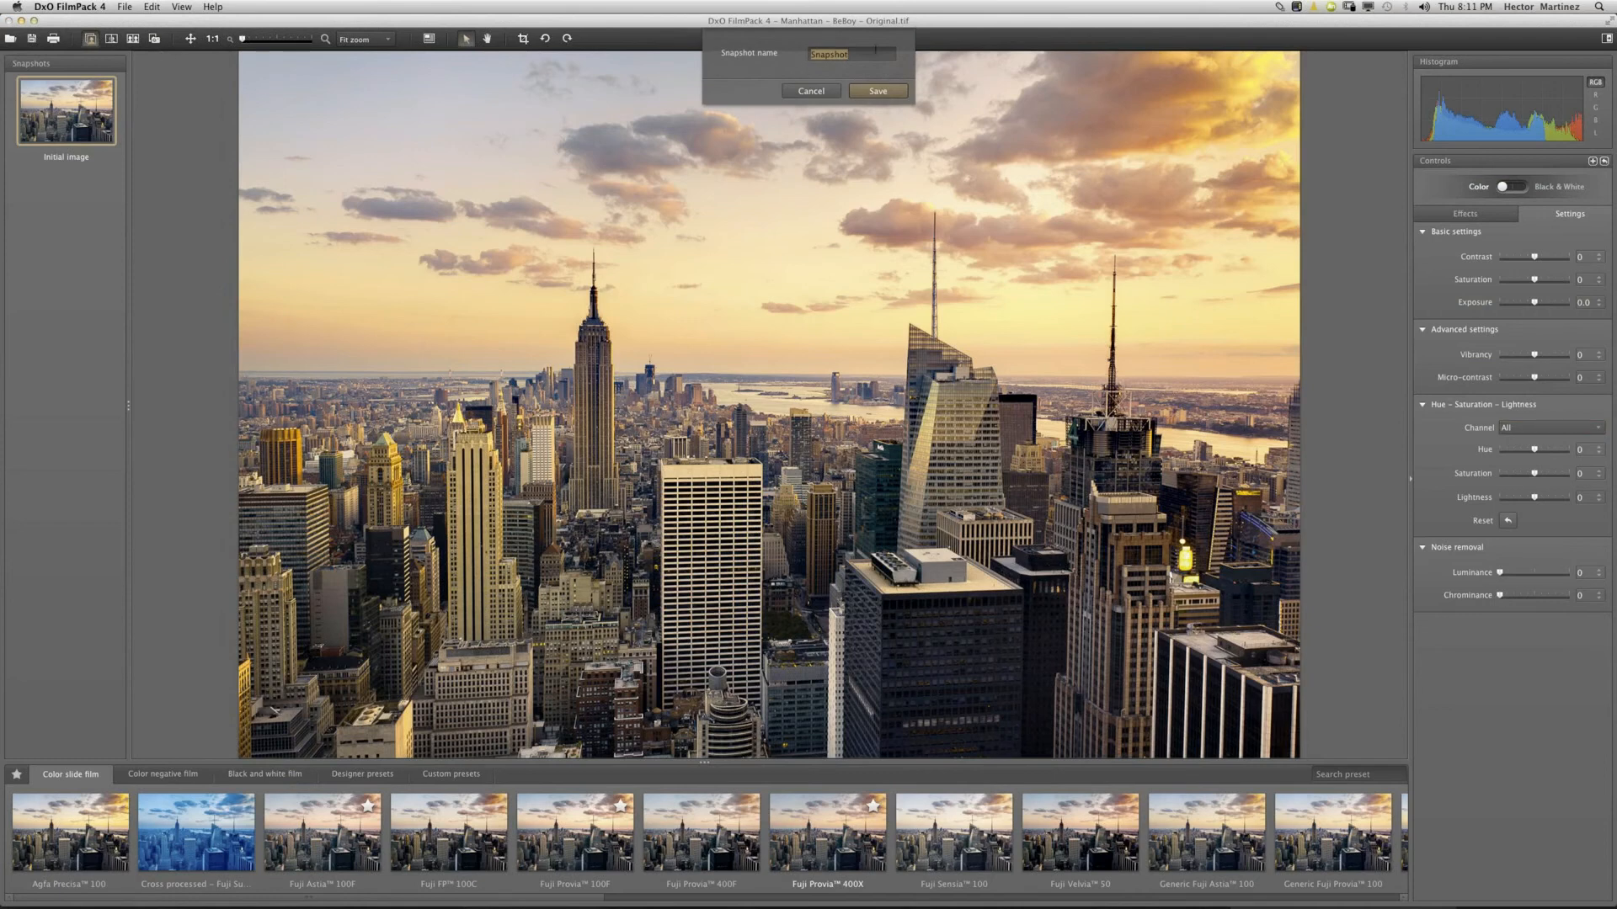
text(tte)
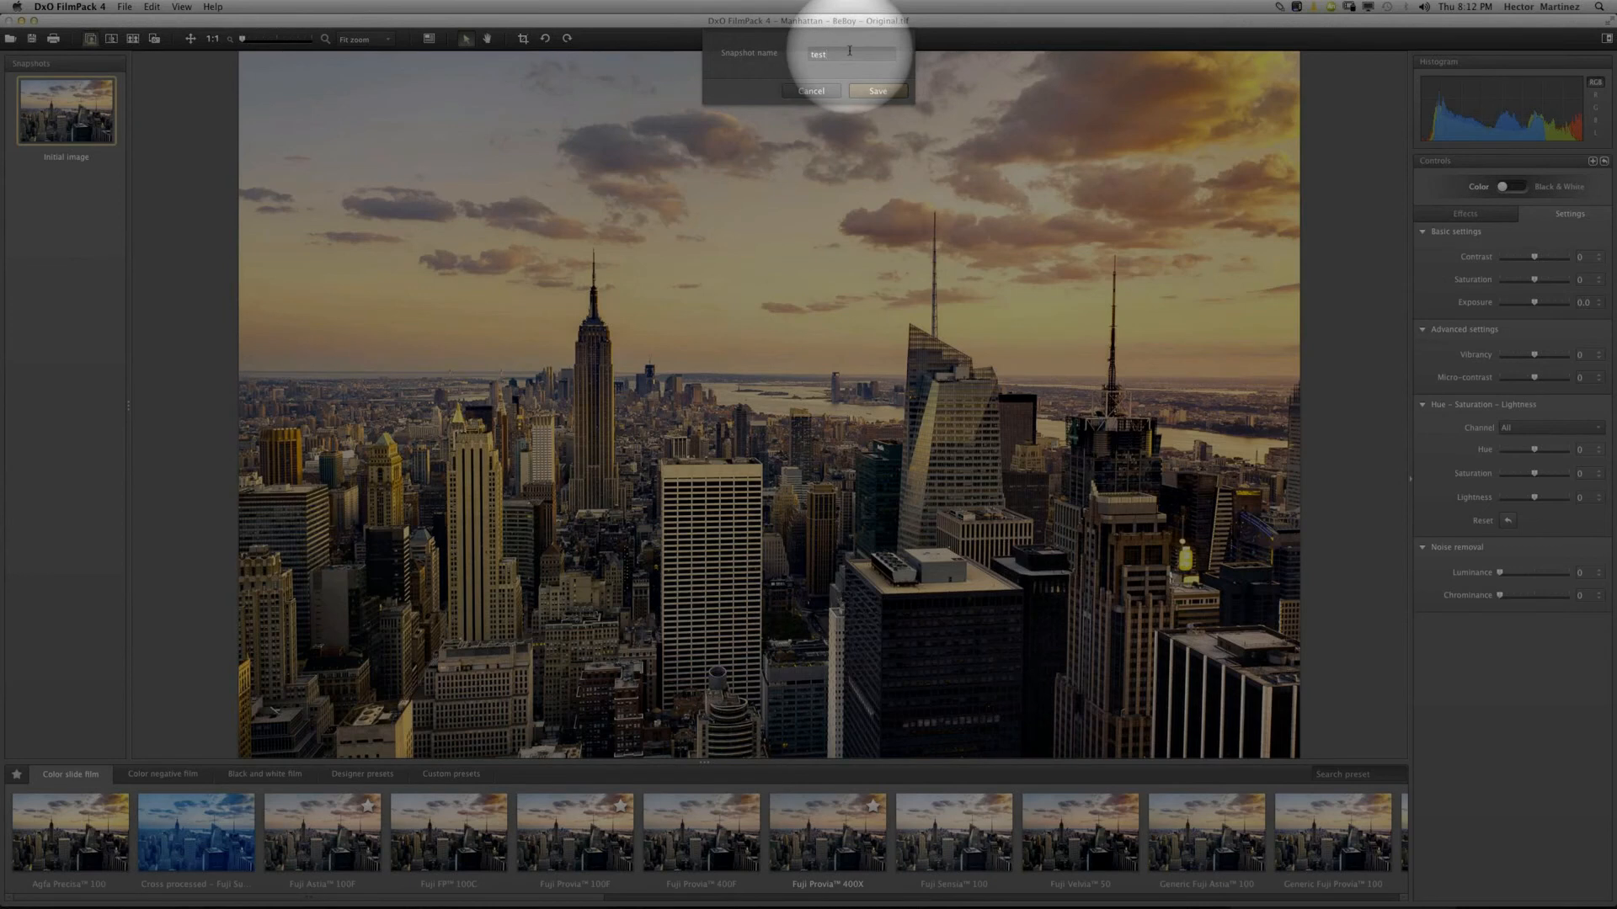
key(Return)
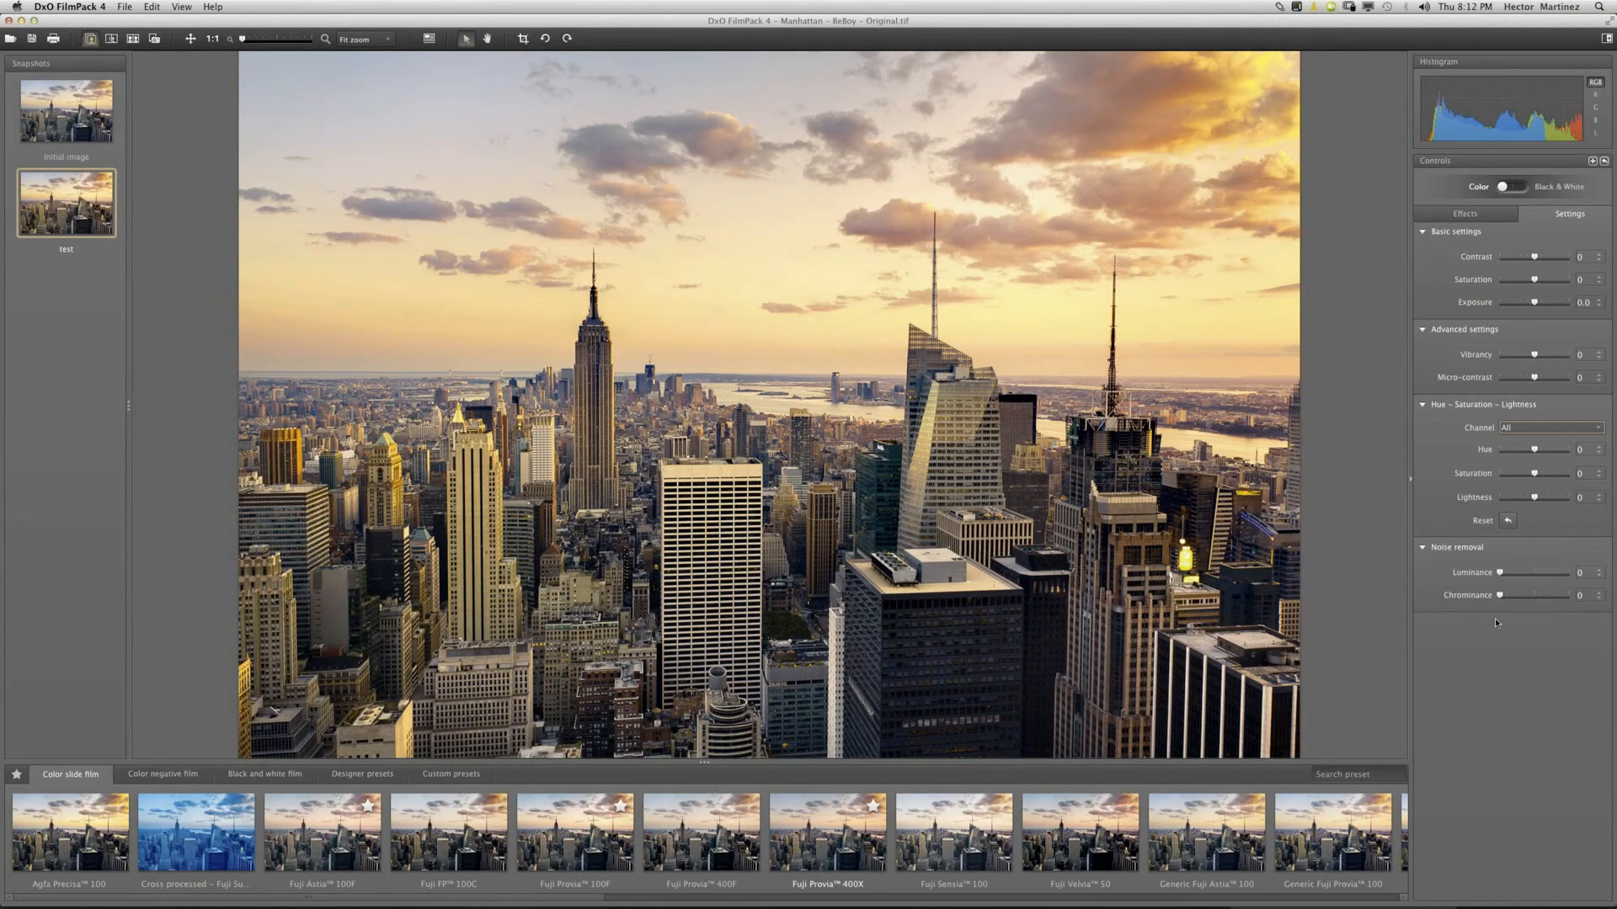
Delete the "text" snapshot and confirm its removal.
right_click(83, 230)
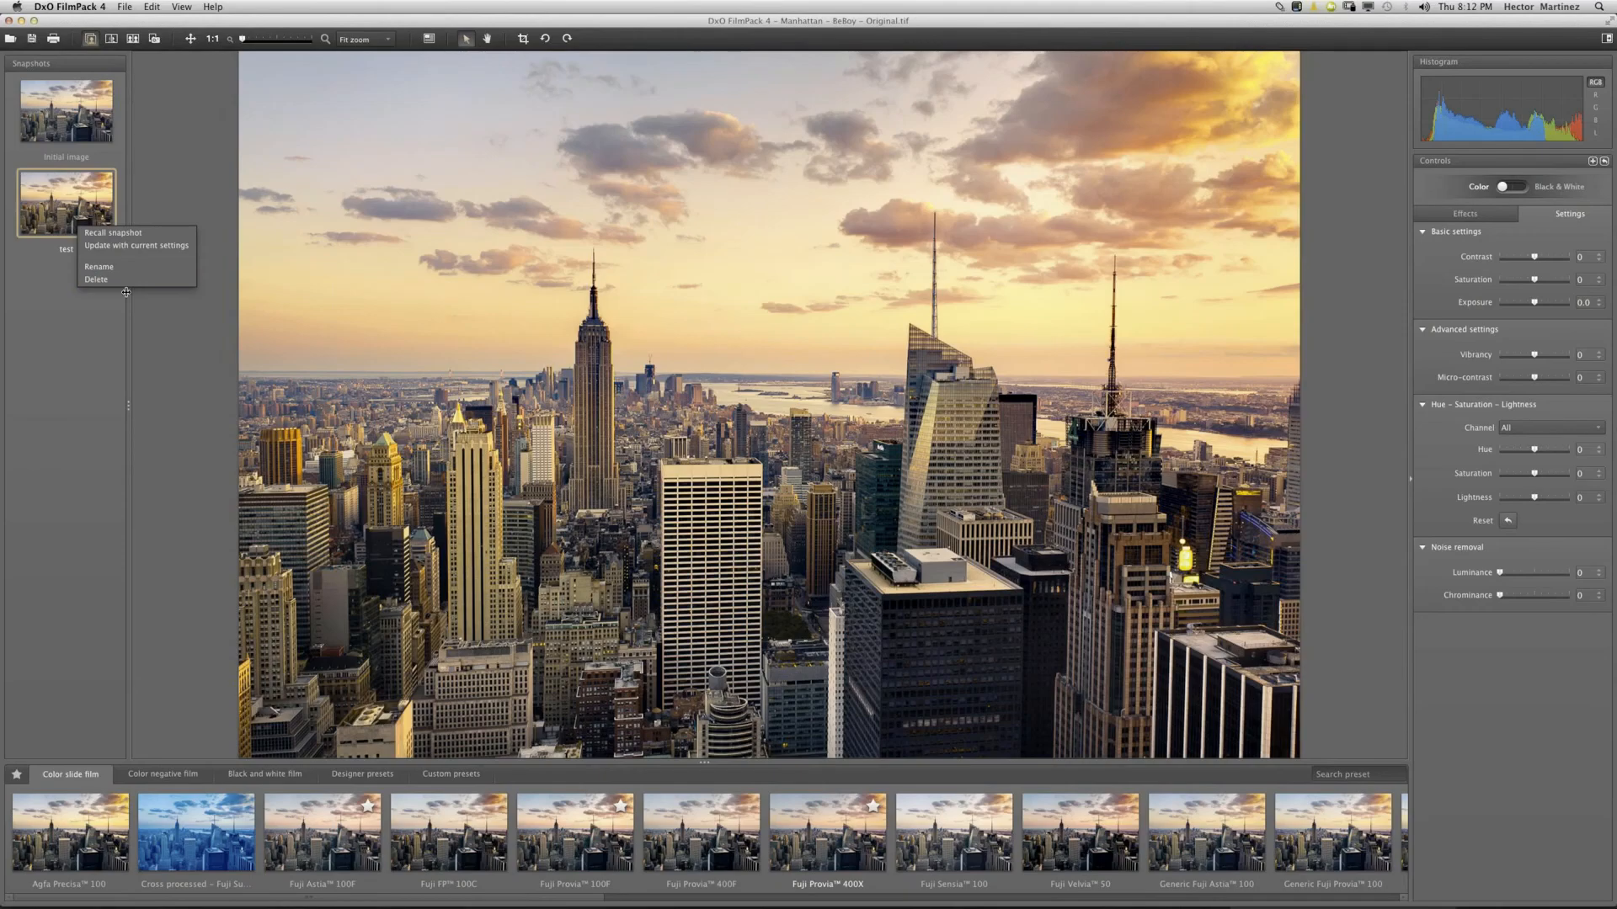
click(96, 279)
click(842, 80)
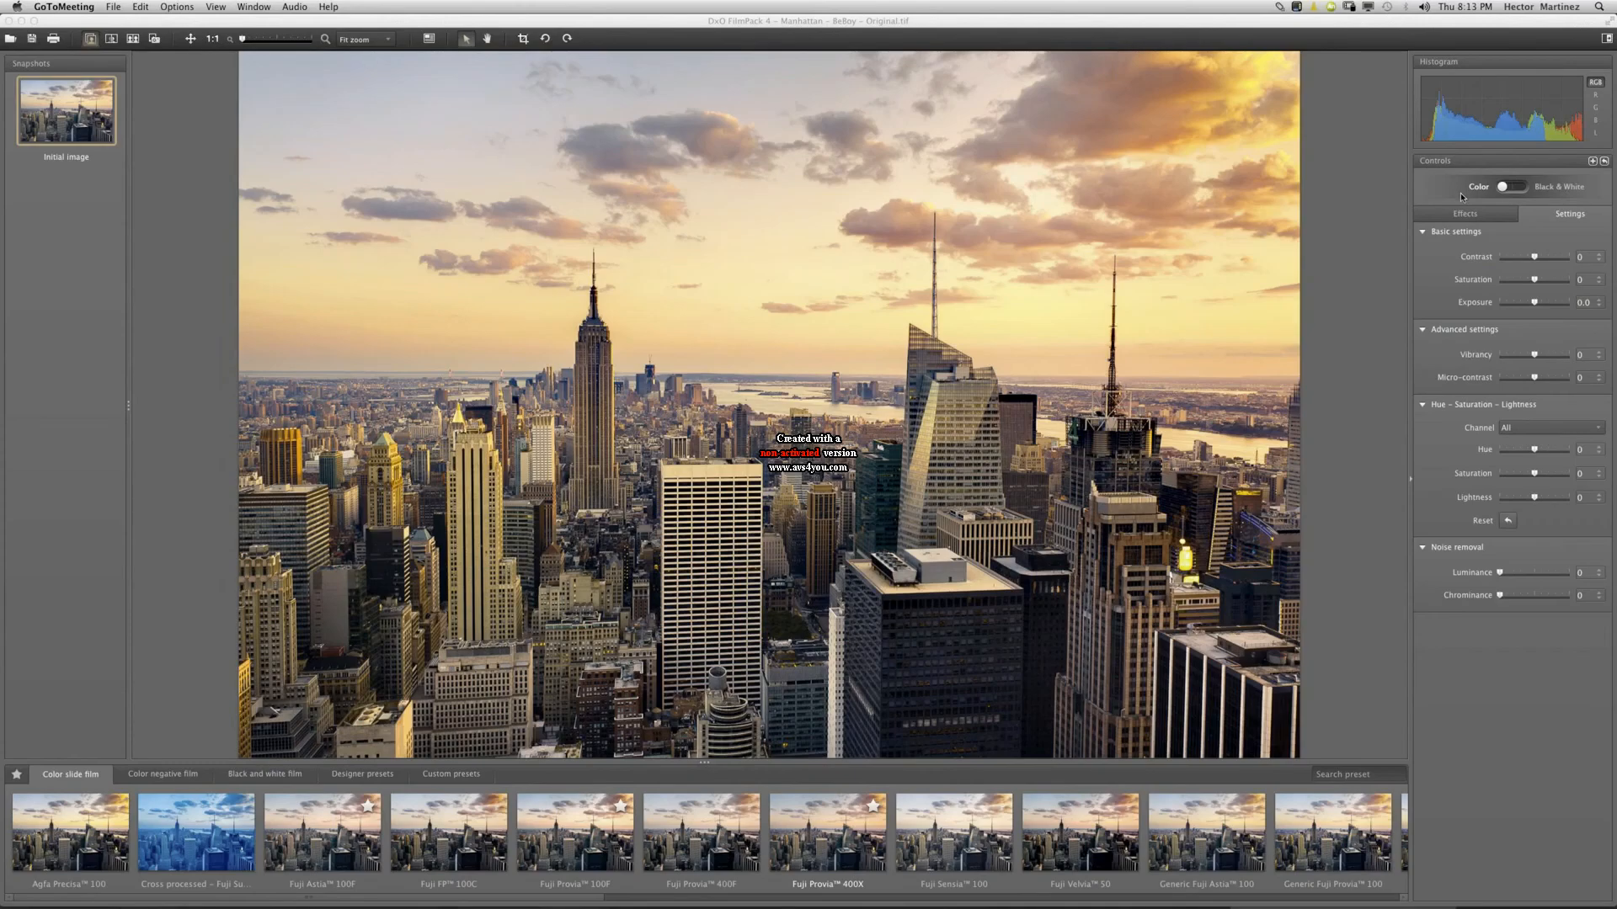
Show the Film rendering settings and apply Agfa Precisa 100, Cross processed – Fuji Superia 200 and Fuji Astia 100F in turn.
click(1471, 219)
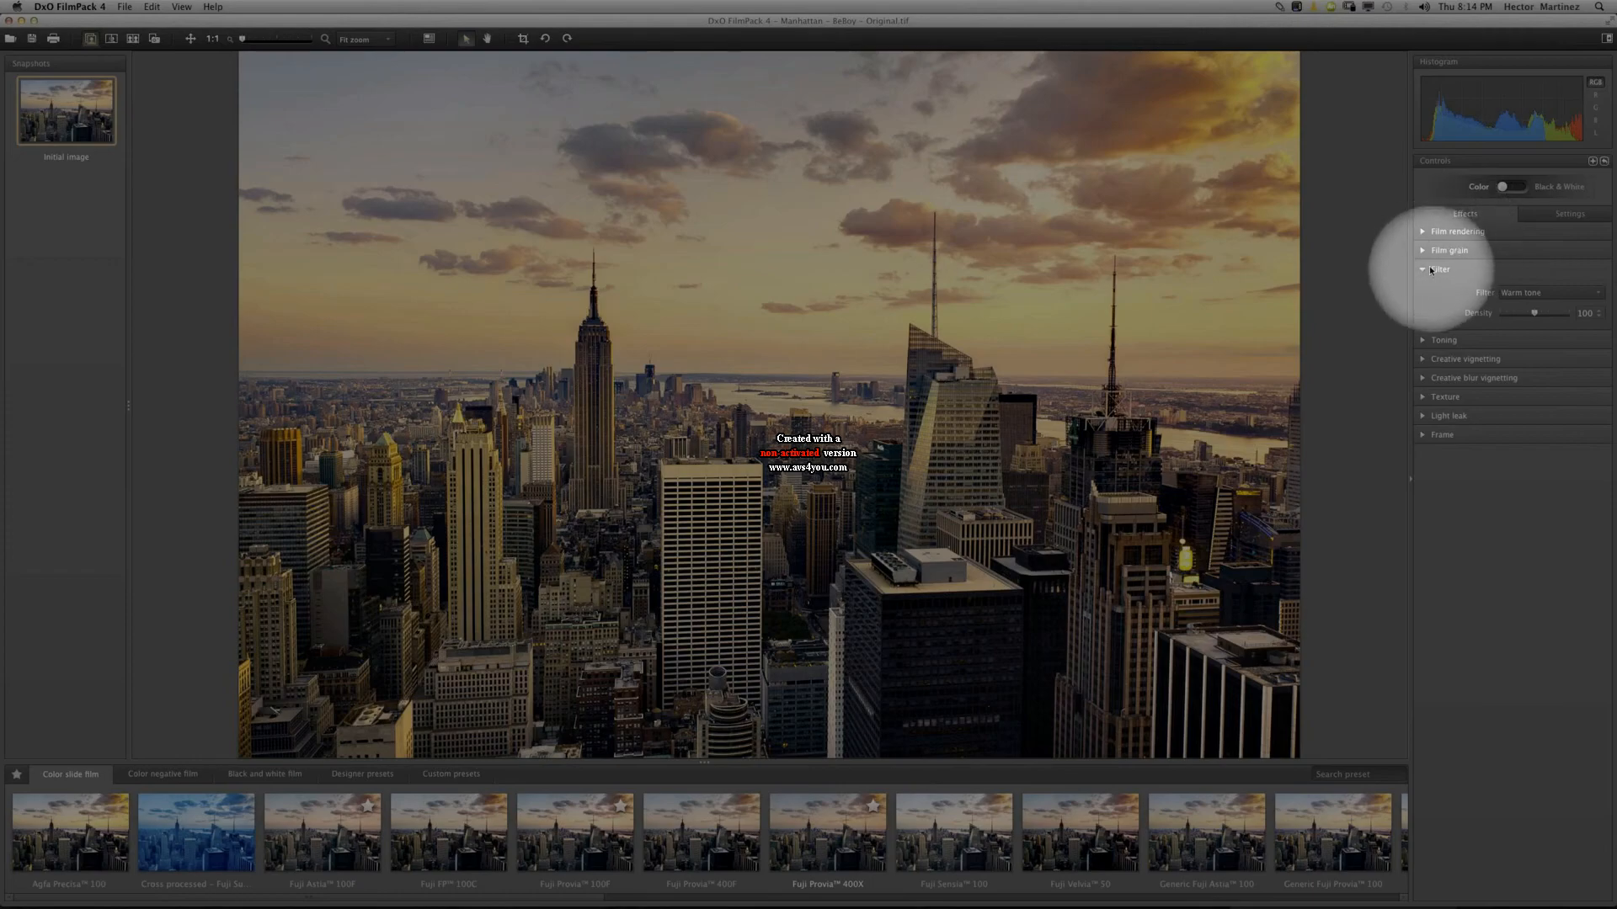
click(1423, 268)
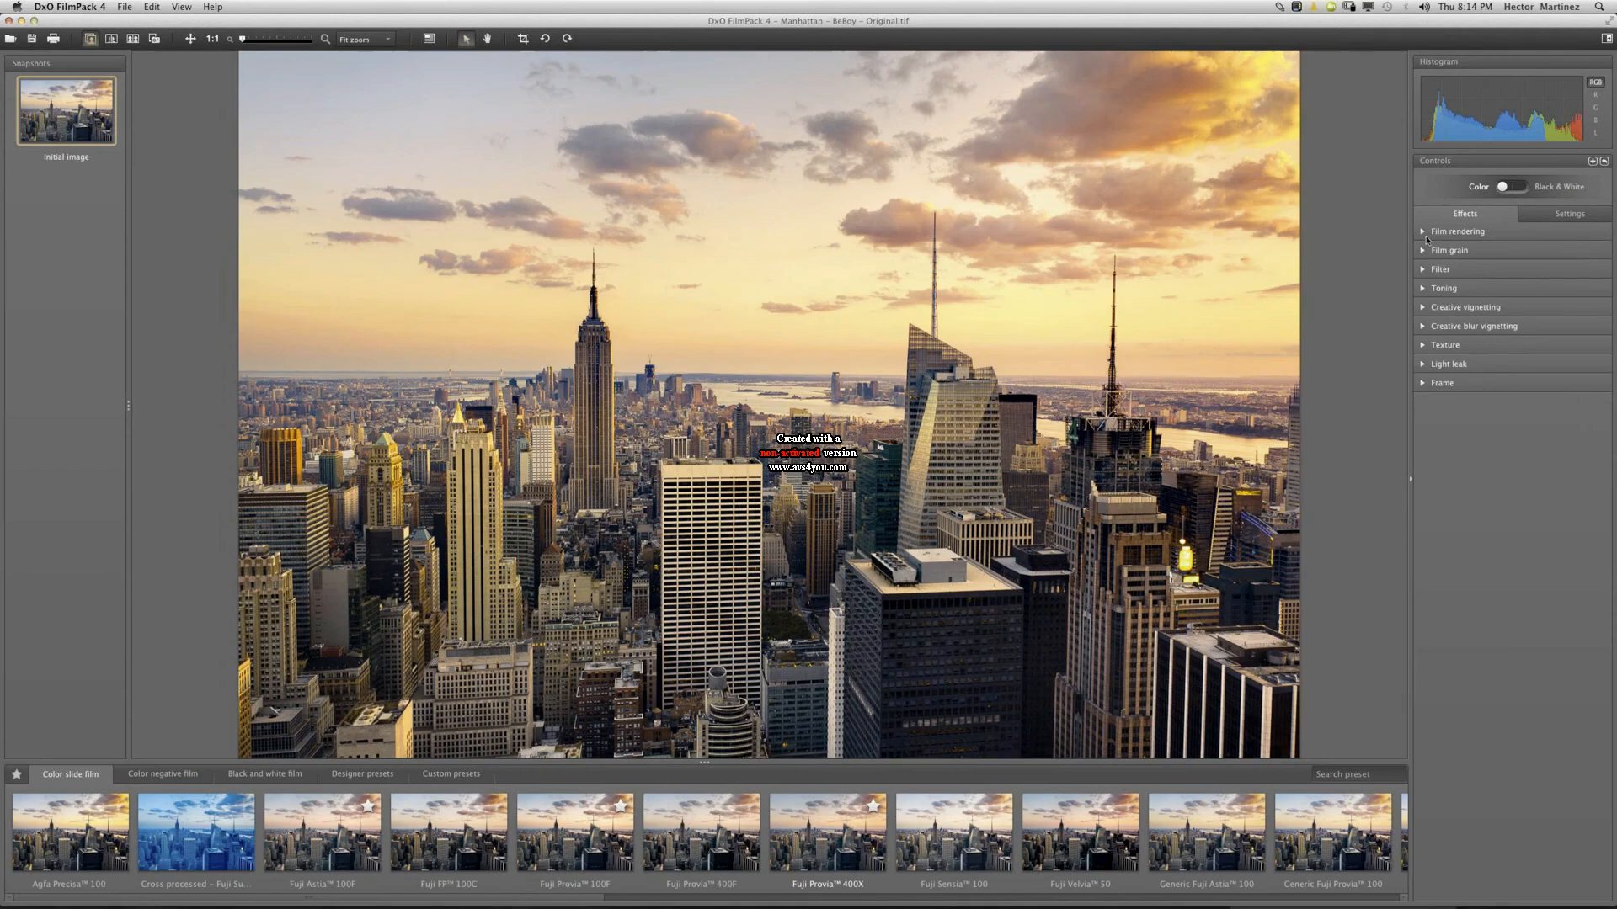
click(1423, 233)
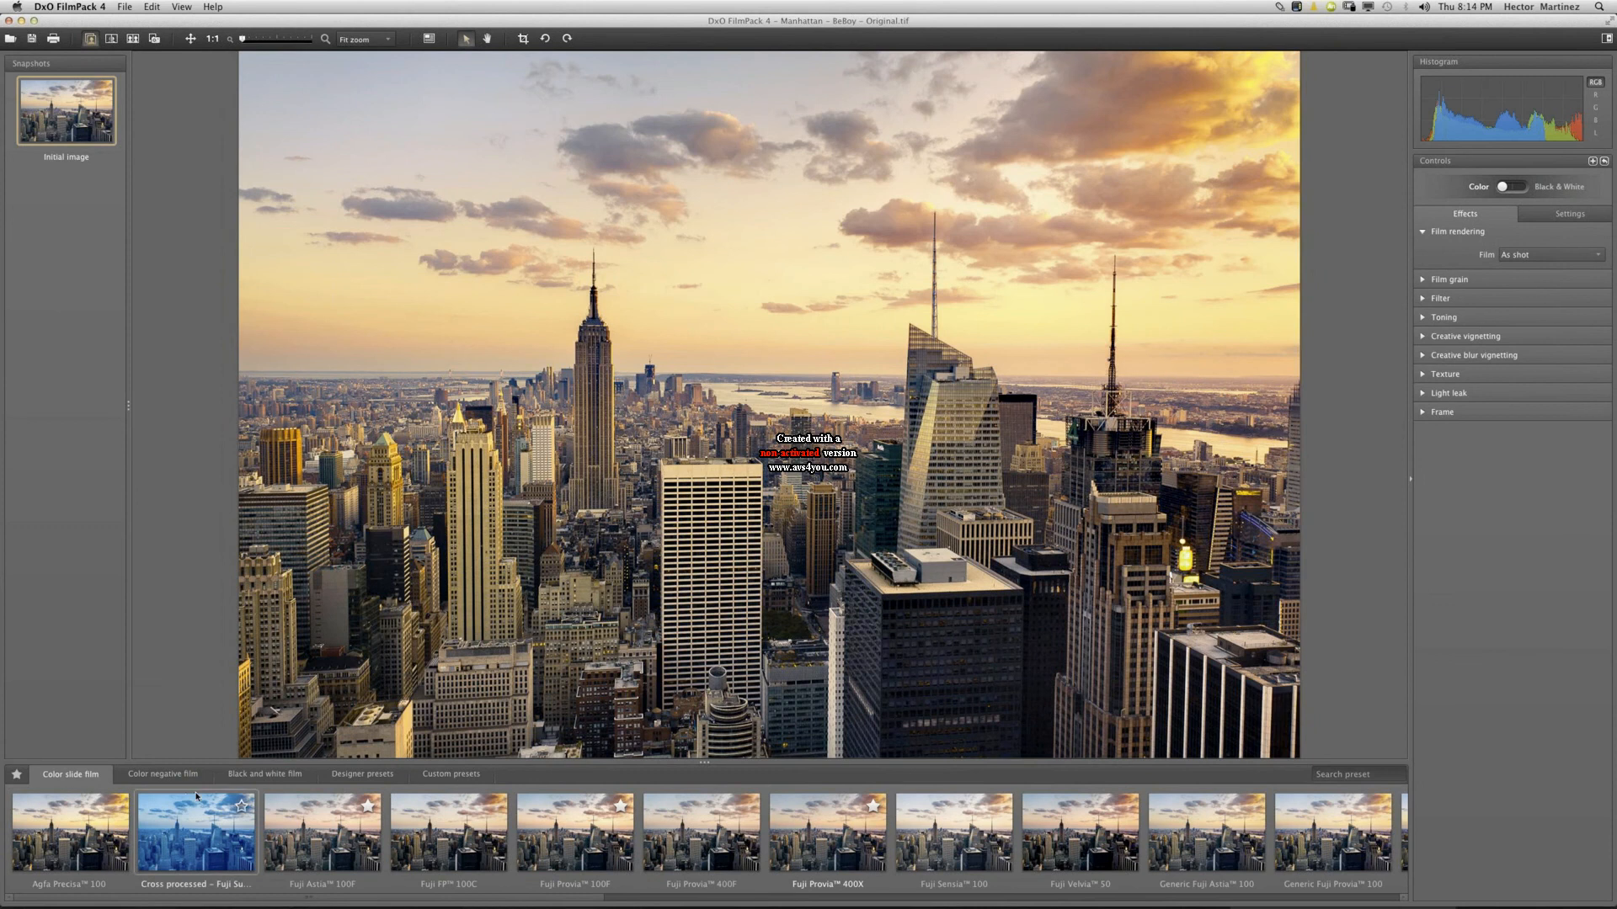
click(91, 842)
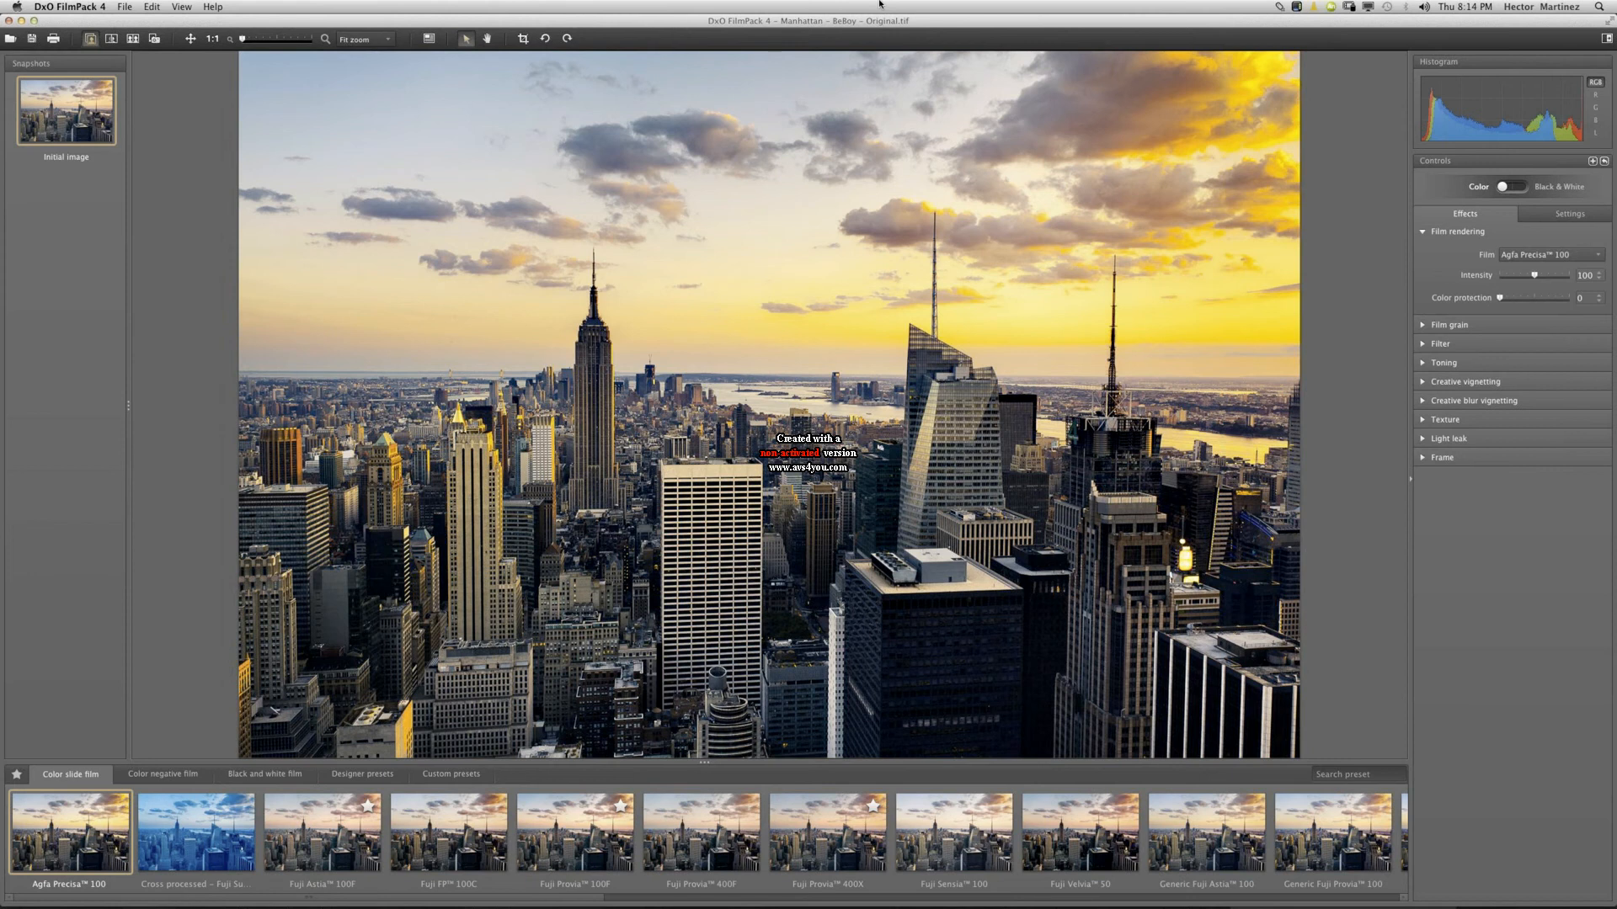
key(Right)
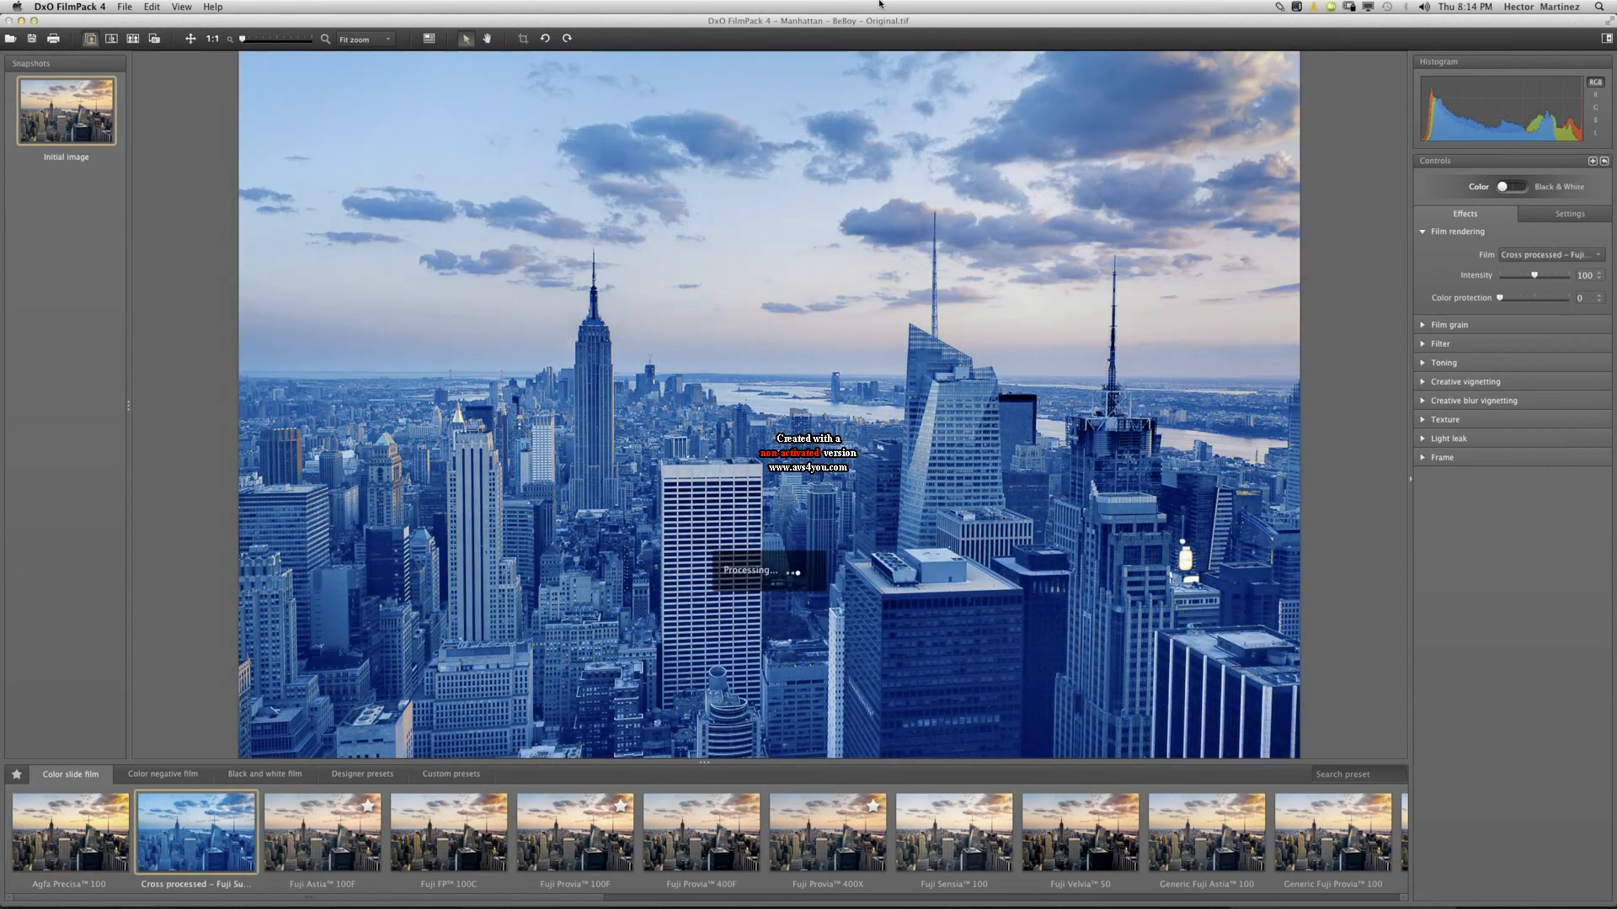
key(Right)
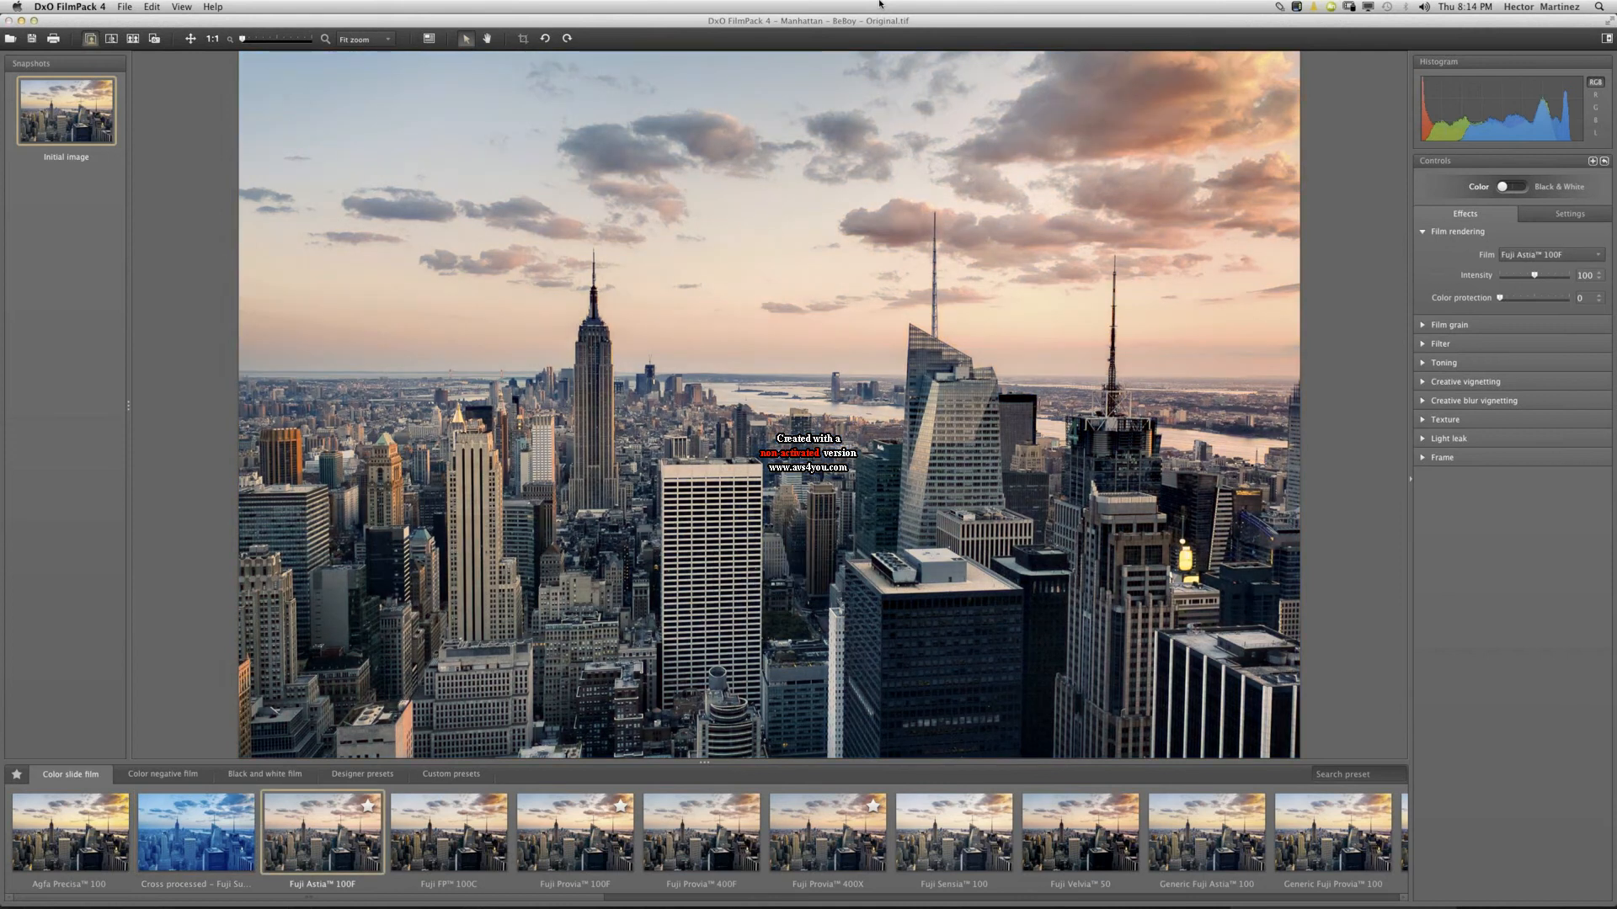
Apply the color slide film presets one after another, from Fuji FP 100C up to Polaroid 690.
key(Right)
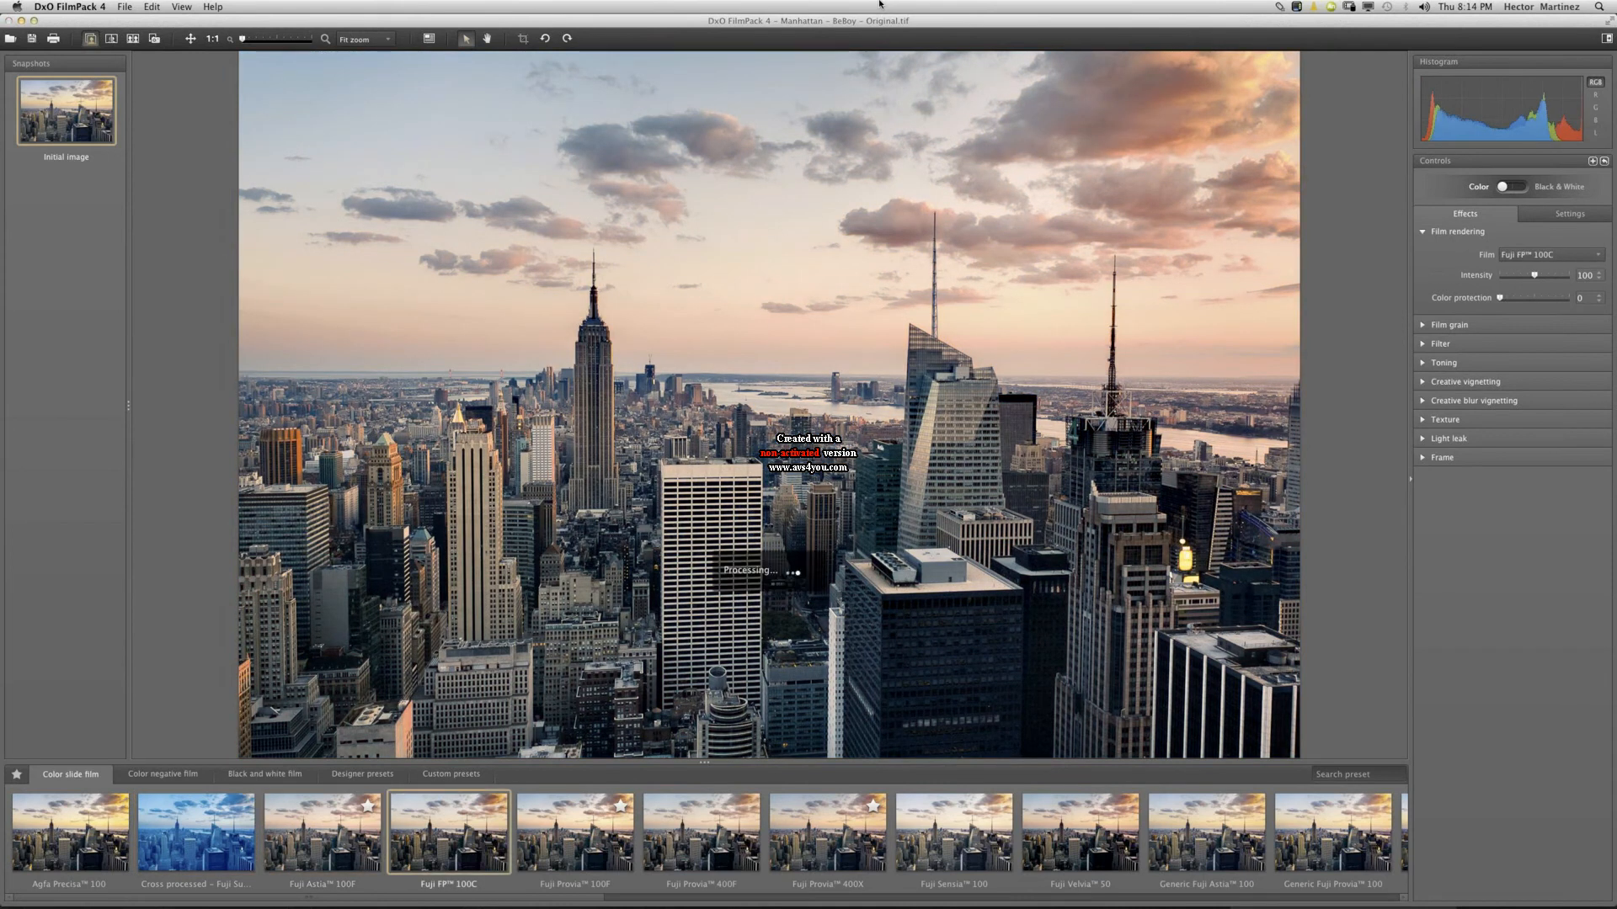
key(Right)
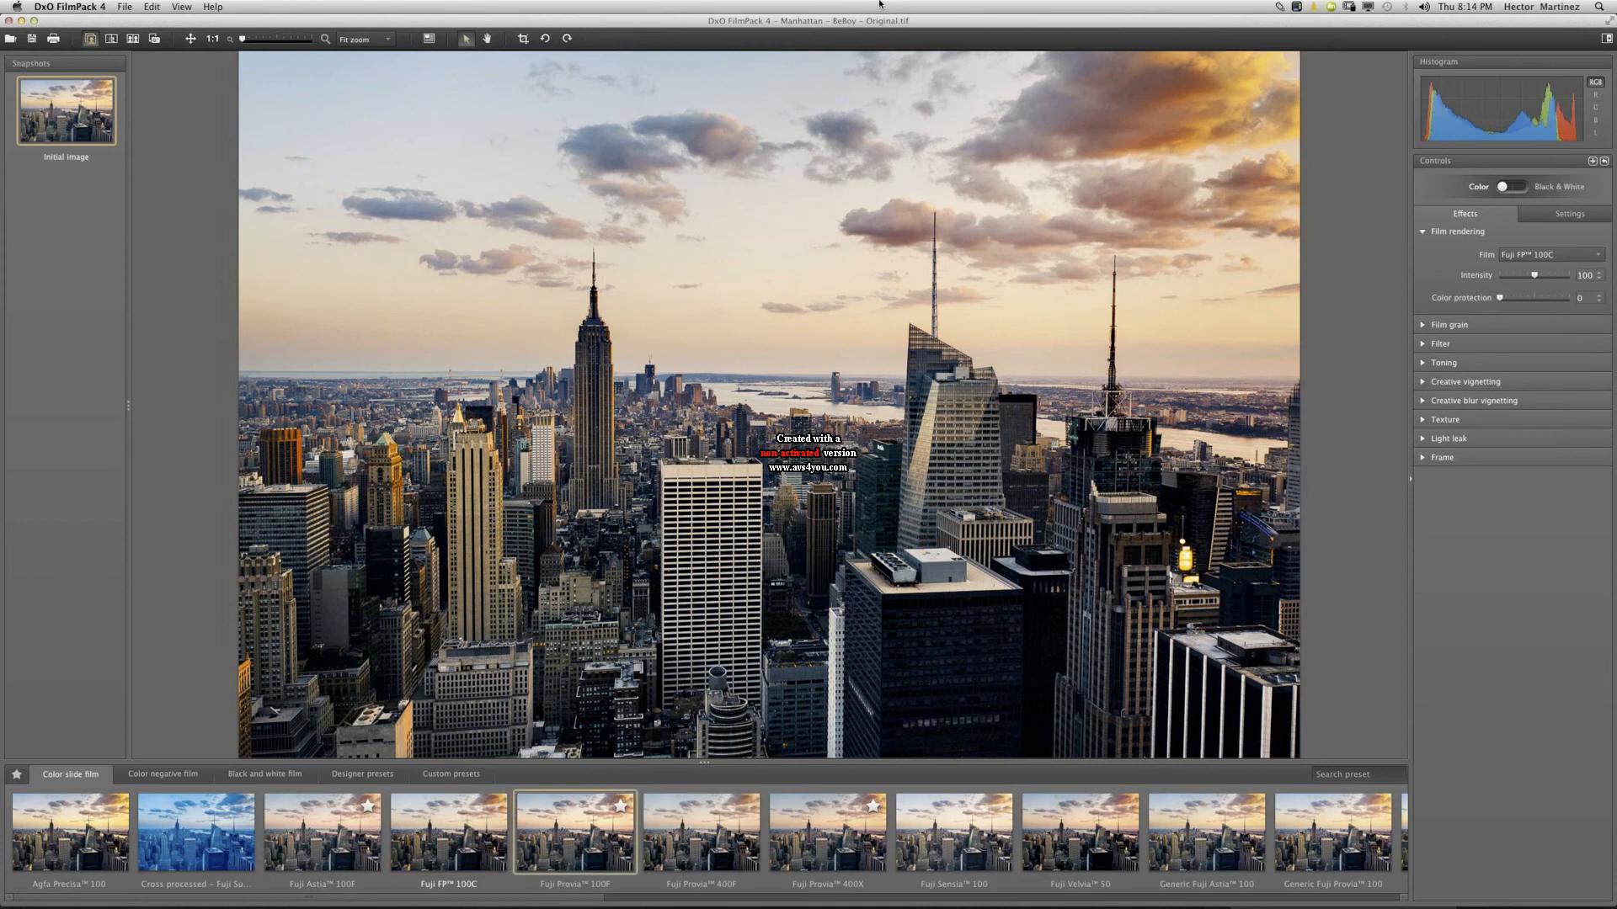
key(Right)
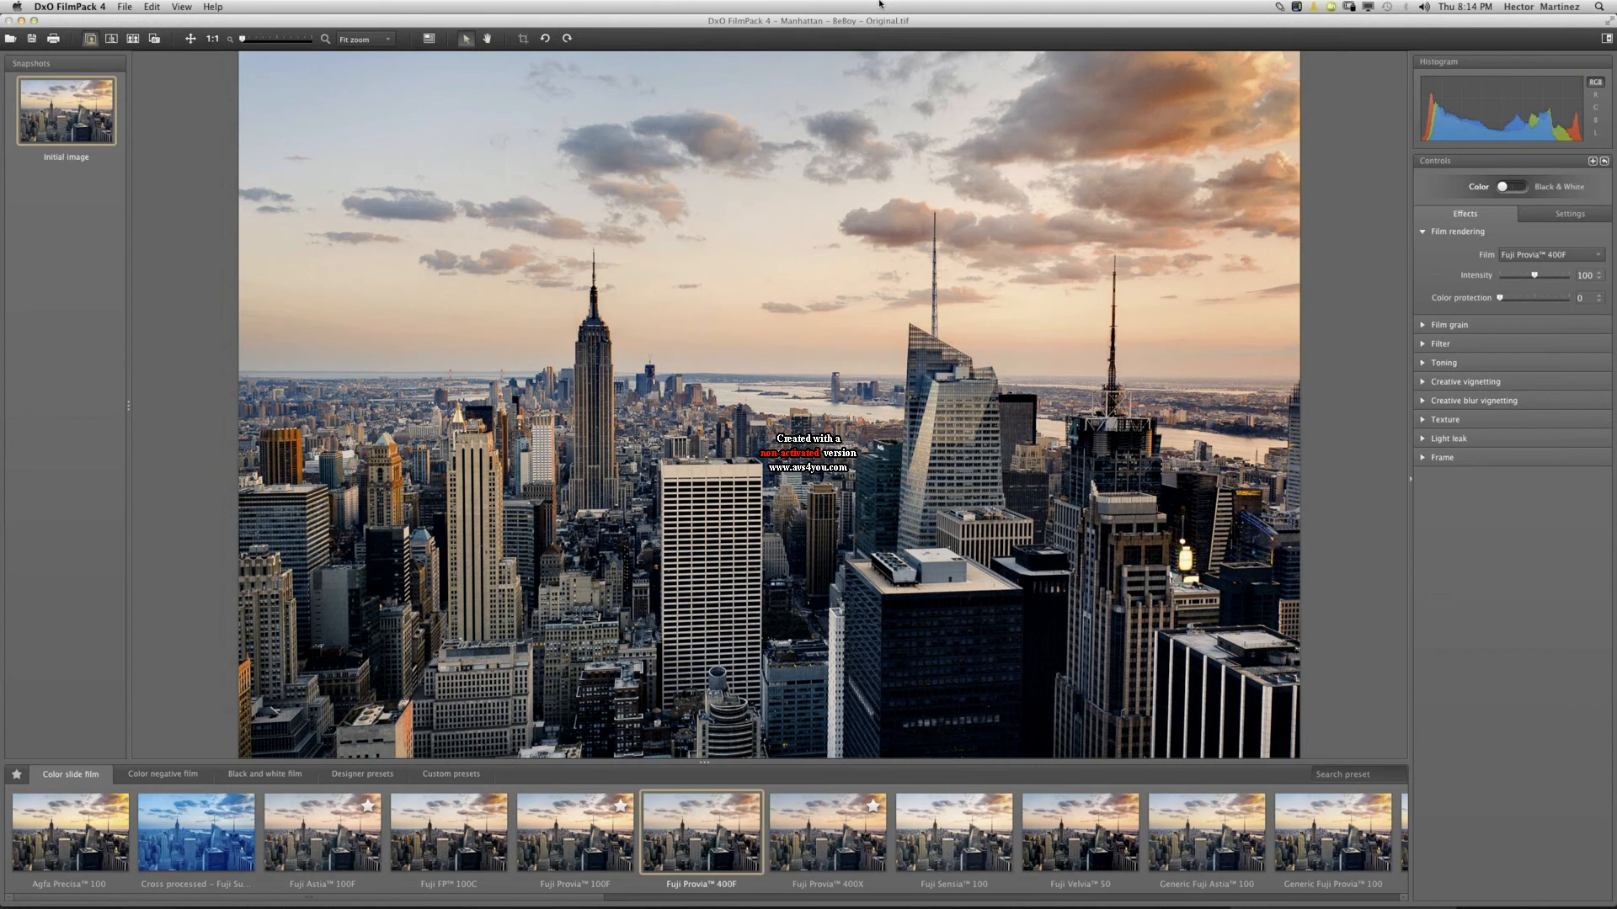
key(Right)
key(Right)
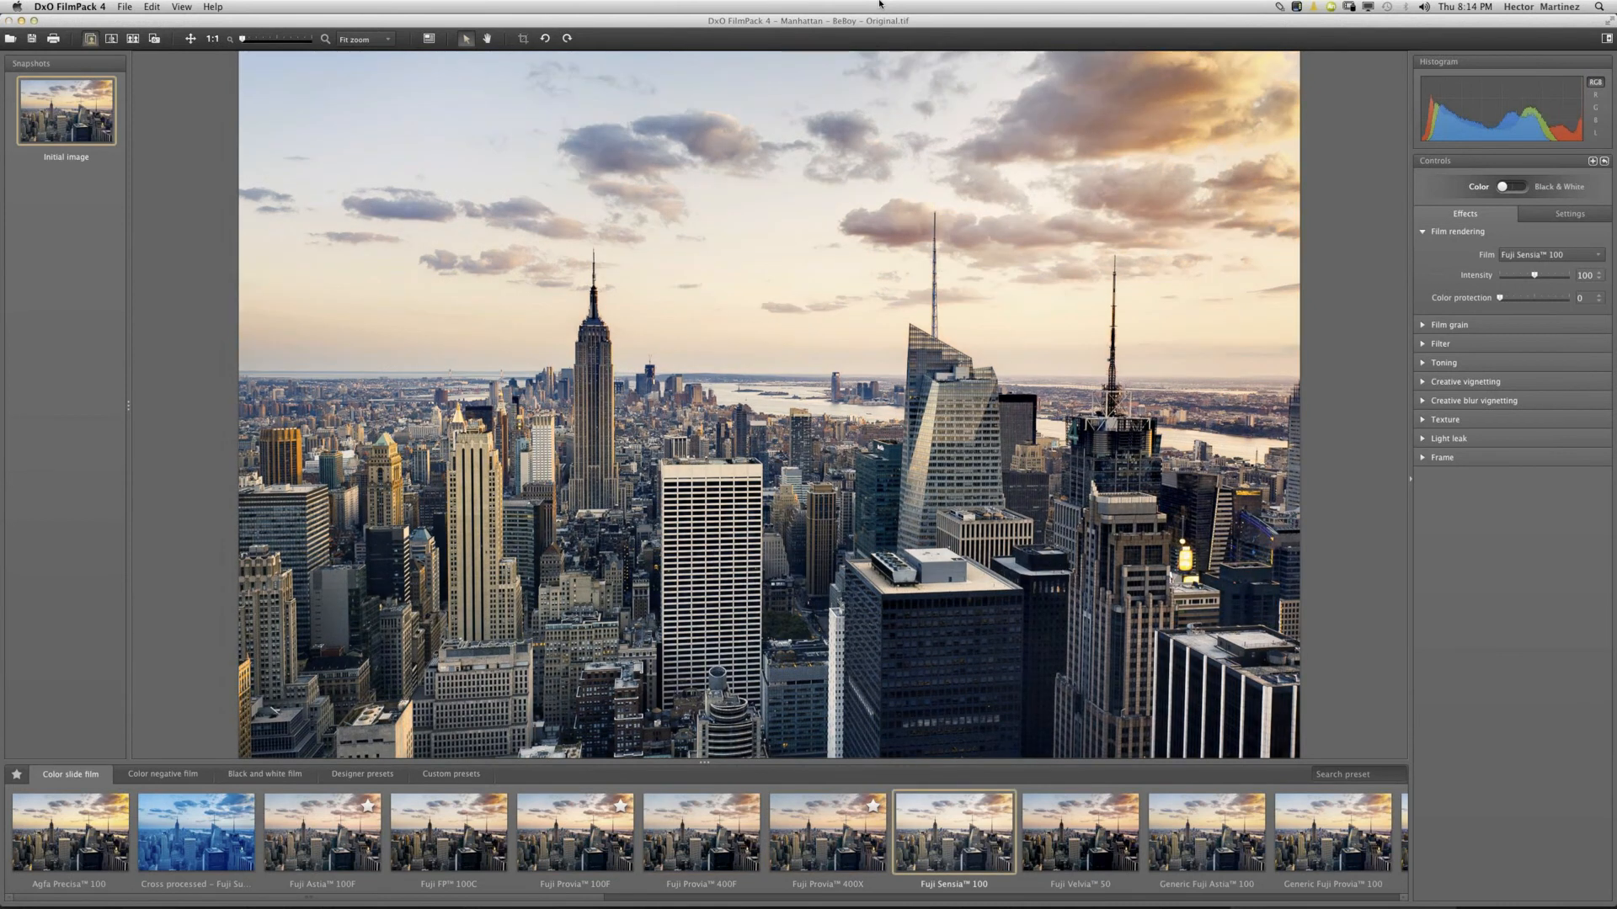
key(Right)
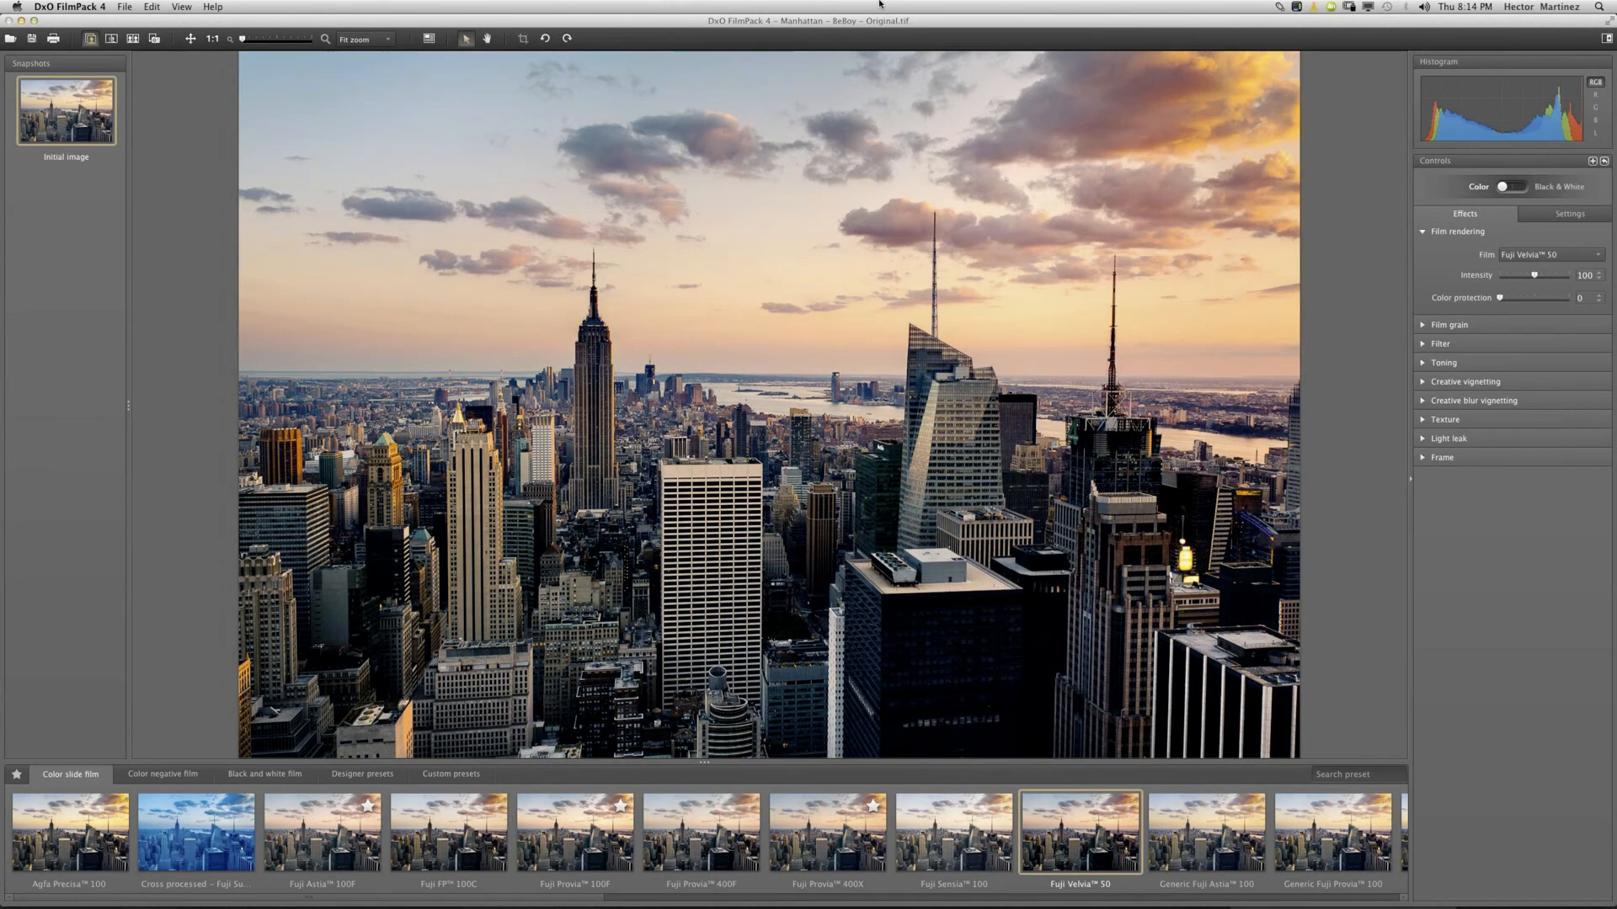
key(Right)
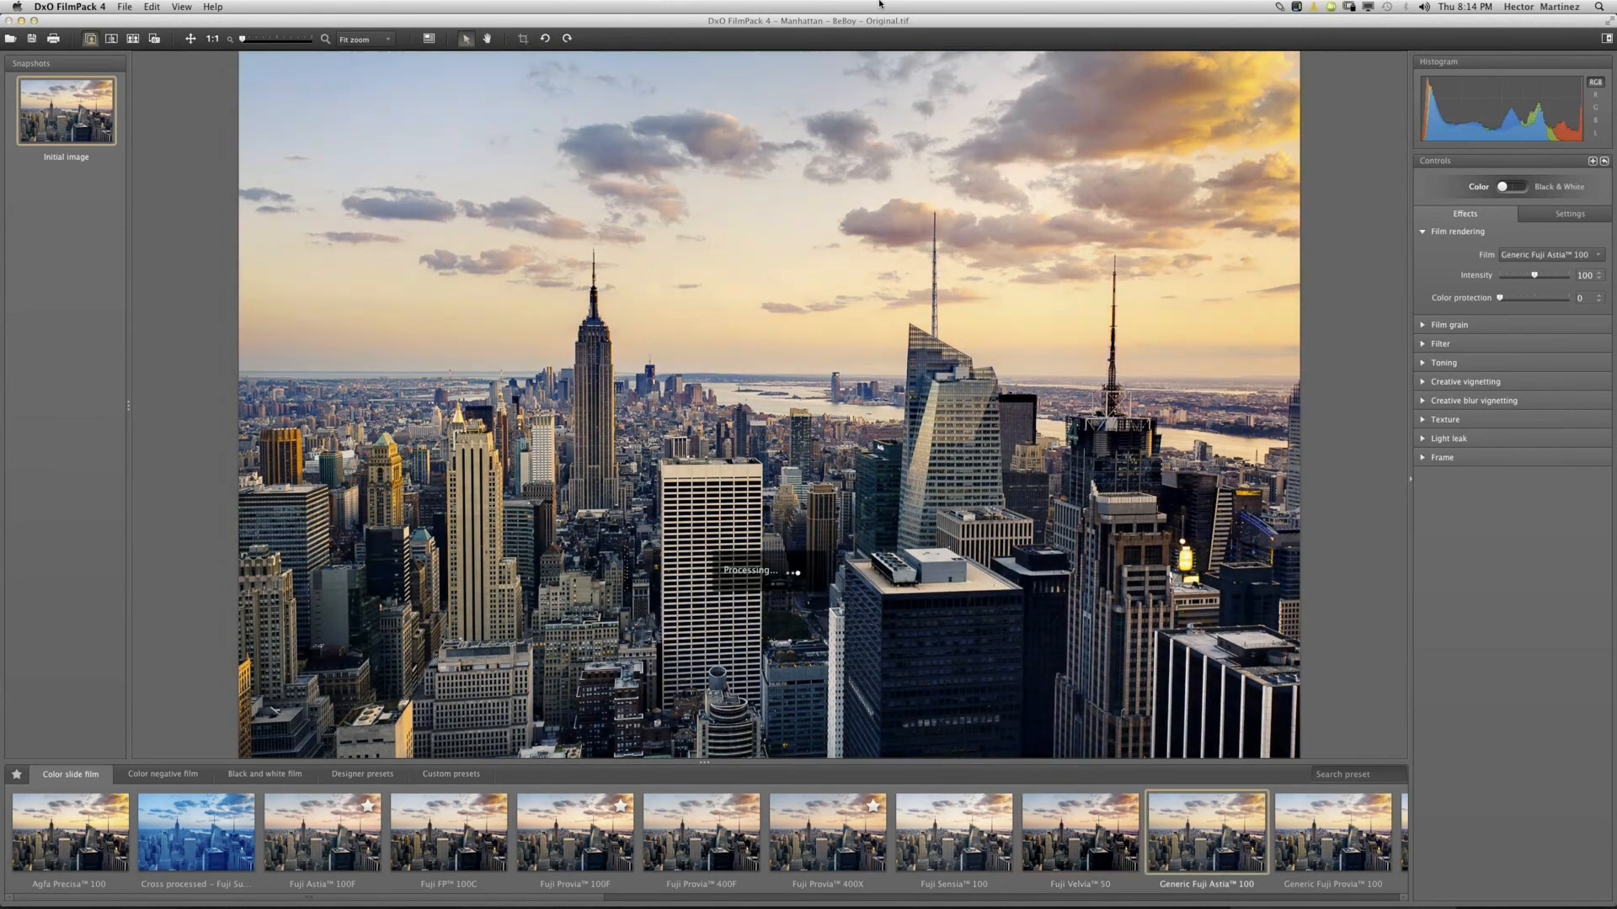
key(Right)
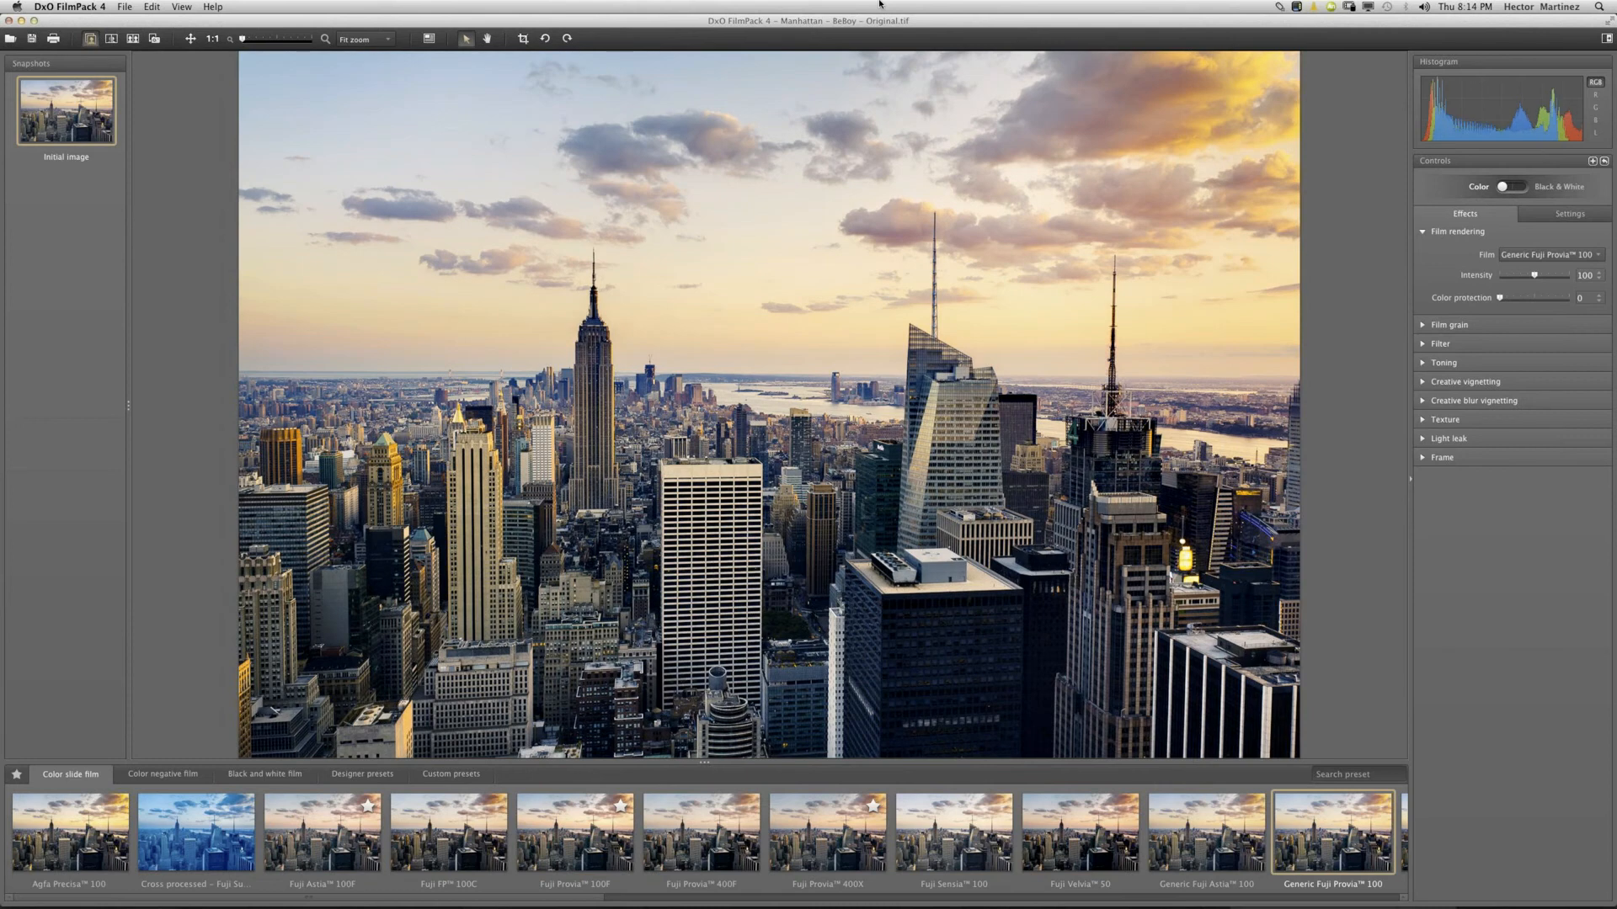
key(Right)
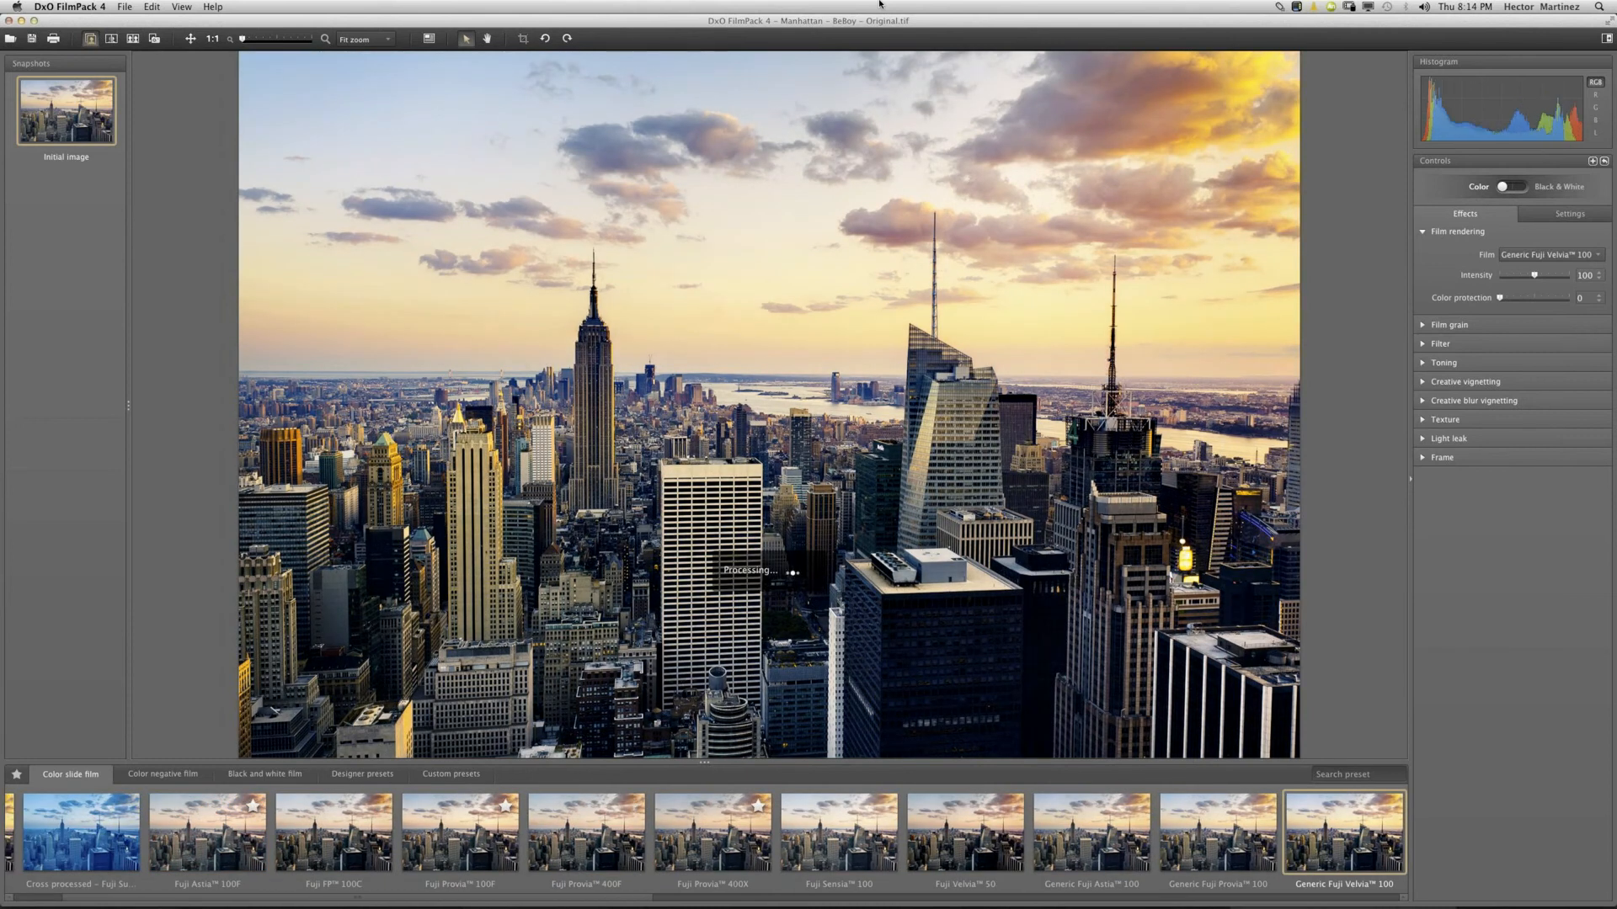
key(Right)
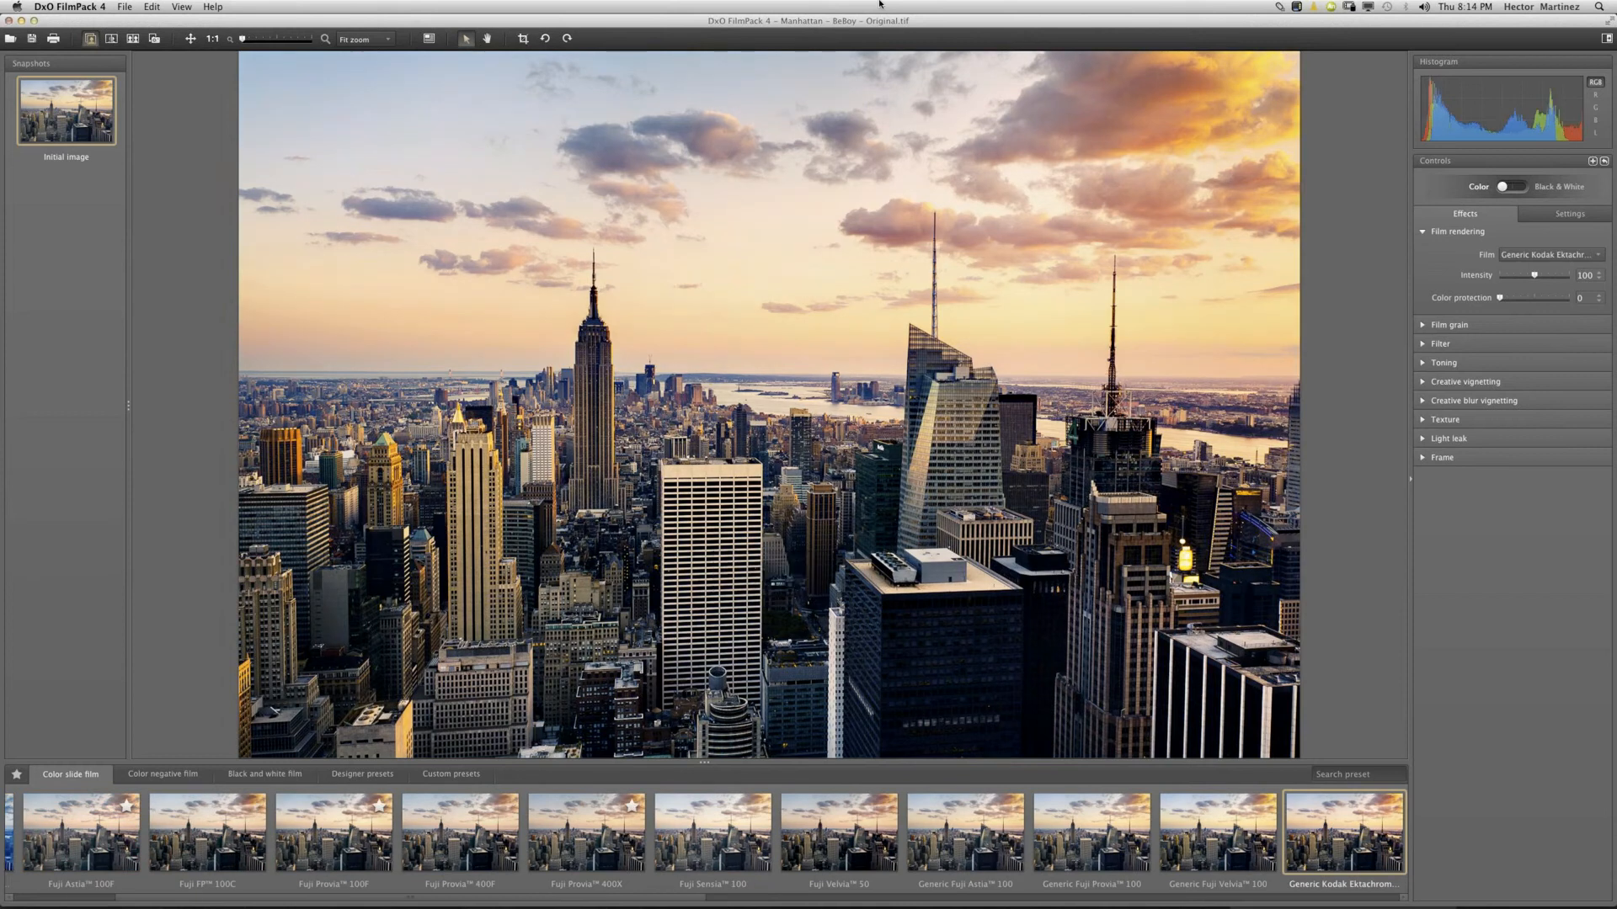
key(Right)
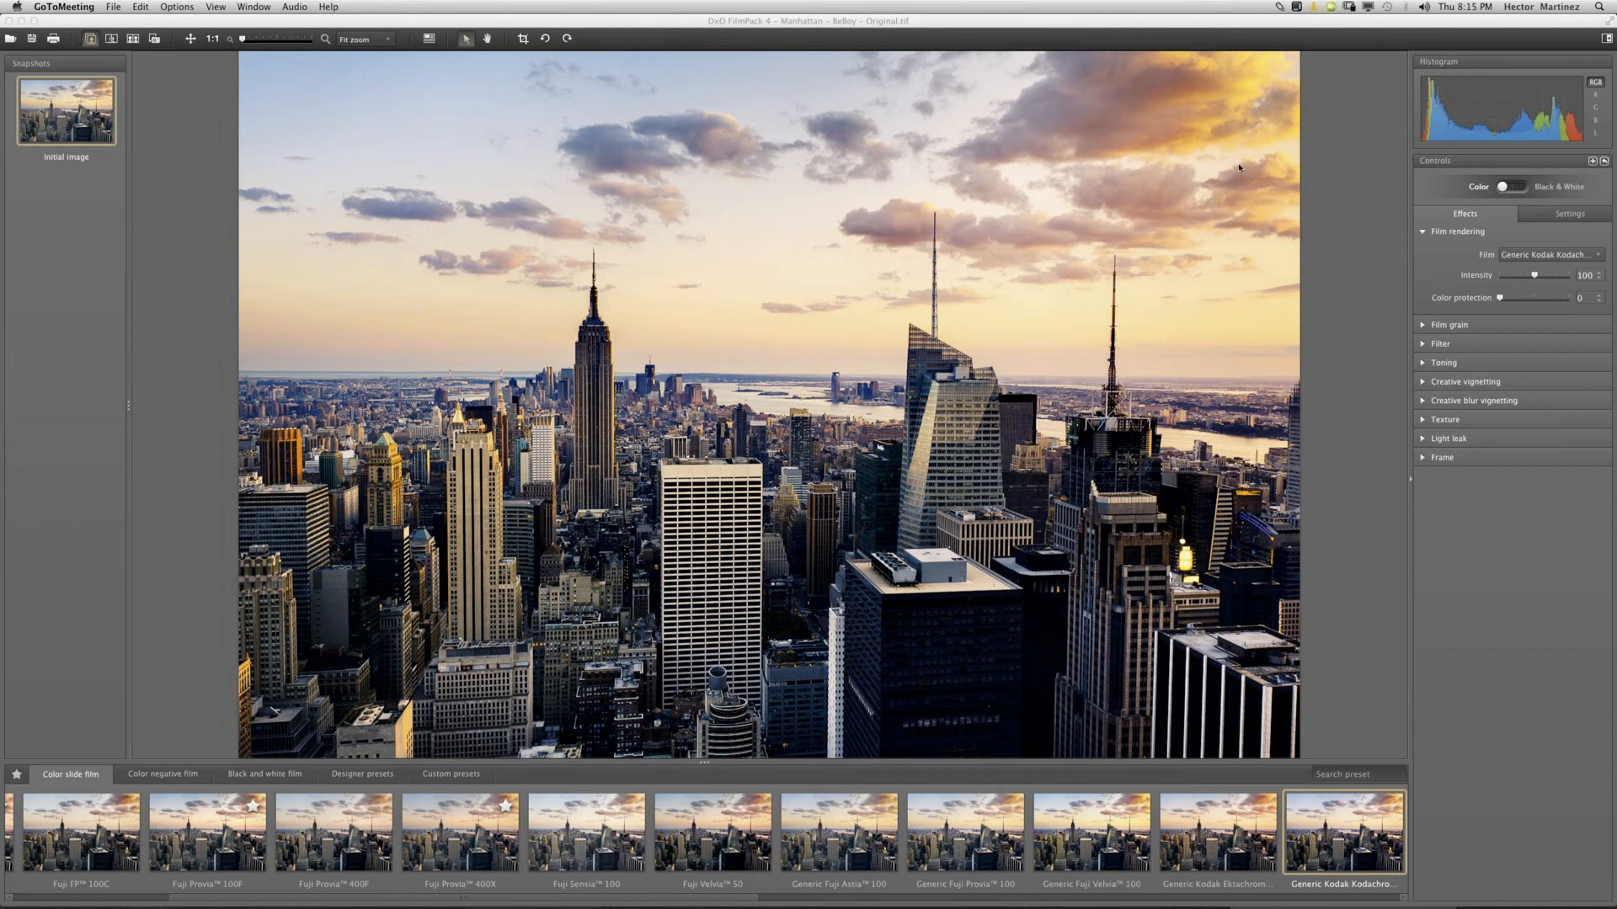
click(1331, 839)
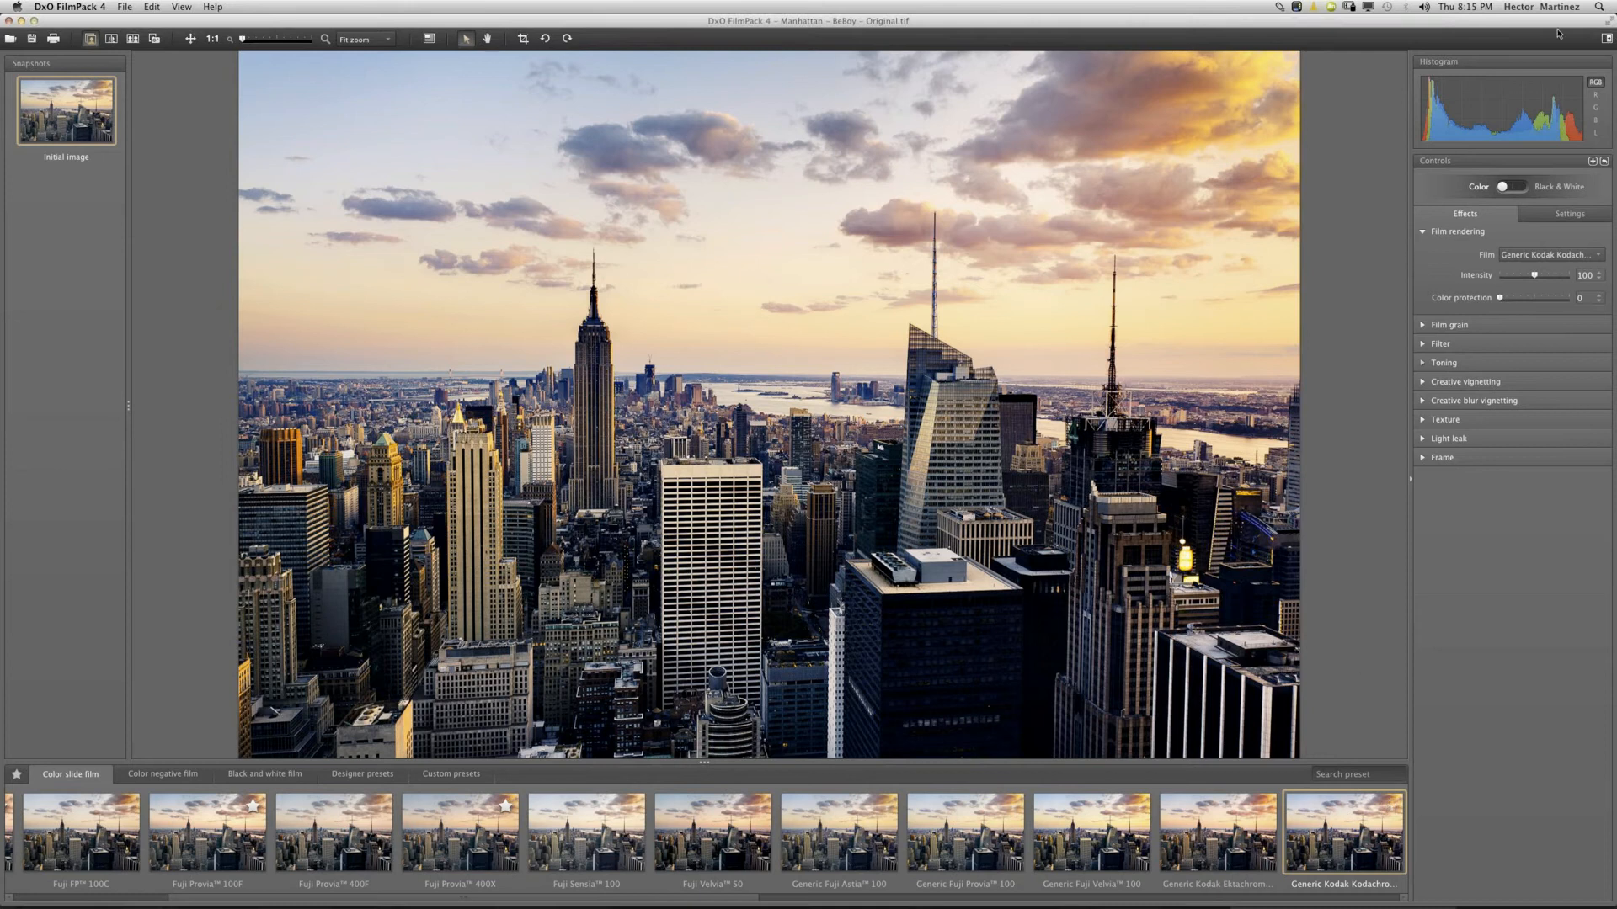
key(Right)
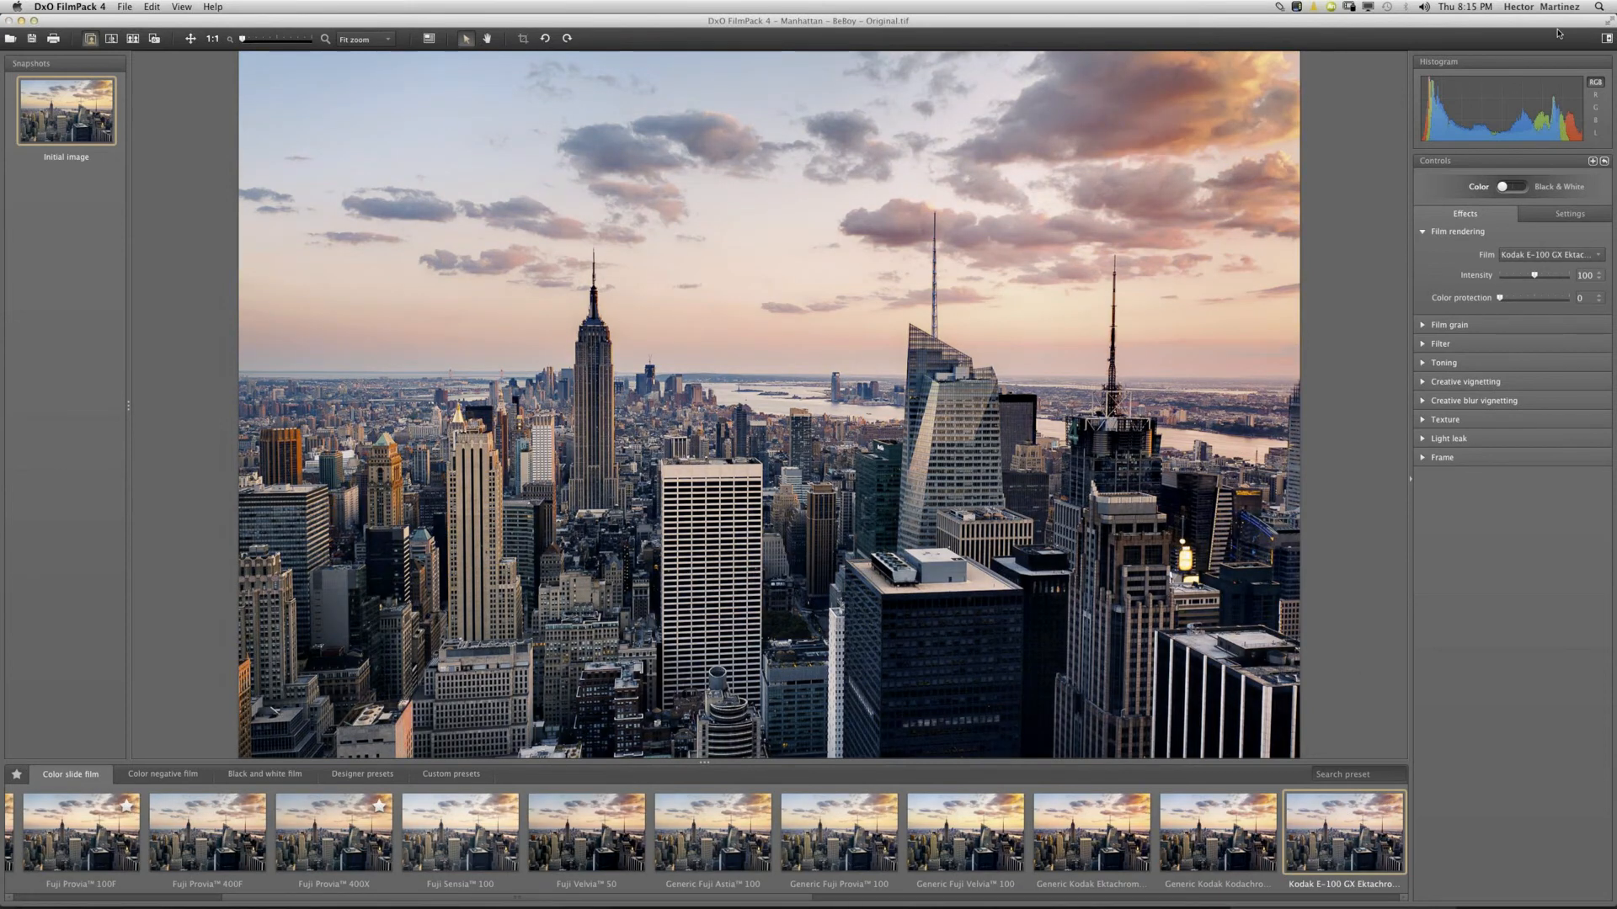
key(Right)
key(Right)
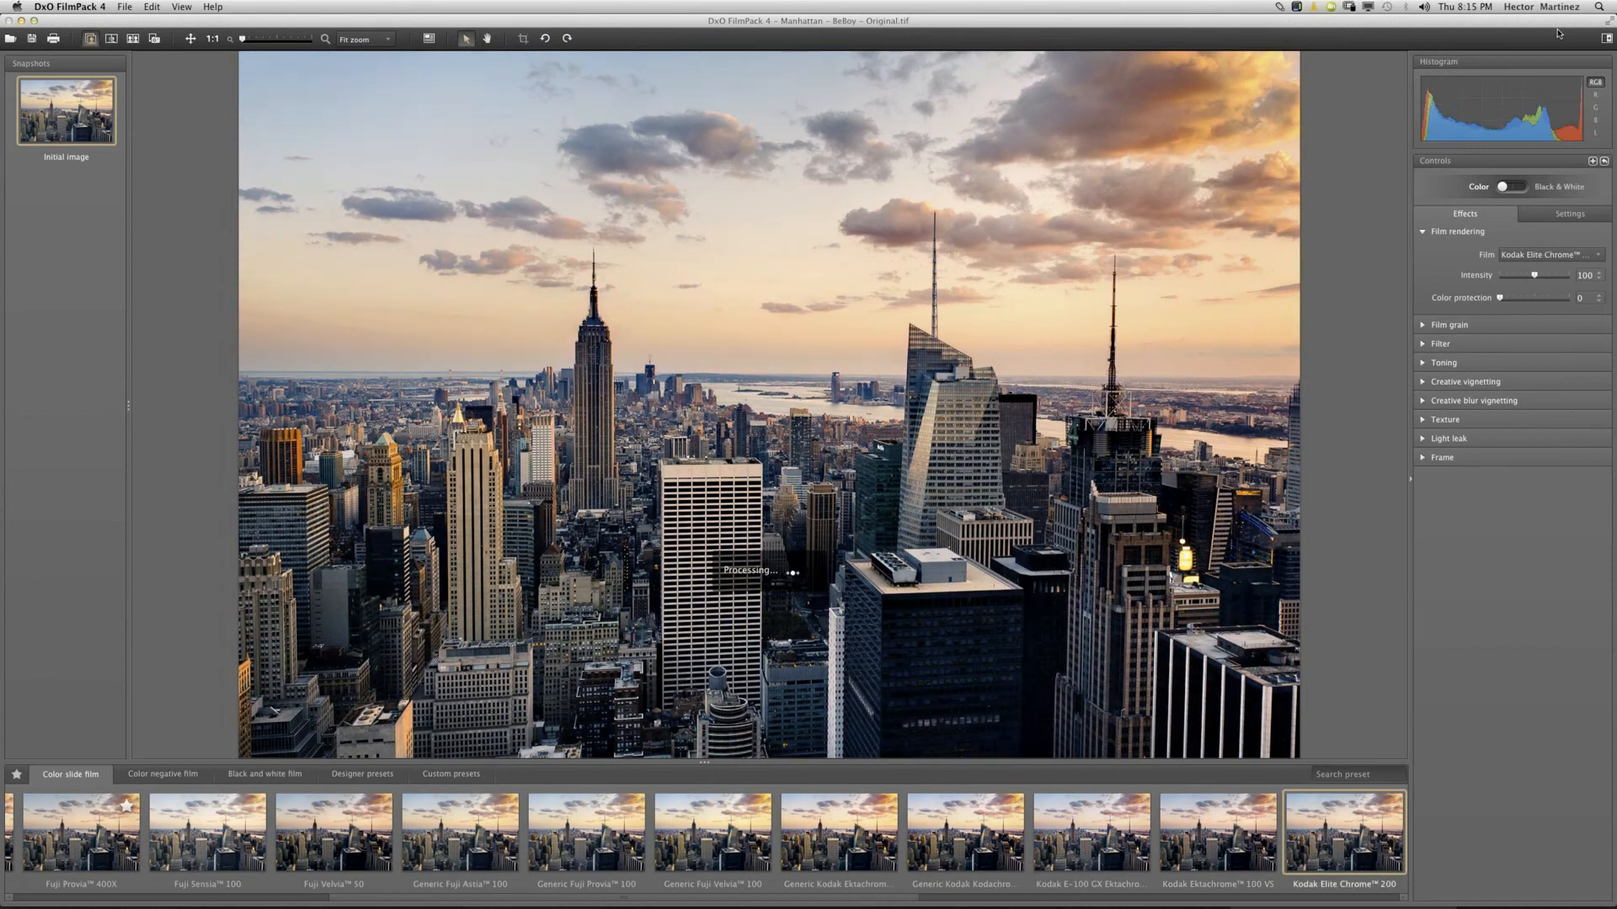
key(Right)
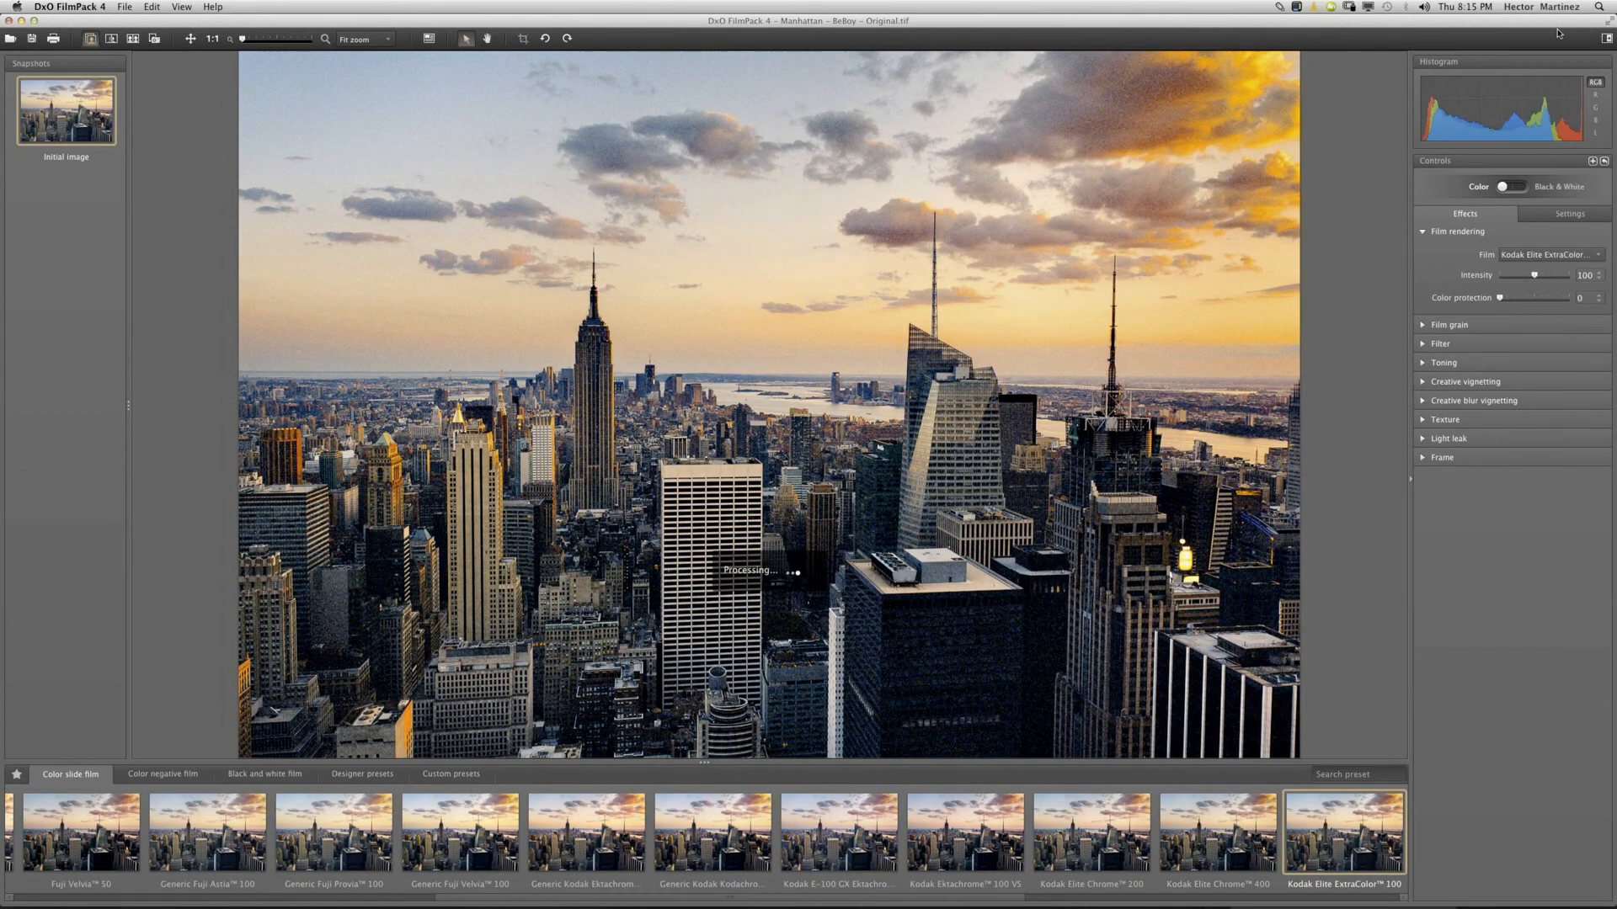
key(Right)
key(Right)
key(Right)
key(Right)
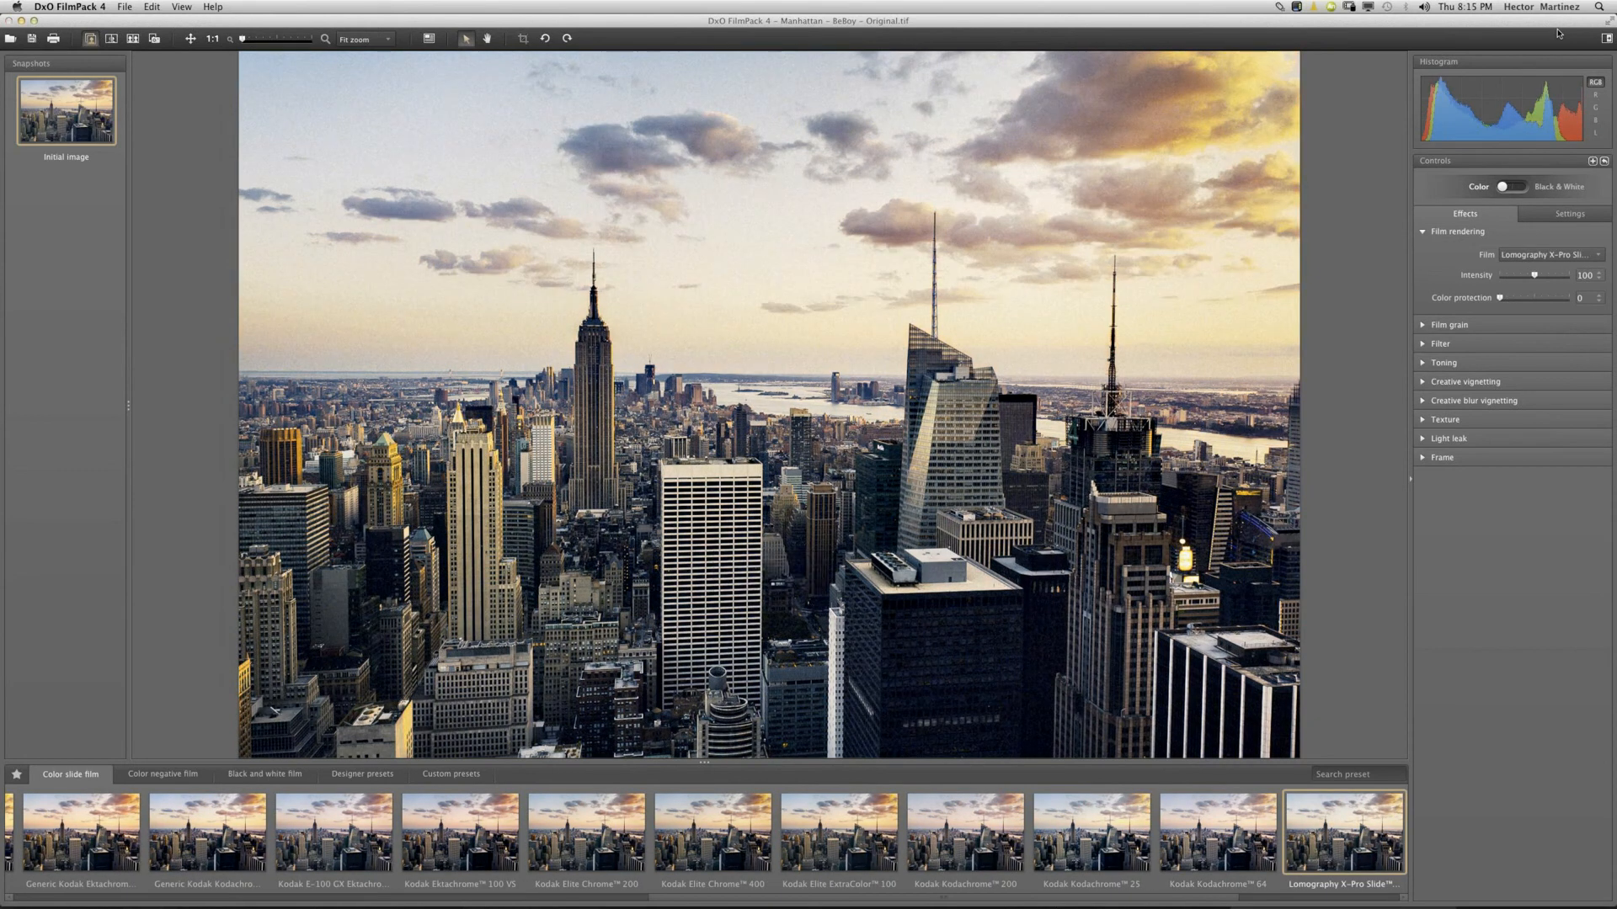
key(Right)
key(Right)
key(Right)
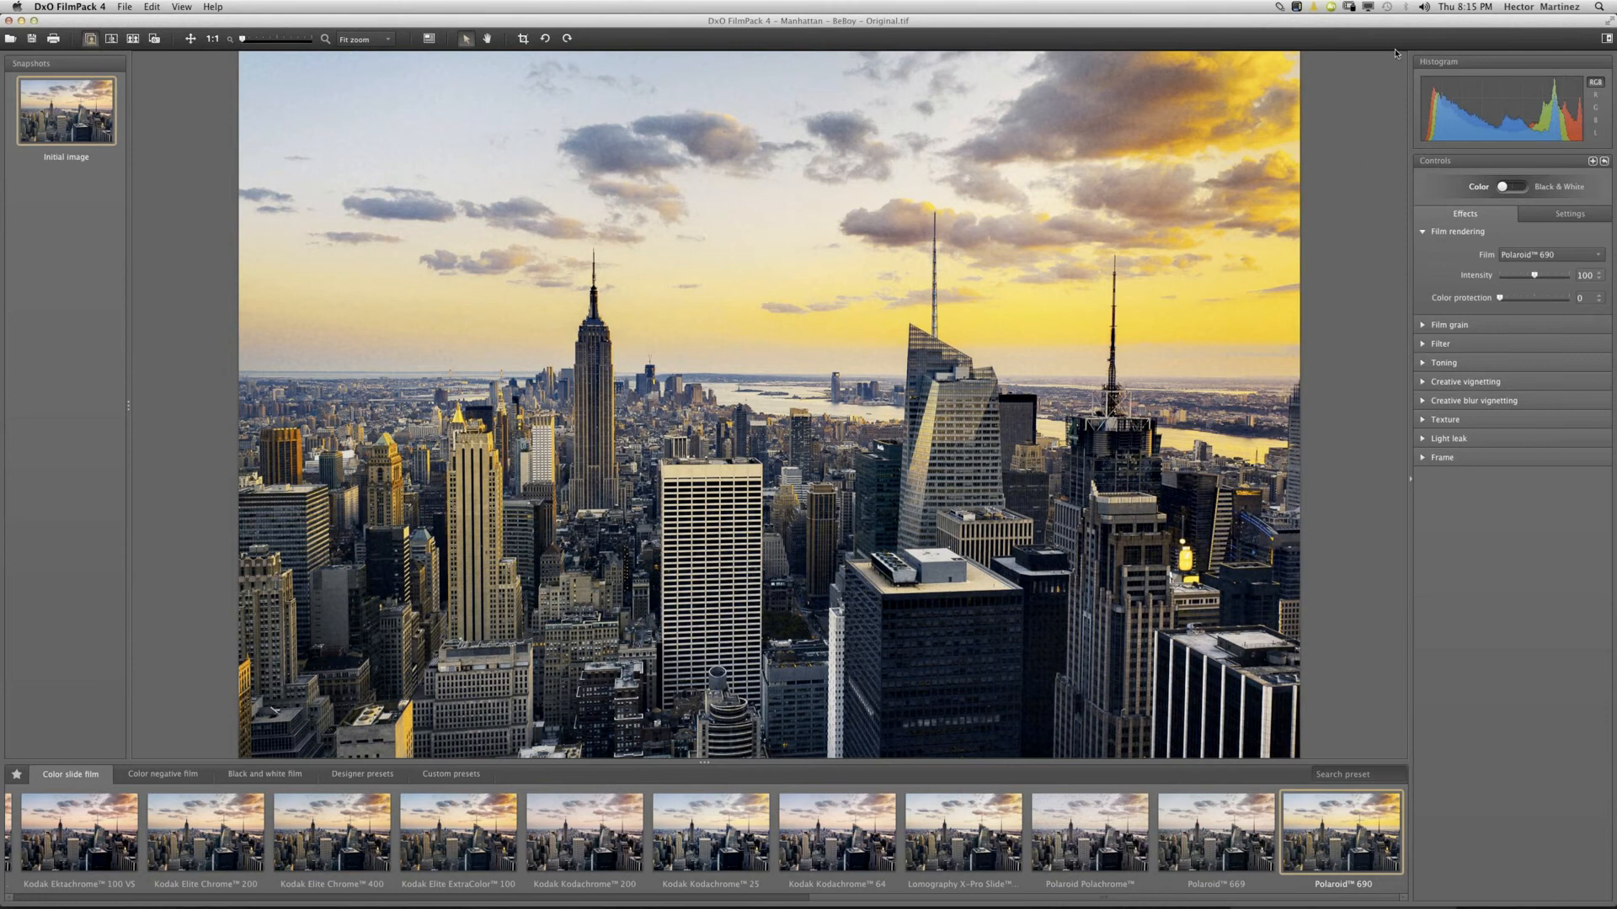
Apply the Red filter to the image and set its density to 31.
click(1423, 344)
click(1548, 367)
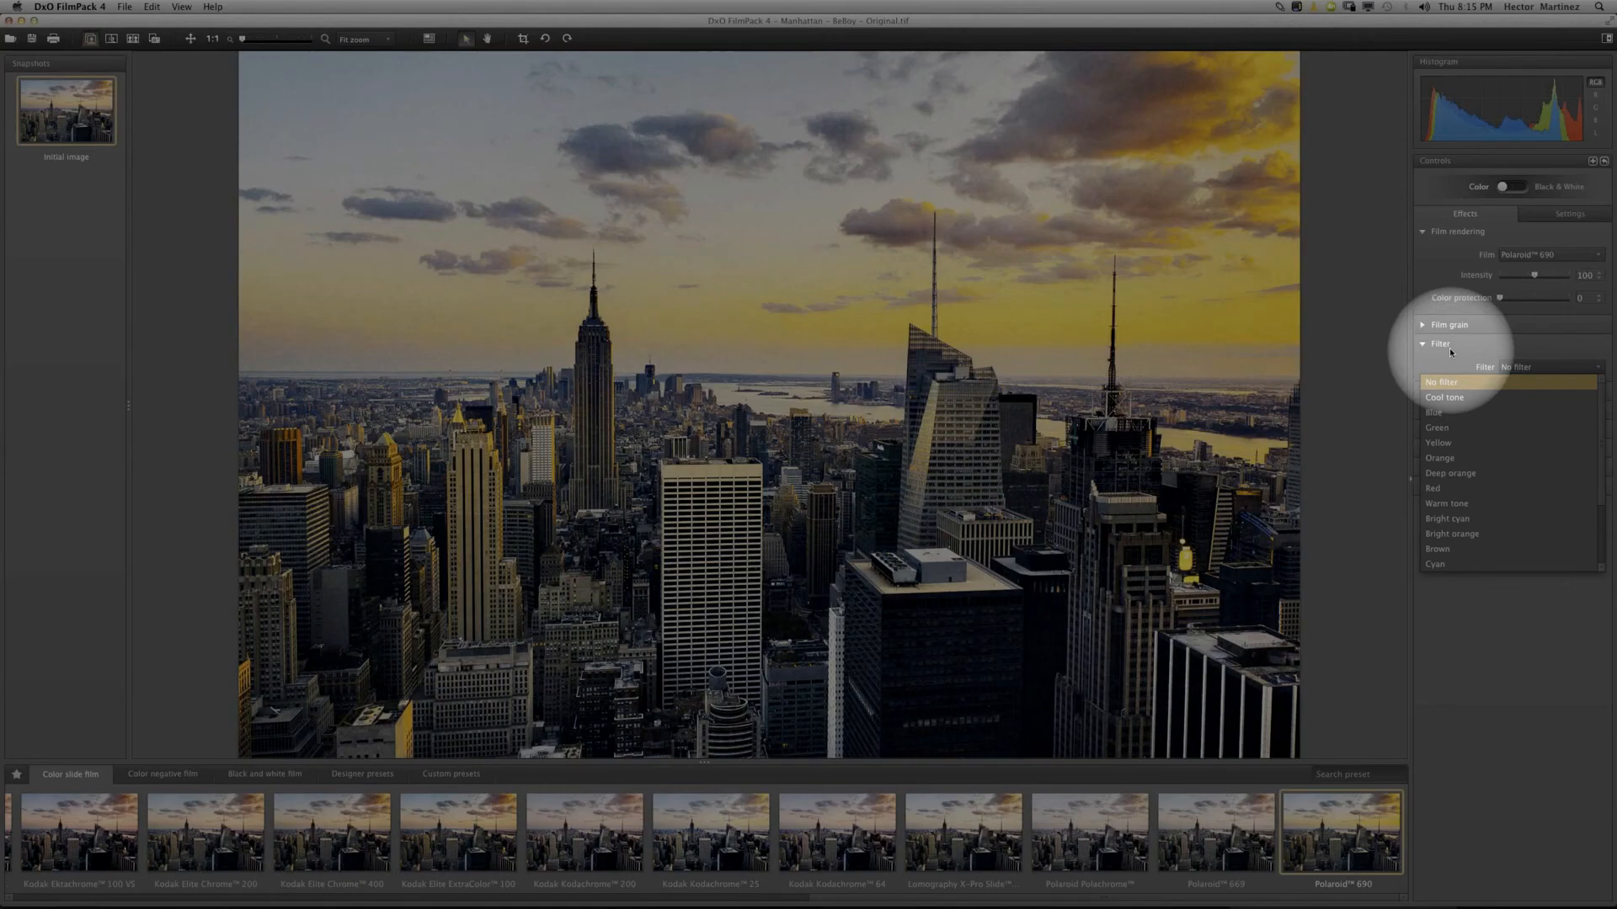
scroll(1431, 552, down, 1)
scroll(1447, 404, down, 1)
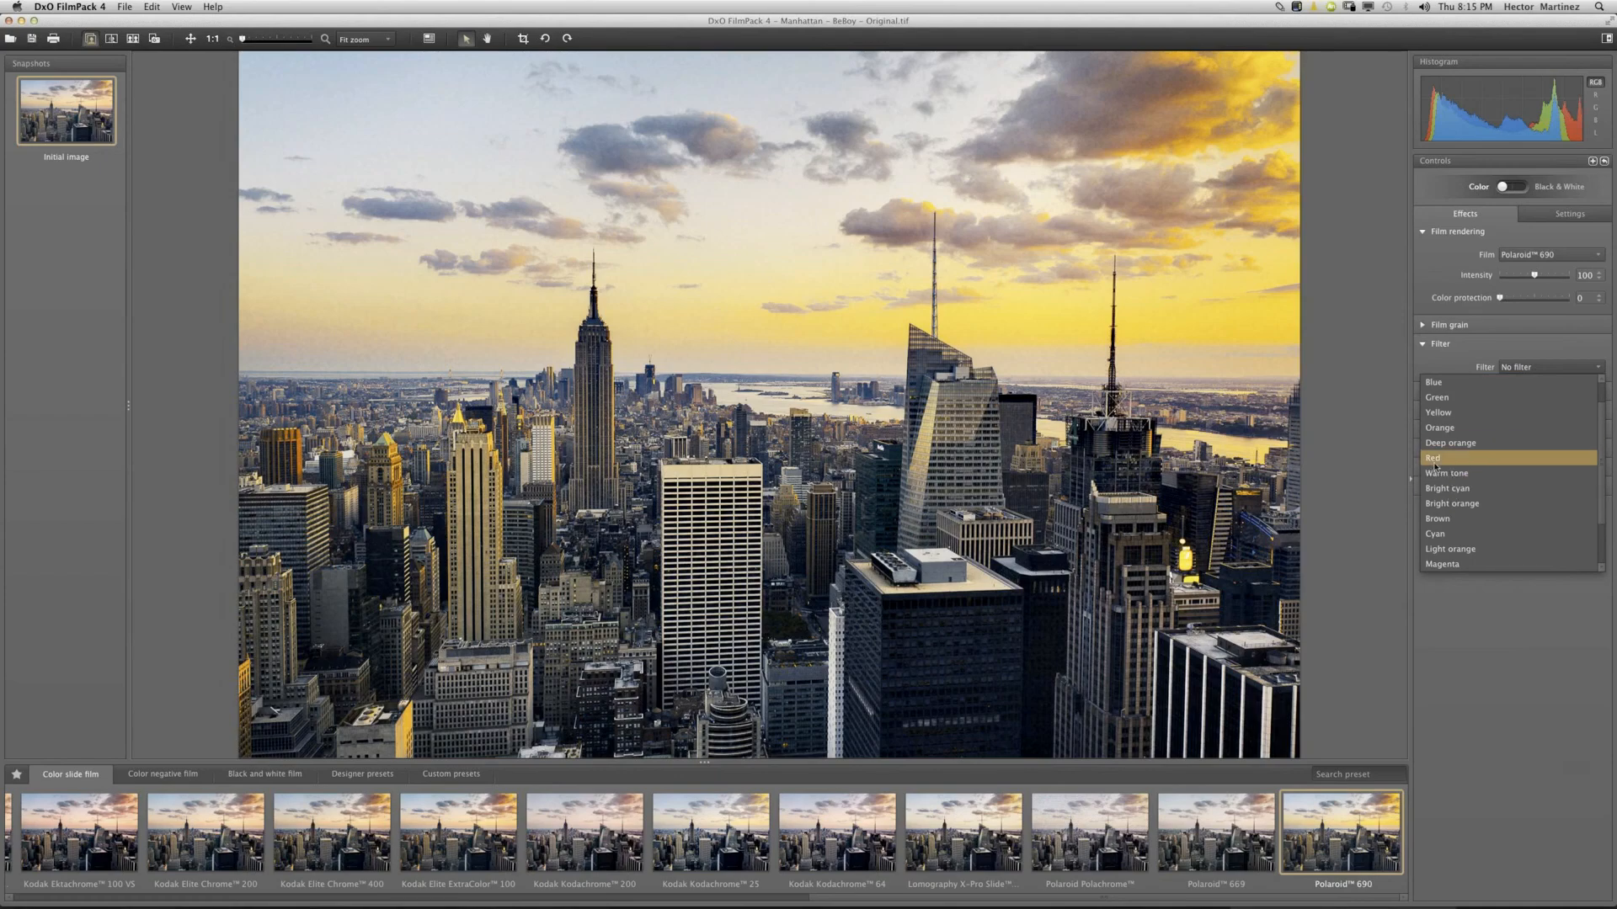
click(1434, 466)
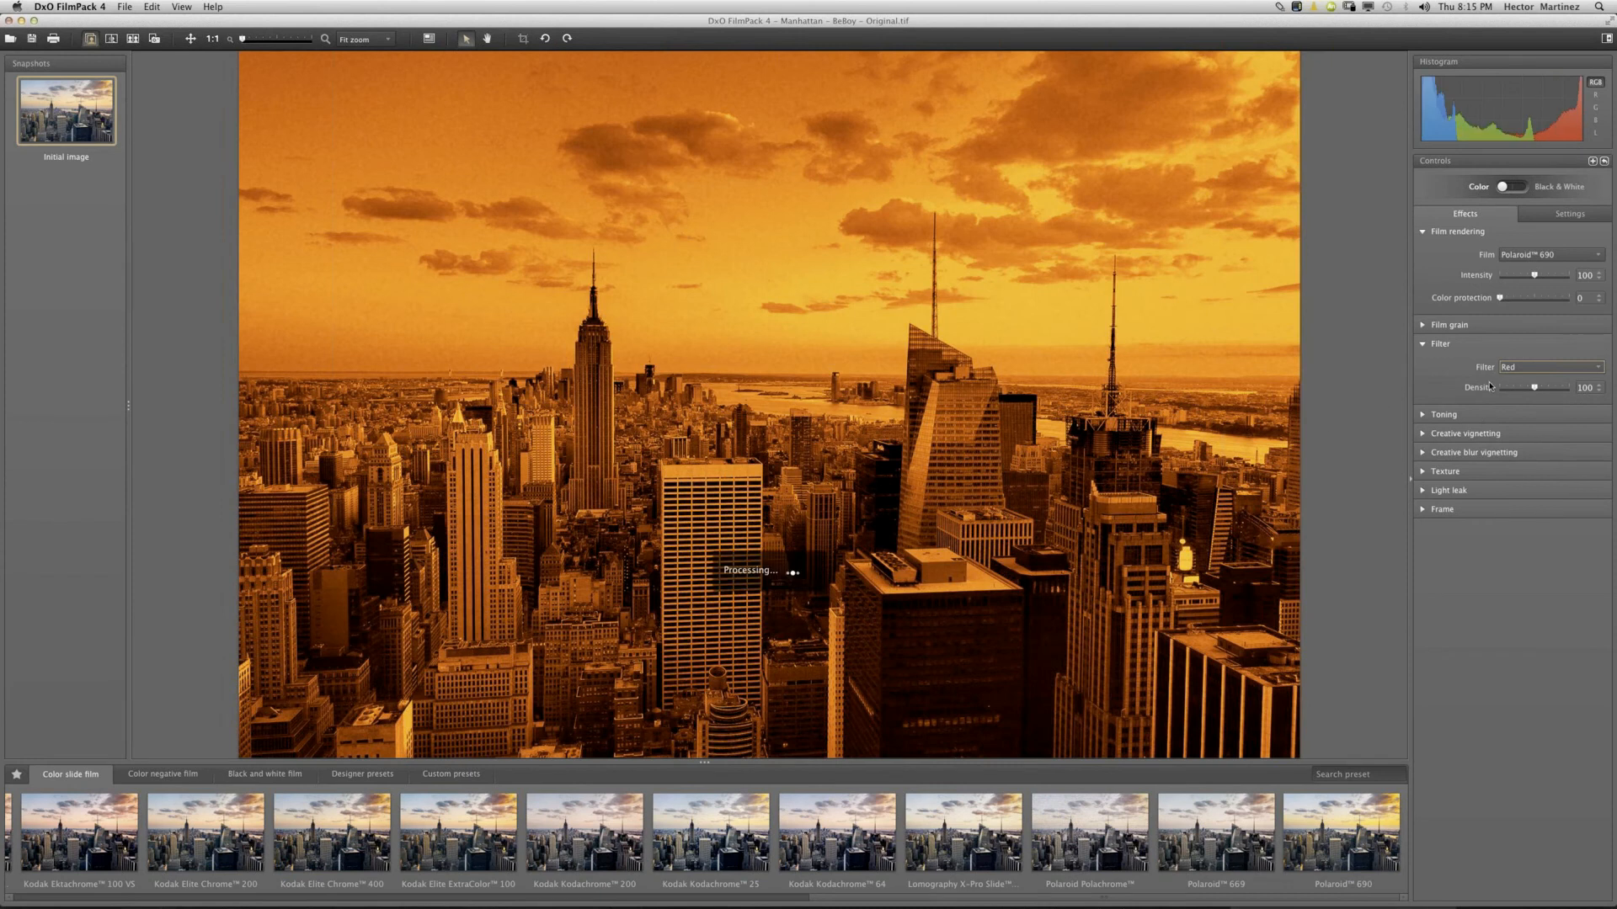
drag(1535, 387, 1510, 390)
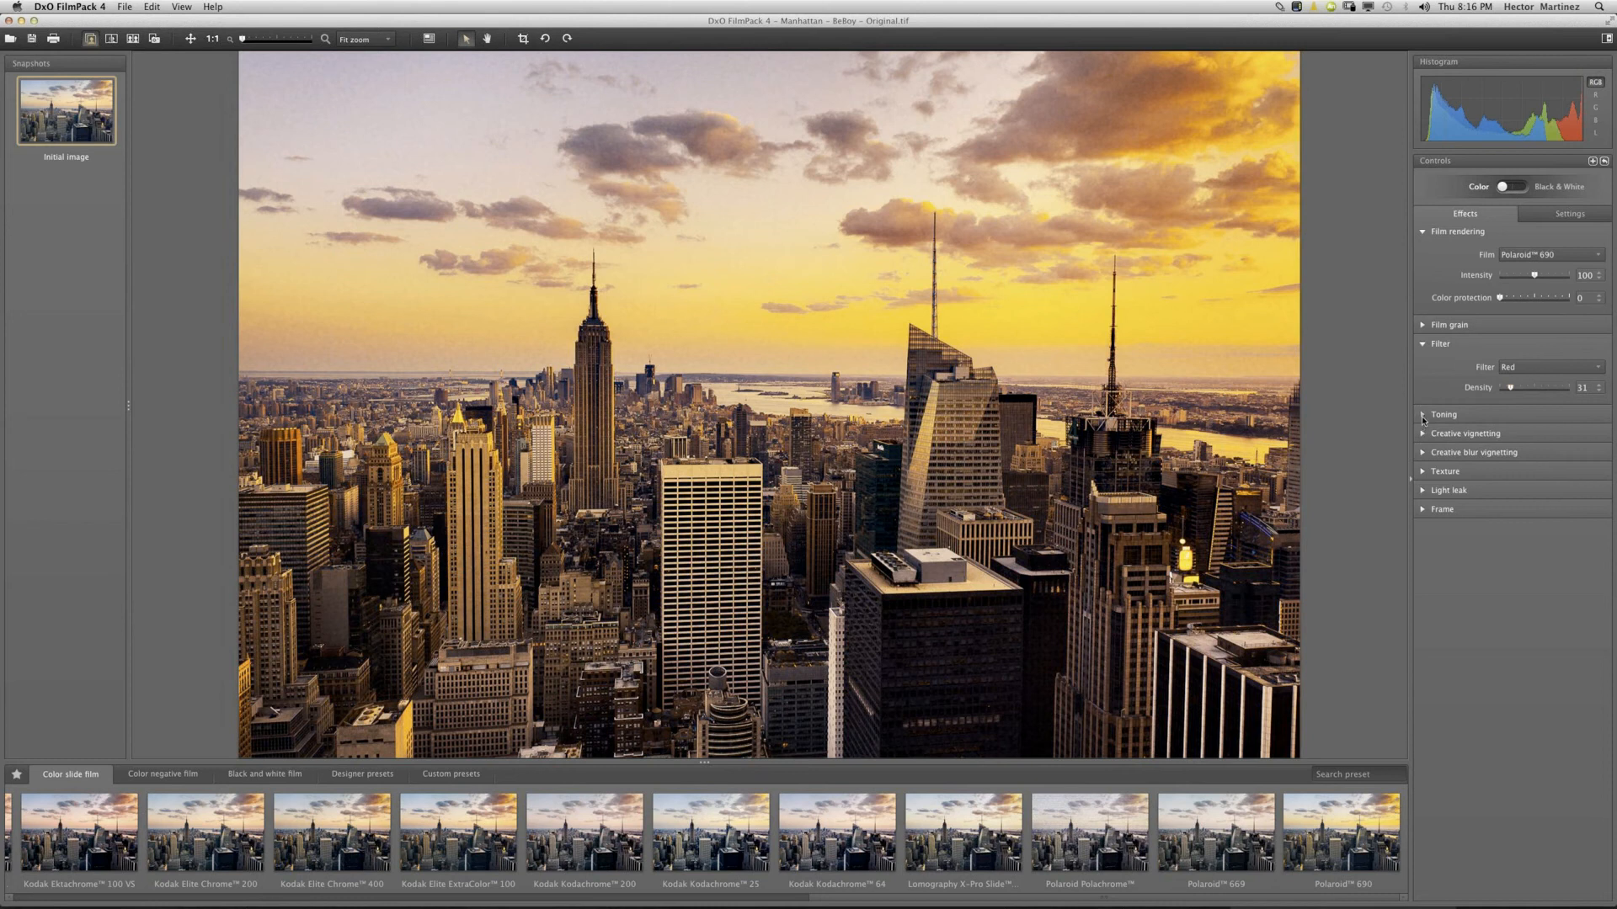
View the Creative vignetting settings, and place the center of the creative blur vignetting on the Empire State Building.
click(1423, 433)
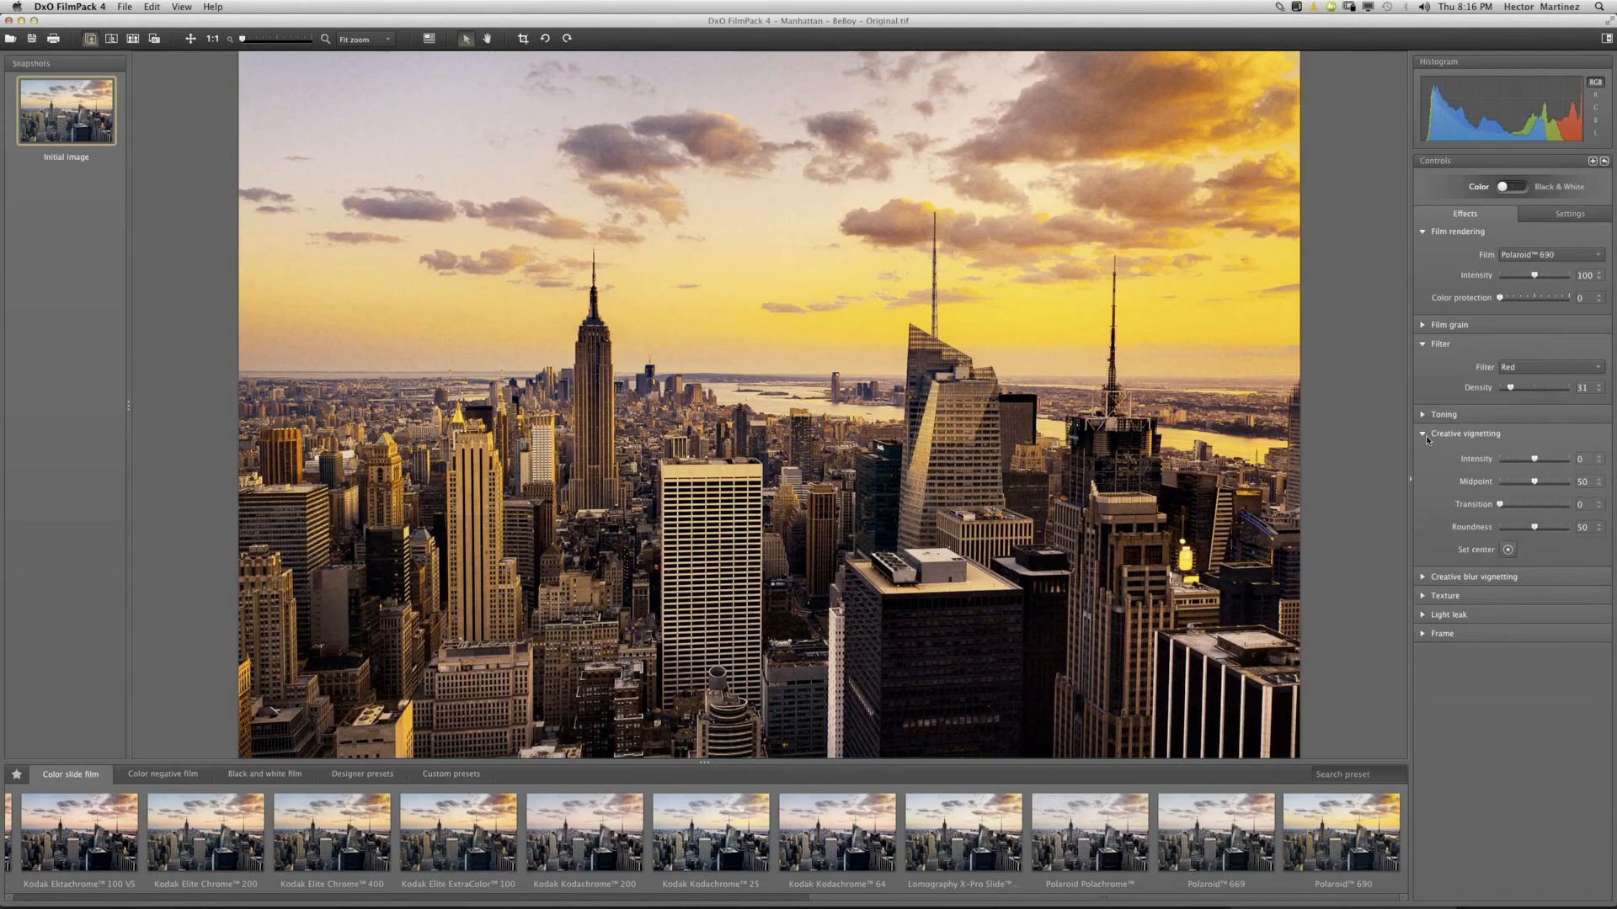
click(1423, 435)
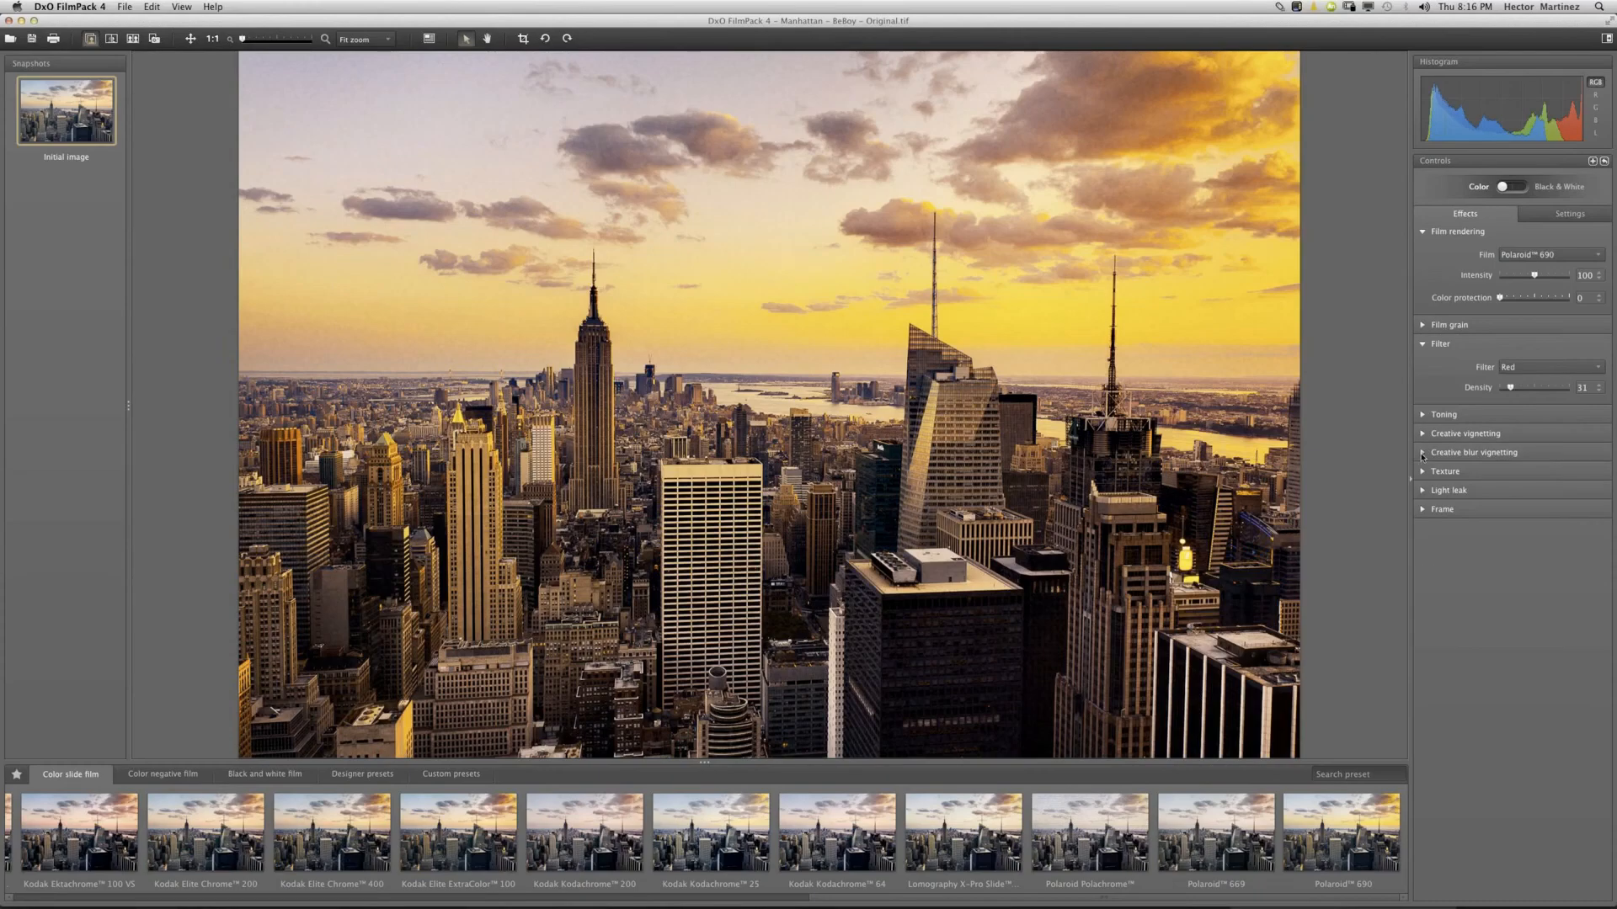
click(1422, 456)
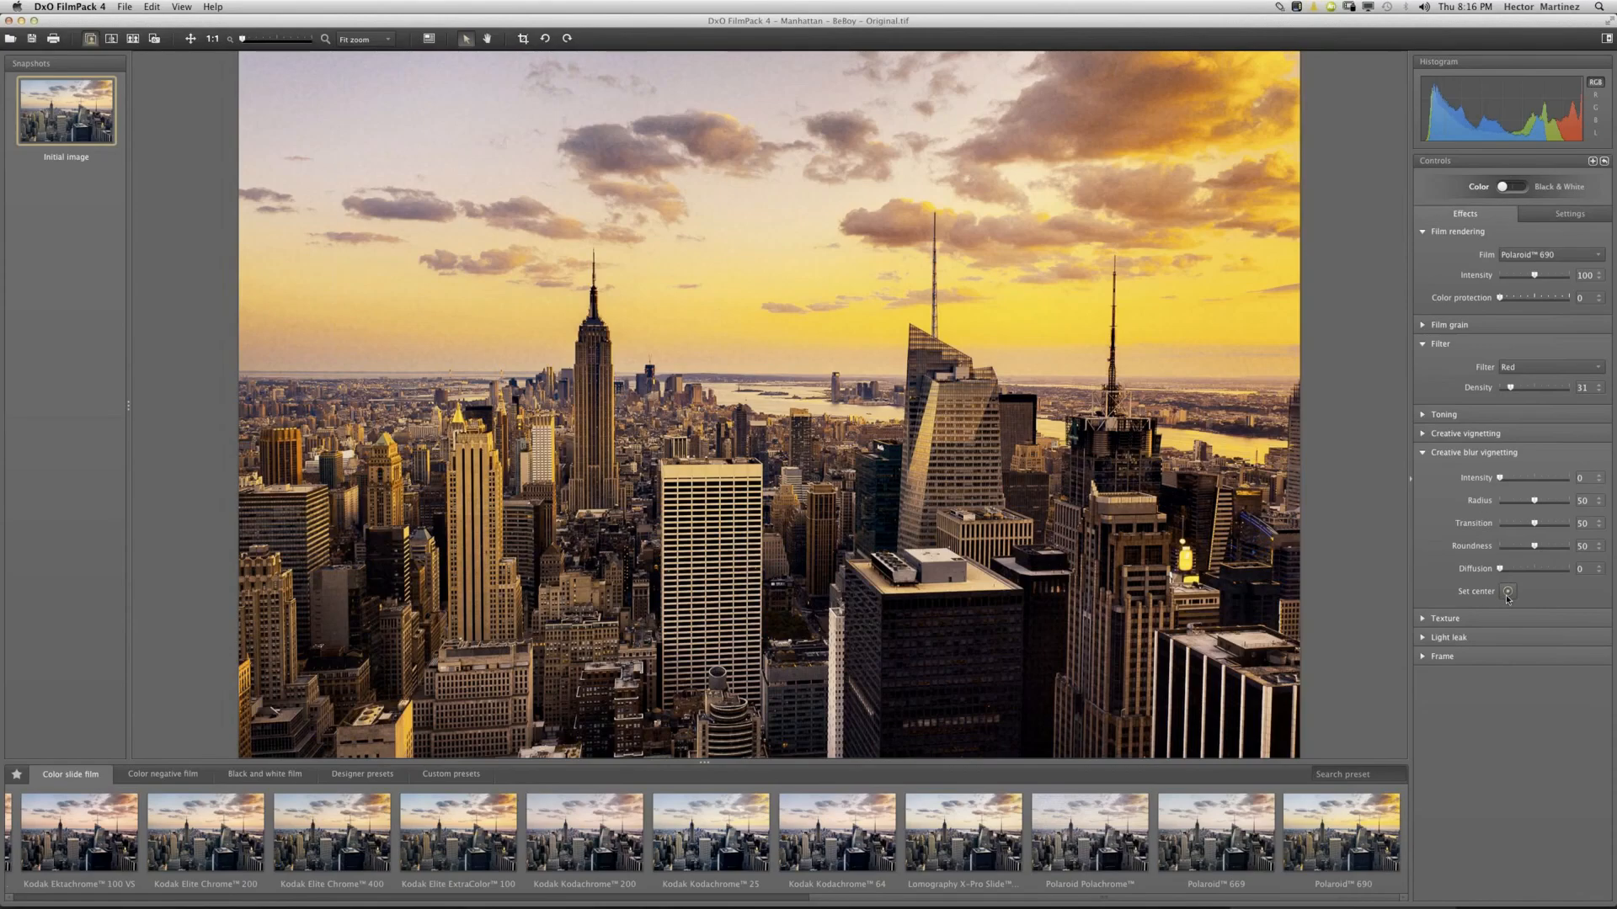
click(1507, 592)
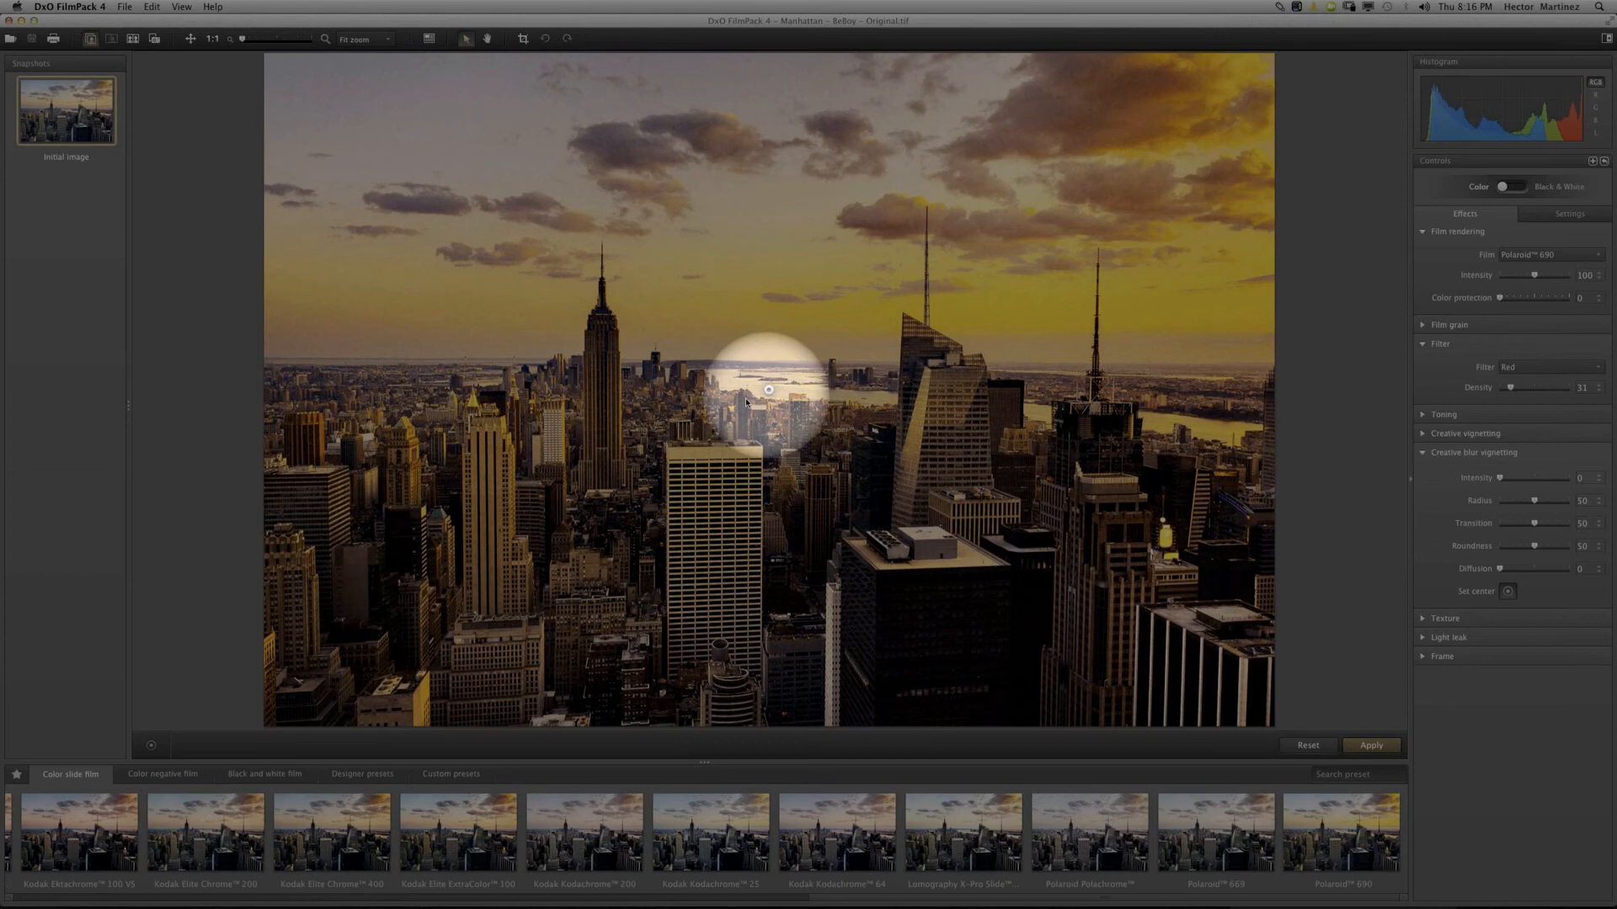
mouse_move(746, 402)
mouse_down()
mouse_move(597, 308)
mouse_move(597, 470)
mouse_move(603, 414)
mouse_up()
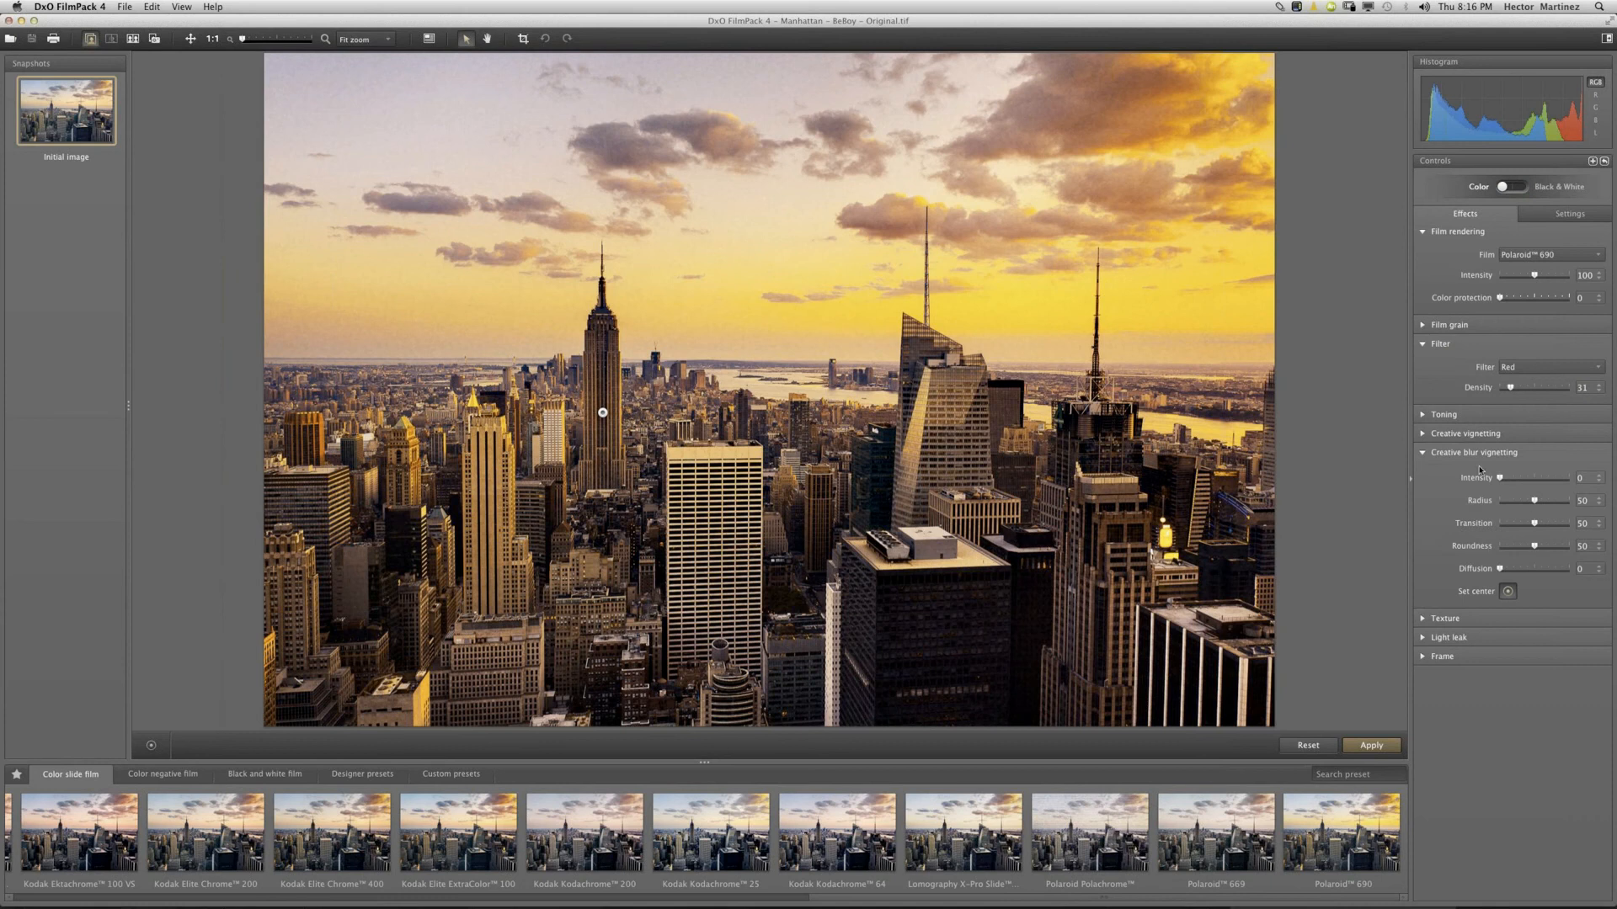
Set the creative blur vignetting to intensity 75, radius 77, transition 42, roundness 41 and diffusion 5.
drag(1499, 478, 1528, 555)
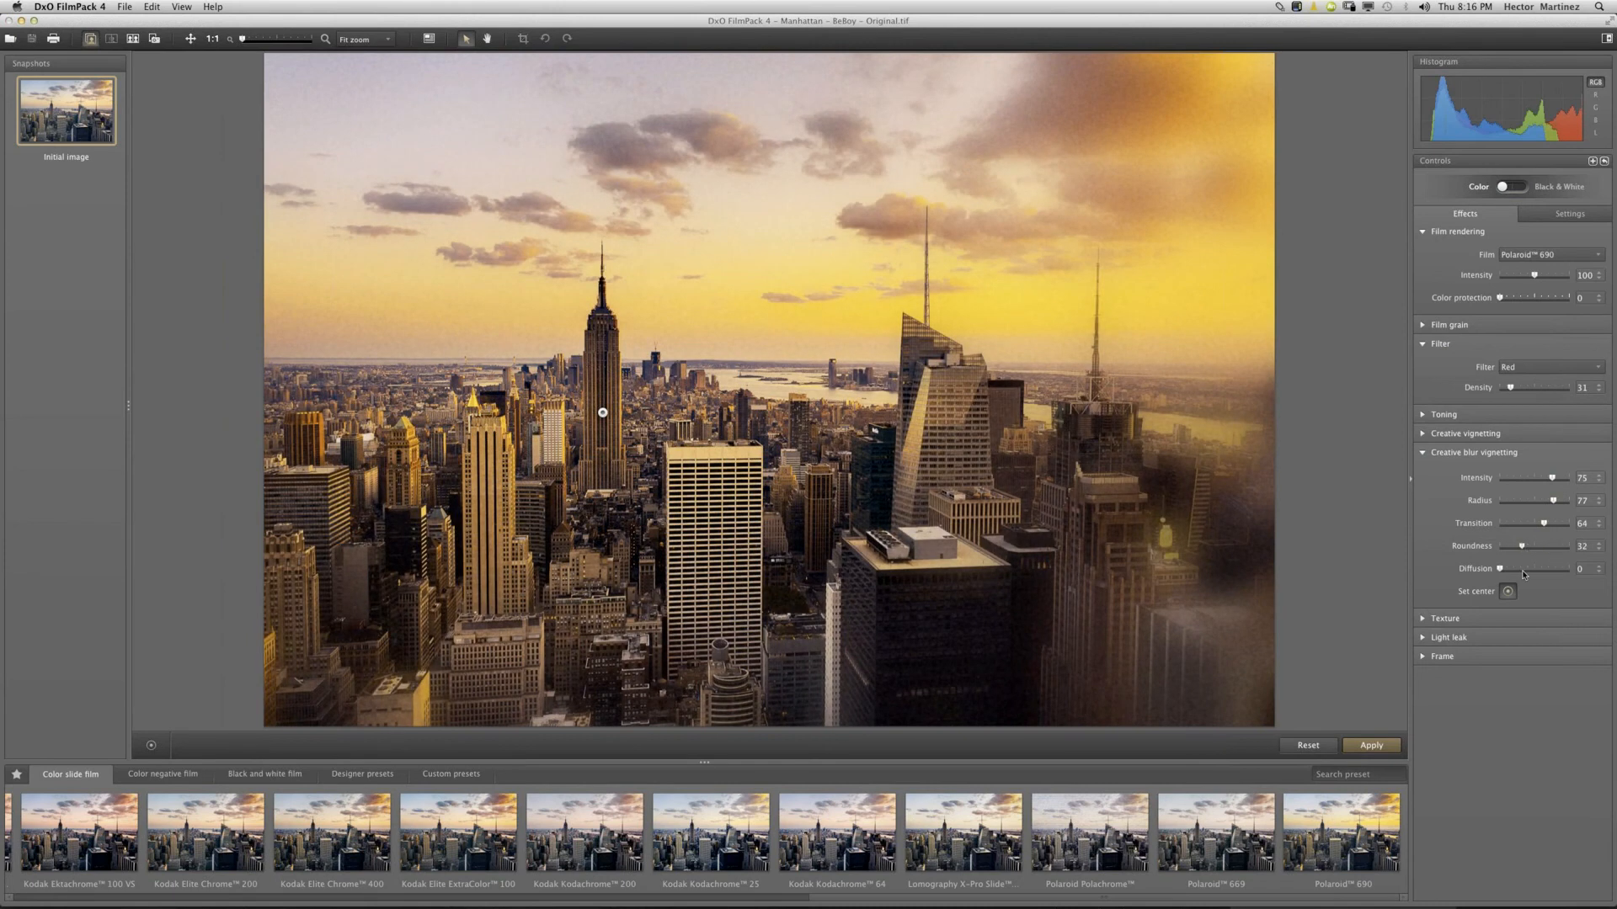
click(1530, 570)
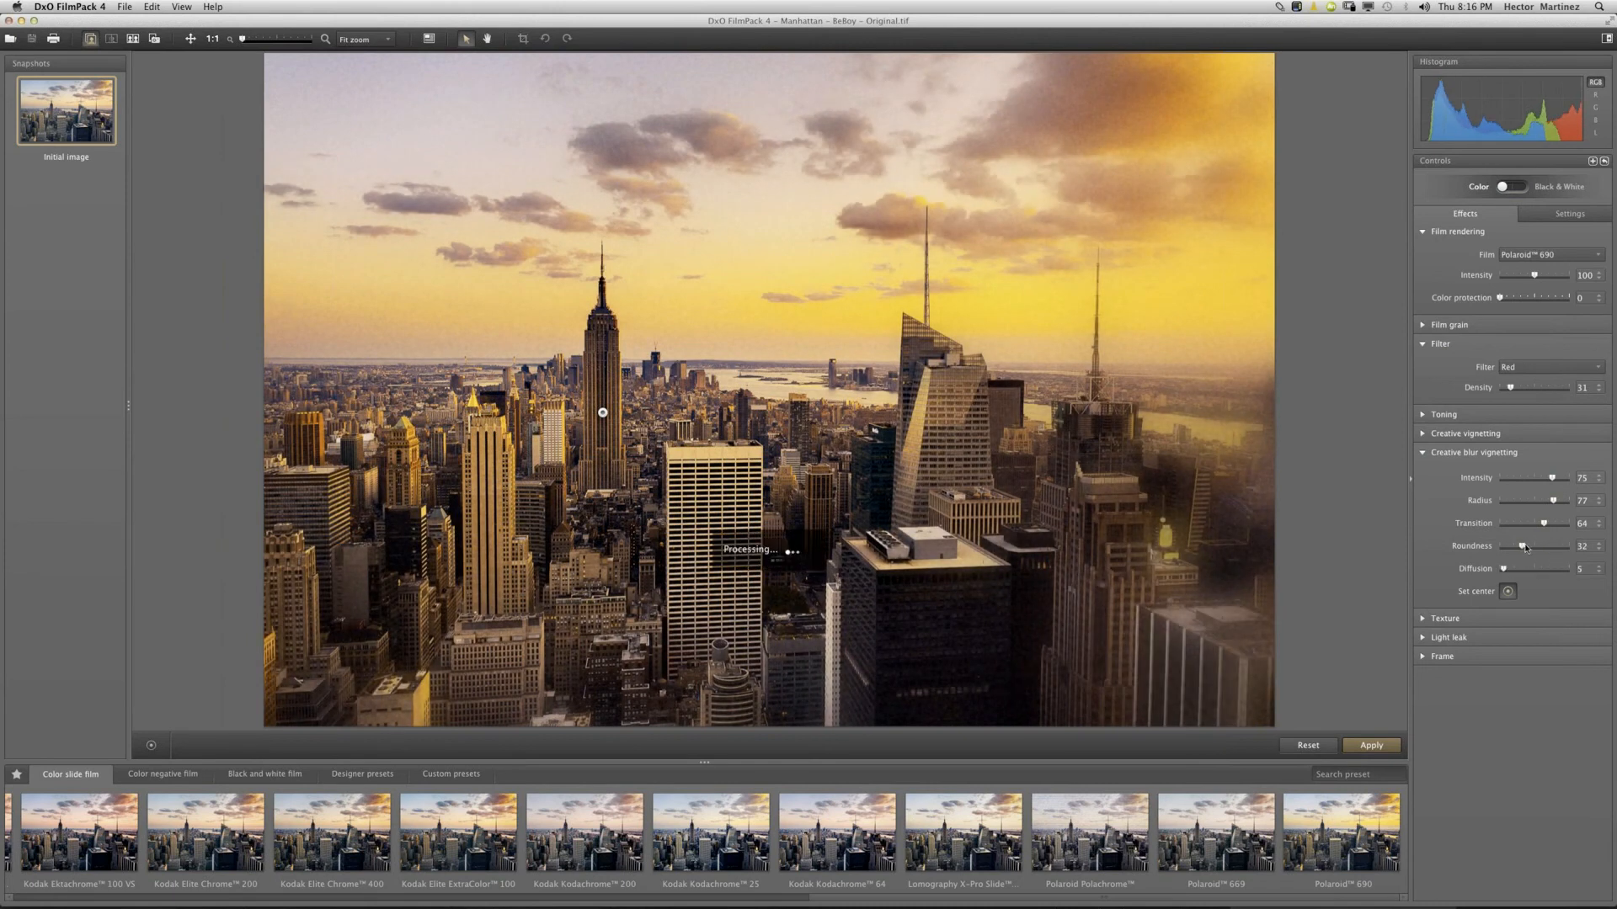
drag(1526, 549, 1541, 557)
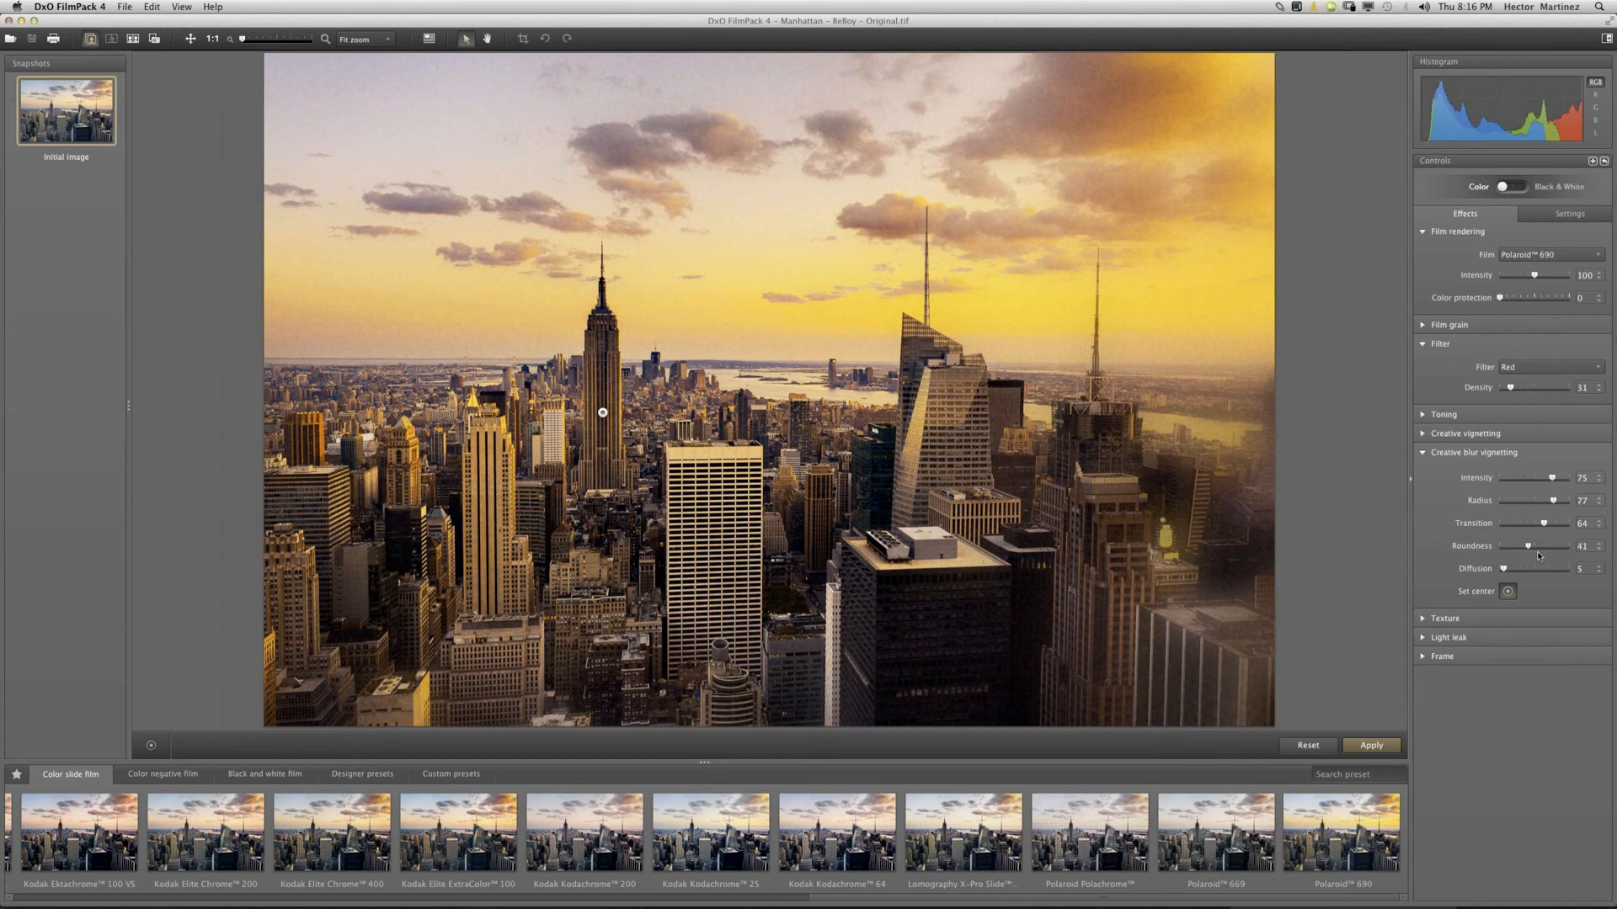
drag(1545, 524, 1533, 531)
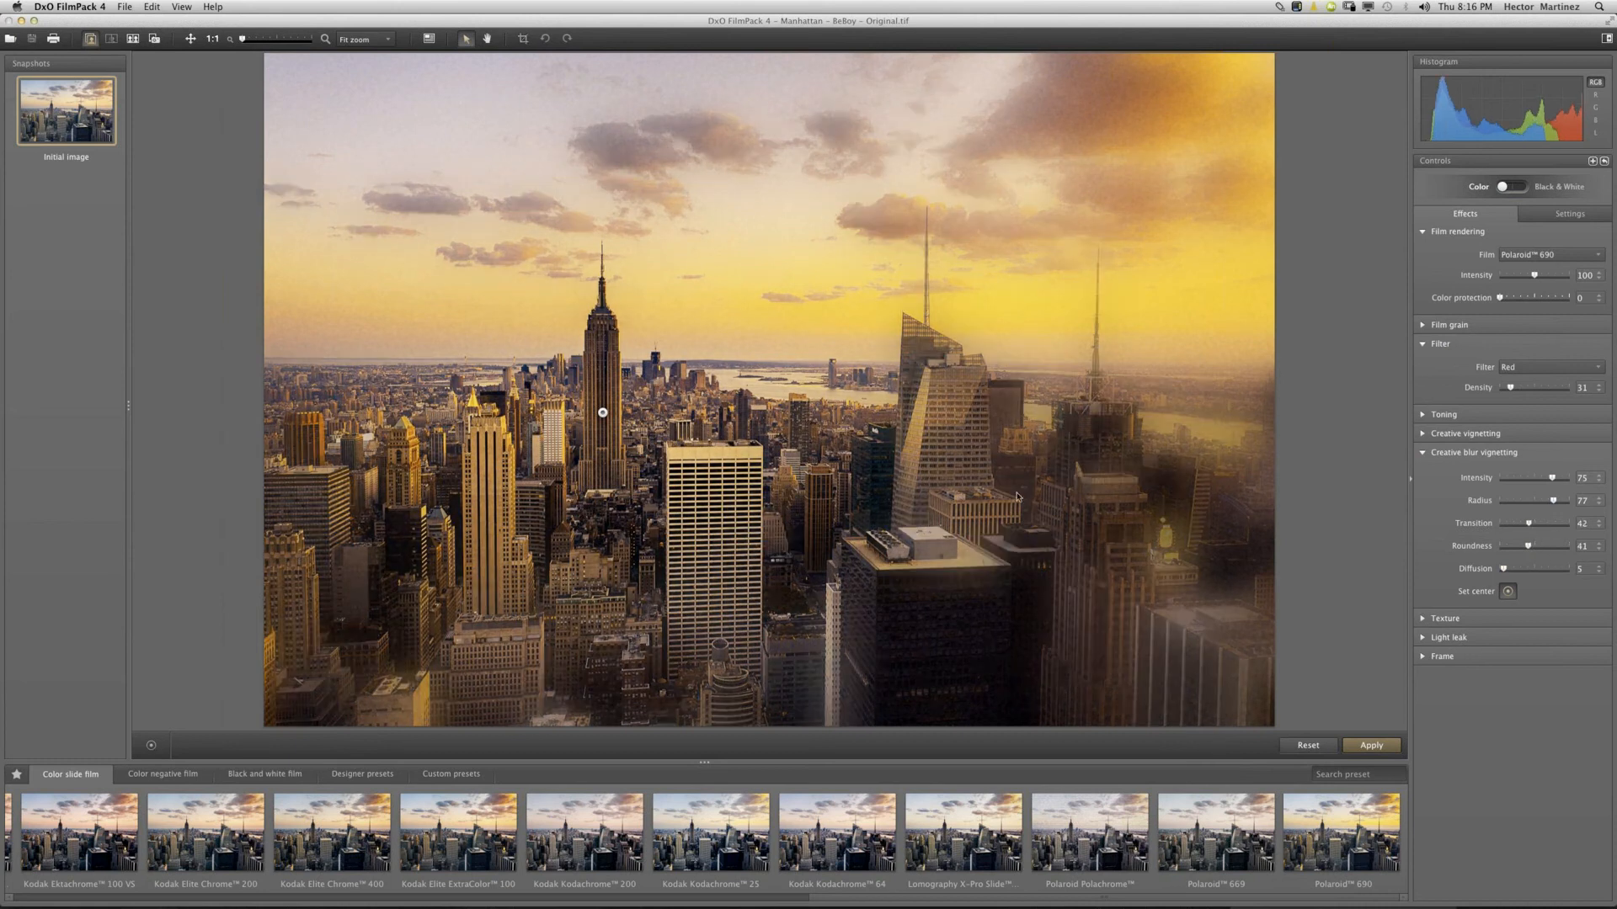
Try several positions for the blur vignetting center and leave it just right of the pale grid-fronted tower mid-image.
drag(603, 412, 630, 429)
drag(705, 464, 790, 475)
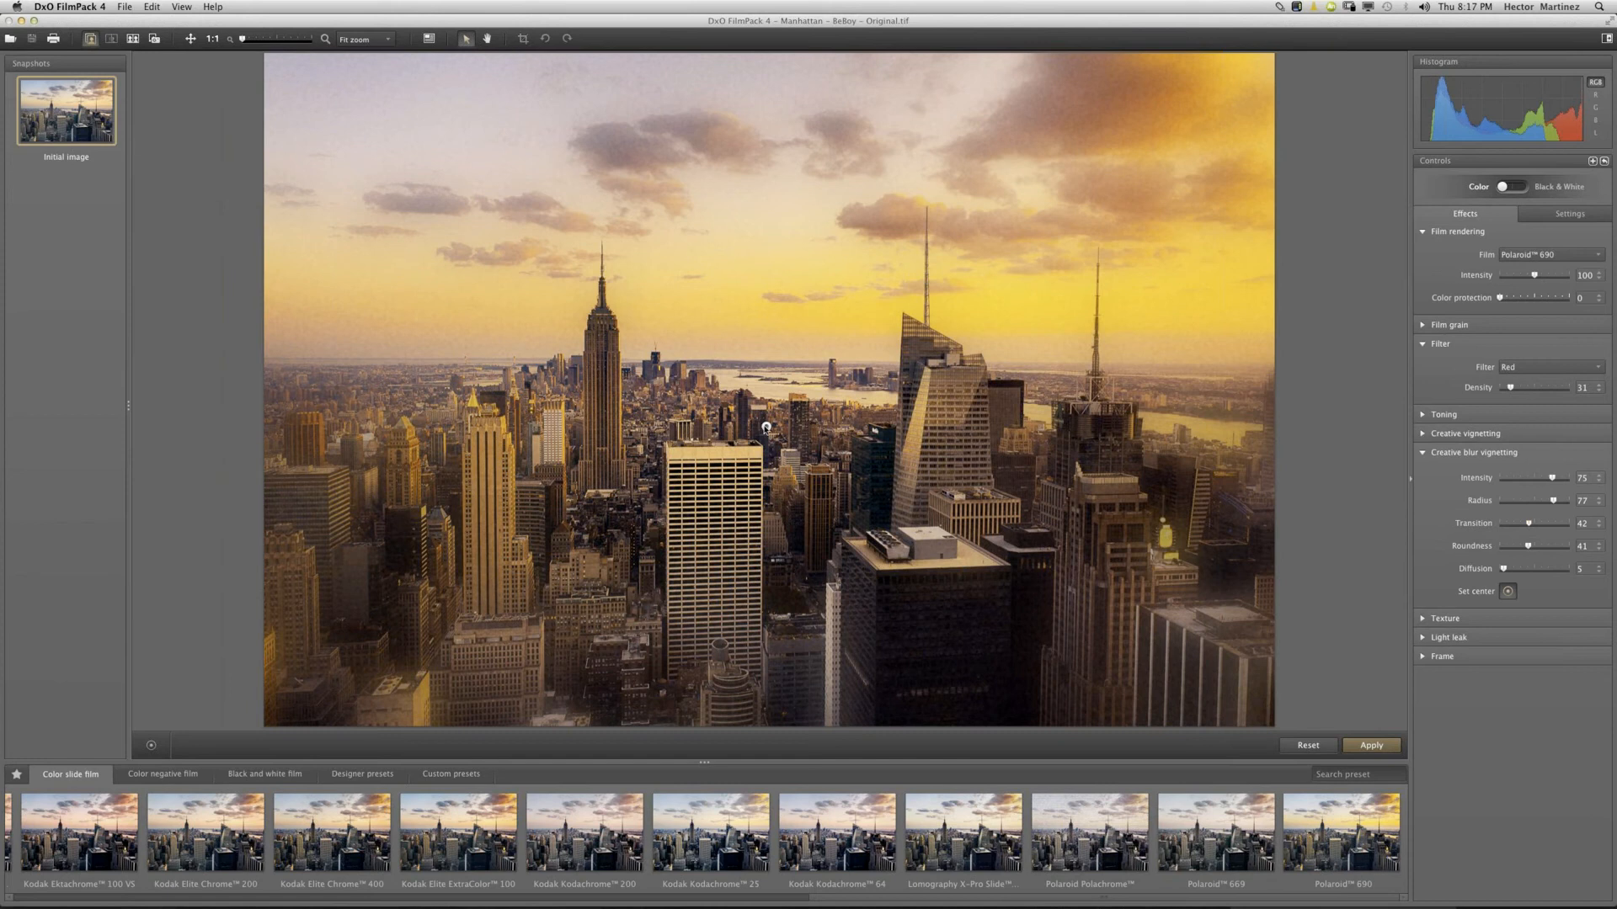
drag(766, 428, 614, 398)
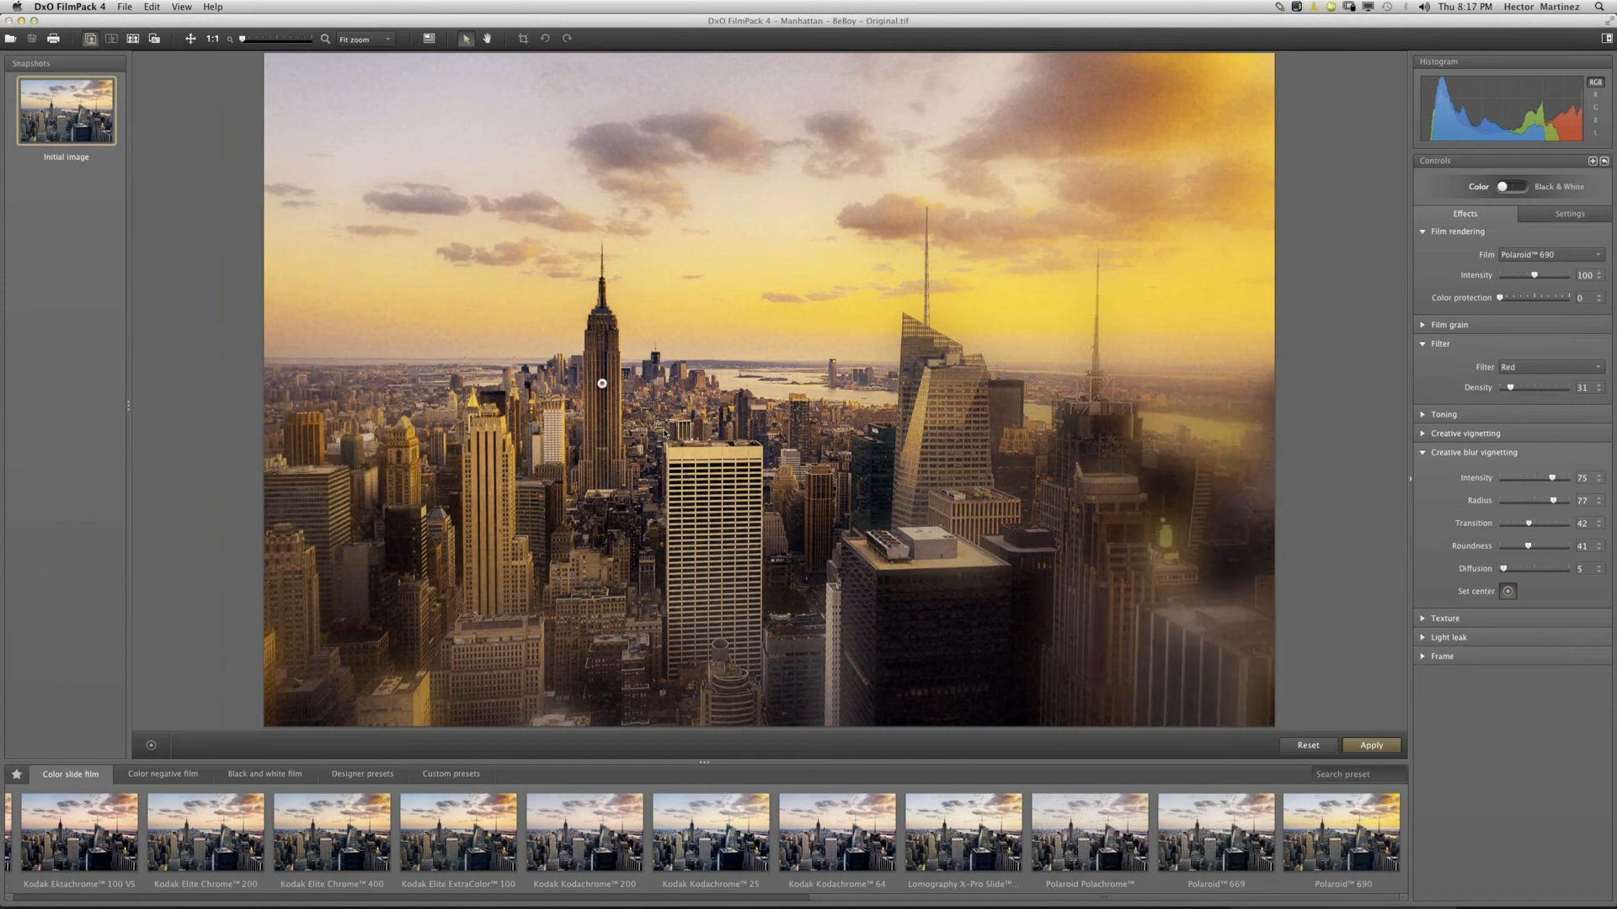
drag(658, 415, 804, 481)
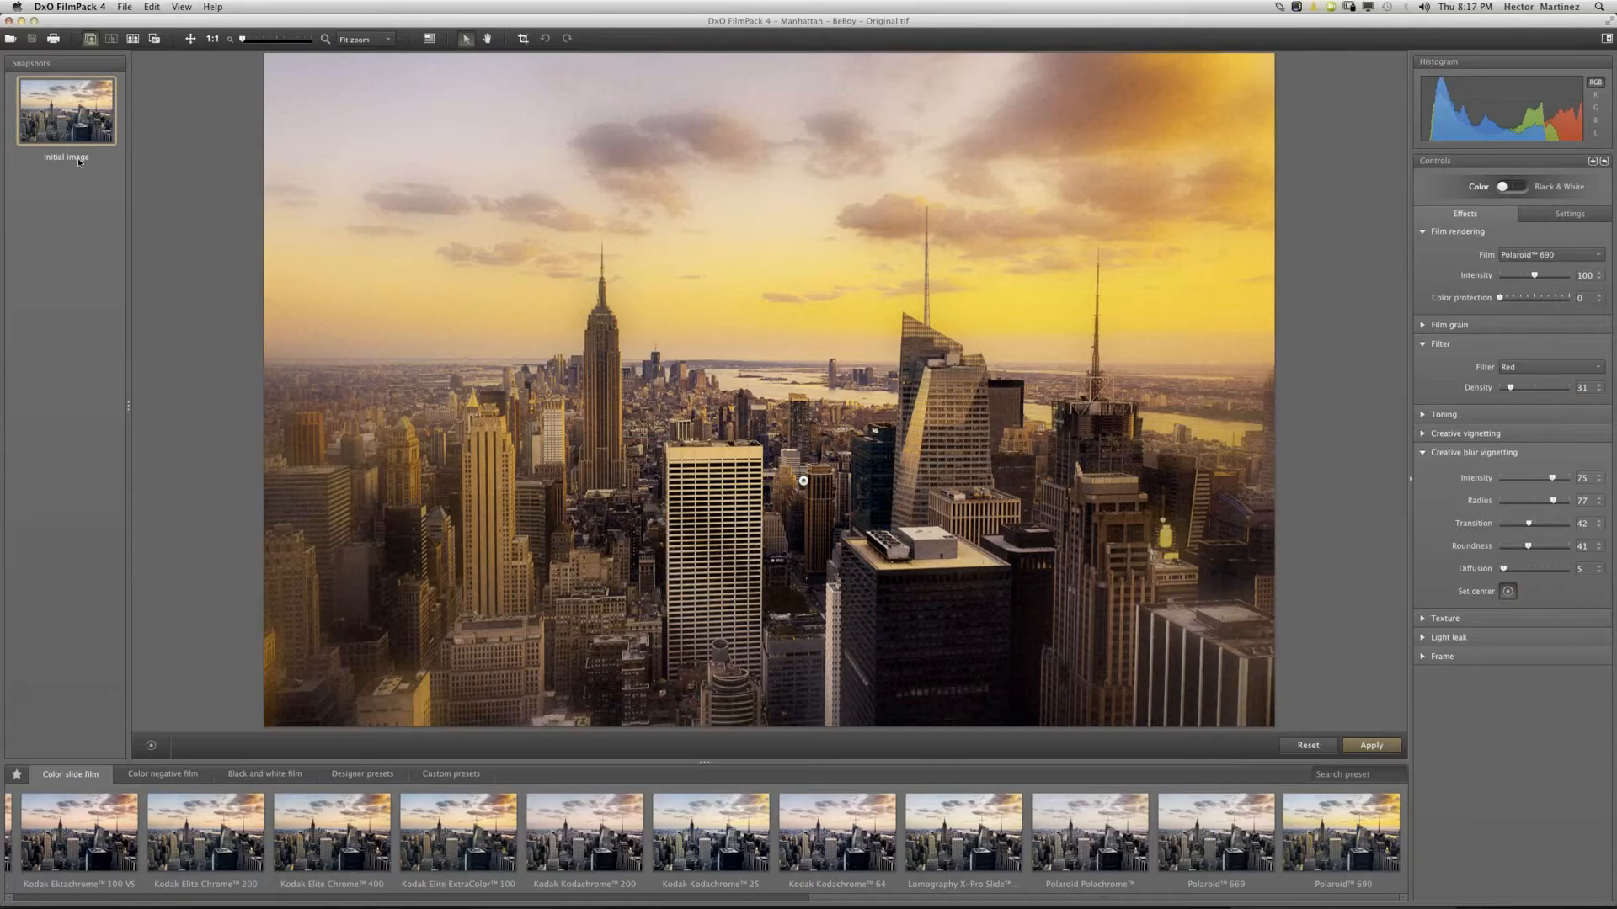
Hide the snapshot list and apply the Stains 3 texture to the Manhattan image.
click(128, 408)
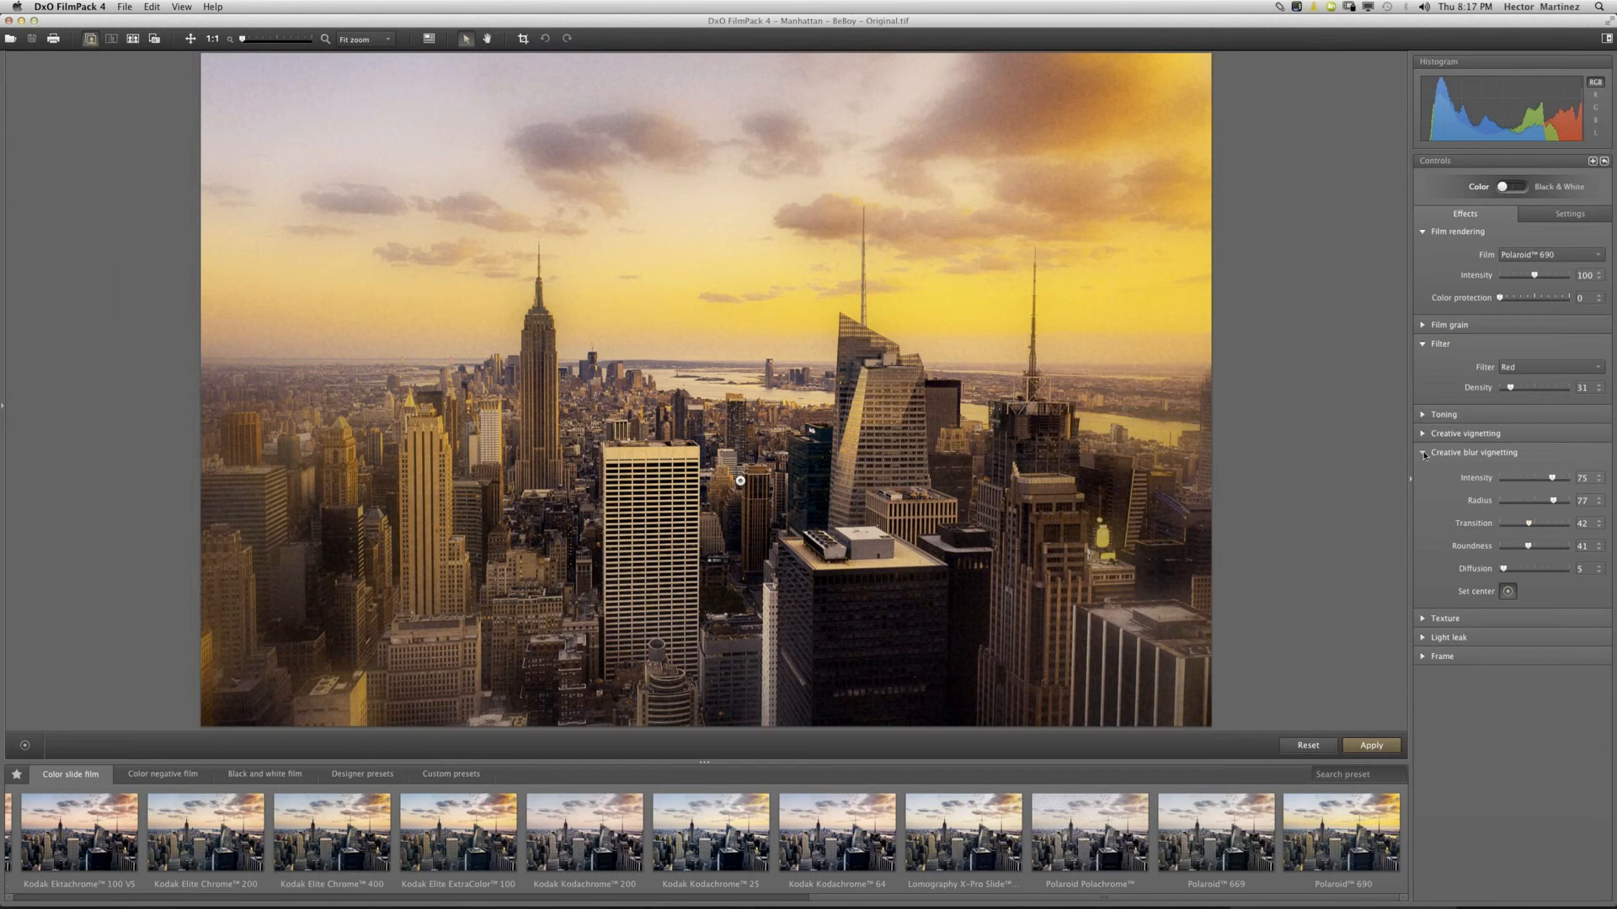
click(1423, 453)
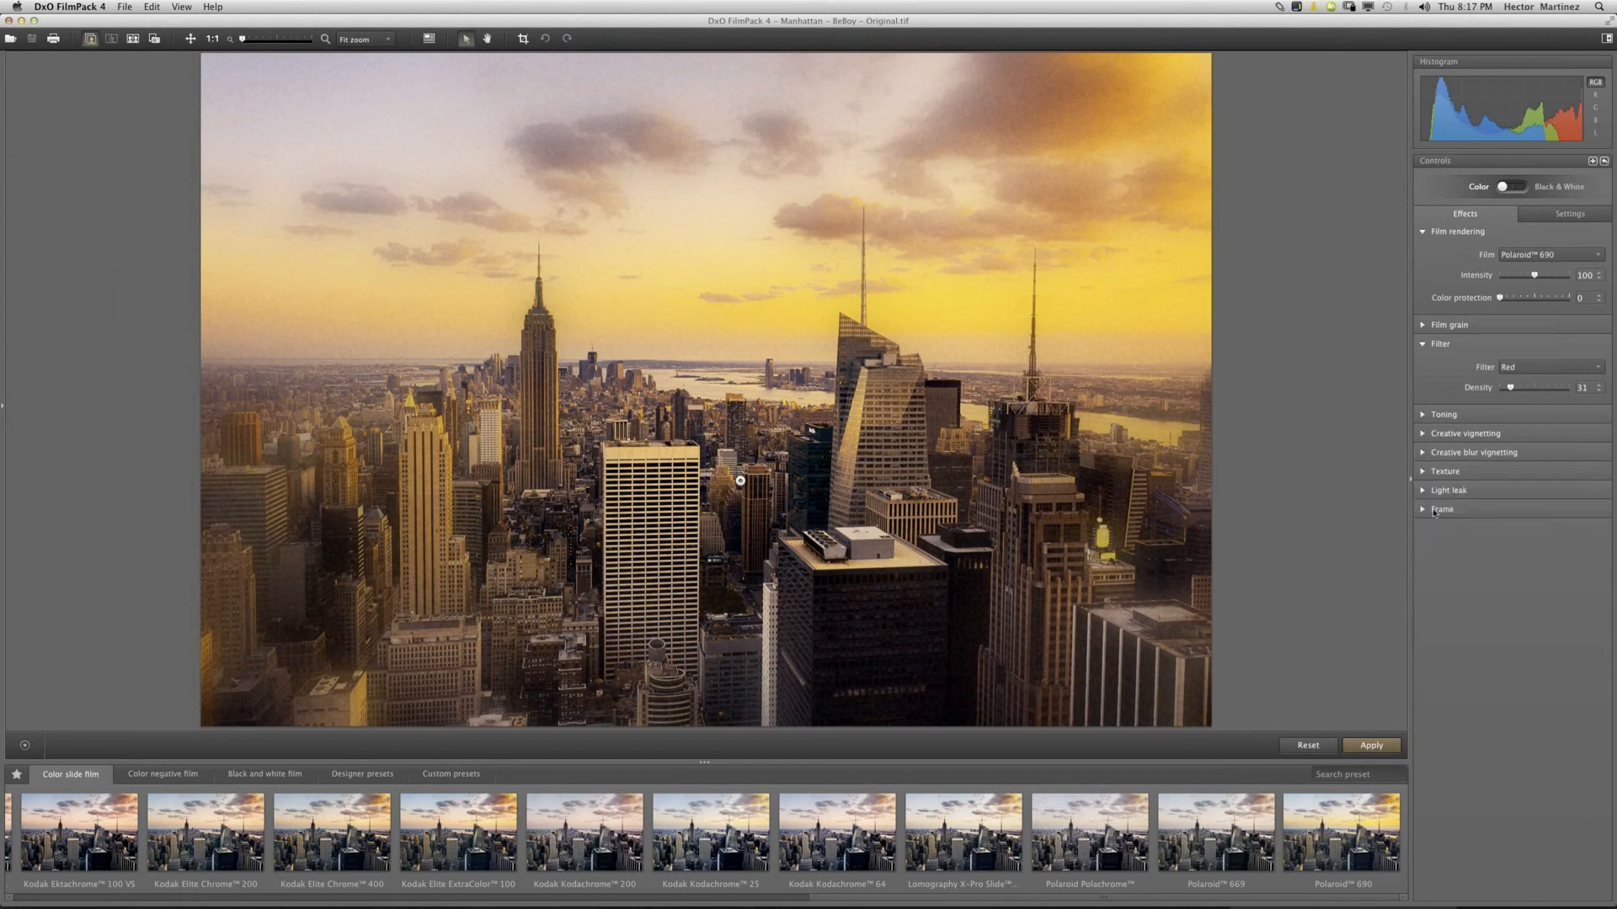
click(1423, 472)
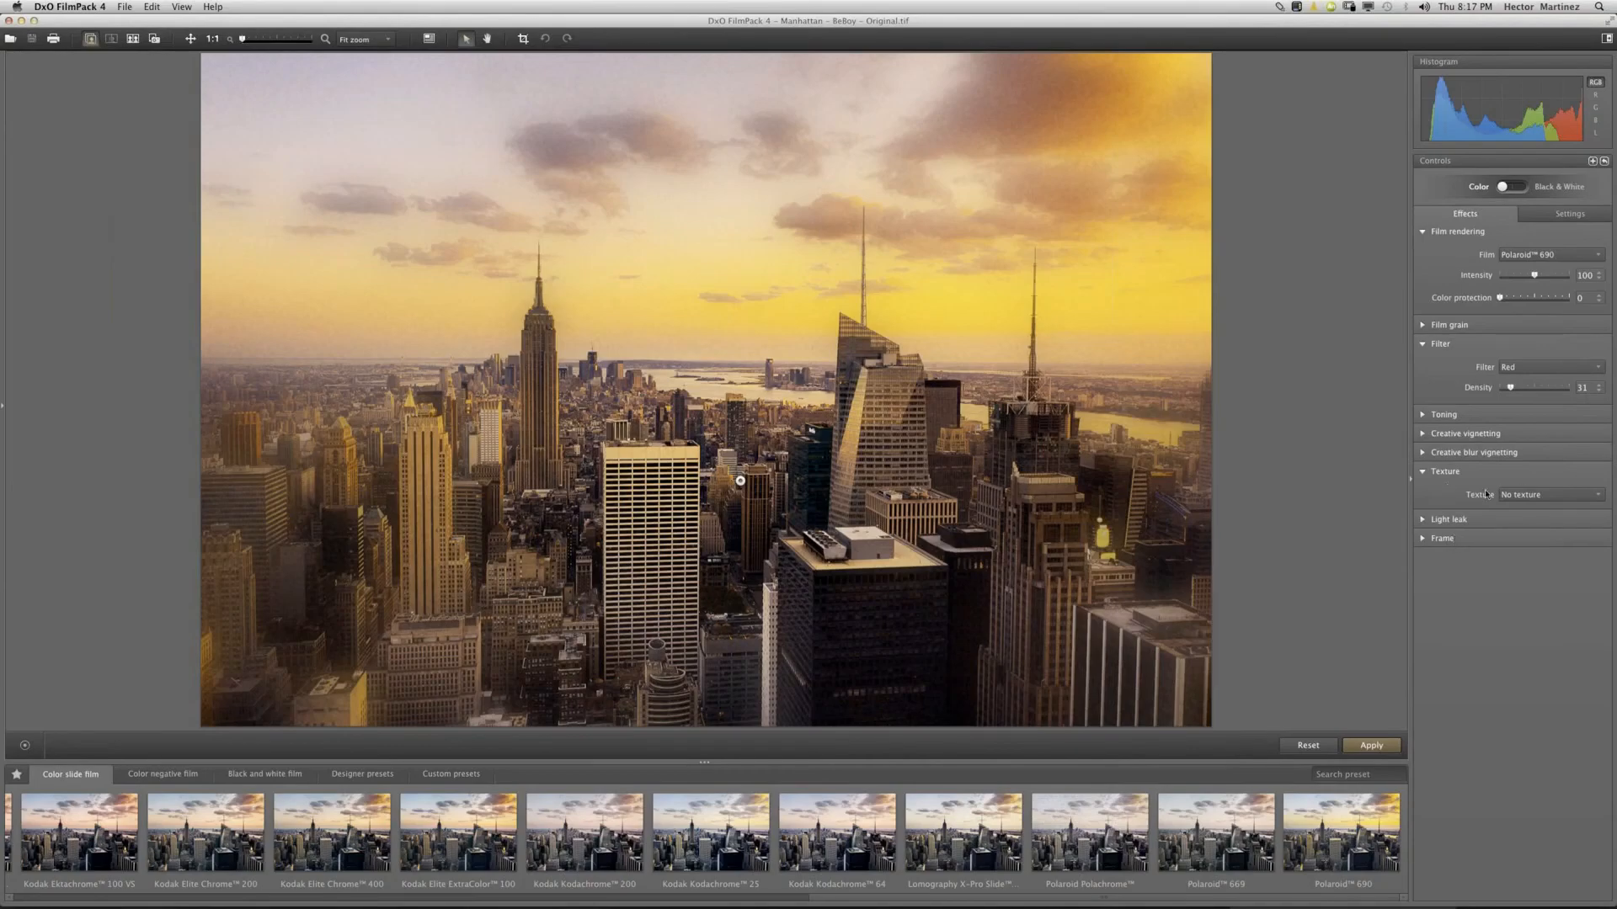
click(1580, 497)
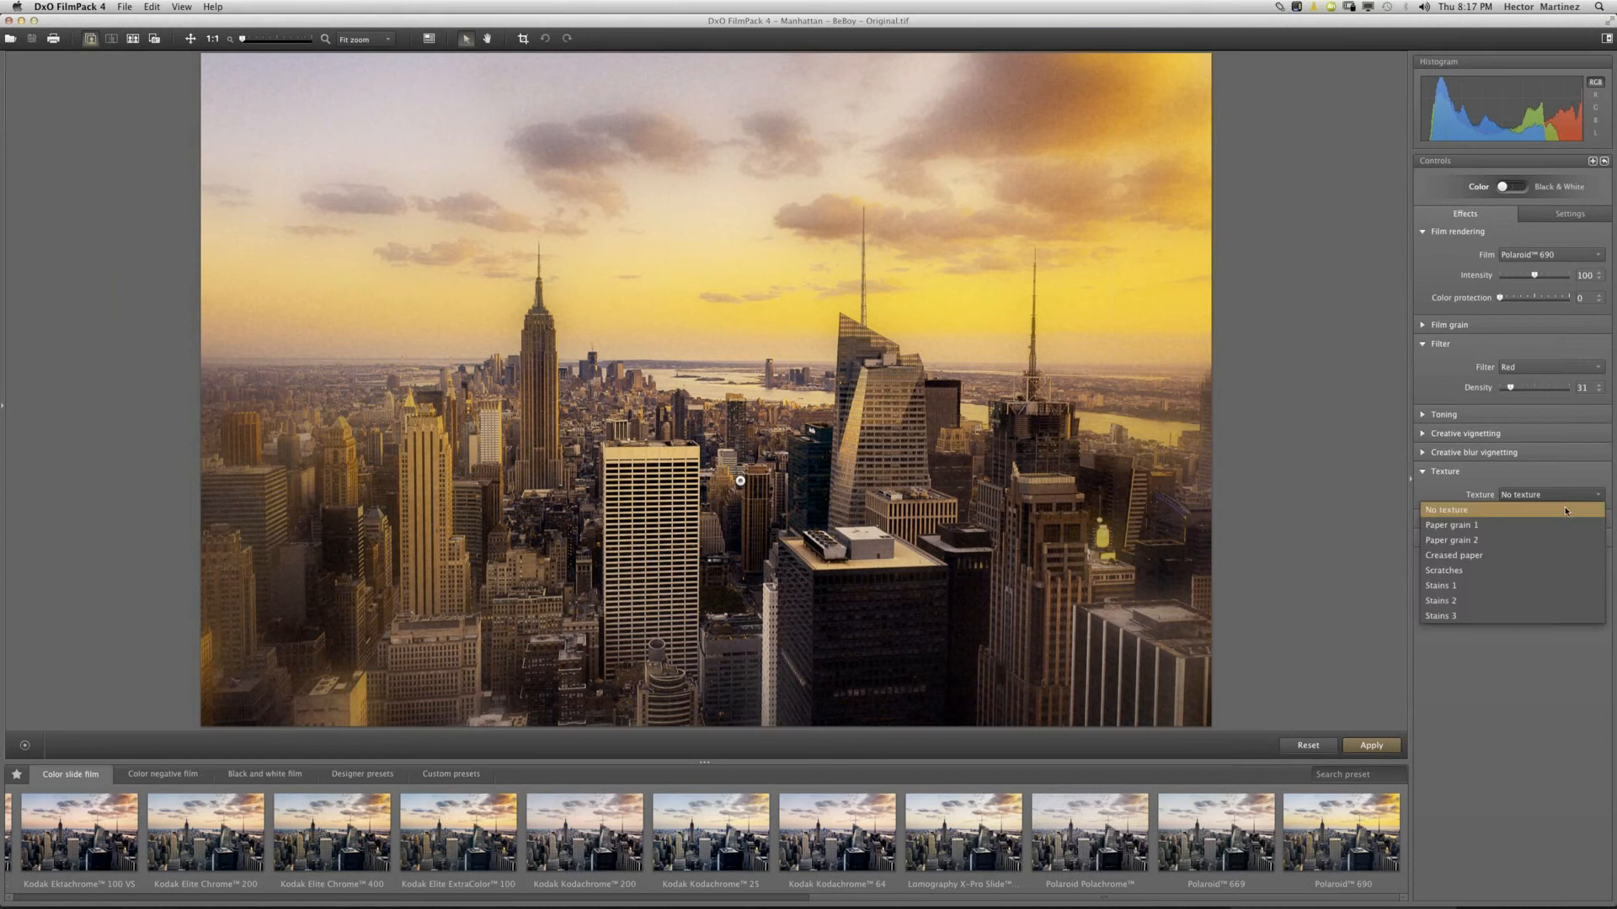
click(1503, 620)
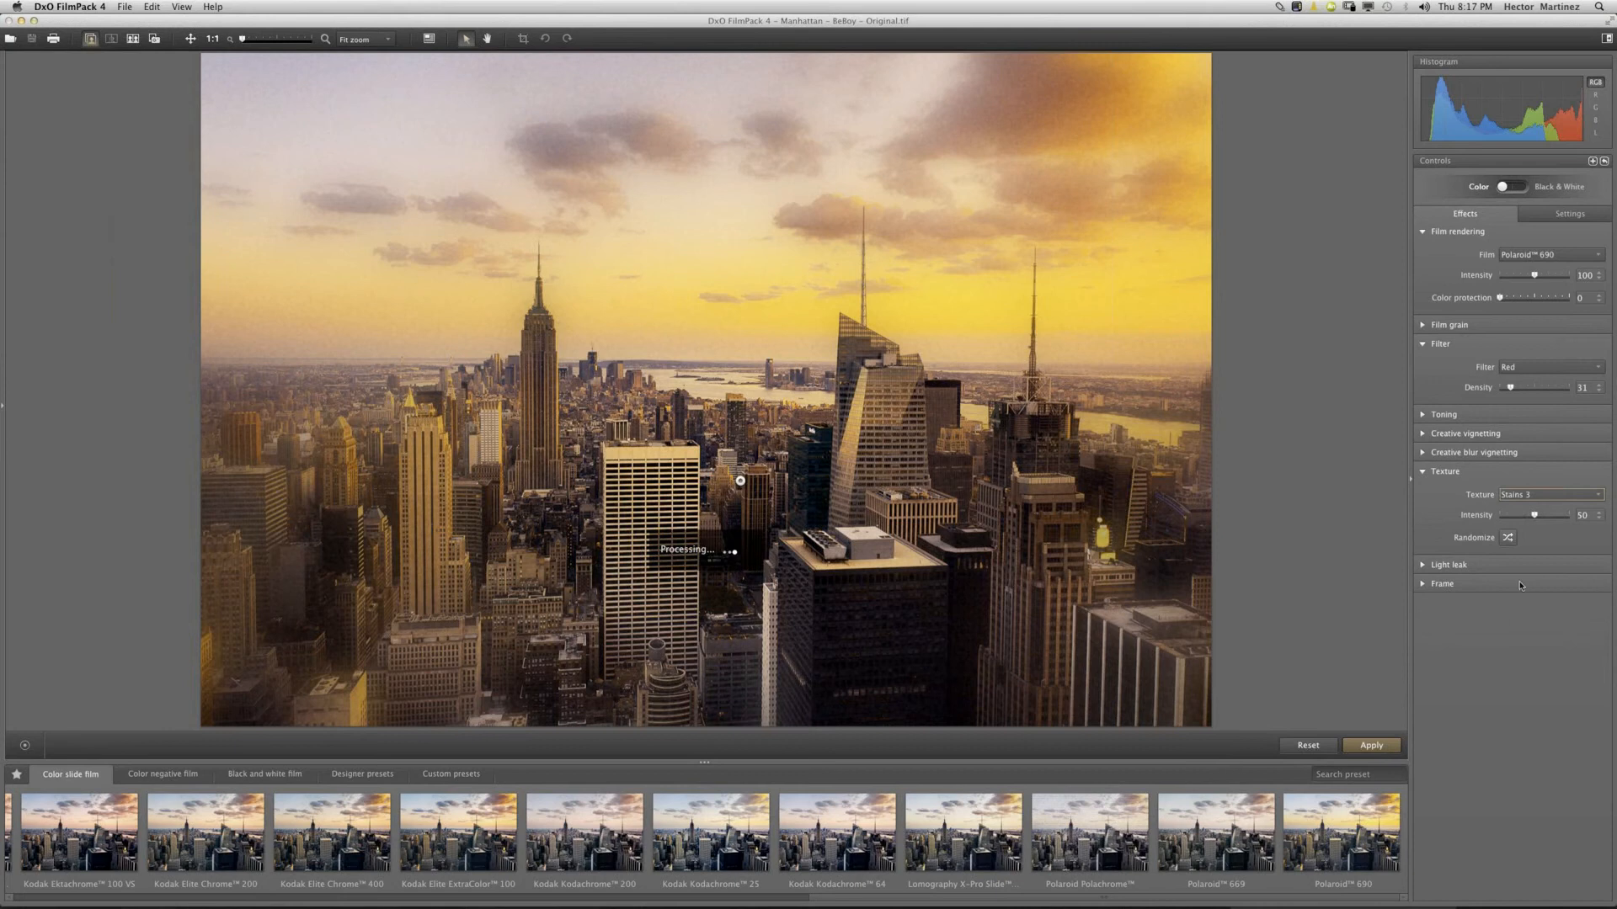
Switch the texture to Scratches and set its intensity to 81.
click(1564, 497)
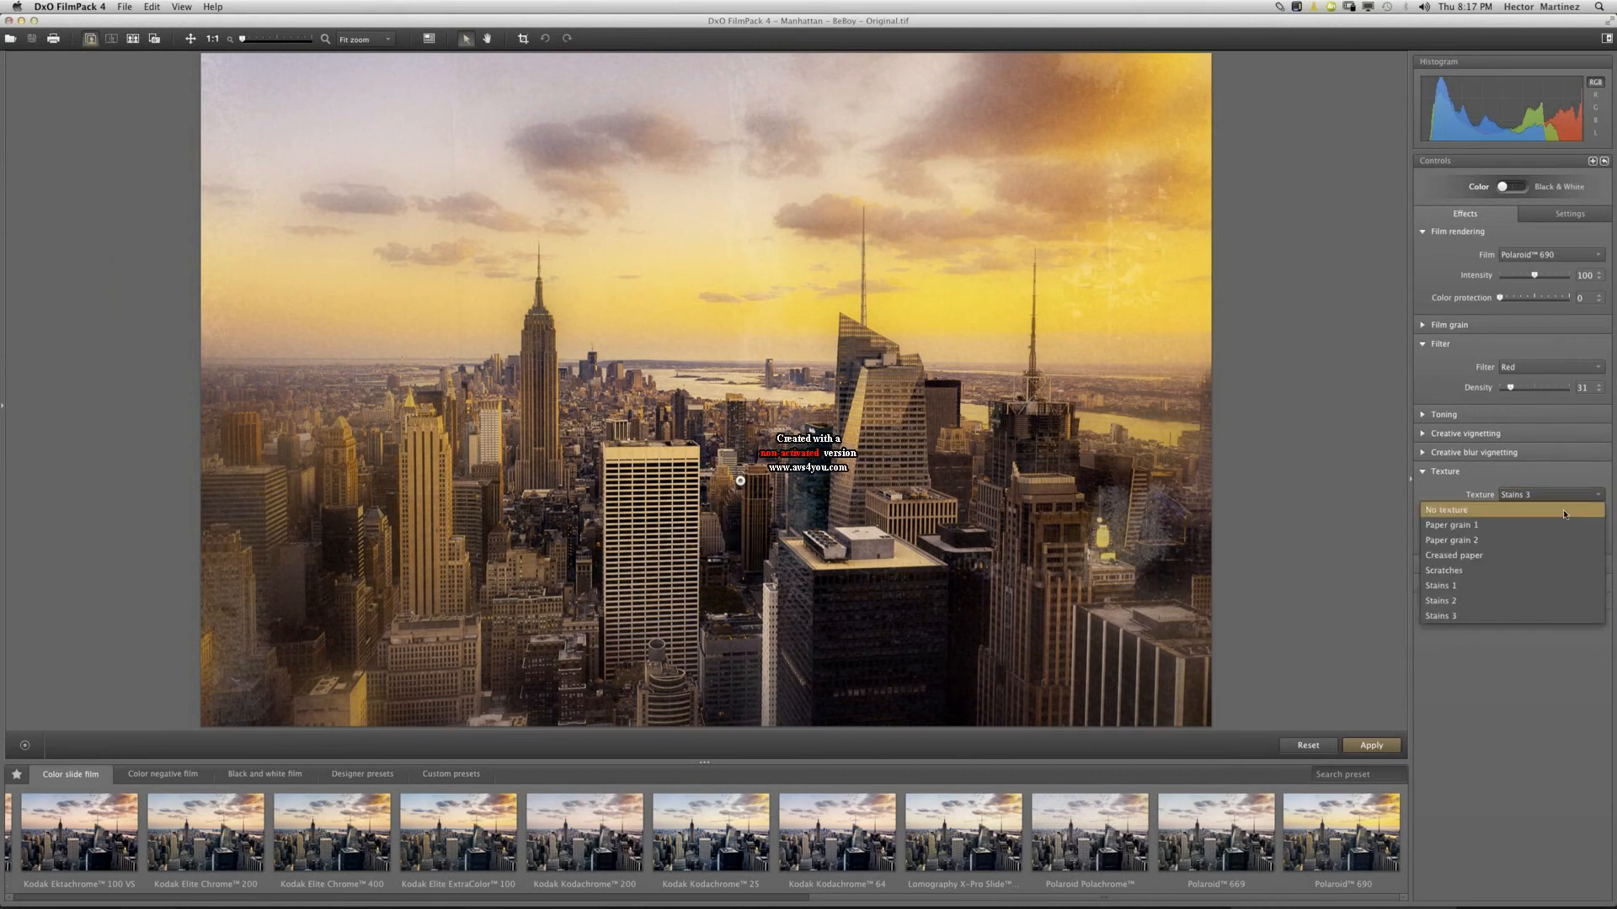
click(1515, 571)
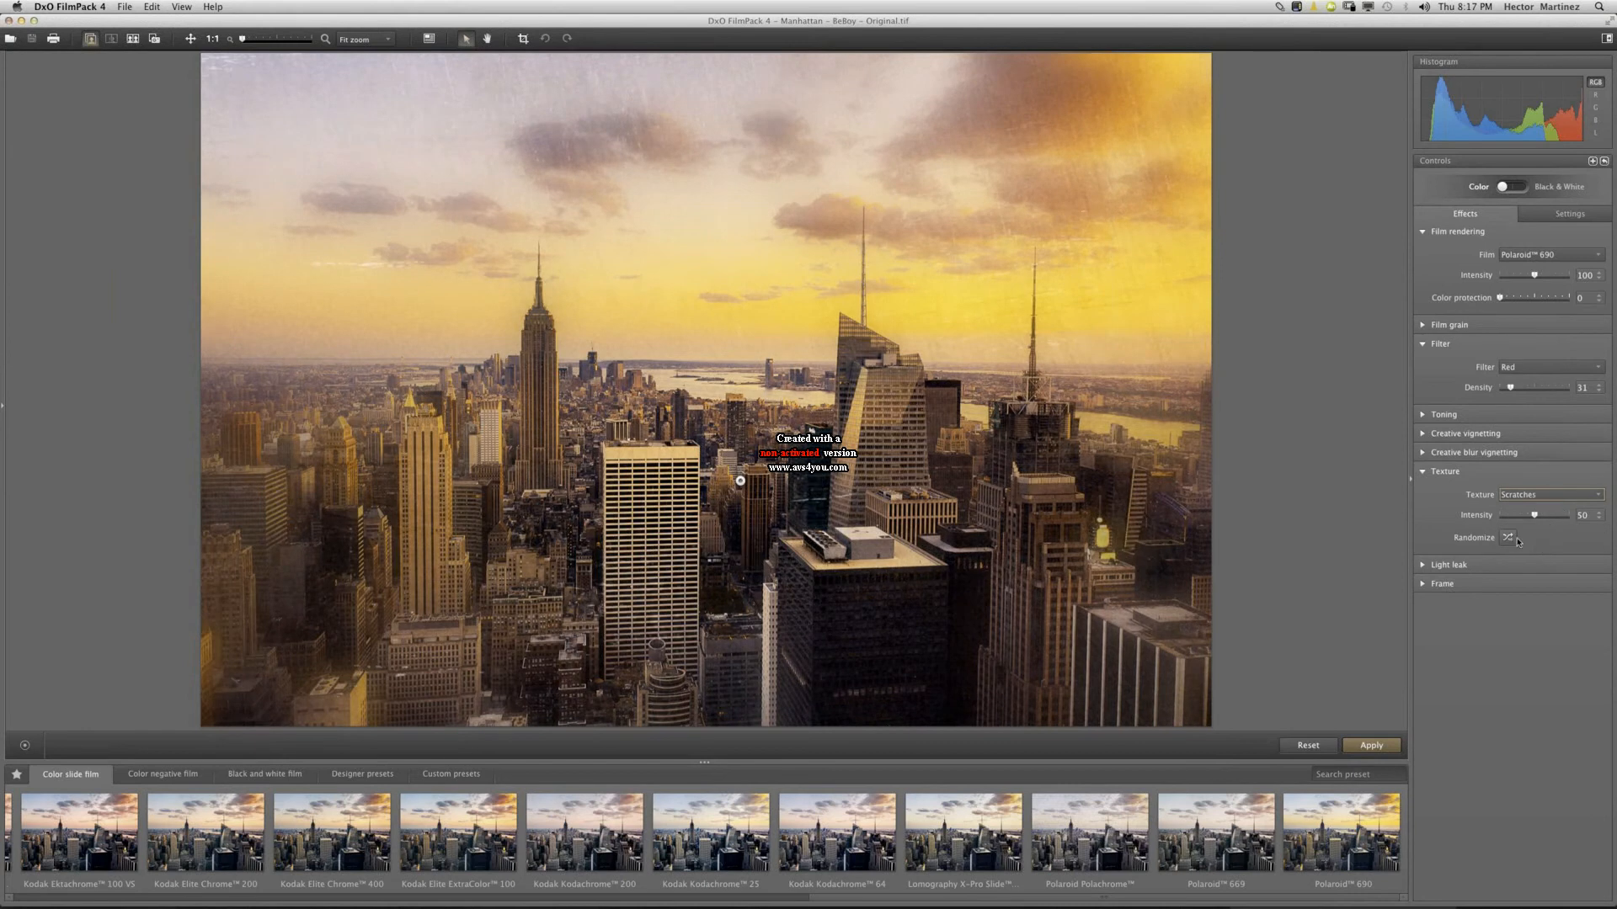
drag(1535, 515, 1543, 517)
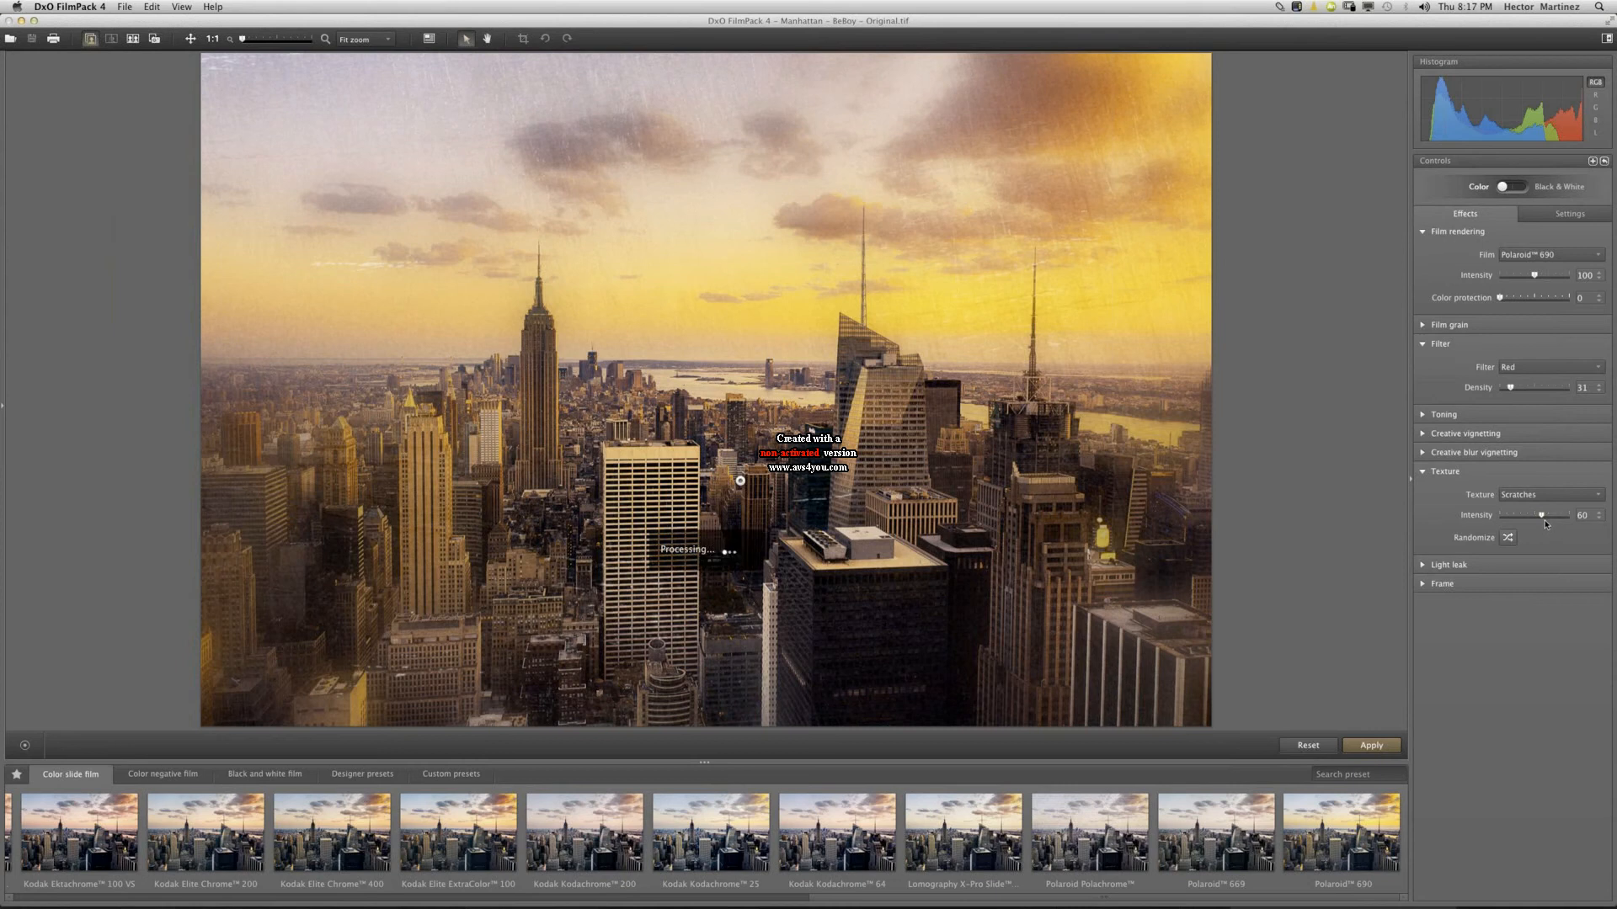
drag(1544, 519, 1561, 520)
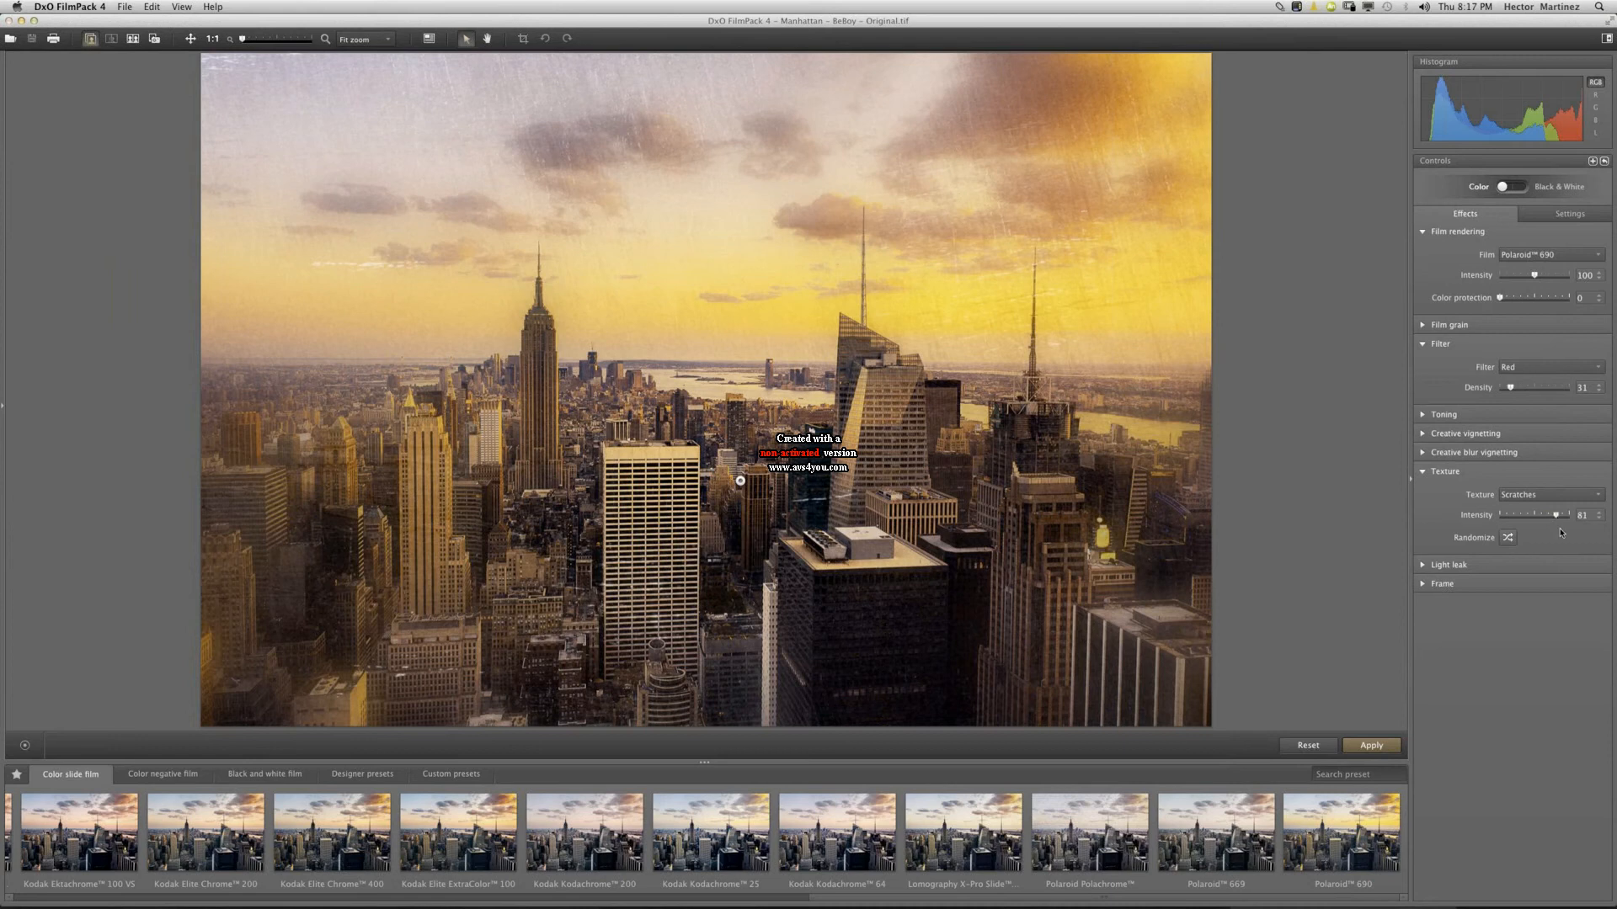
click(1423, 473)
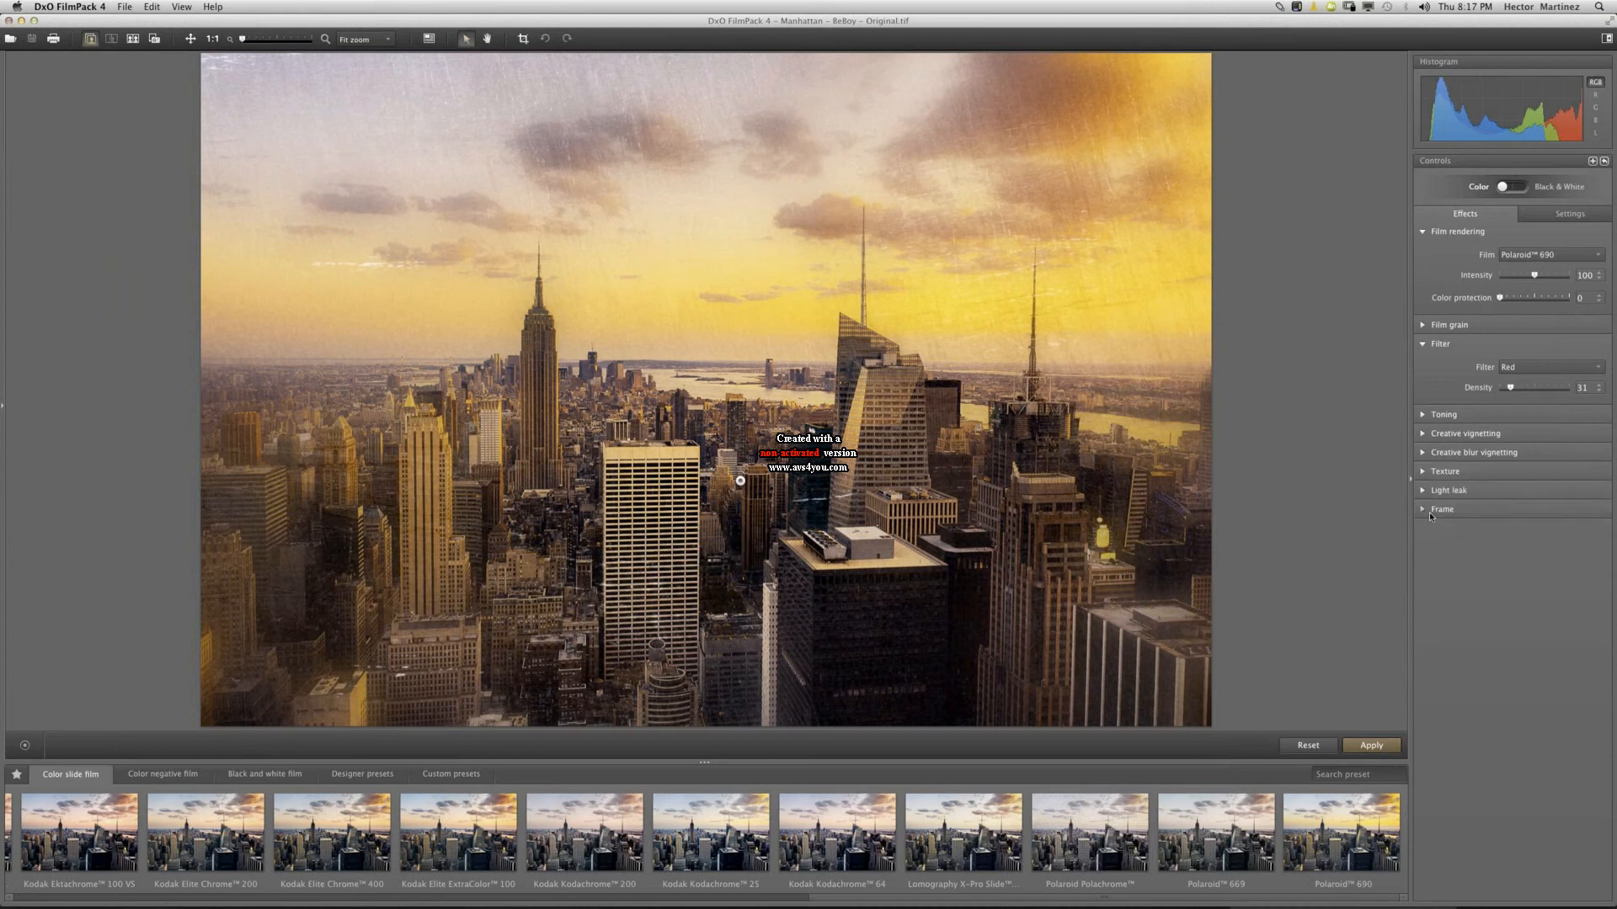
Add the White Leak 6 light leak, randomize it, and set its intensity to 38.
click(1421, 491)
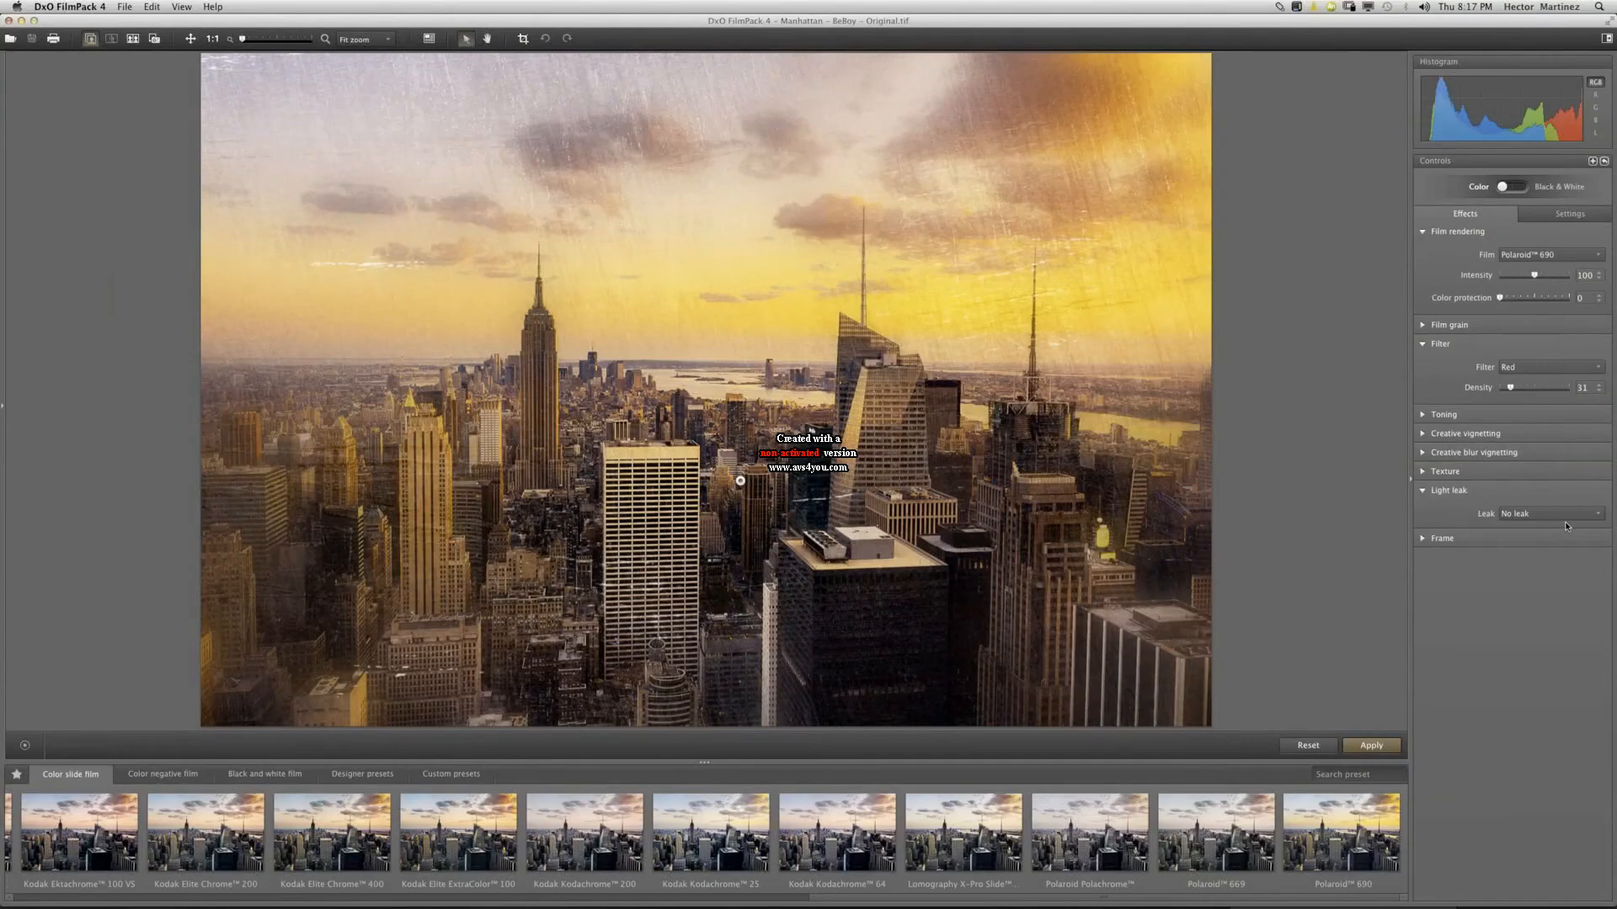
click(1551, 515)
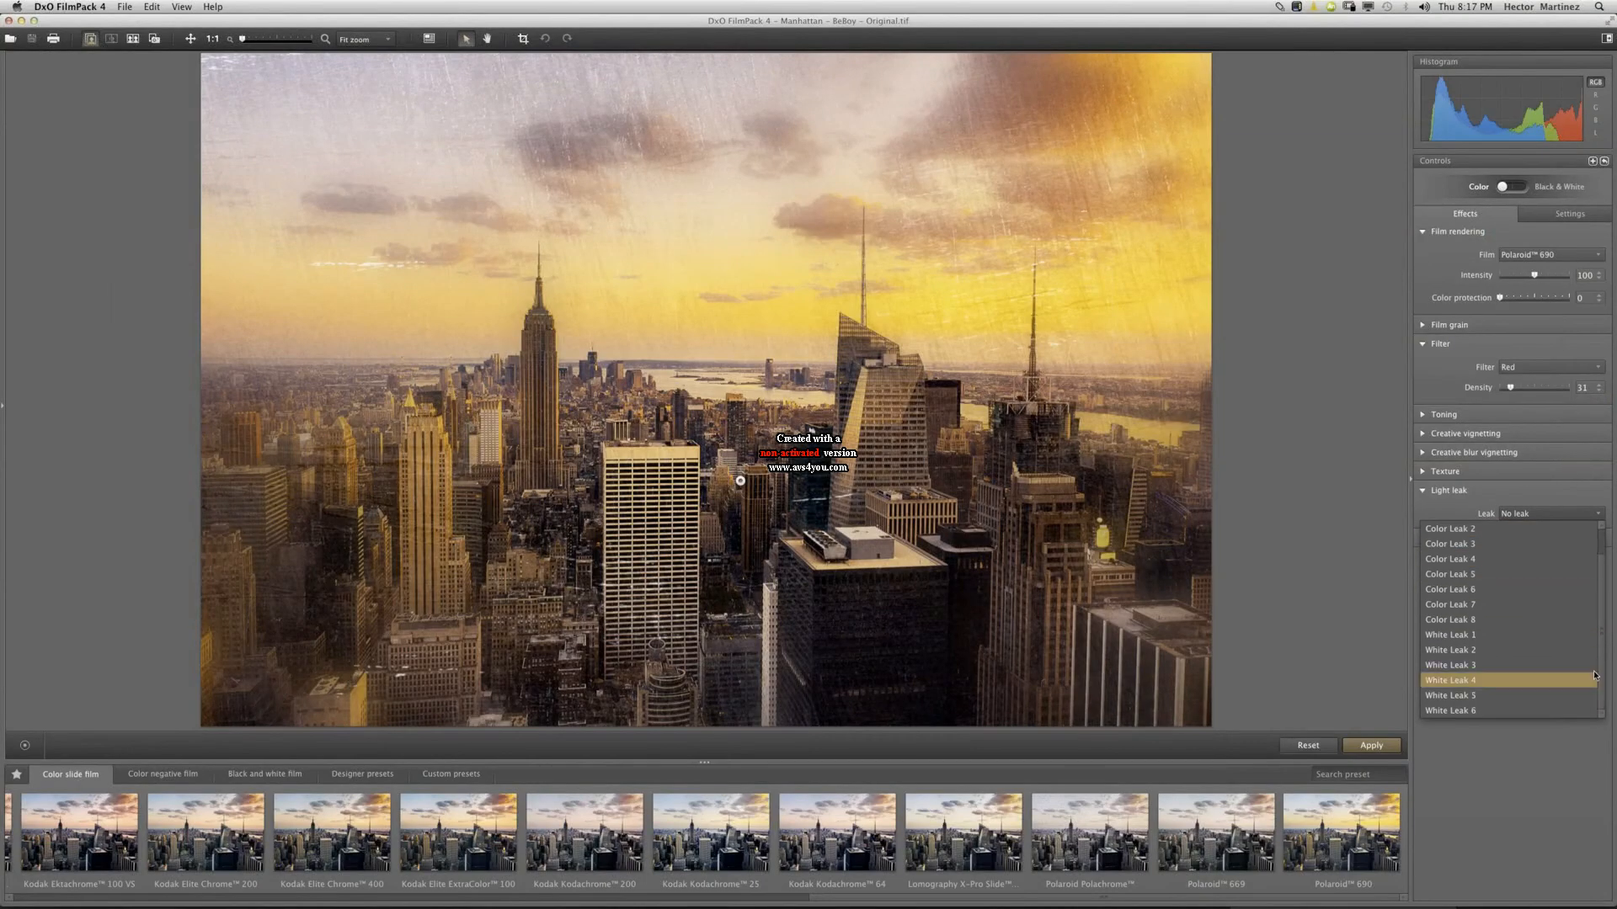
click(1471, 711)
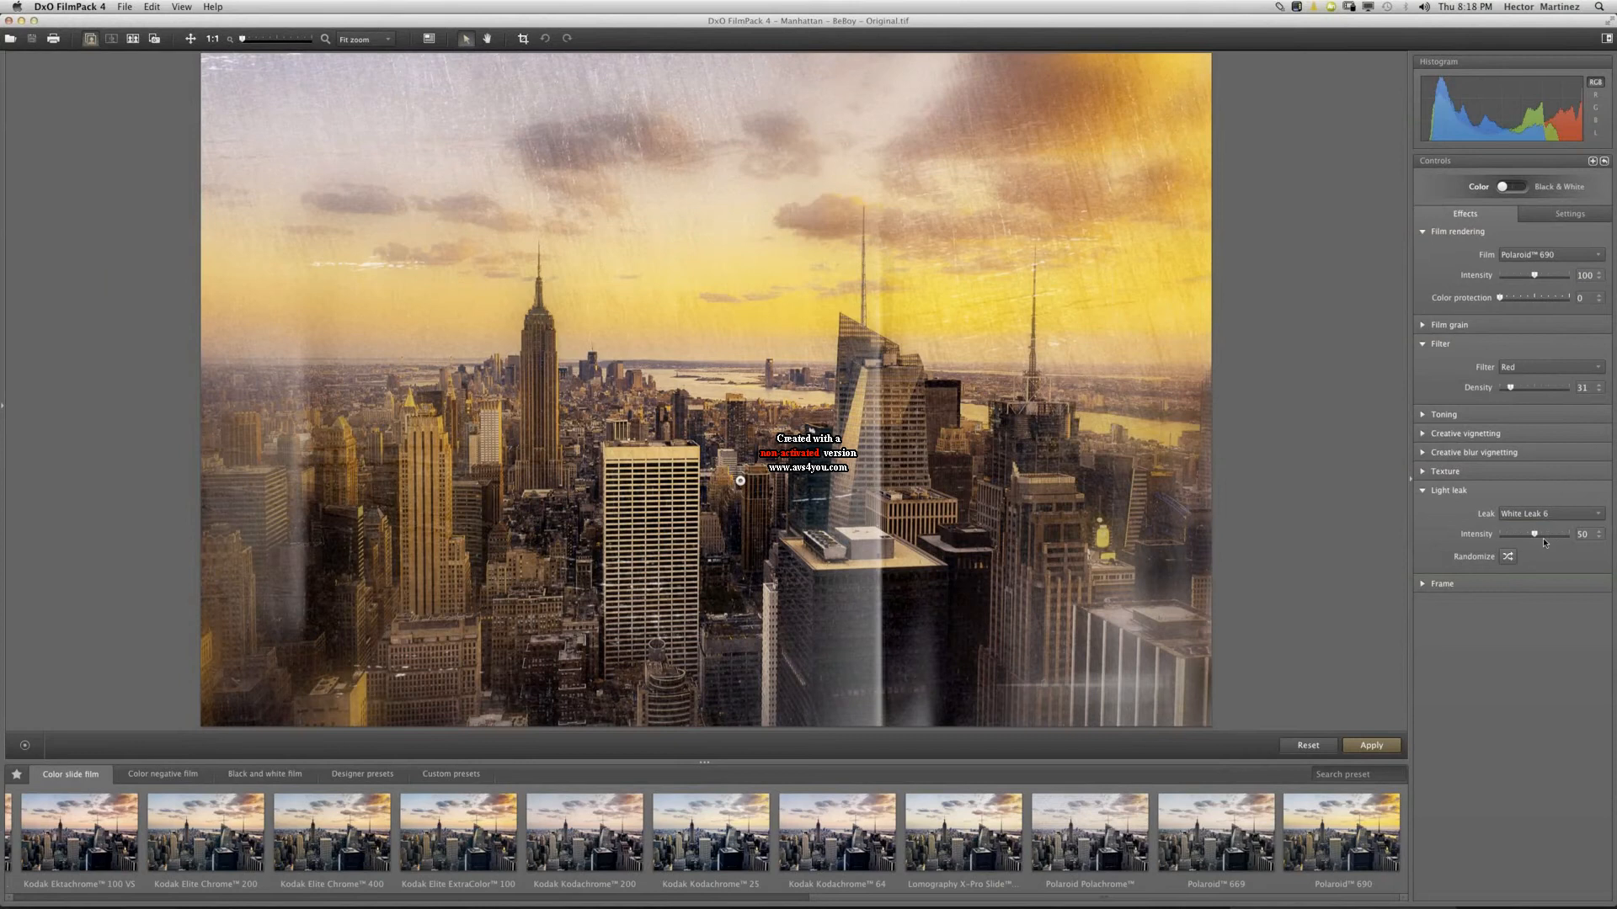
drag(1542, 539, 1550, 539)
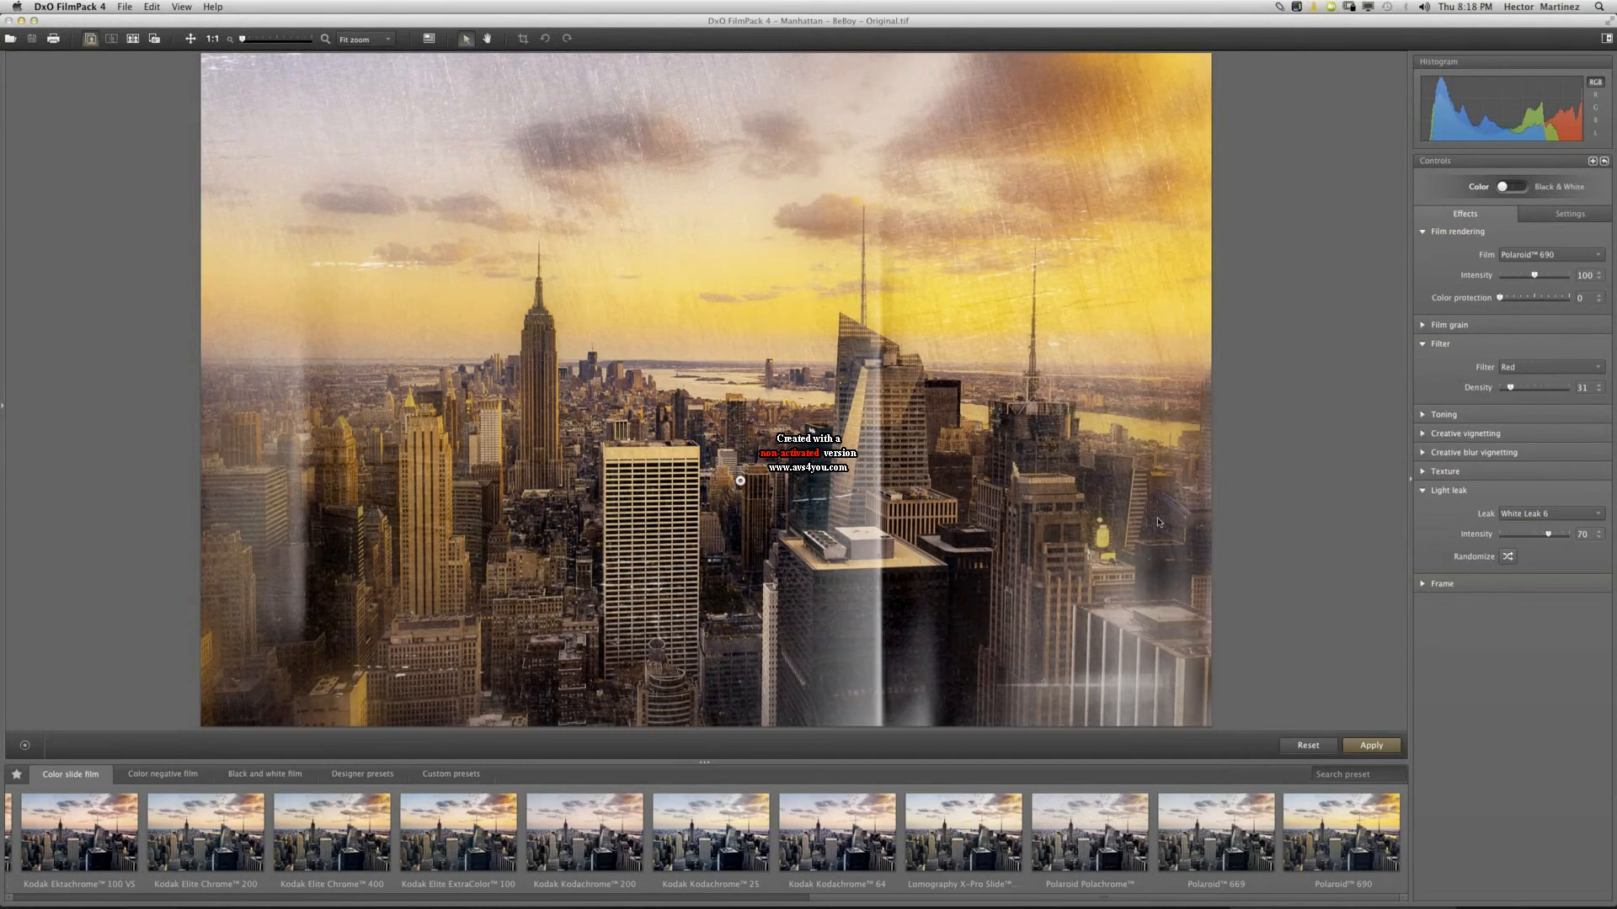
click(1508, 557)
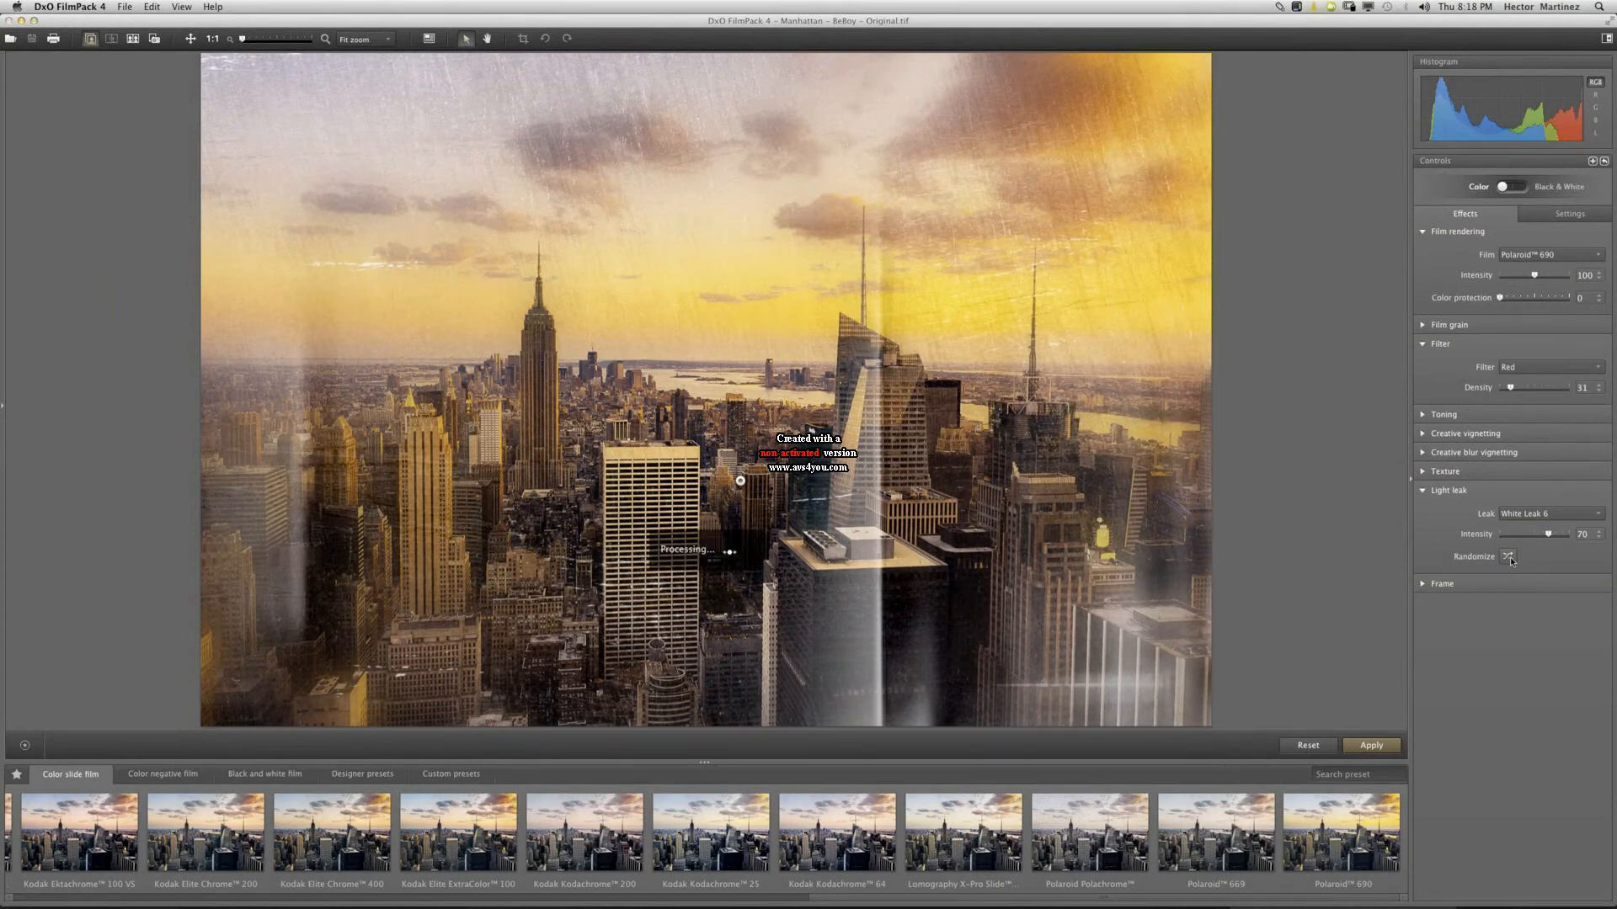
drag(1548, 535, 1526, 536)
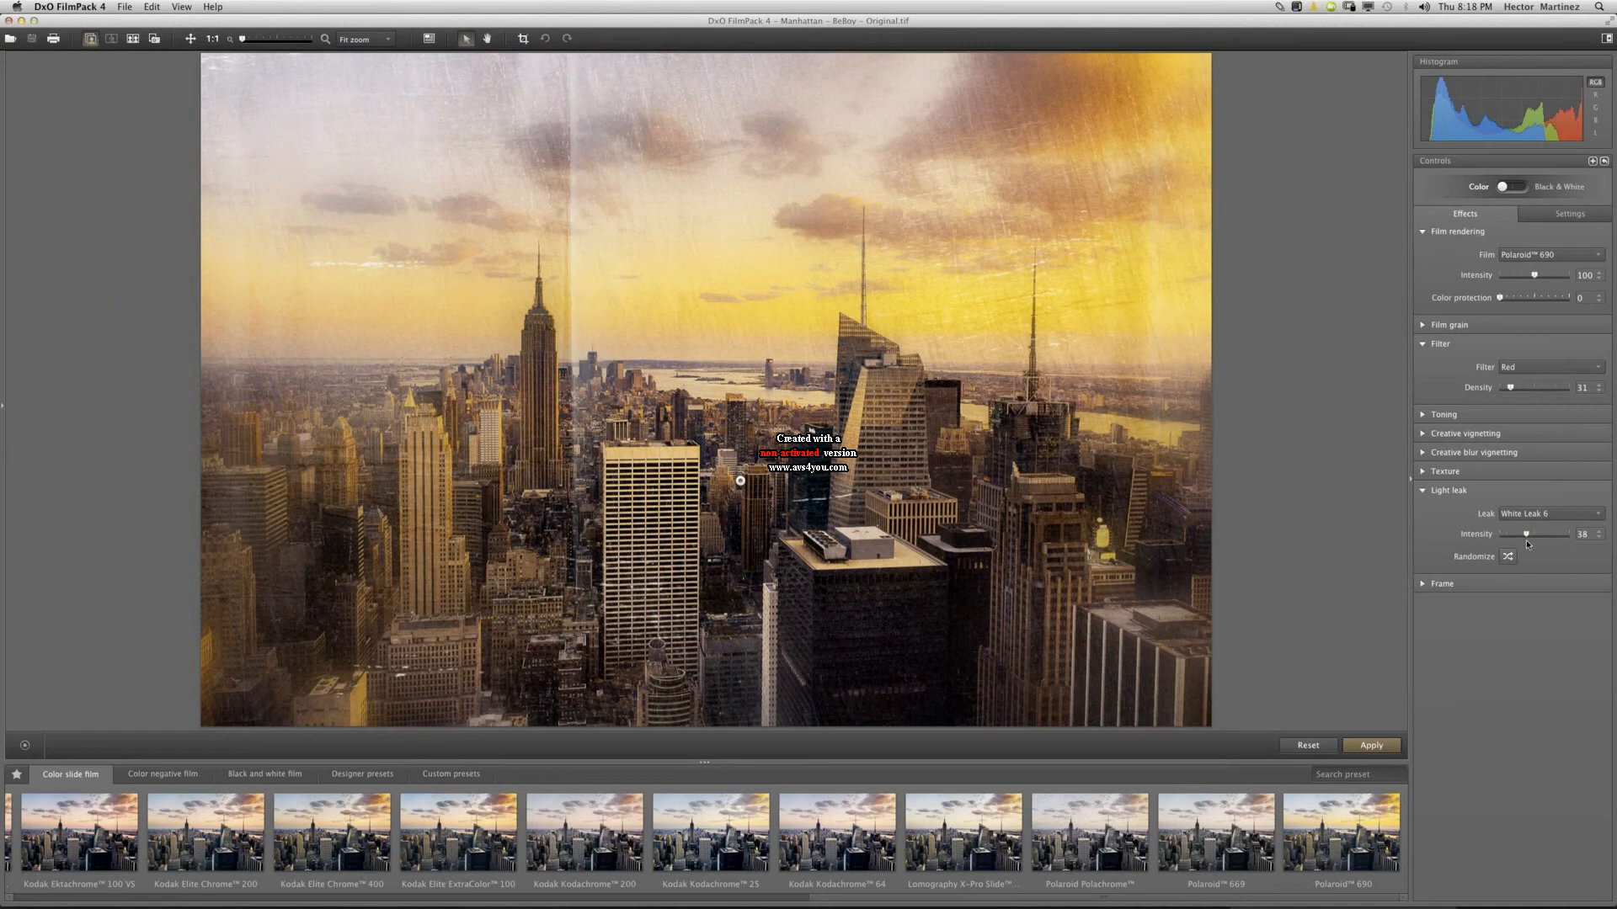
Change the light leak to White Leak 4 with intensity 41 and apply the effects to the image.
click(1549, 514)
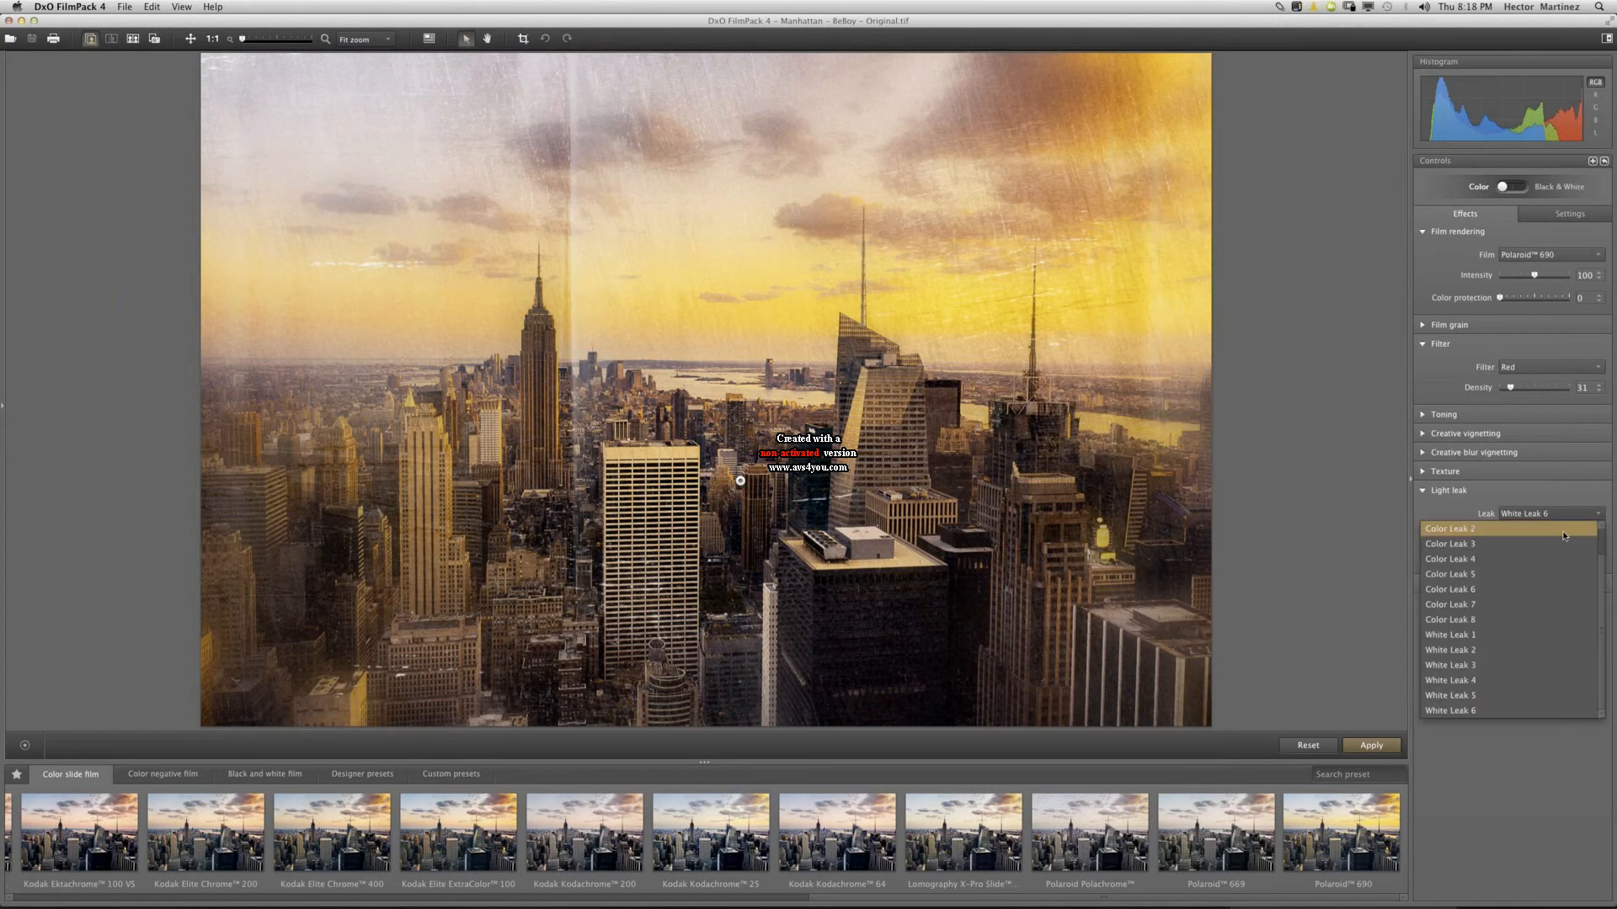
click(1490, 681)
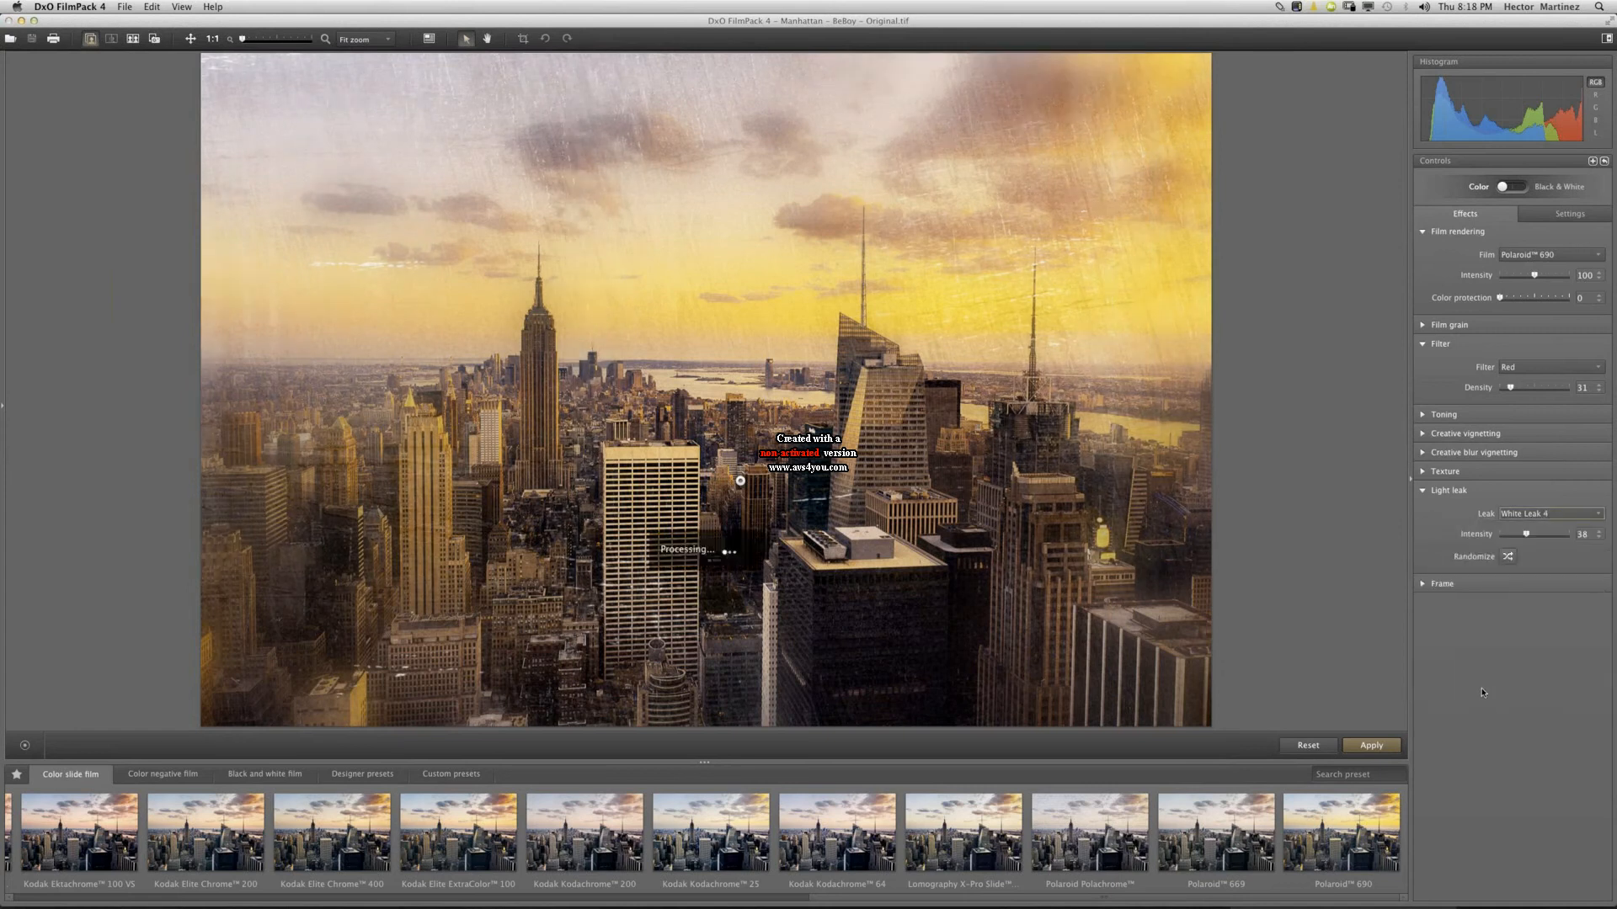
drag(1526, 533, 1528, 534)
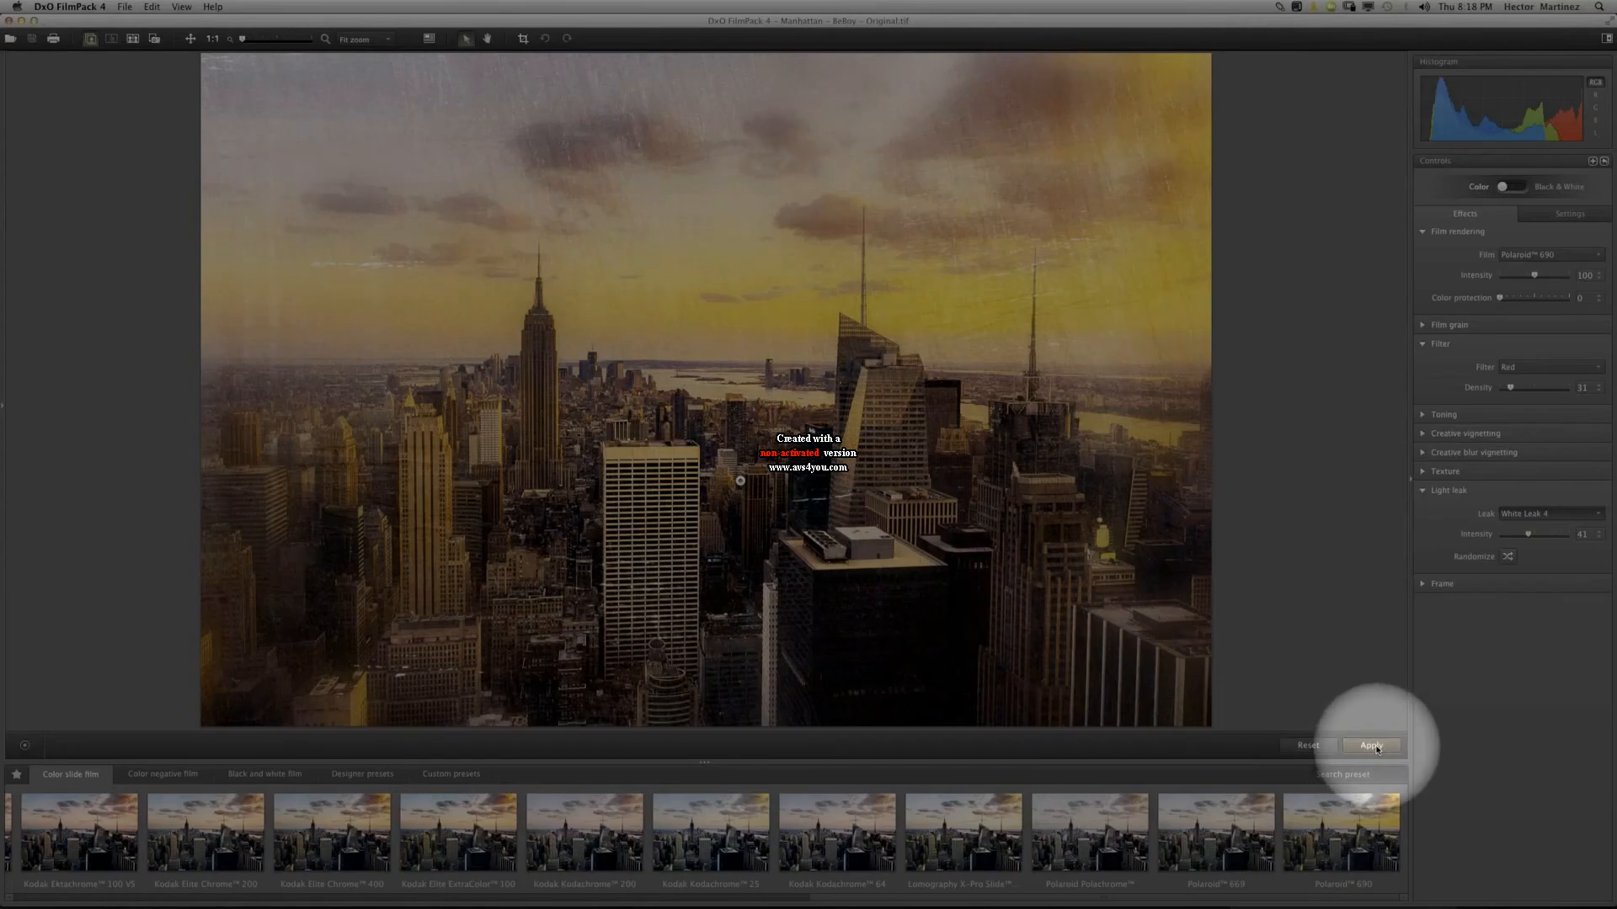
click(1372, 746)
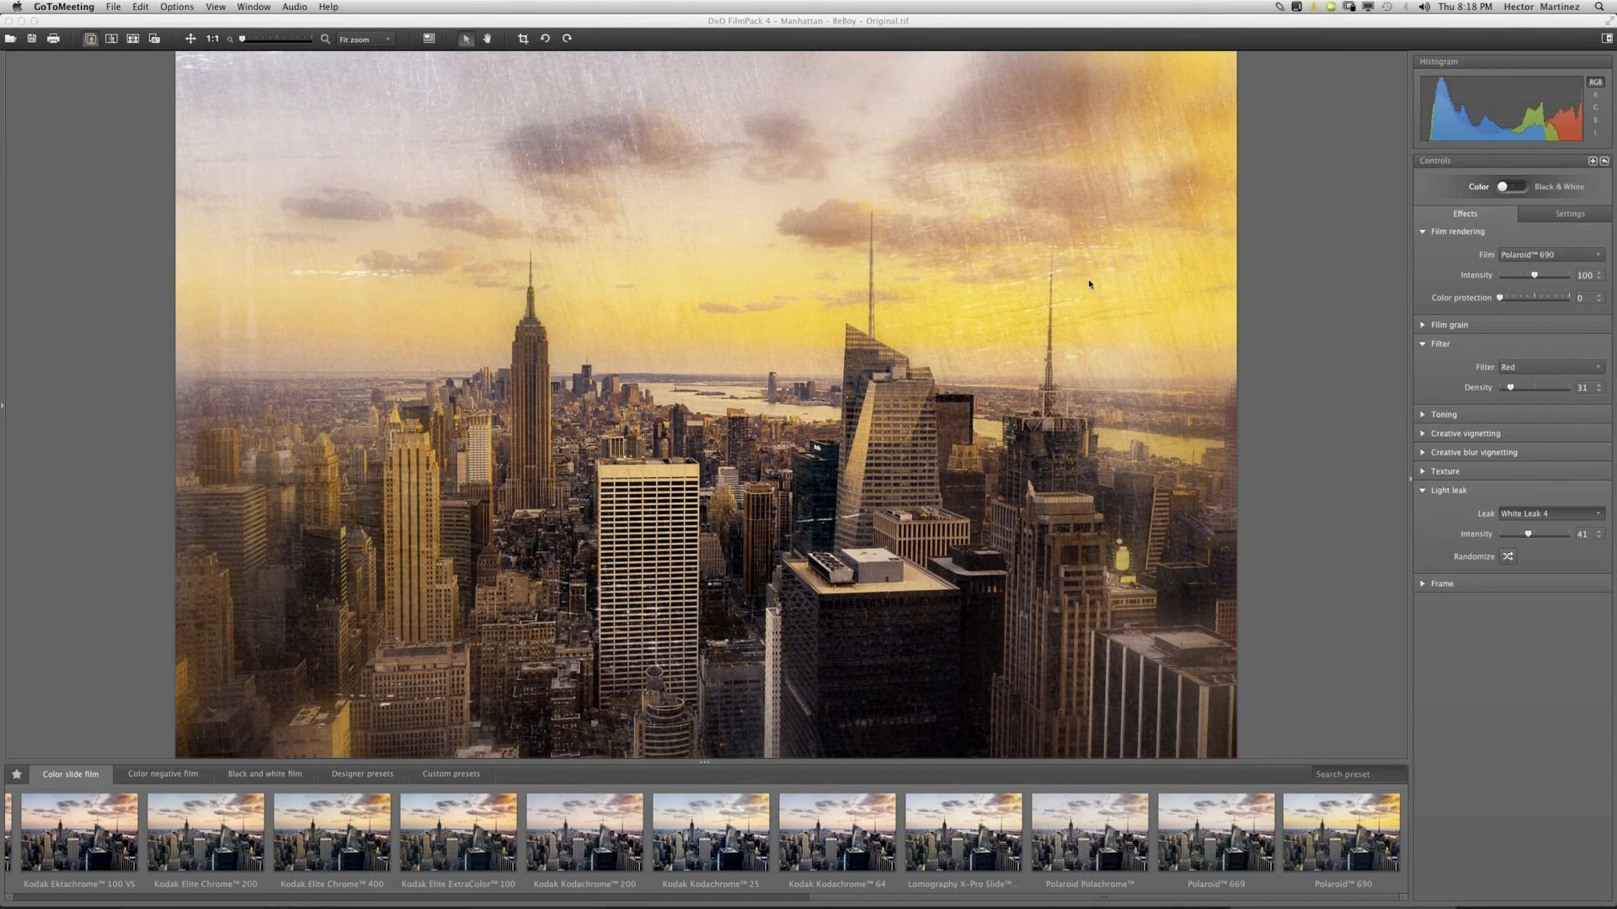
drag(1089, 218, 1081, 227)
drag(318, 309, 1137, 419)
drag(1157, 333, 290, 244)
drag(335, 149, 1078, 233)
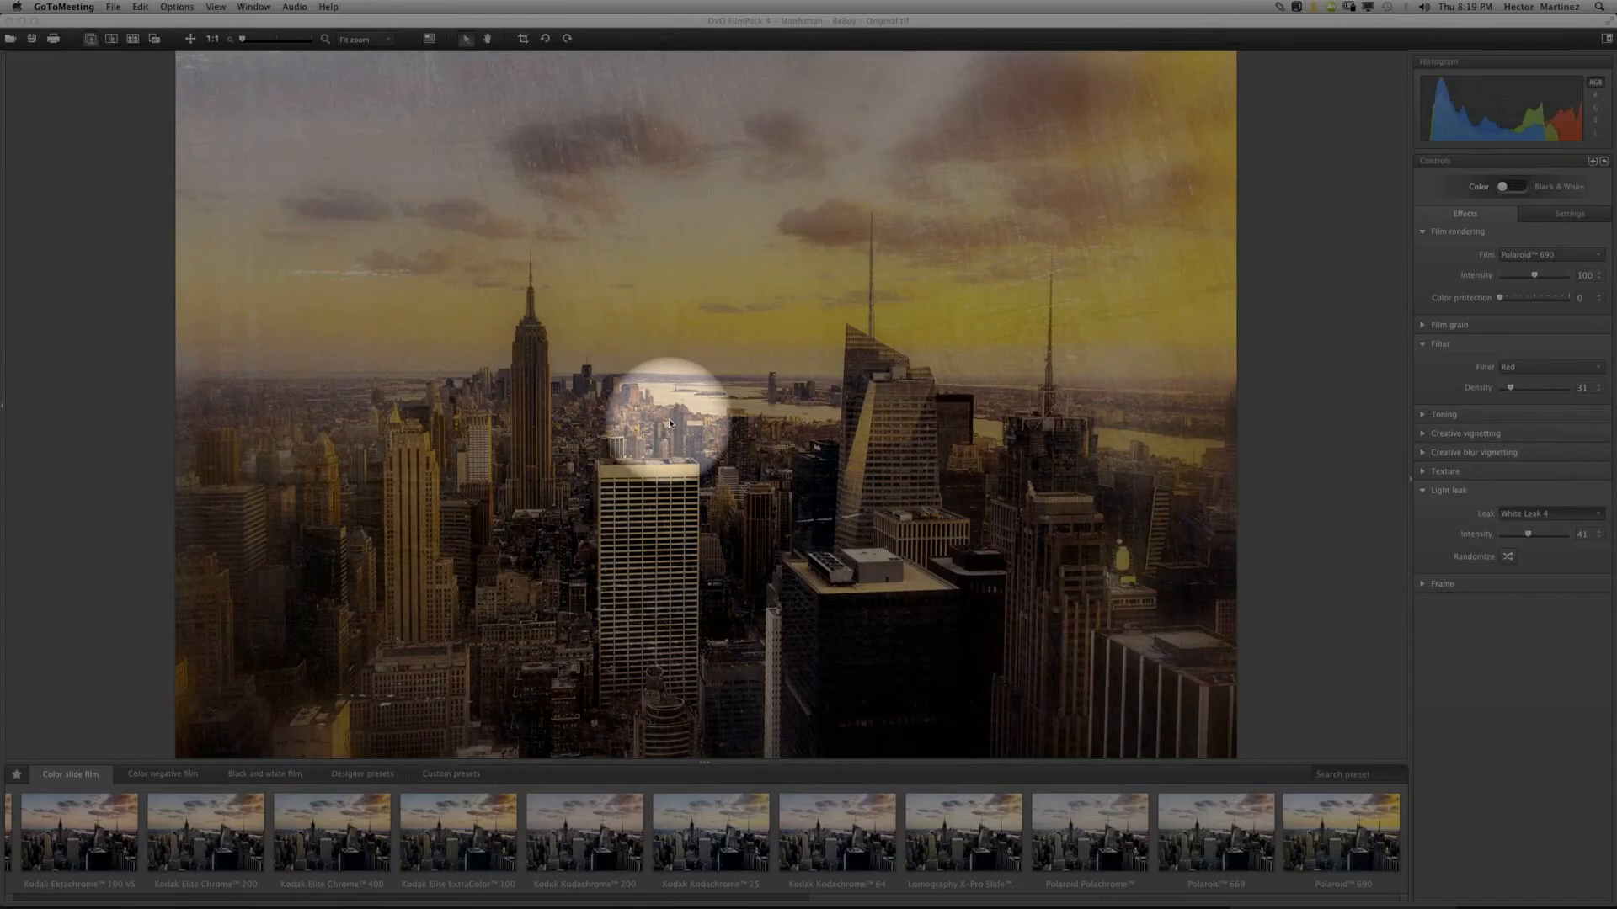
click(467, 40)
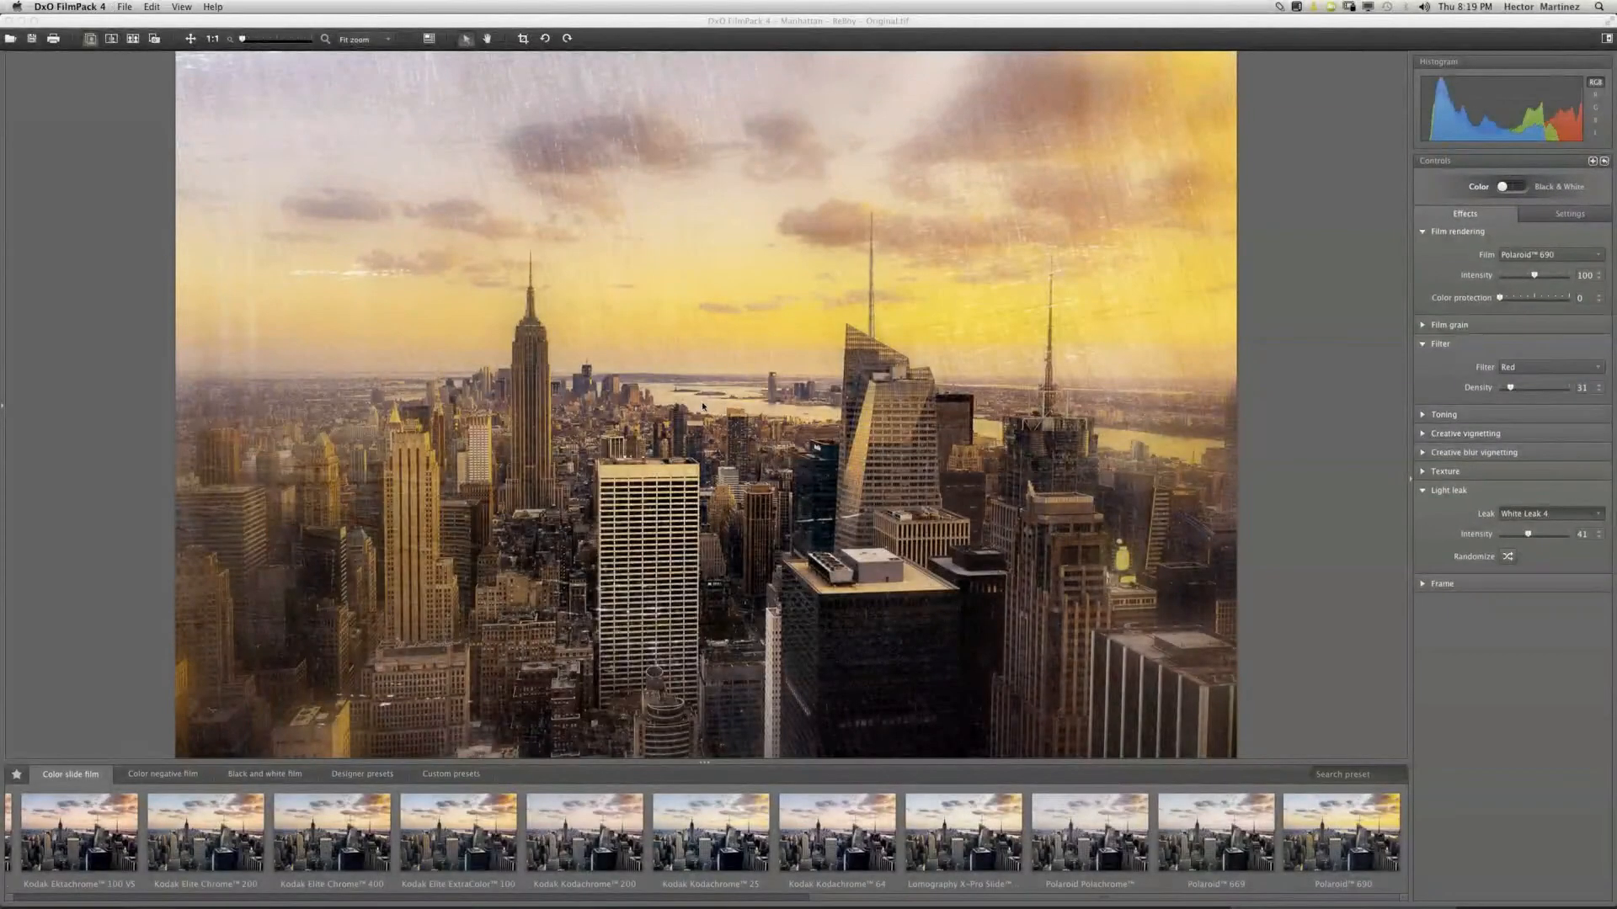
click(702, 407)
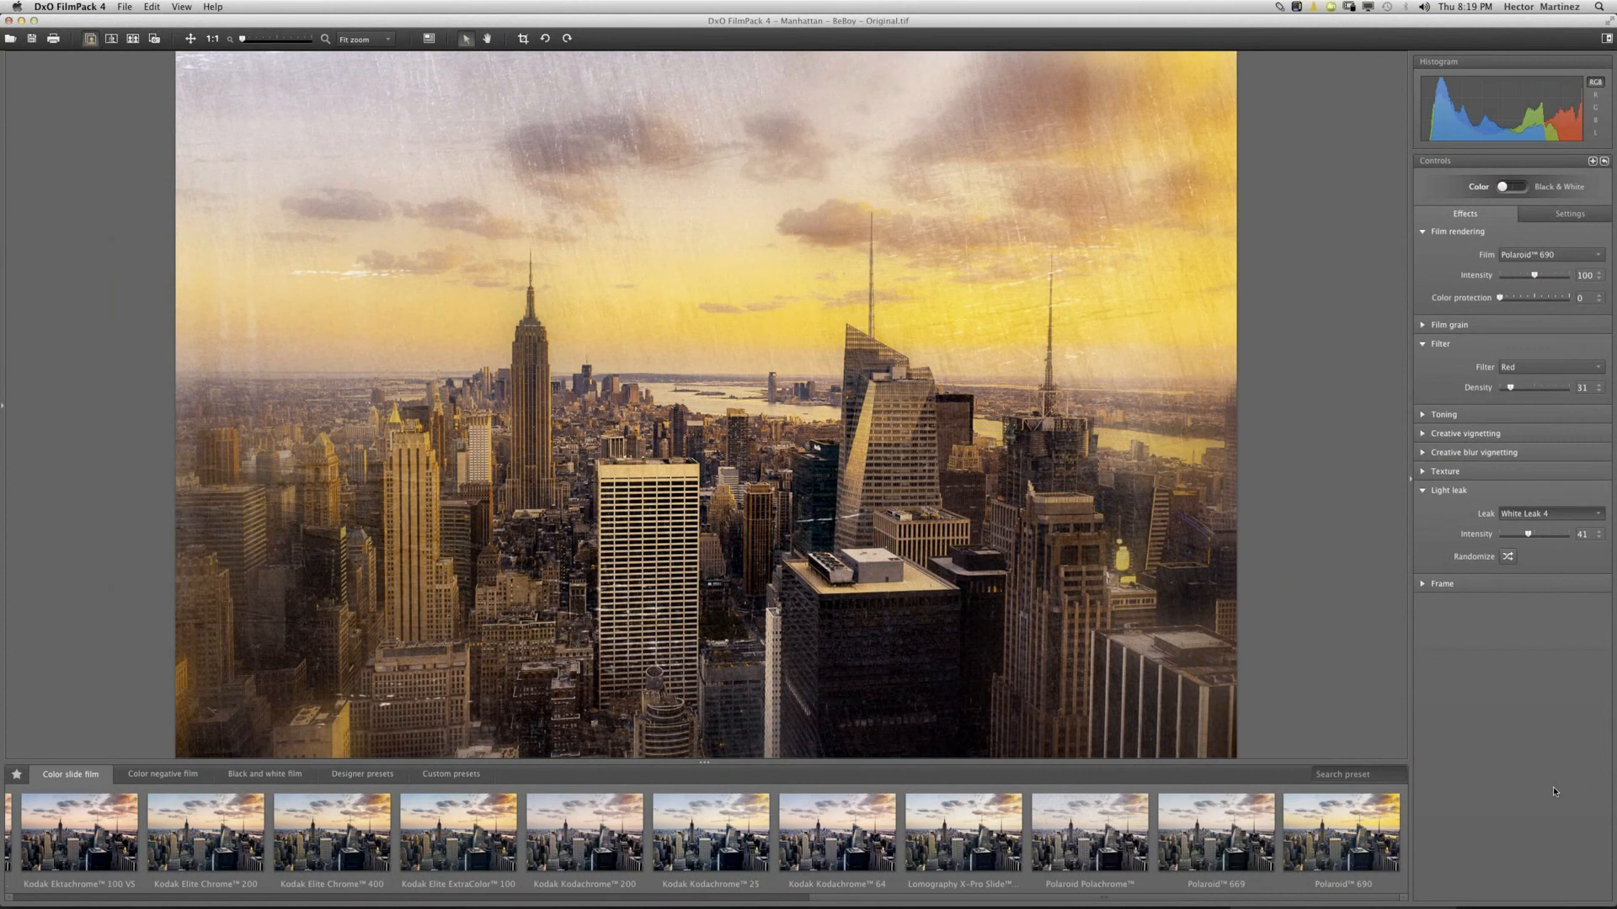
click(1386, 302)
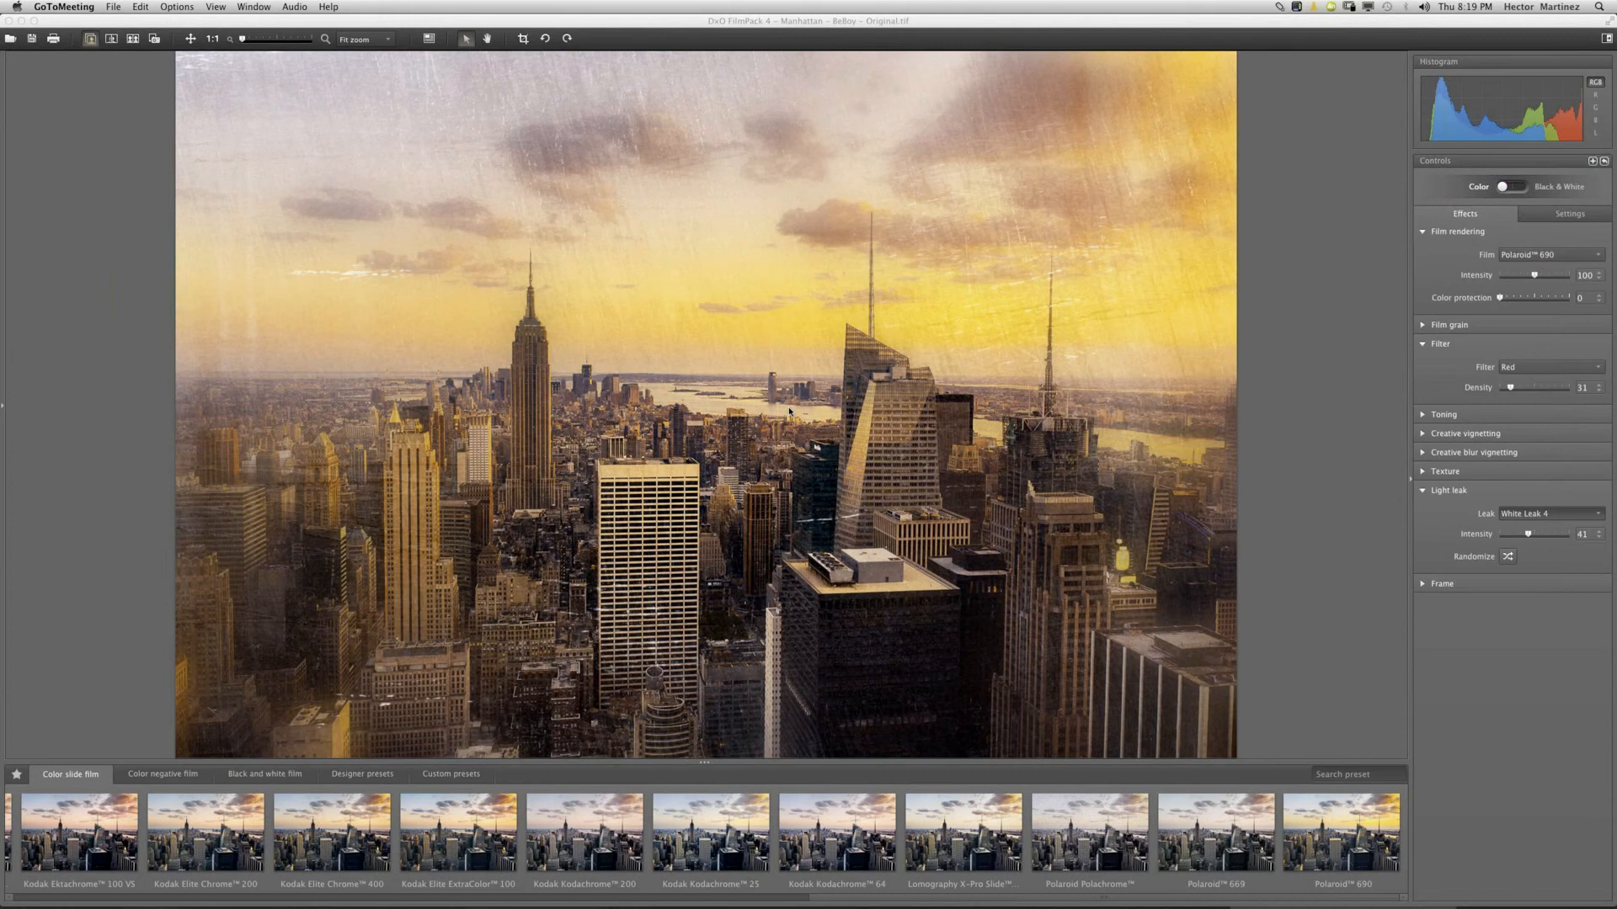
Compare the edited image repeatedly with the unedited original.
click(722, 425)
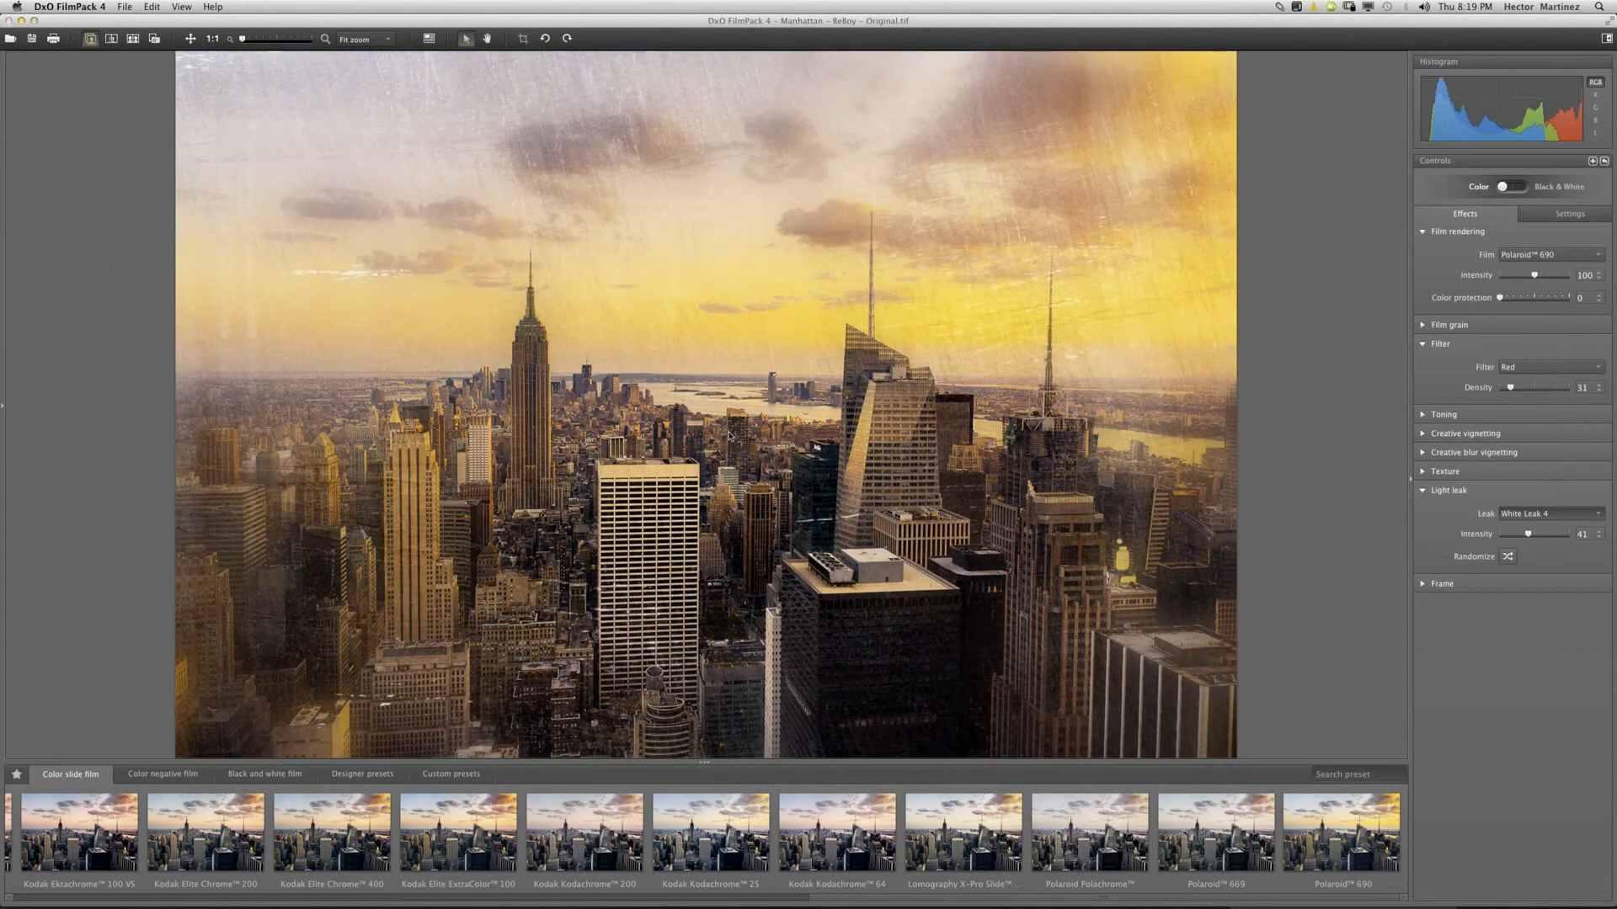
click(727, 434)
click(730, 436)
click(730, 437)
click(730, 434)
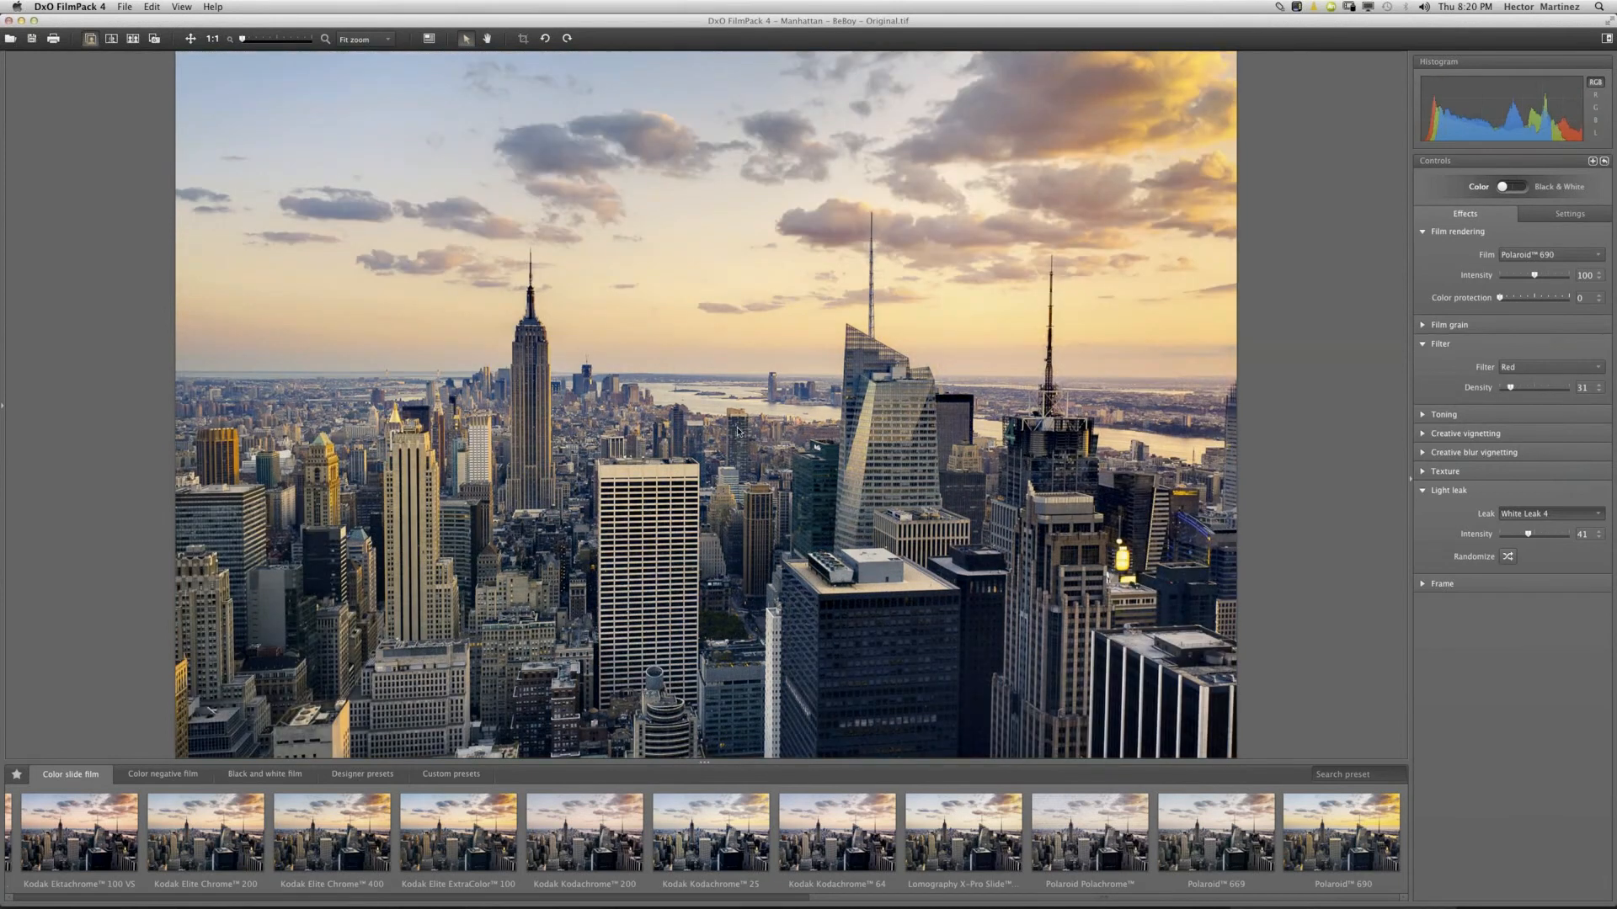
click(735, 433)
click(732, 435)
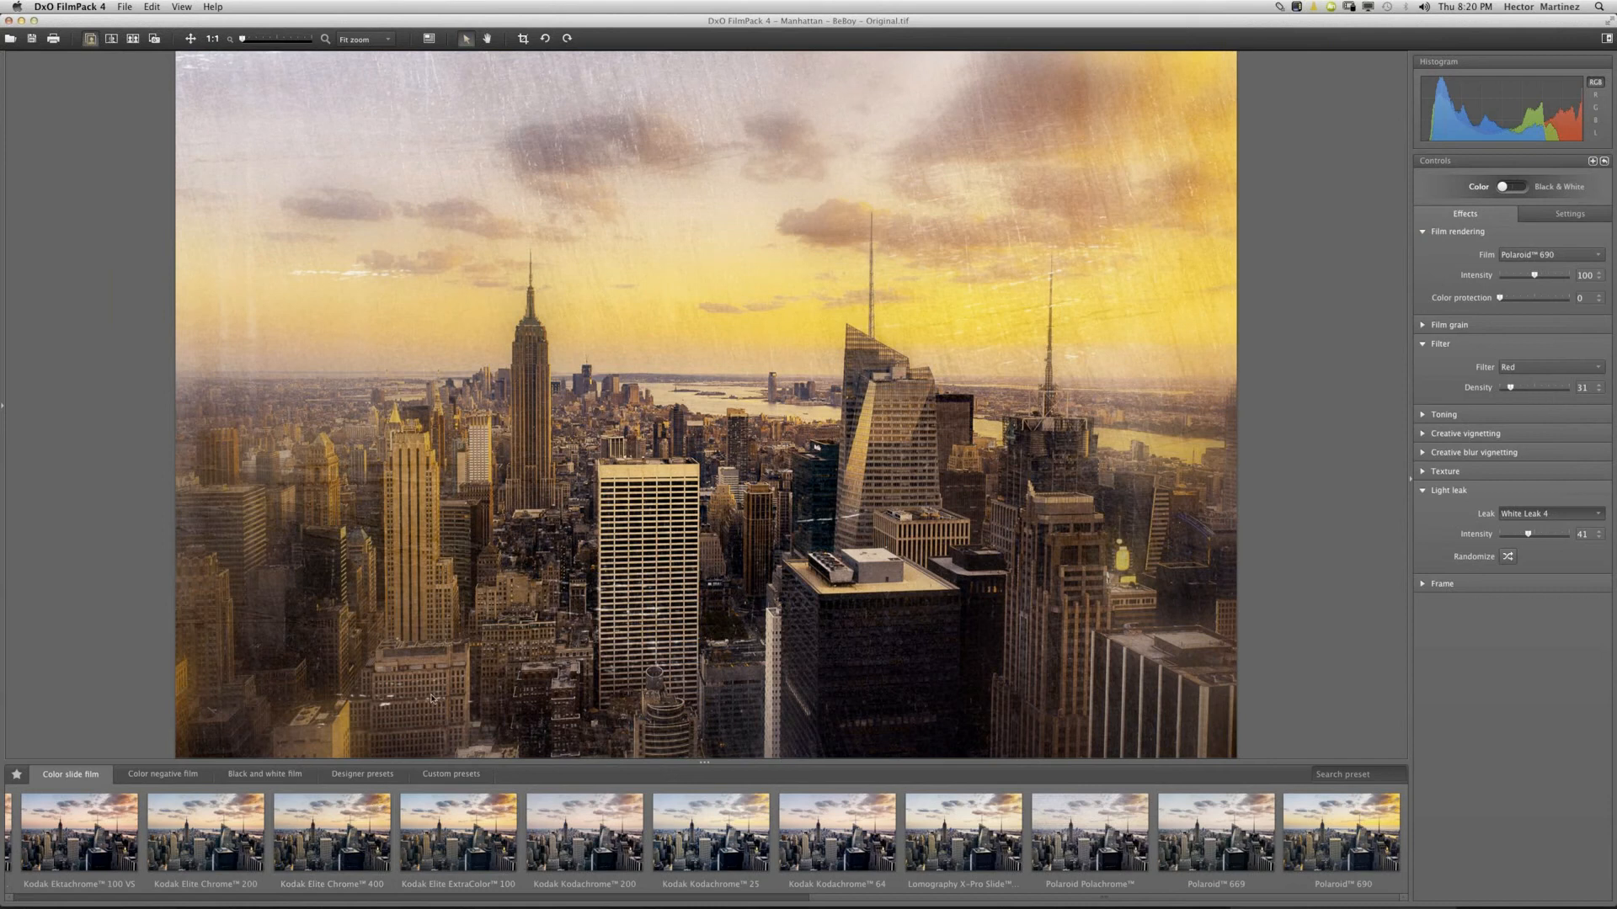
Display the color negative film presets and save the current edit as a snapshot named "Nicee...", hiding the snapshot list again.
click(174, 776)
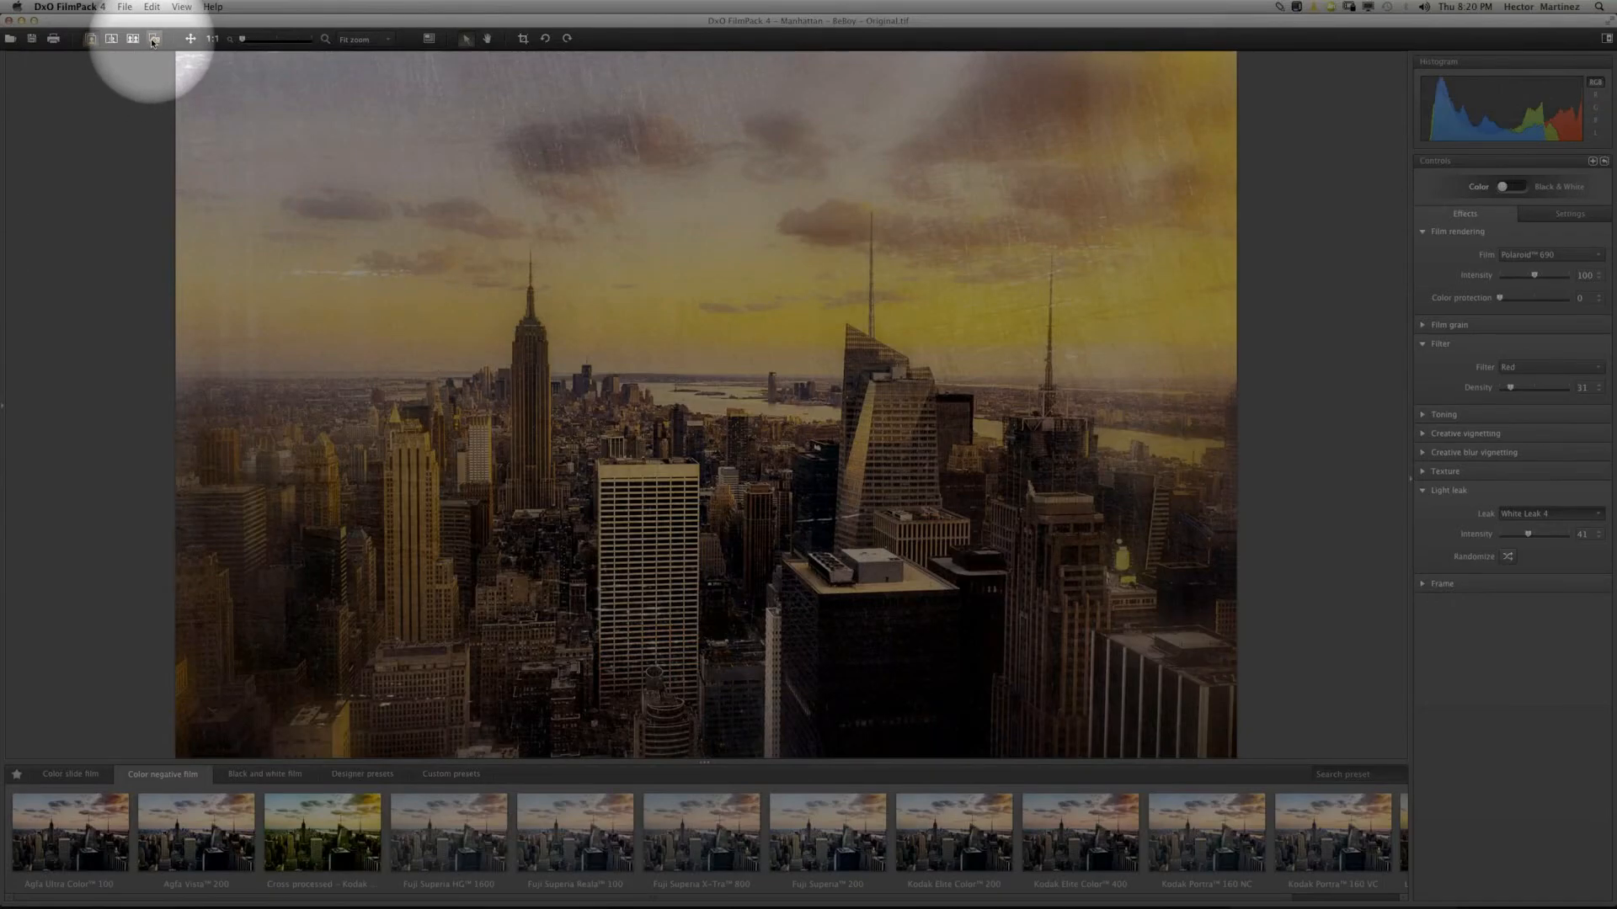
click(154, 38)
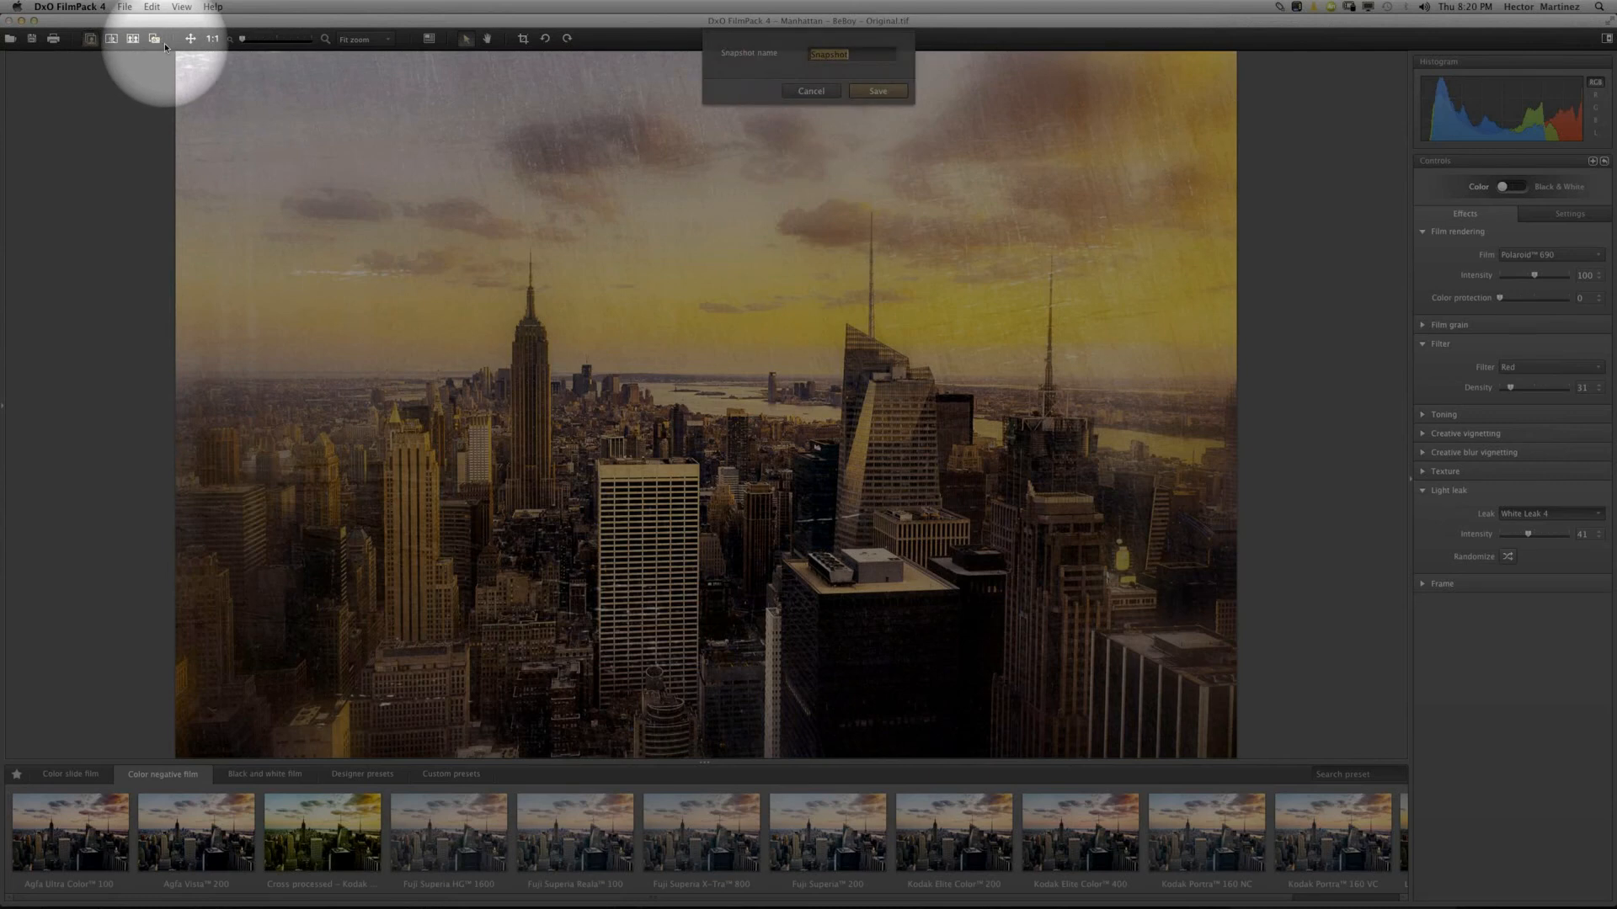
text(Nicee...)
key(Return)
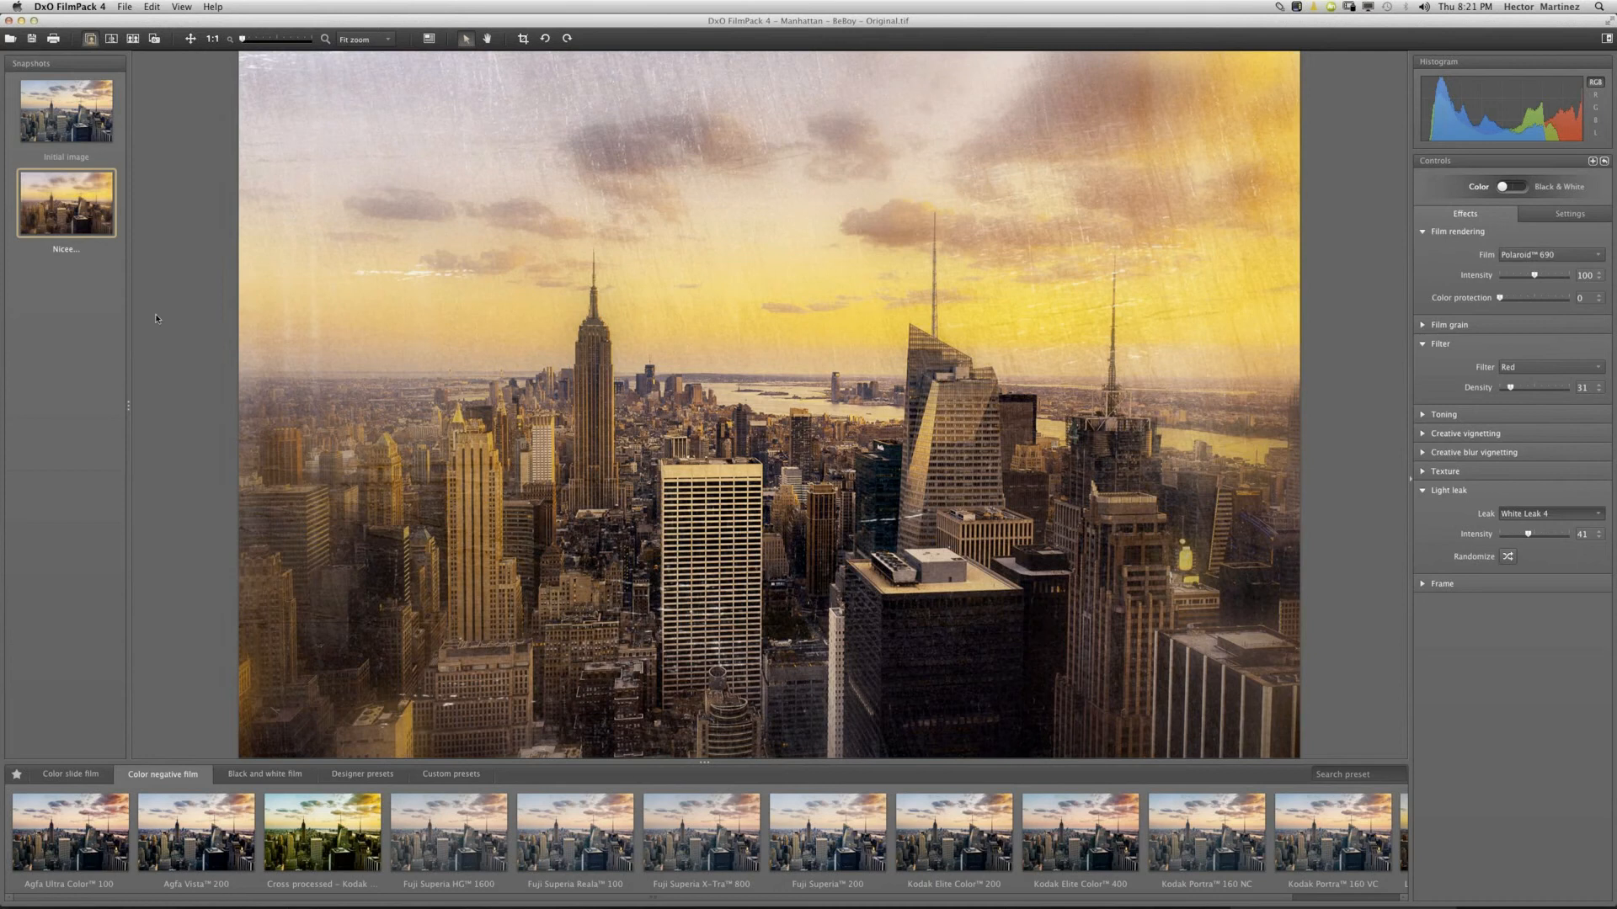
click(124, 406)
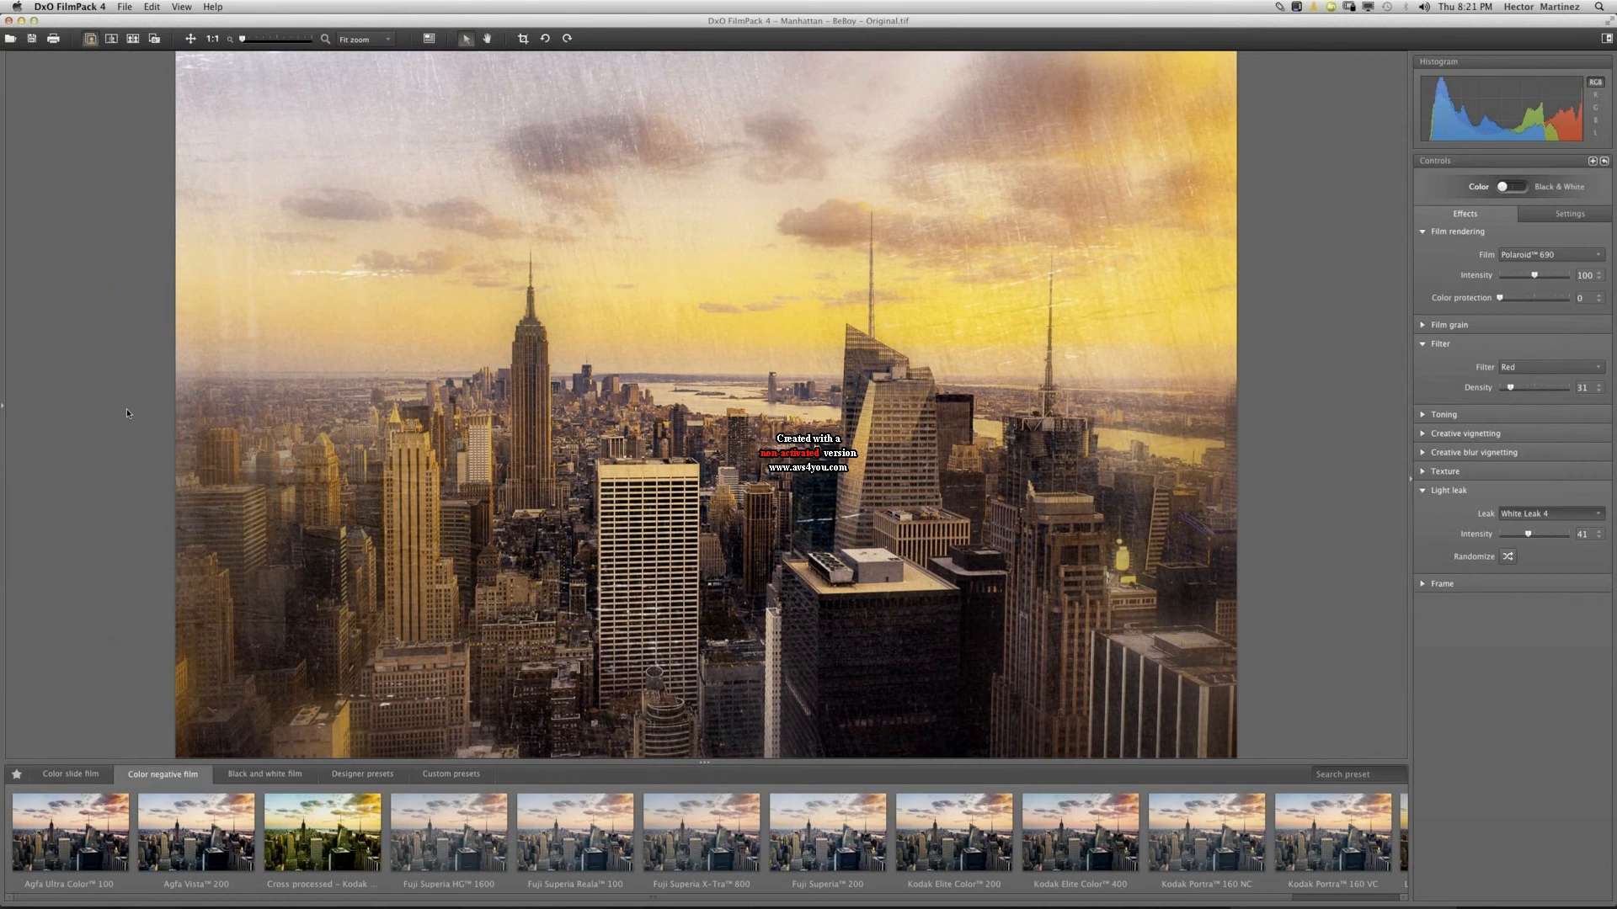
Apply the color negative film presets one after another, from Agfa Ultra Color 100 to Fuji Superia HG 1600.
click(106, 833)
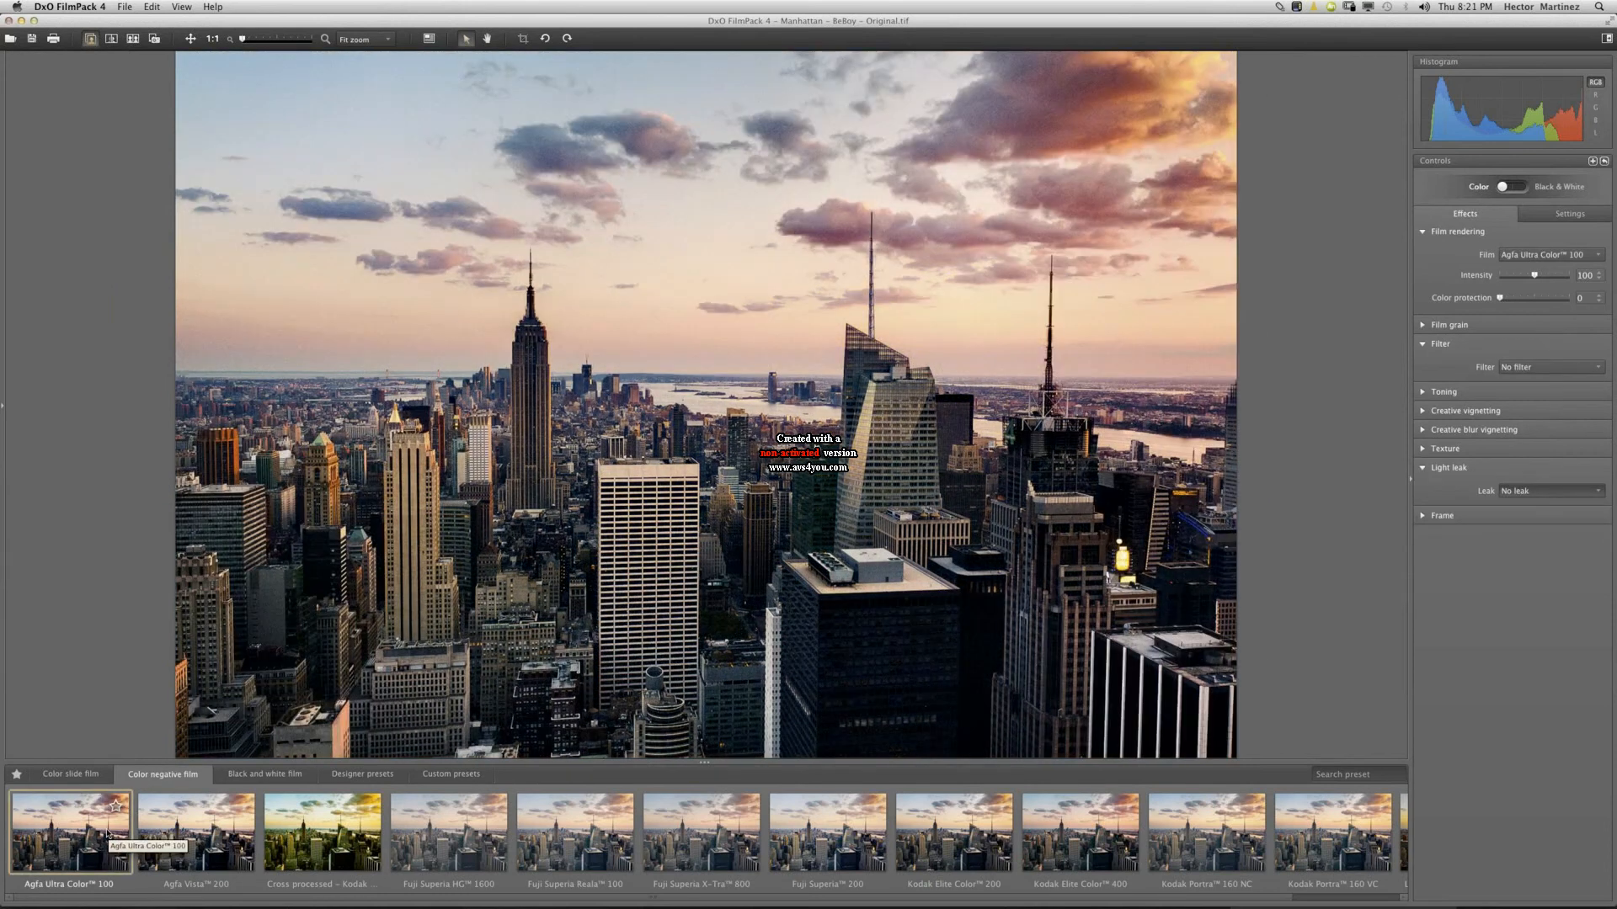
key(Right)
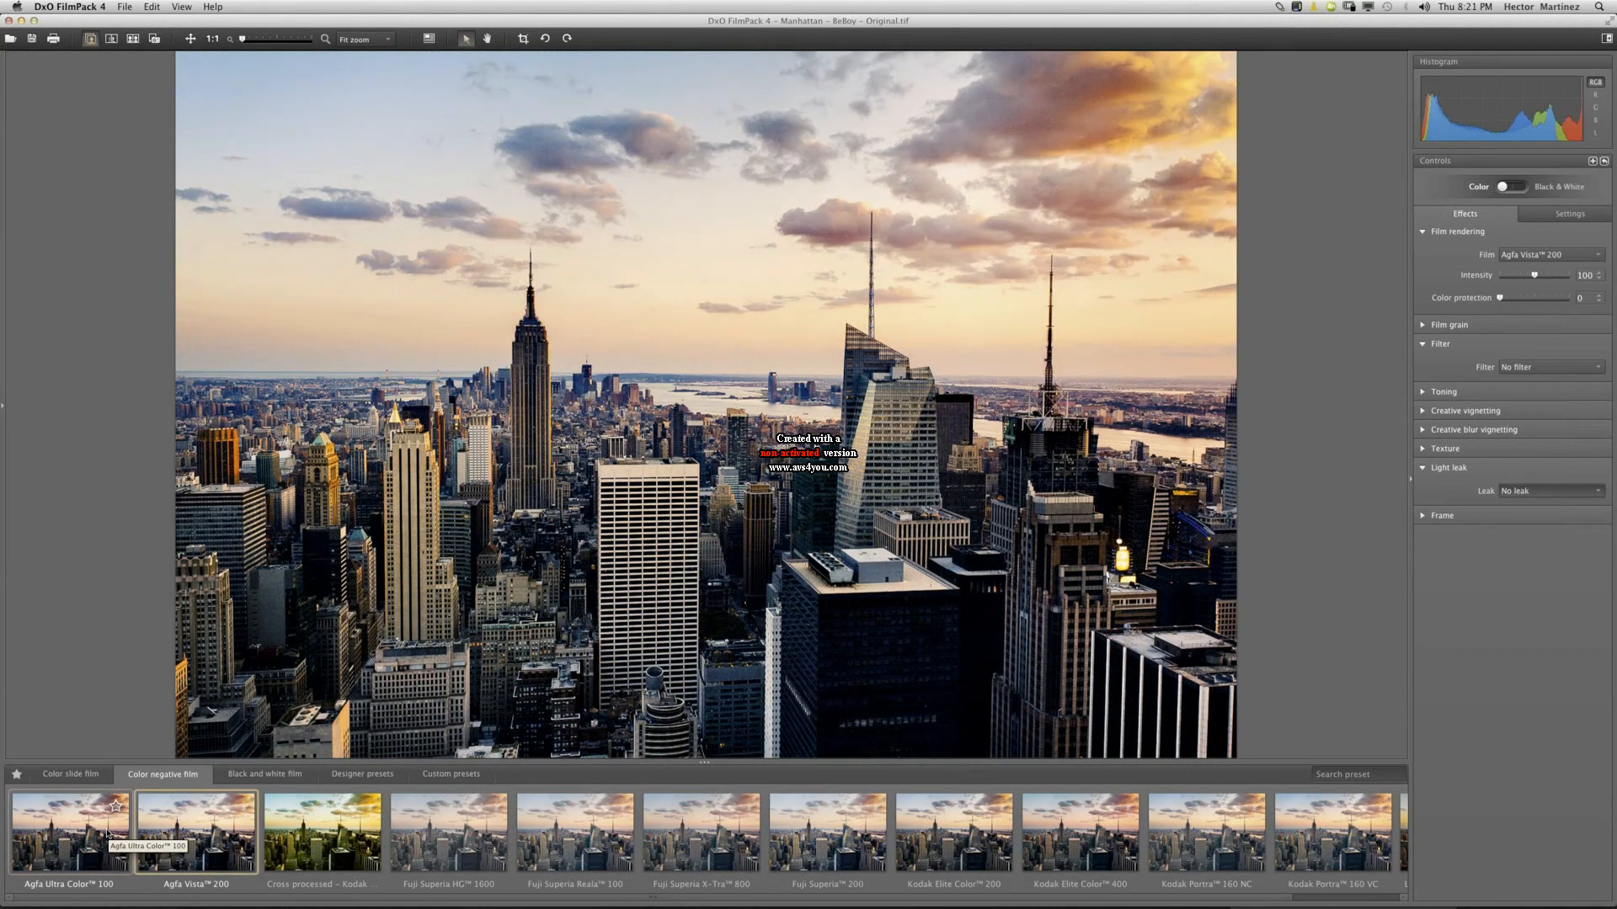
key(Right)
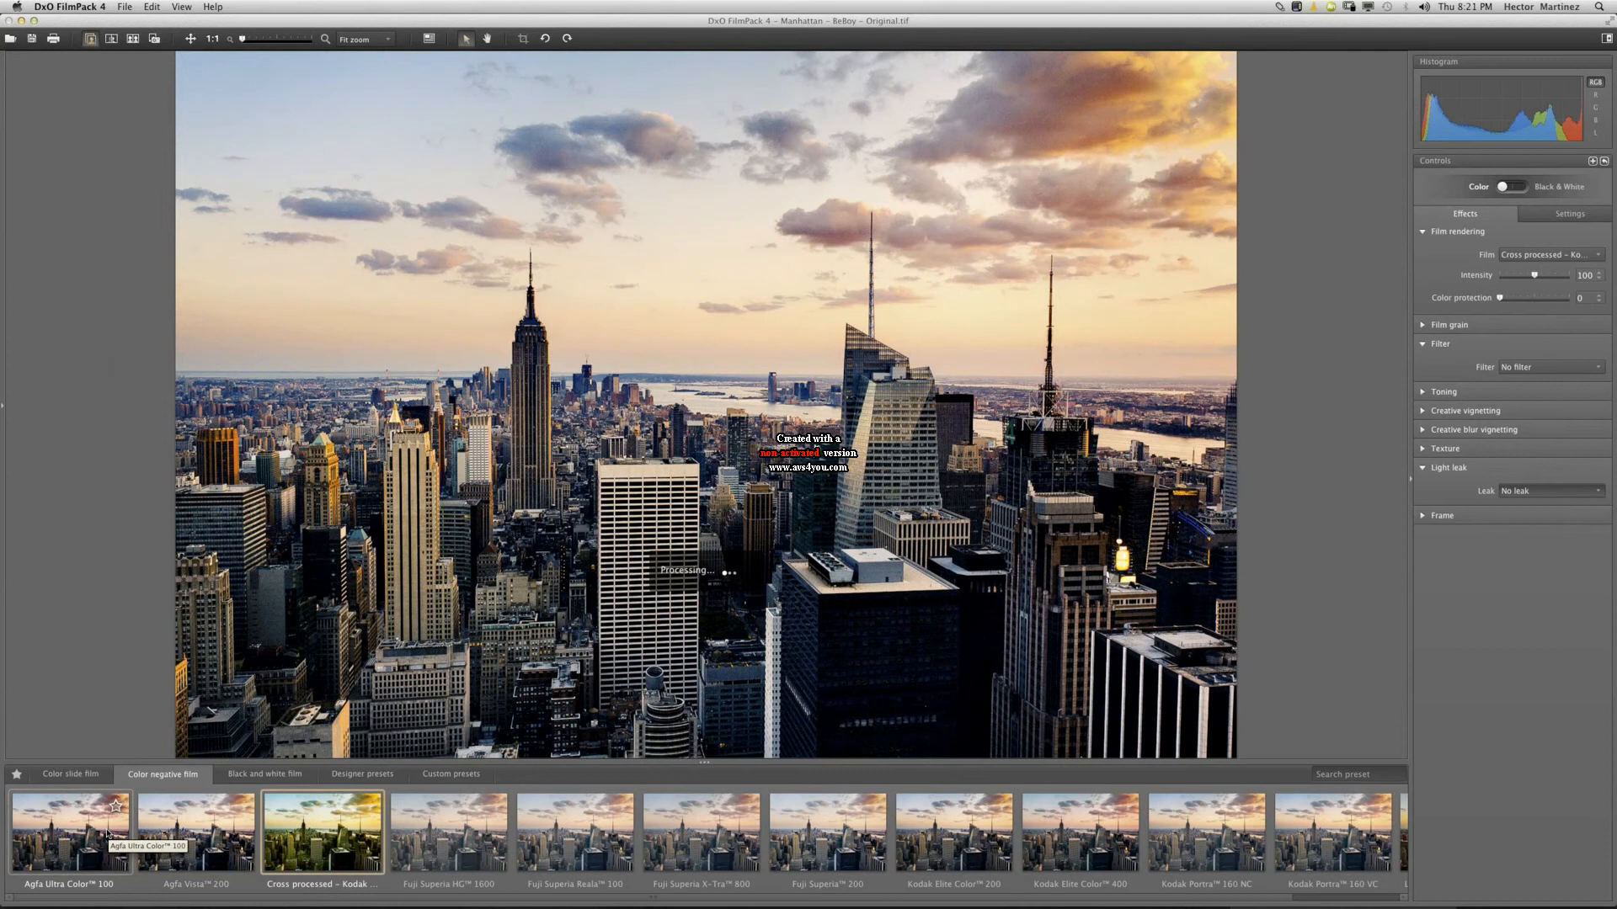
key(Right)
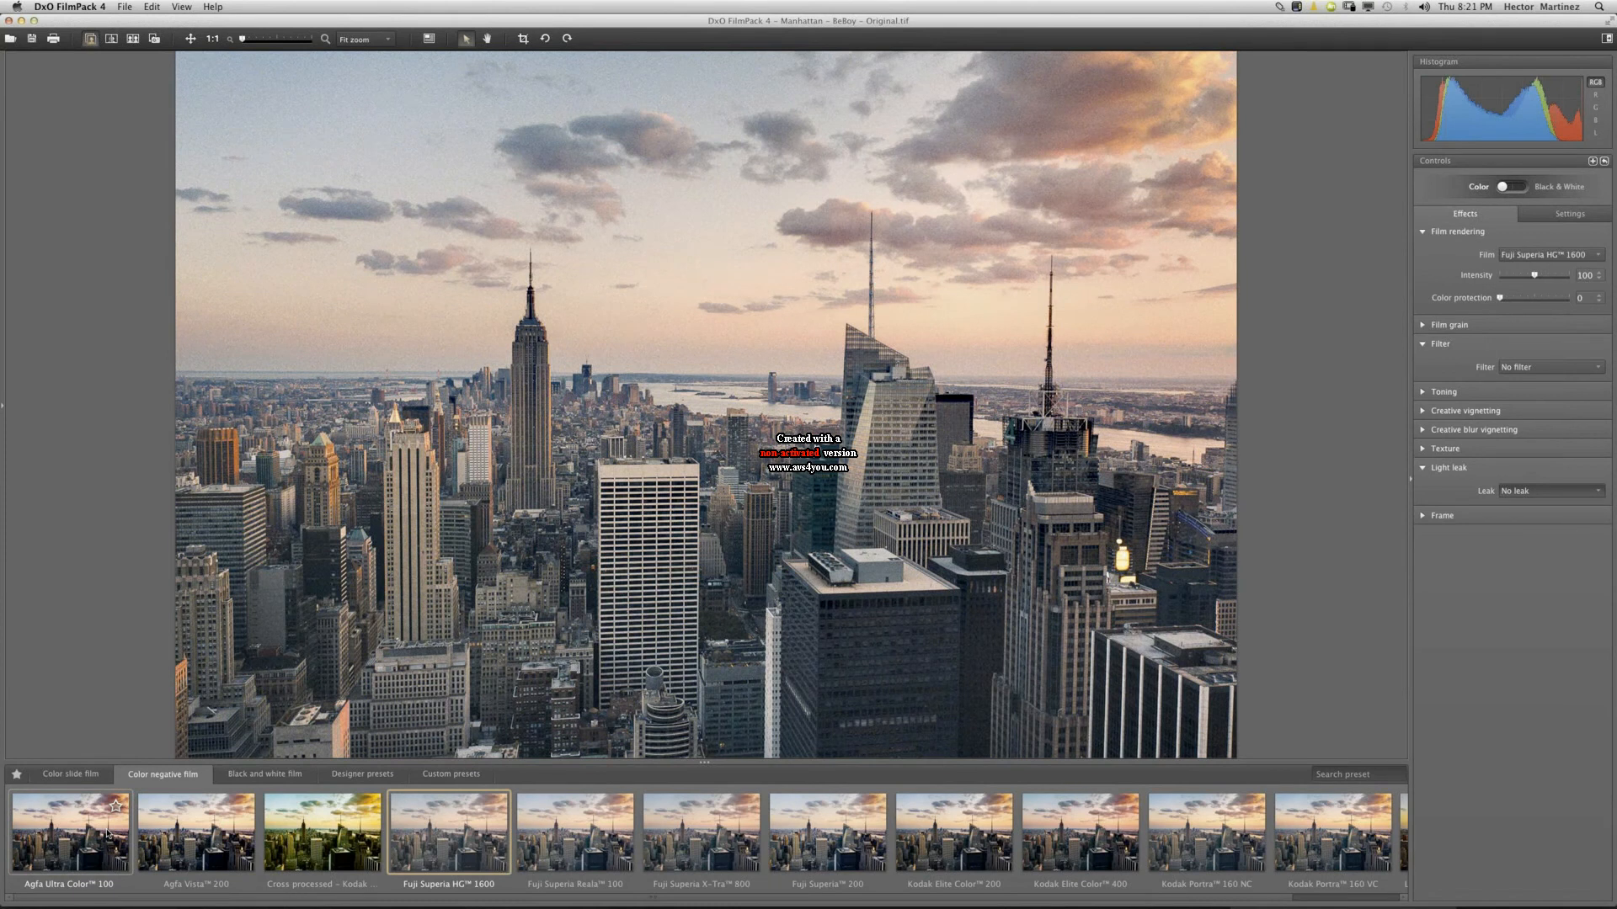
Apply the remaining color negative film presets one after another, from Fuji Superia Reala 100 to Lomography Redscale 100.
key(Right)
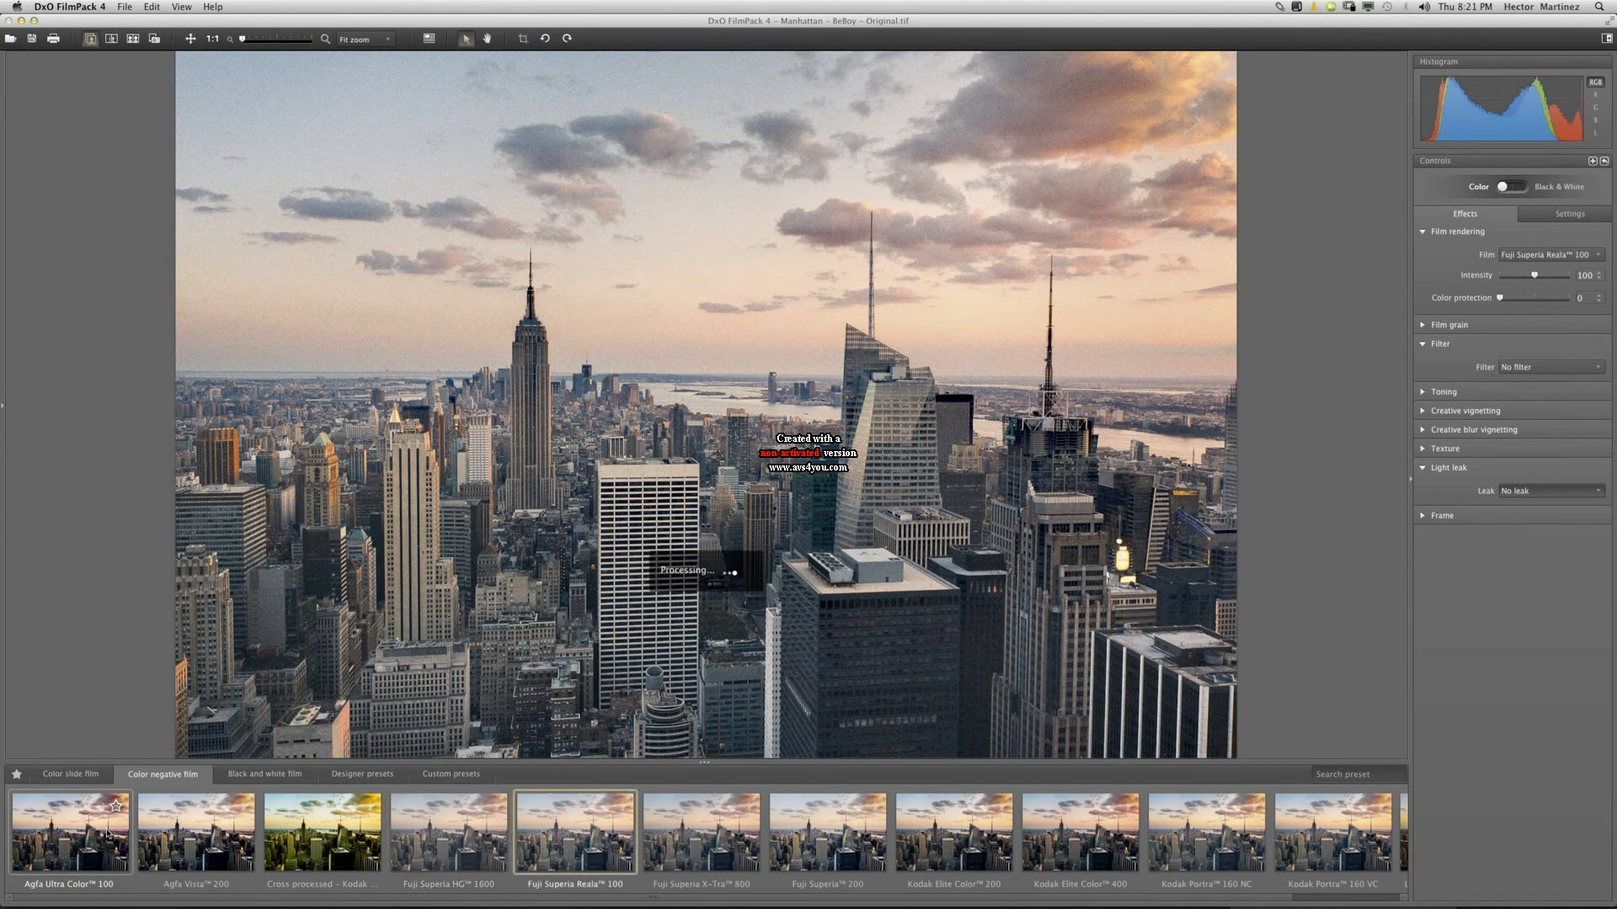
key(Right)
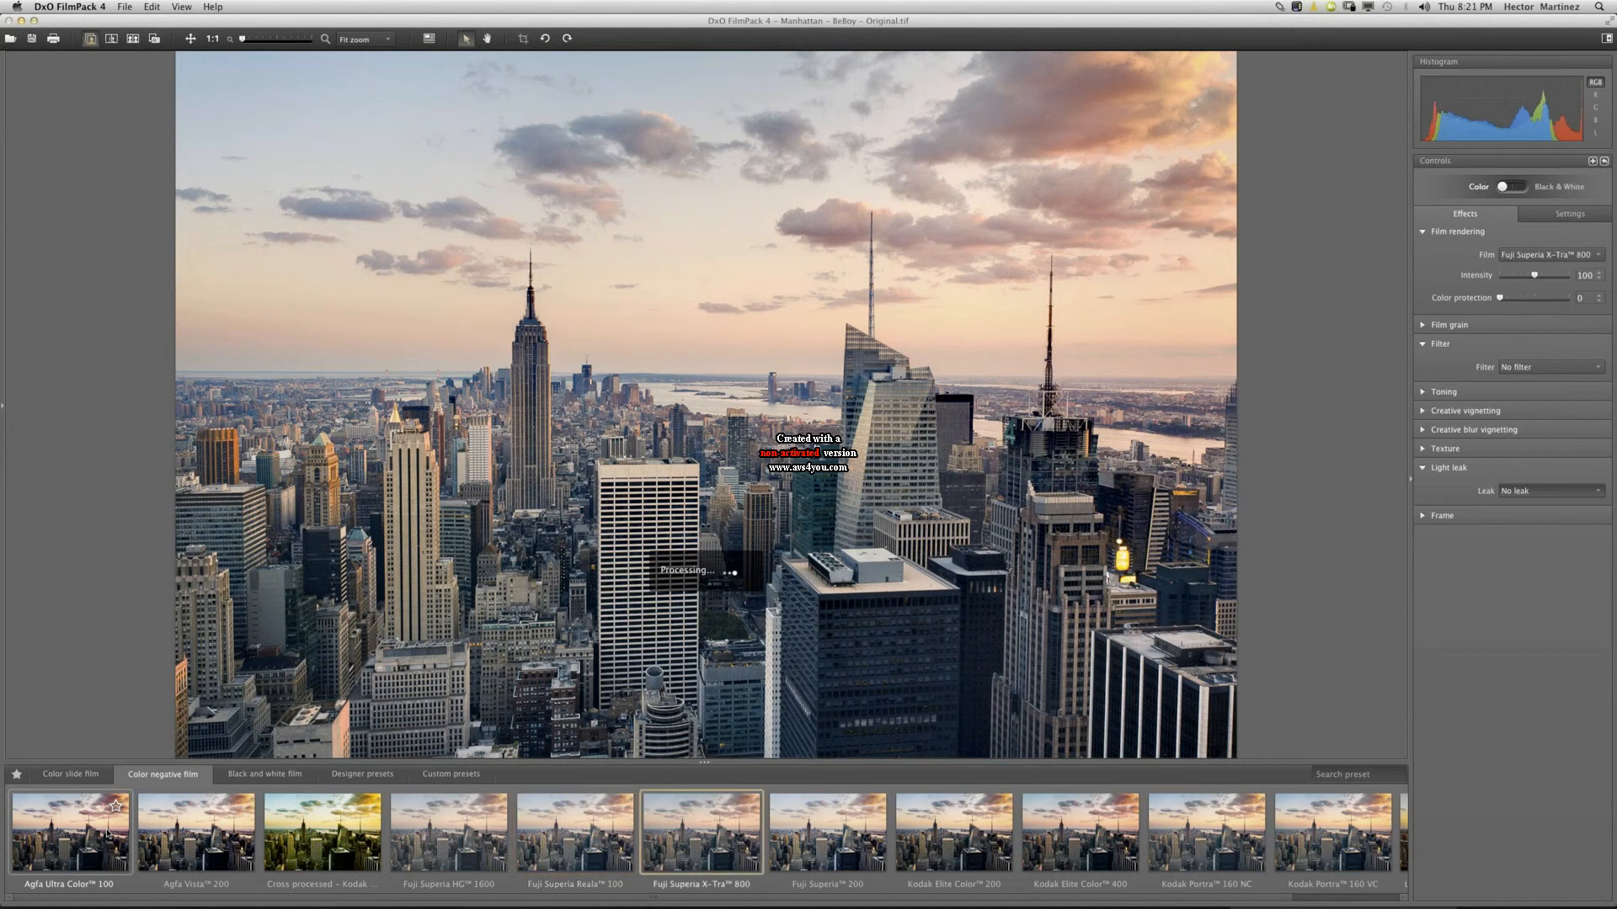
key(Right)
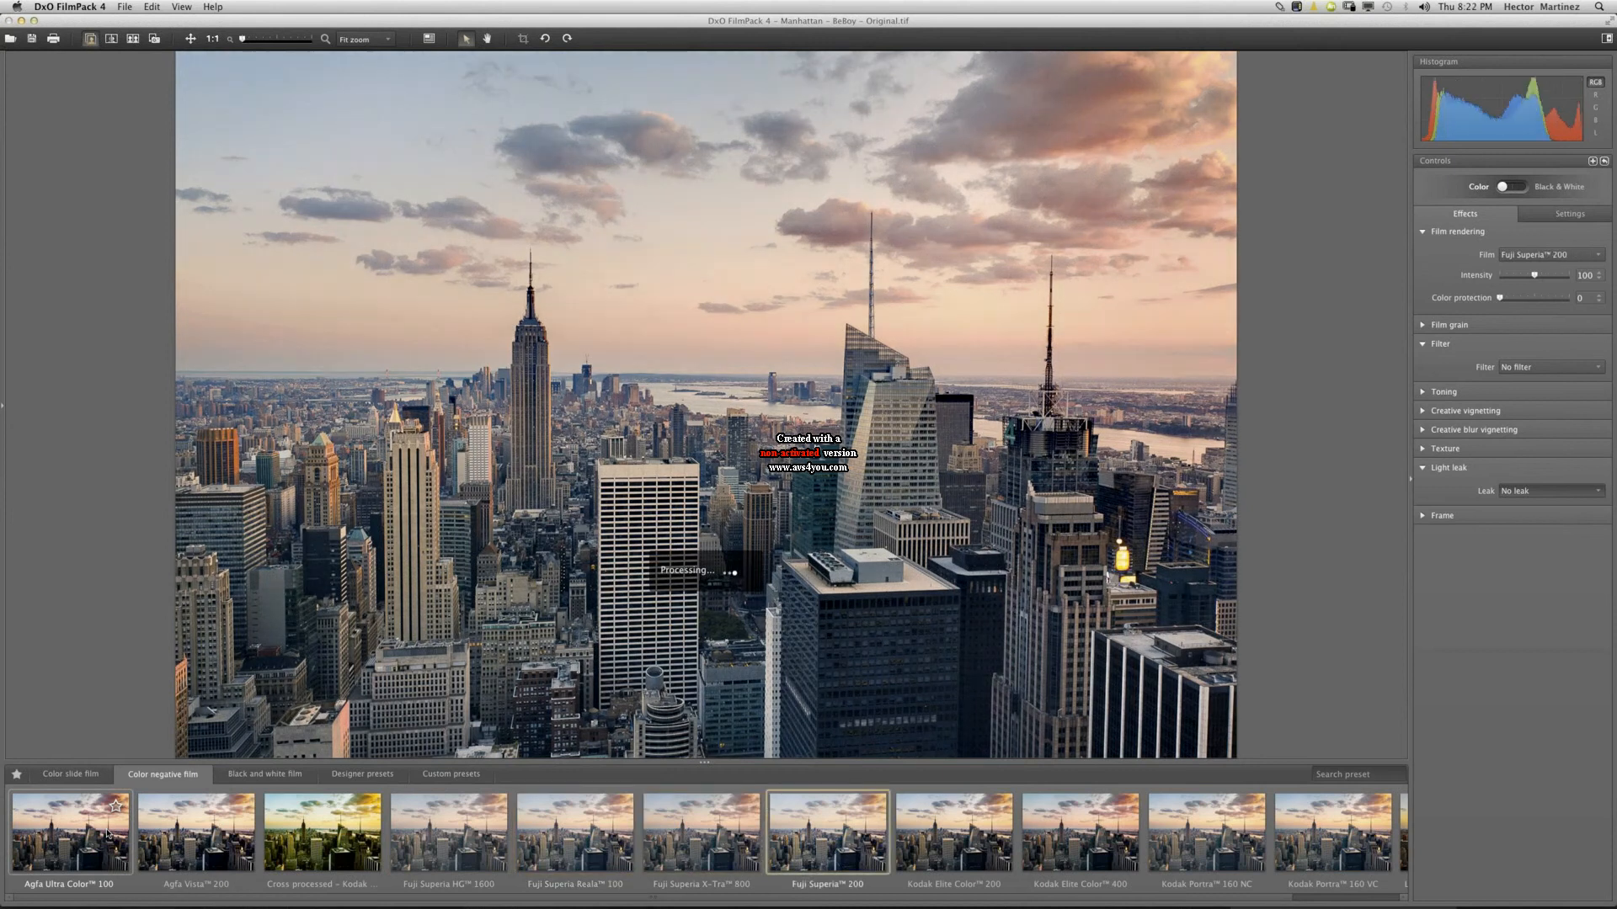
key(Right)
key(Right)
key(Right)
key(Right)
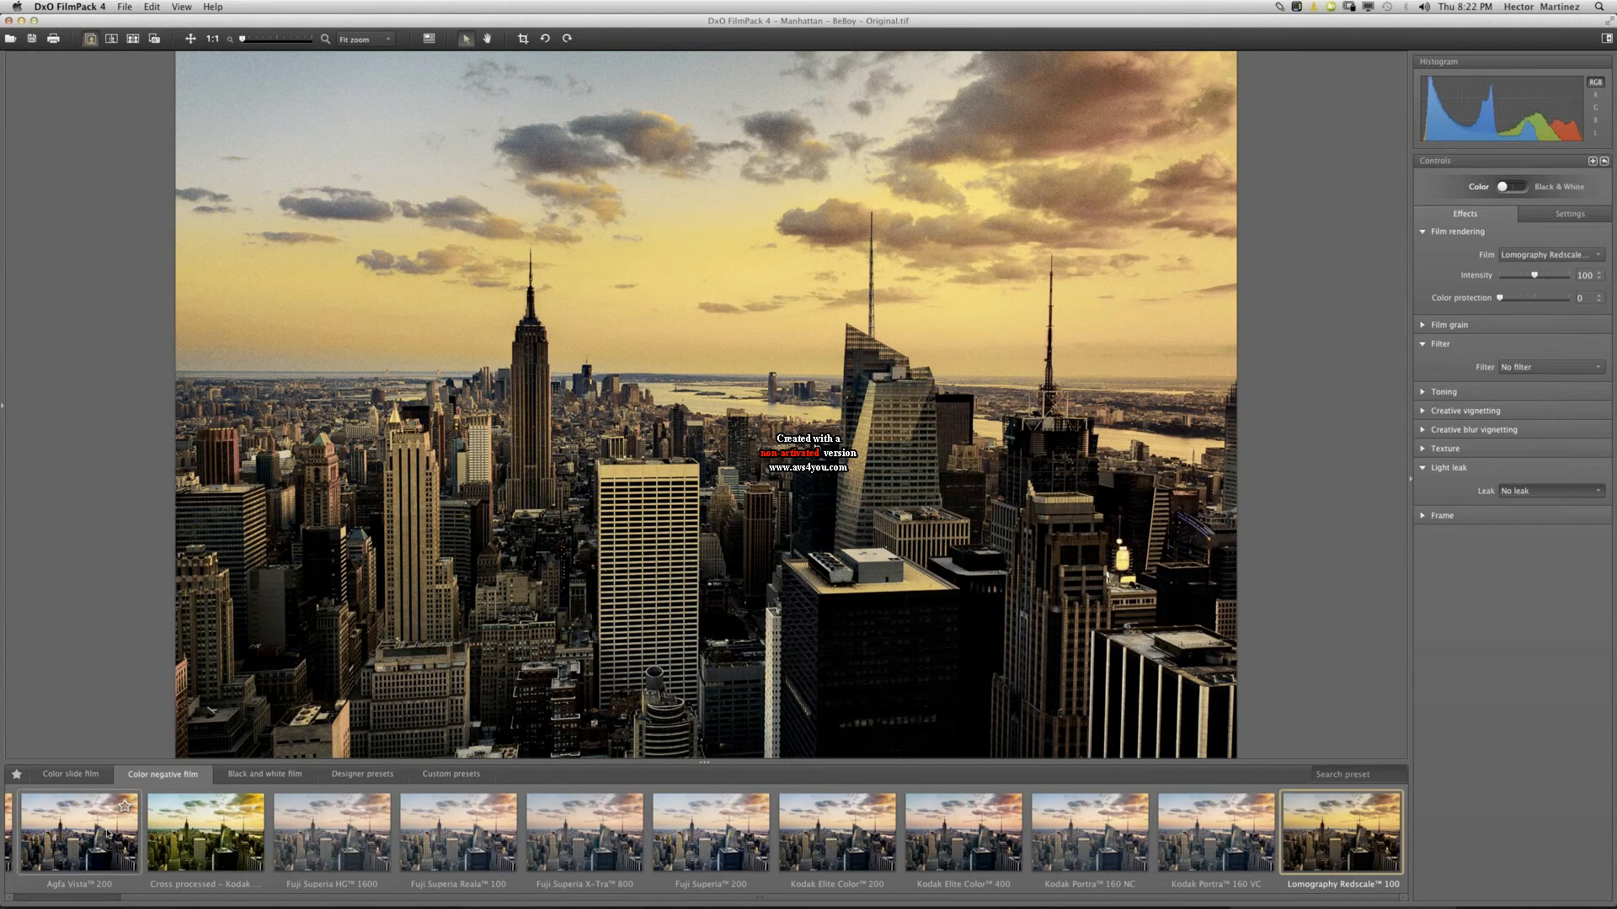
Go back through the color negative film presets one by one and apply Agfa Ultra Color 100.
key(Left)
key(Left)
key(Left)
key(Left)
key(Left)
key(Left)
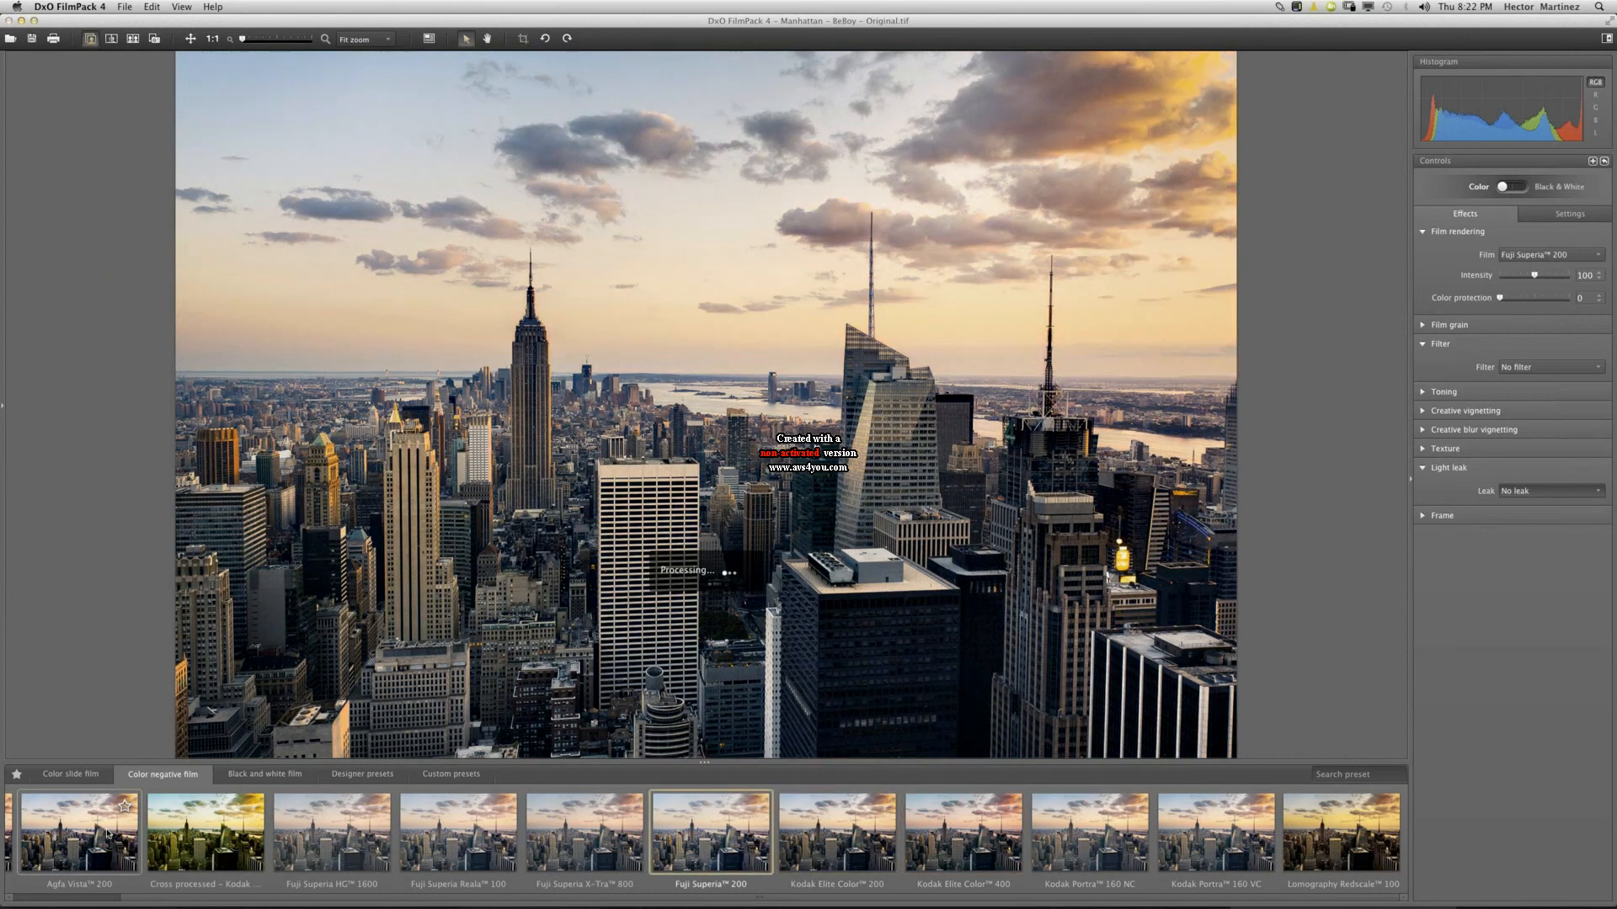
key(Left)
key(Left)
key(Left)
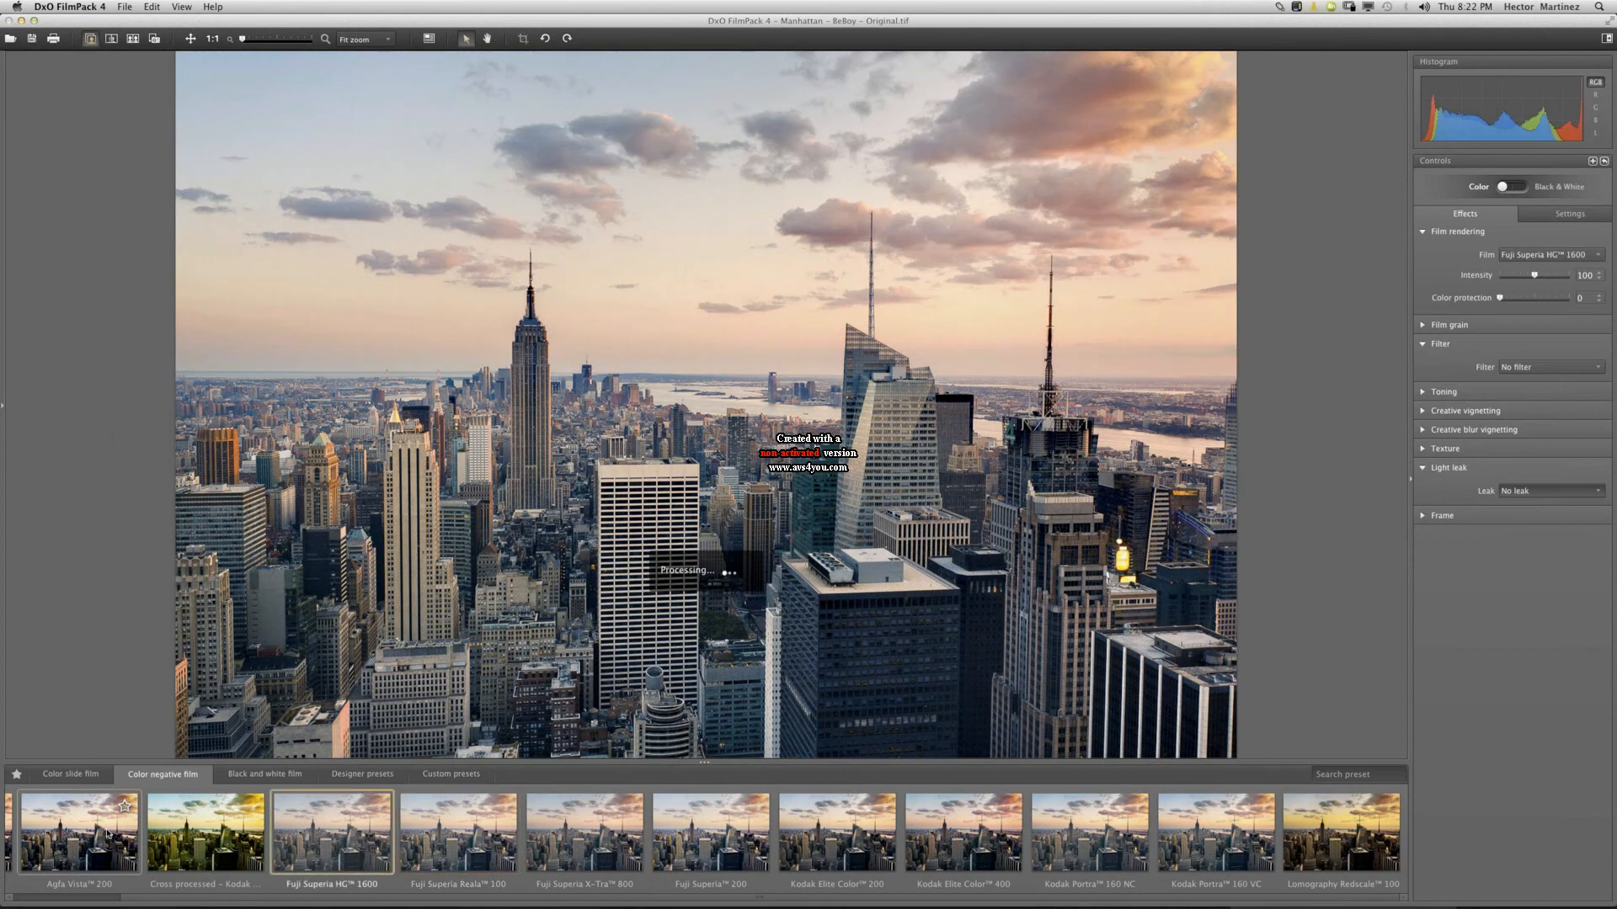
key(Left)
key(Left)
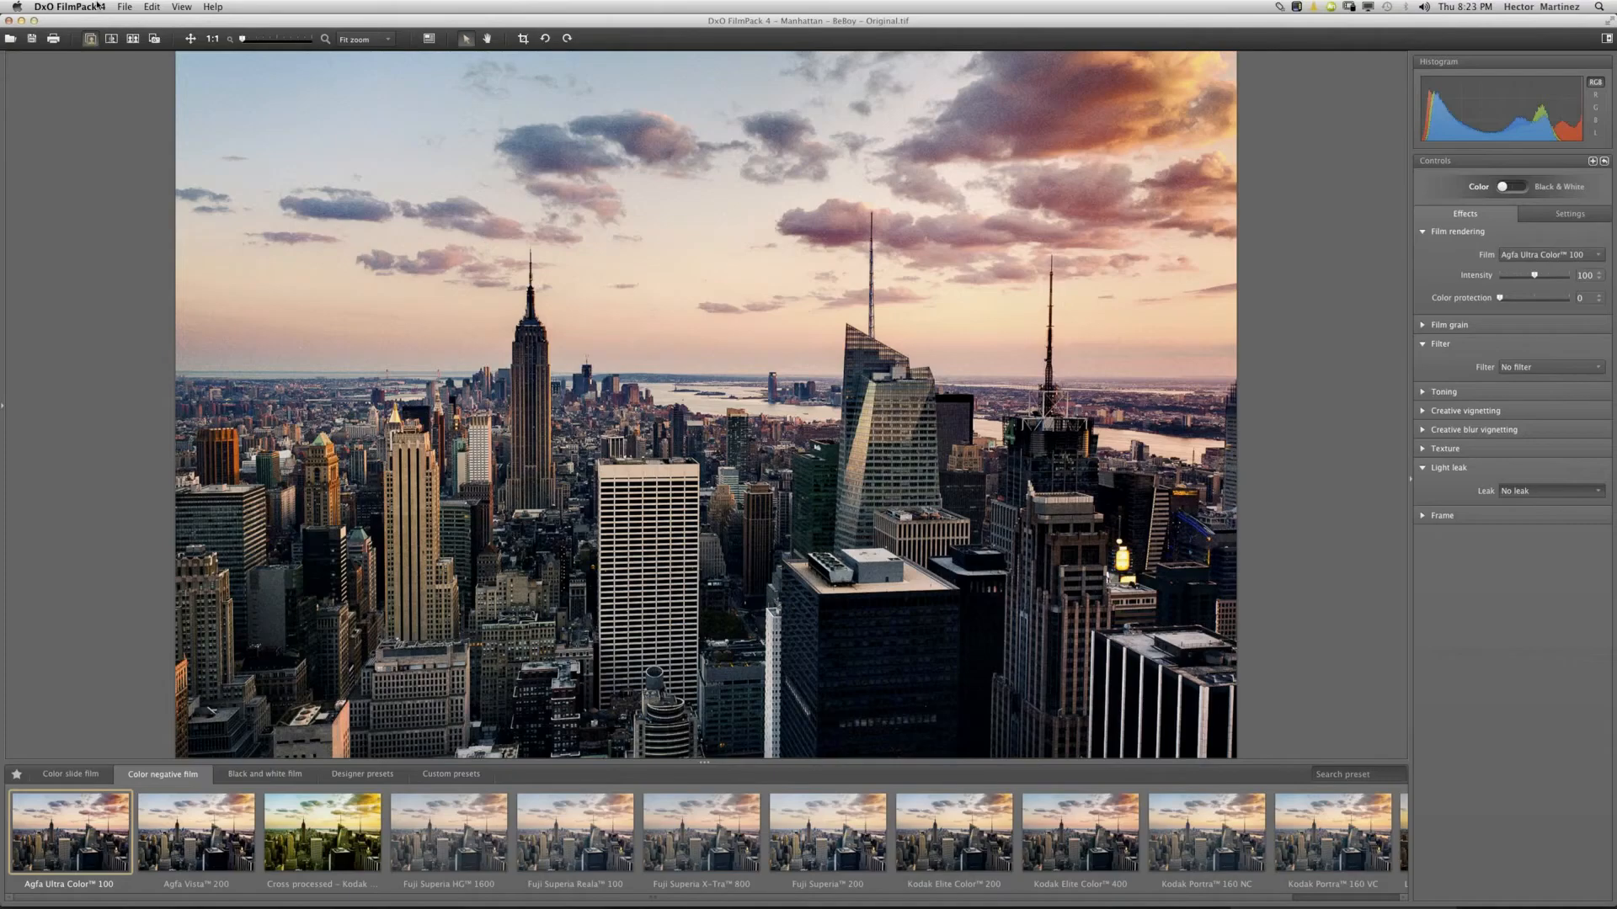
Open the print preview and try several positions for the image on the page, ending with Bottom-right.
click(52, 40)
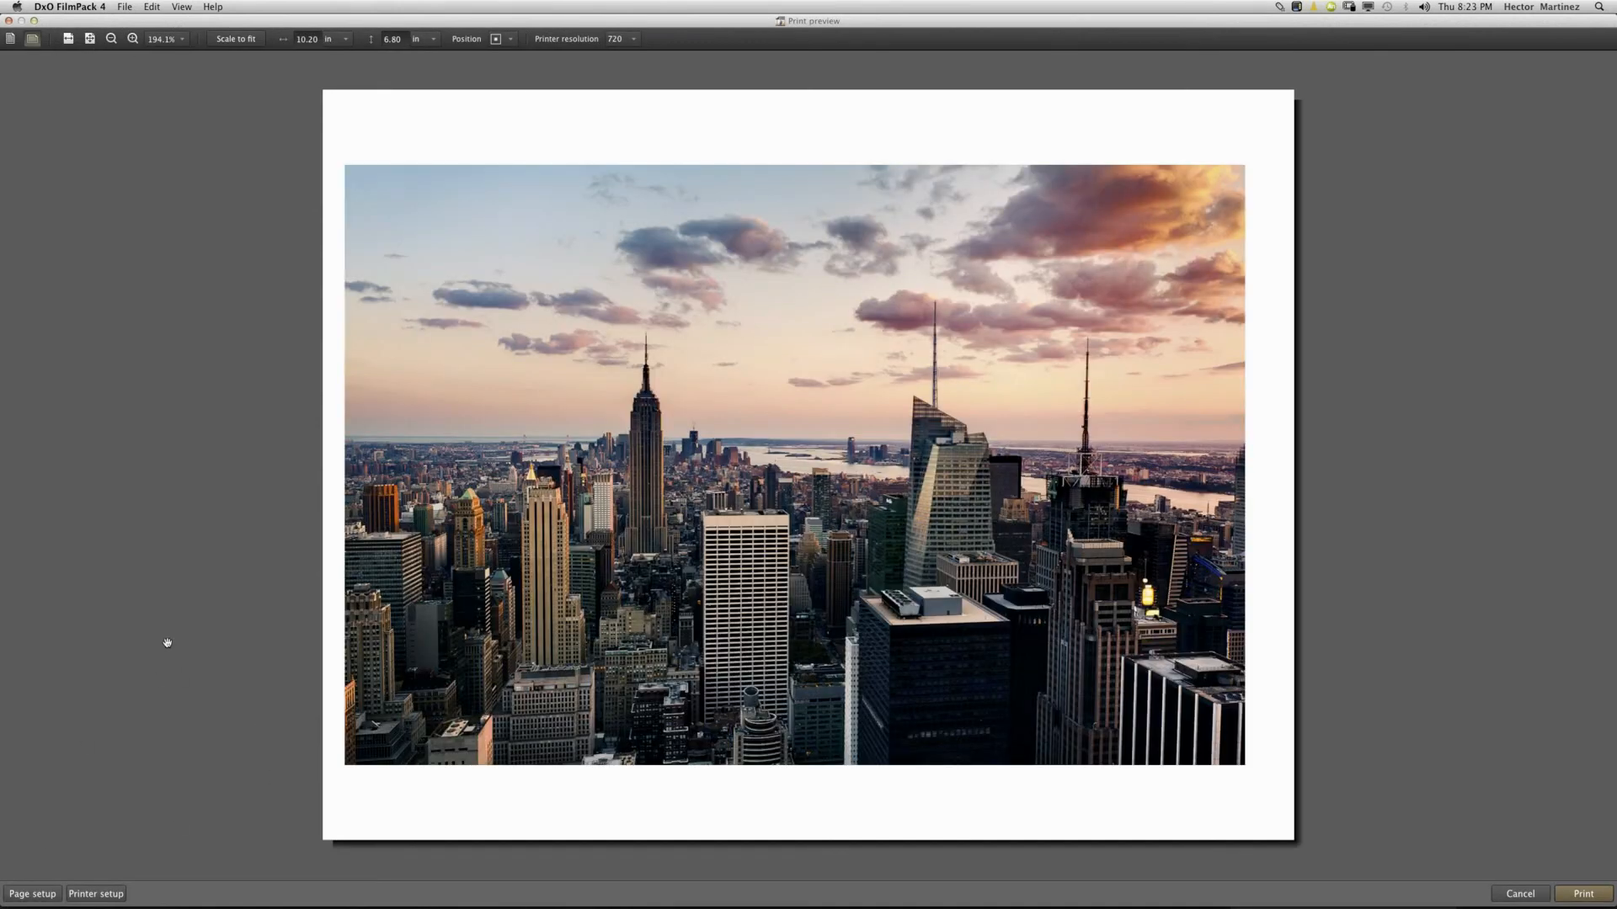
click(508, 42)
click(528, 173)
click(510, 39)
click(545, 79)
click(509, 38)
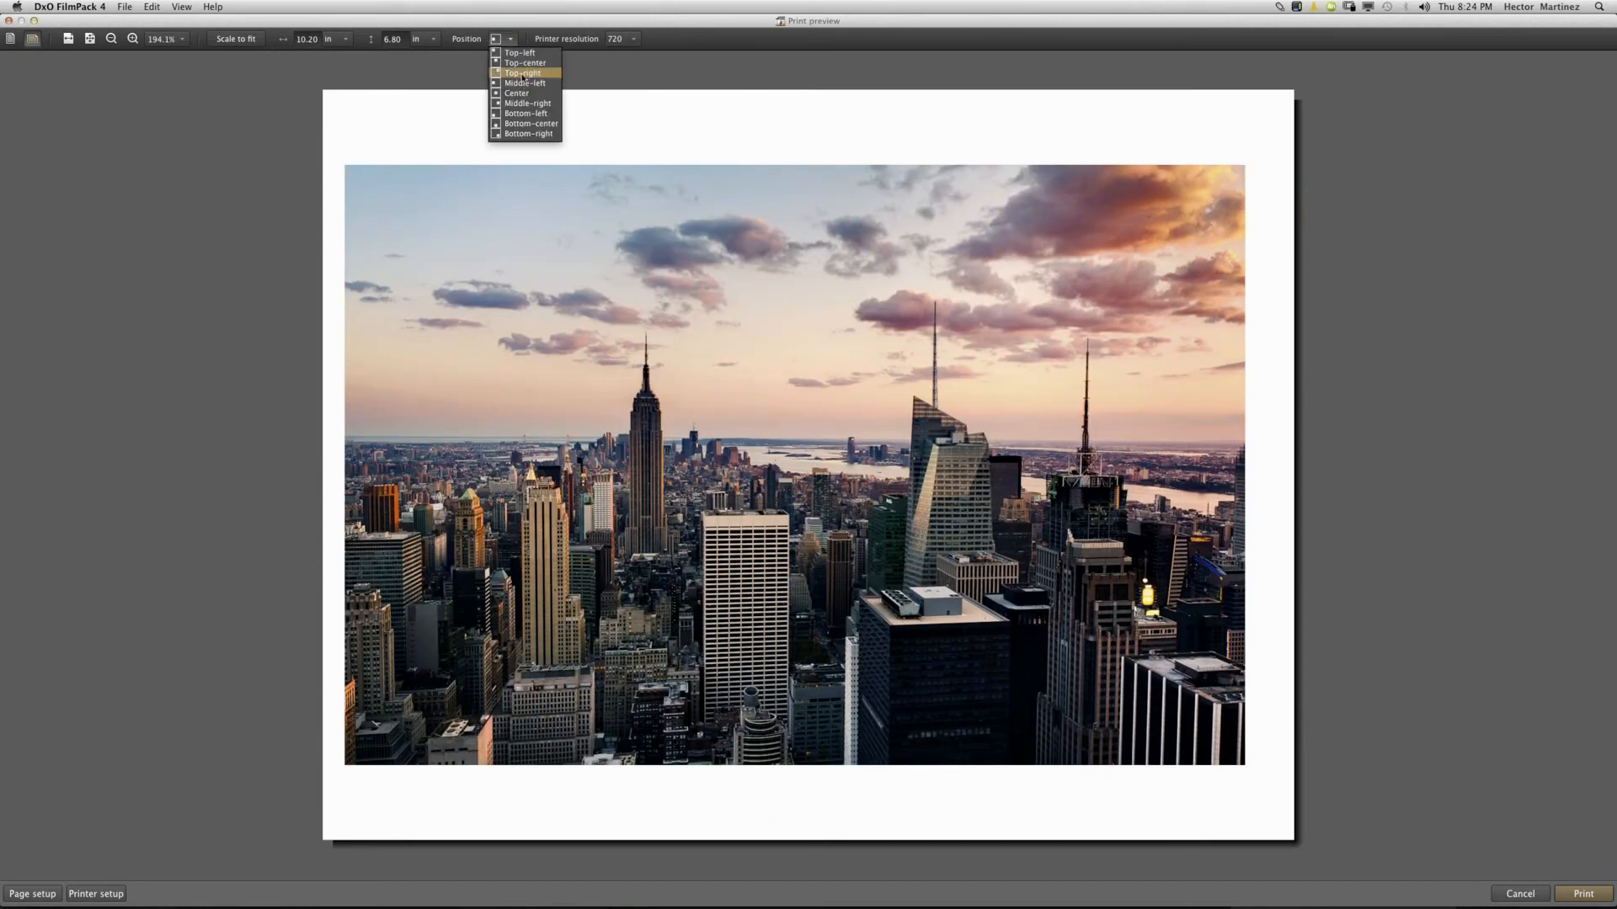
click(508, 63)
click(510, 39)
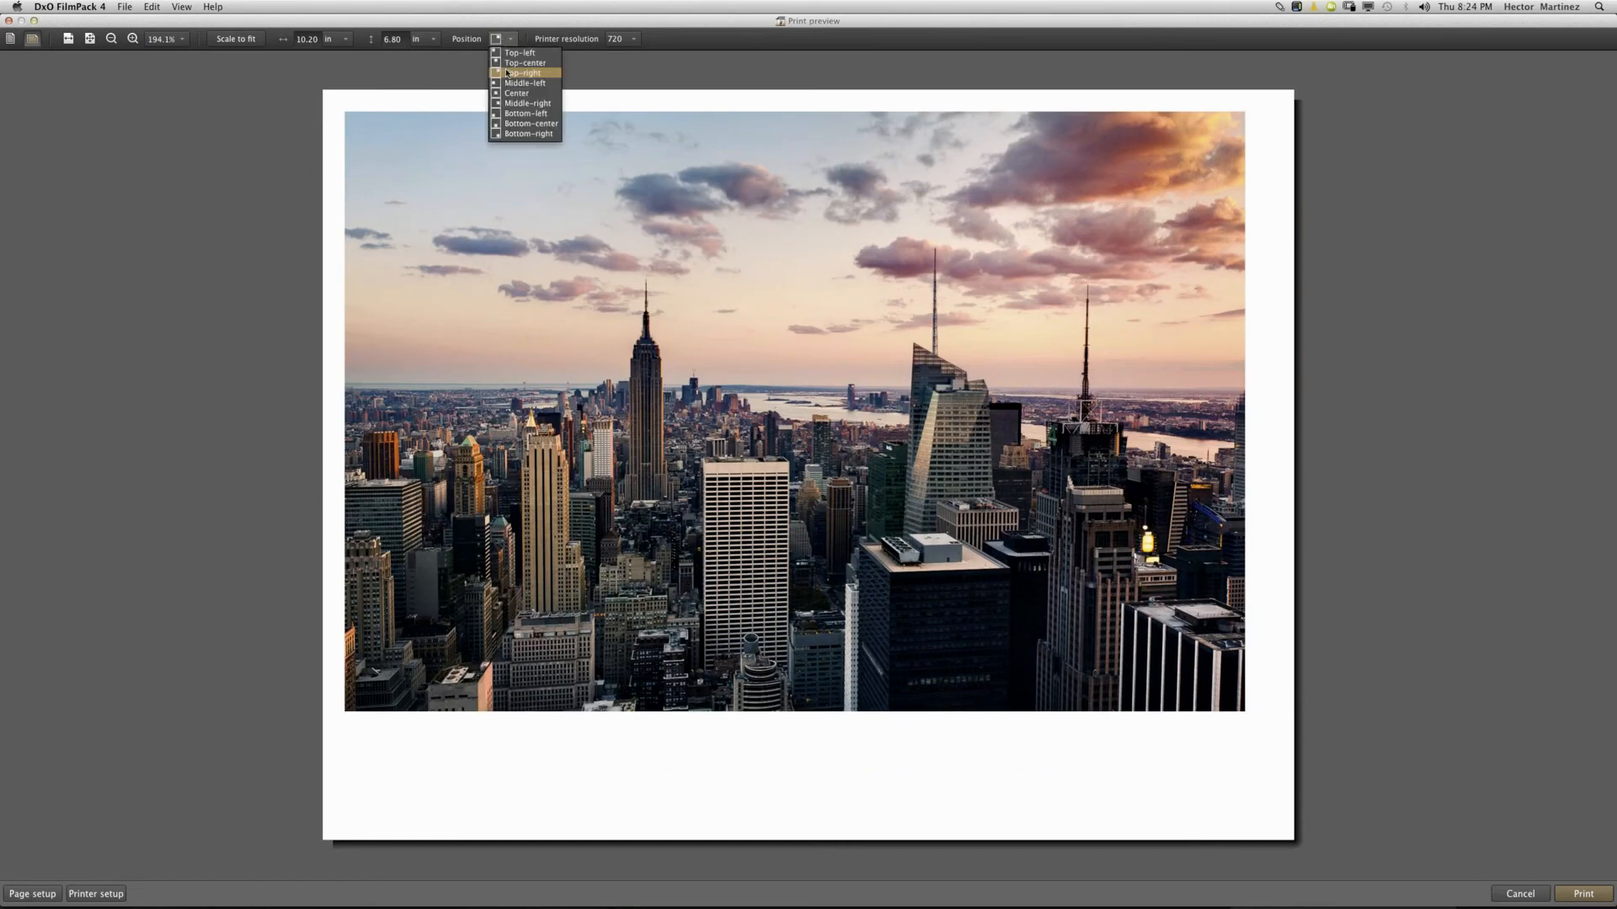
click(515, 133)
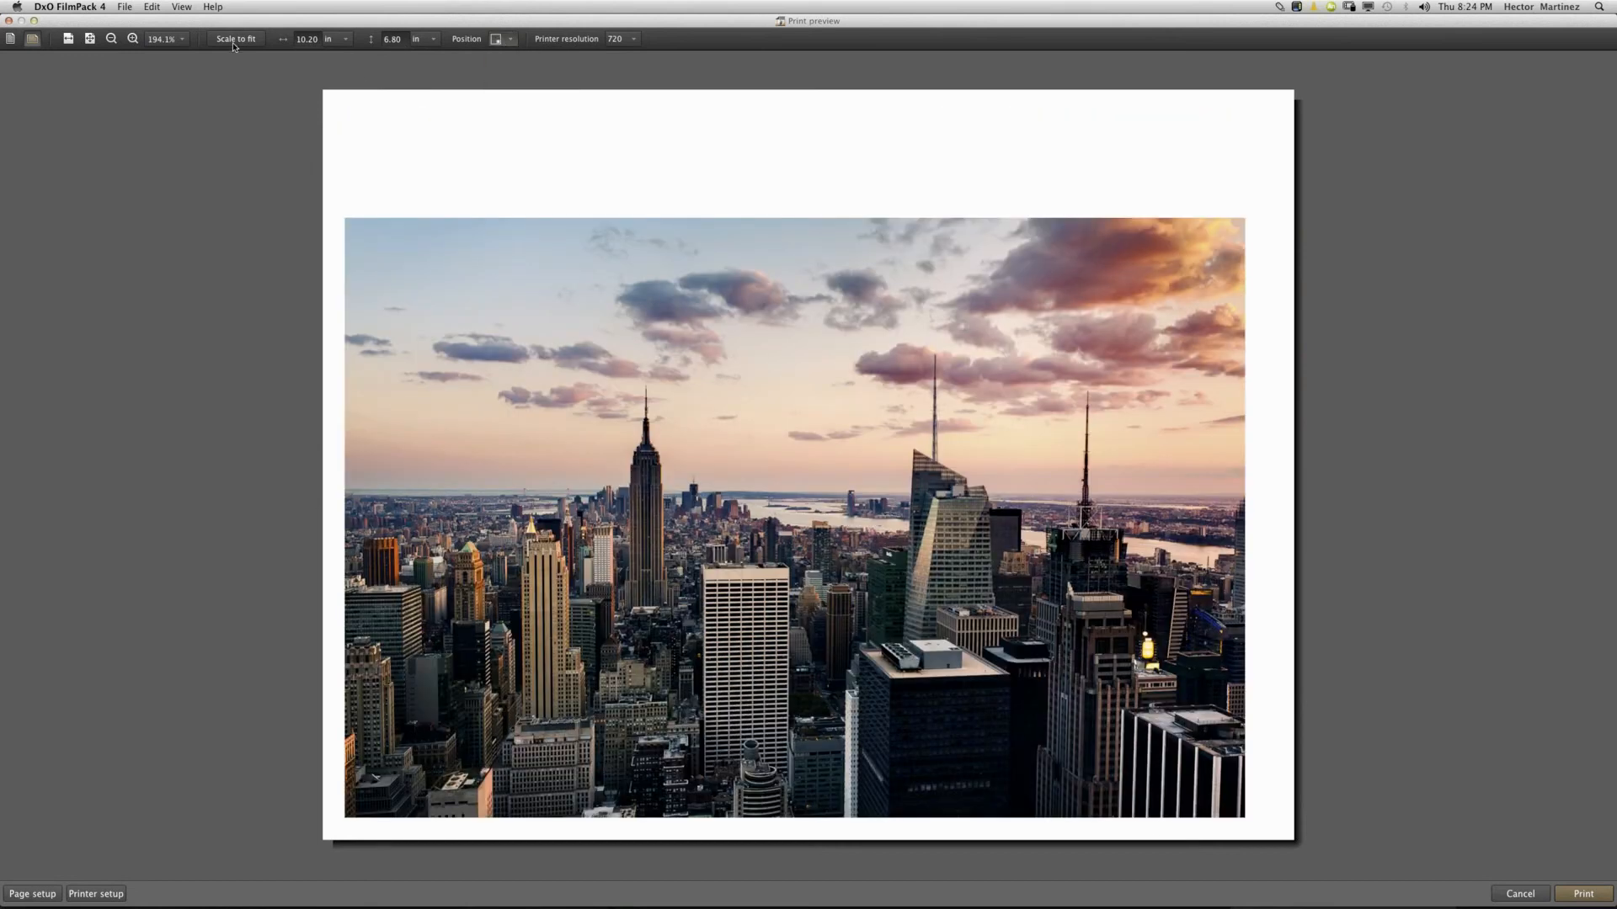
Scale the image to fit the print page and set its position to Center.
click(243, 44)
click(509, 39)
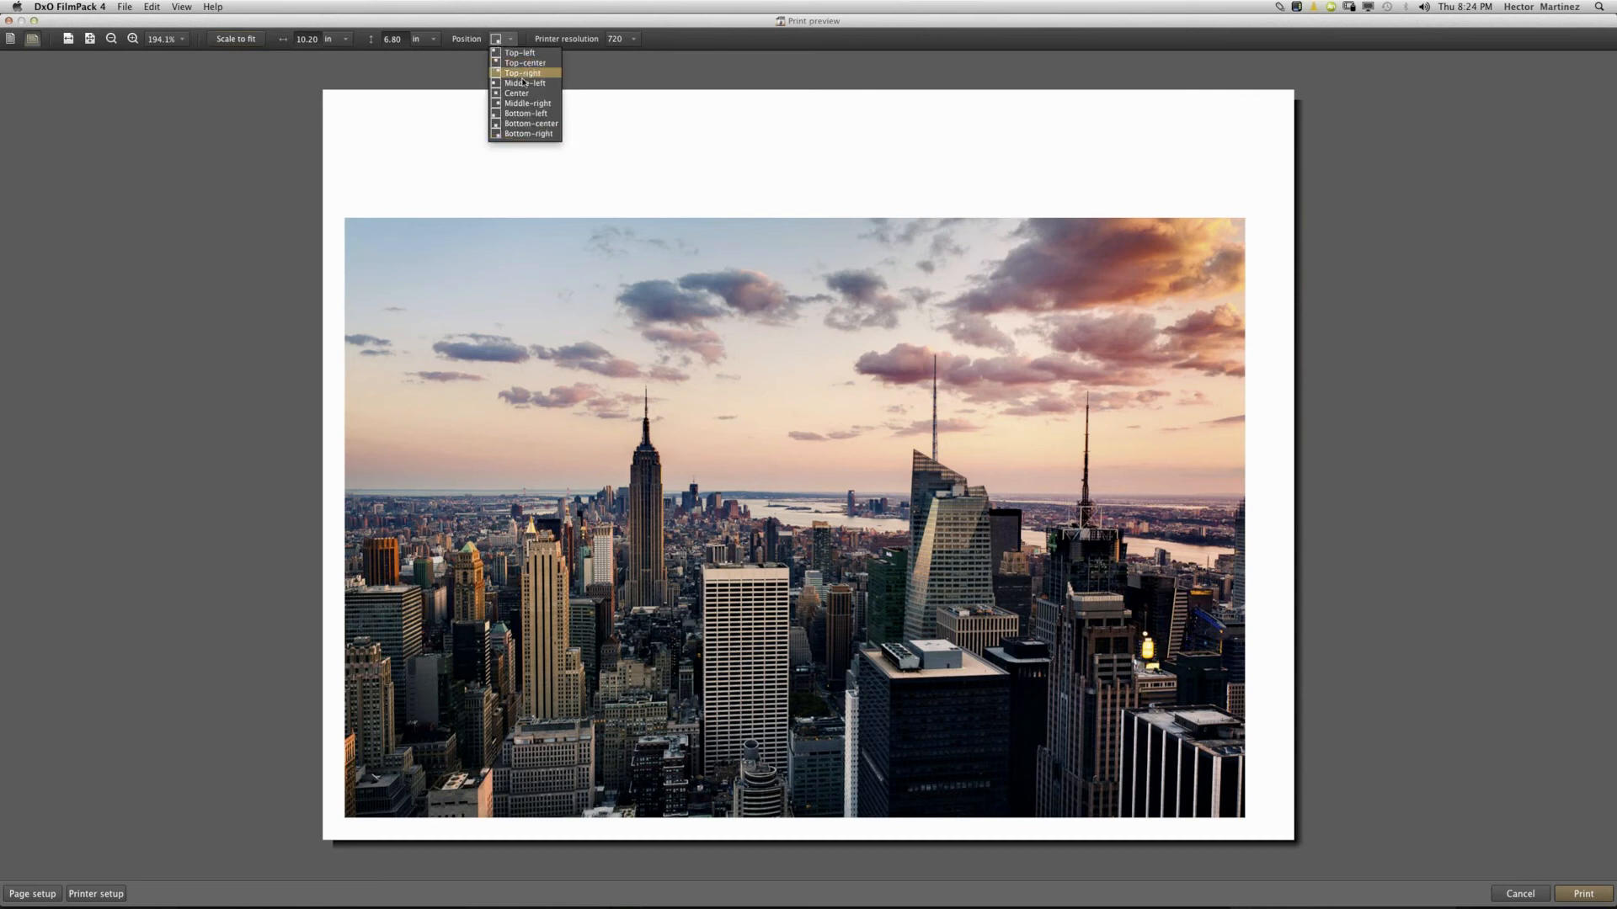
click(522, 93)
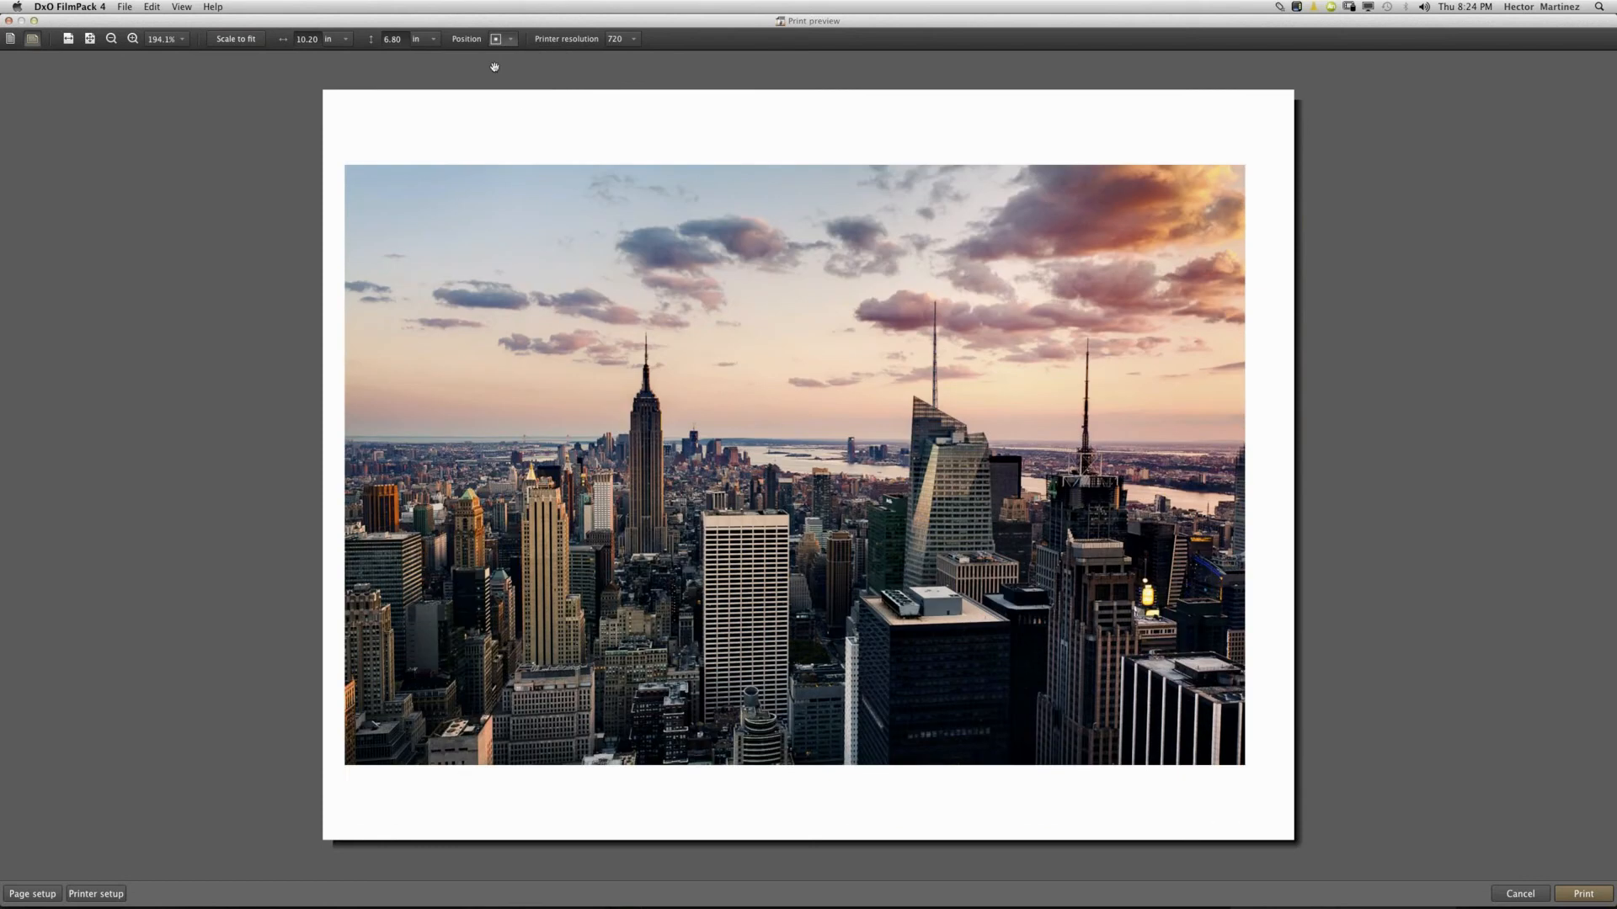
Switch the print page to portrait orientation and back to landscape.
click(91, 41)
click(14, 44)
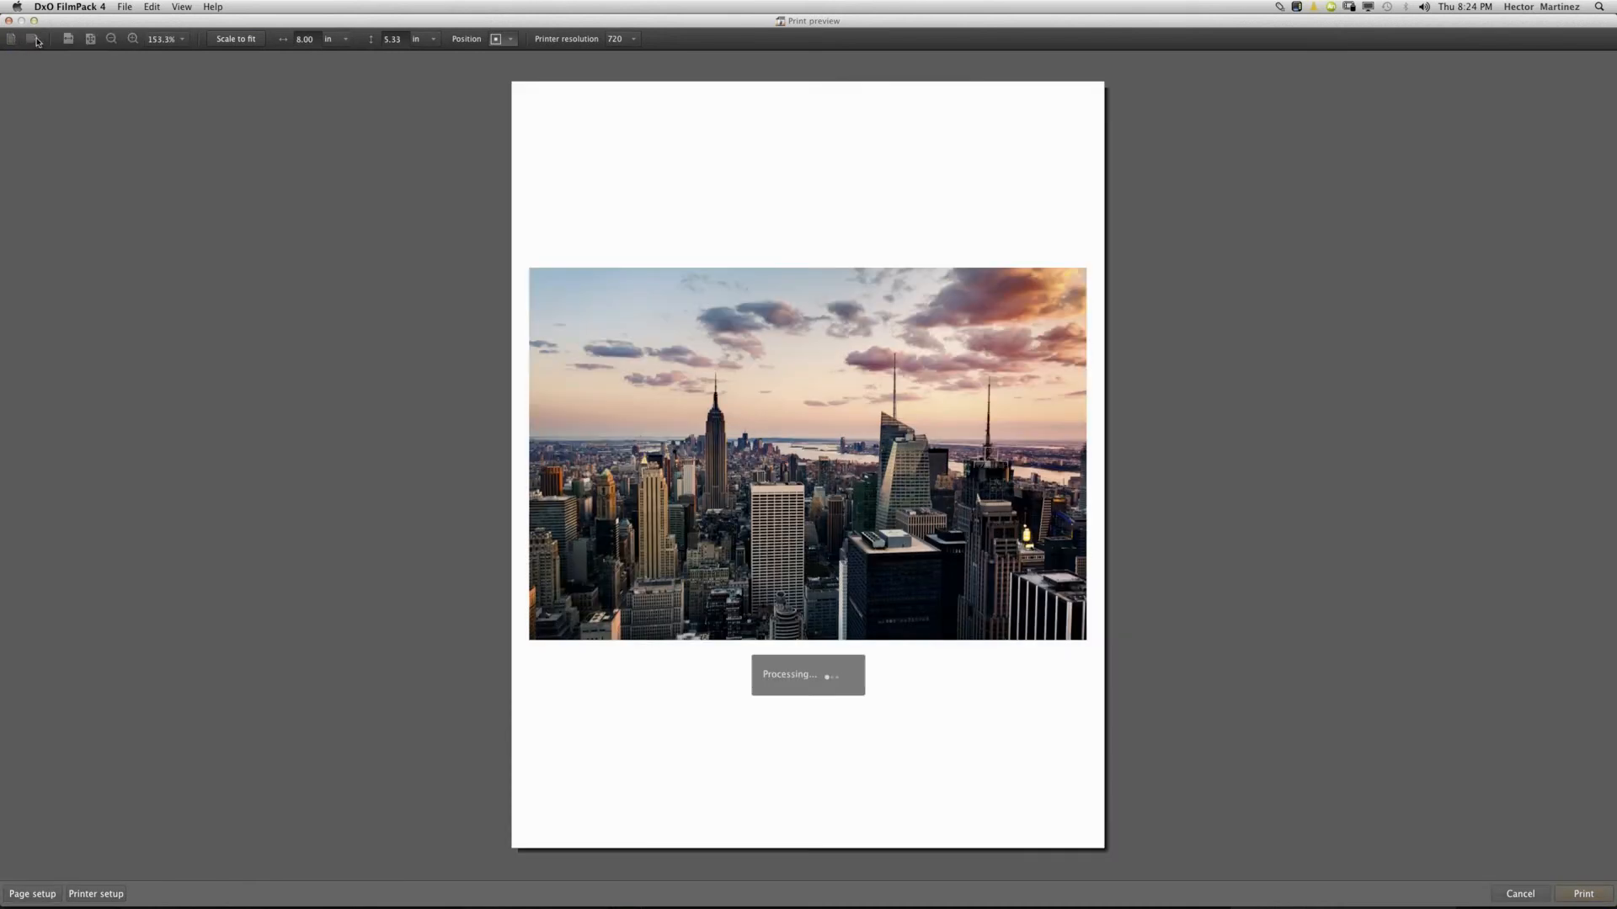
click(33, 41)
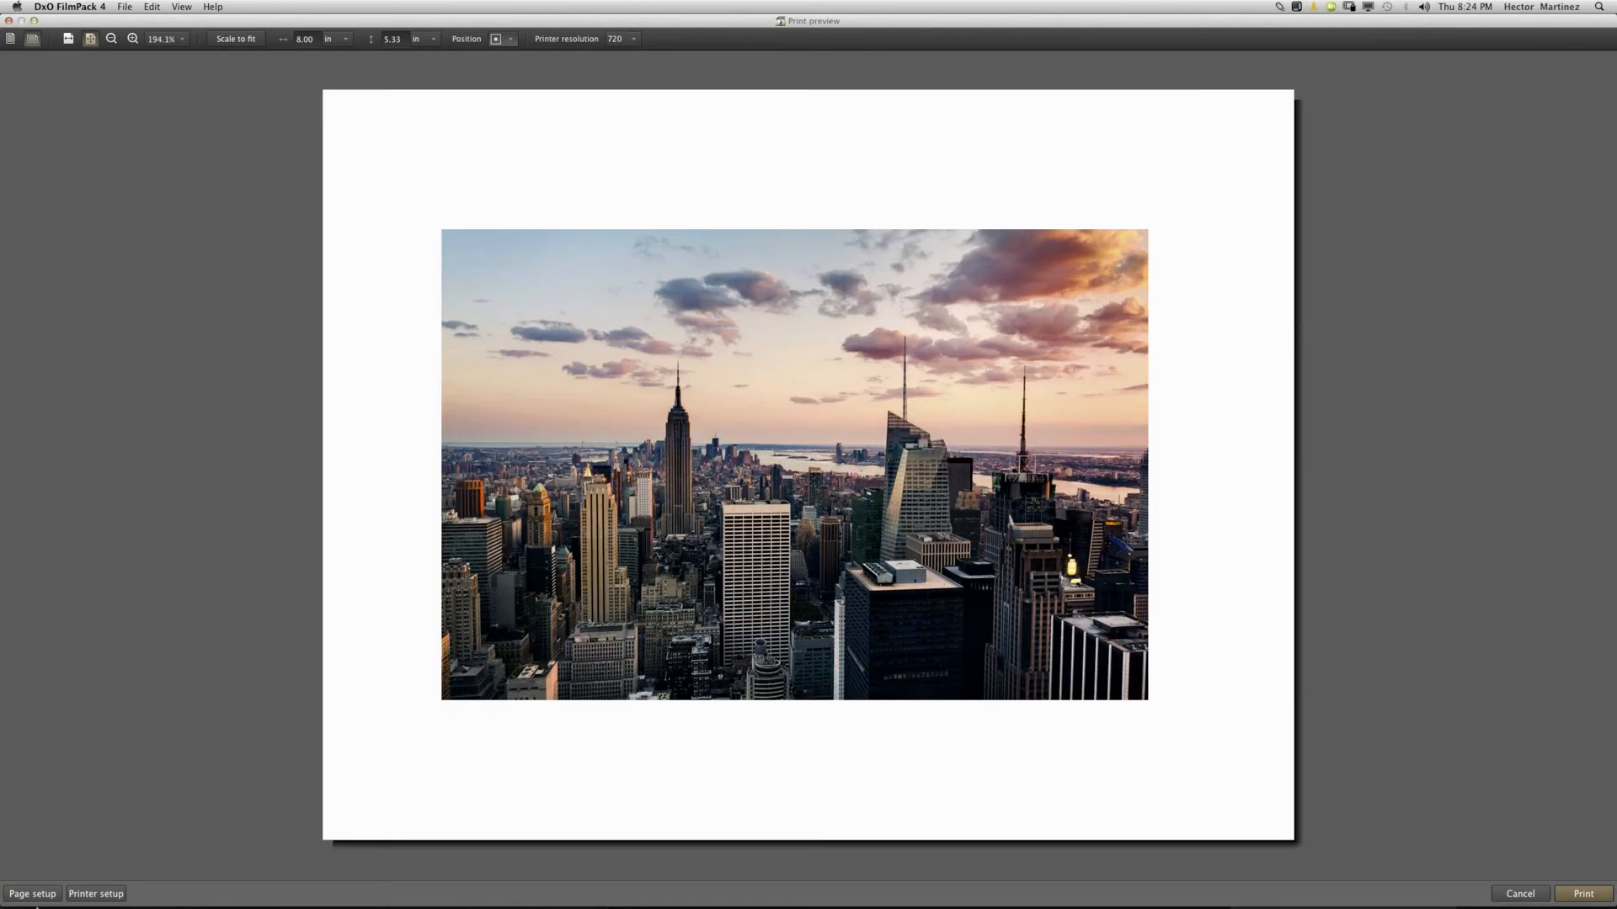
Look at the page setup and printer setup options, and leave the print preview without printing.
click(34, 894)
click(24, 898)
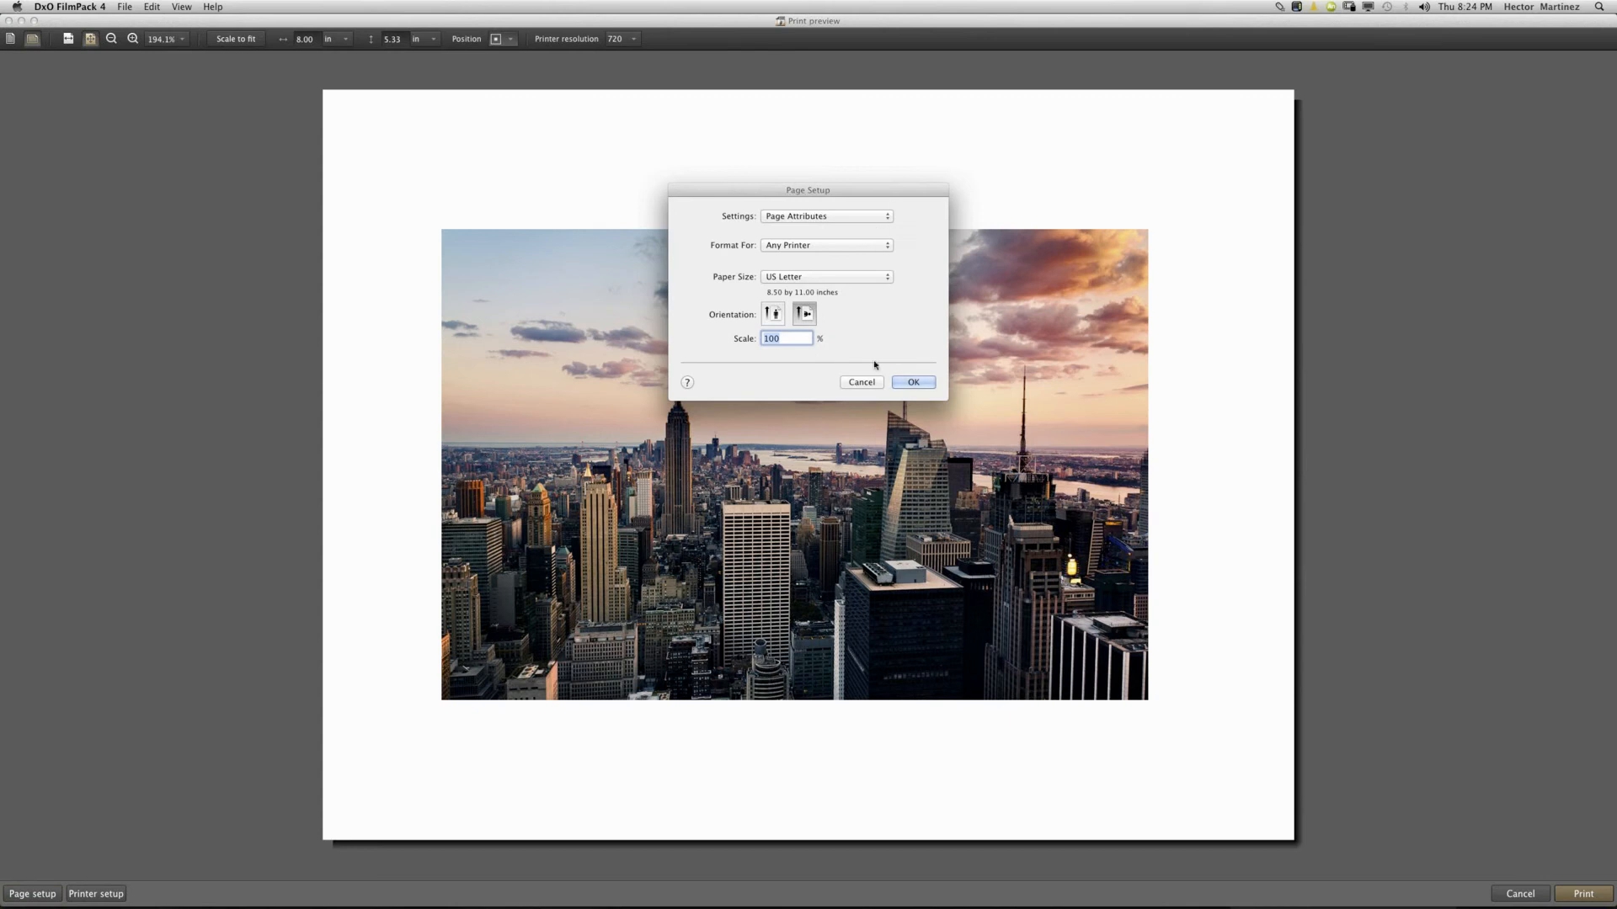
click(861, 383)
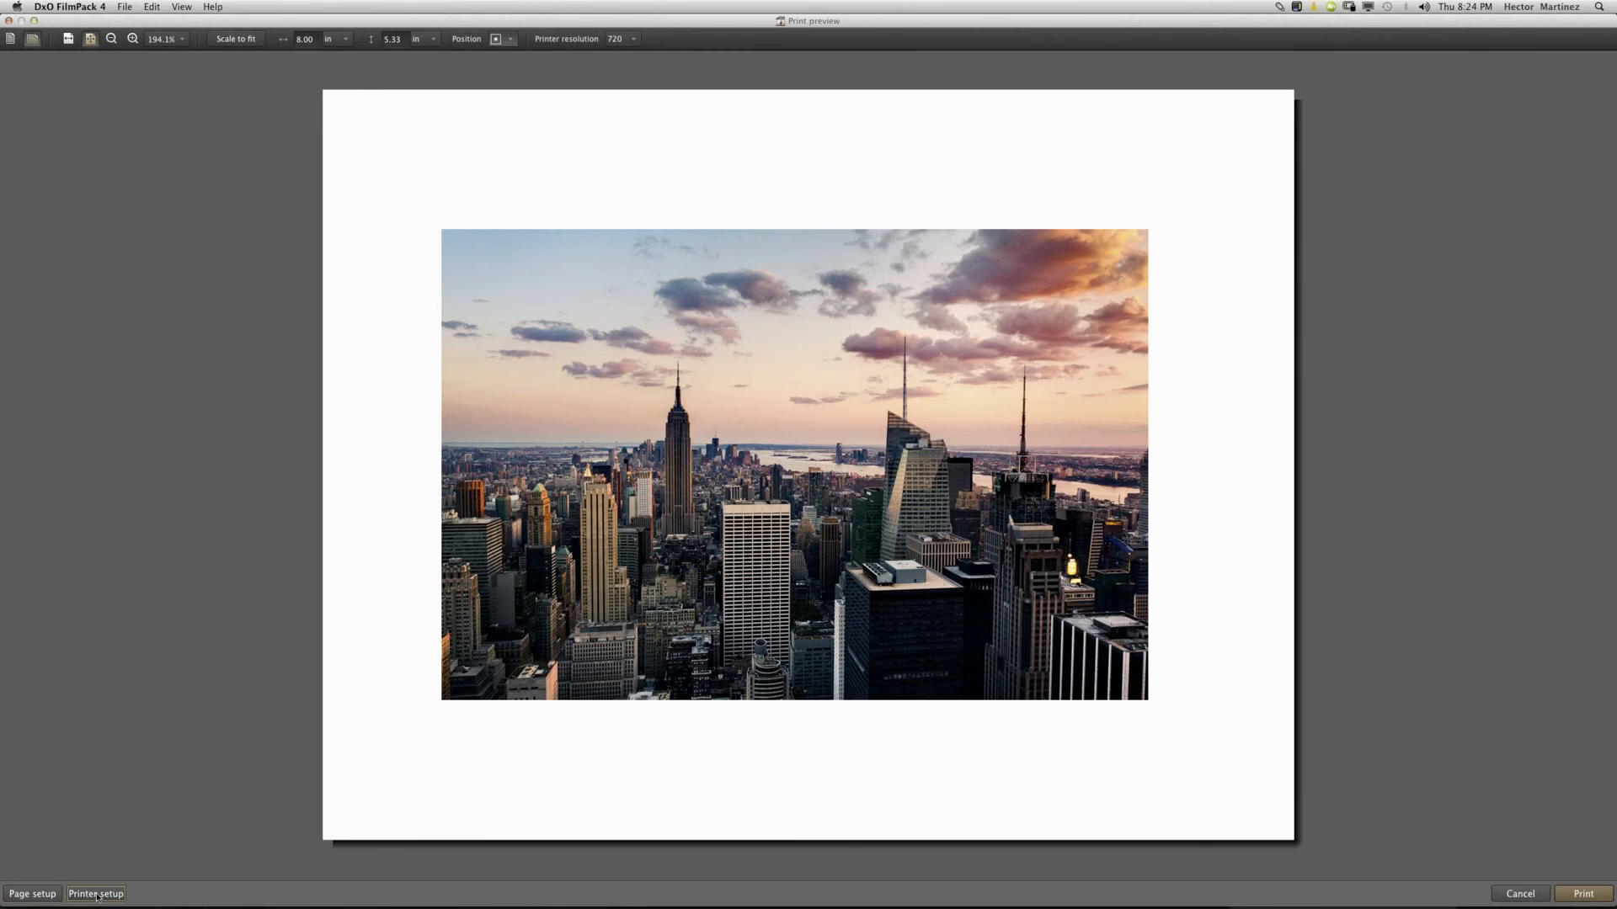
click(98, 895)
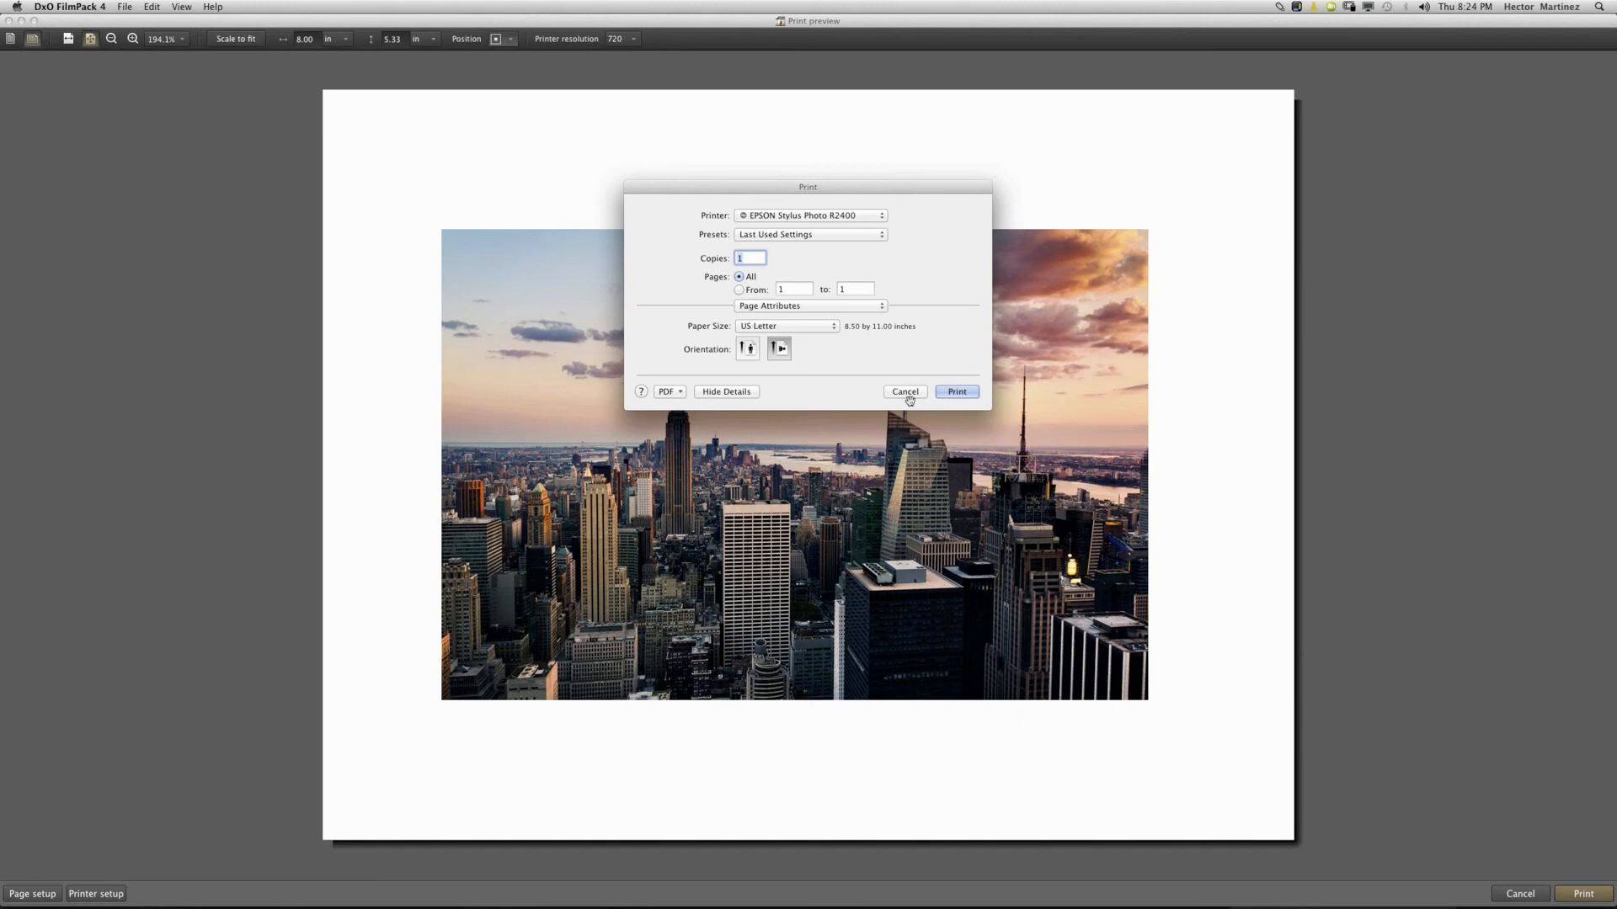
click(905, 392)
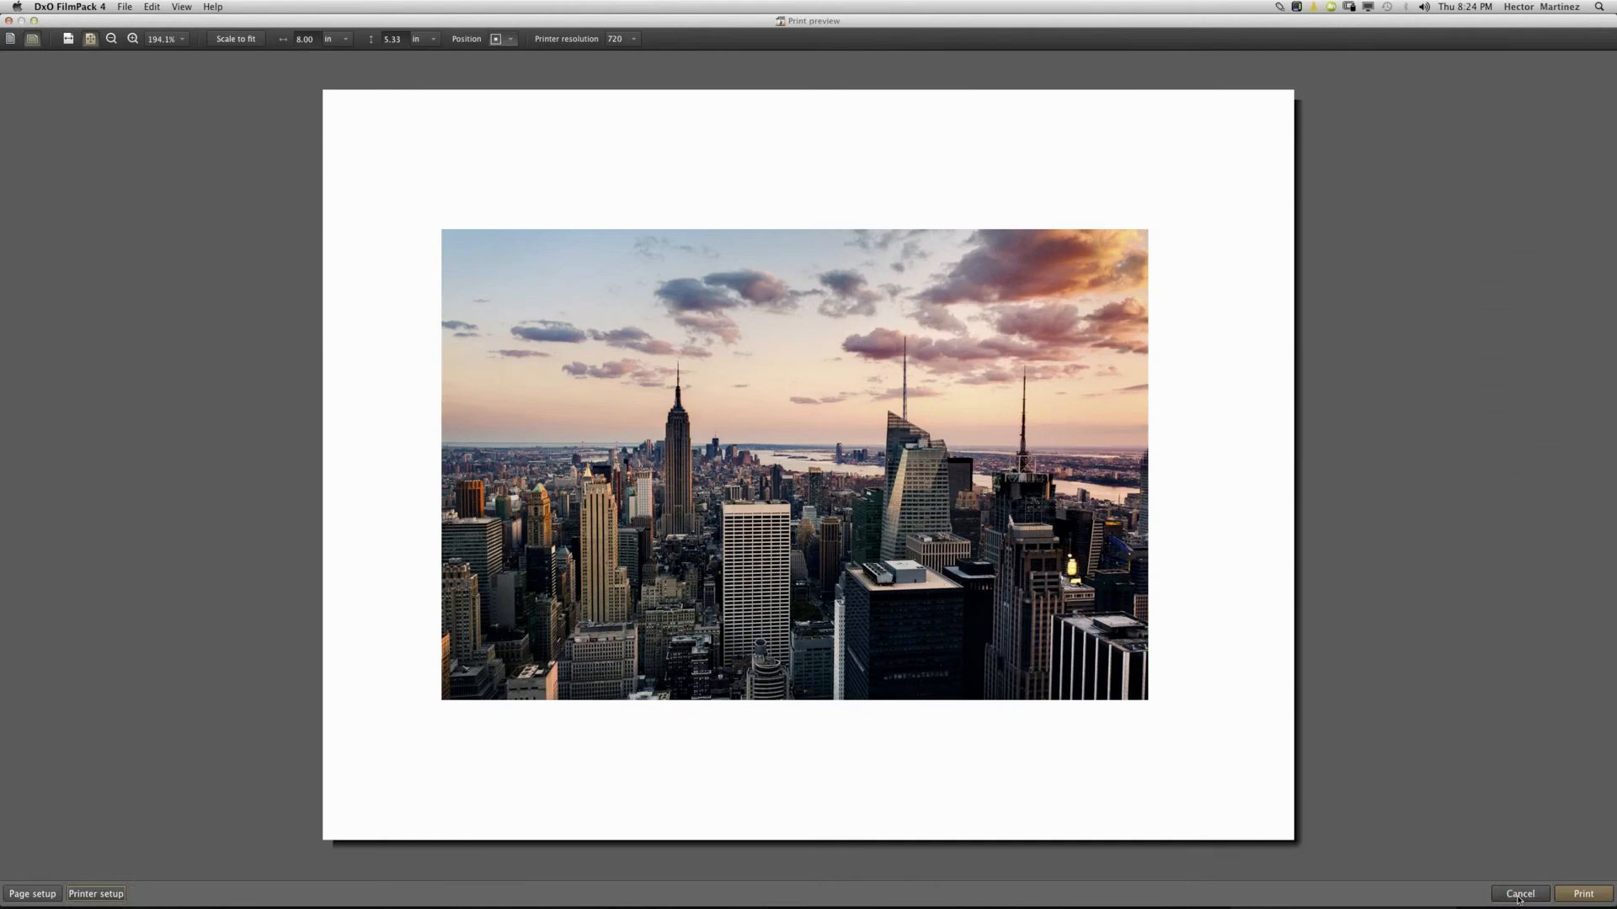
click(1521, 894)
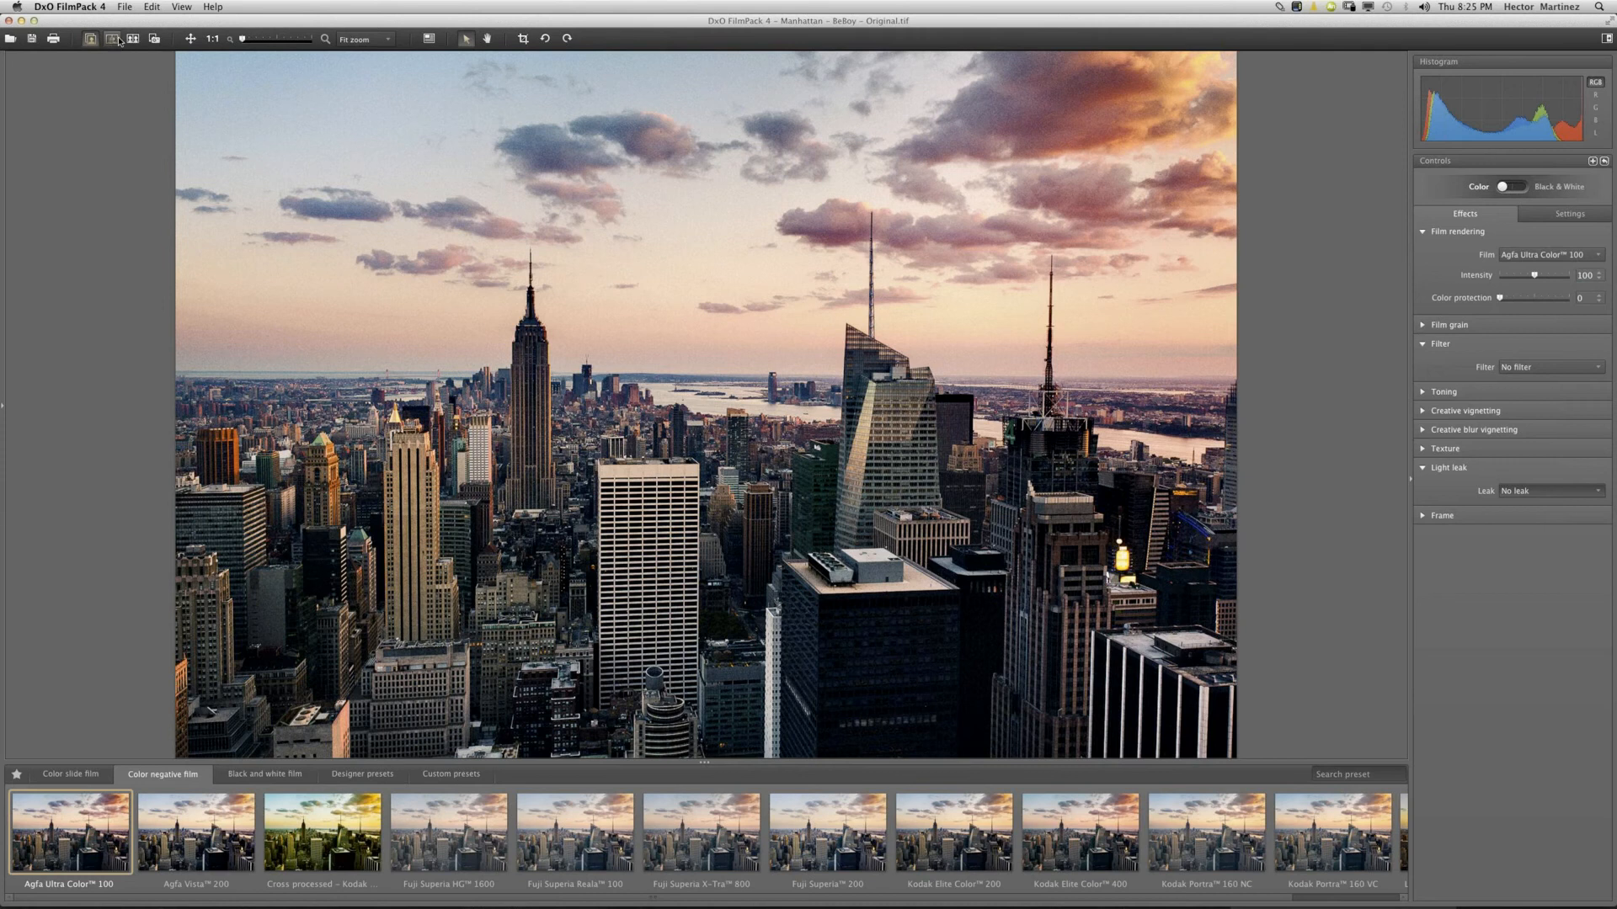
Compare the "Nicee..." snapshot with the current image in split view, moving the divider and switching it to horizontal and back to vertical.
click(119, 40)
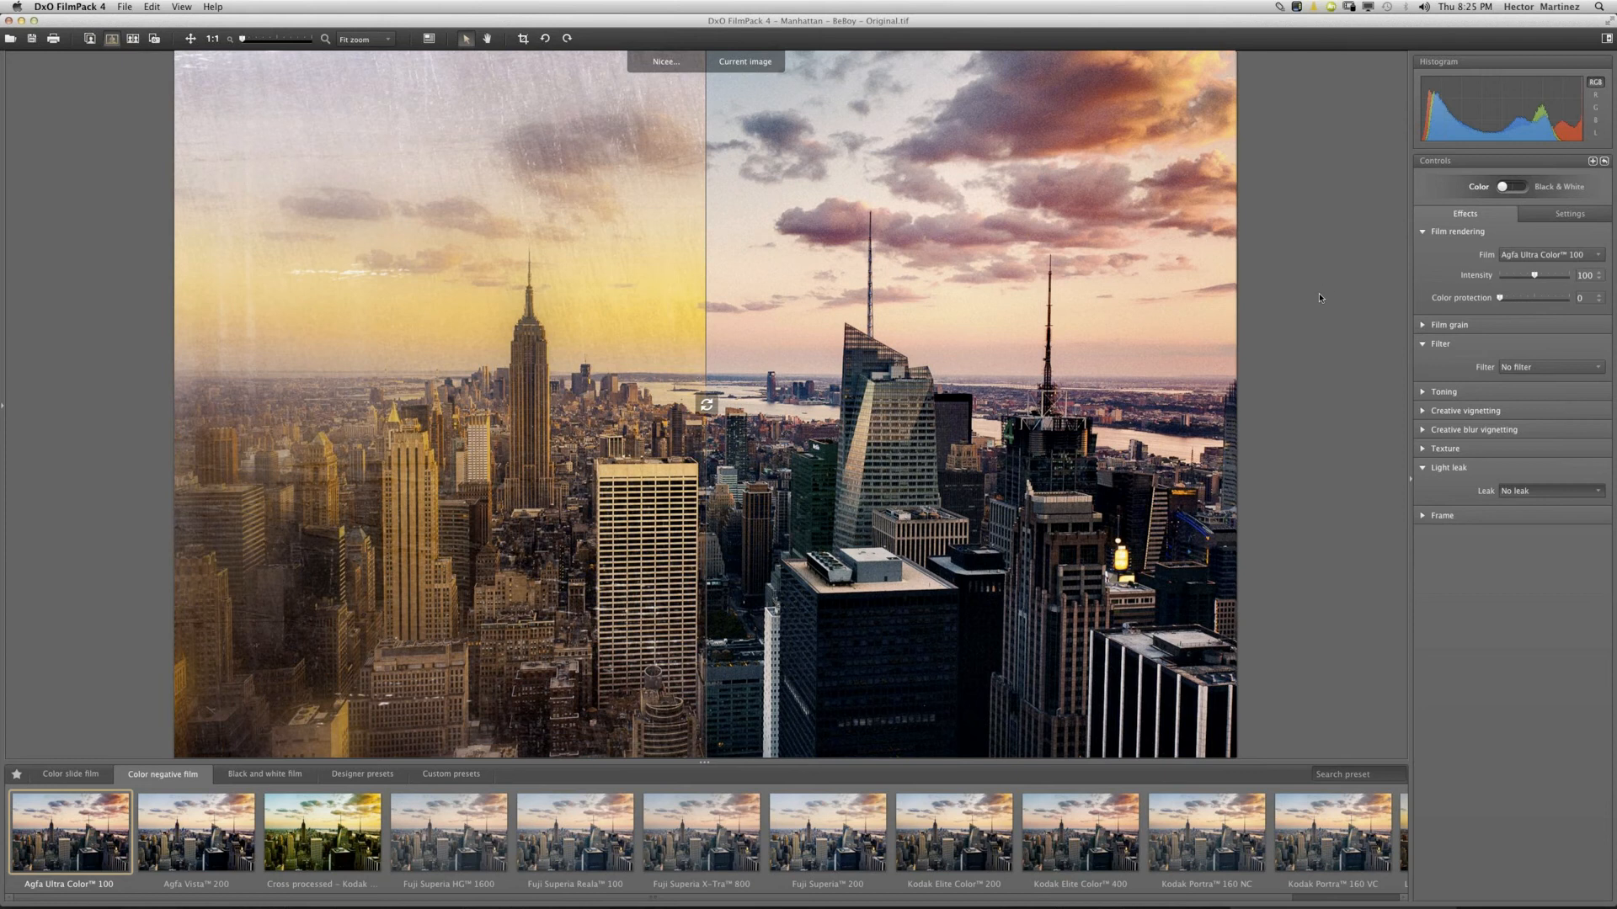
click(706, 361)
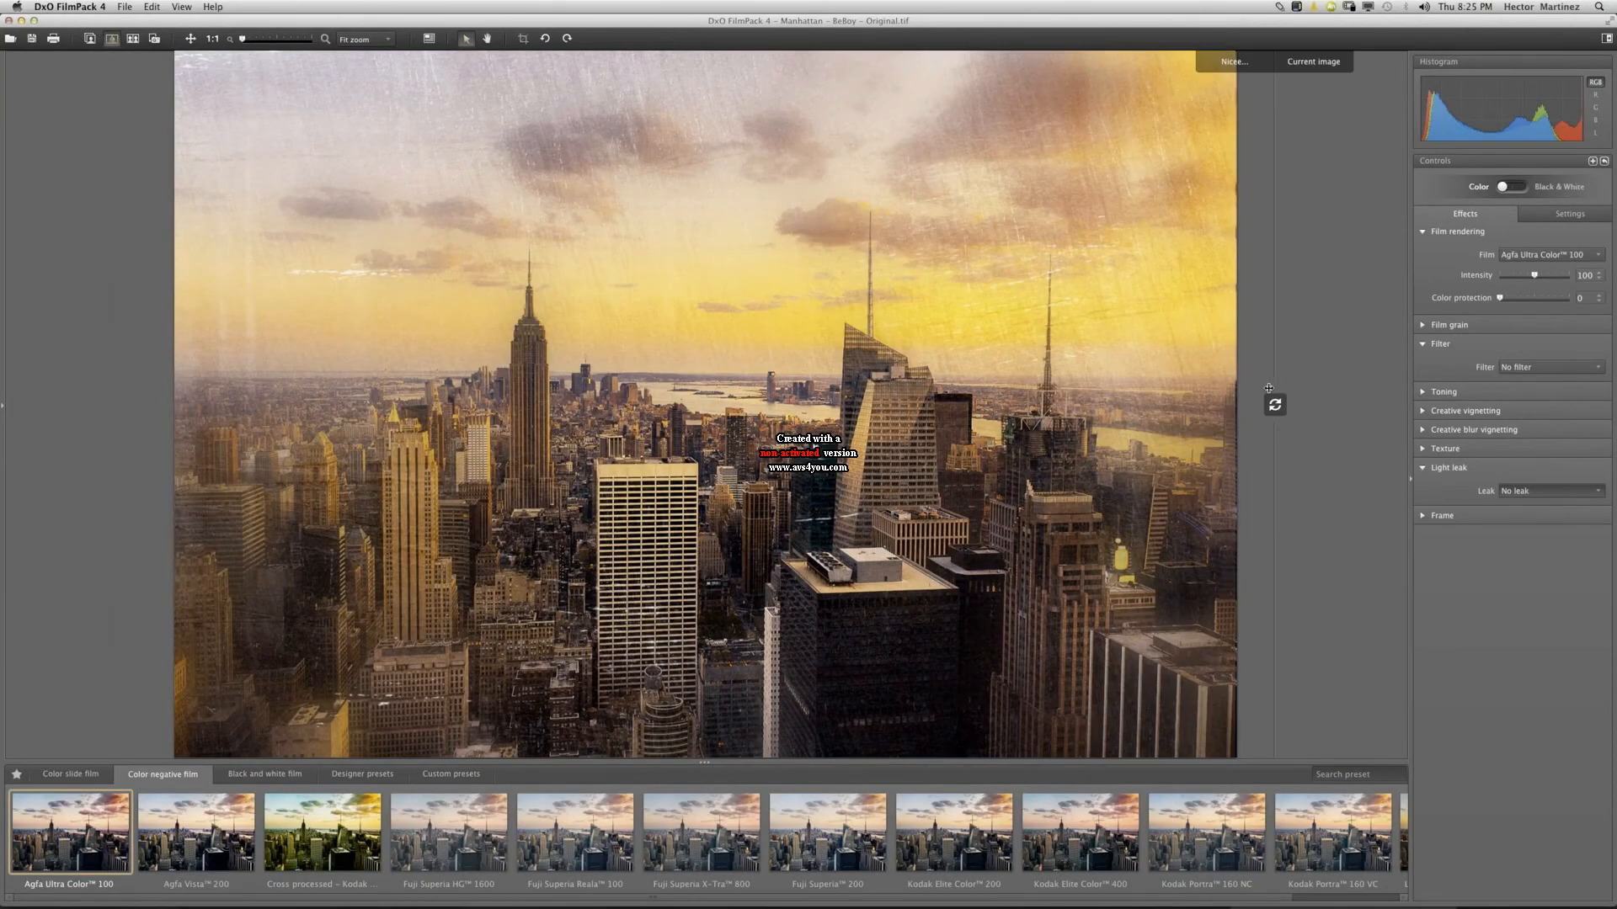
drag(1273, 389, 238, 378)
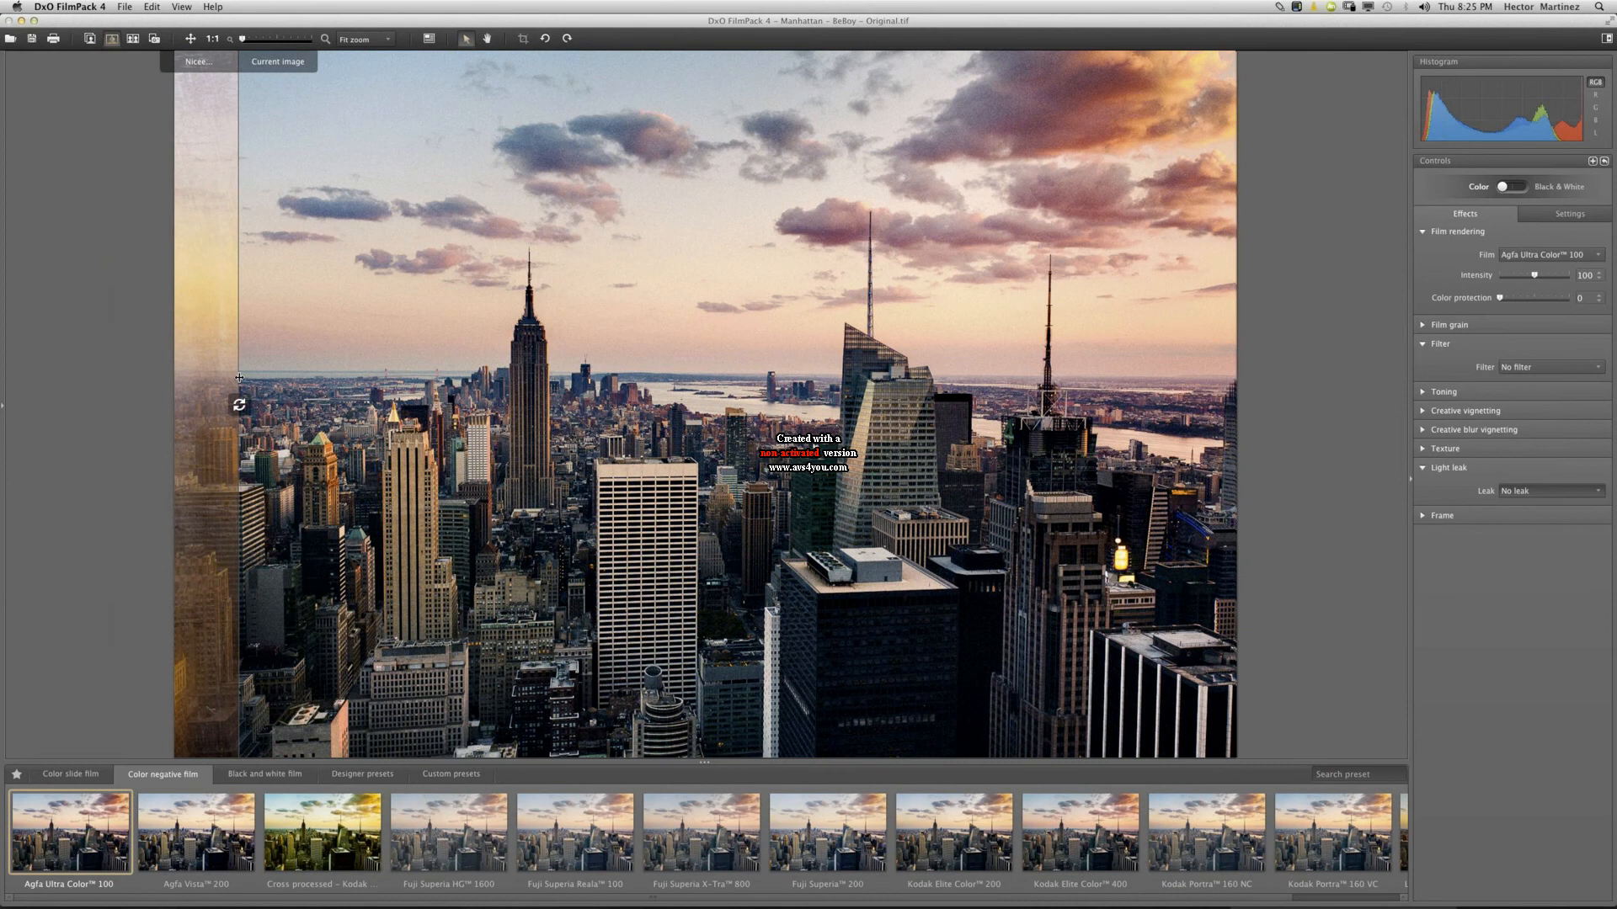
drag(686, 388, 998, 406)
drag(550, 409, 791, 412)
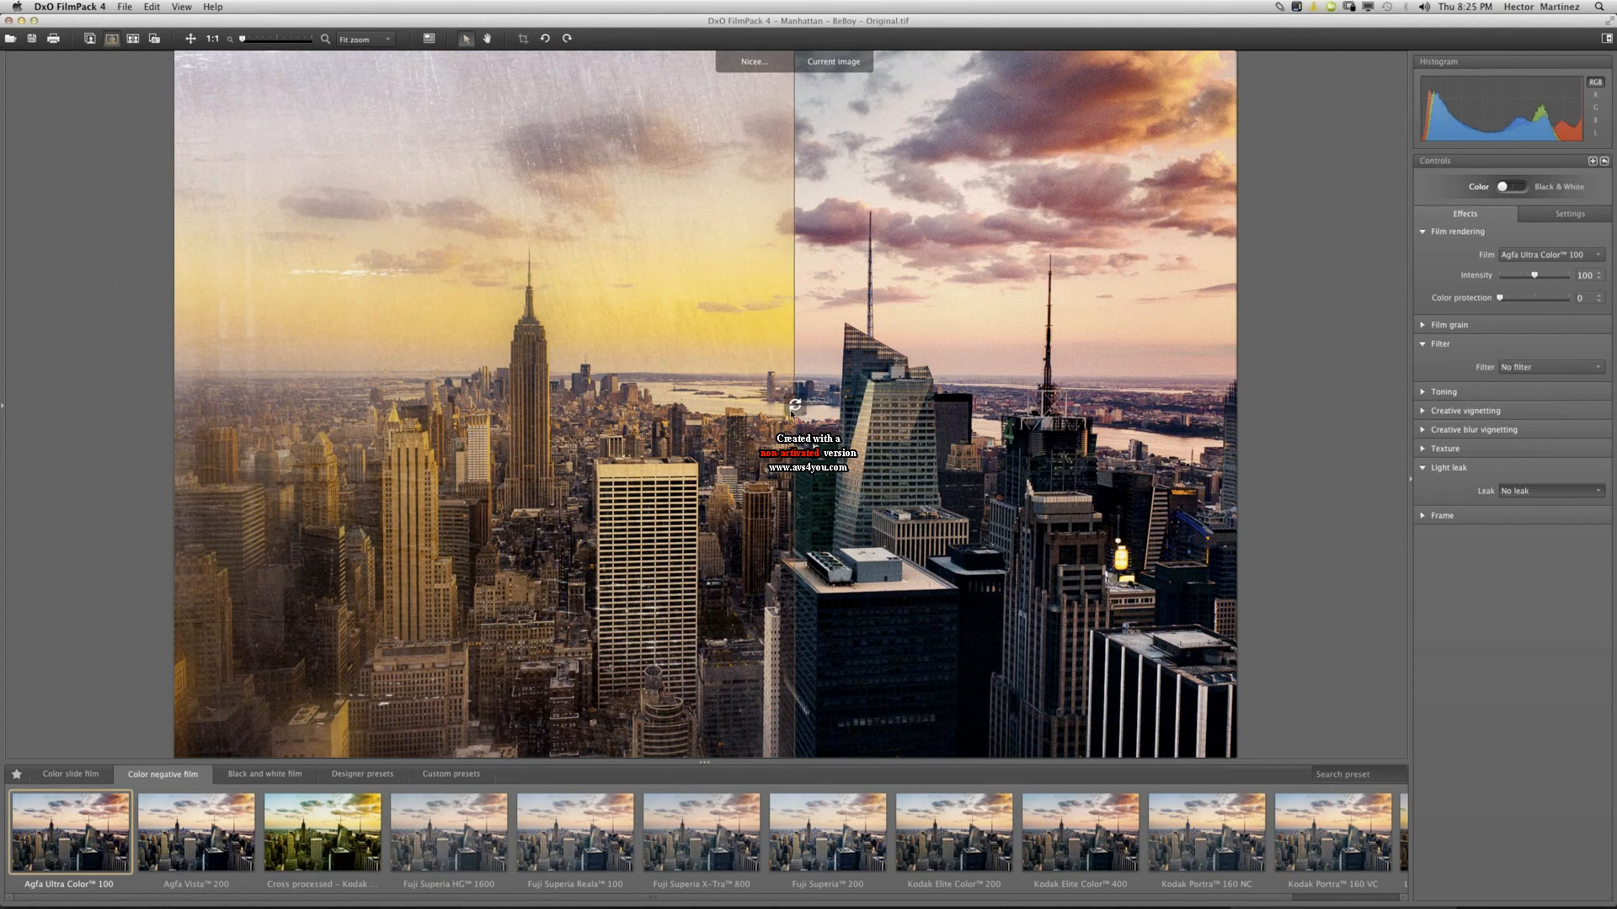
click(795, 406)
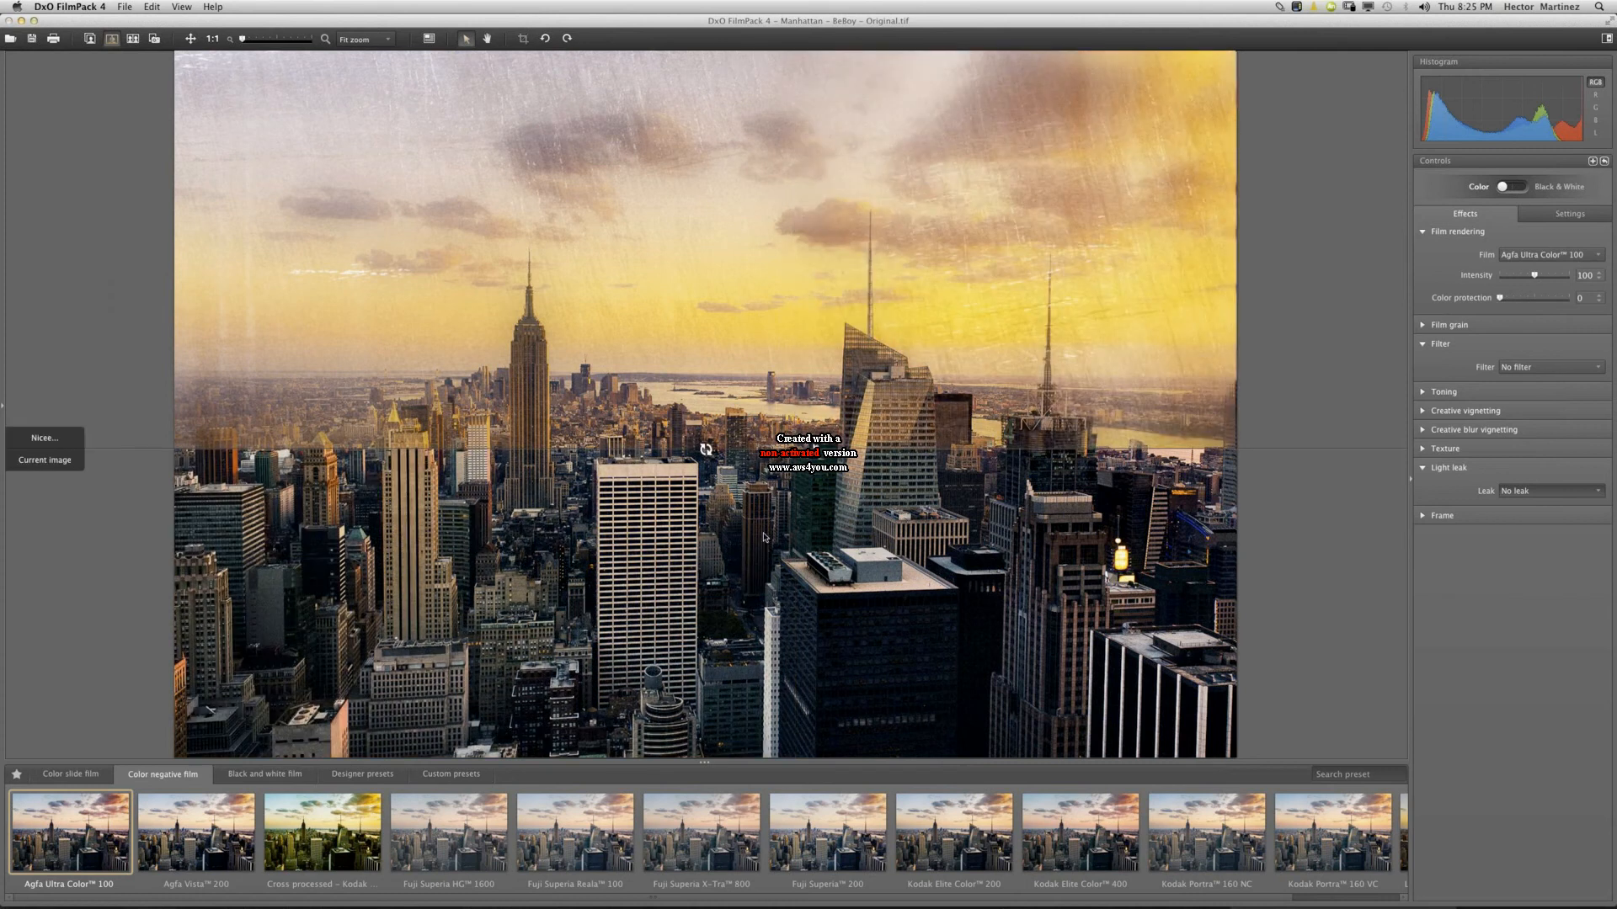
click(706, 449)
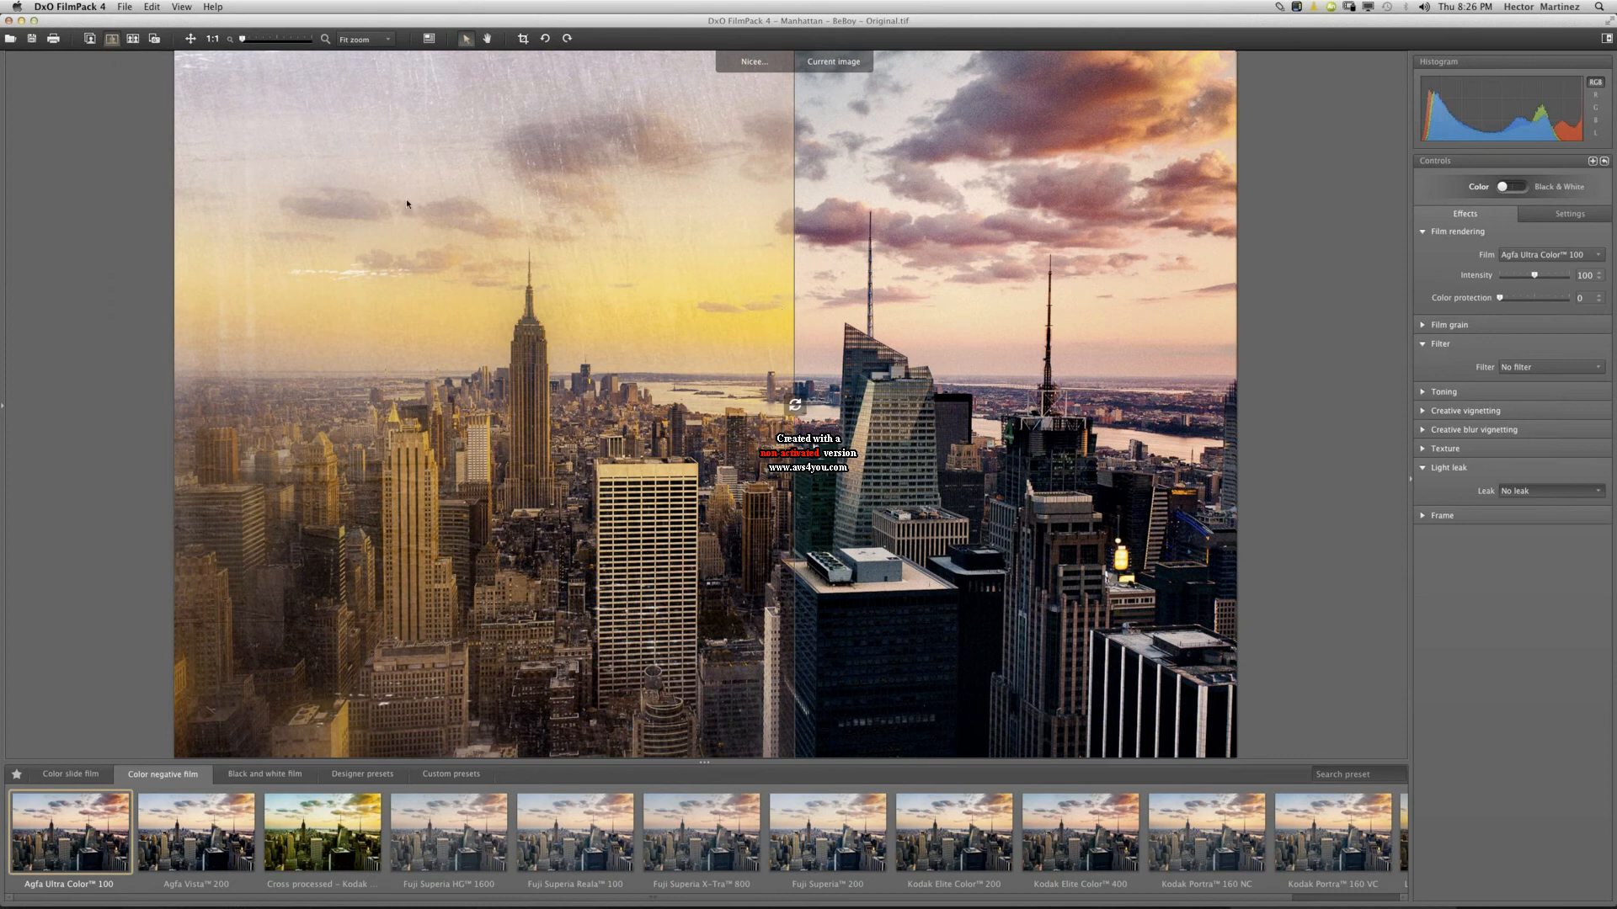
Compare the "Nicee..." snapshot and the current image as two full images, alternating between stacked and side-by-side layouts.
click(133, 39)
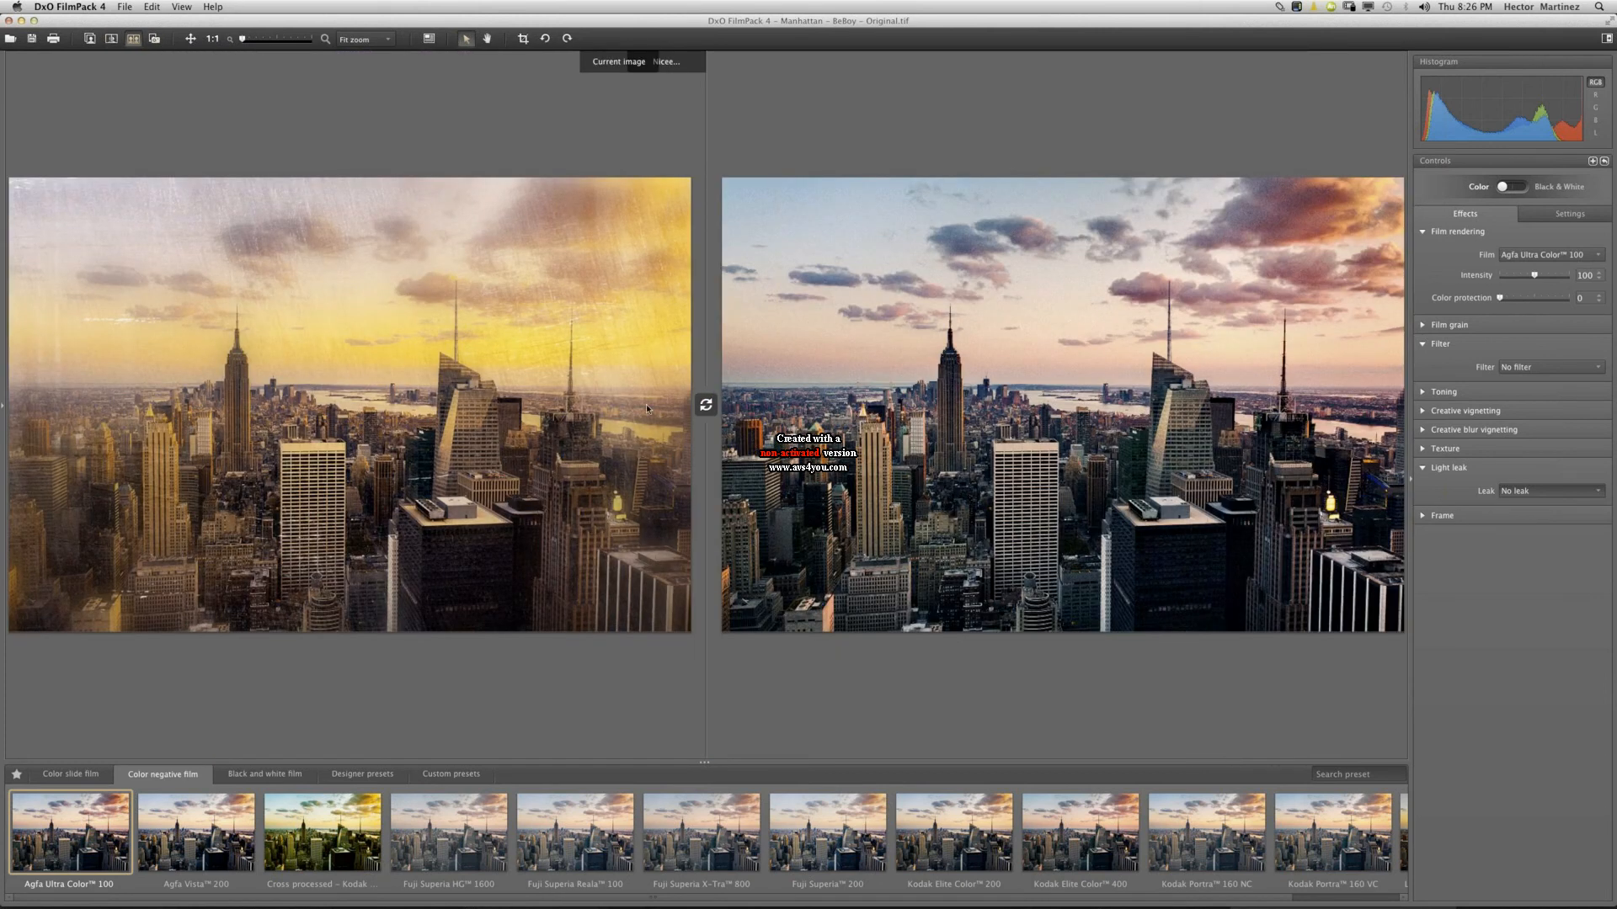
click(706, 407)
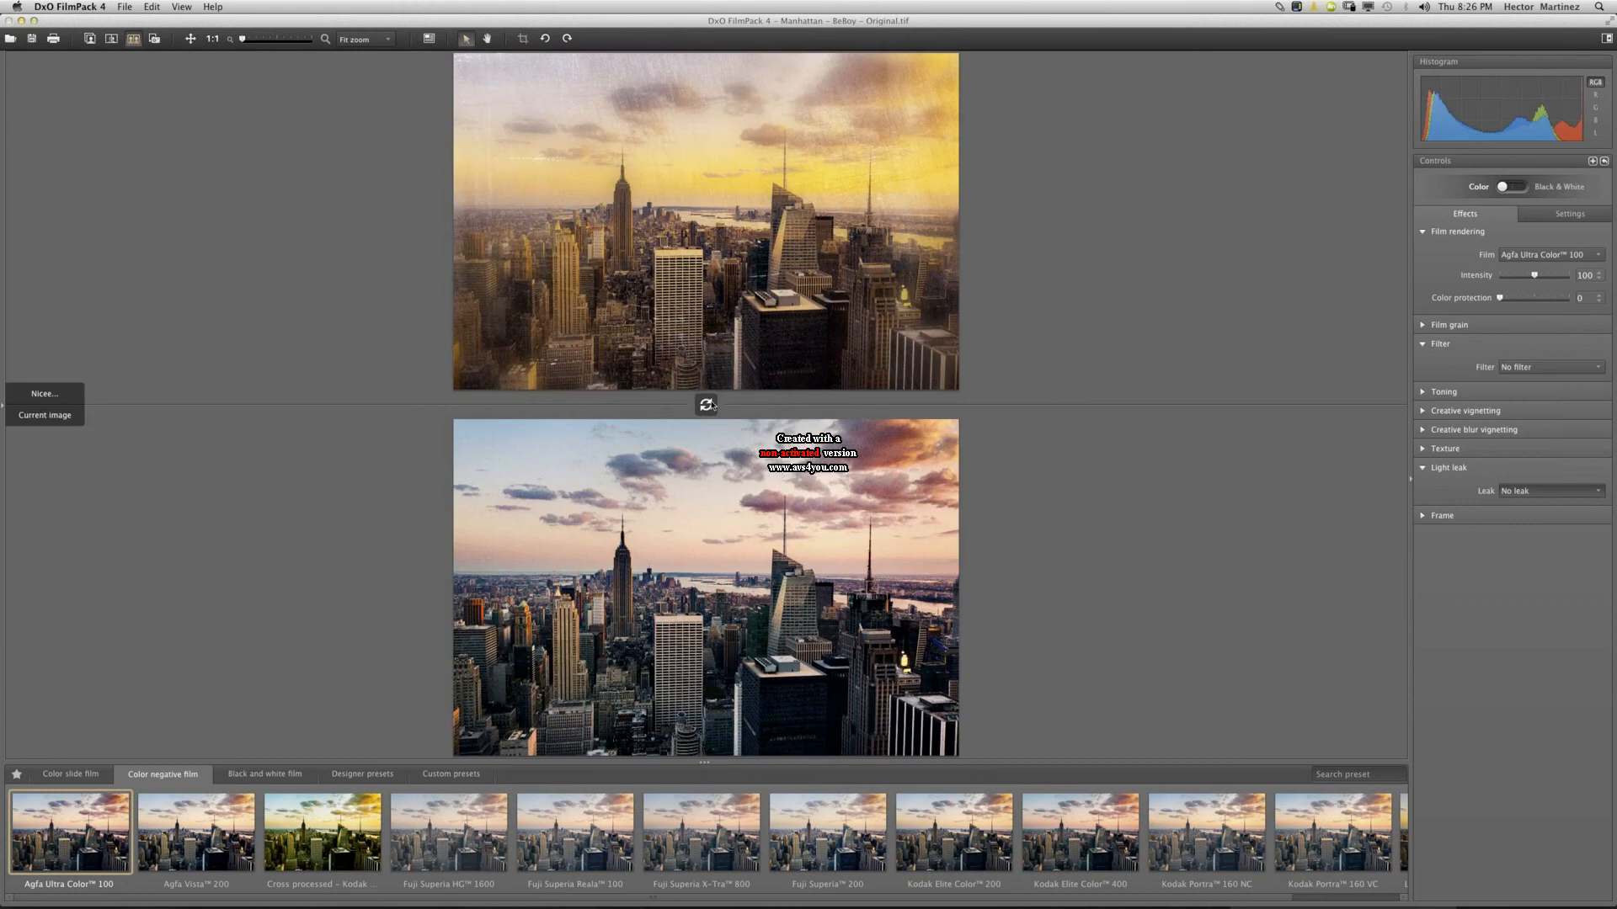
click(712, 407)
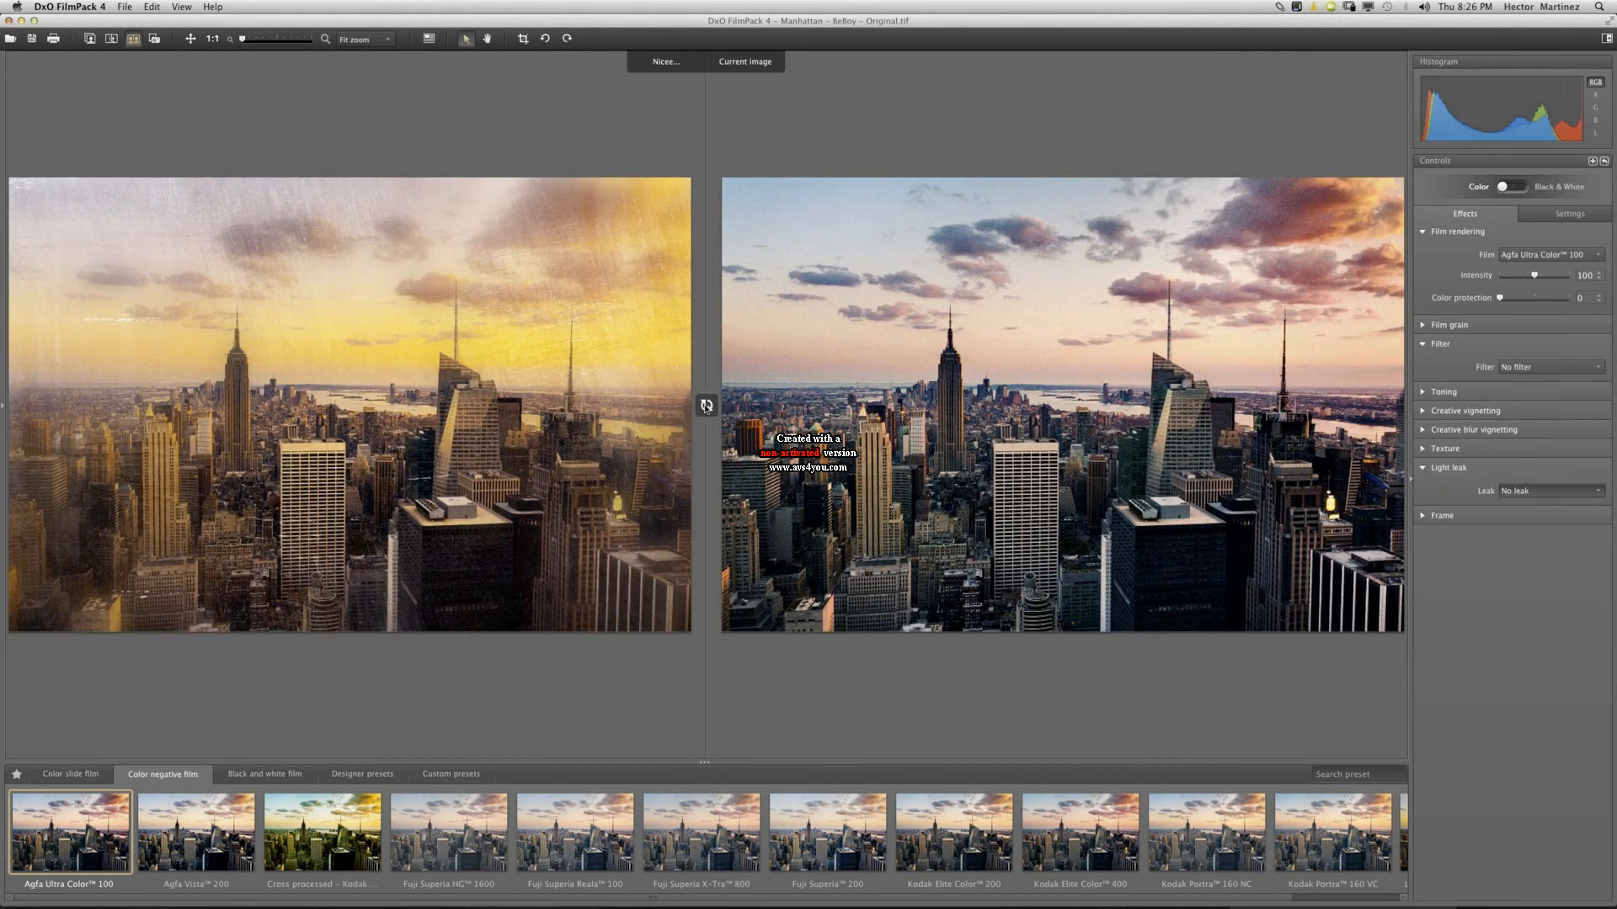
click(707, 407)
click(708, 407)
click(706, 405)
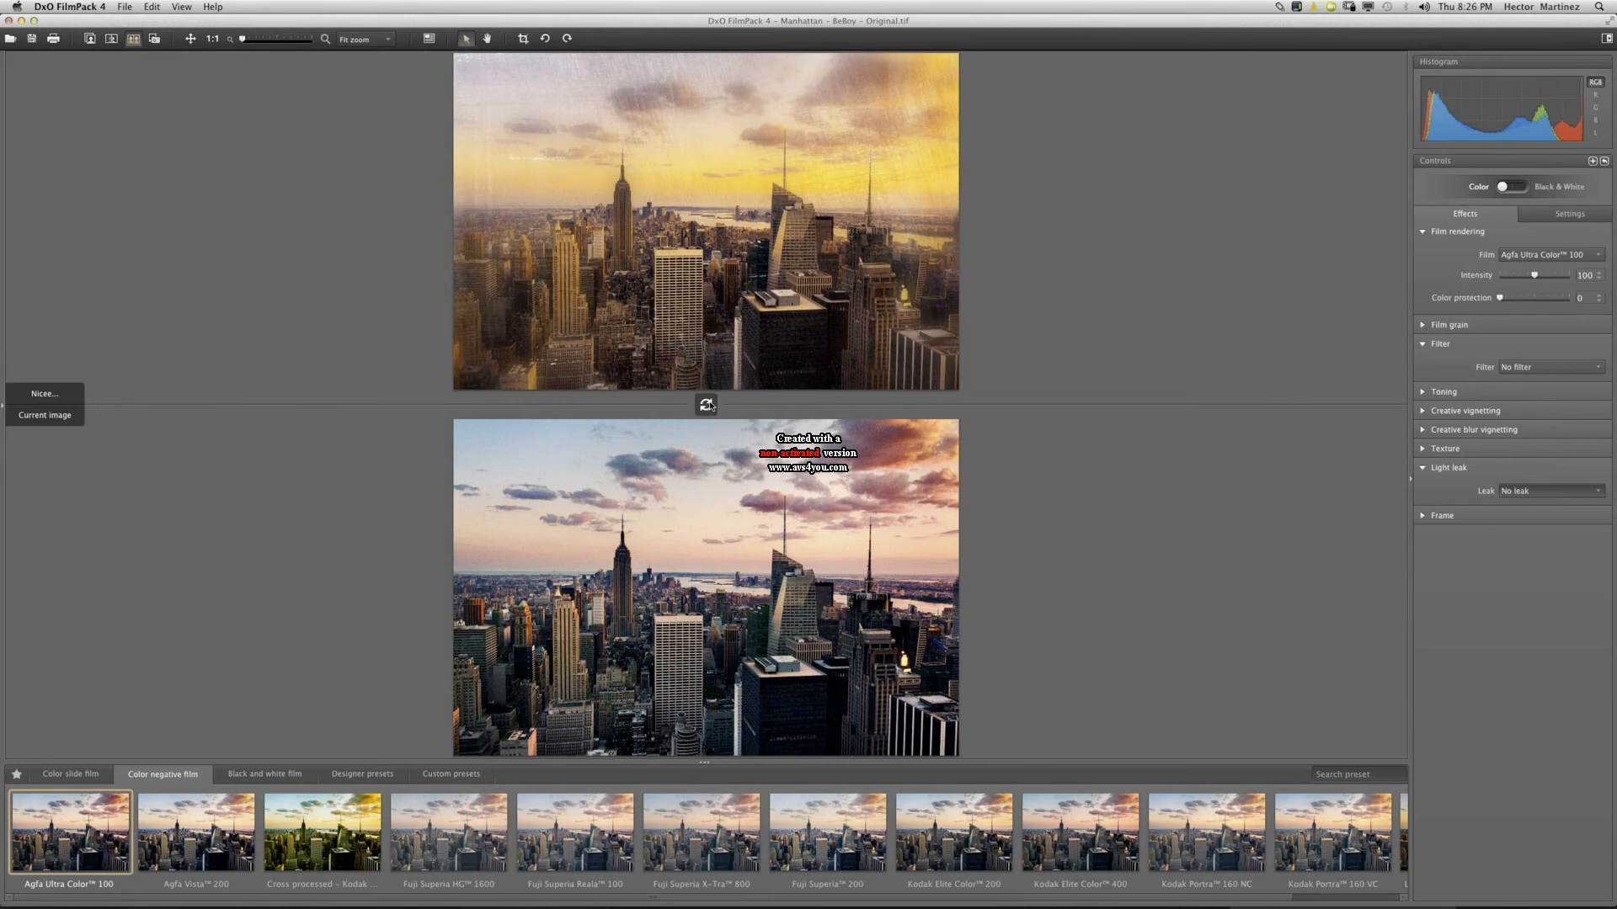
click(706, 407)
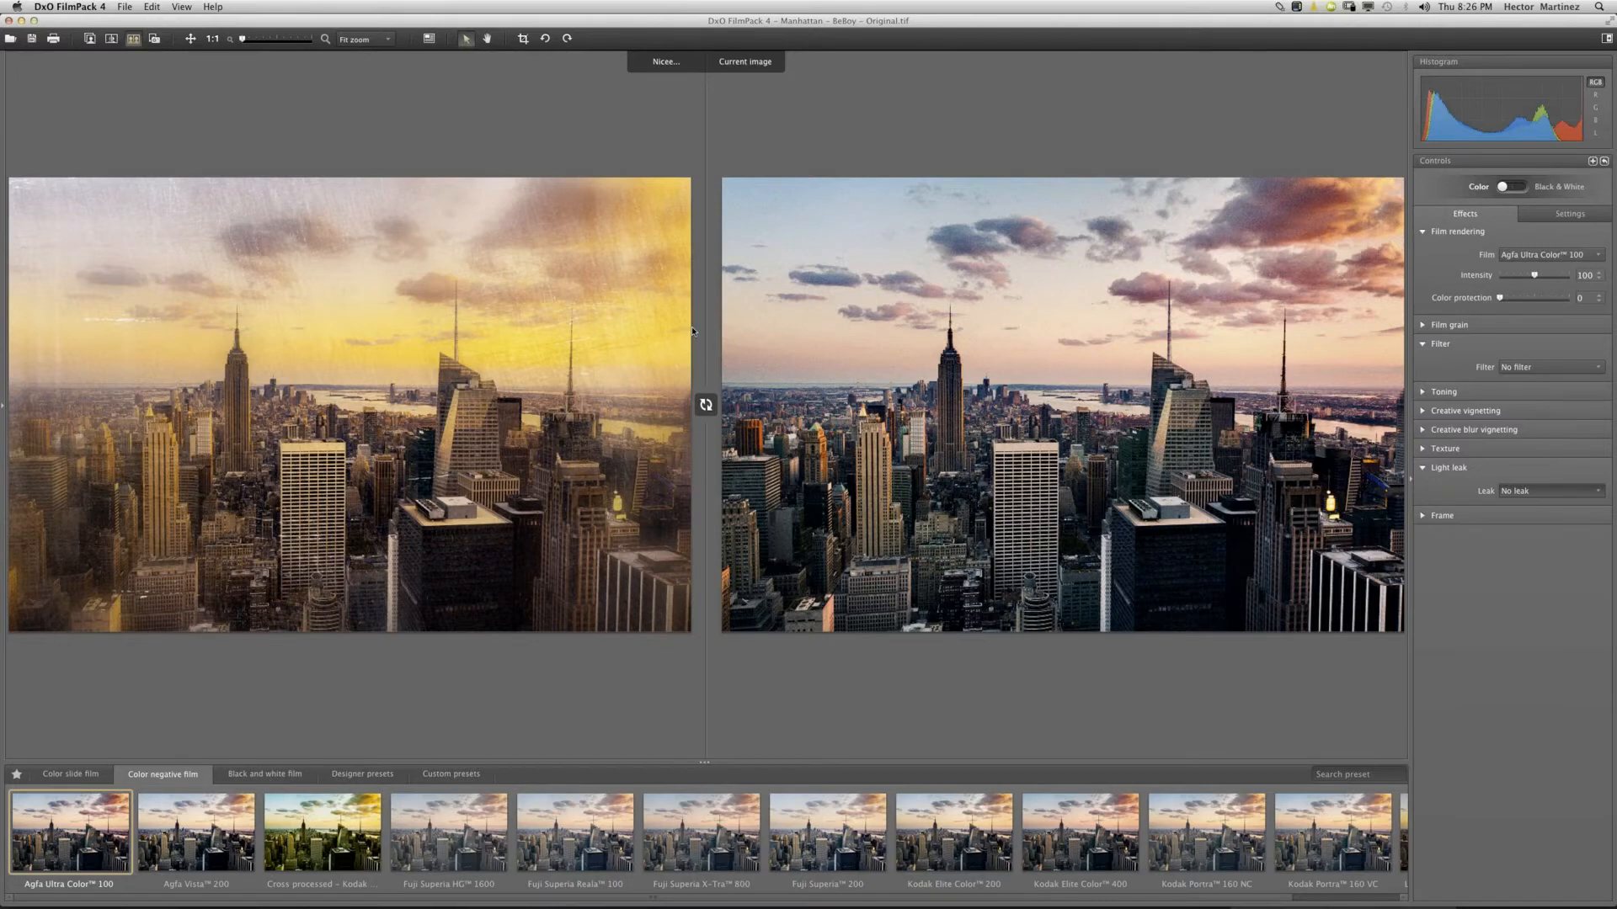
Set the Initial image snapshot as the comparison reference and apply the Fuji Superia Reala 100 and Fuji Superia X-Tra 800 presets.
click(549, 822)
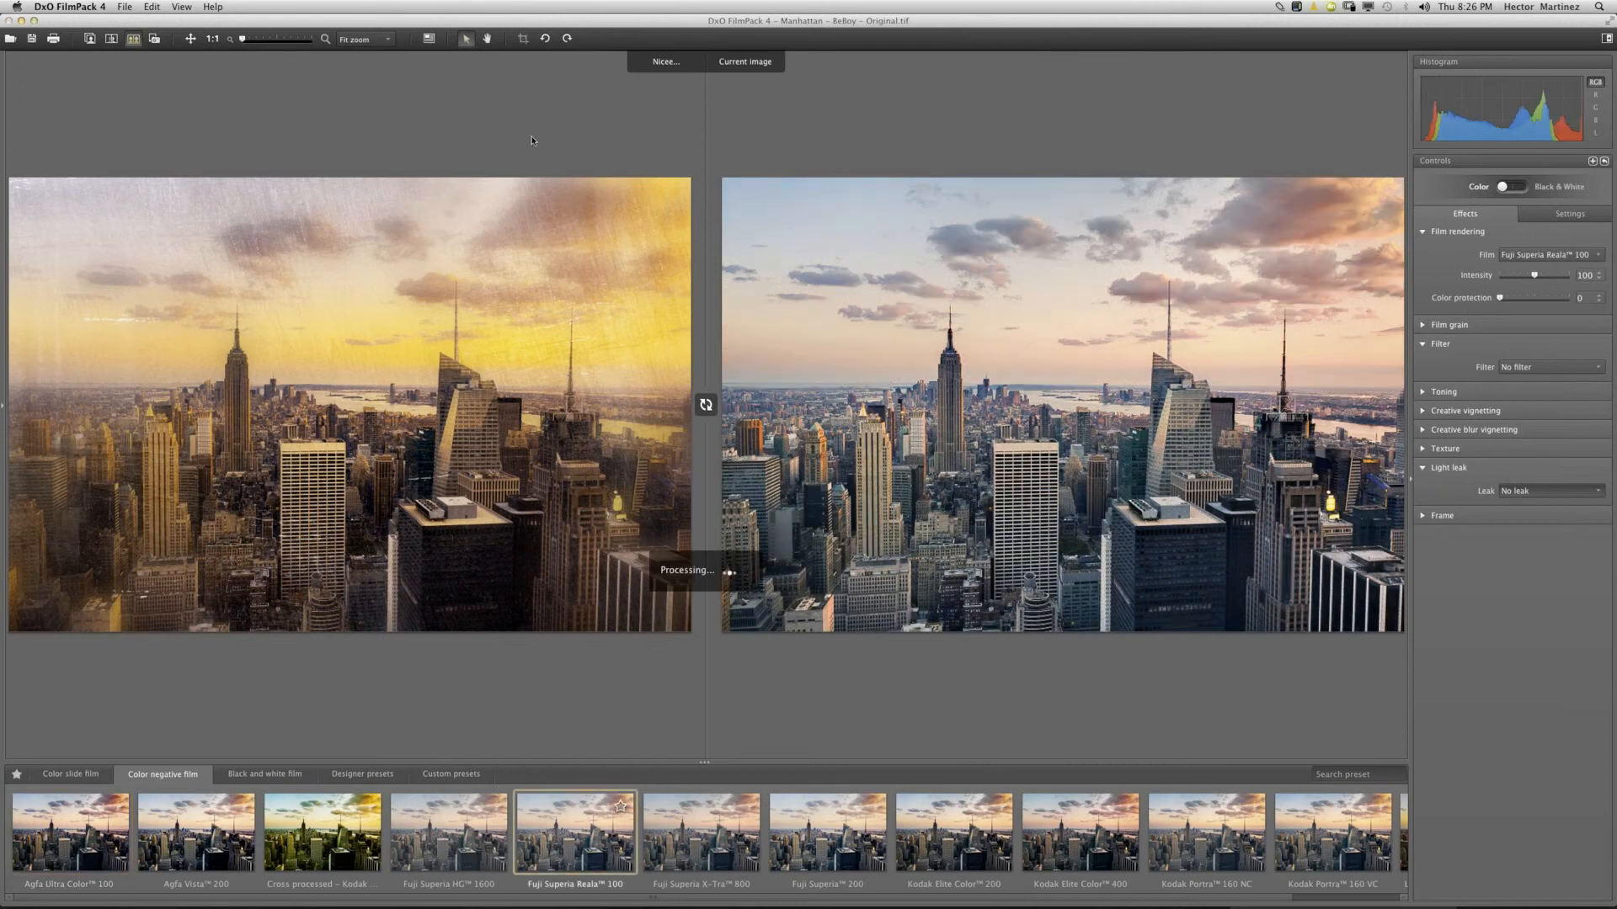
click(19, 406)
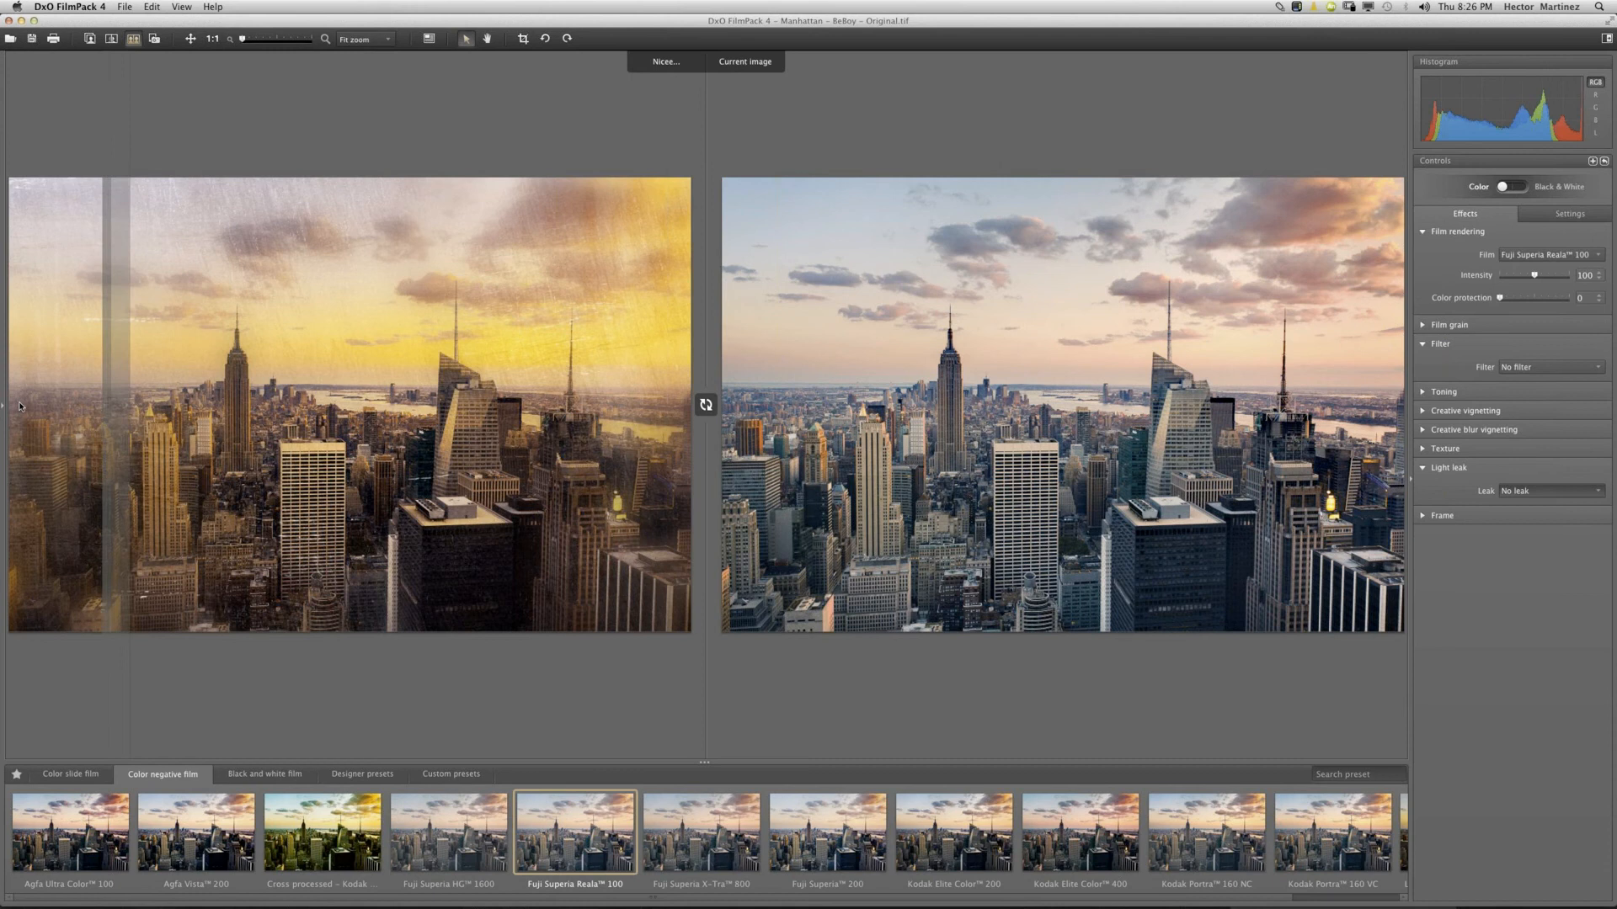
click(124, 411)
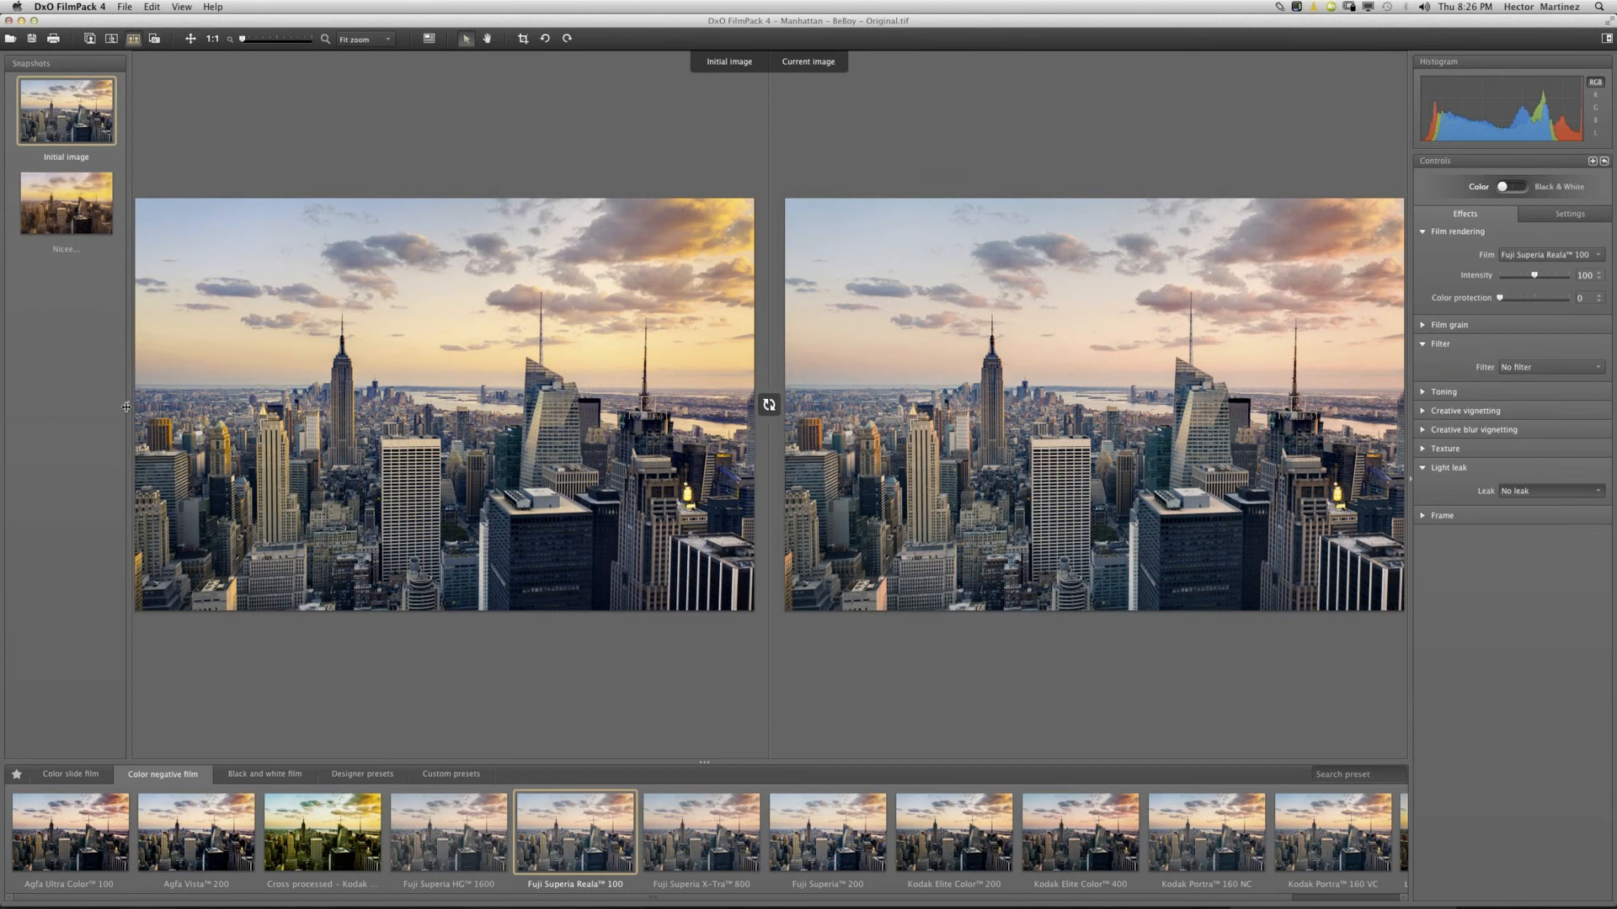
click(697, 840)
key(Right)
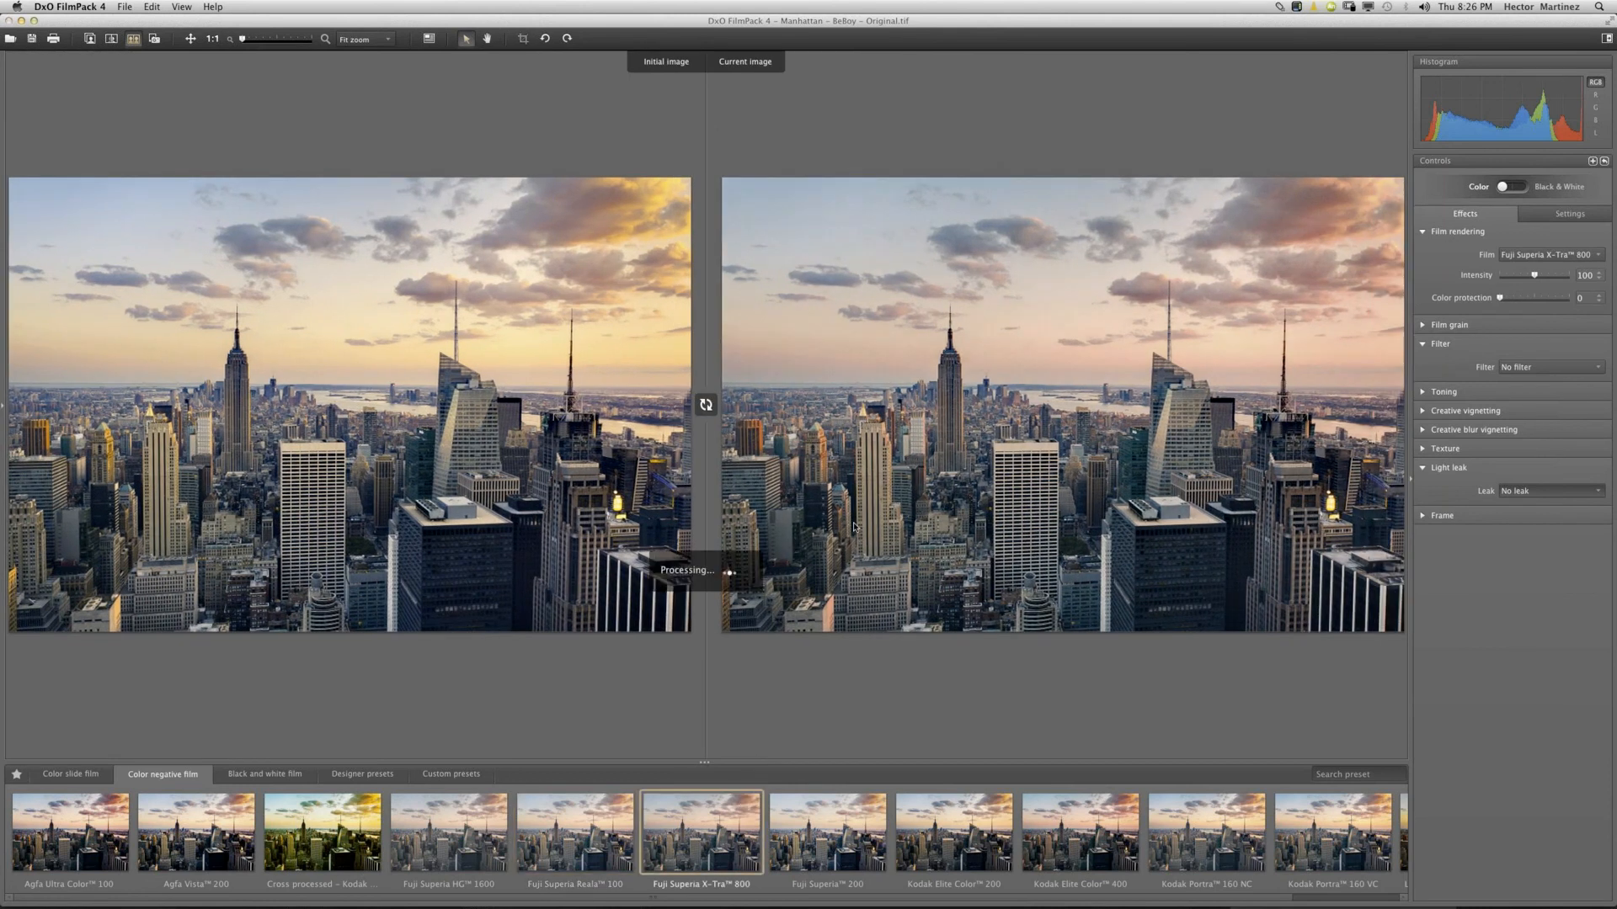
Apply the remaining color negative film presets one after another, from Fuji Superia 200 through Kodak Elite Color and Portra to Lomography Redscale 100.
key(Right)
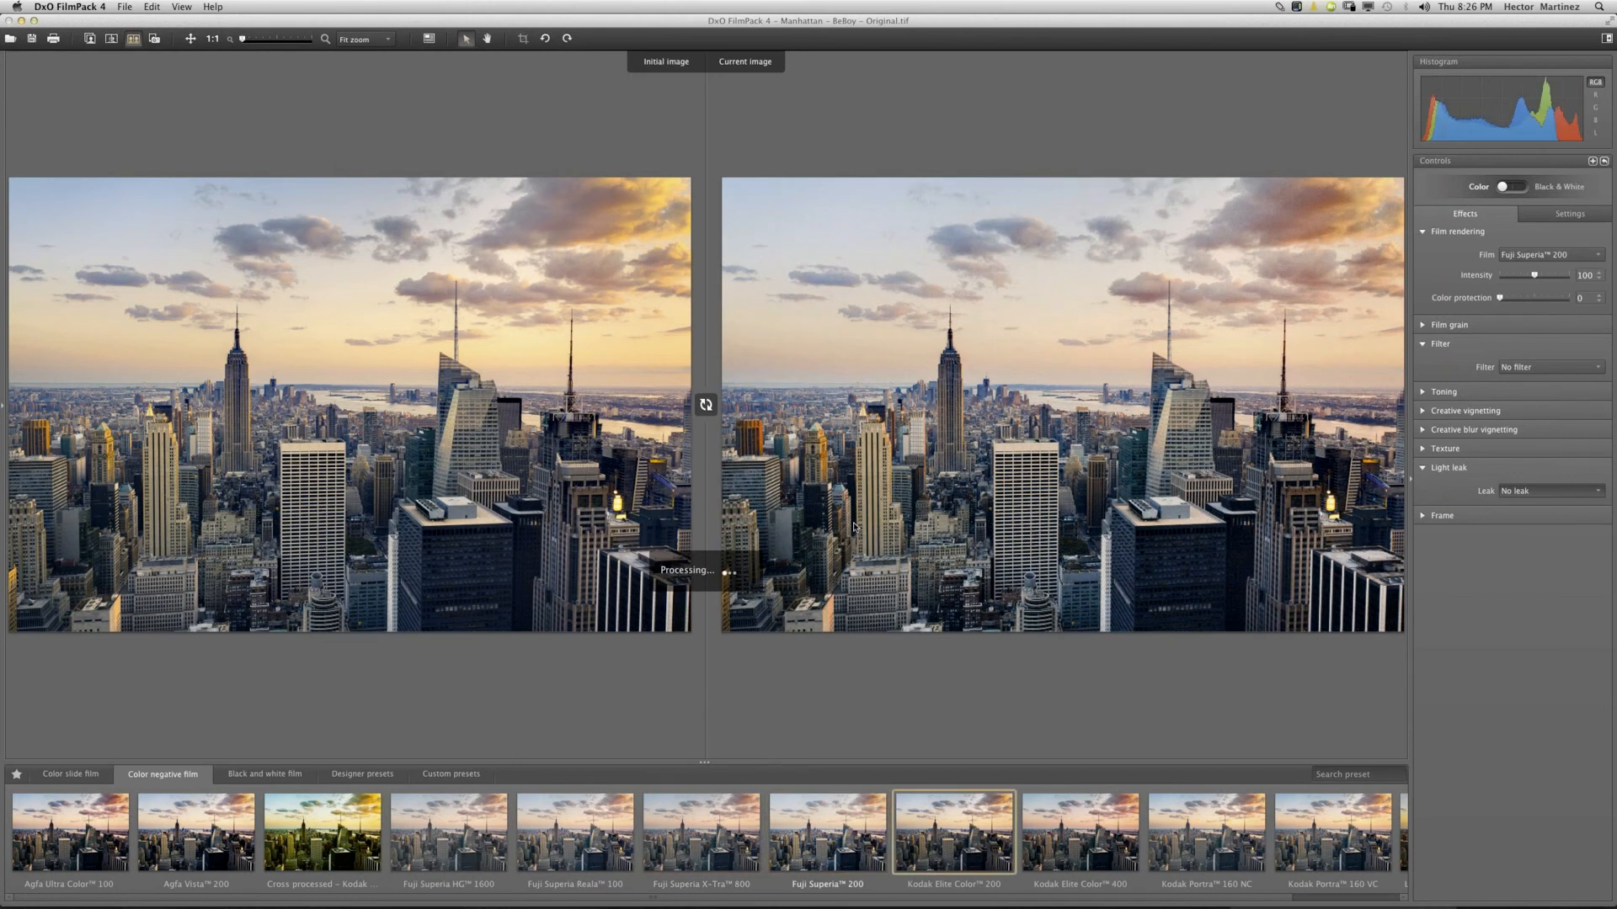
key(Right)
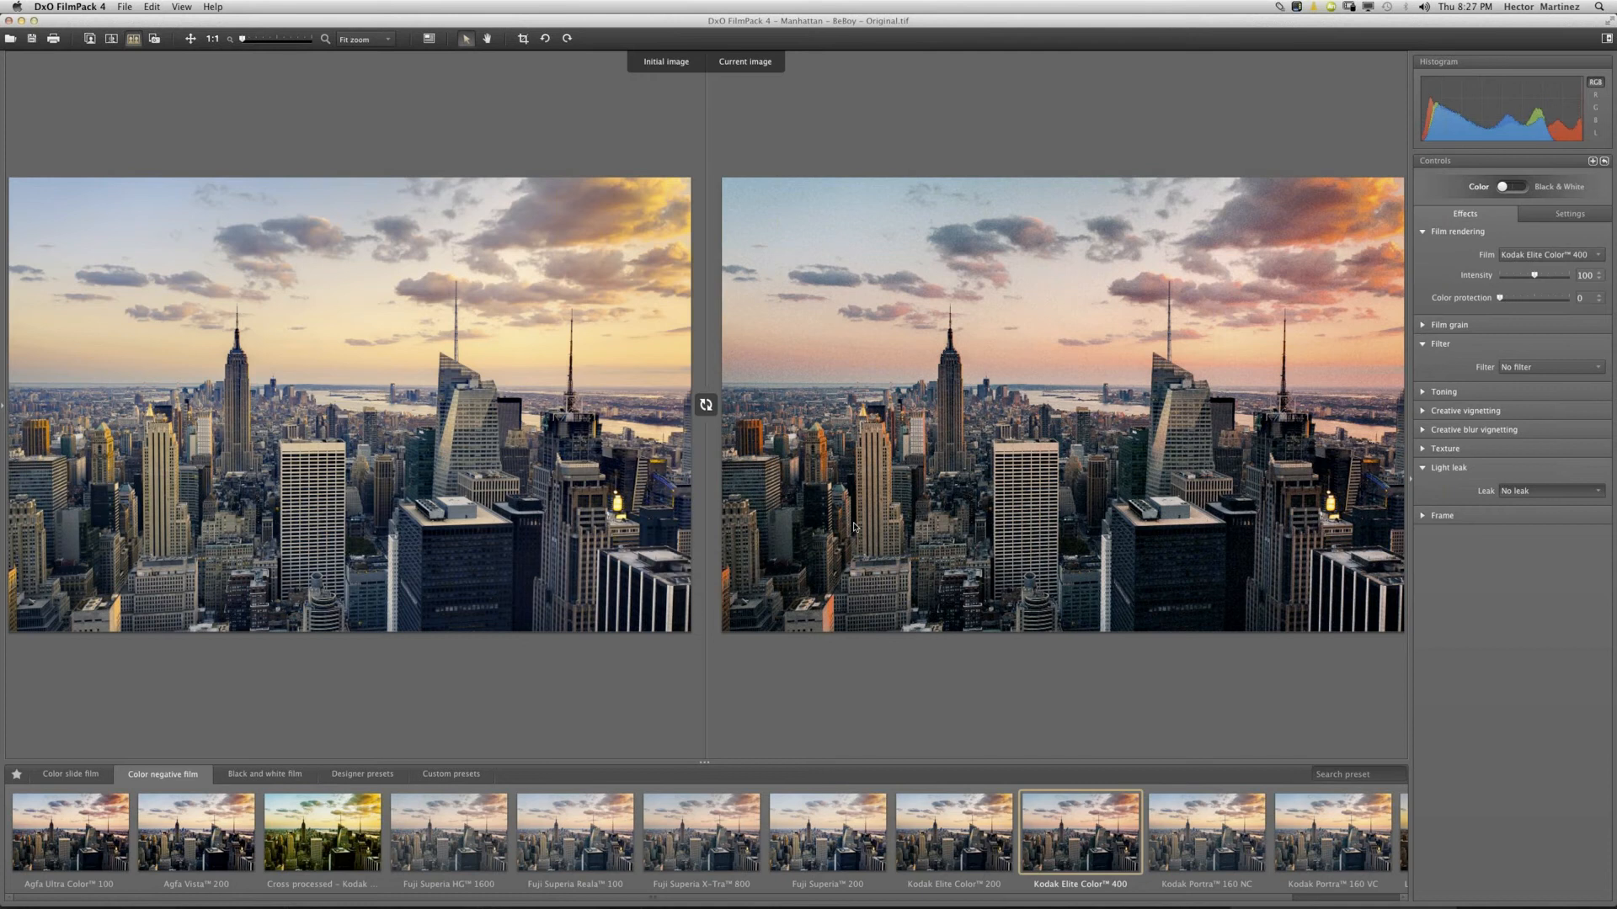
key(Right)
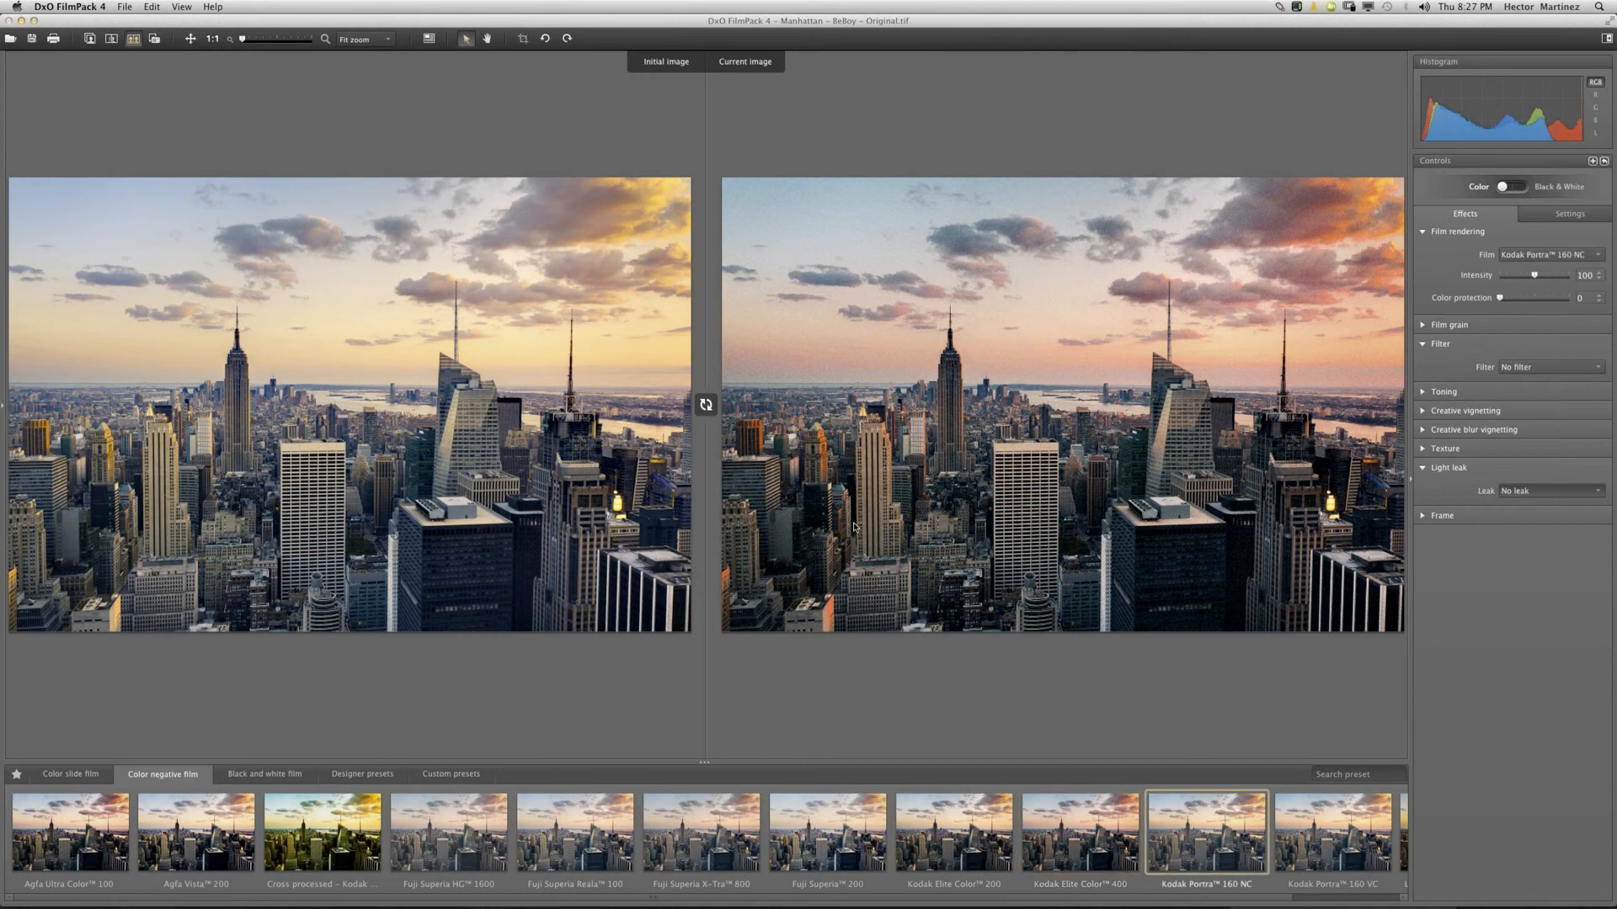
key(Right)
key(Right)
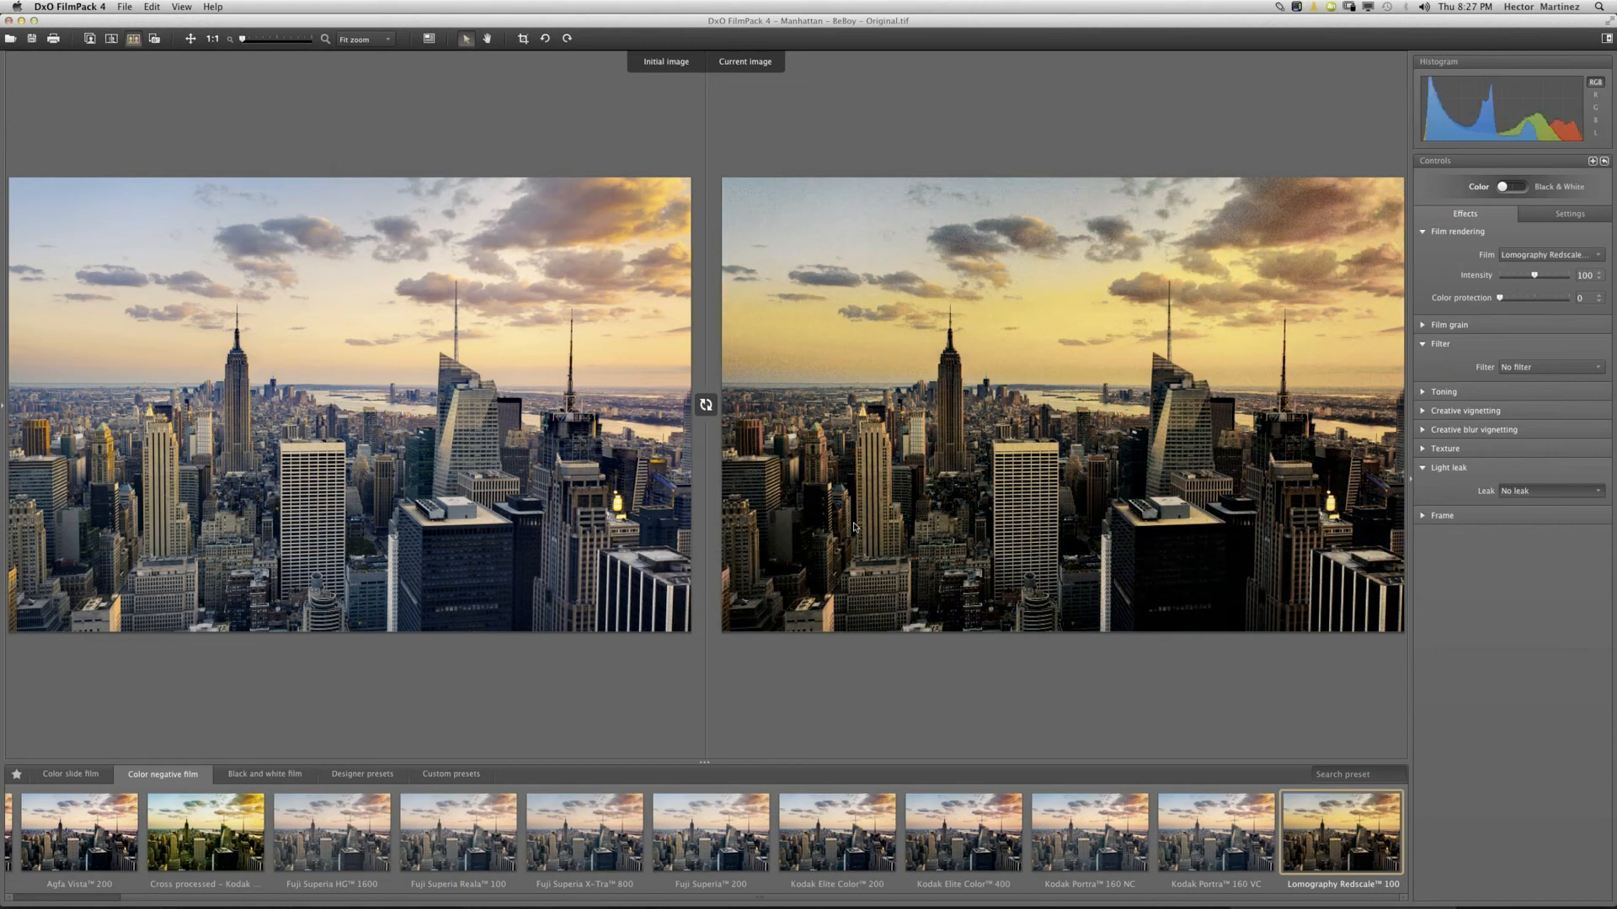
Mark the Lomography Redscale 100 preset as a favorite, check the favorites list, and return to the color negative films.
mouse_move(1389, 819)
click(15, 775)
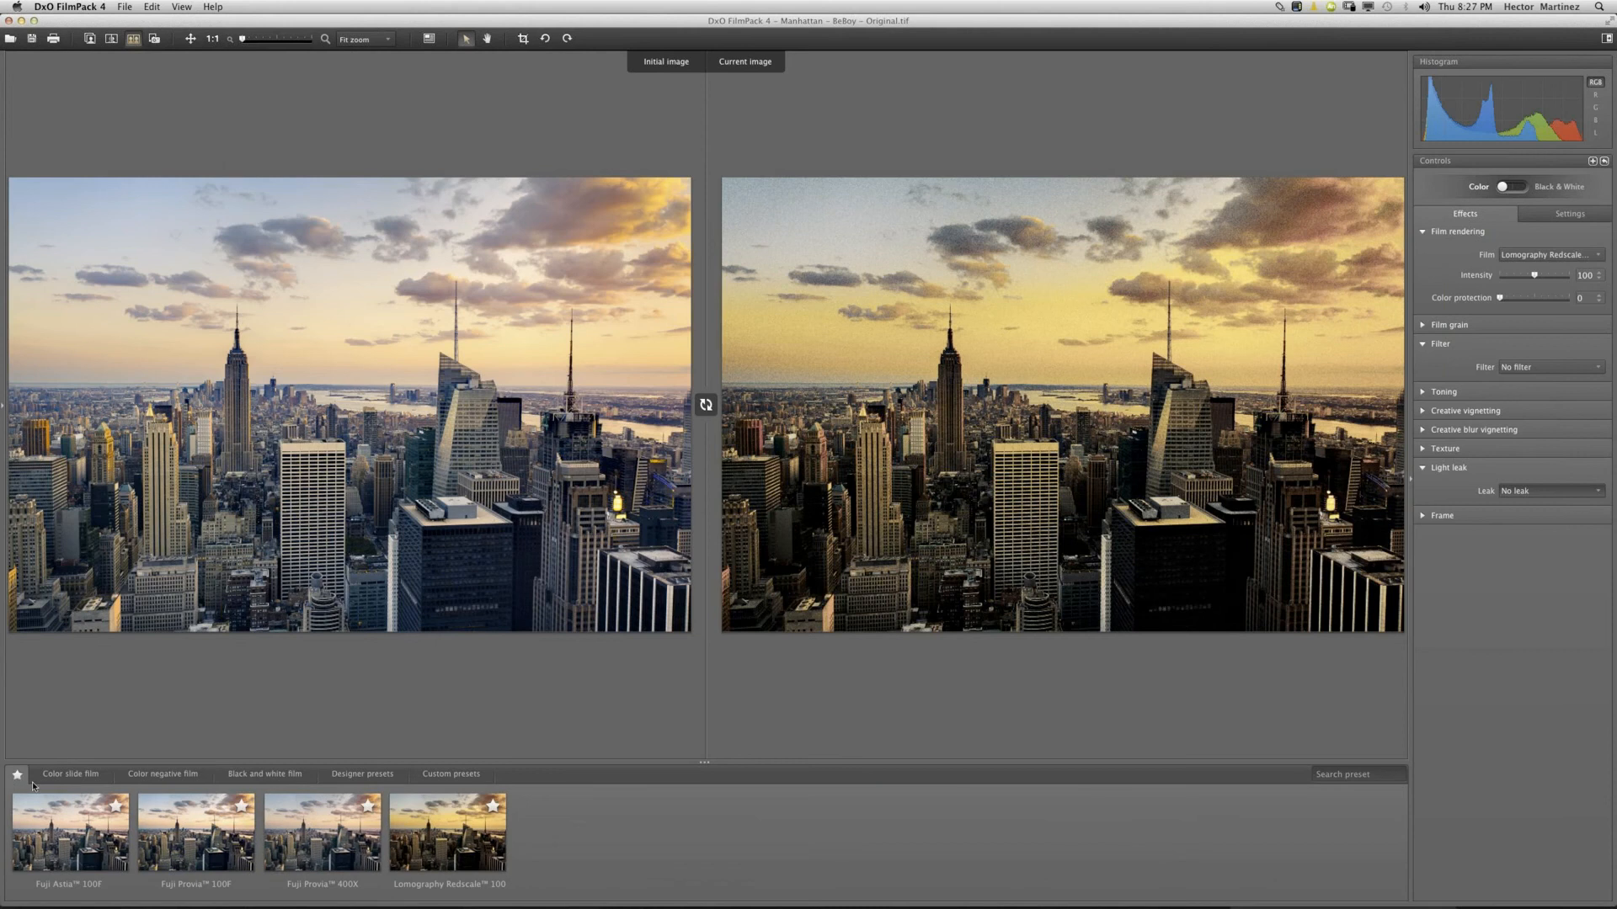
click(163, 774)
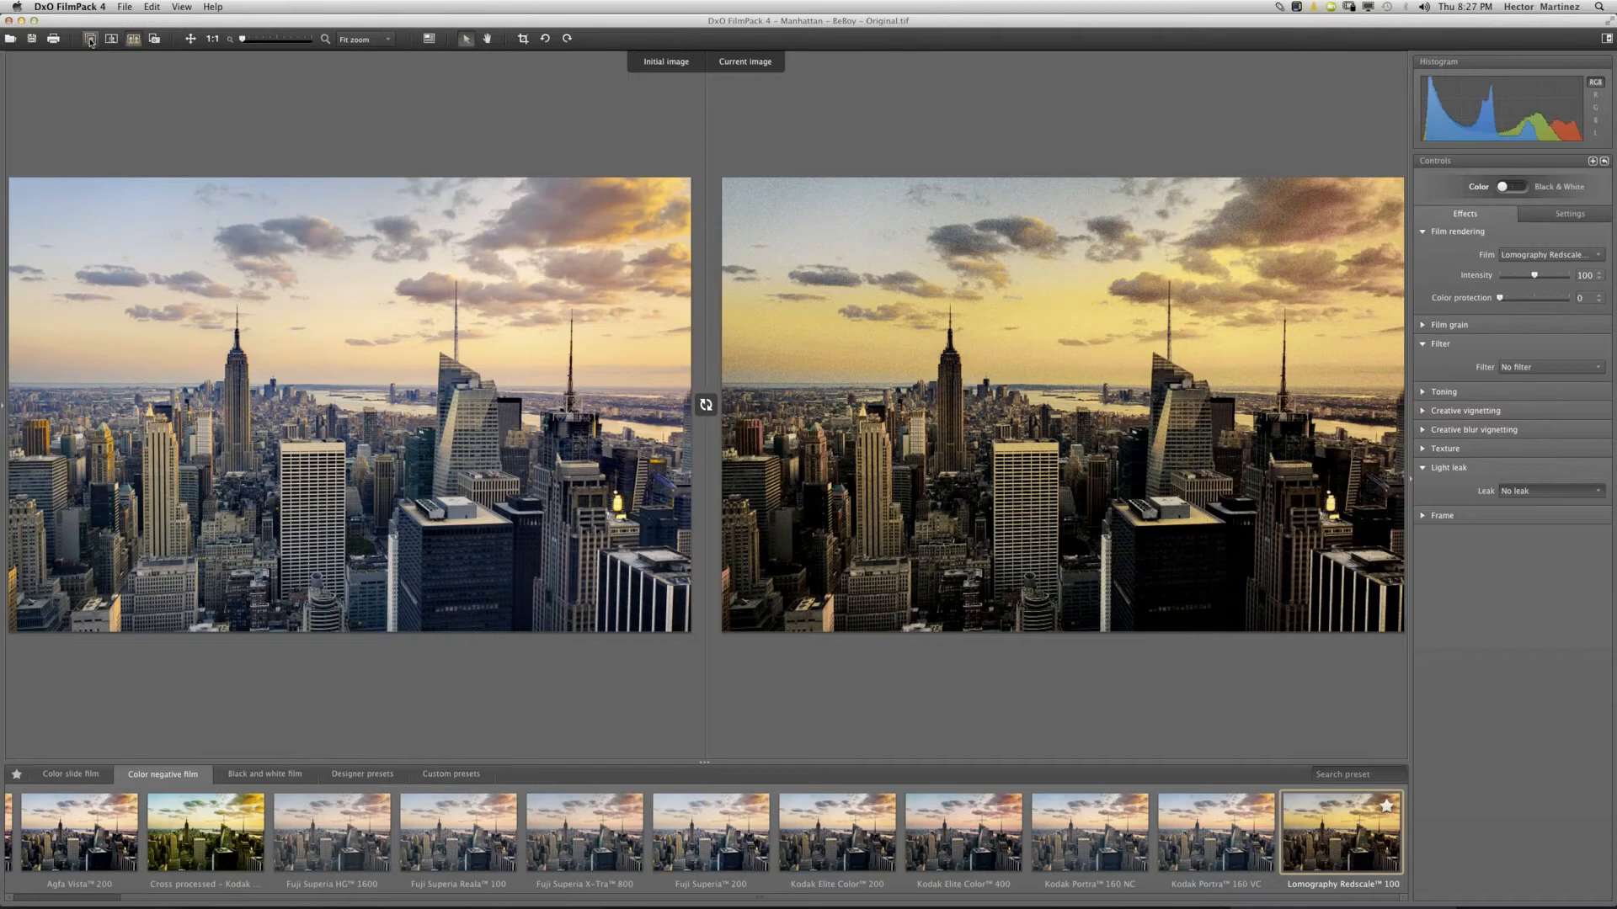
Switch to the single-image view and back to side-by-side, and briefly show the snapshots panel.
click(92, 42)
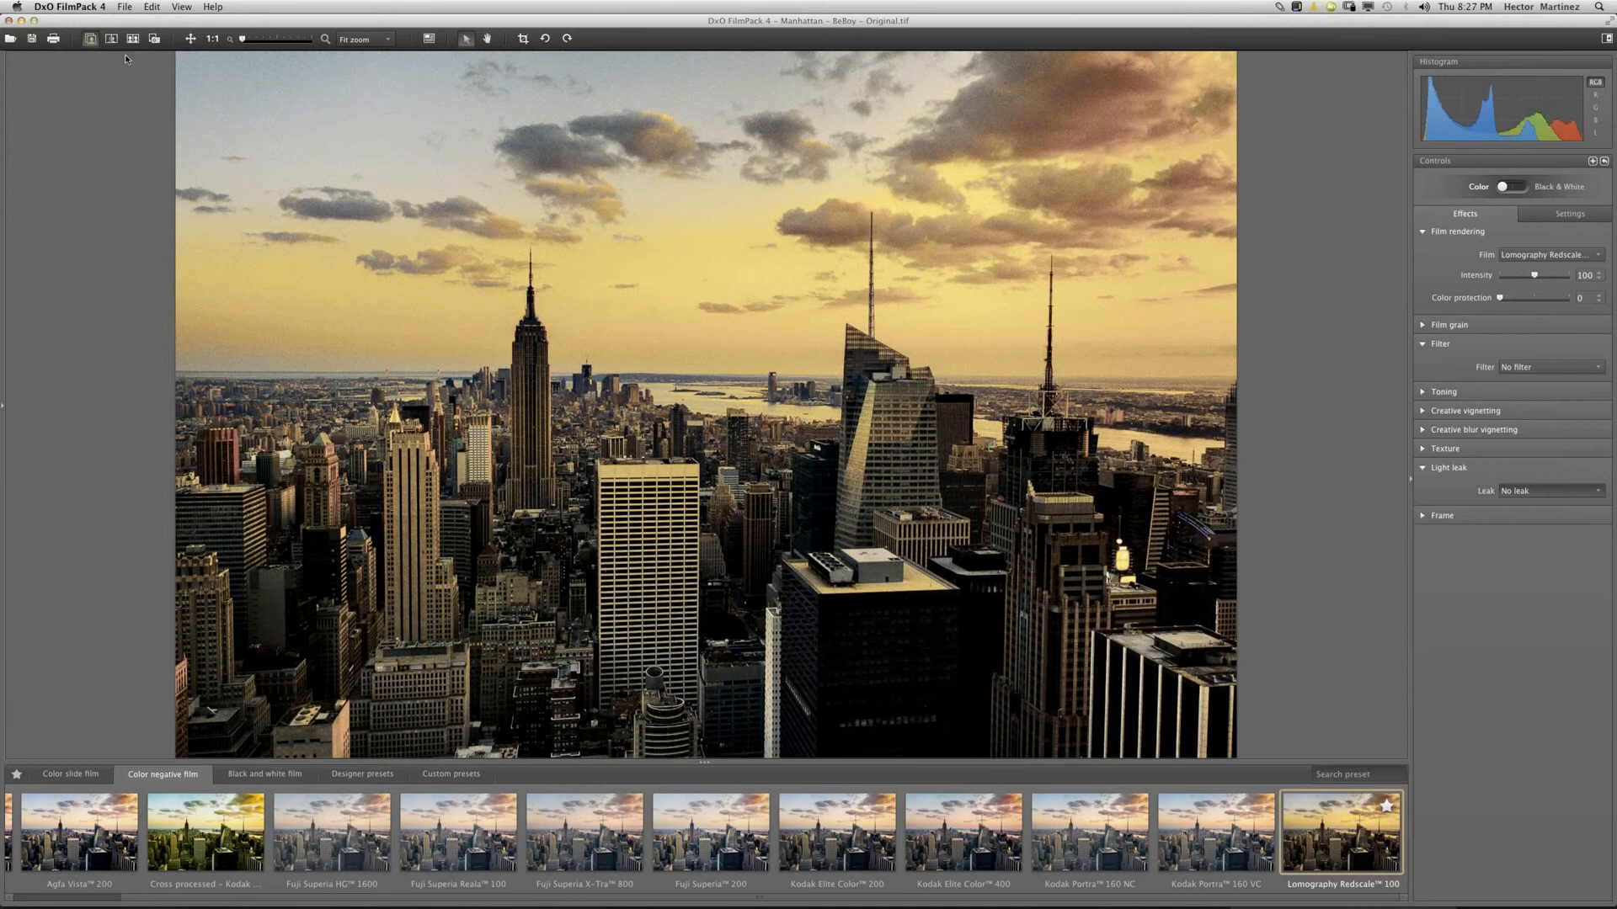
click(132, 39)
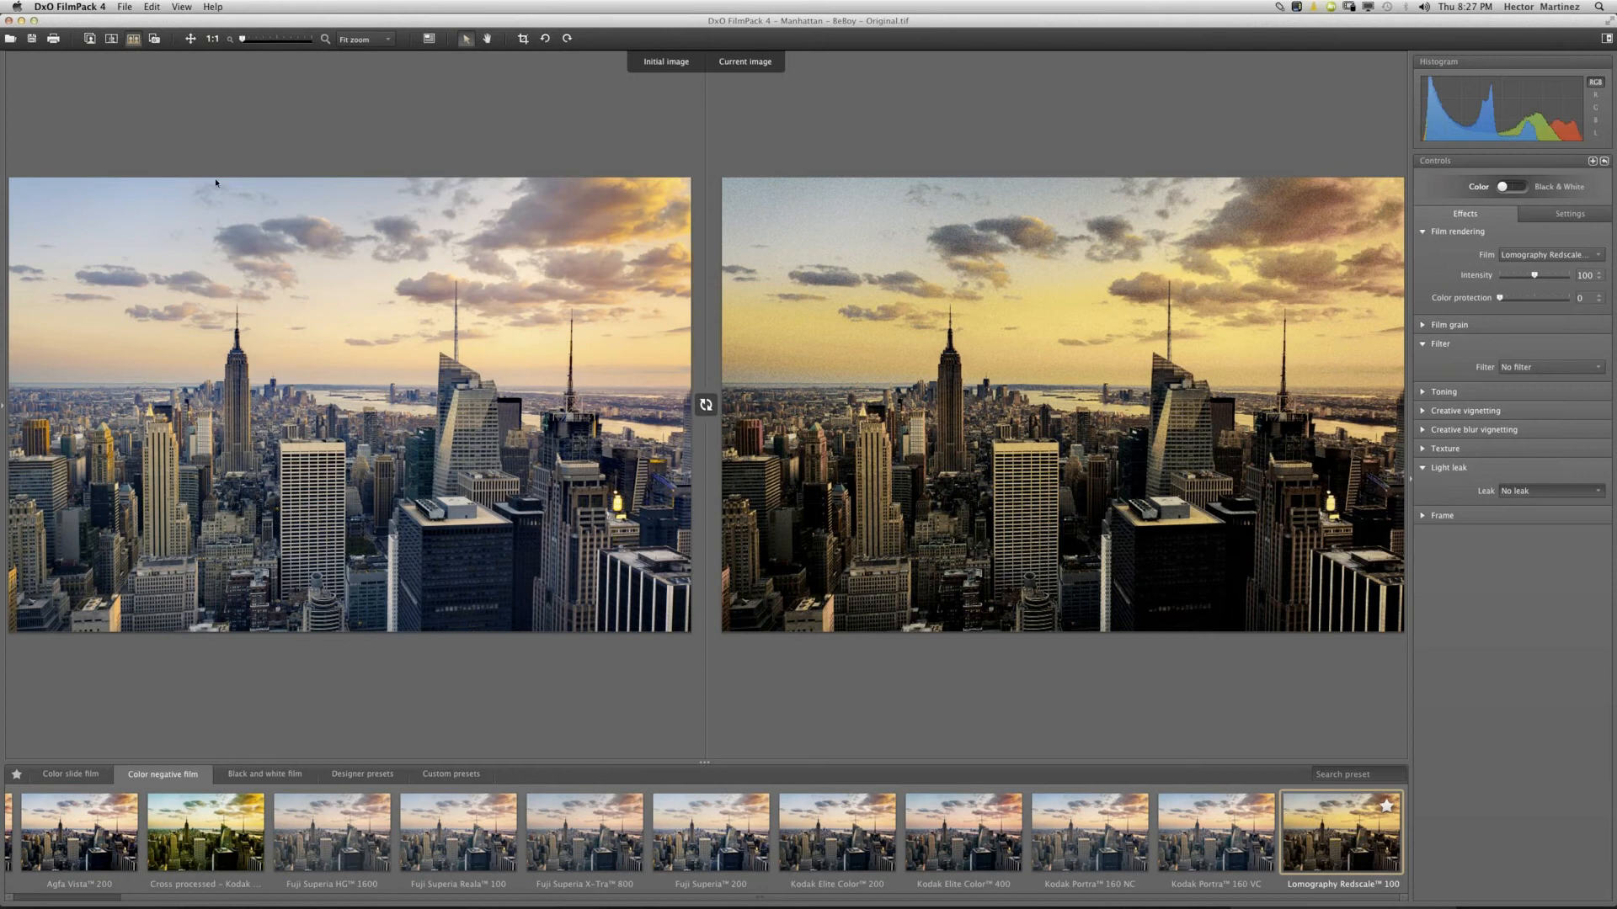
drag(2, 405, 33, 407)
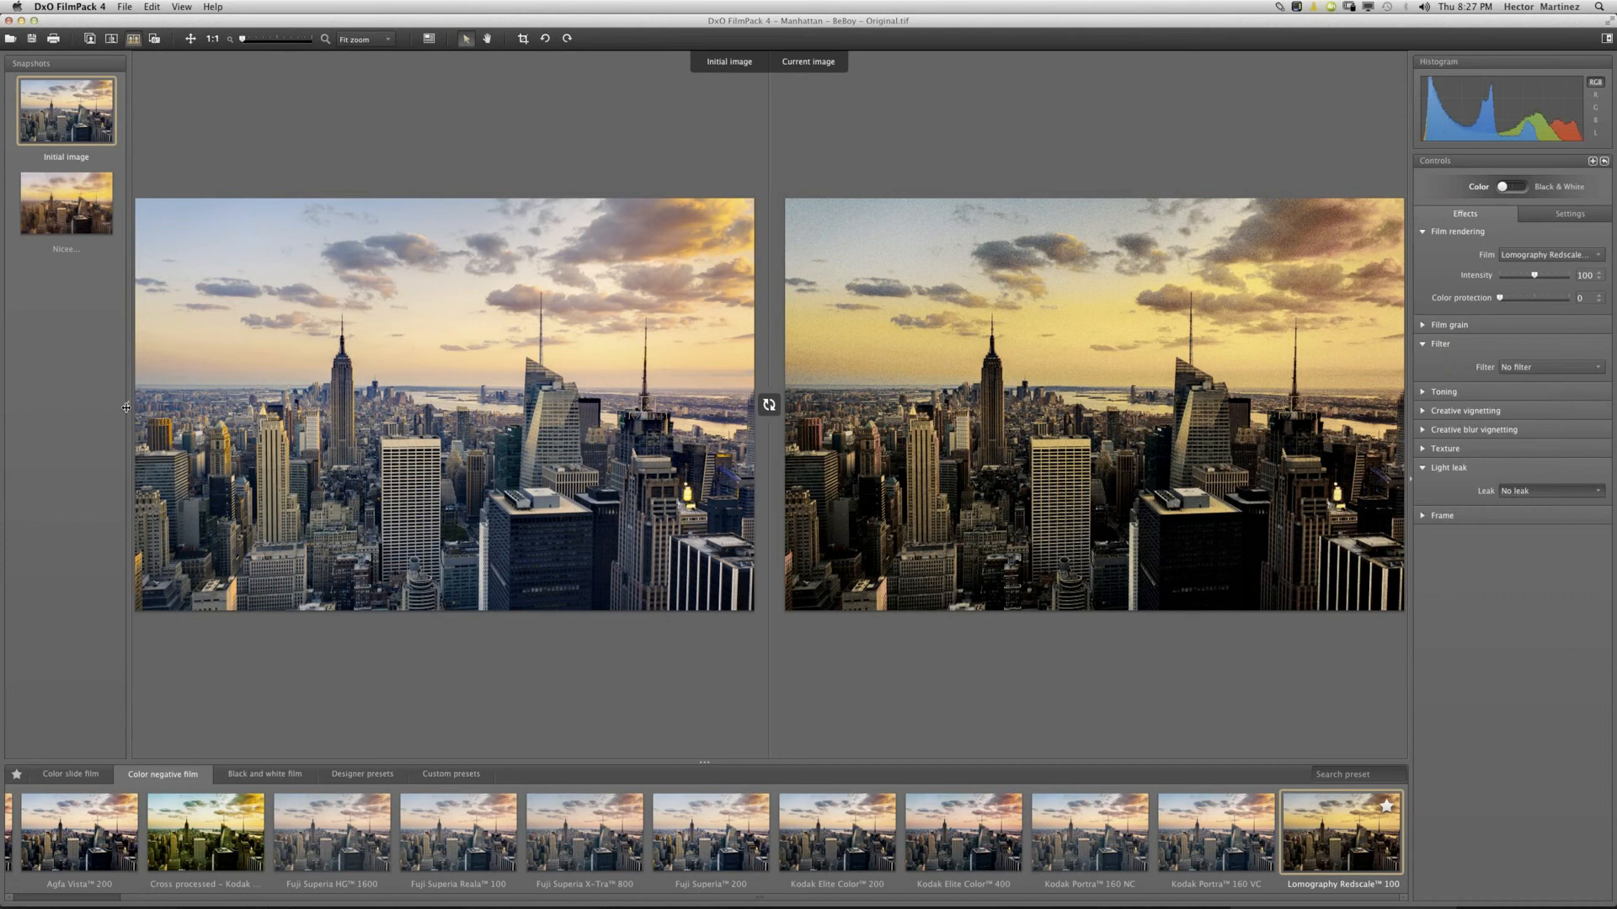
click(155, 40)
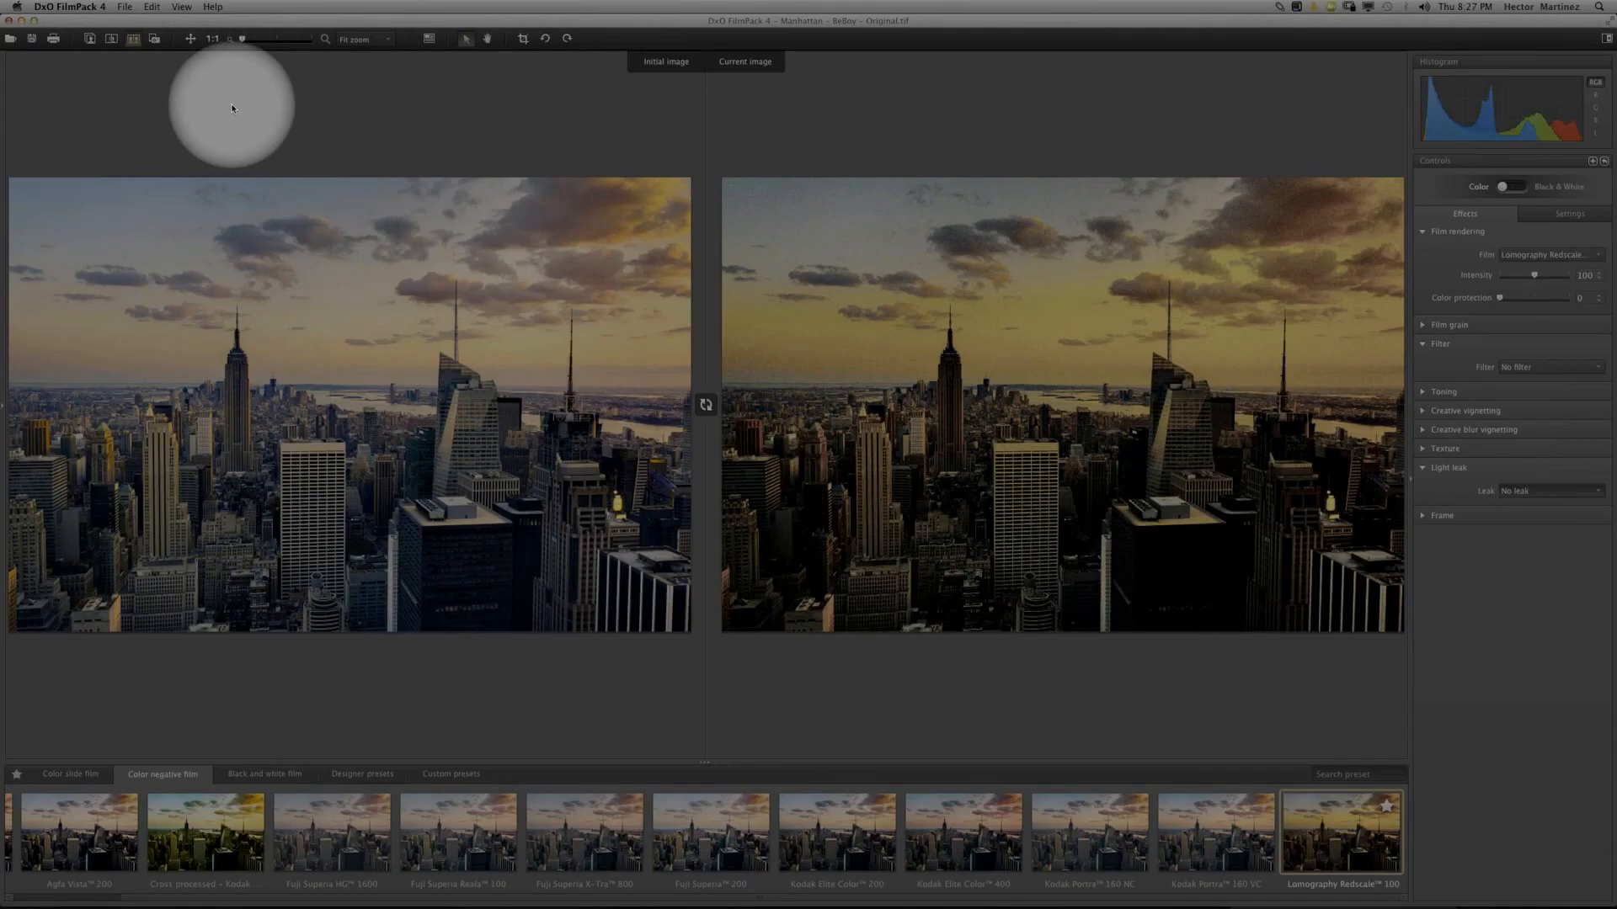
Examine both images at 100% zoom, moving around the skyline with the Hand tool and the navigation thumbnail.
click(212, 40)
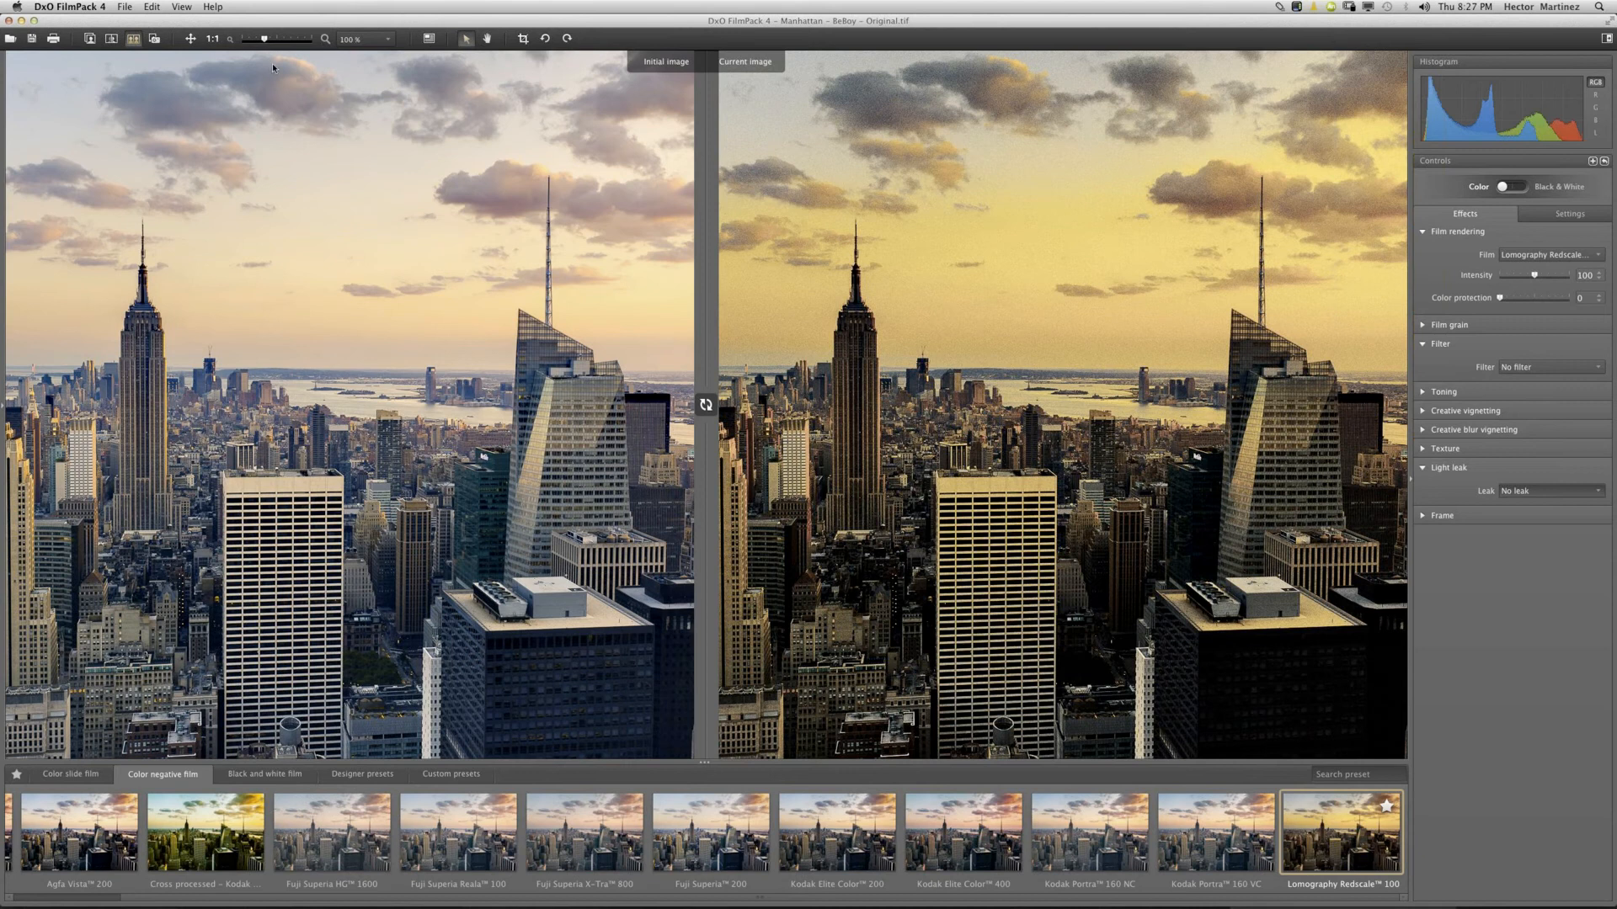
click(487, 39)
drag(967, 585, 1278, 550)
drag(982, 581, 731, 607)
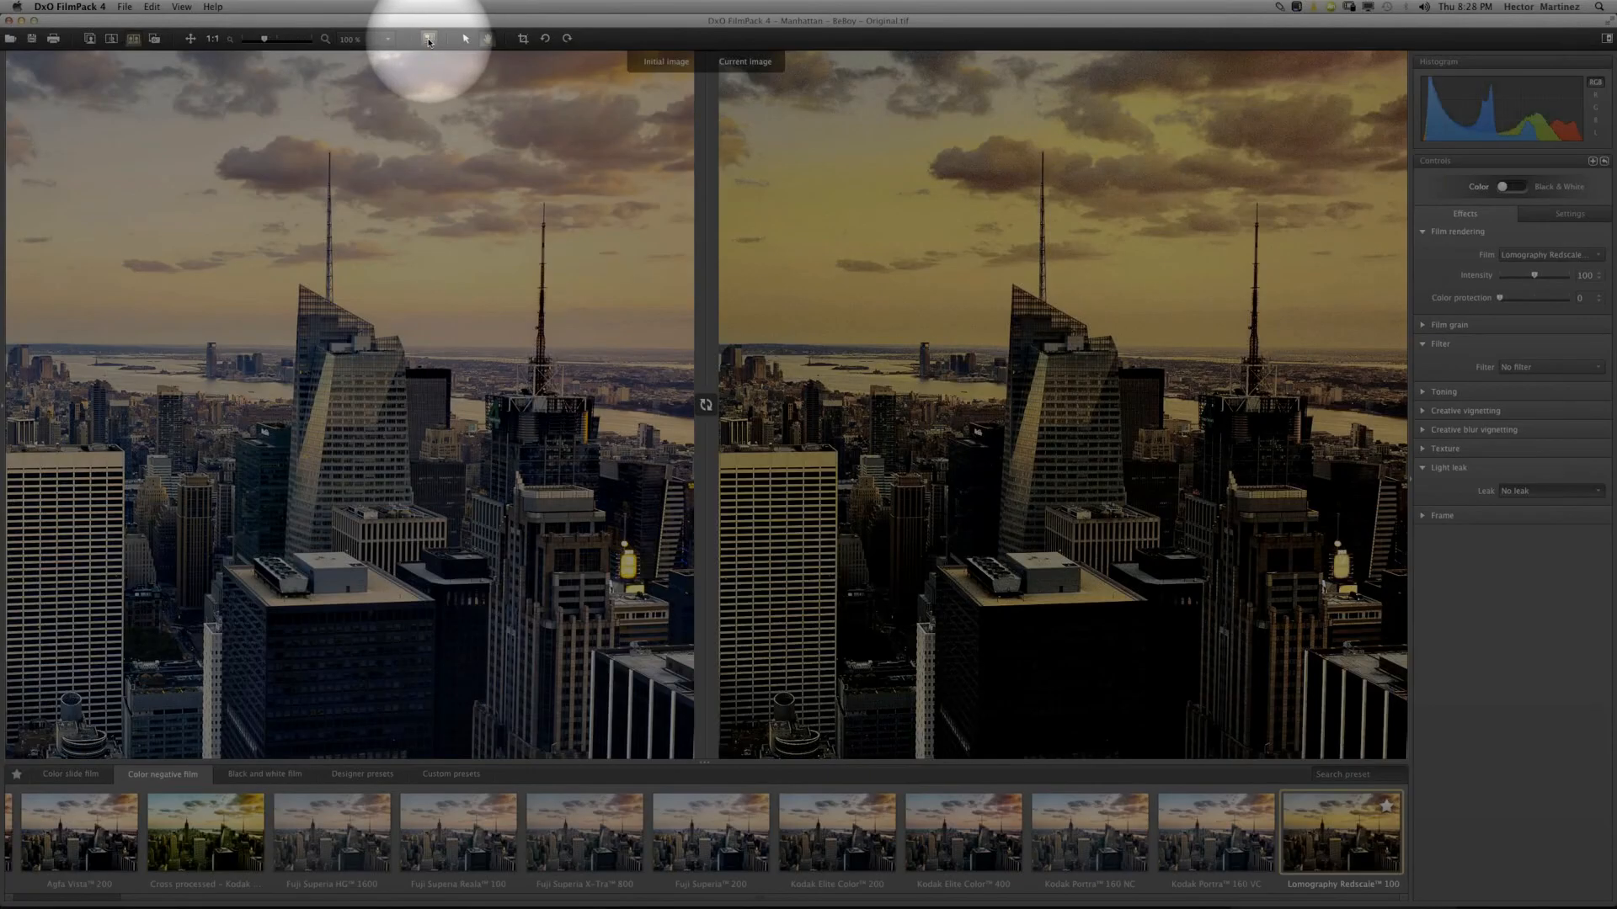
click(428, 41)
drag(489, 91, 533, 128)
drag(525, 115, 446, 141)
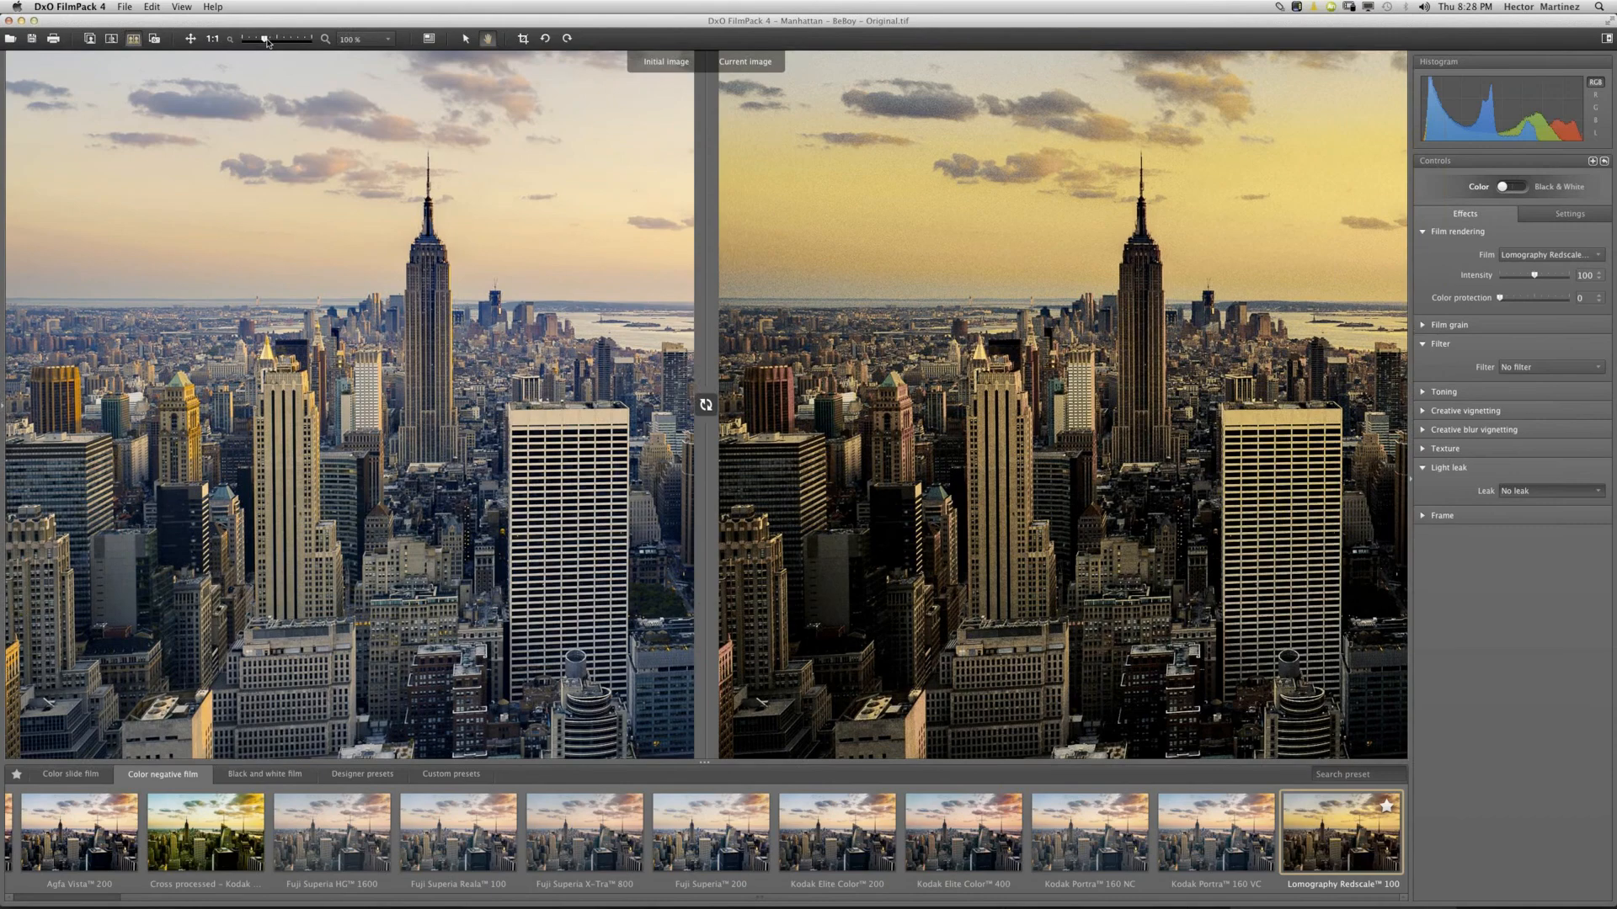
Zoom the comparison in to 164%, fit it back to the window, and show only the current image.
drag(267, 42, 294, 42)
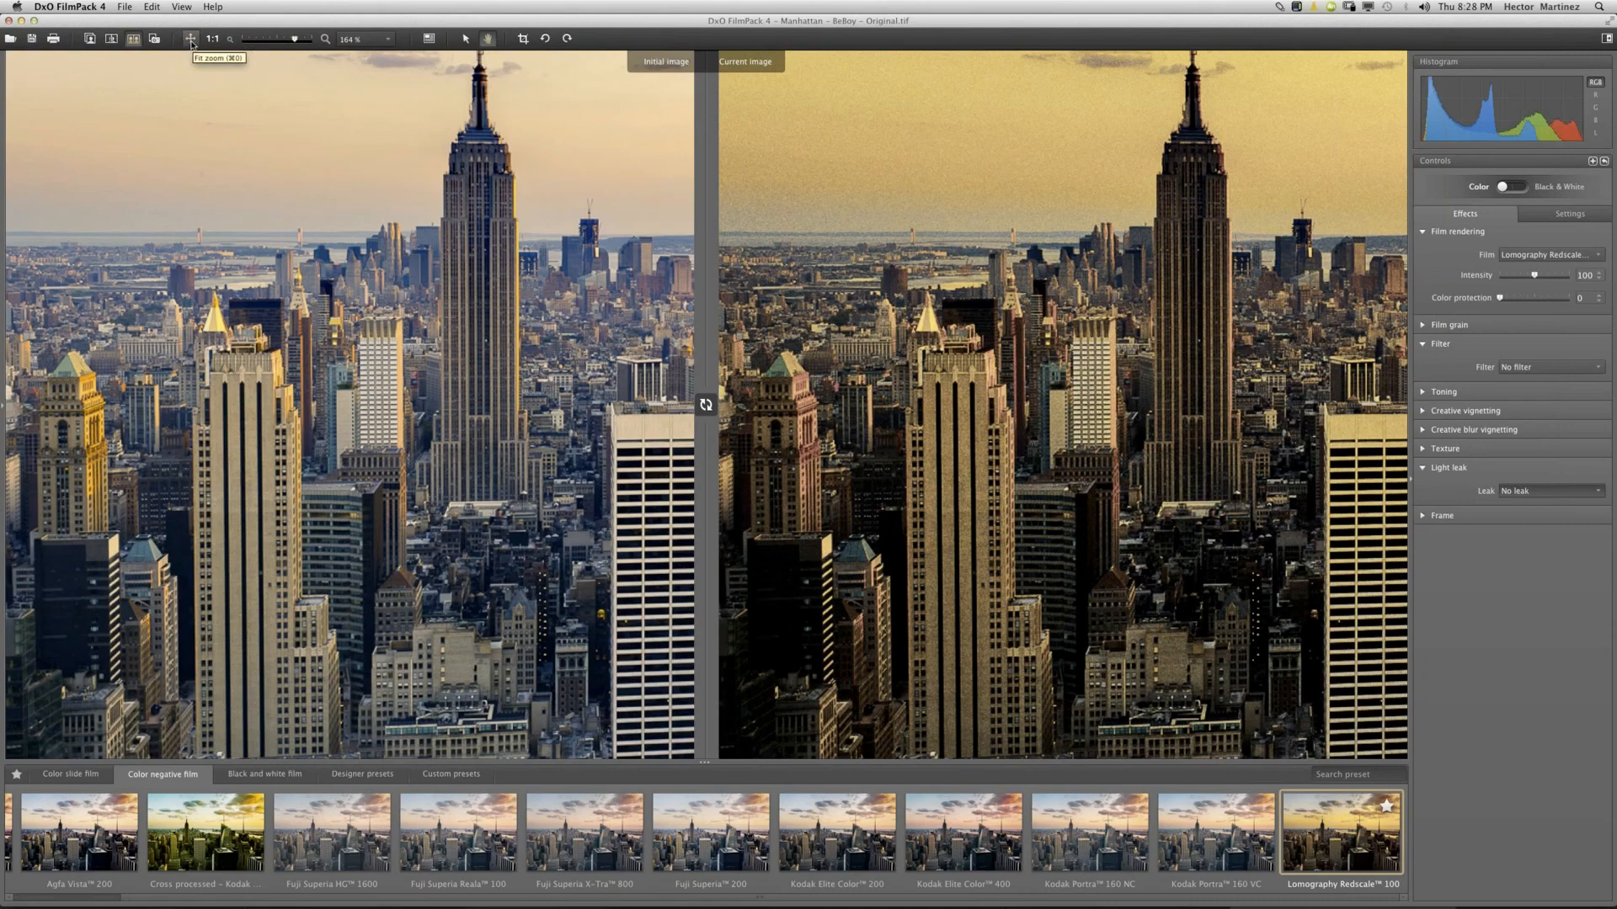
click(191, 40)
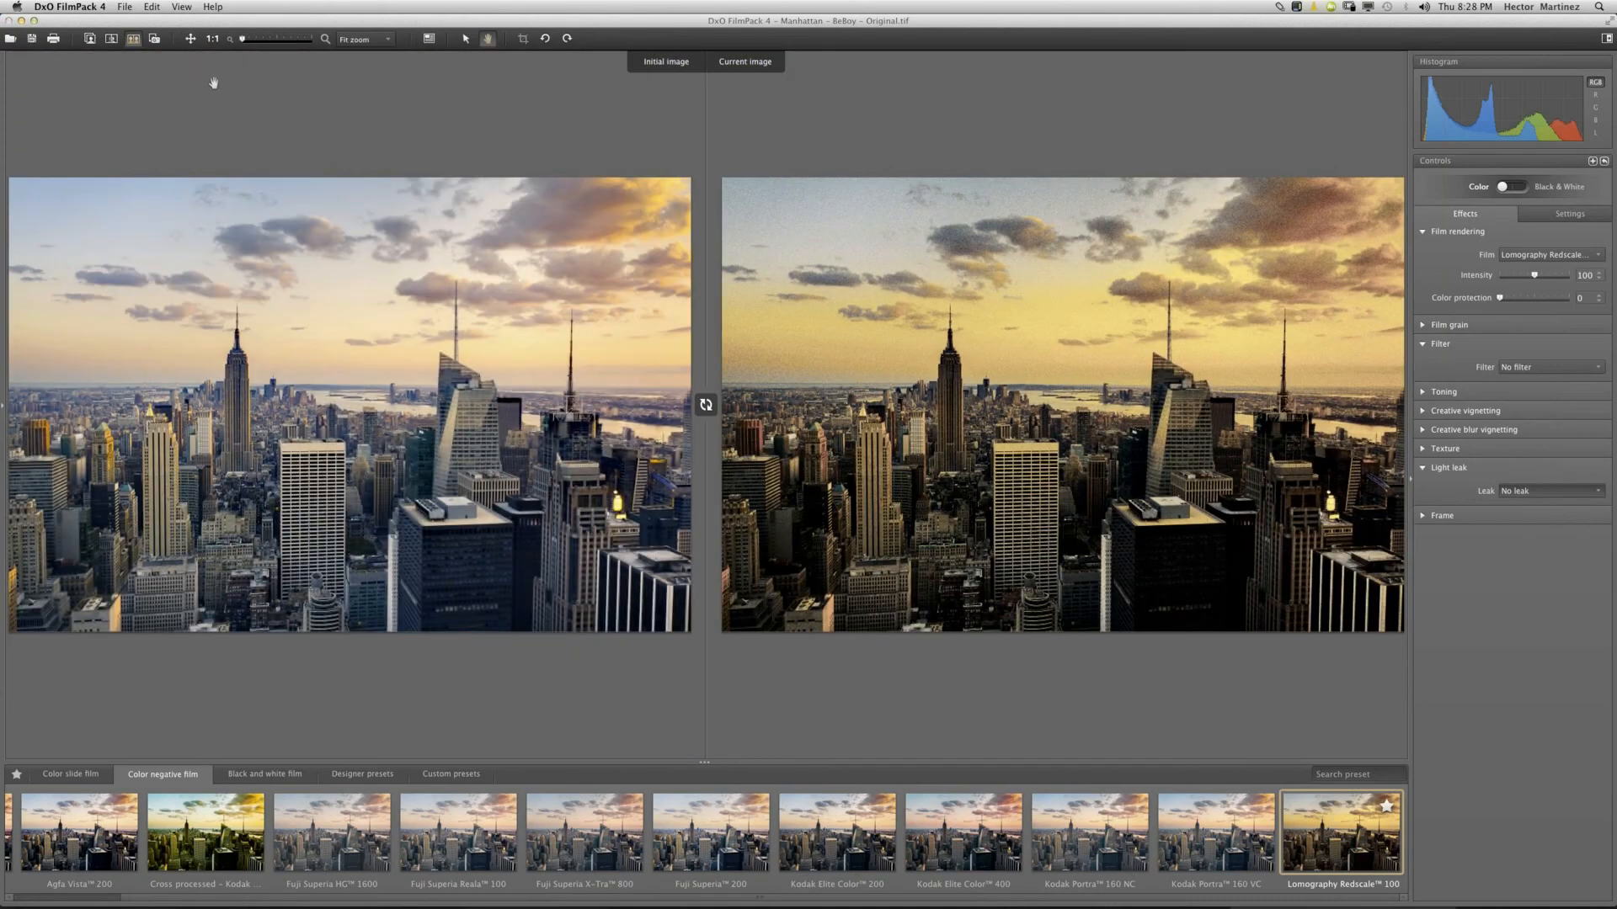
click(90, 39)
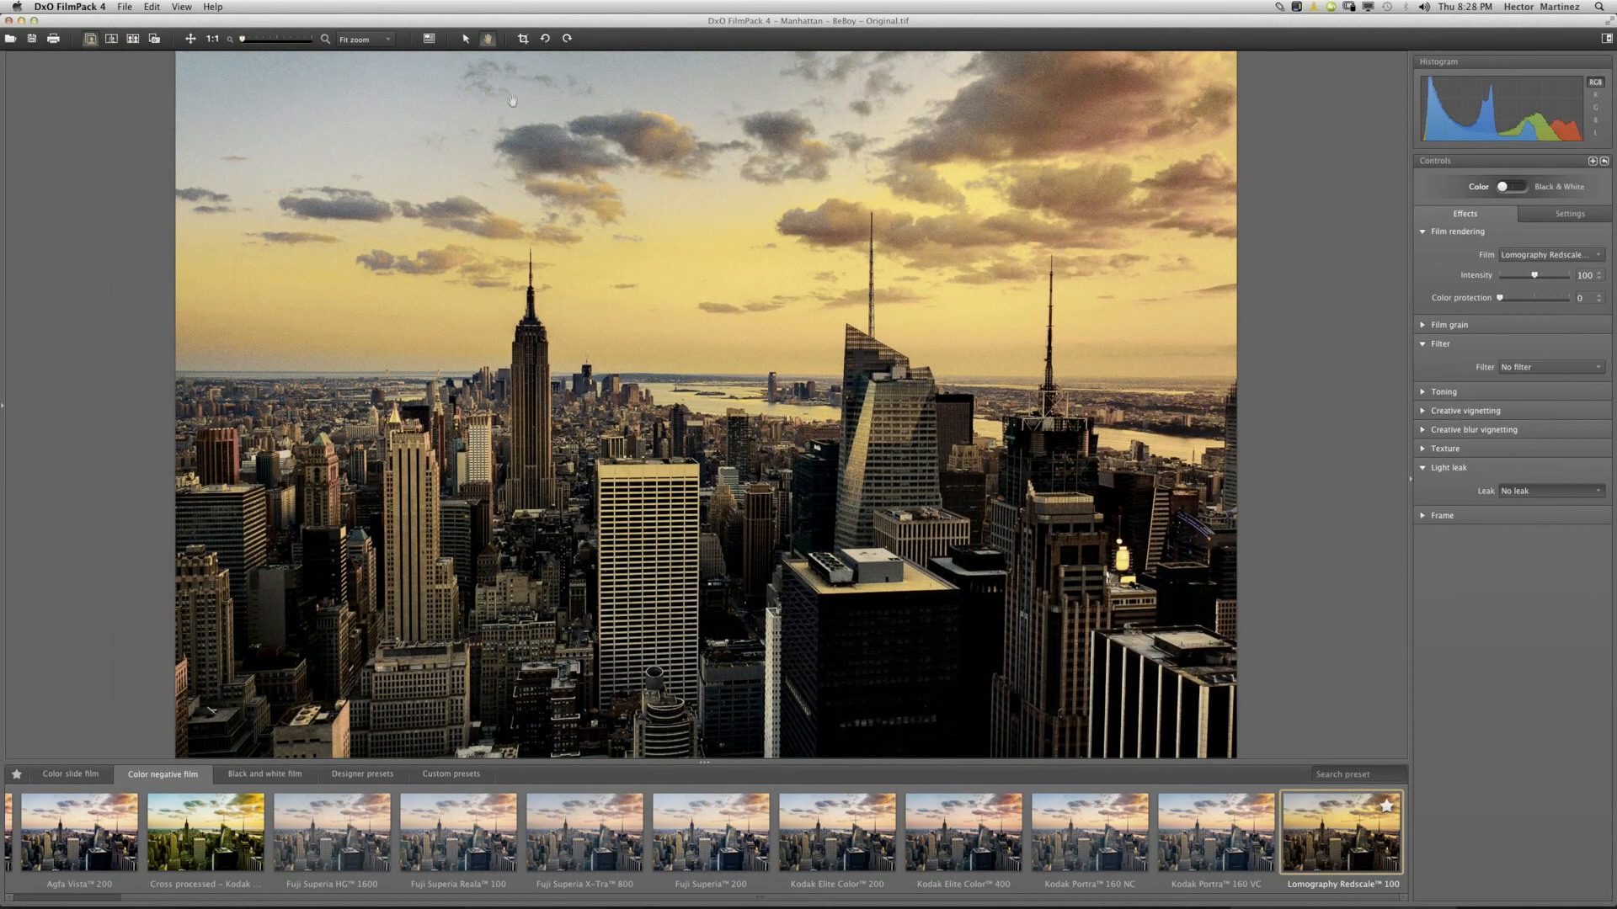
Open the "Lac" JPG photo from the demo images folder without saving the changes to the Manhattan picture.
click(9, 41)
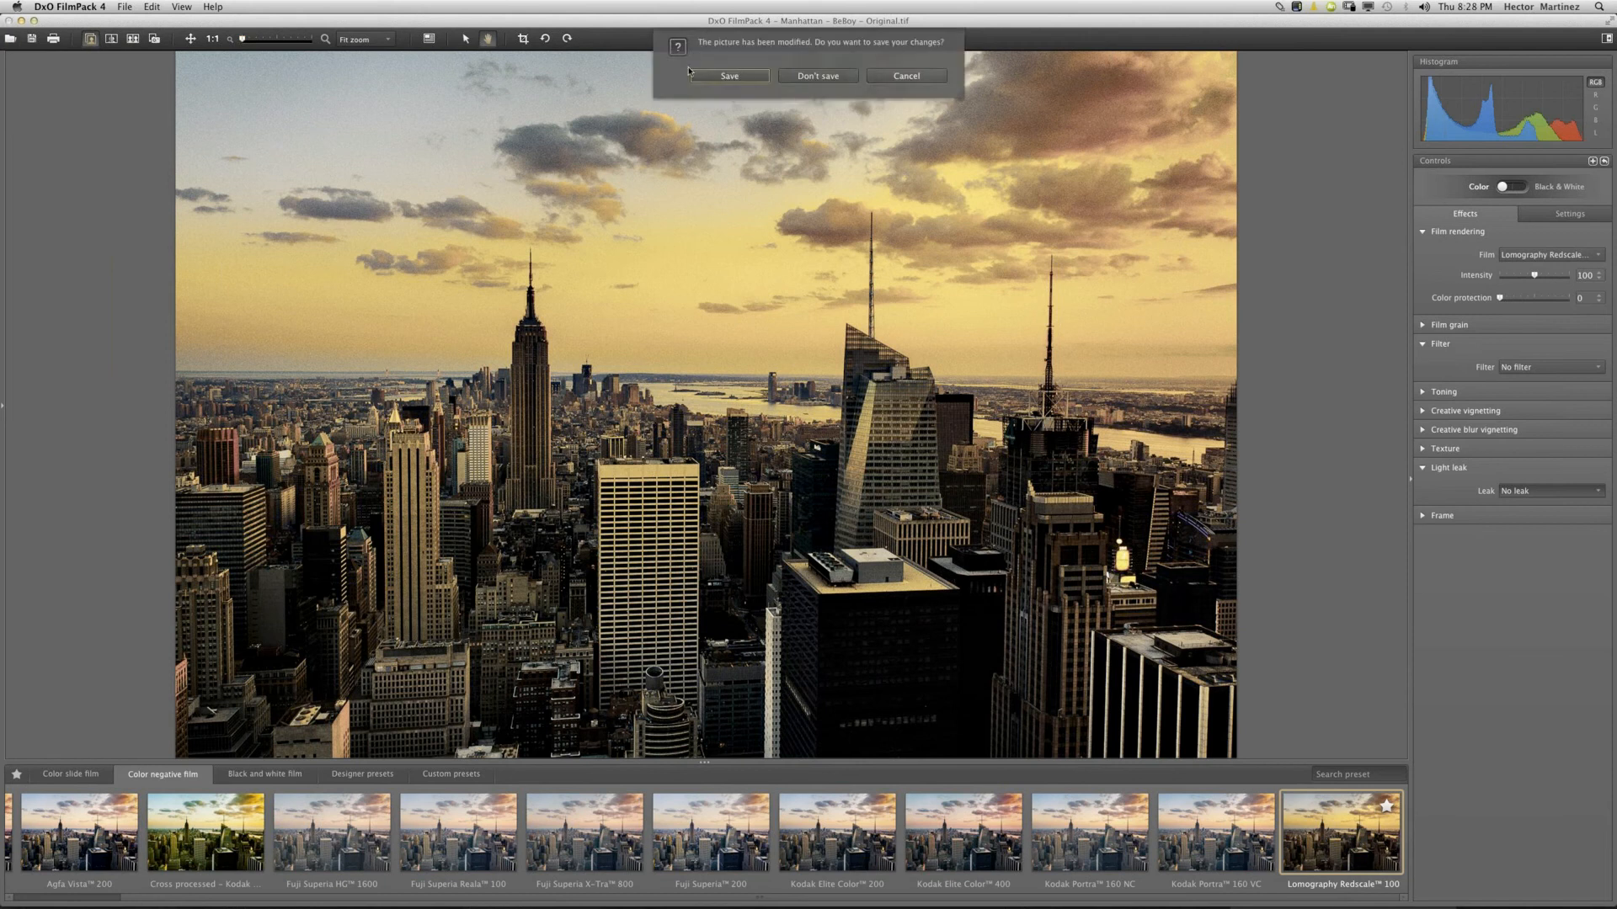
click(795, 77)
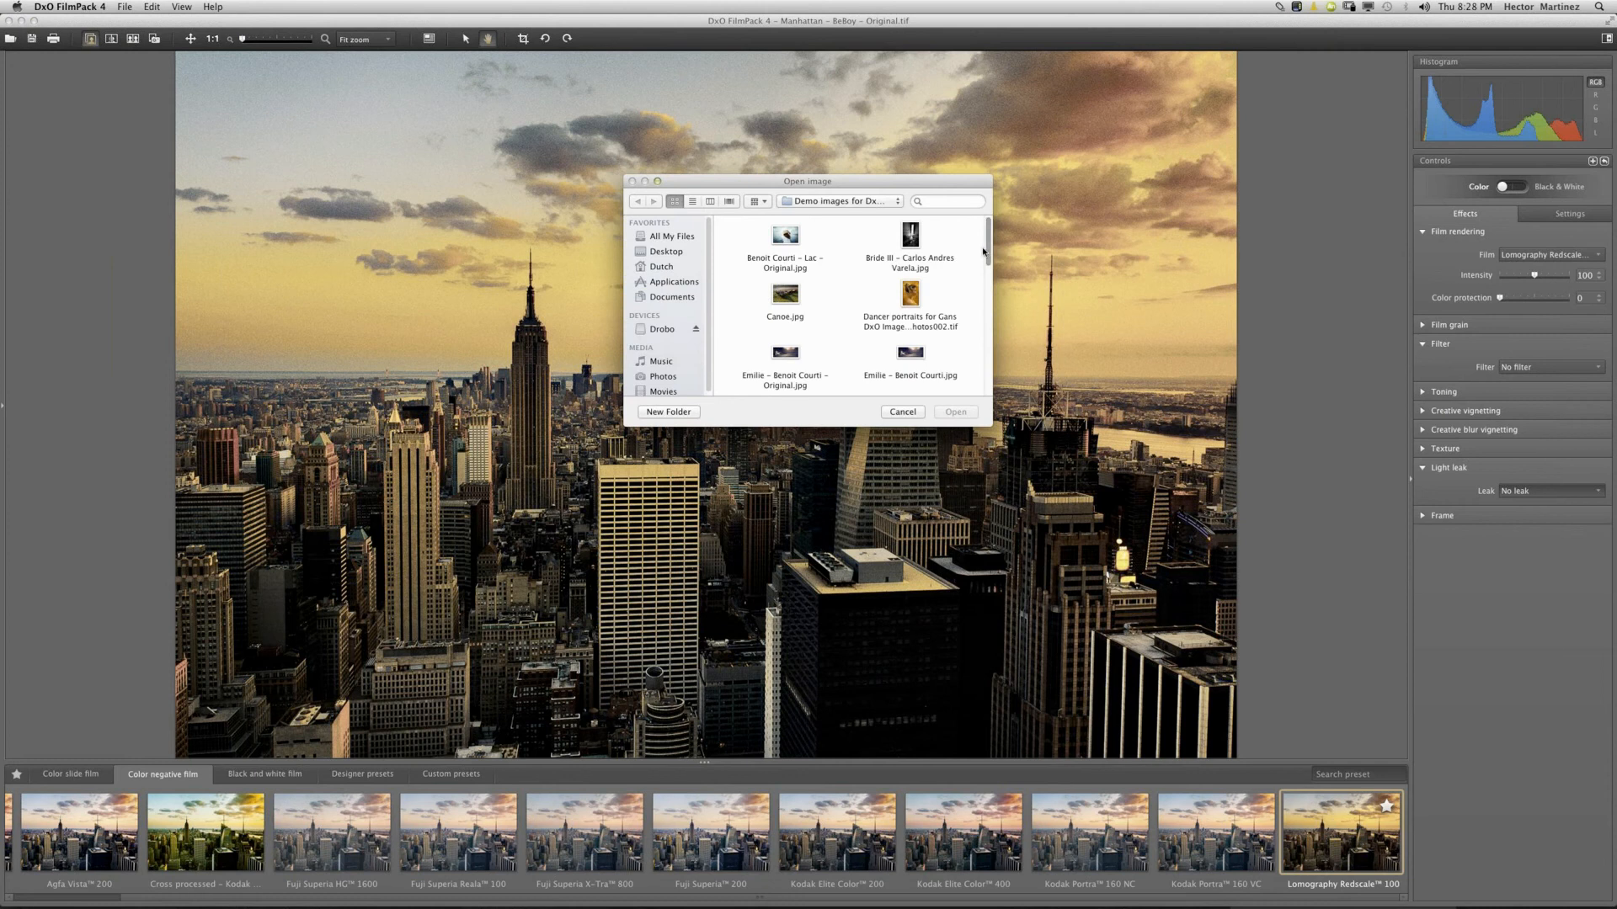
drag(991, 258, 988, 331)
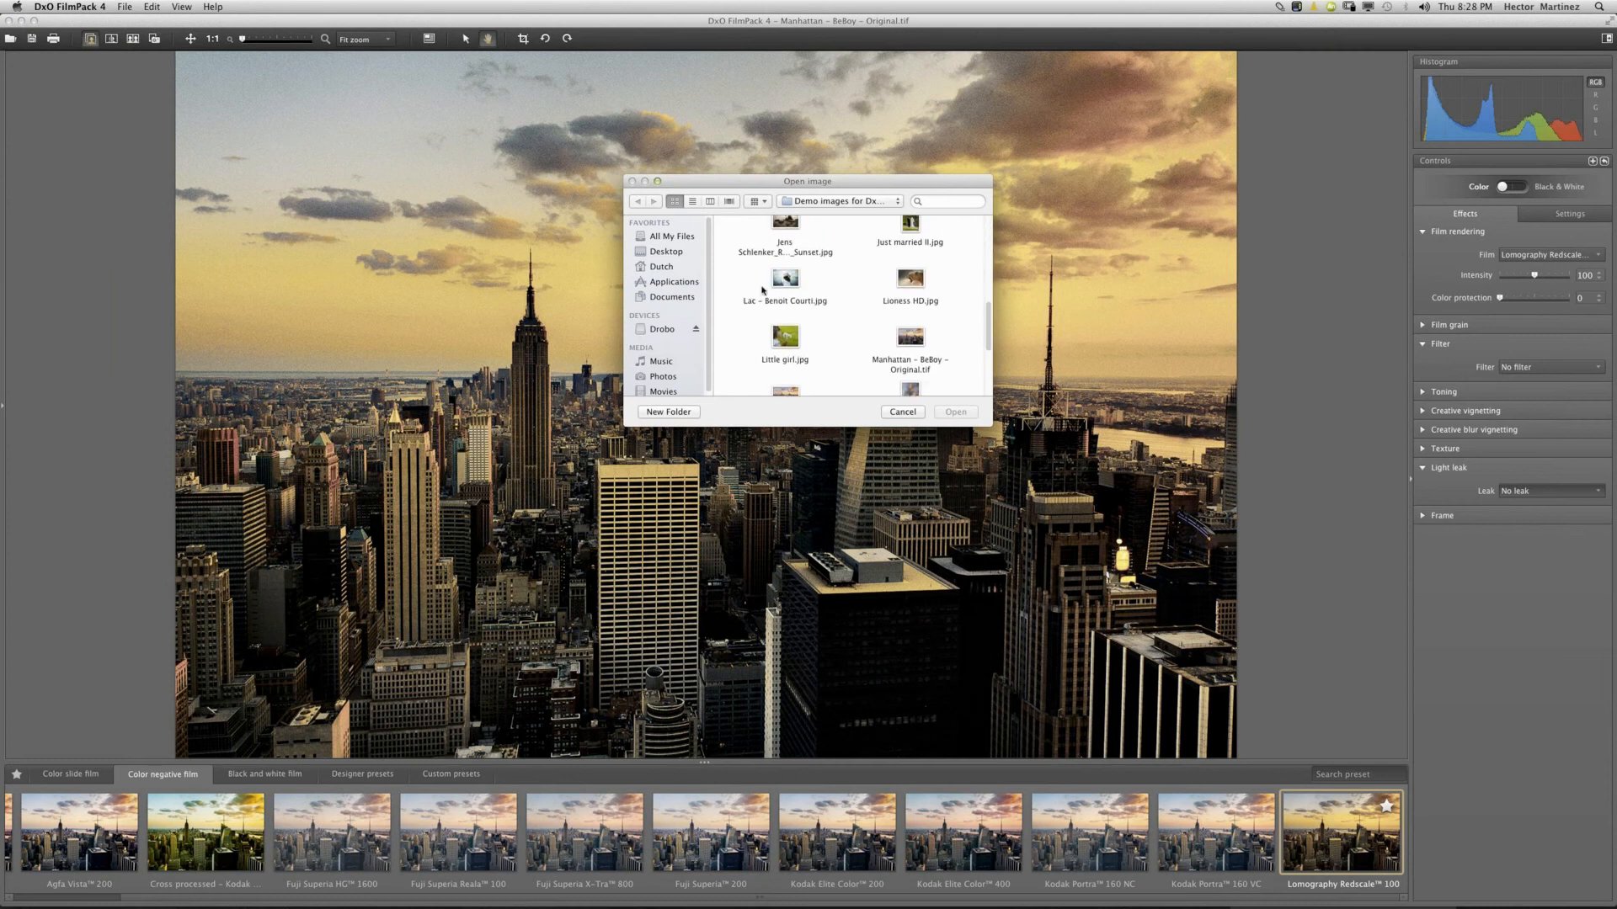
click(784, 290)
click(956, 411)
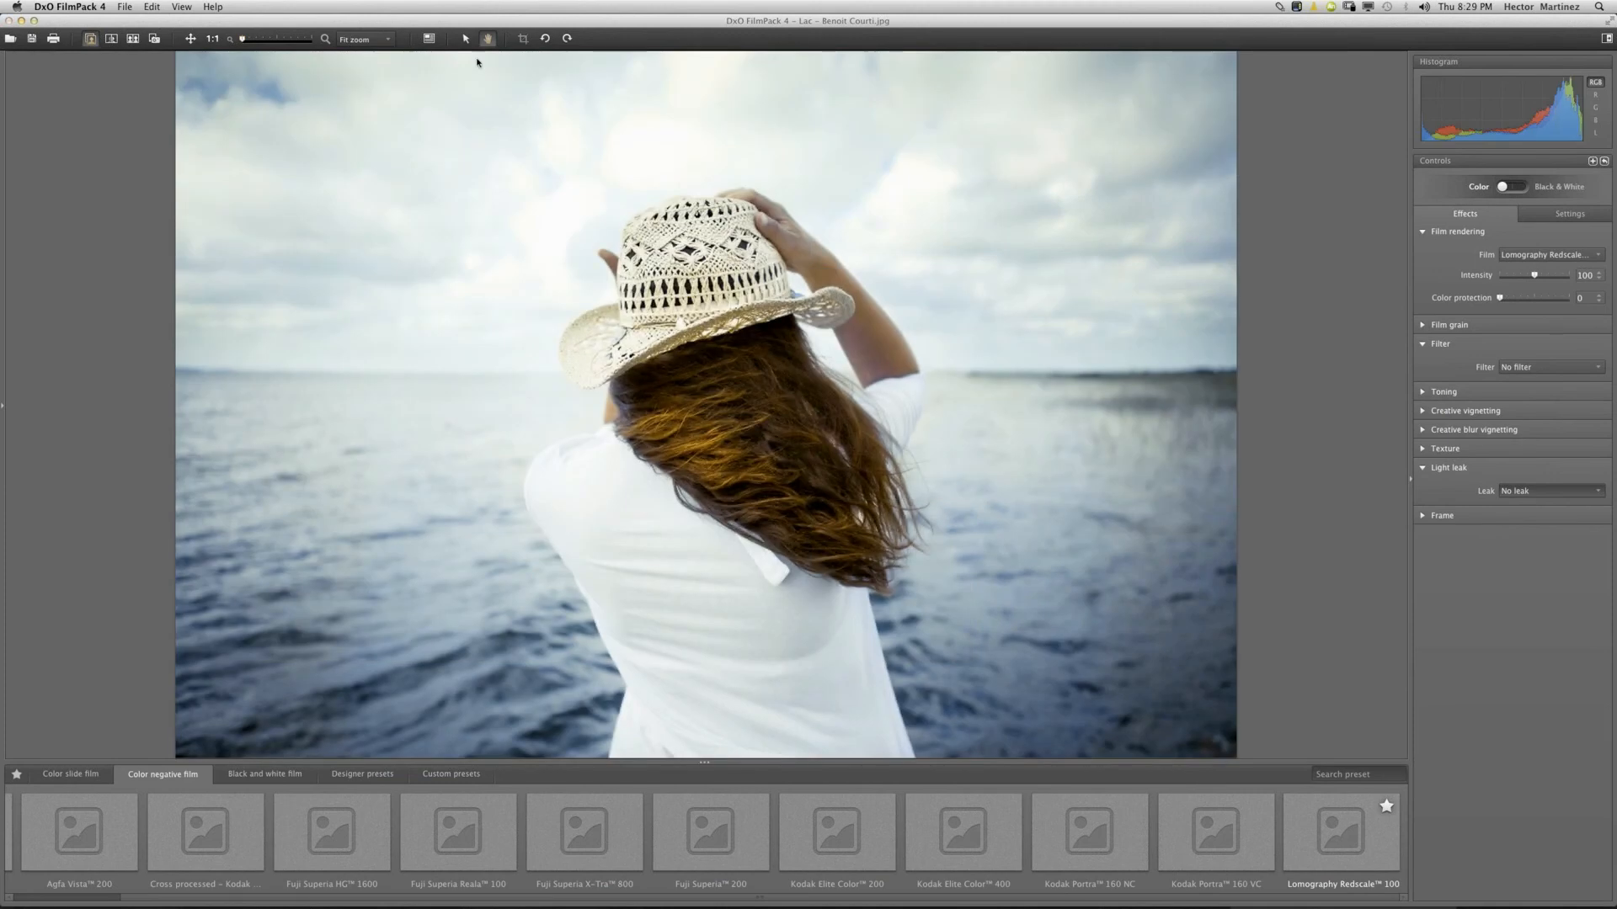
Crop away the photo's left side and upper edge, with the mask outside the crop made completely black.
click(523, 39)
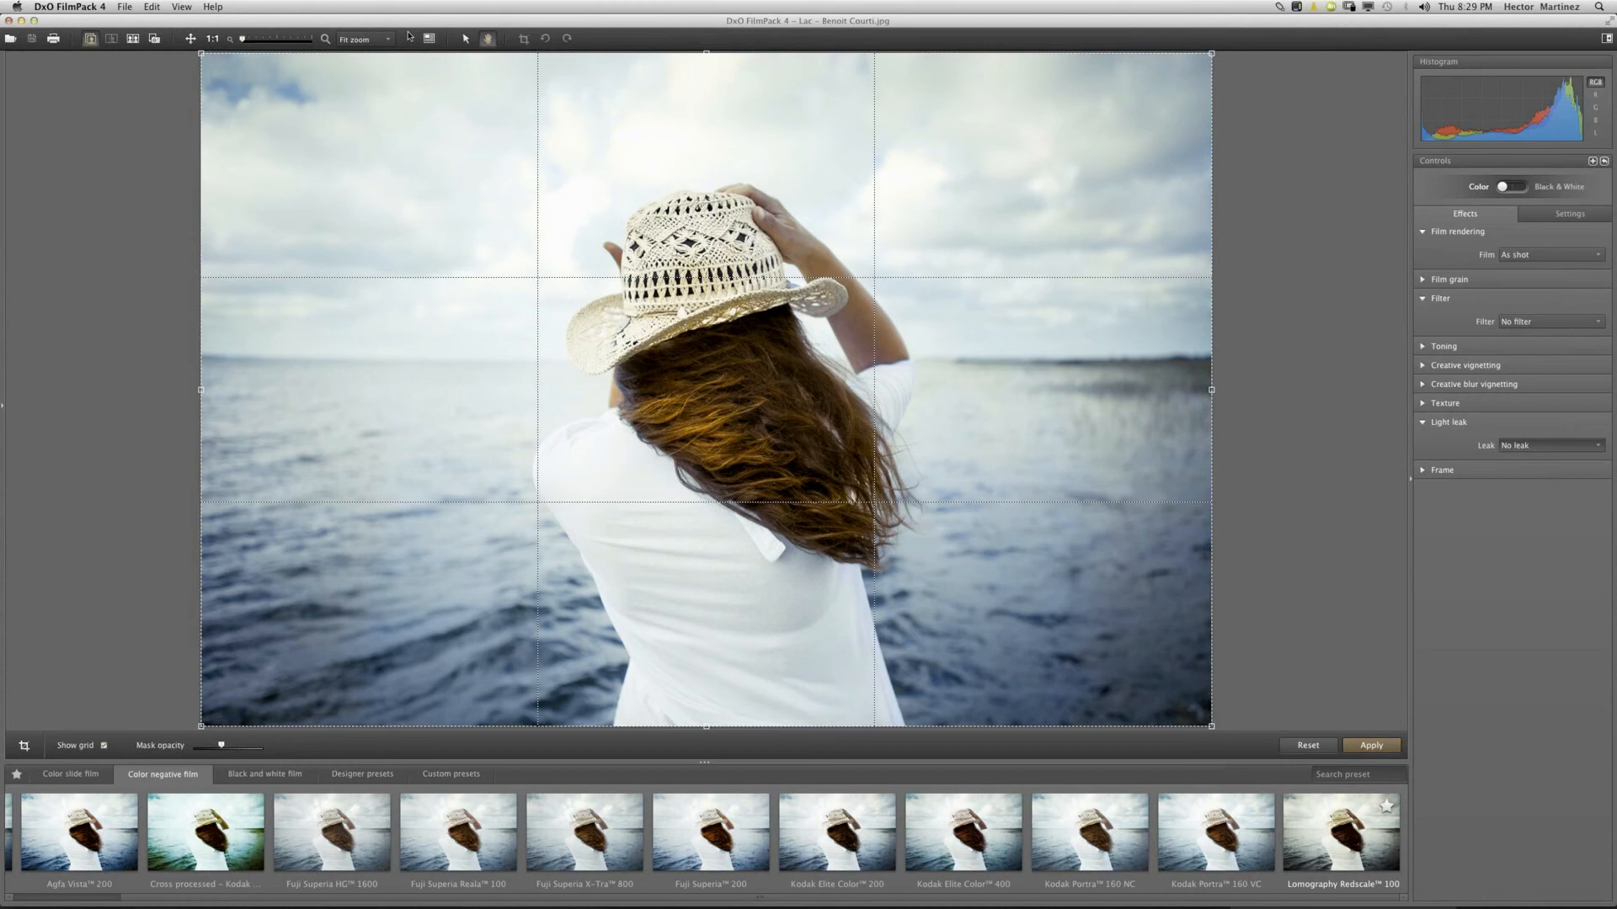
drag(201, 54, 444, 232)
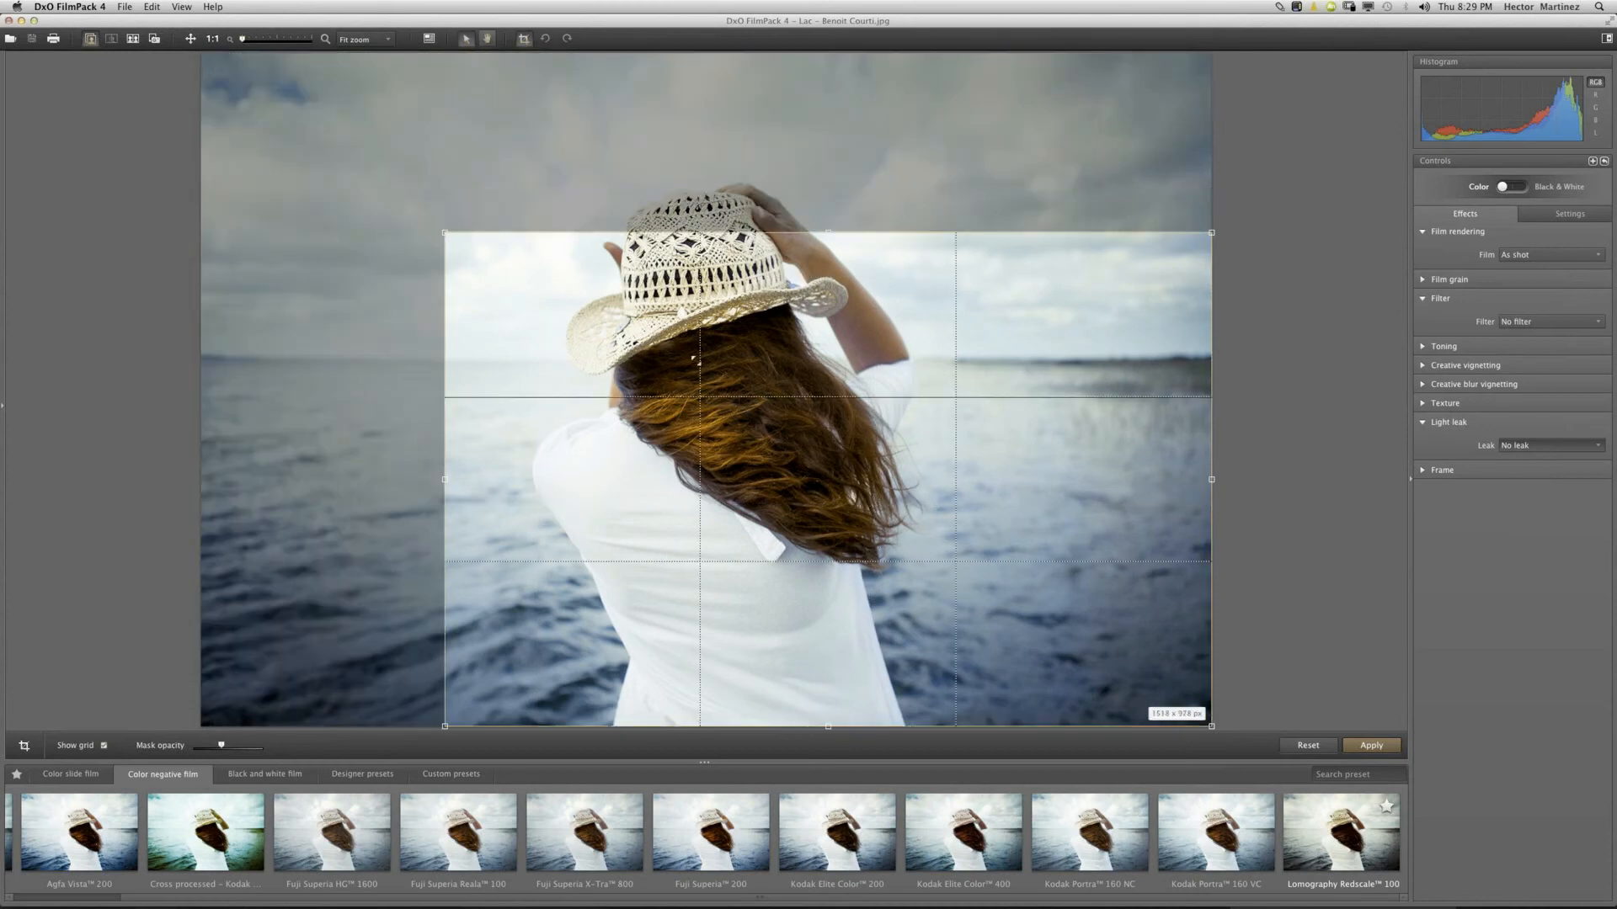
drag(844, 560, 803, 501)
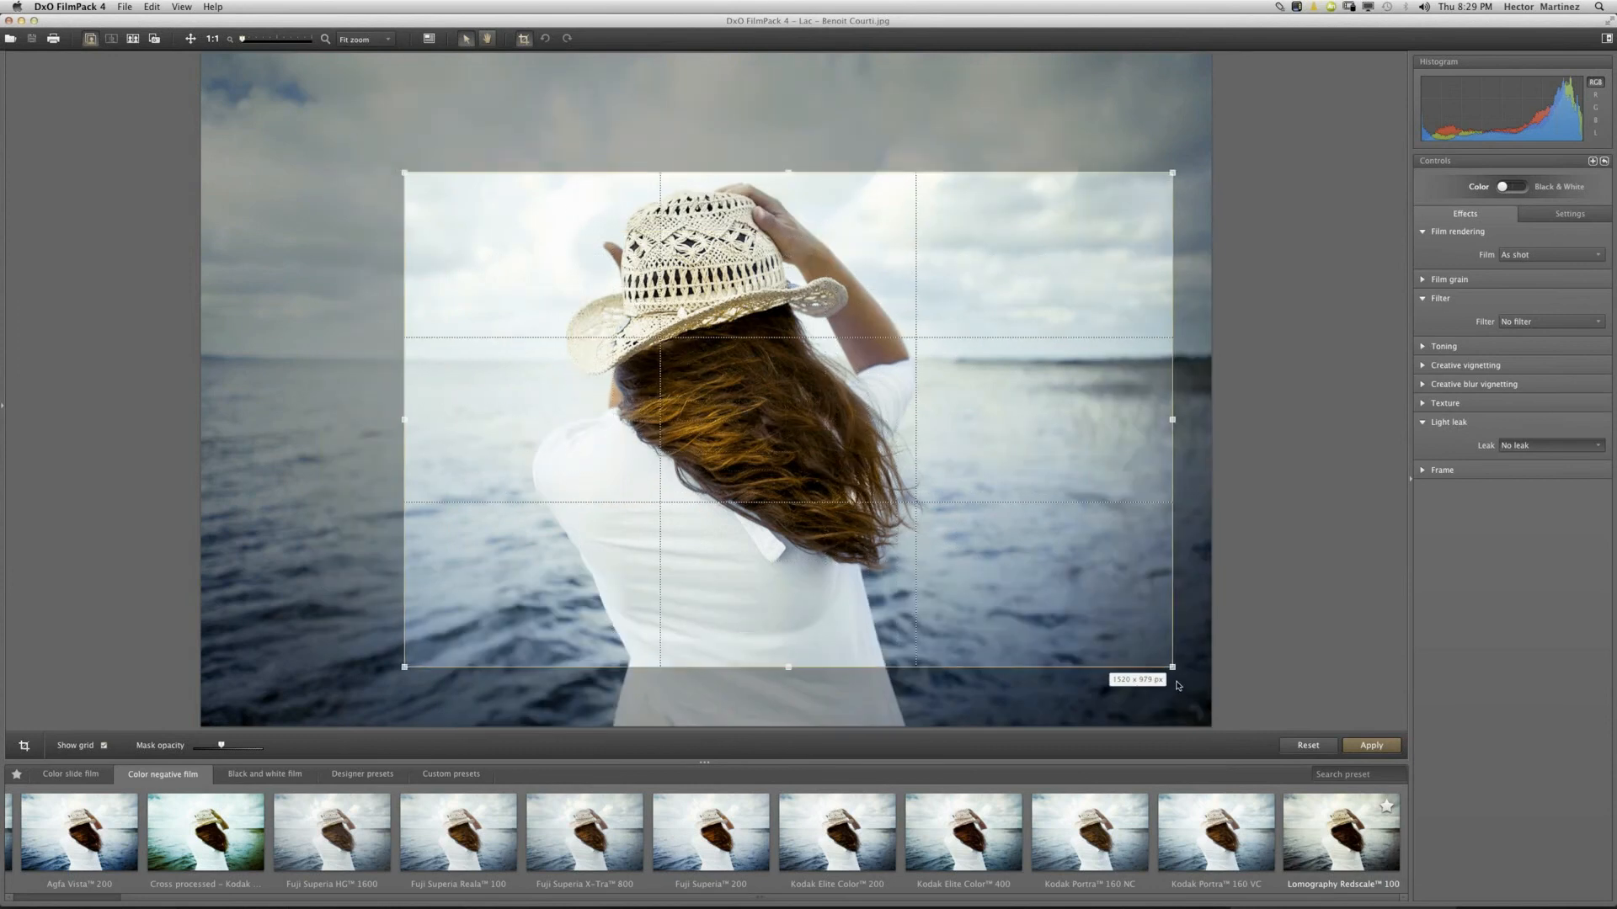
drag(1173, 667, 1226, 744)
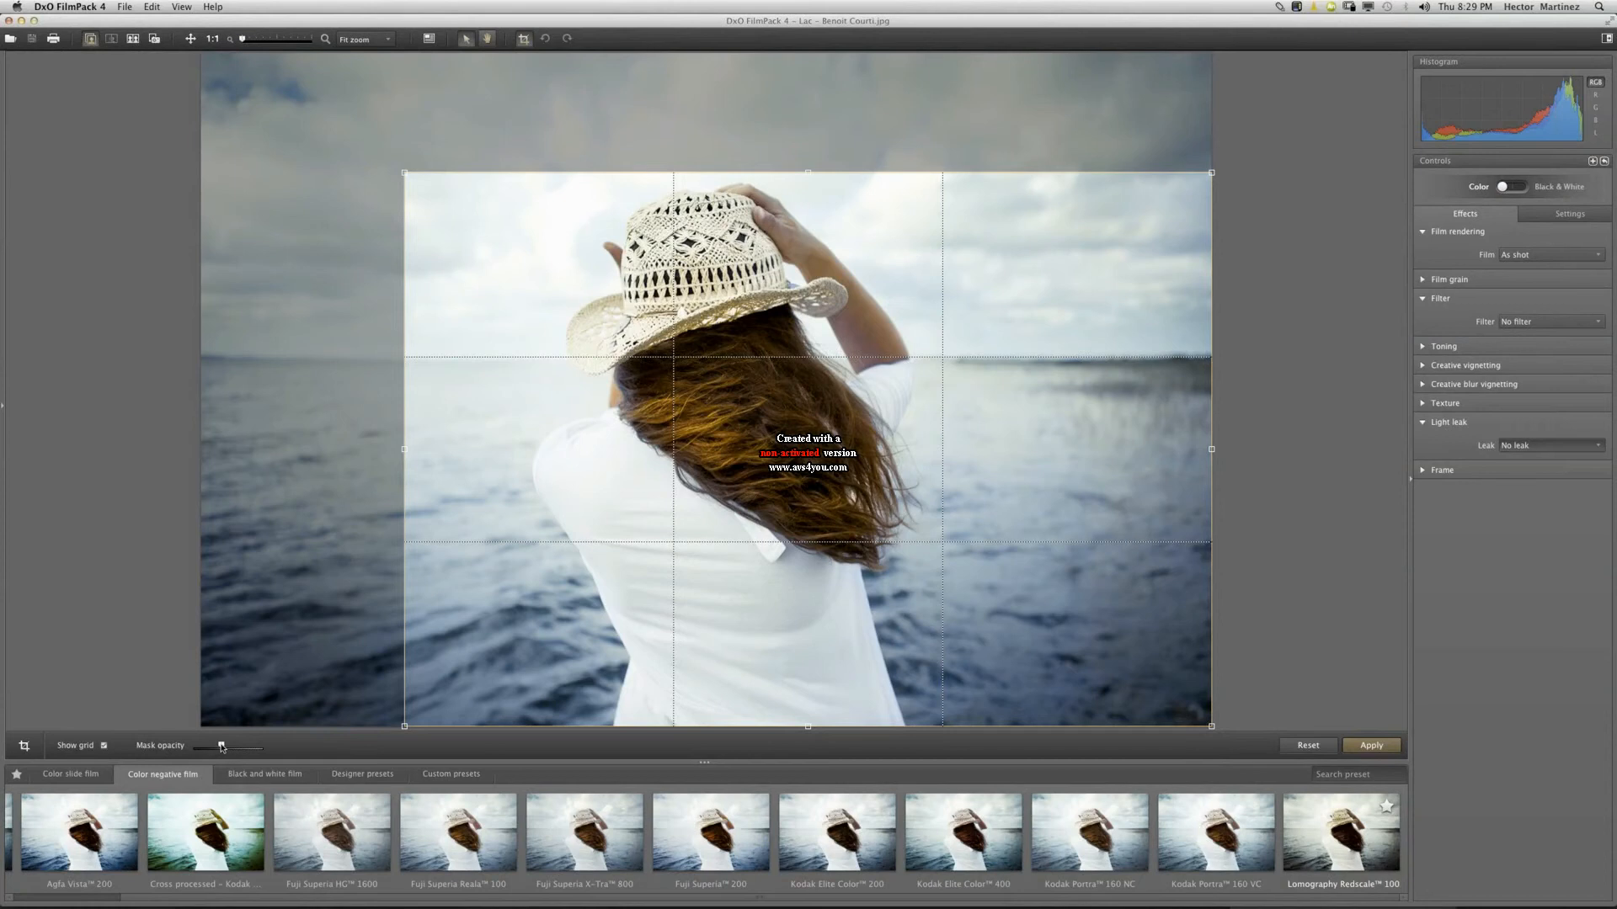
drag(221, 746, 177, 752)
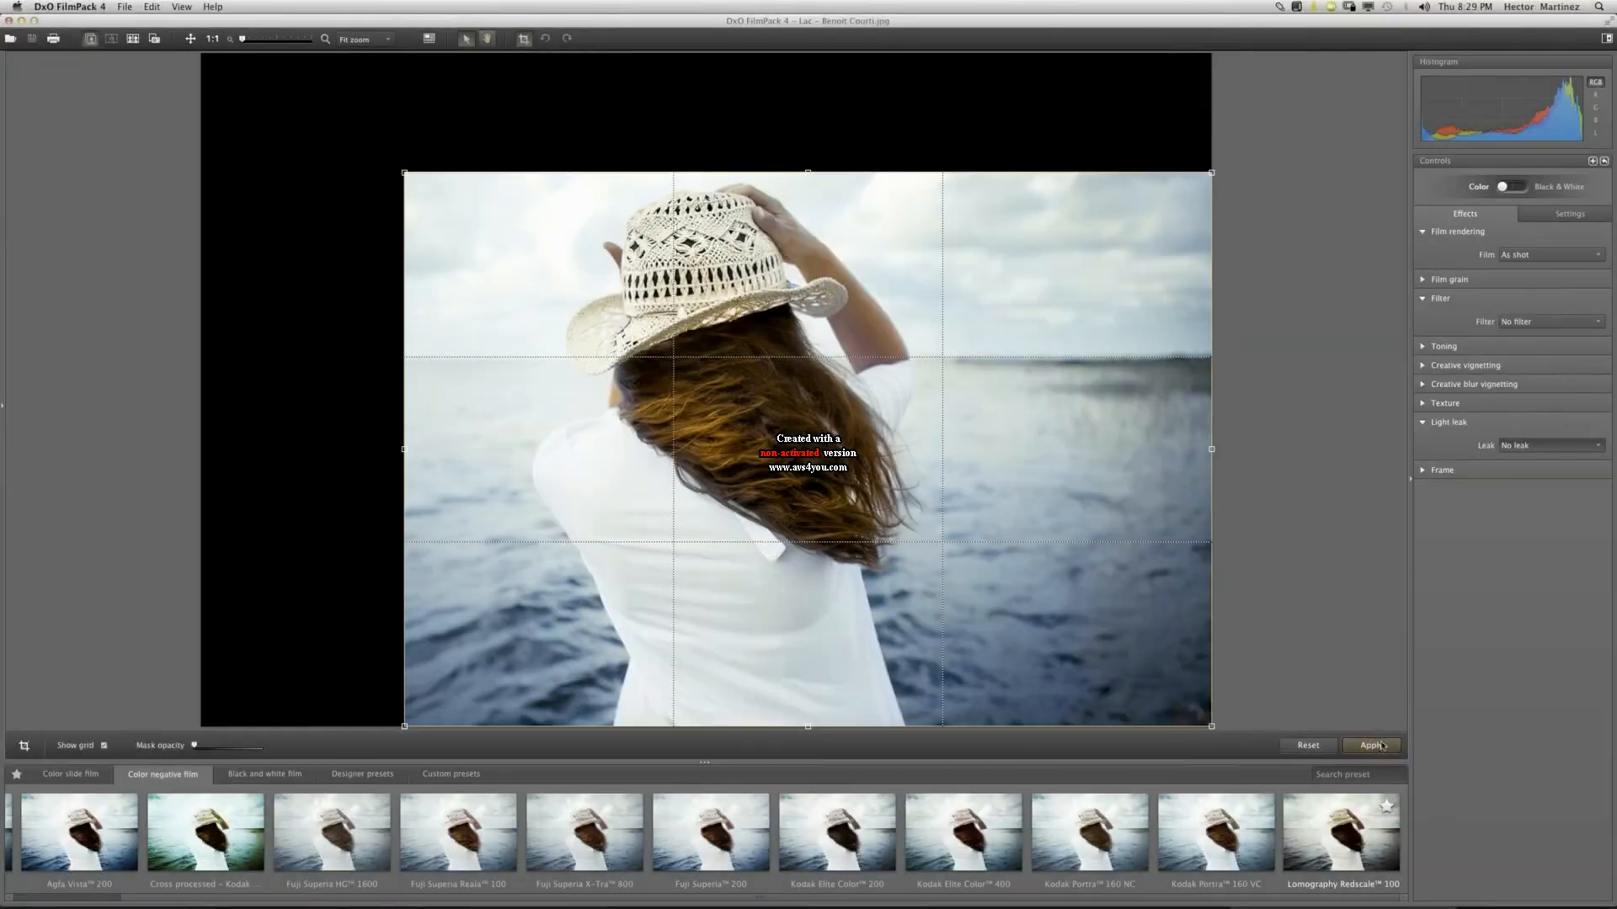
click(1389, 745)
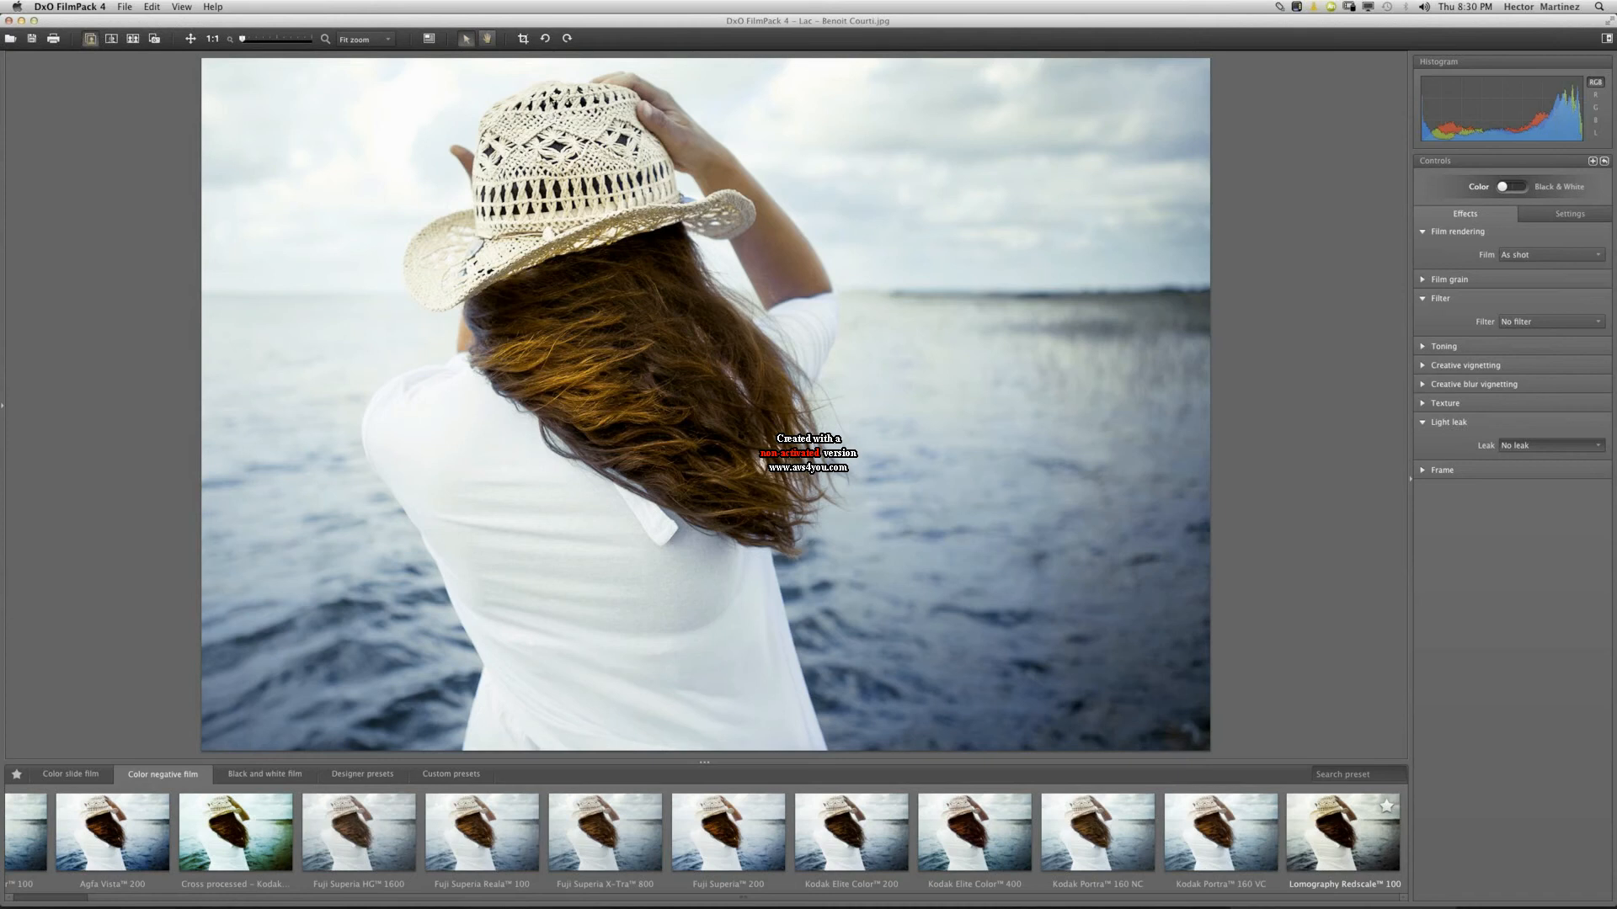
Enlarge the preset browser so the color negative film thumbnails appear much bigger, and go back to its first presets.
click(1602, 56)
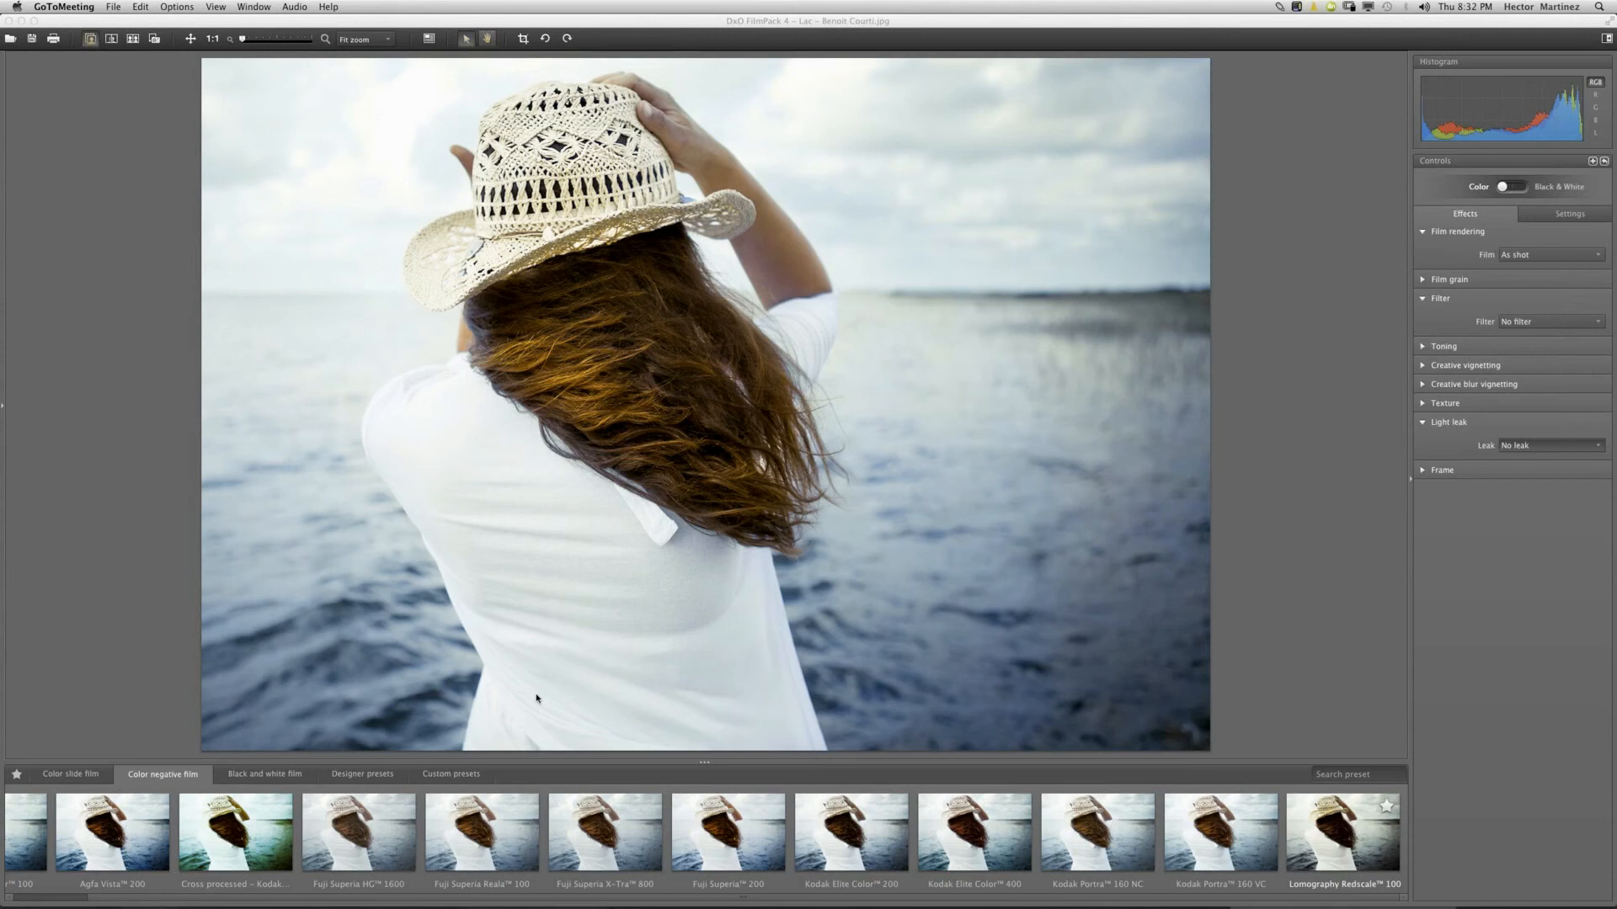
click(707, 762)
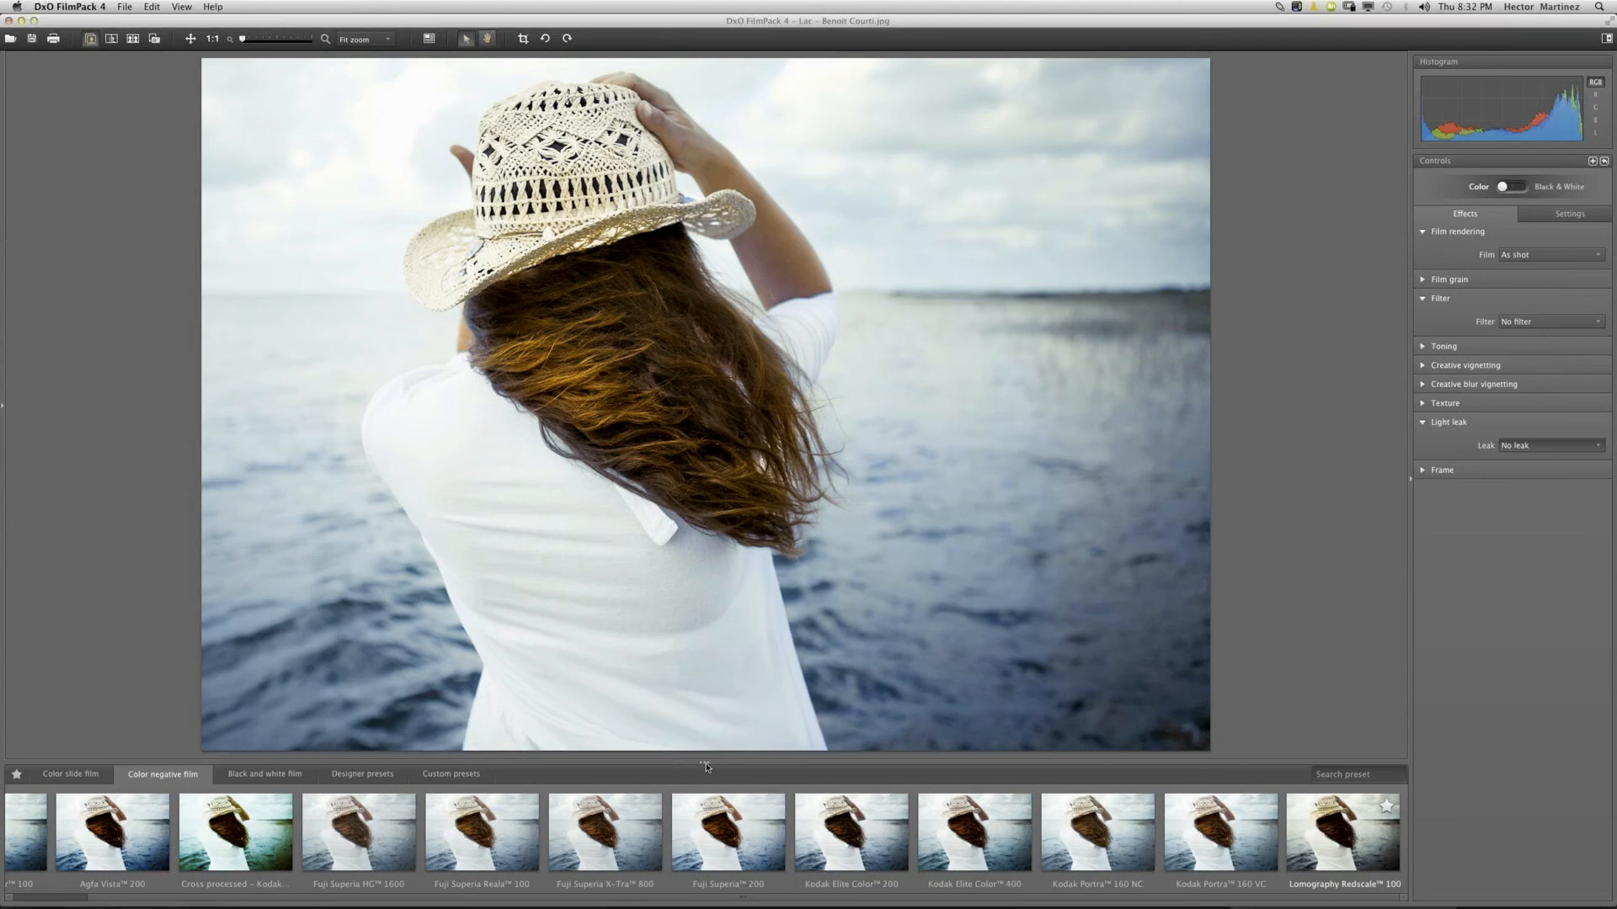
drag(706, 760, 685, 548)
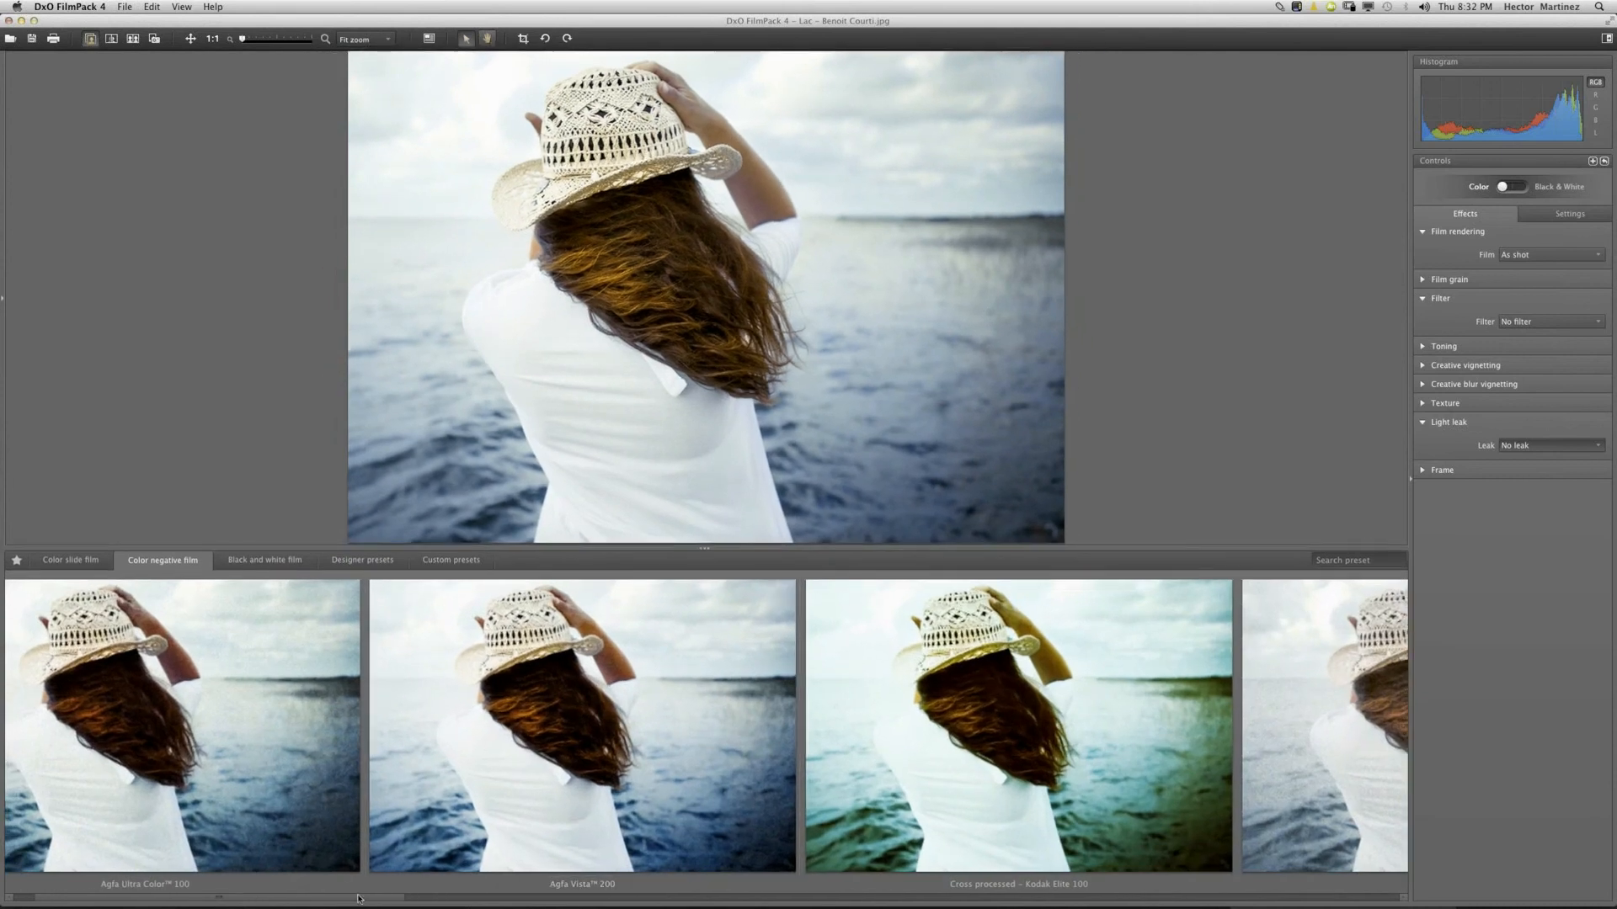
drag(350, 901, 329, 901)
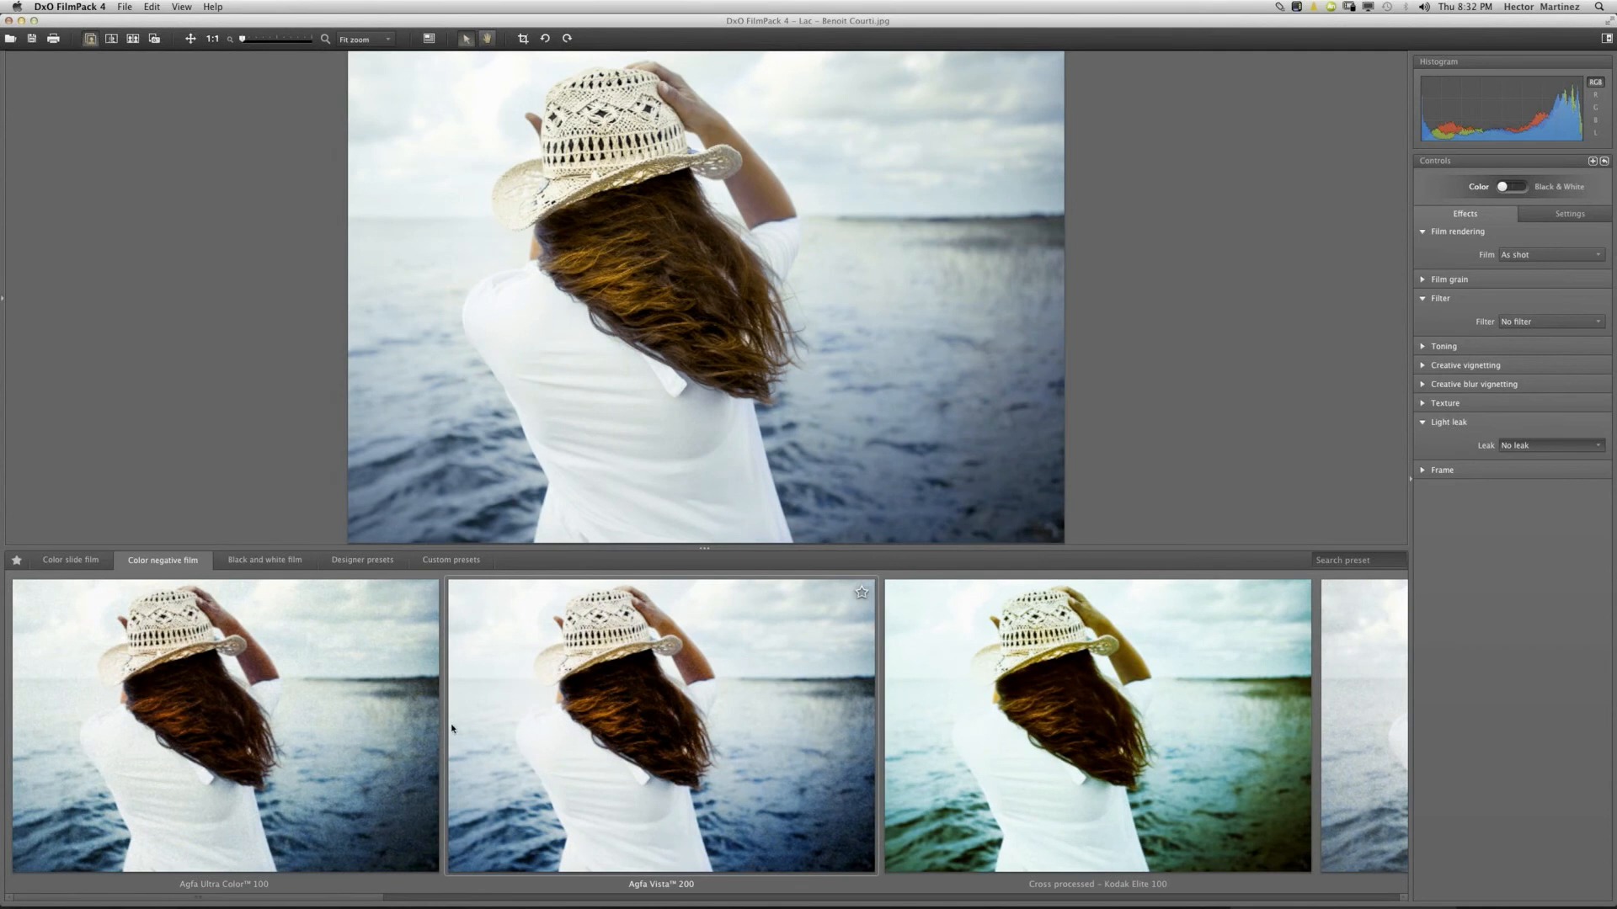
Apply the designer presets Beauty, Blue tone, Blurred and Cappuccino to the cropped photo in turn.
click(358, 571)
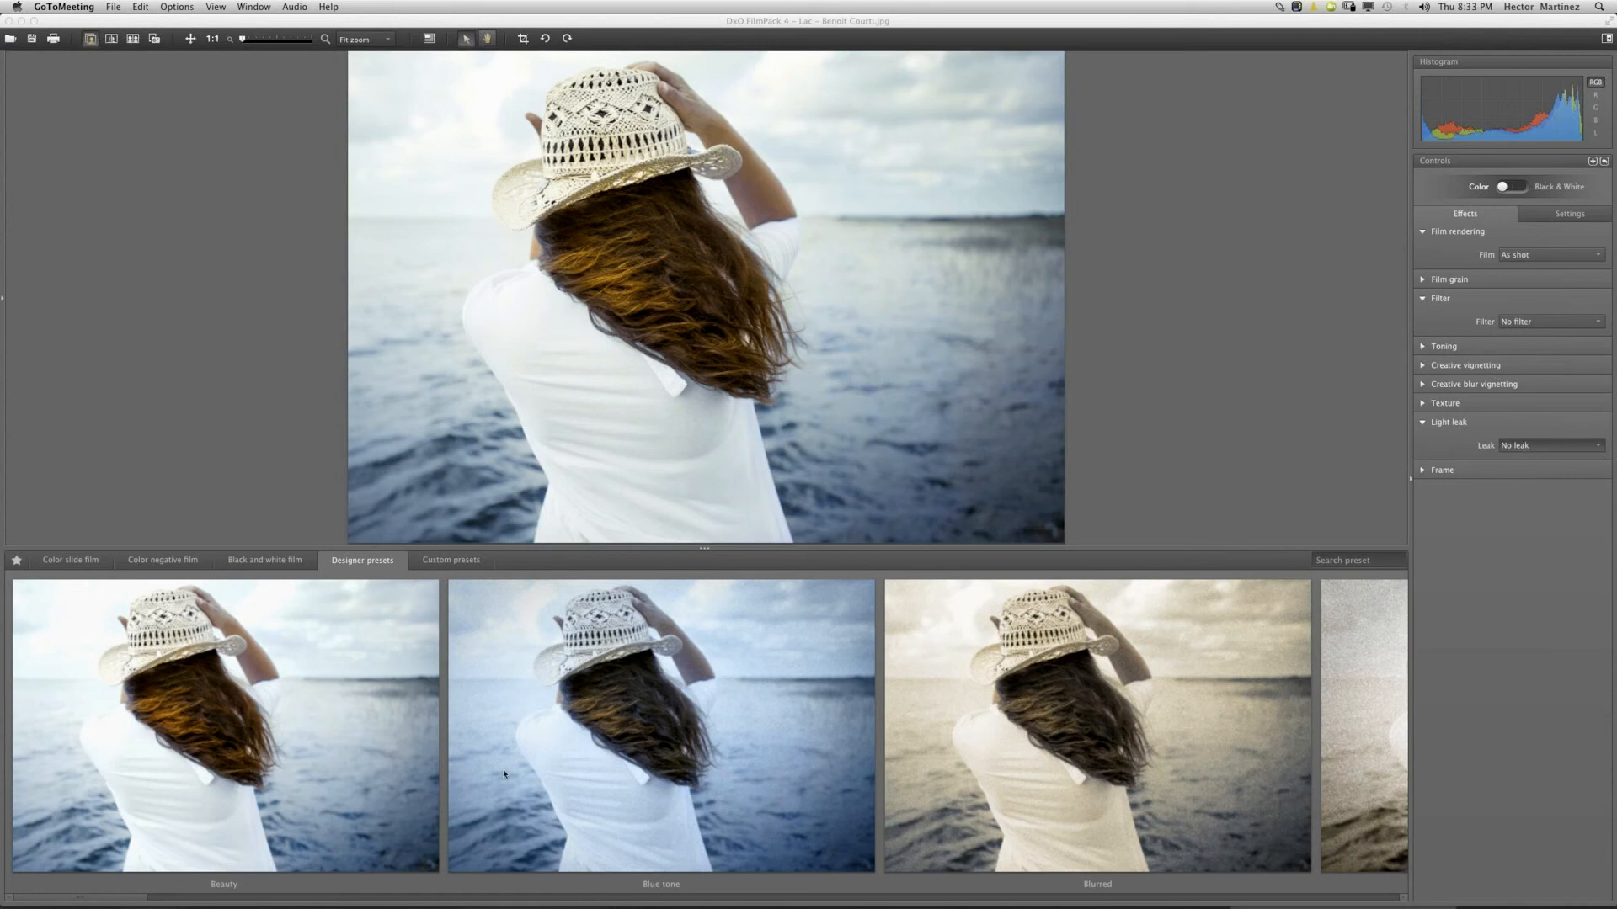
click(353, 782)
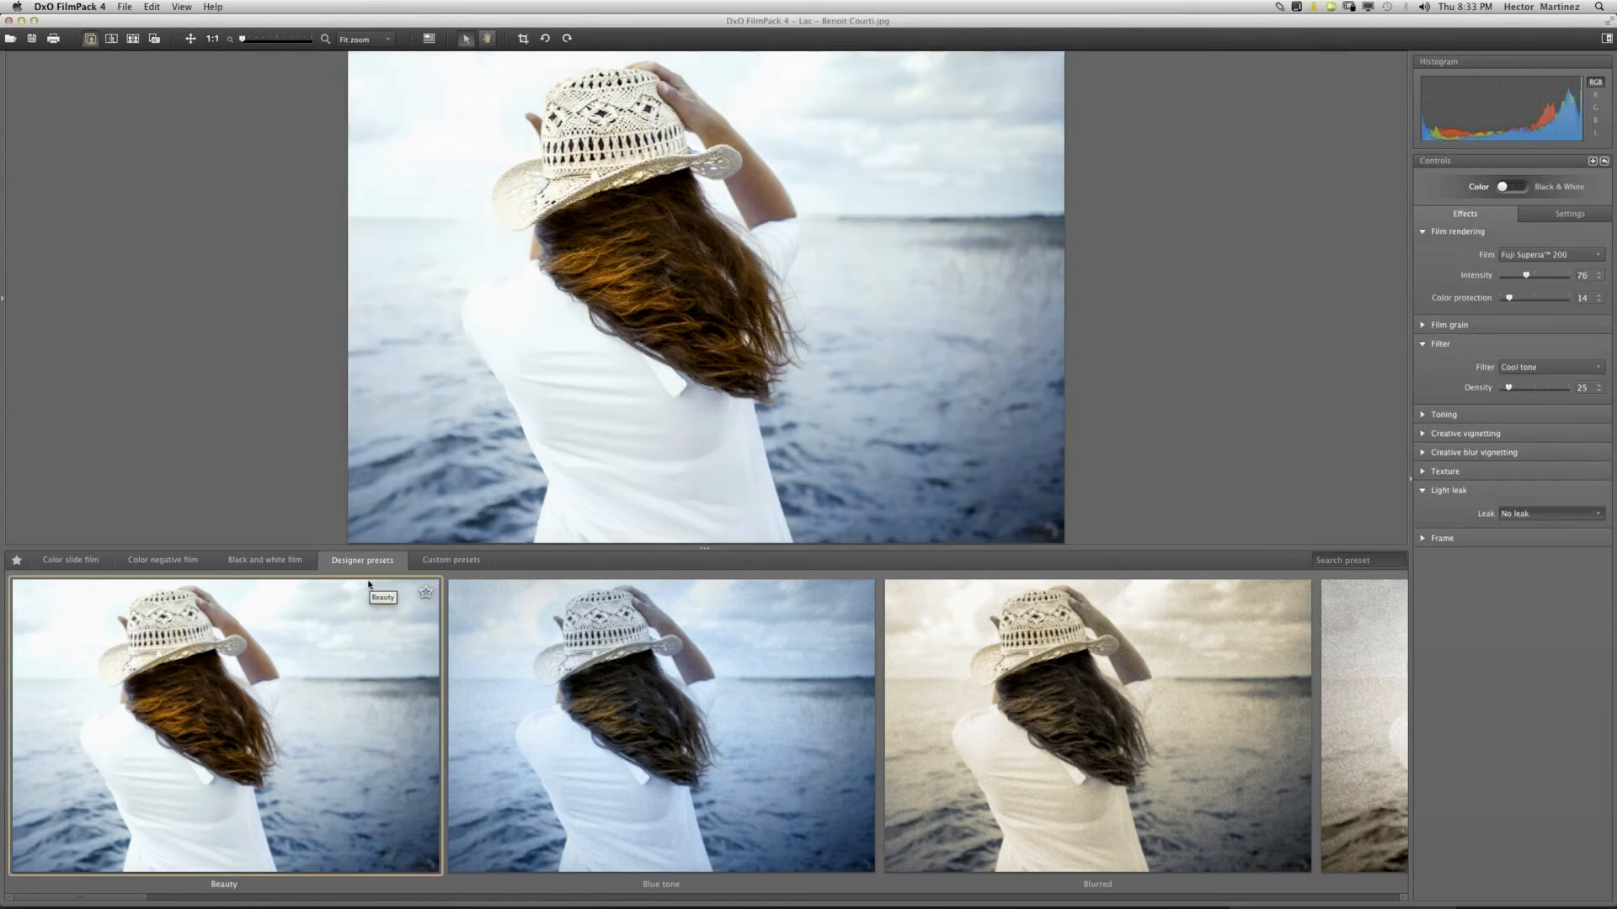
key(Right)
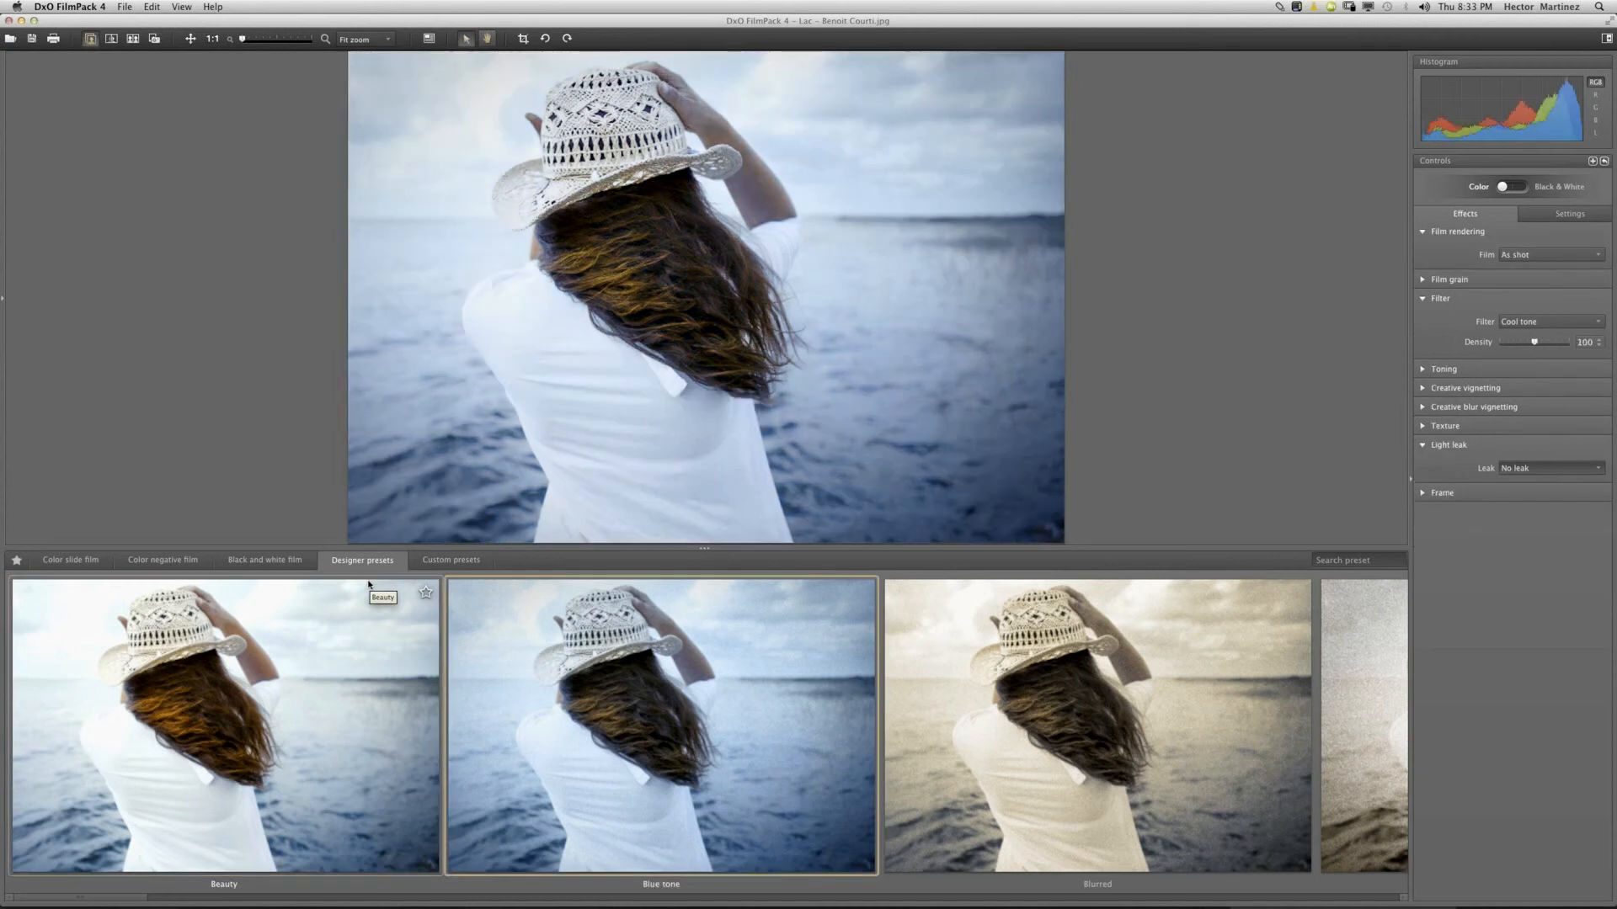
key(Right)
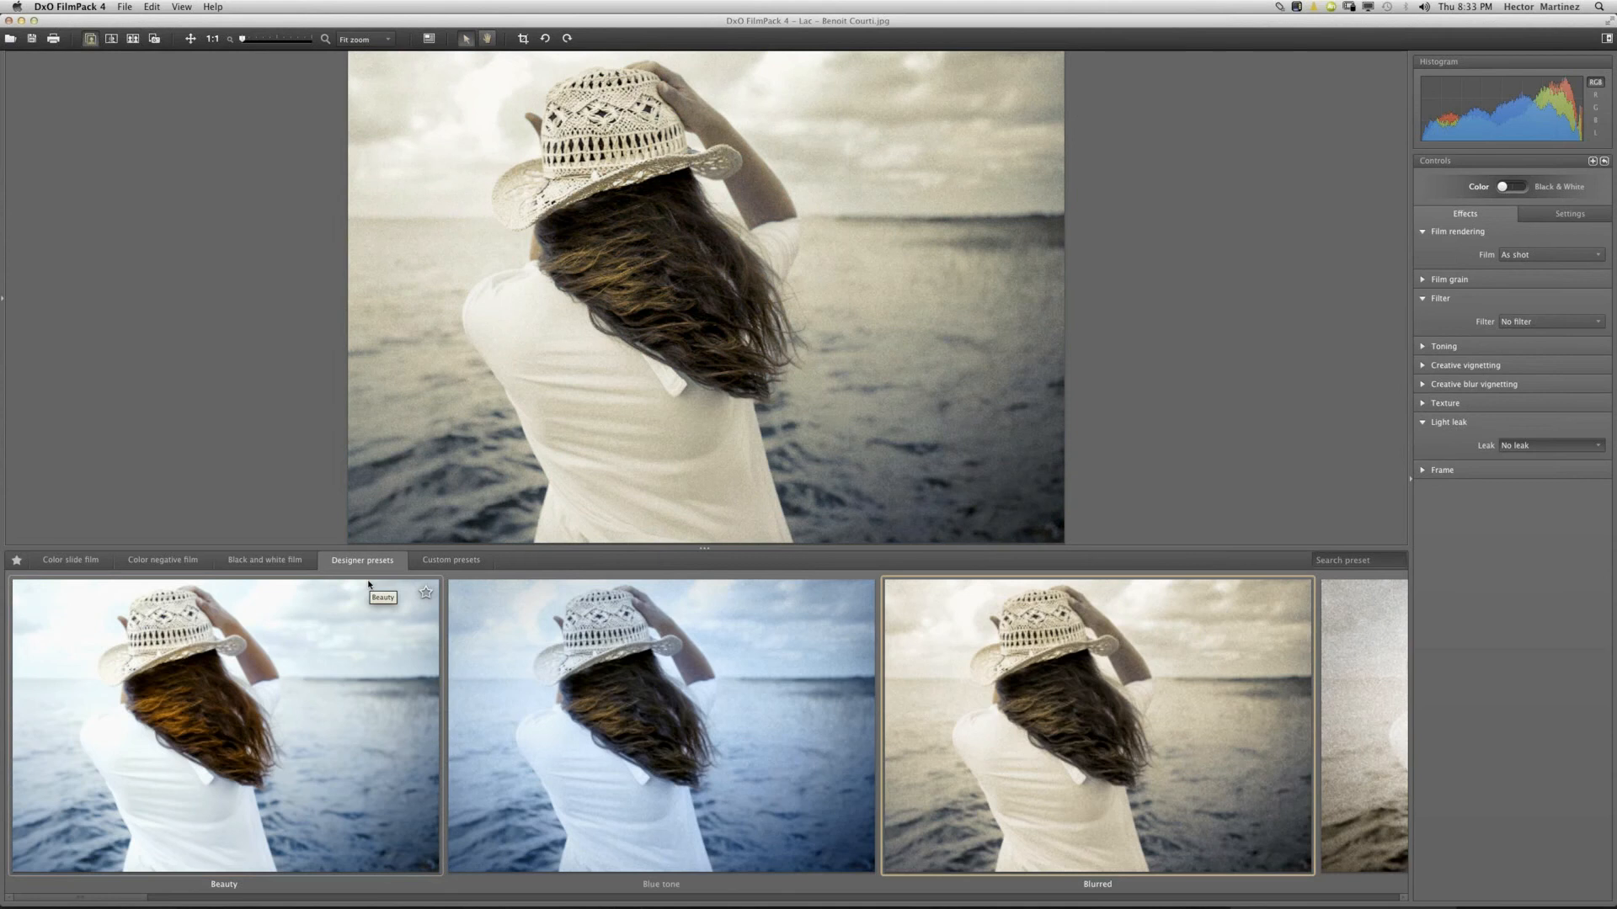
key(Right)
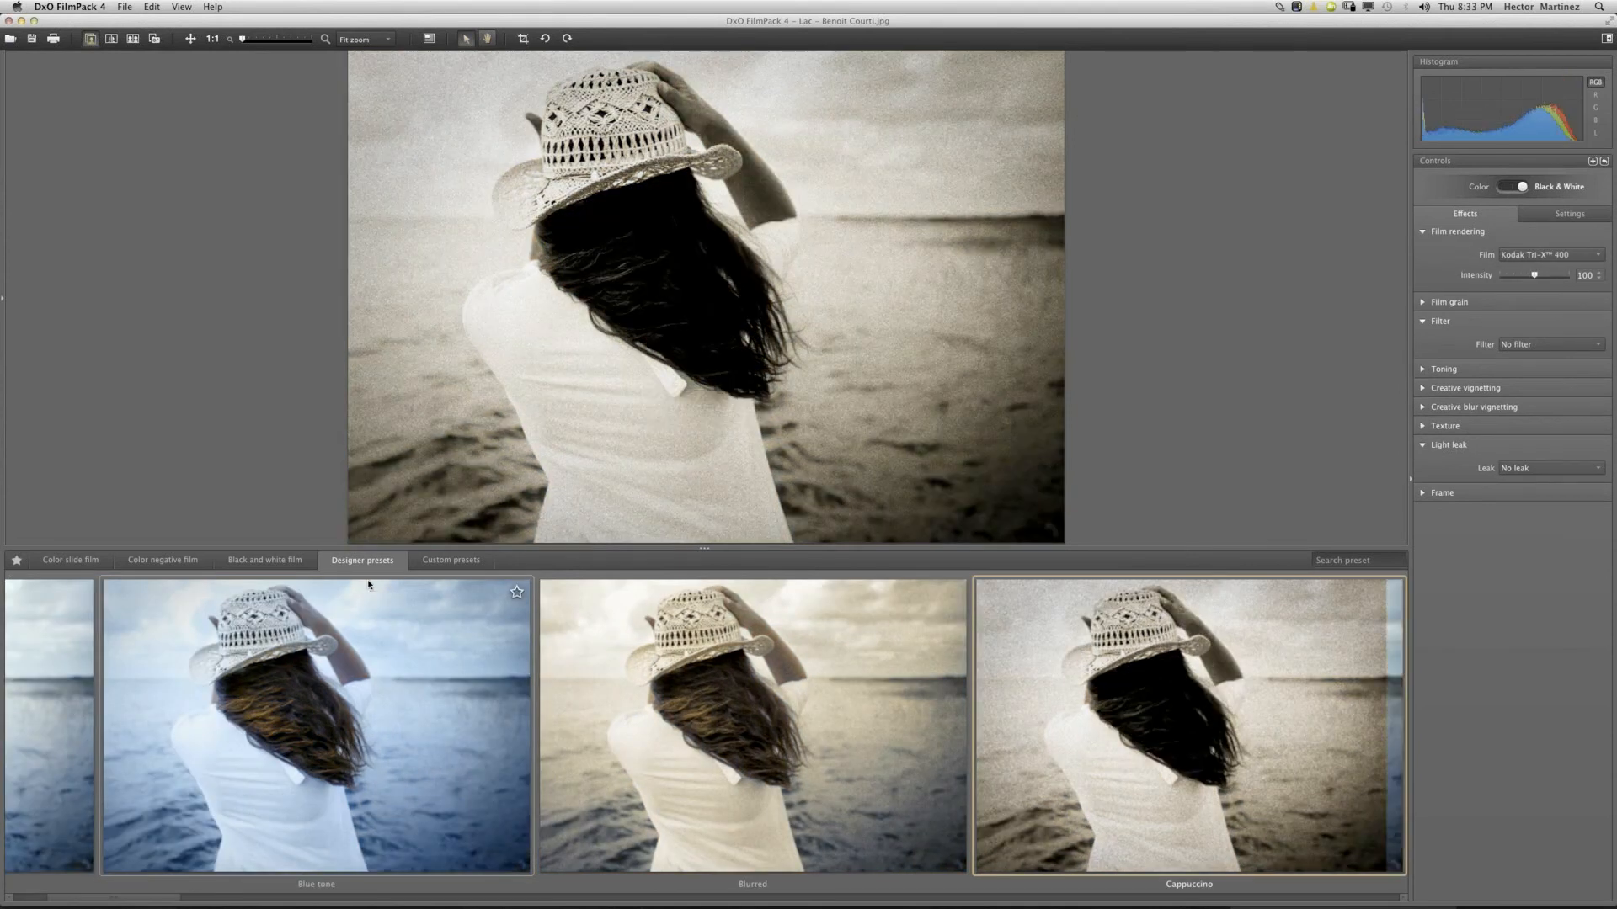
Return to the Cappuccino designer preset and mark it as a favorite.
key(Right)
key(Left)
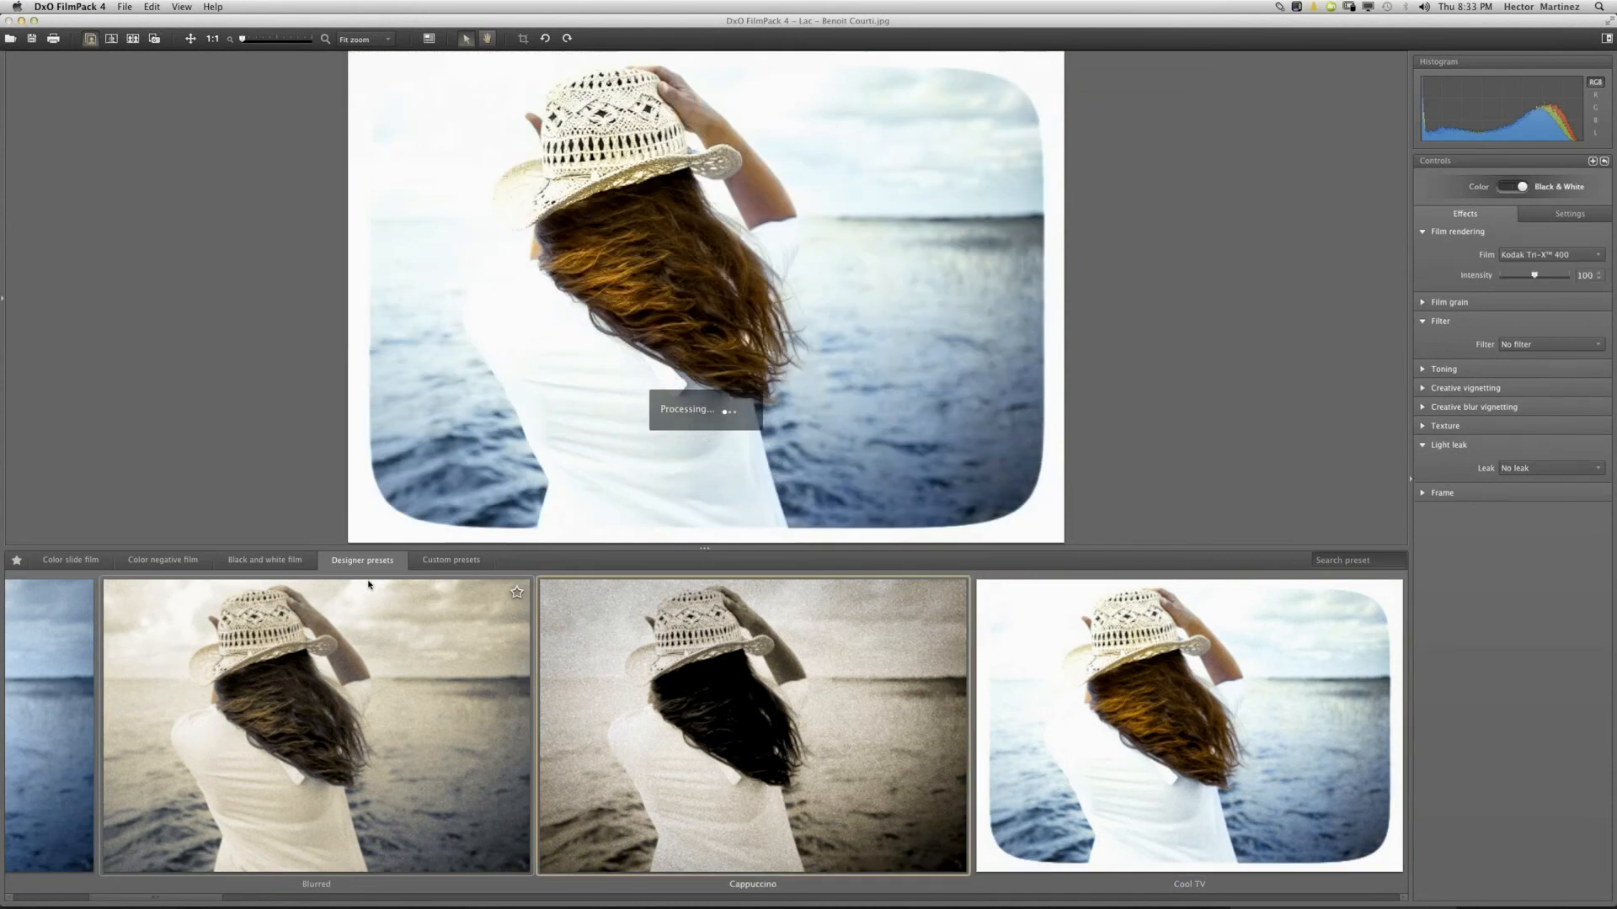
click(953, 592)
Preview the designer presets Cool TV, Cyanotype, Darkroom, Dreamy, Emo and Expresso on the photo in turn.
key(Right)
key(Right)
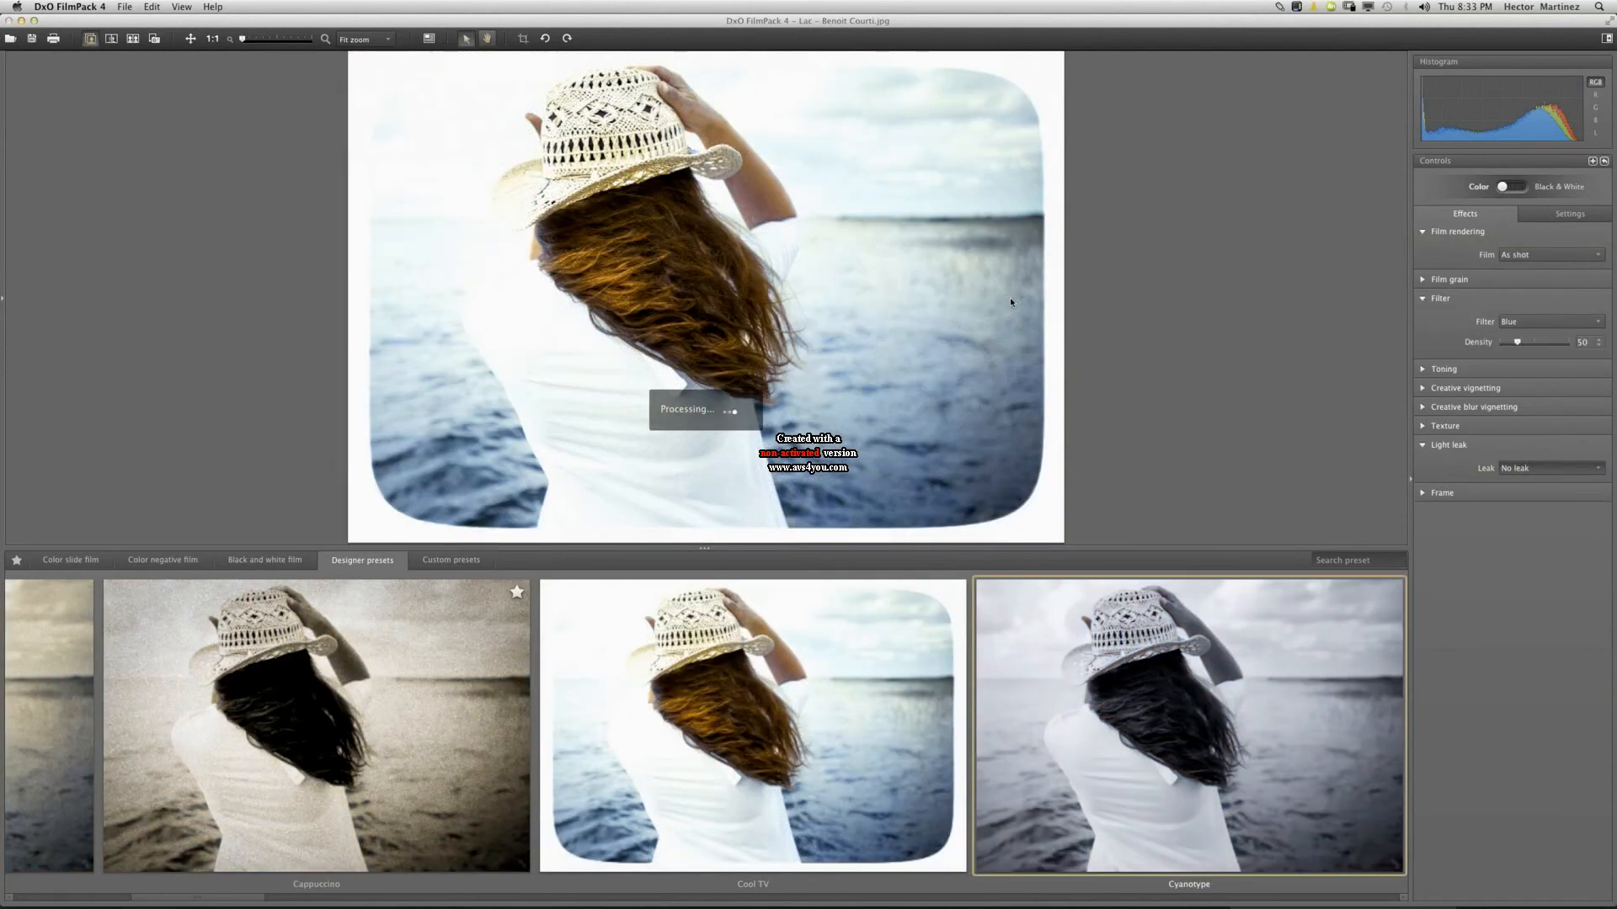
key(Right)
key(Right)
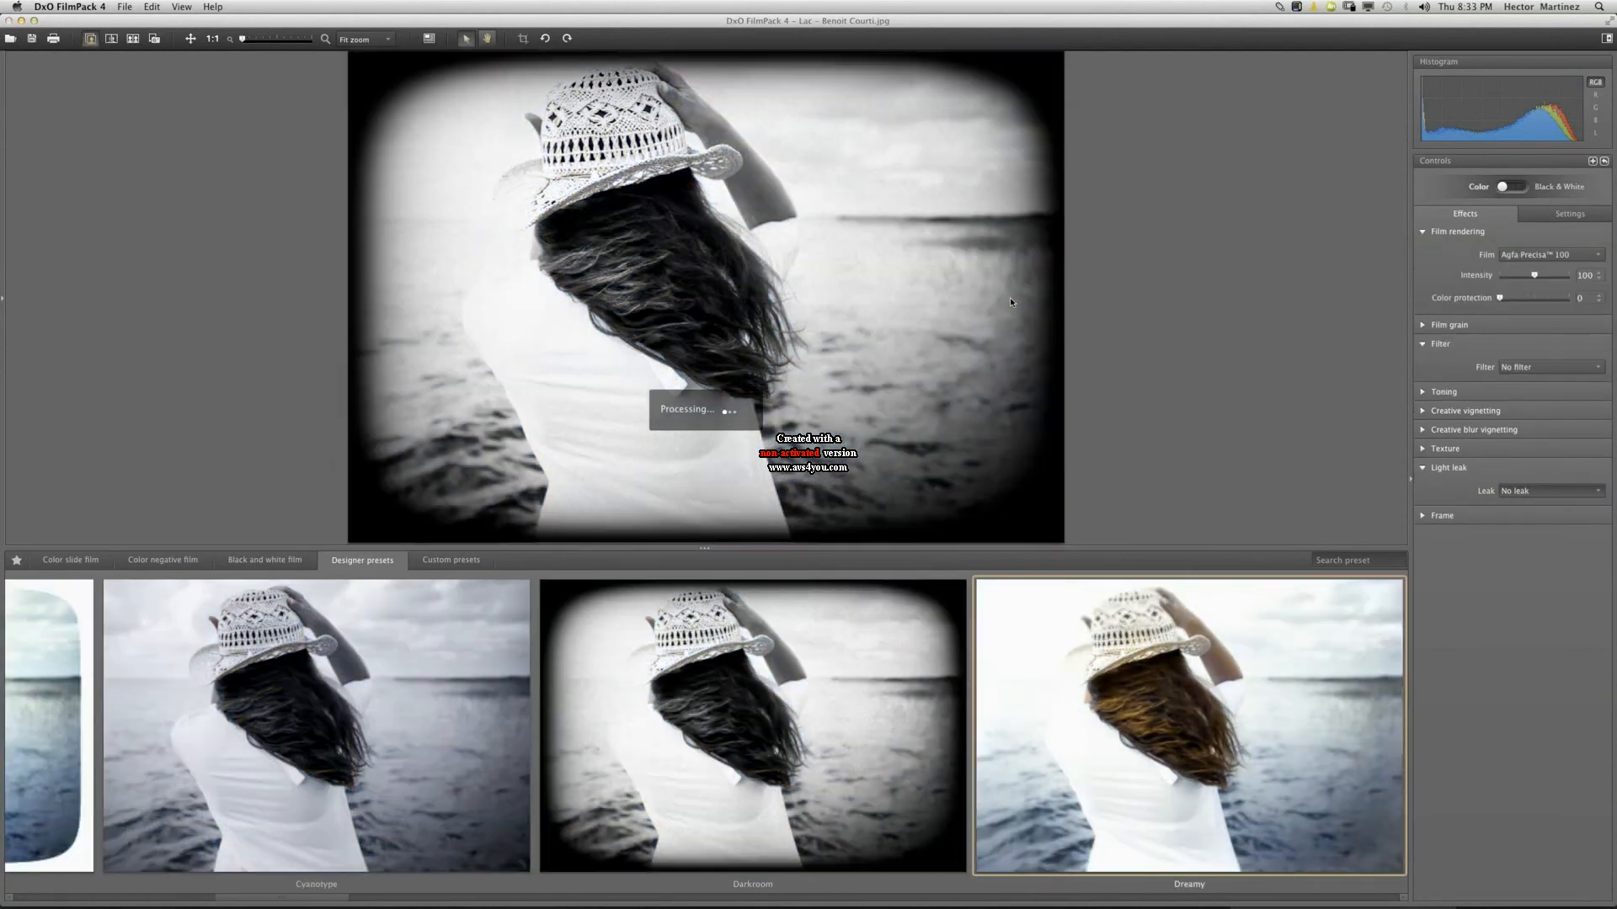
key(Right)
key(Right)
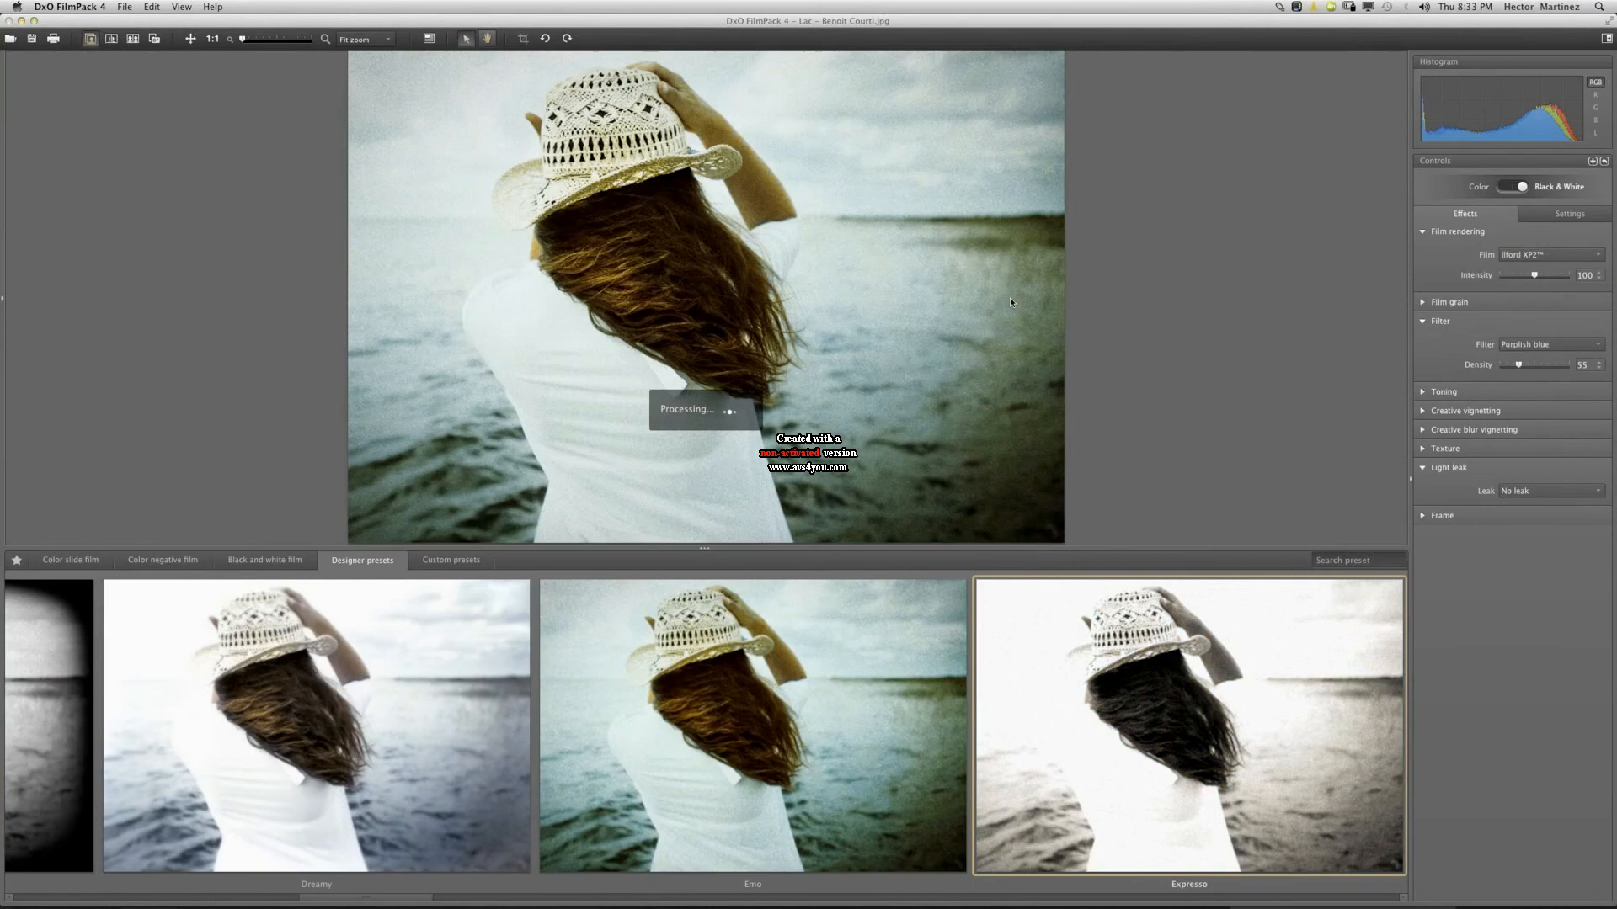
Preview the designer presets Found in the attic, Glacier, Glass plate, Granular, Grunge and Infrared in turn.
key(Right)
key(Right)
key(Right)
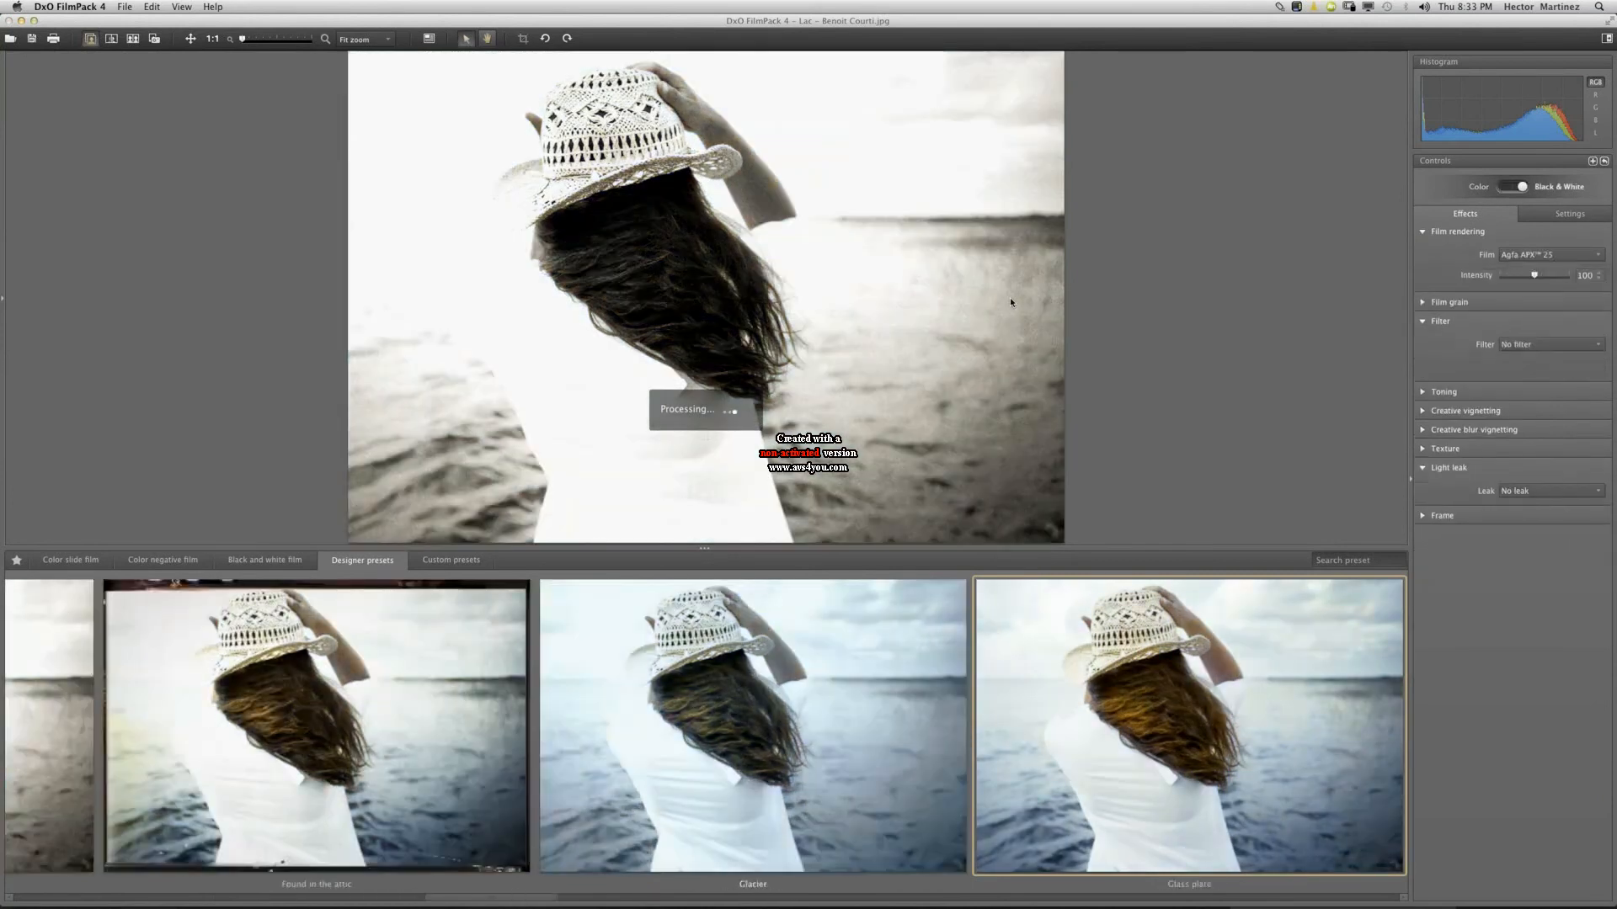
key(Right)
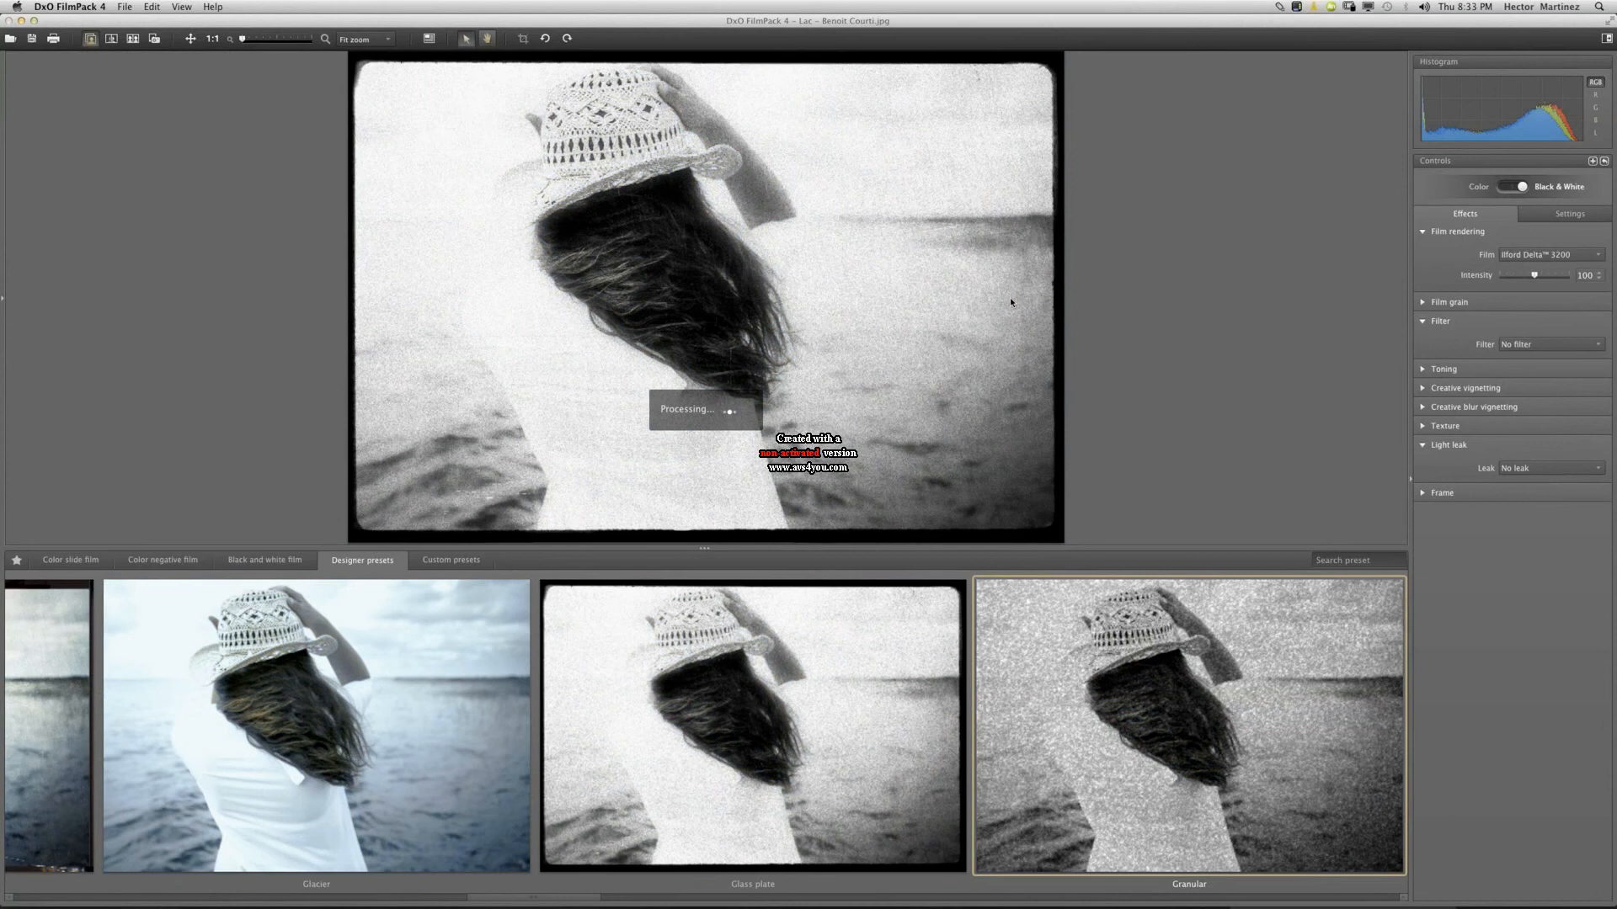
key(Right)
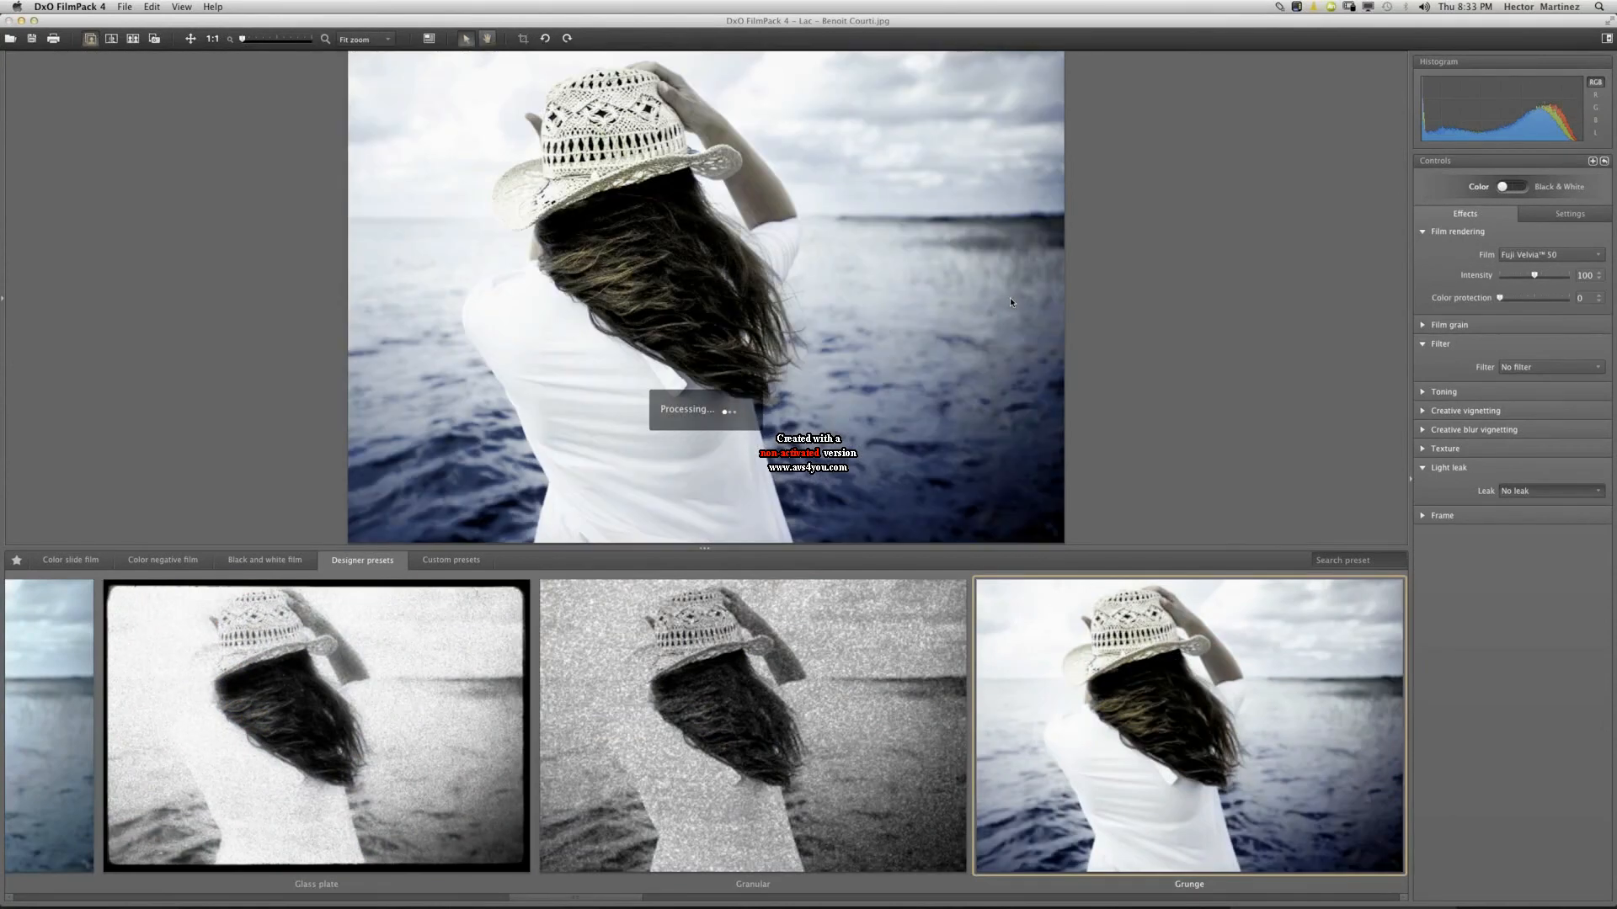
key(Right)
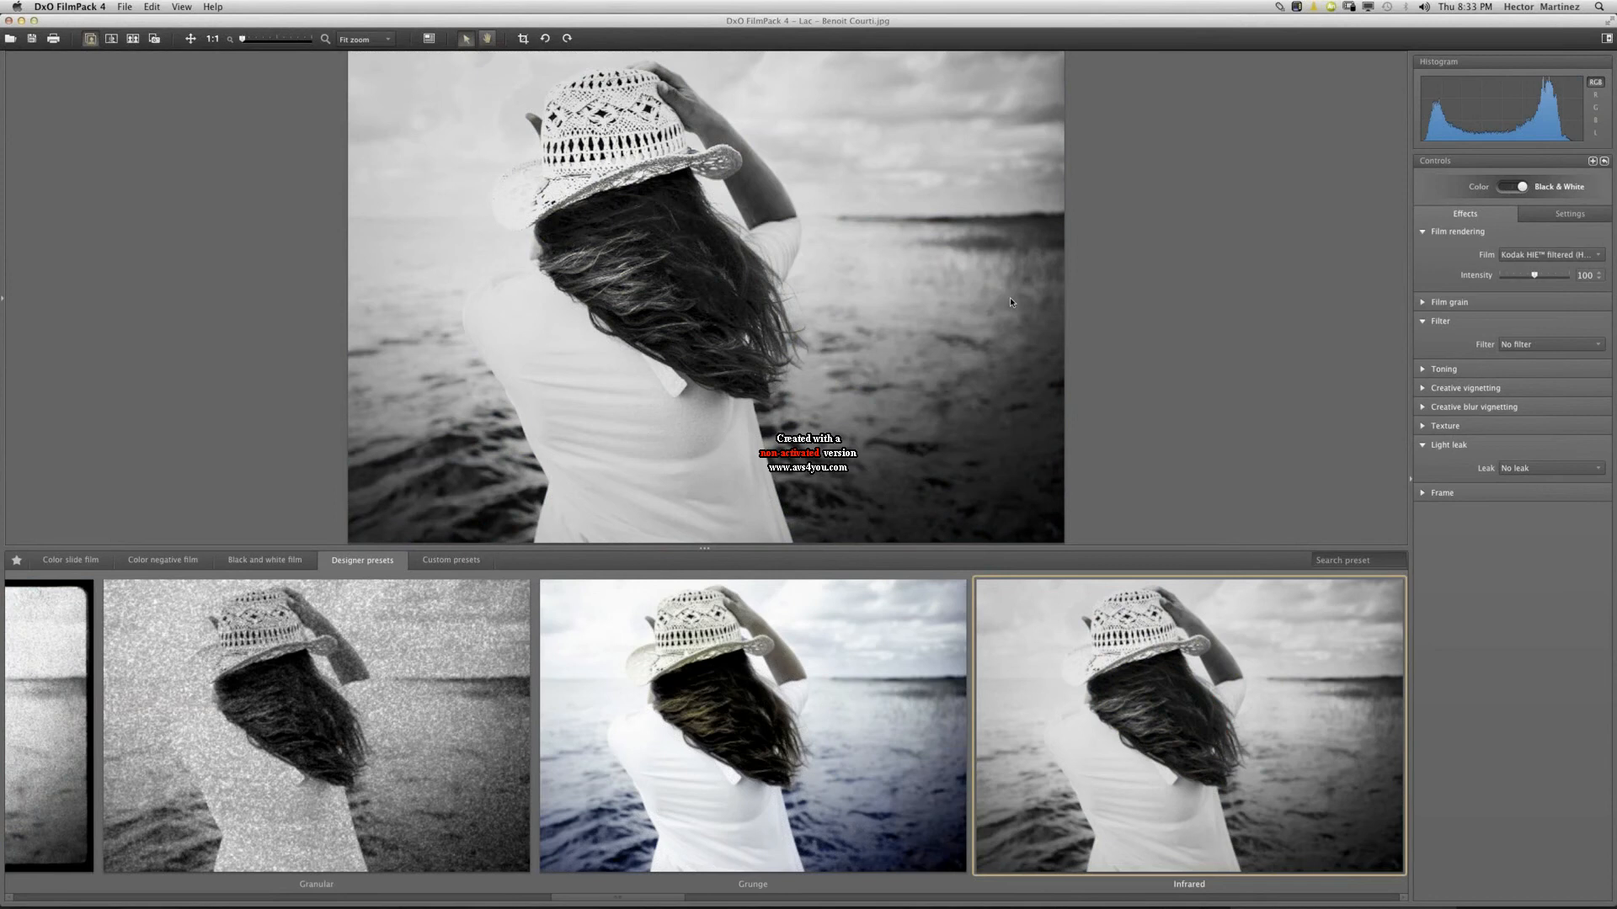
Preview the designer presets from Lo-Fi through Lunar green, Nostalgia, Old postcard, Pastel and Photo 1900 to Photo 60's.
key(Right)
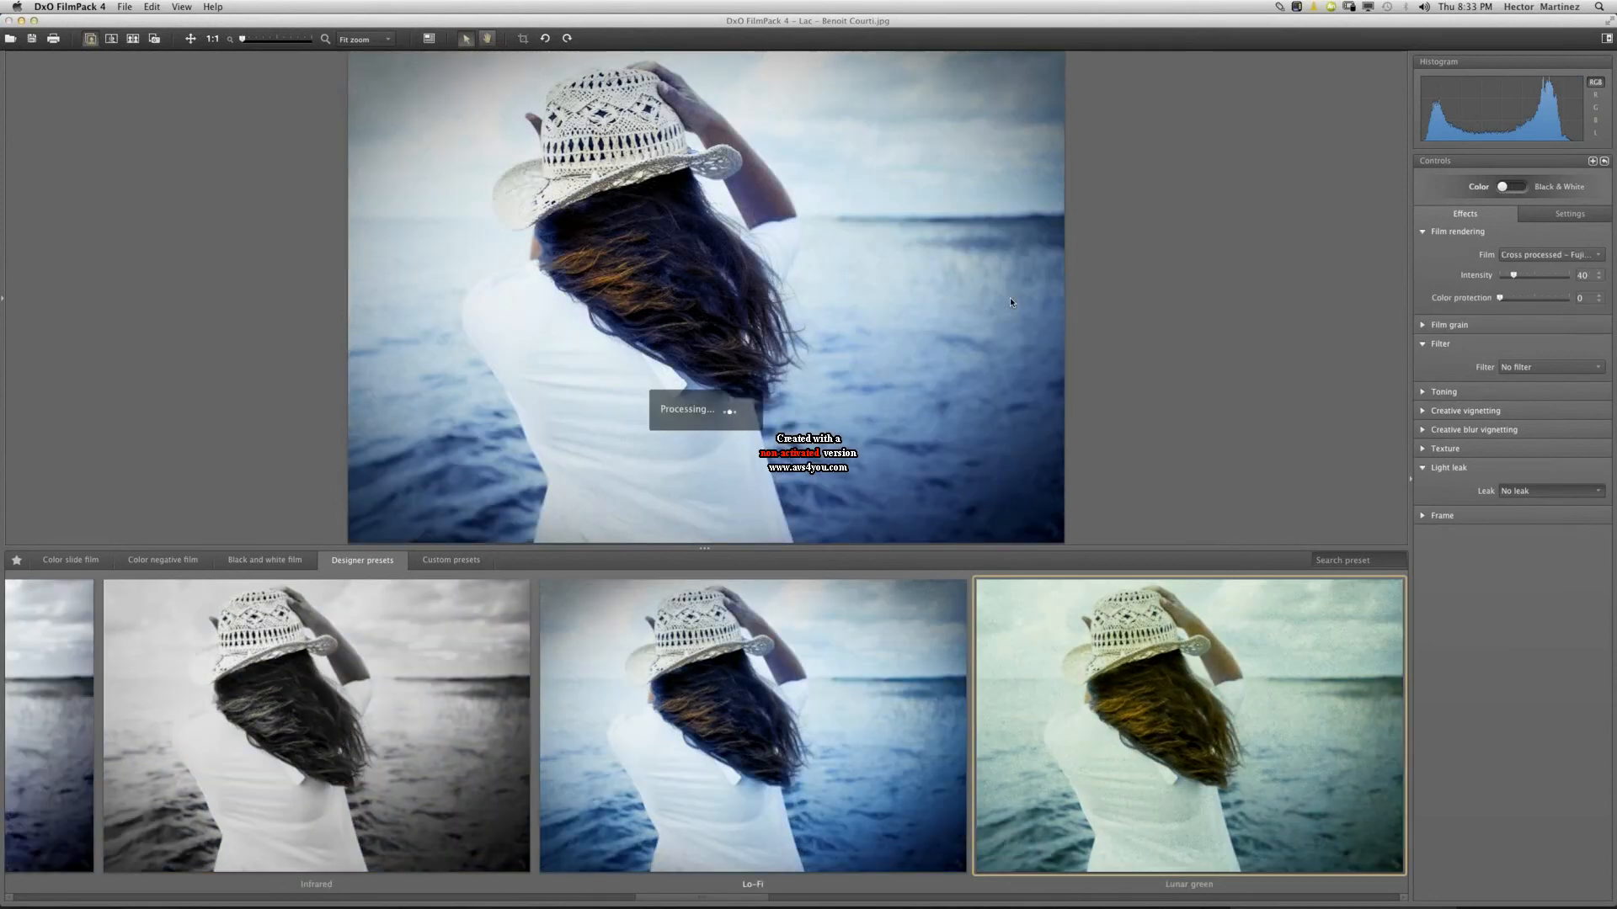
key(Right)
key(Right)
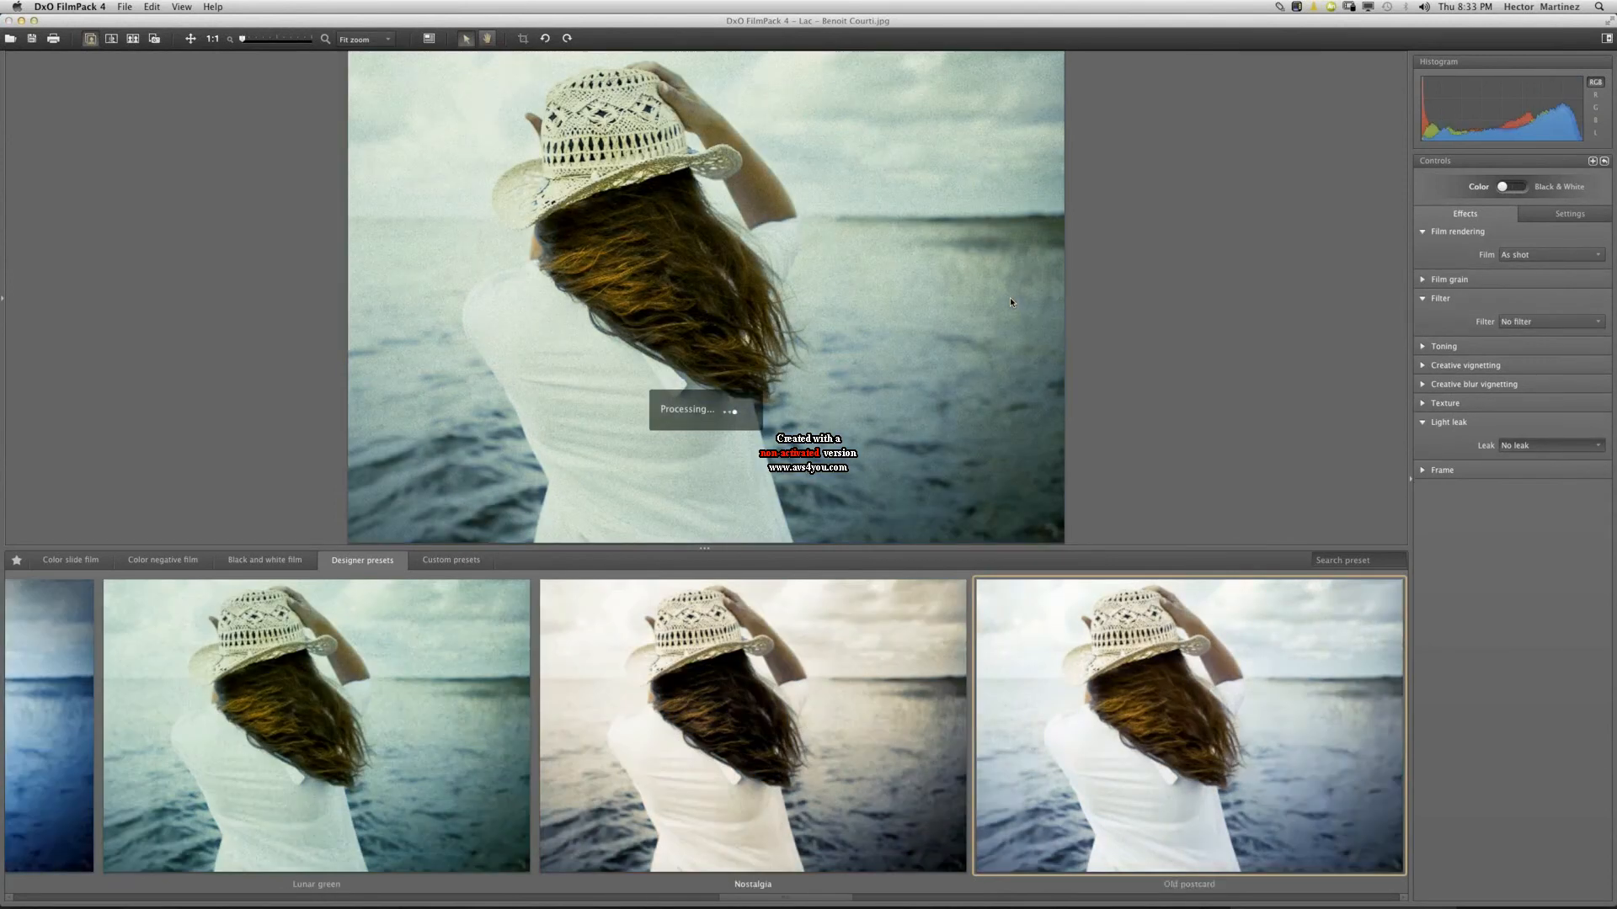
key(Right)
key(Right)
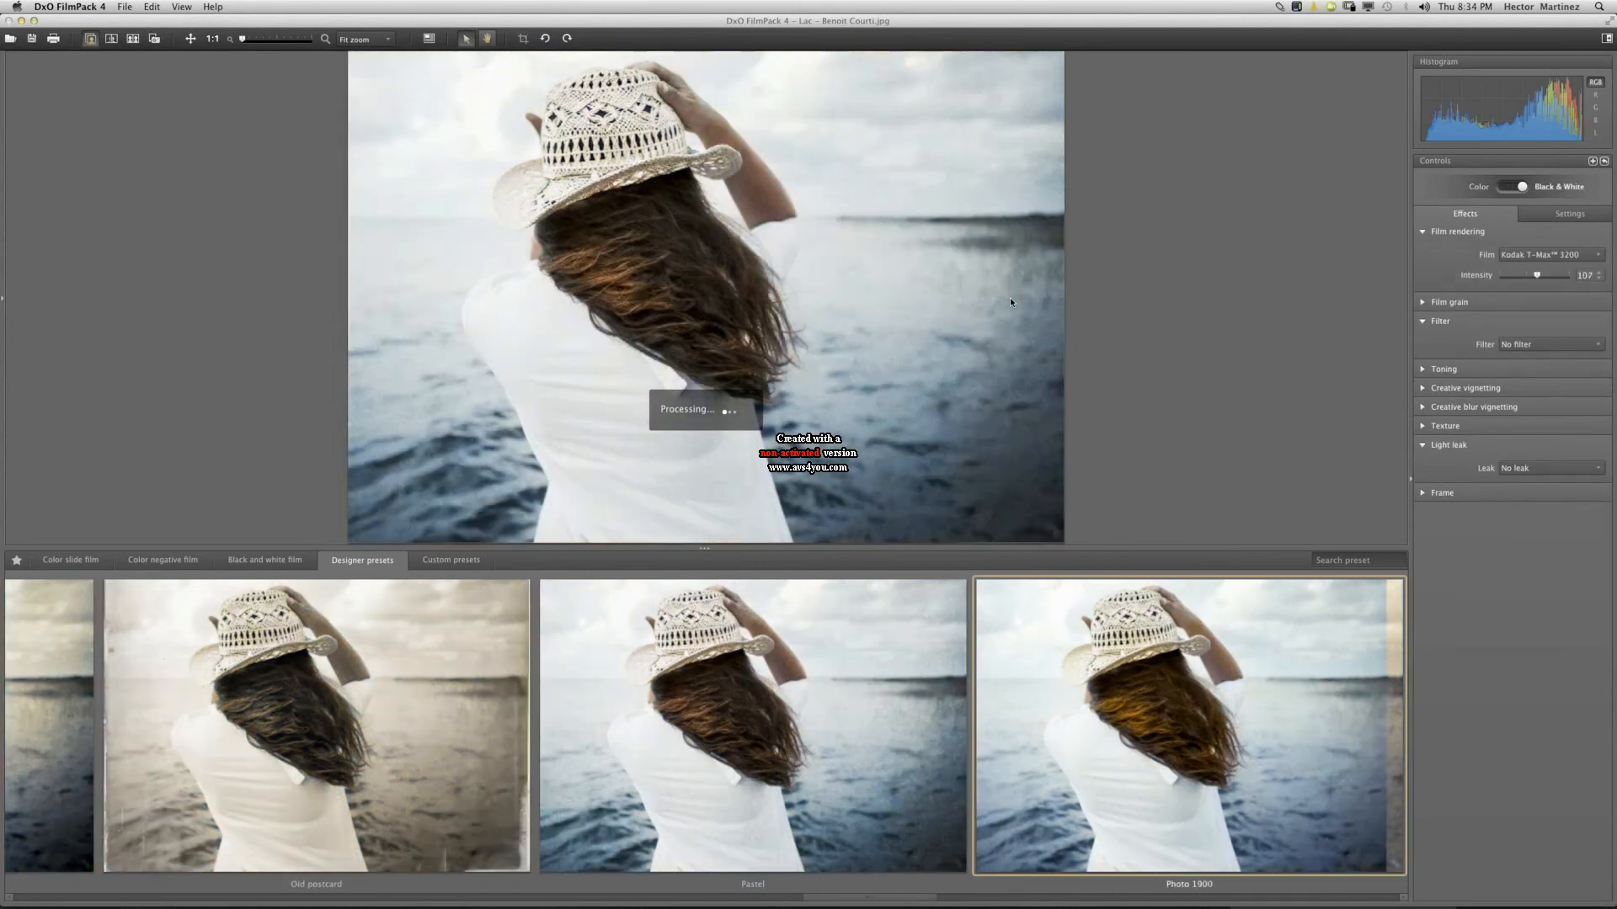
key(Right)
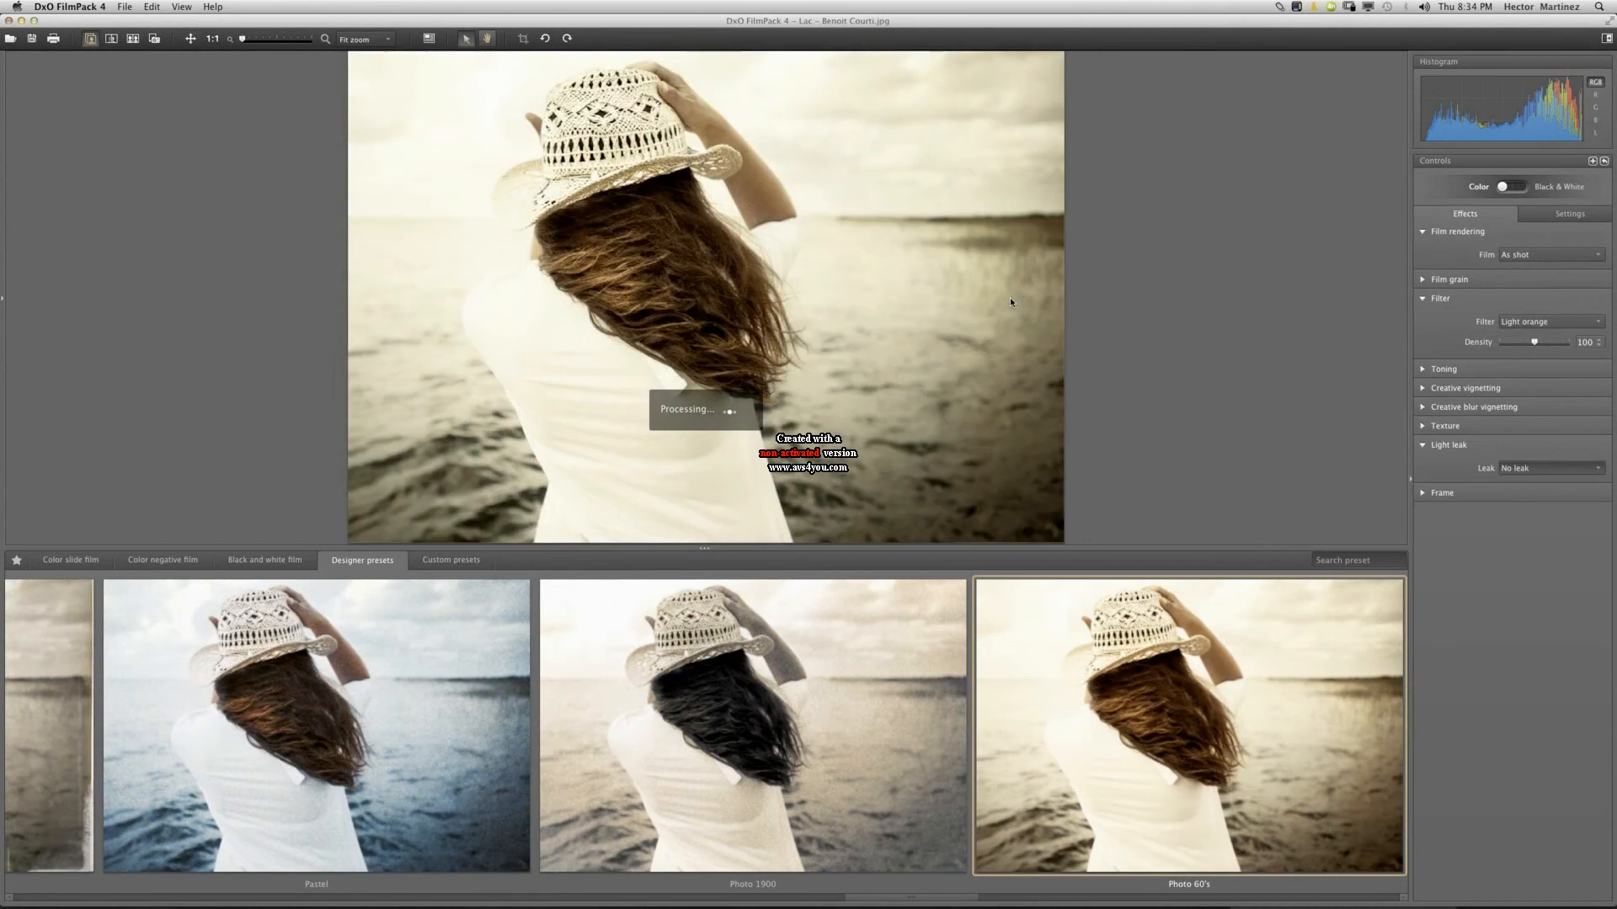
Preview the designer presets Poetic, Pola, Powdery and Prussian red on the photo in turn.
key(Right)
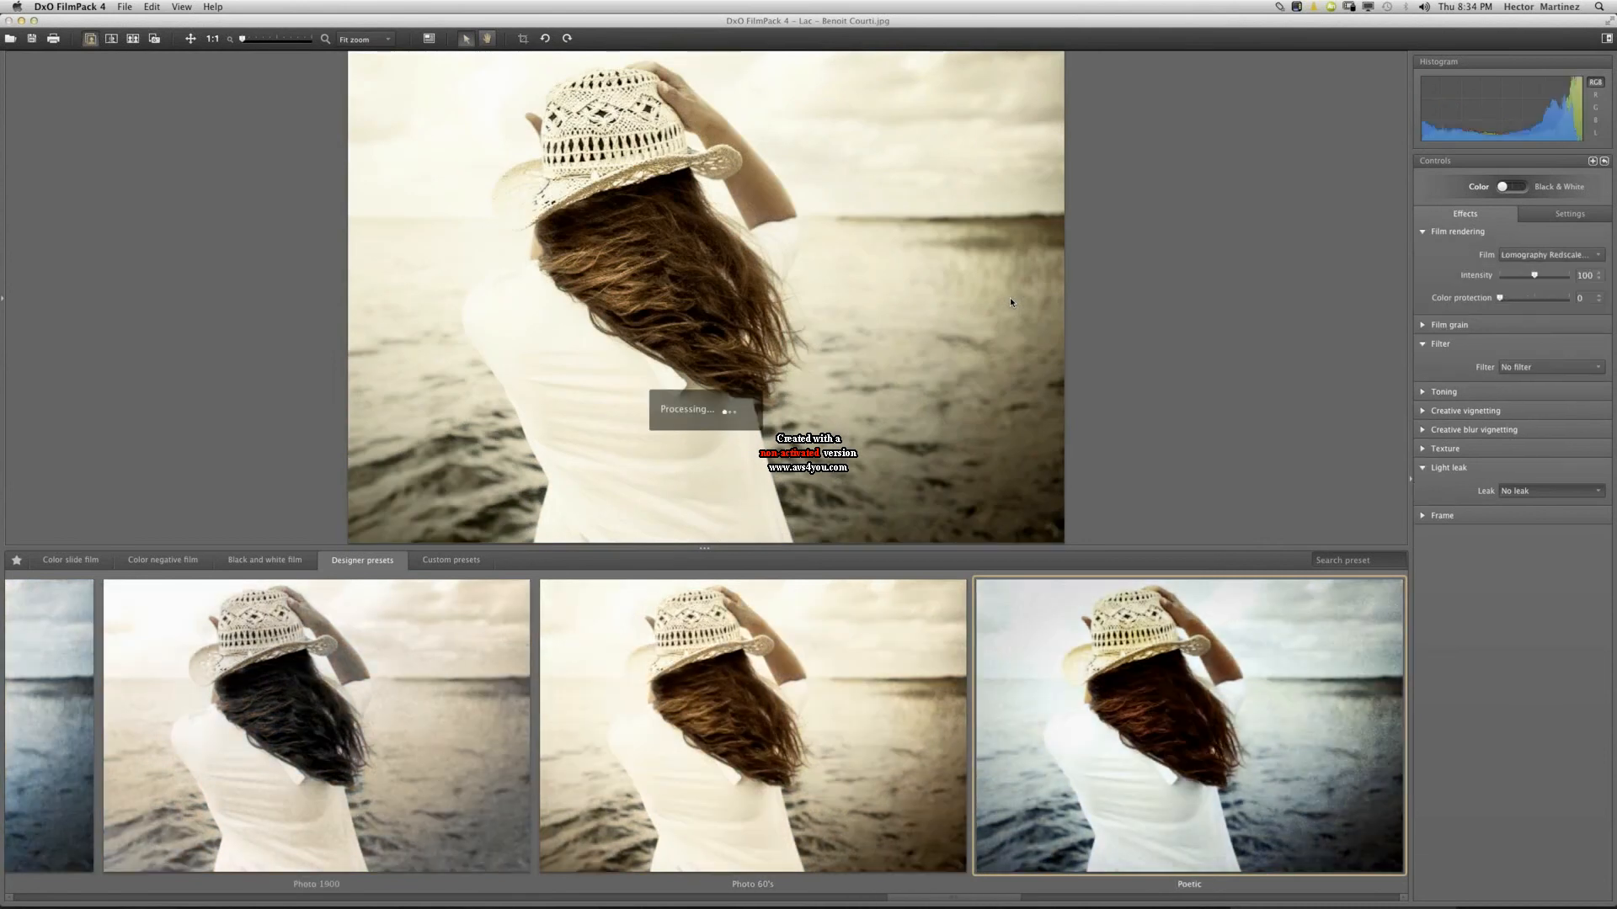
key(Right)
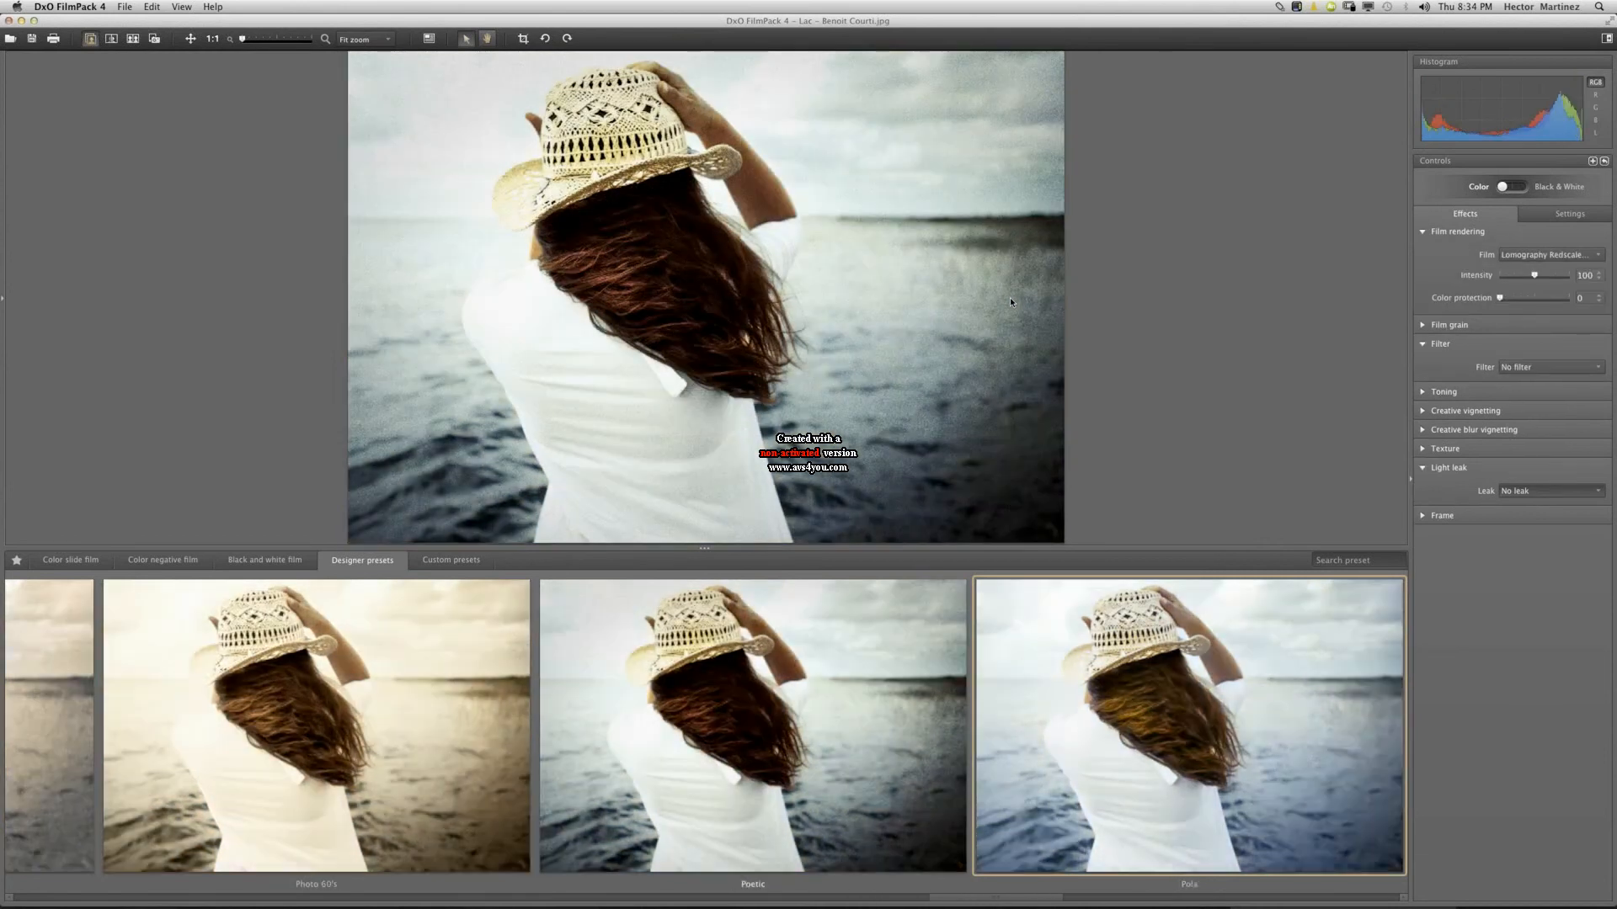
key(Right)
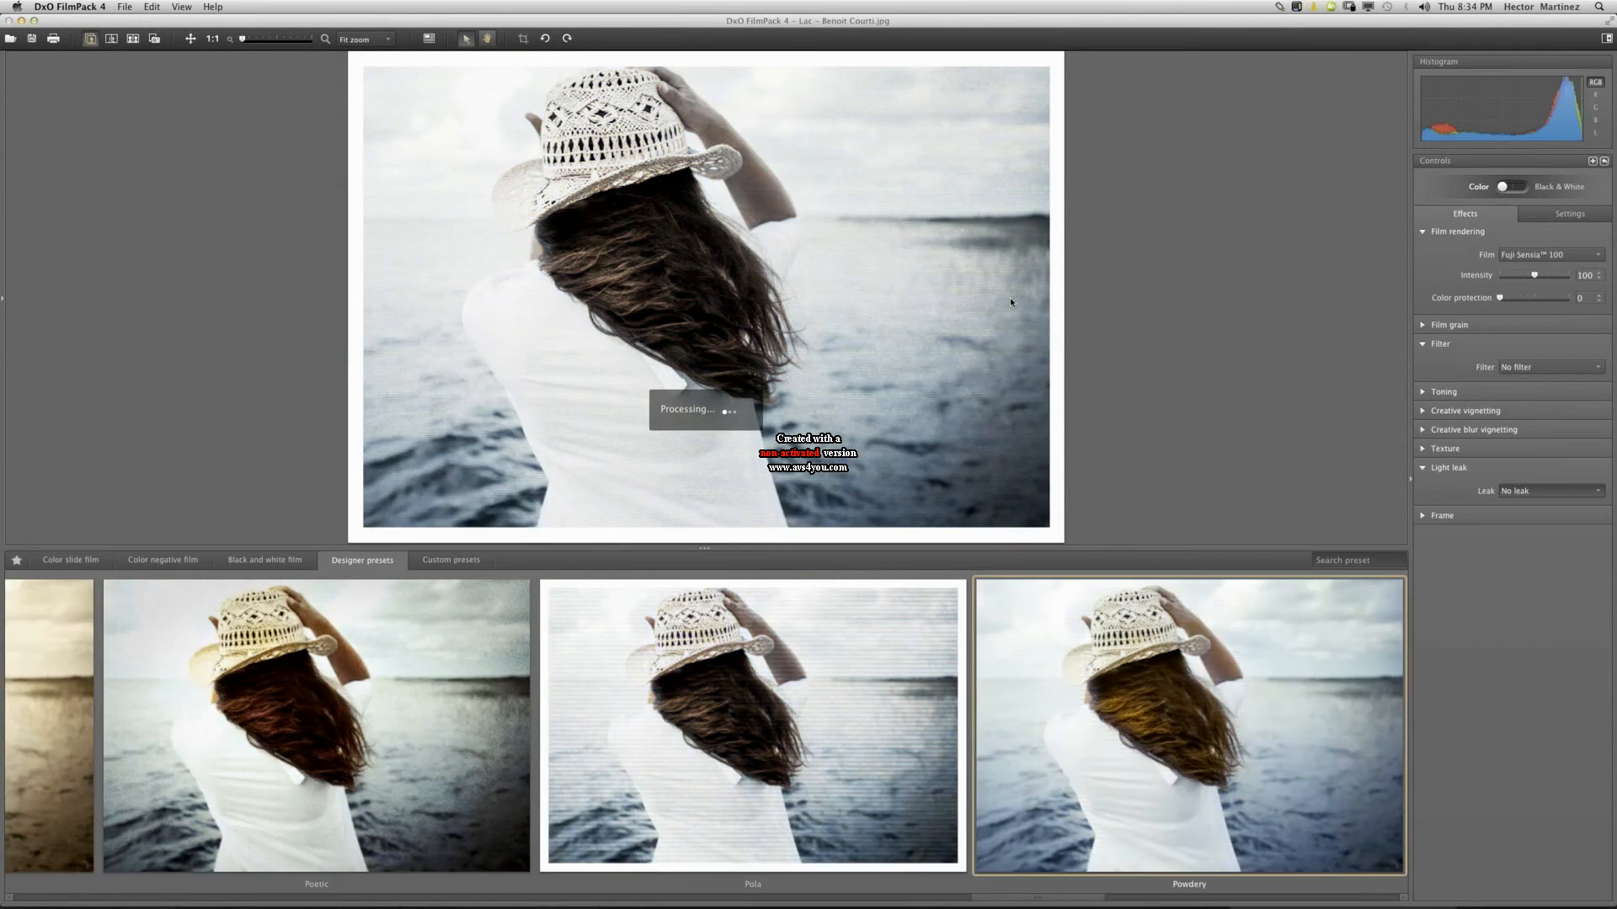
key(Right)
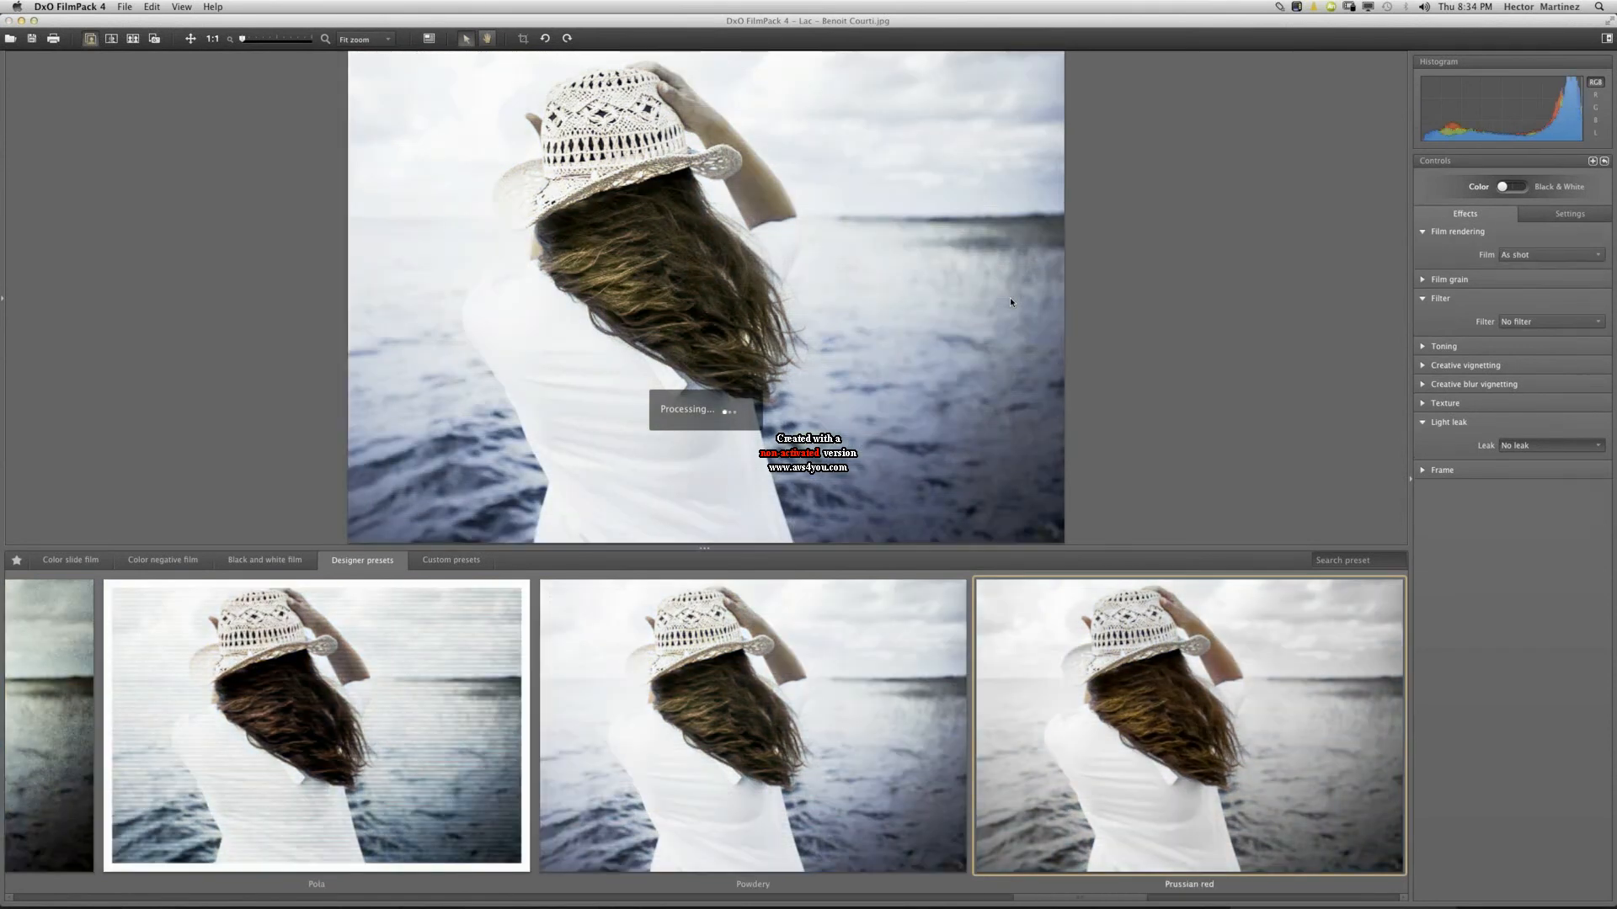
Compare Red tone with Prussian red, then reapply Prussian red and mark it as a favorite.
key(Right)
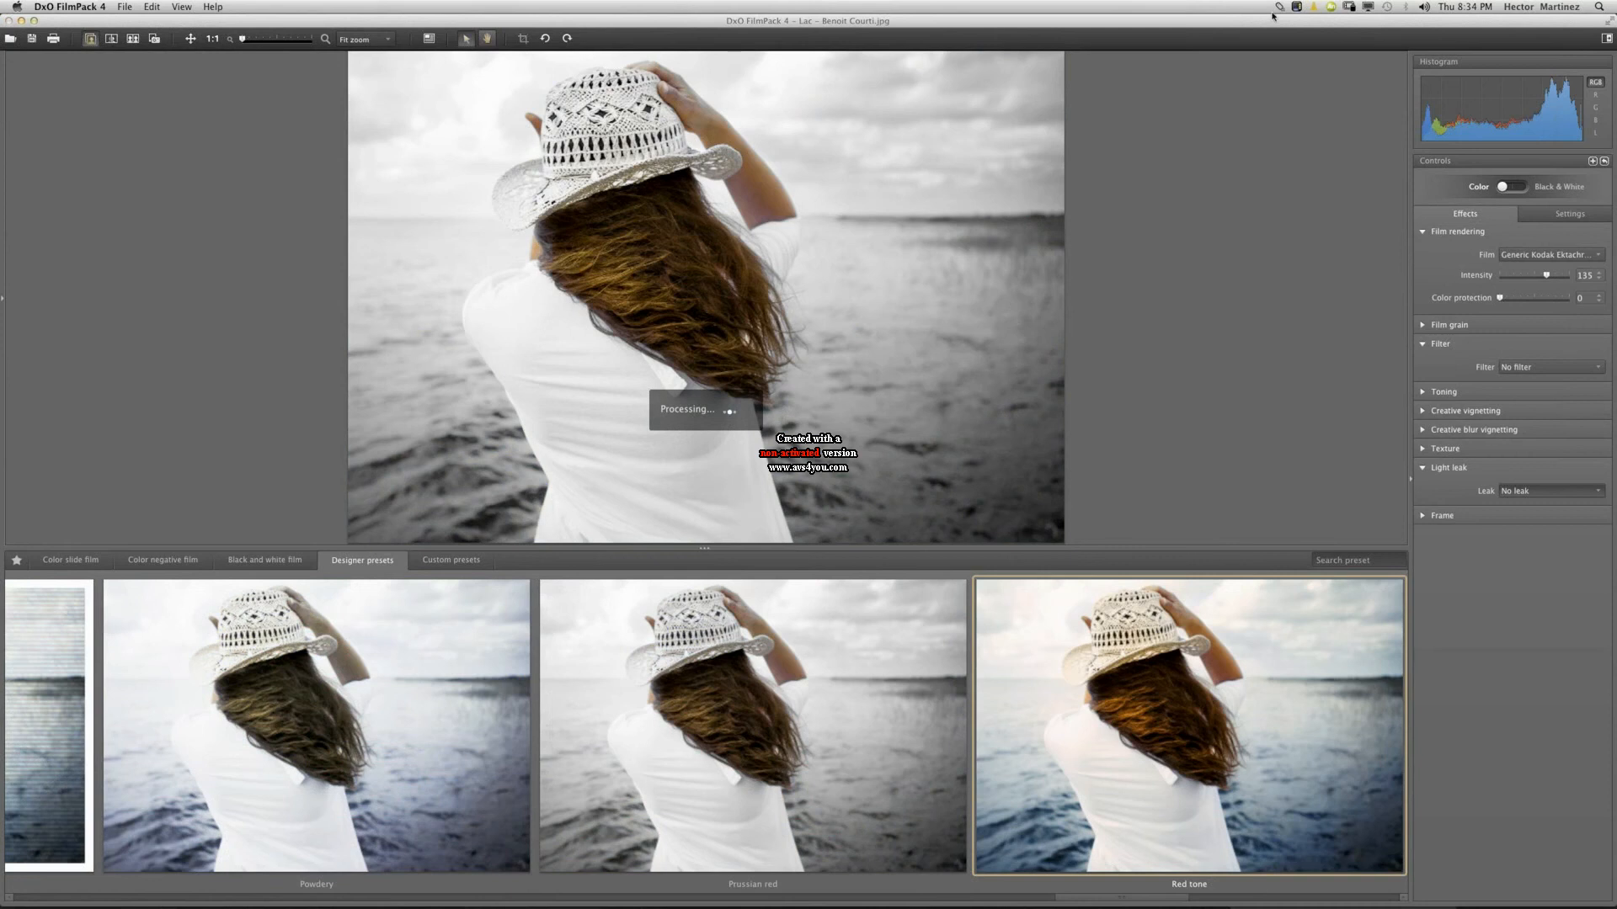
click(890, 645)
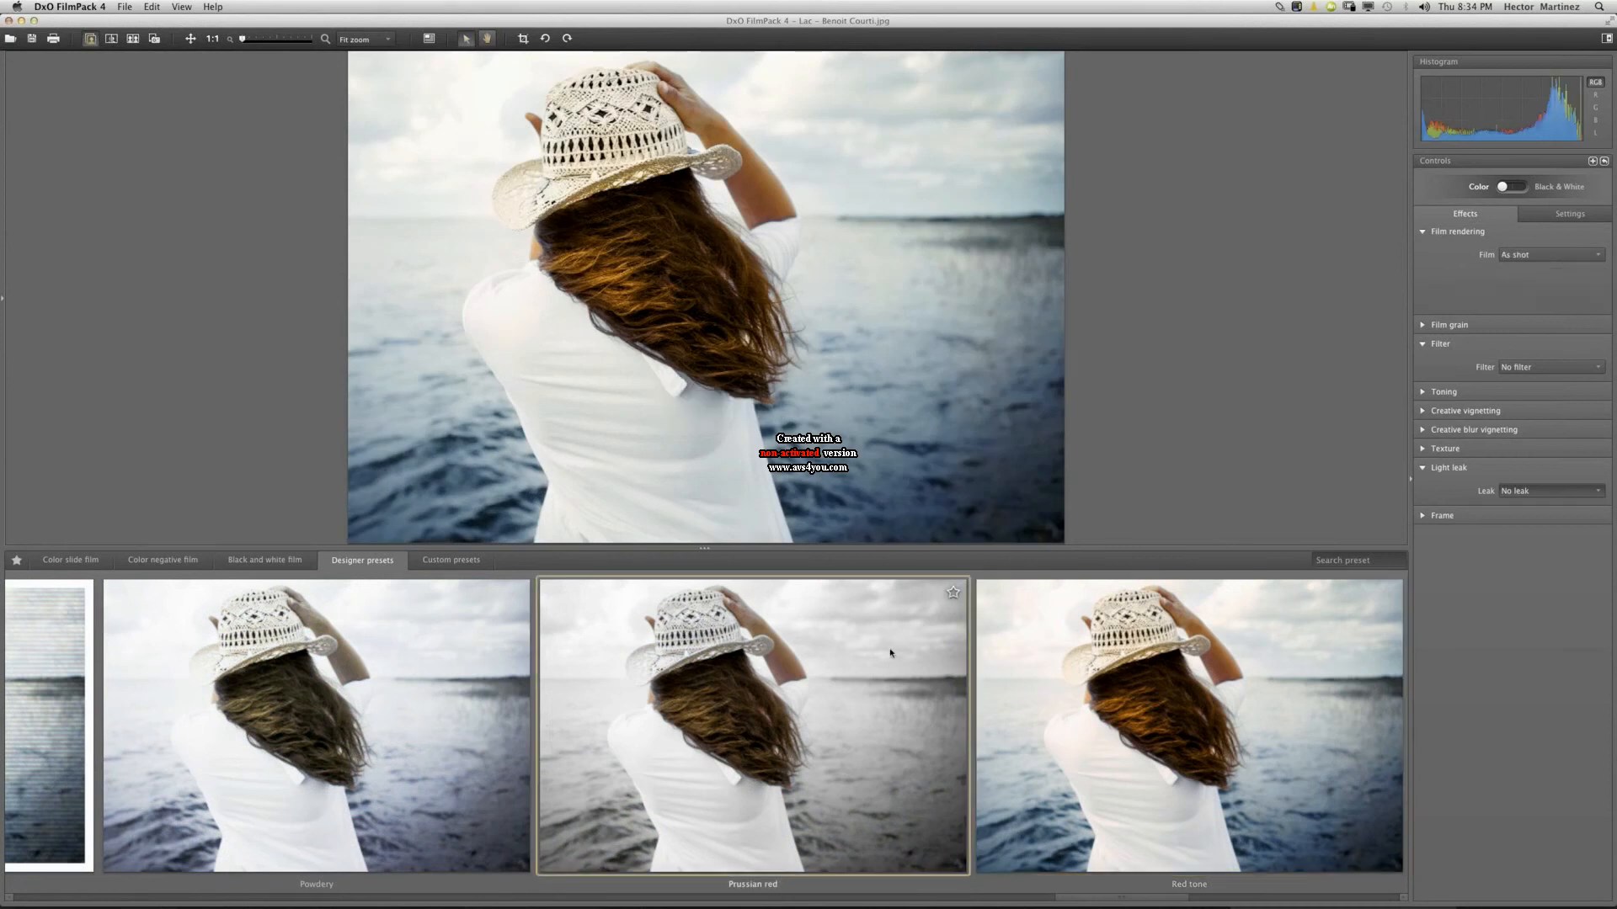
click(952, 596)
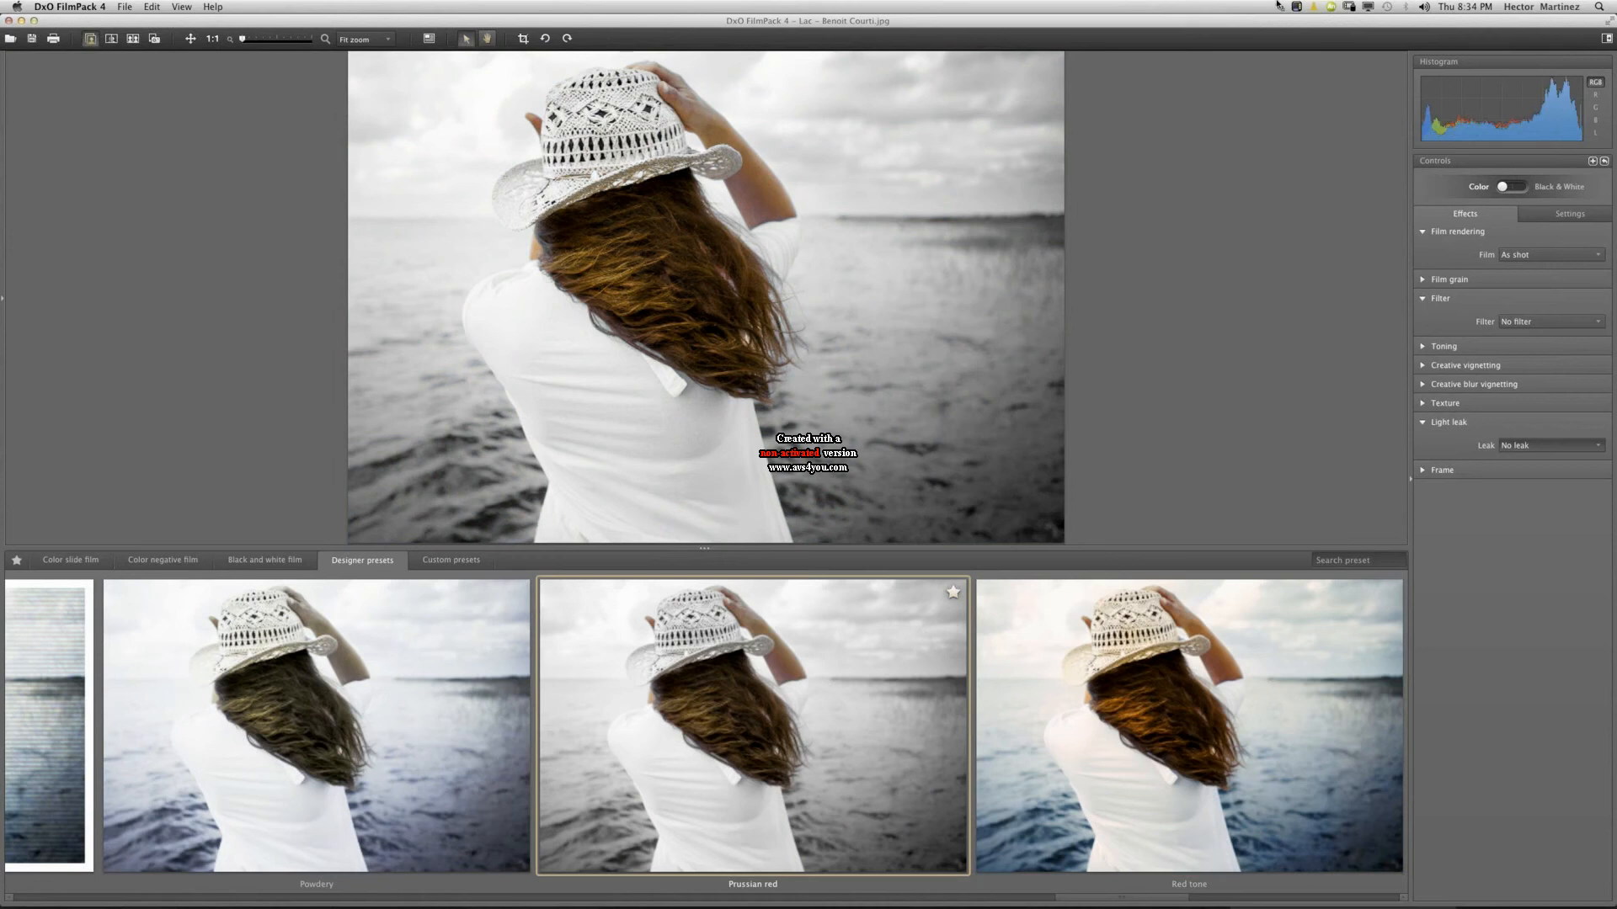
Preview the remaining designer presets Red tone, Sepia, Silent movie, Soft focus, Stenope and Vintage in turn.
key(Right)
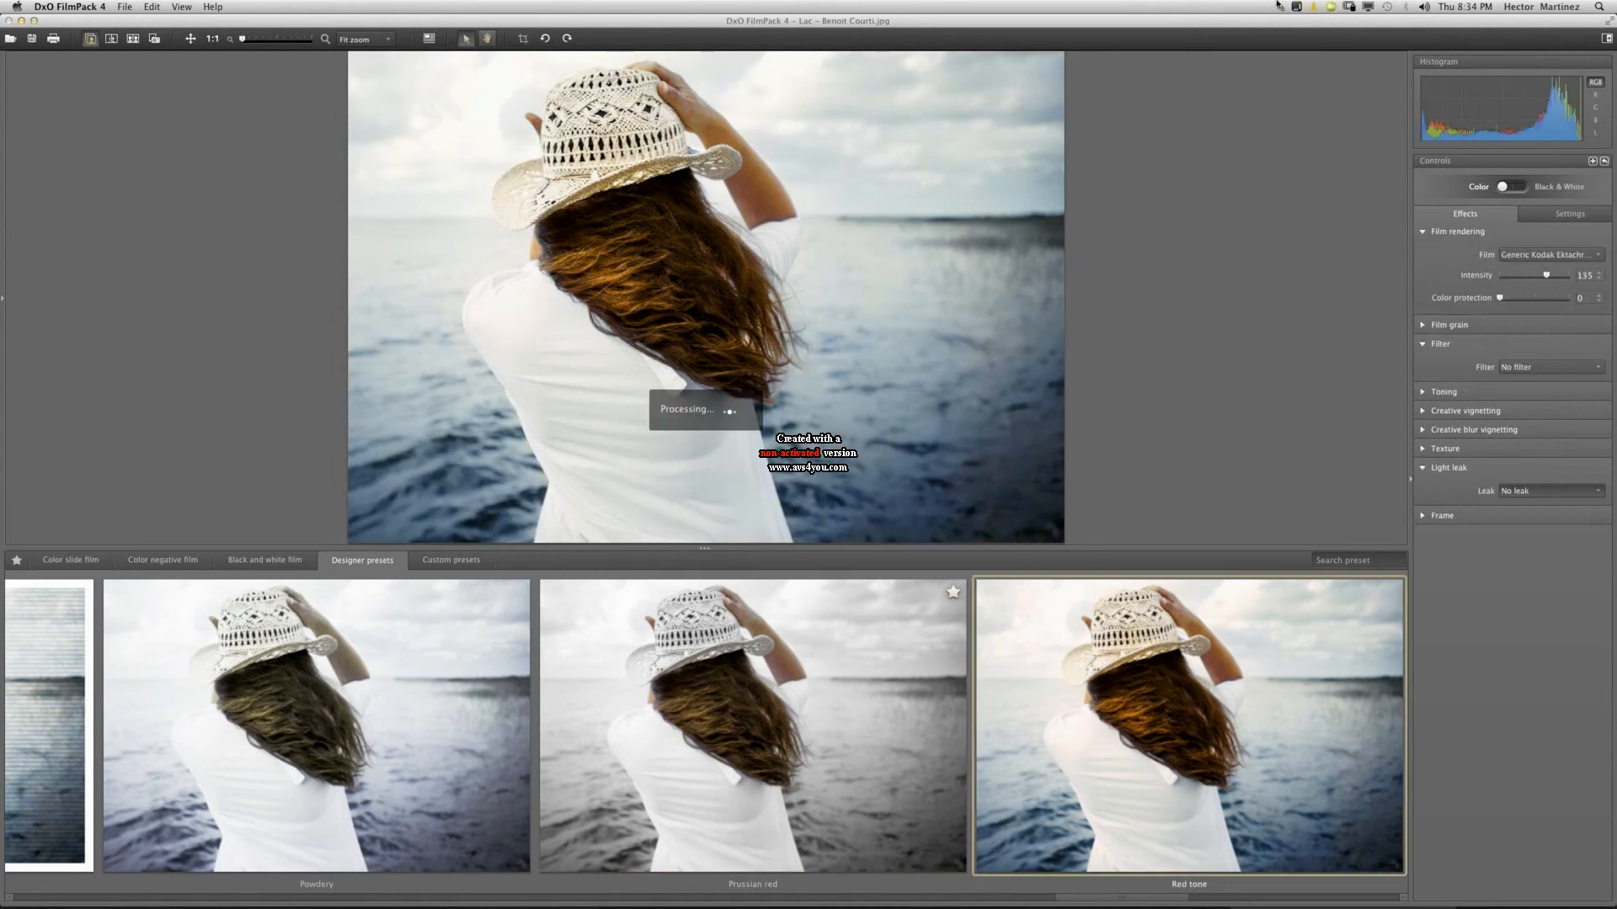
key(Right)
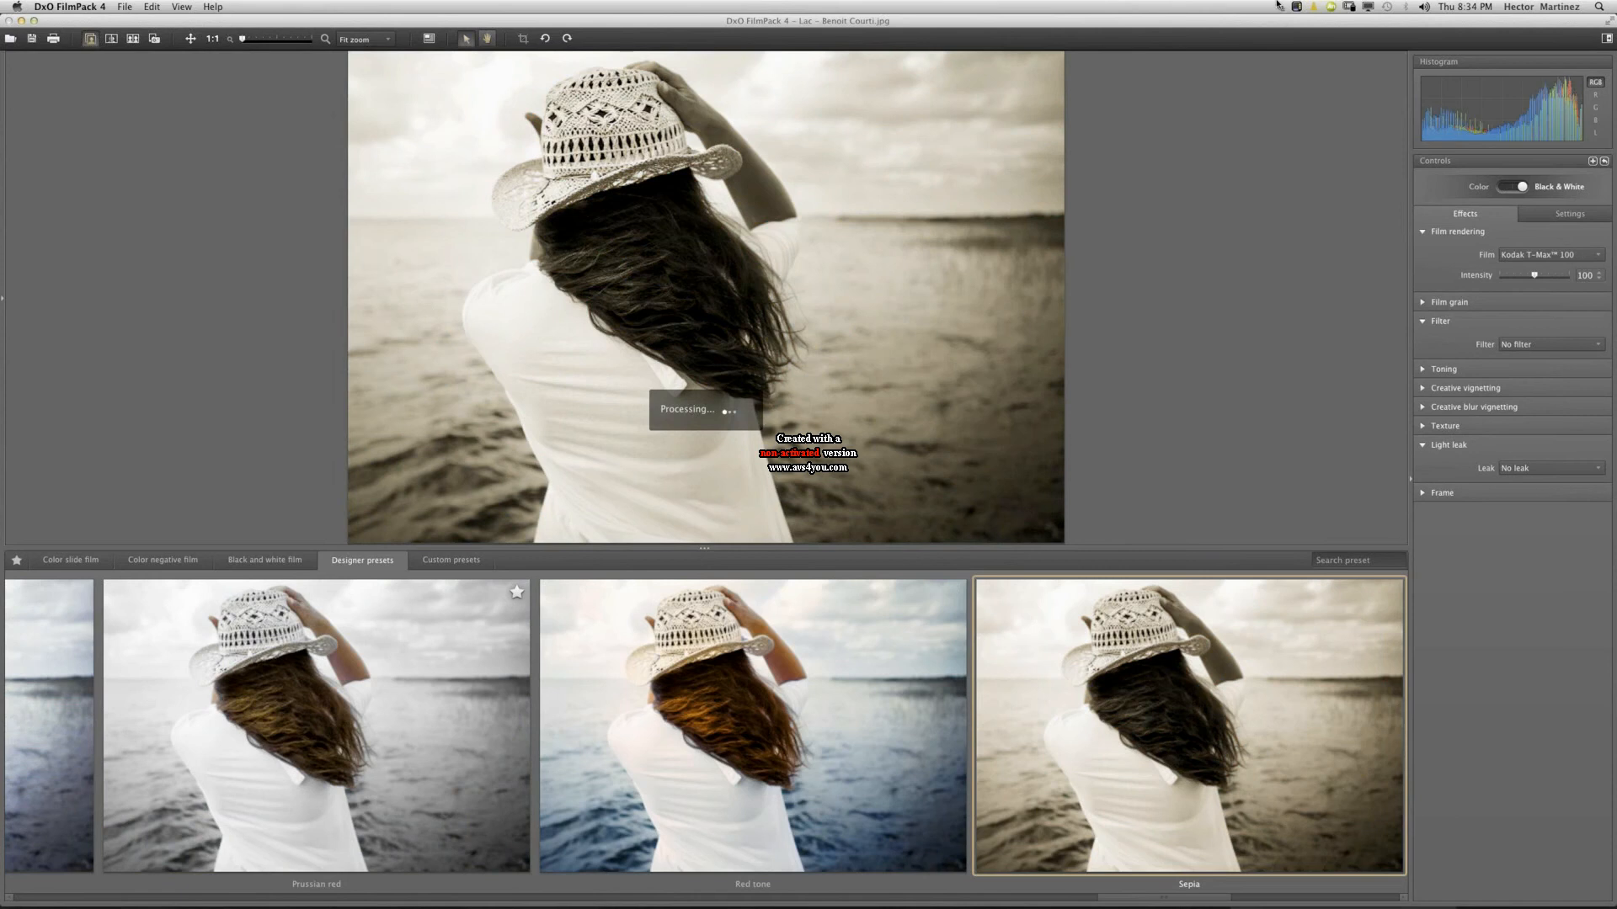
key(Right)
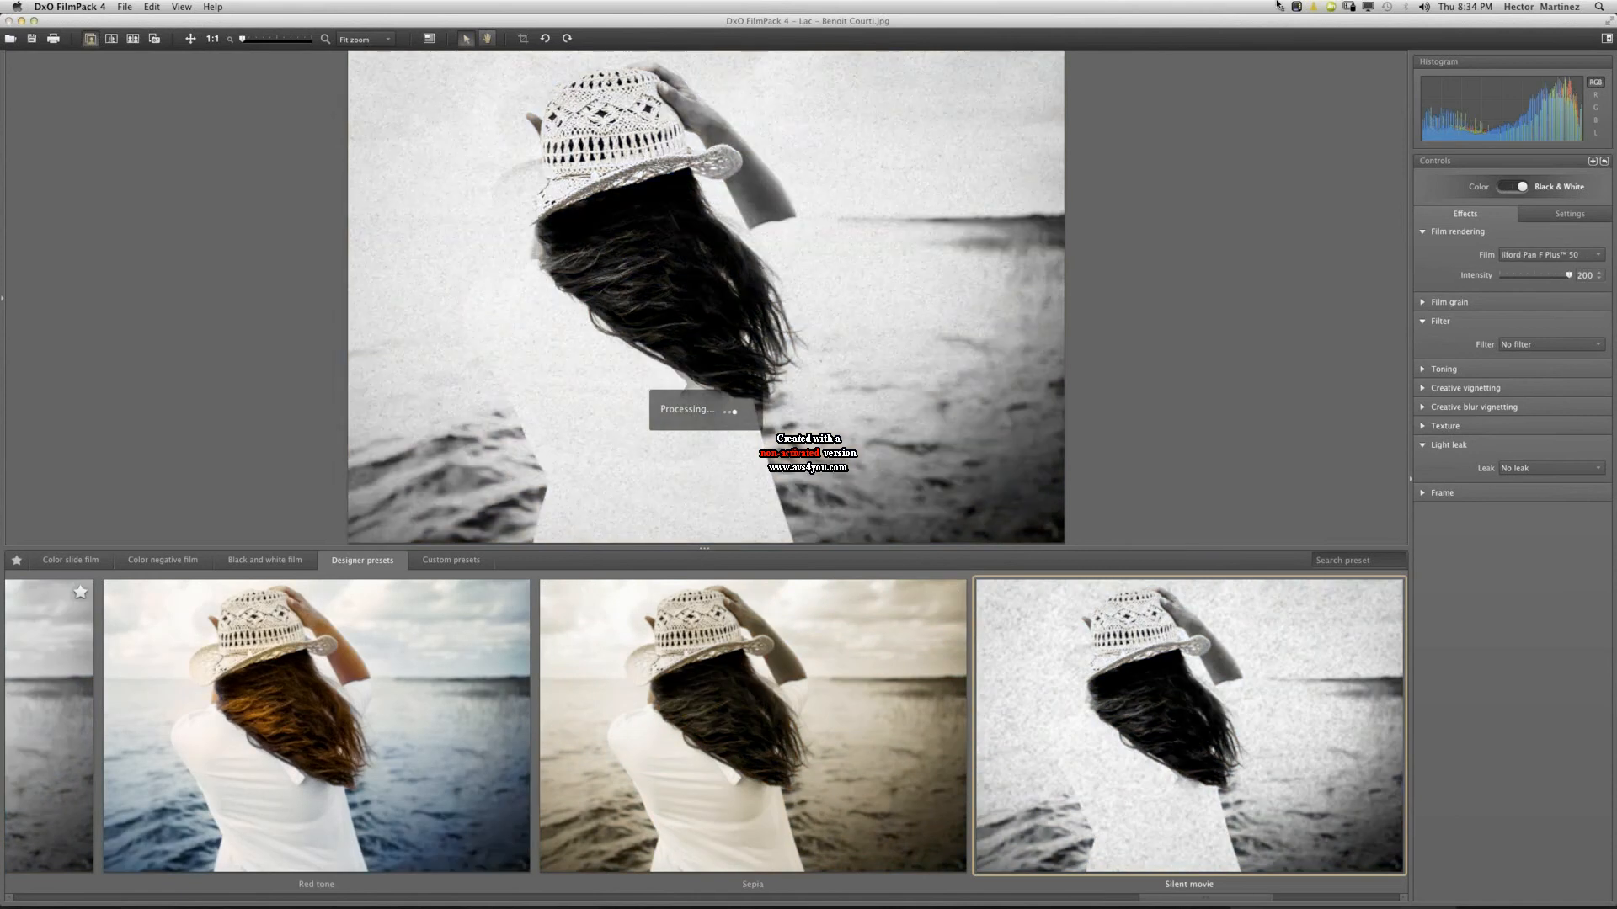
key(Right)
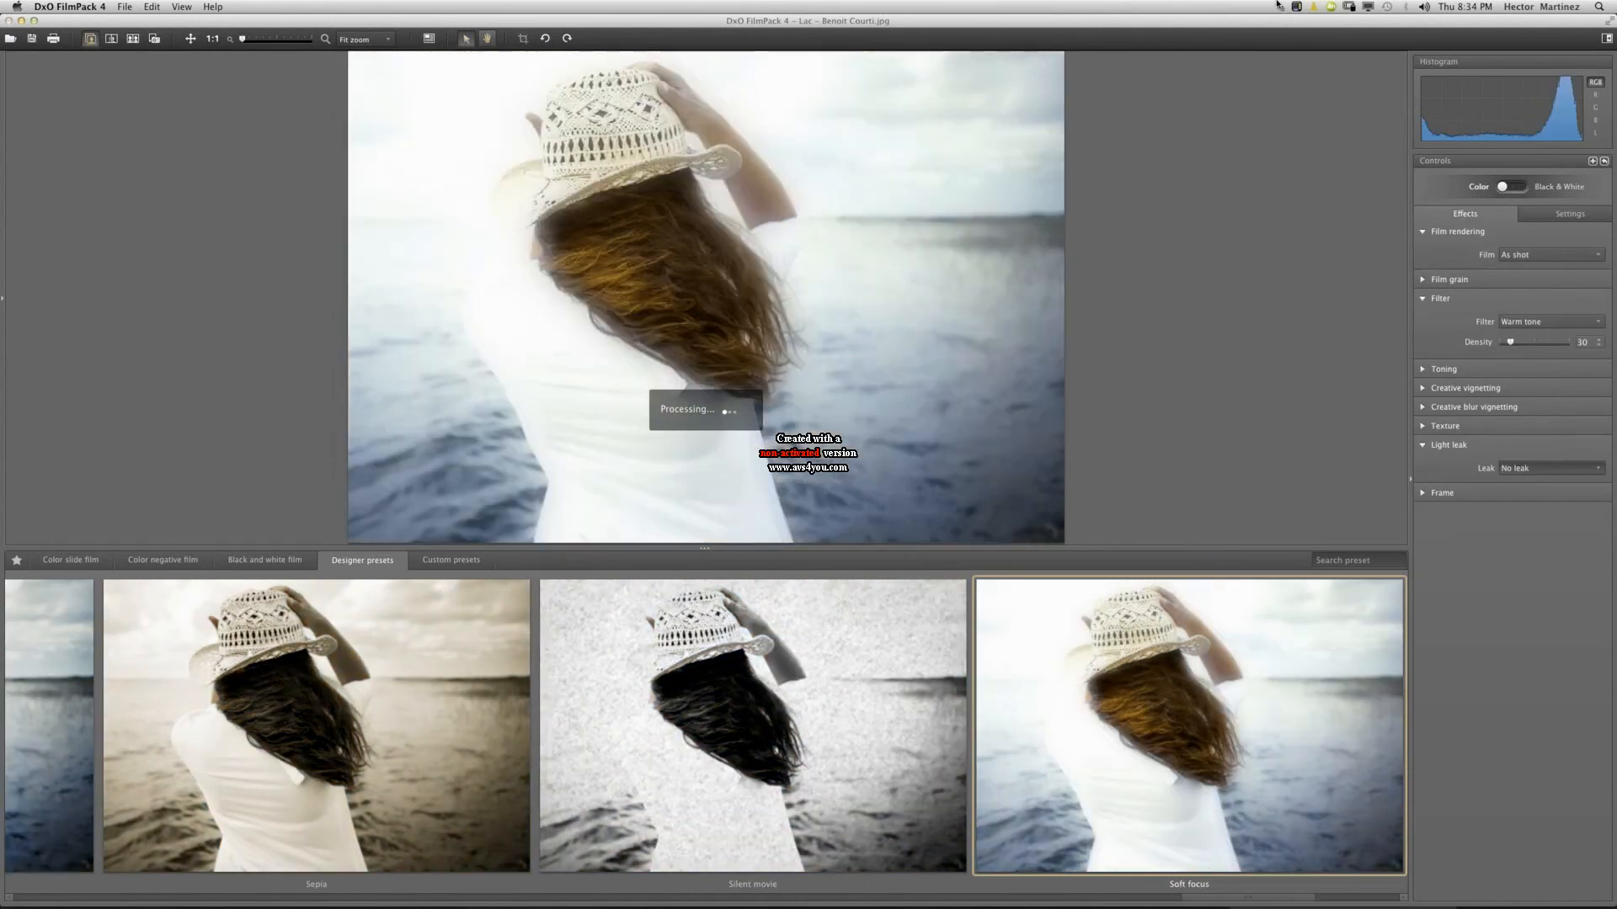
key(Right)
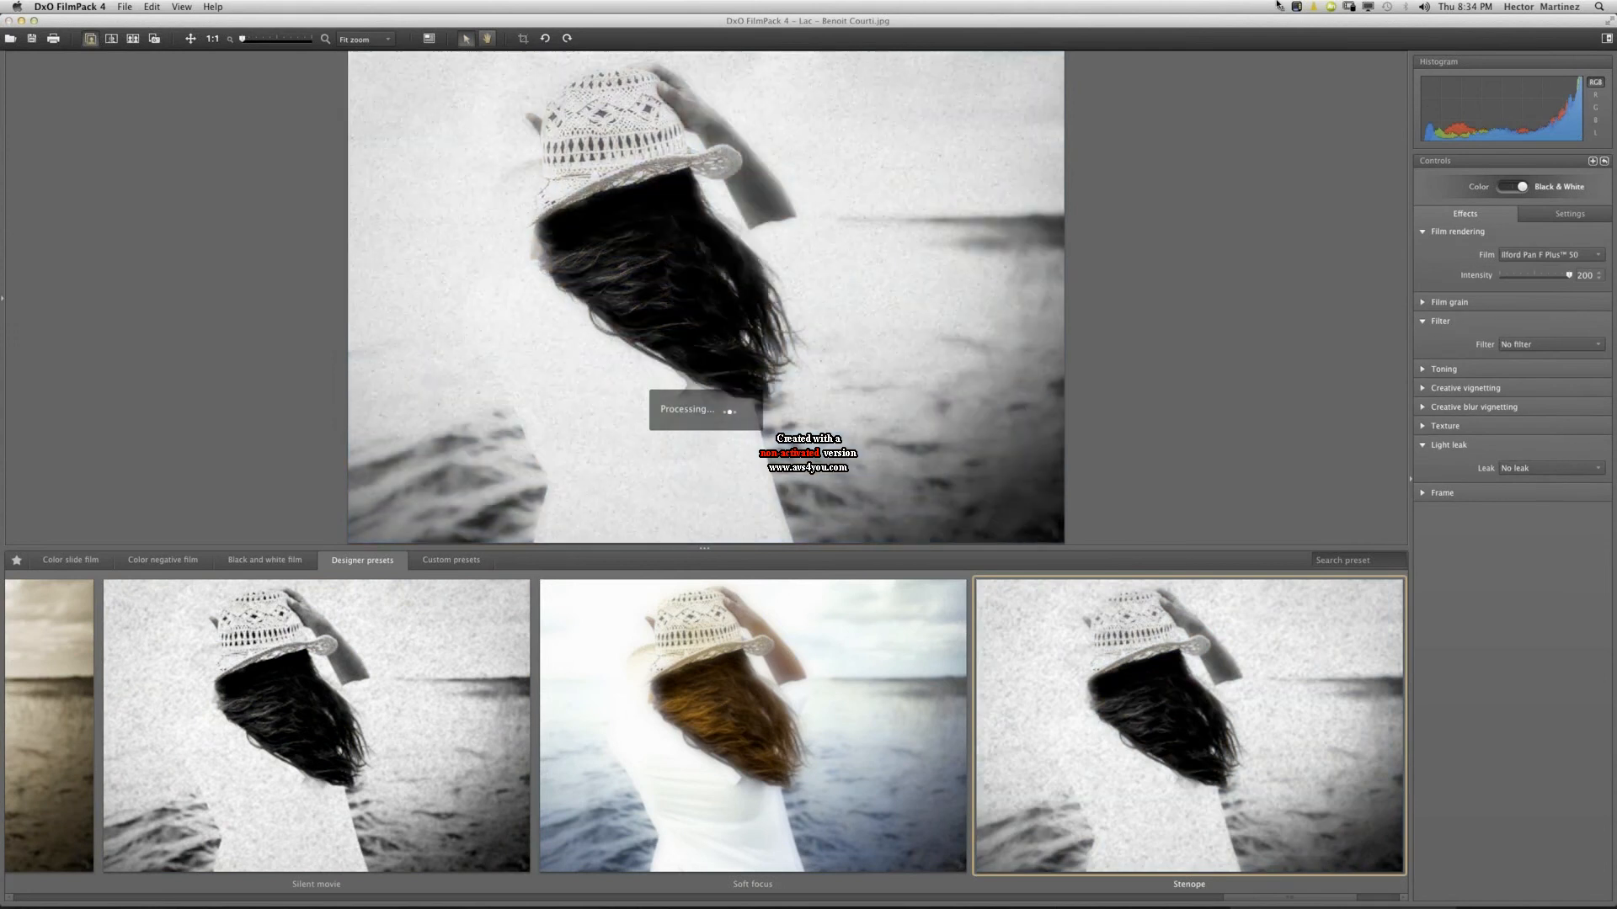
key(Right)
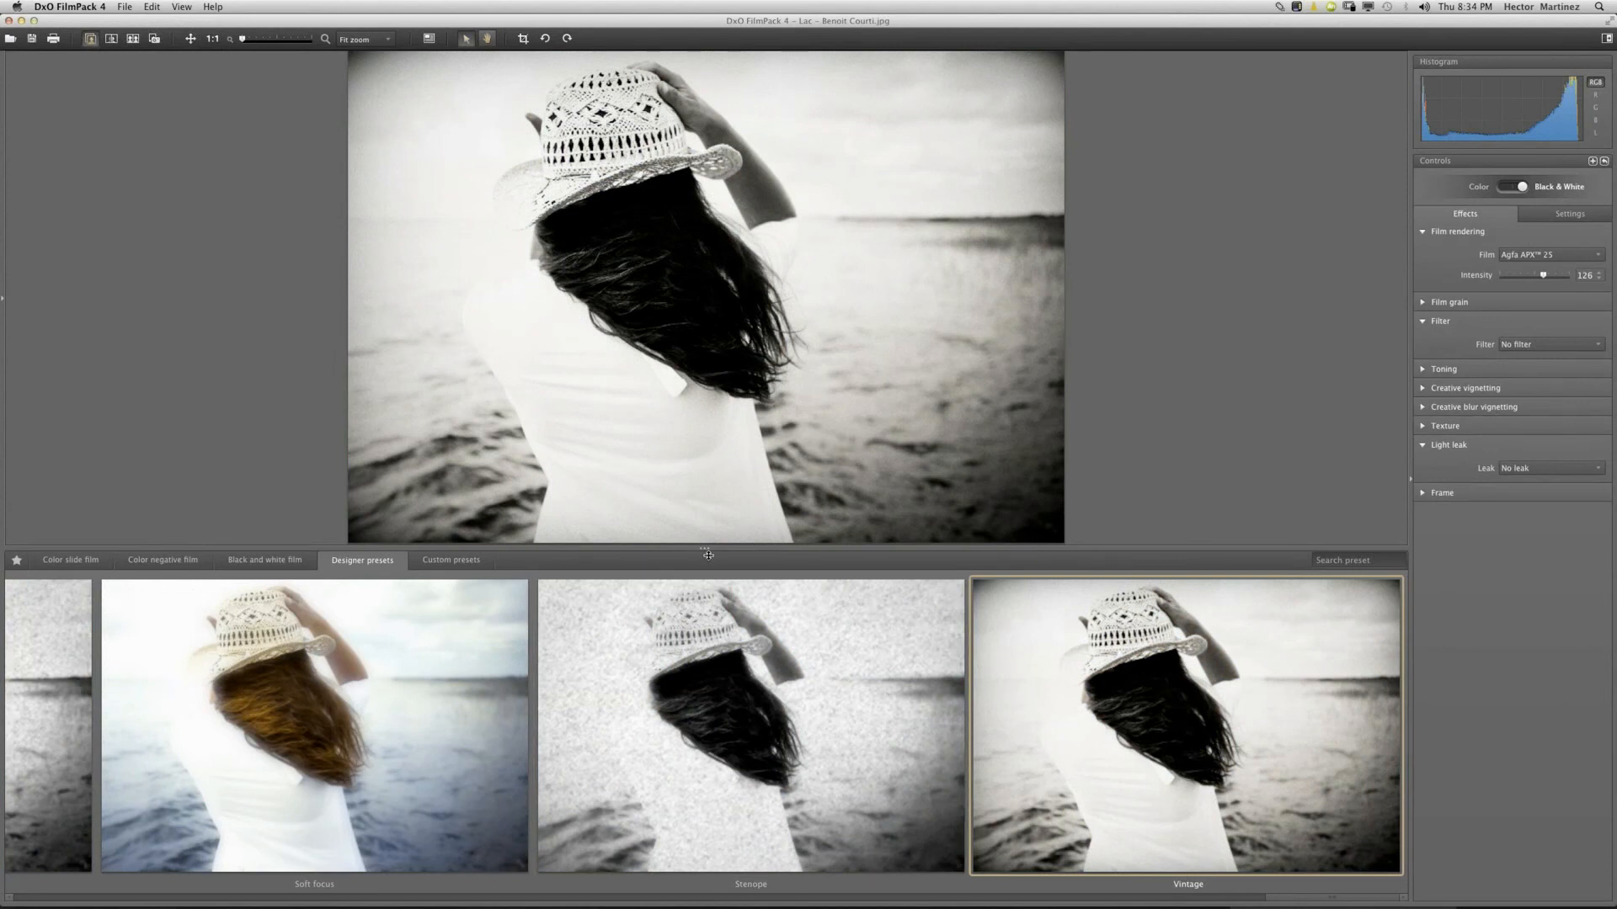
Open the color TIFF portrait of the seated woman without saving the Lac photo, and shrink the preset browser to small thumbnails.
drag(711, 549, 718, 629)
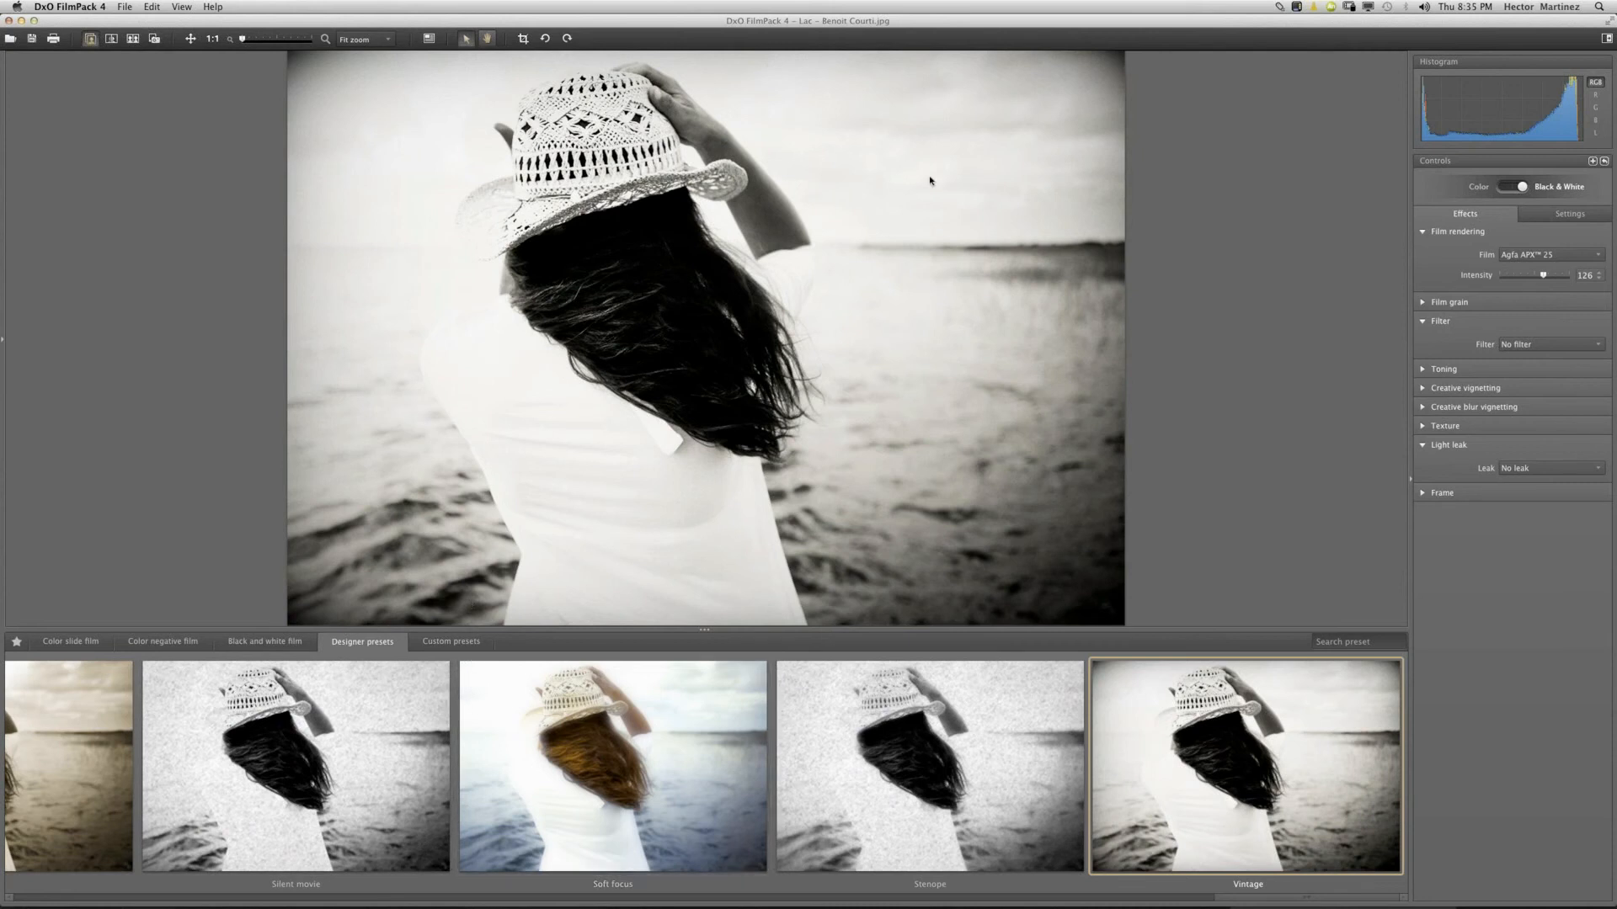
click(11, 39)
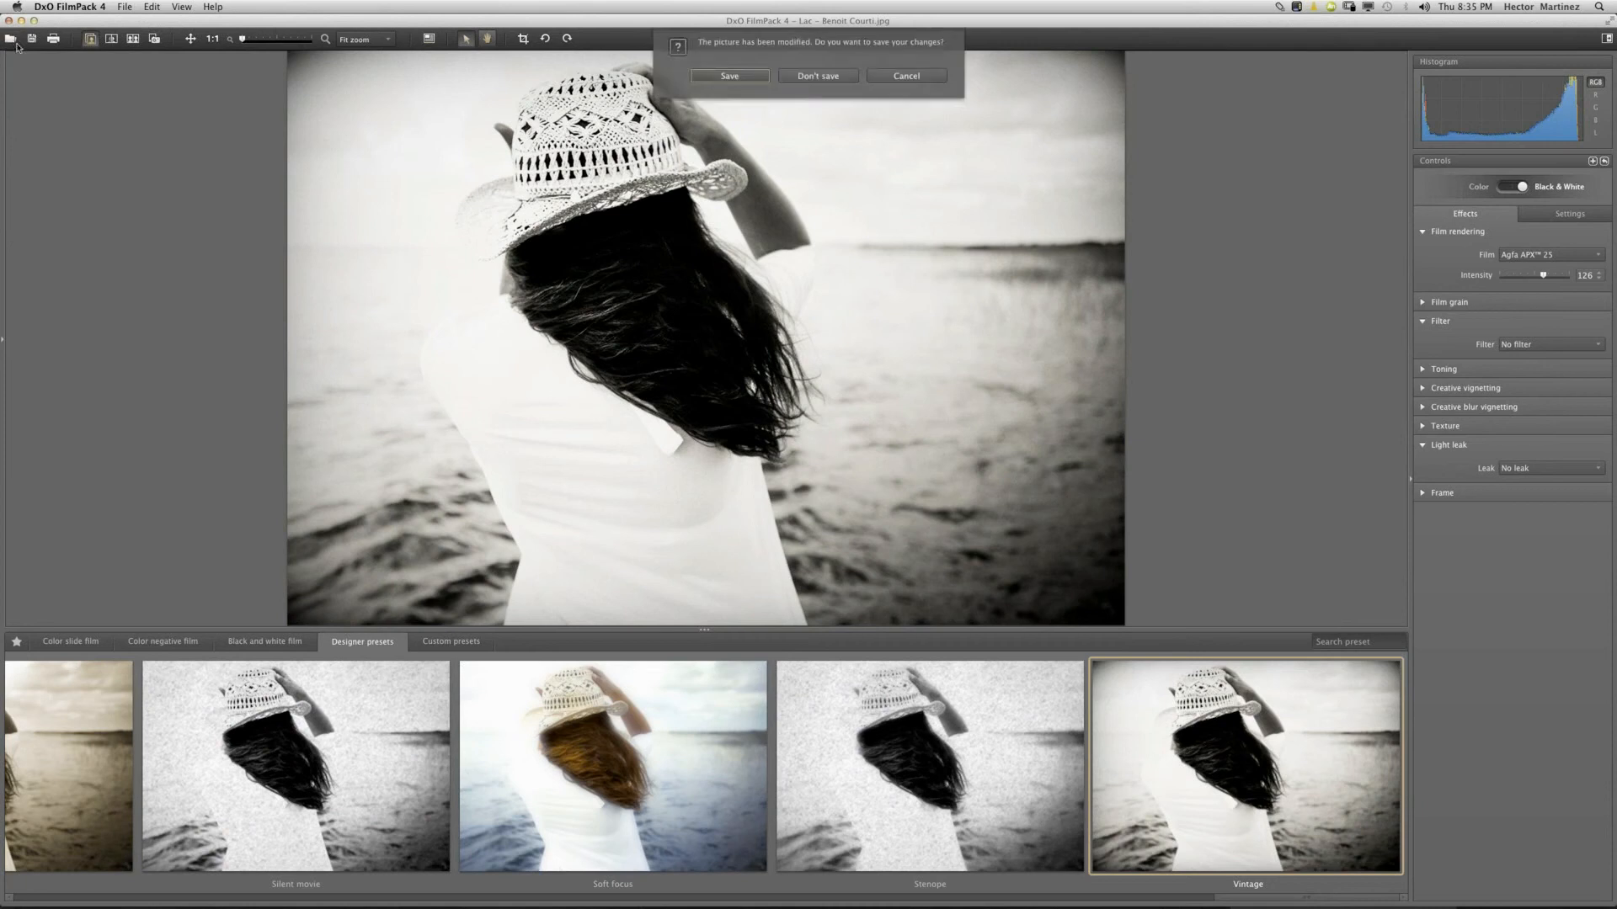
click(815, 76)
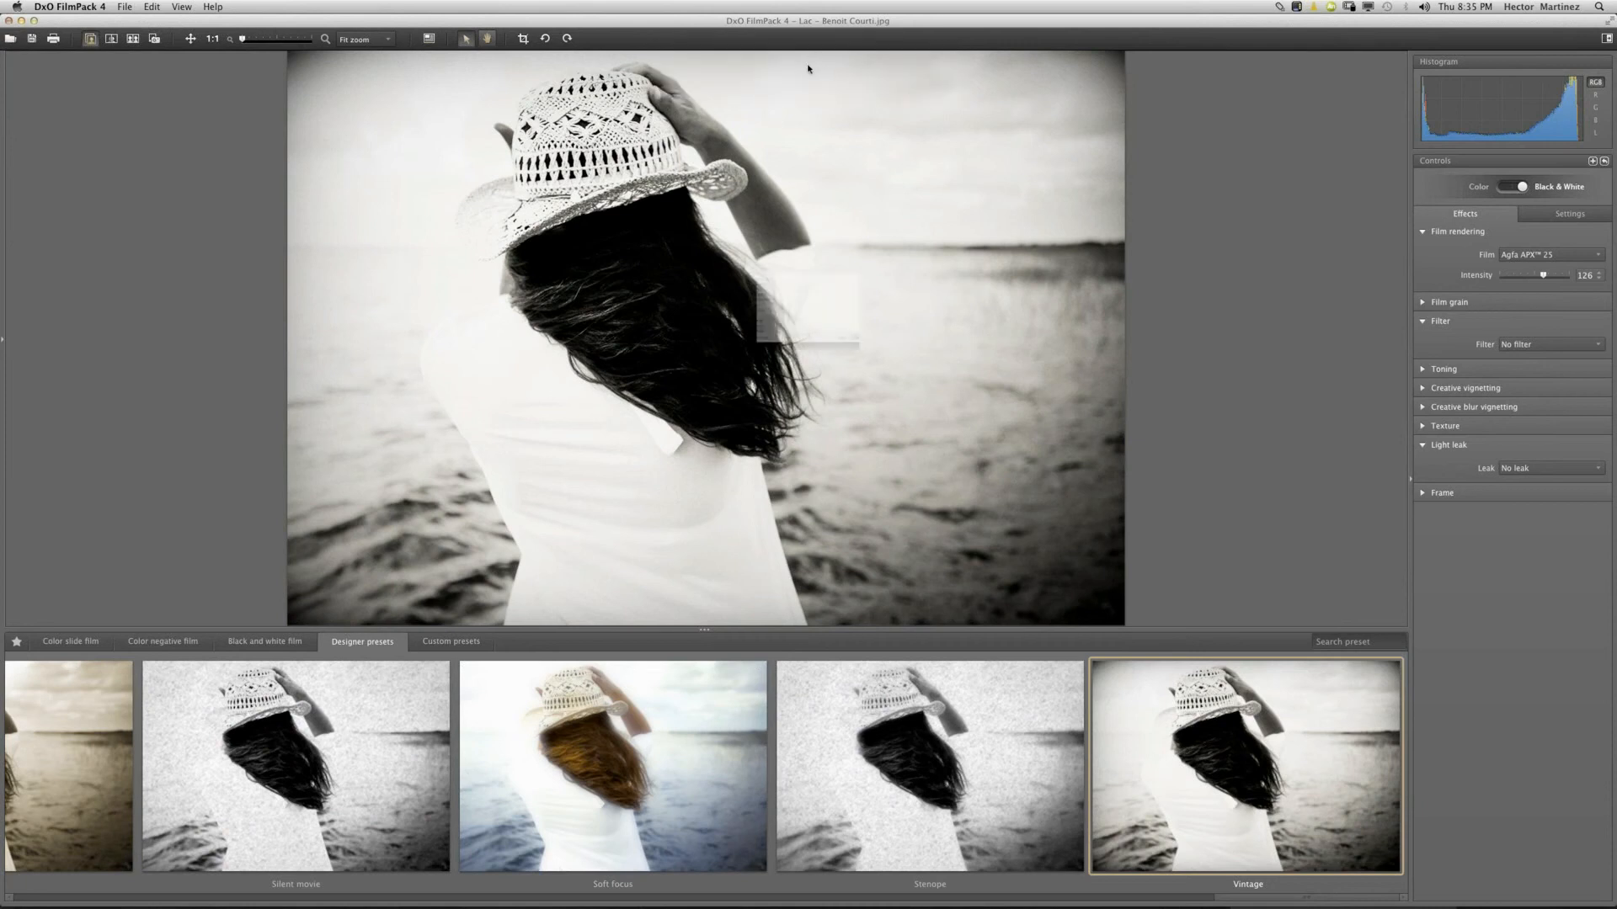
scroll(969, 269, down, 5)
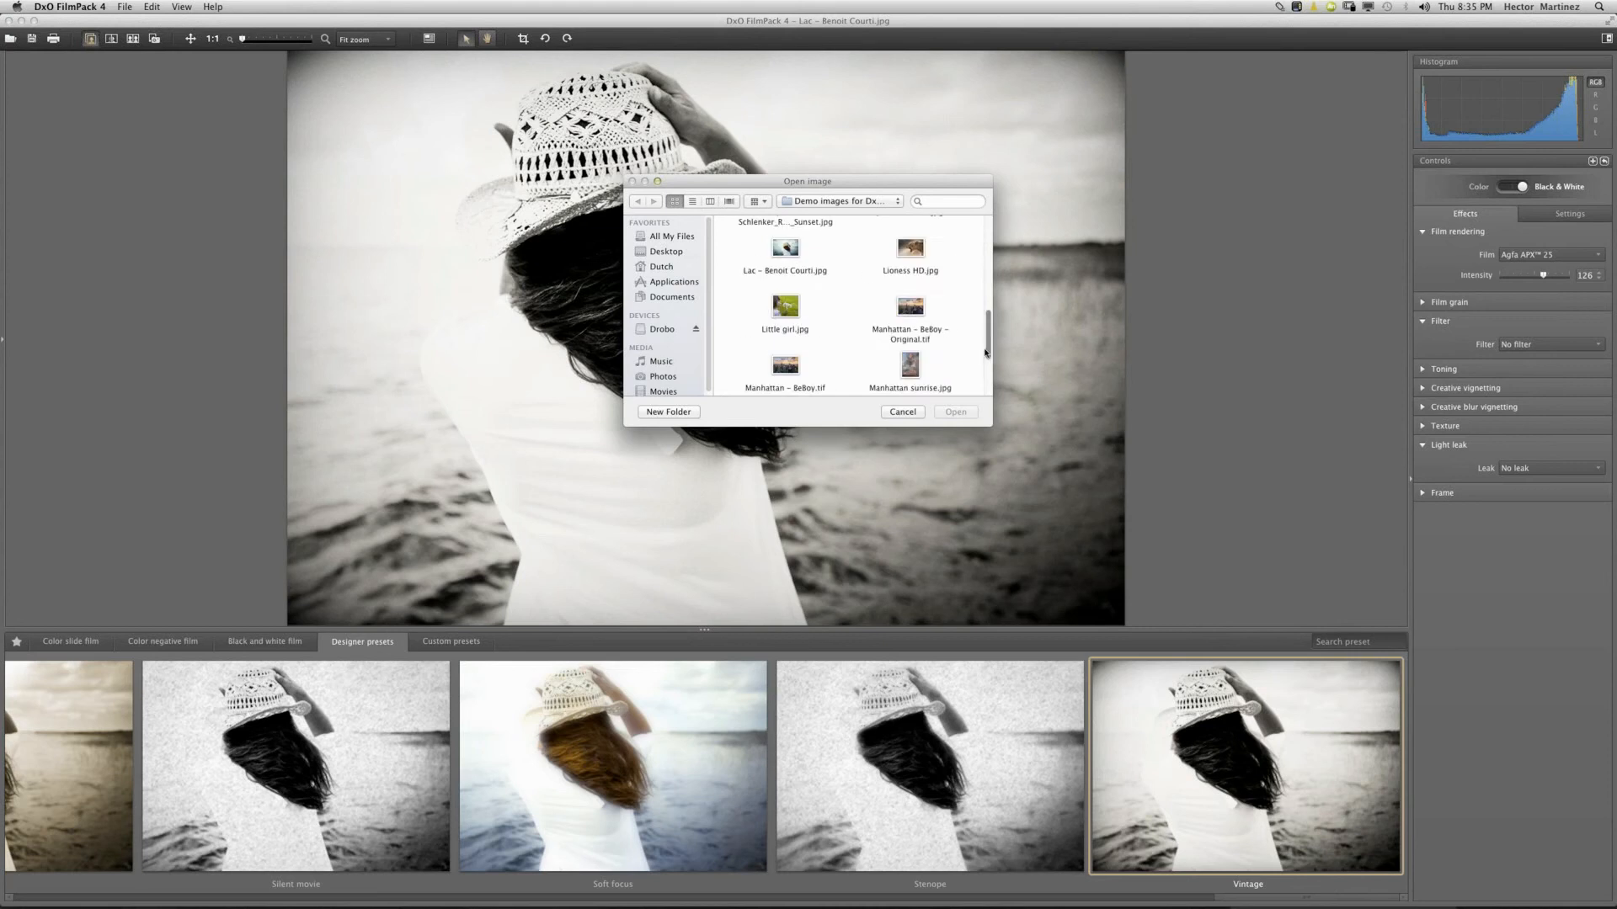
click(917, 293)
click(951, 413)
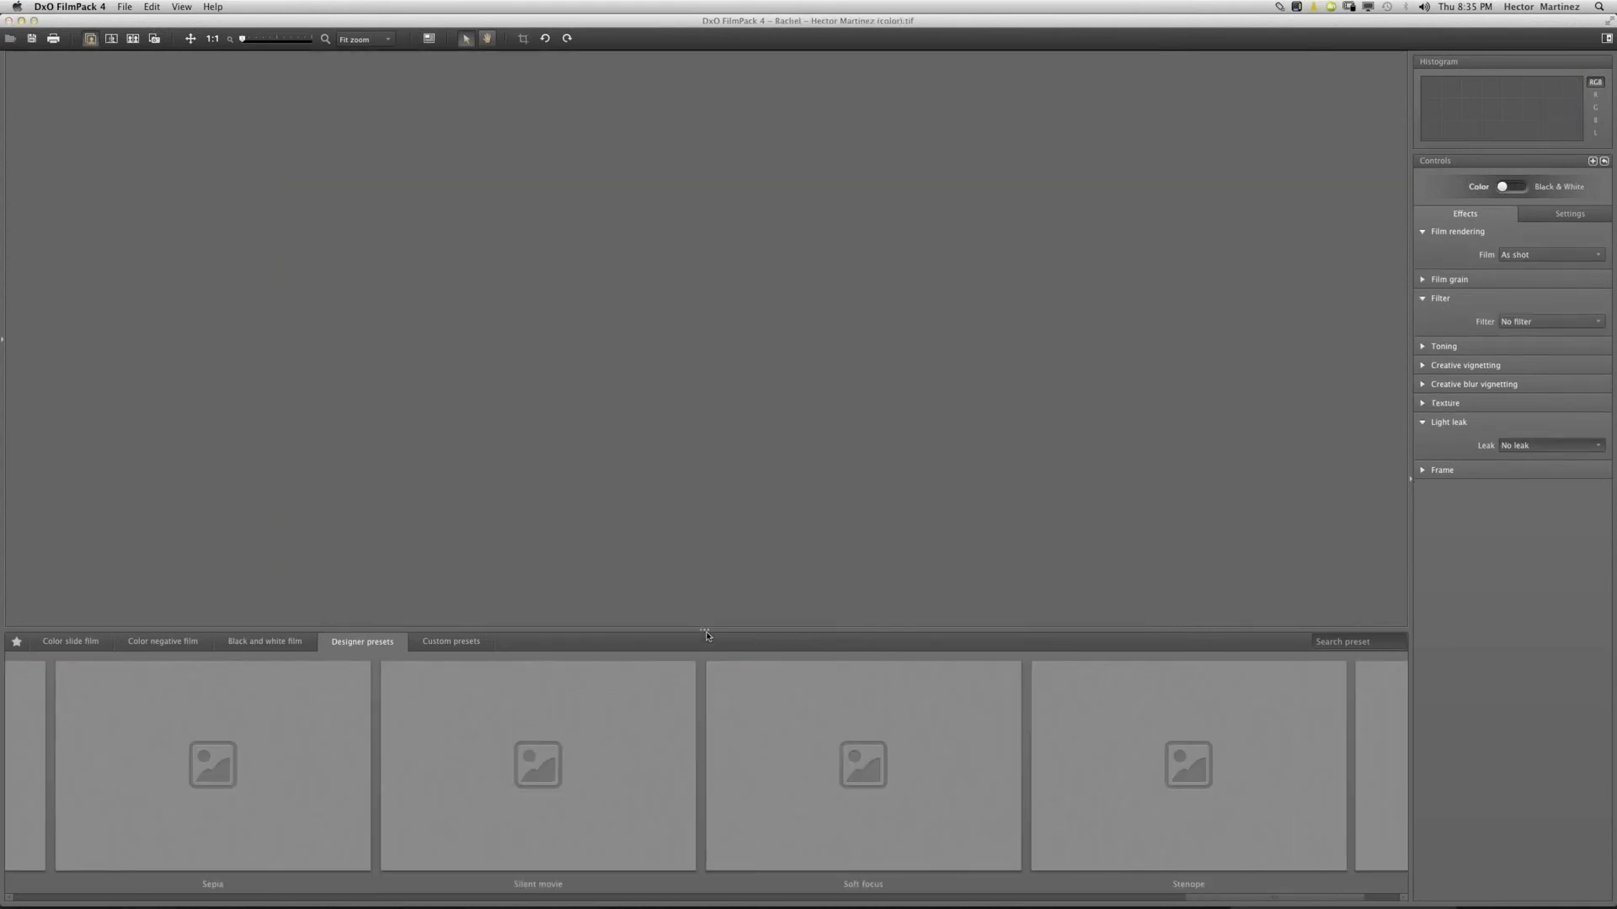
drag(704, 630, 705, 710)
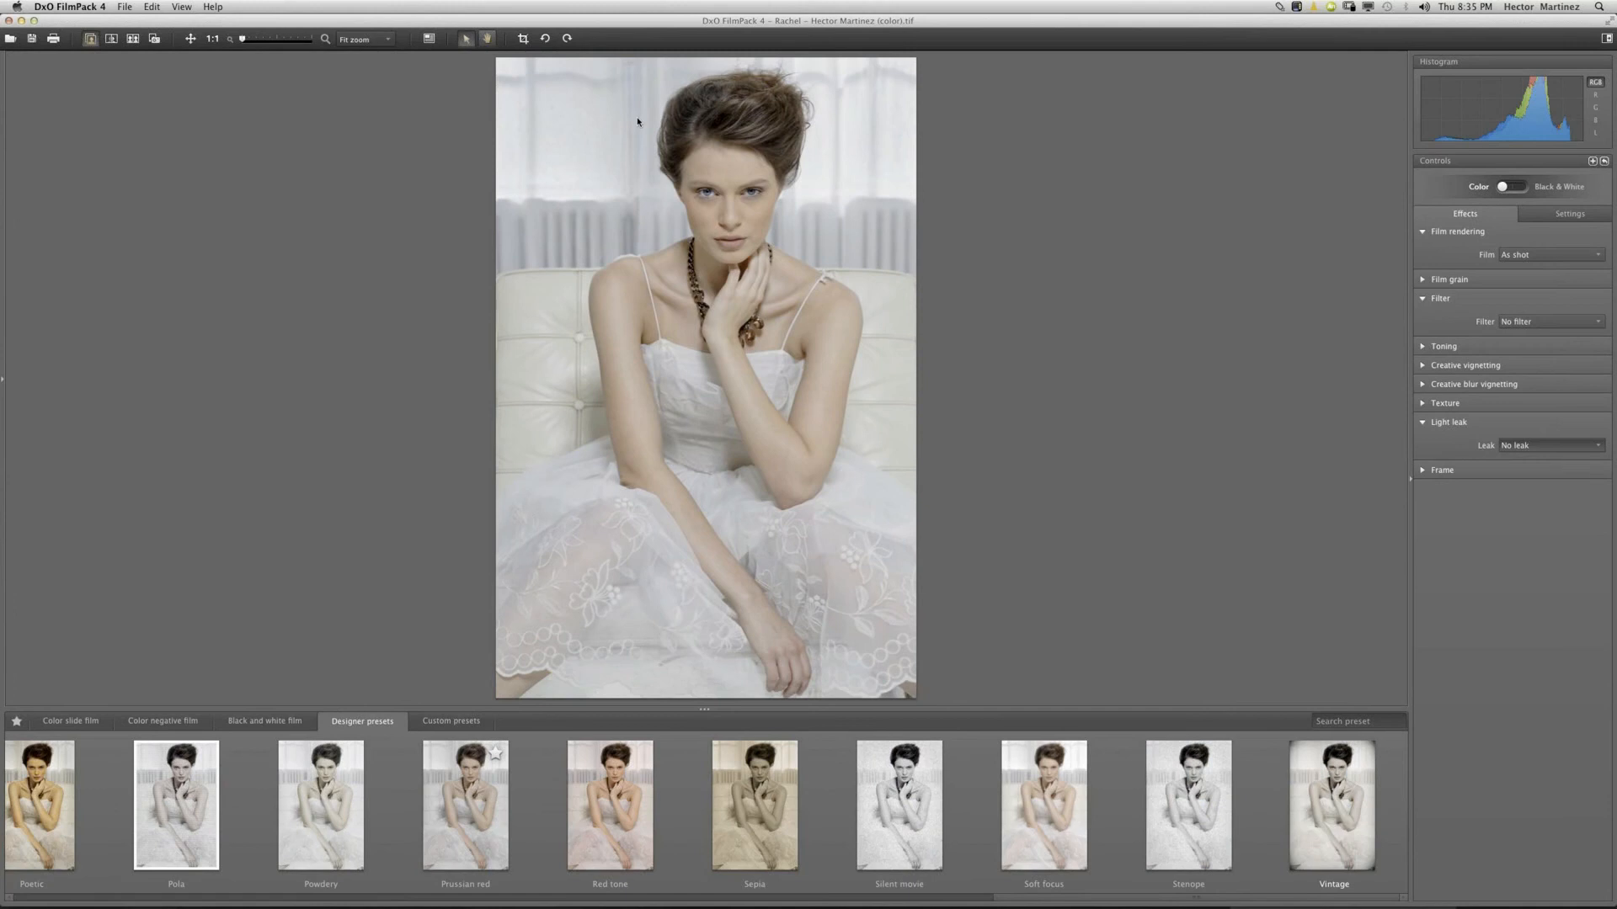
Collapse the Light leak settings and zoom the portrait to 24%.
click(1428, 425)
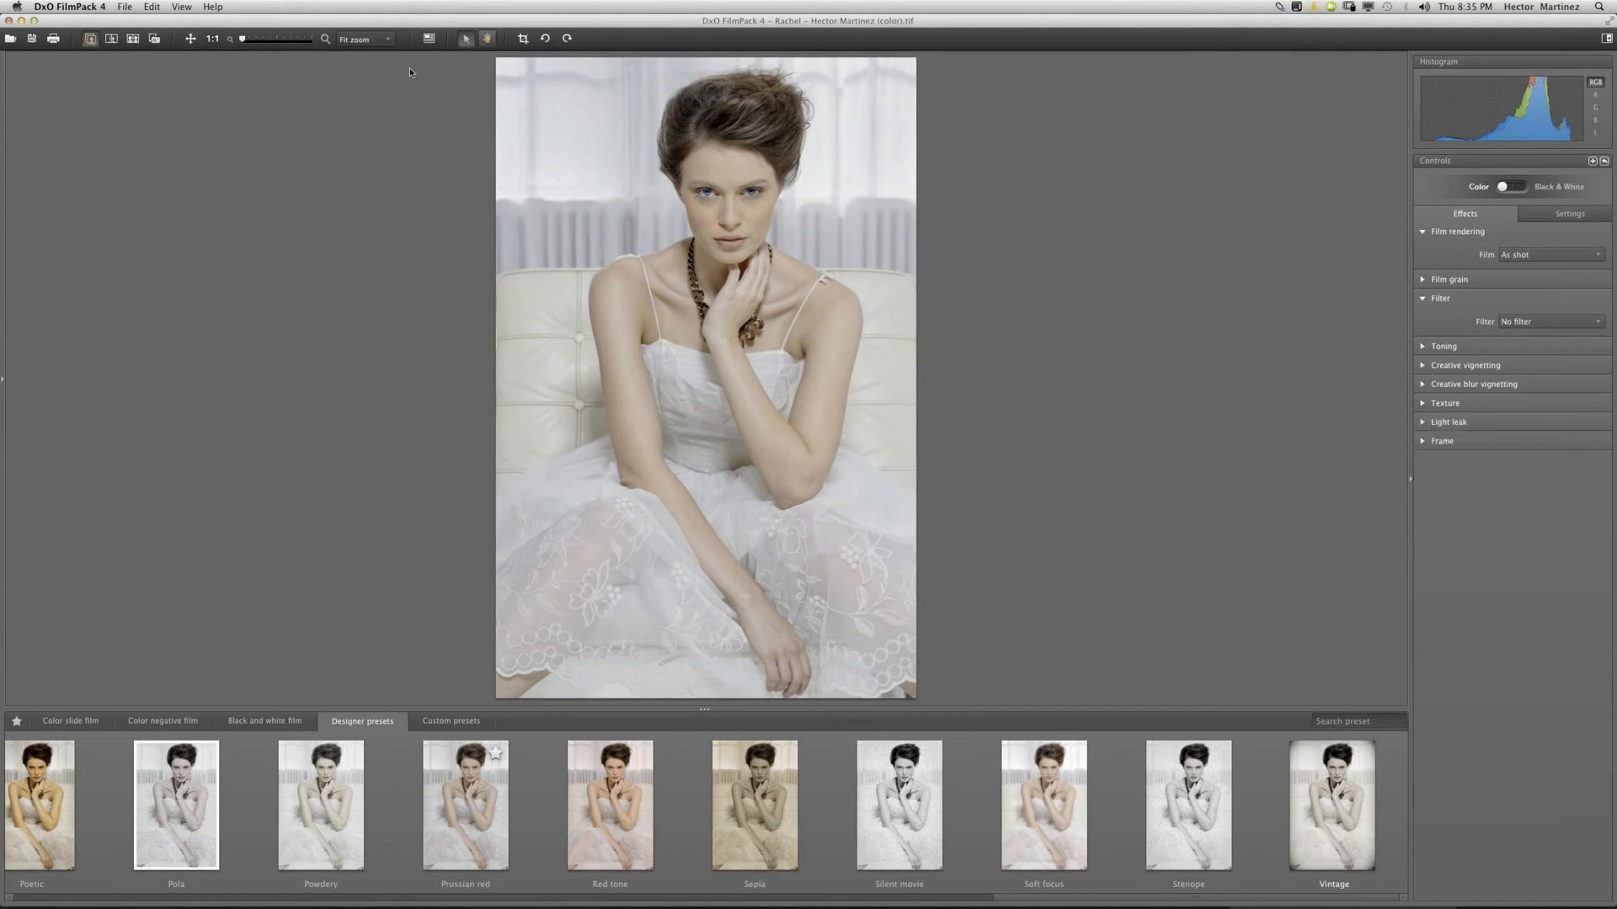
drag(242, 38, 246, 38)
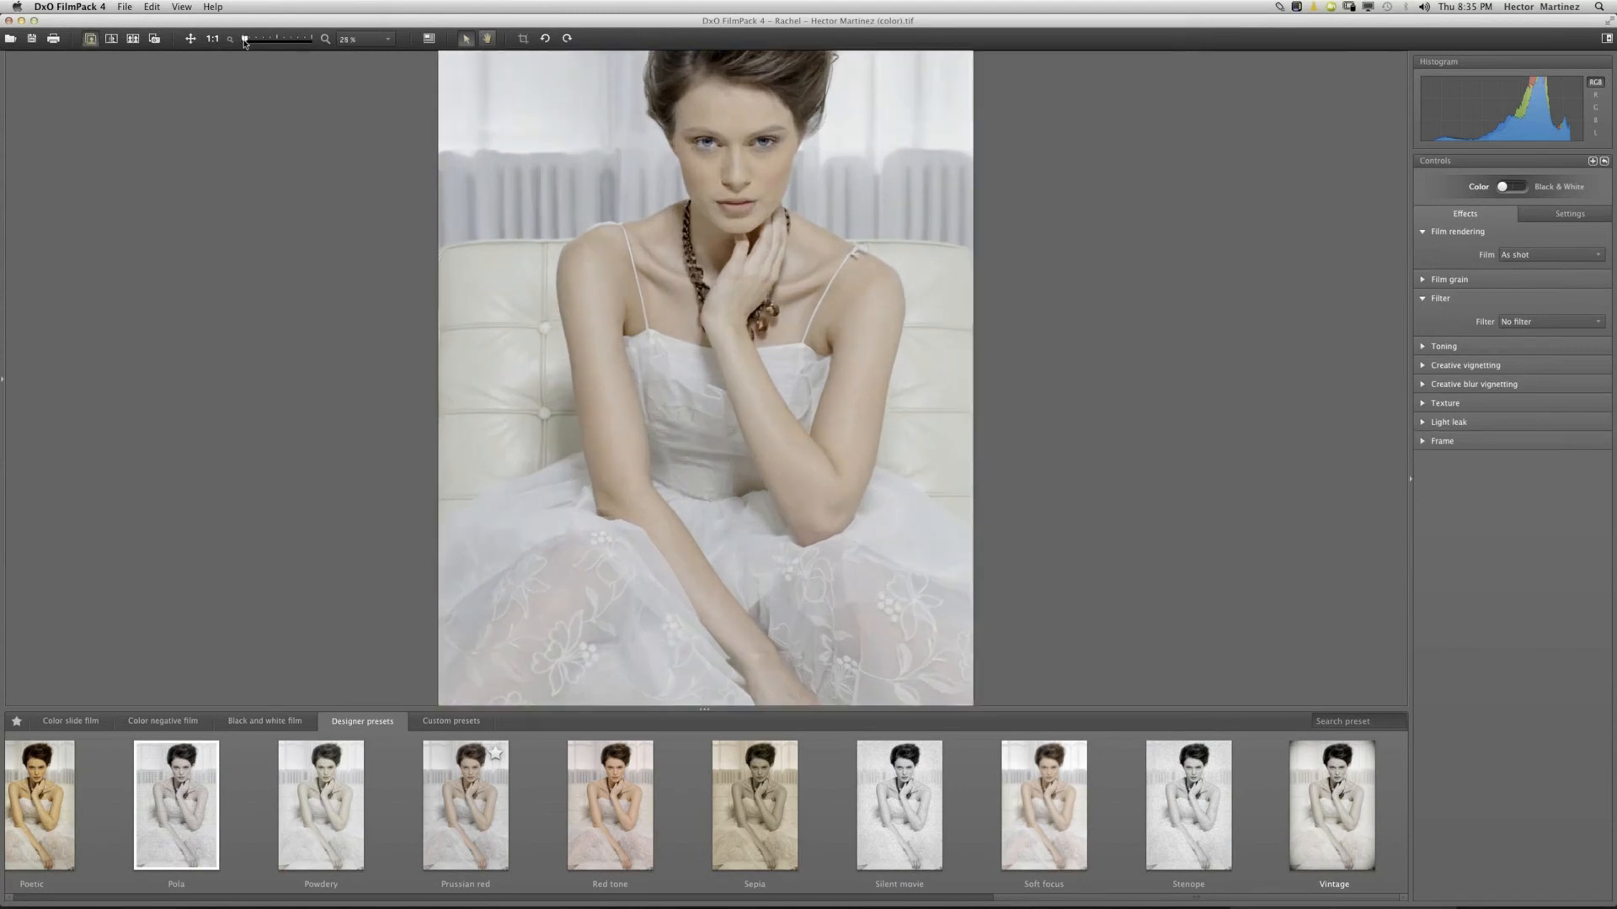
scroll(282, 33, down, 1)
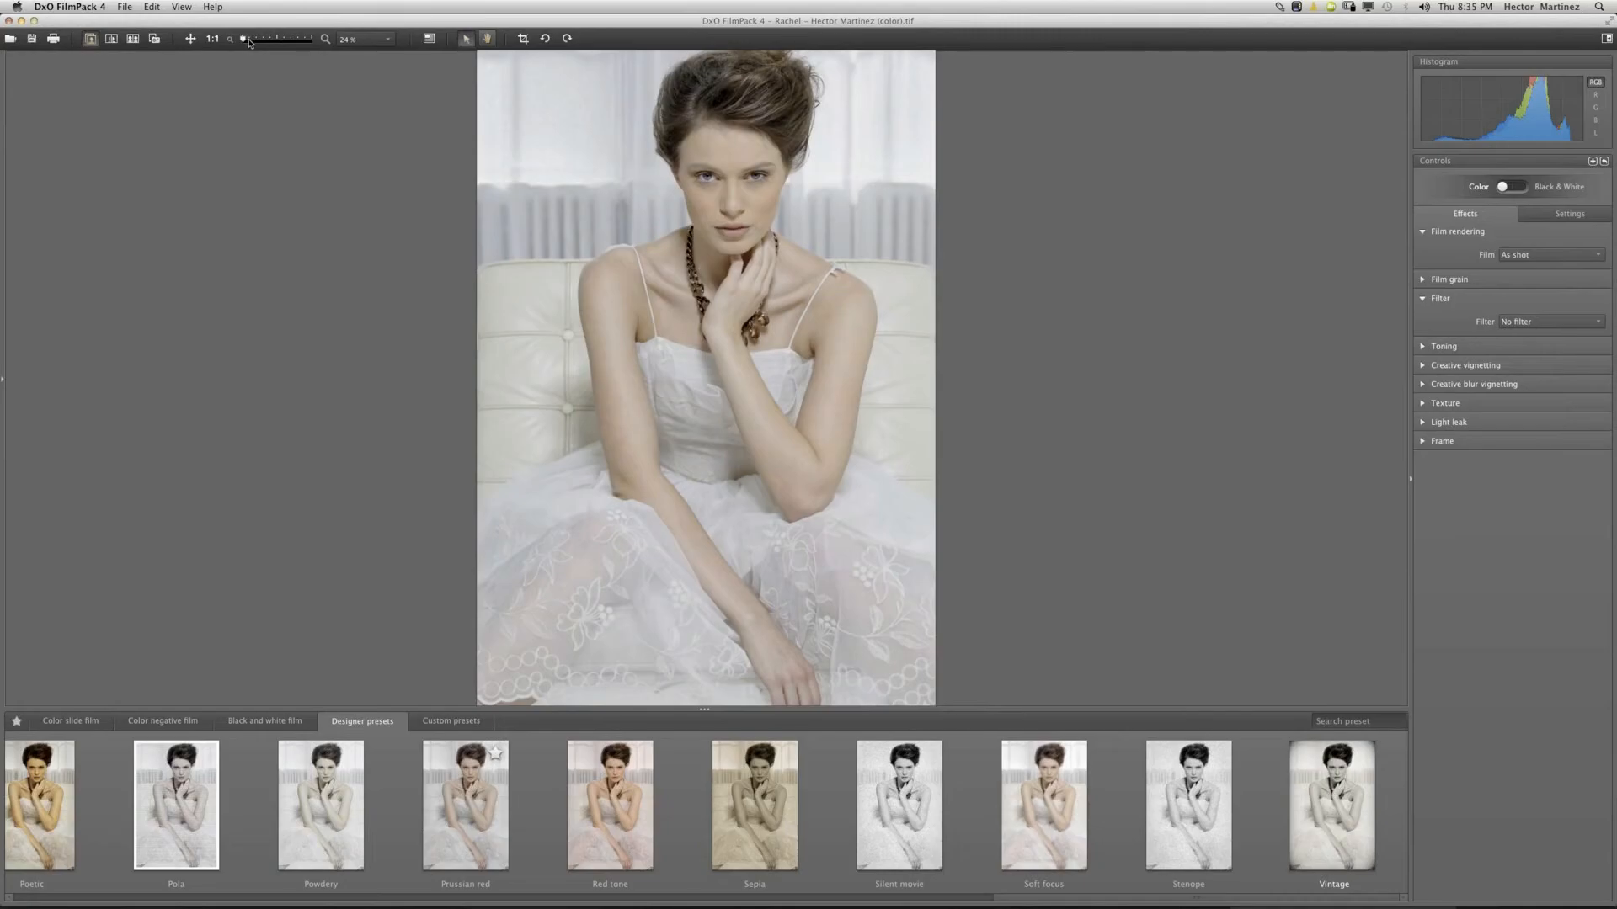
Zoom in on the model's face, show the black and white film presets and convert the portrait to Black & White.
drag(244, 40, 273, 42)
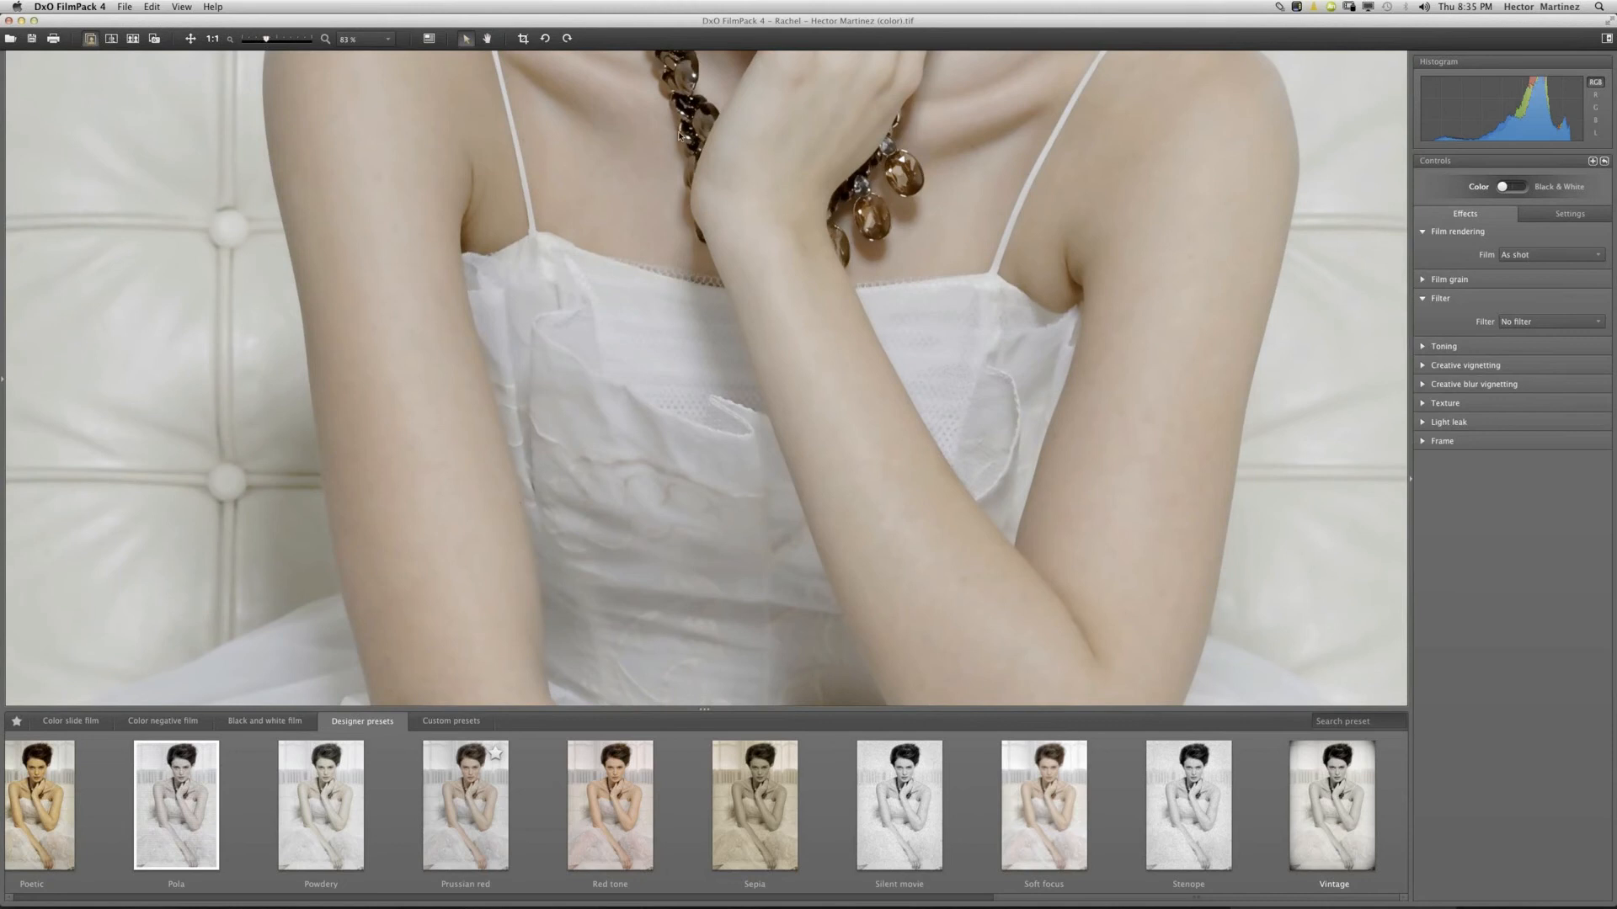
key(h)
drag(738, 142, 658, 563)
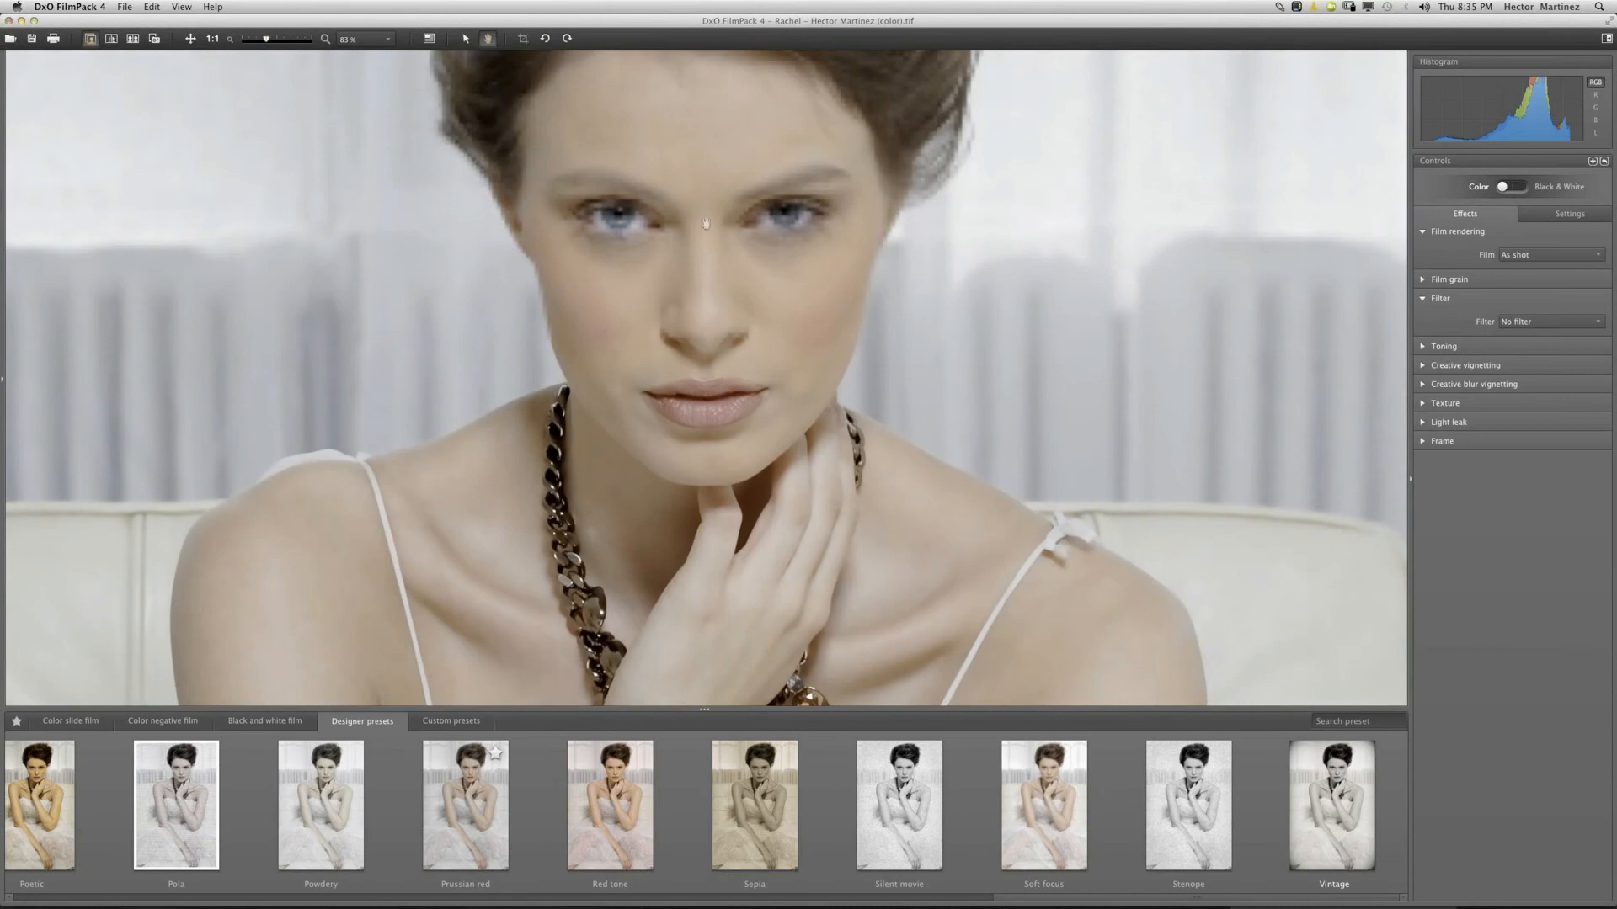
drag(603, 202, 602, 336)
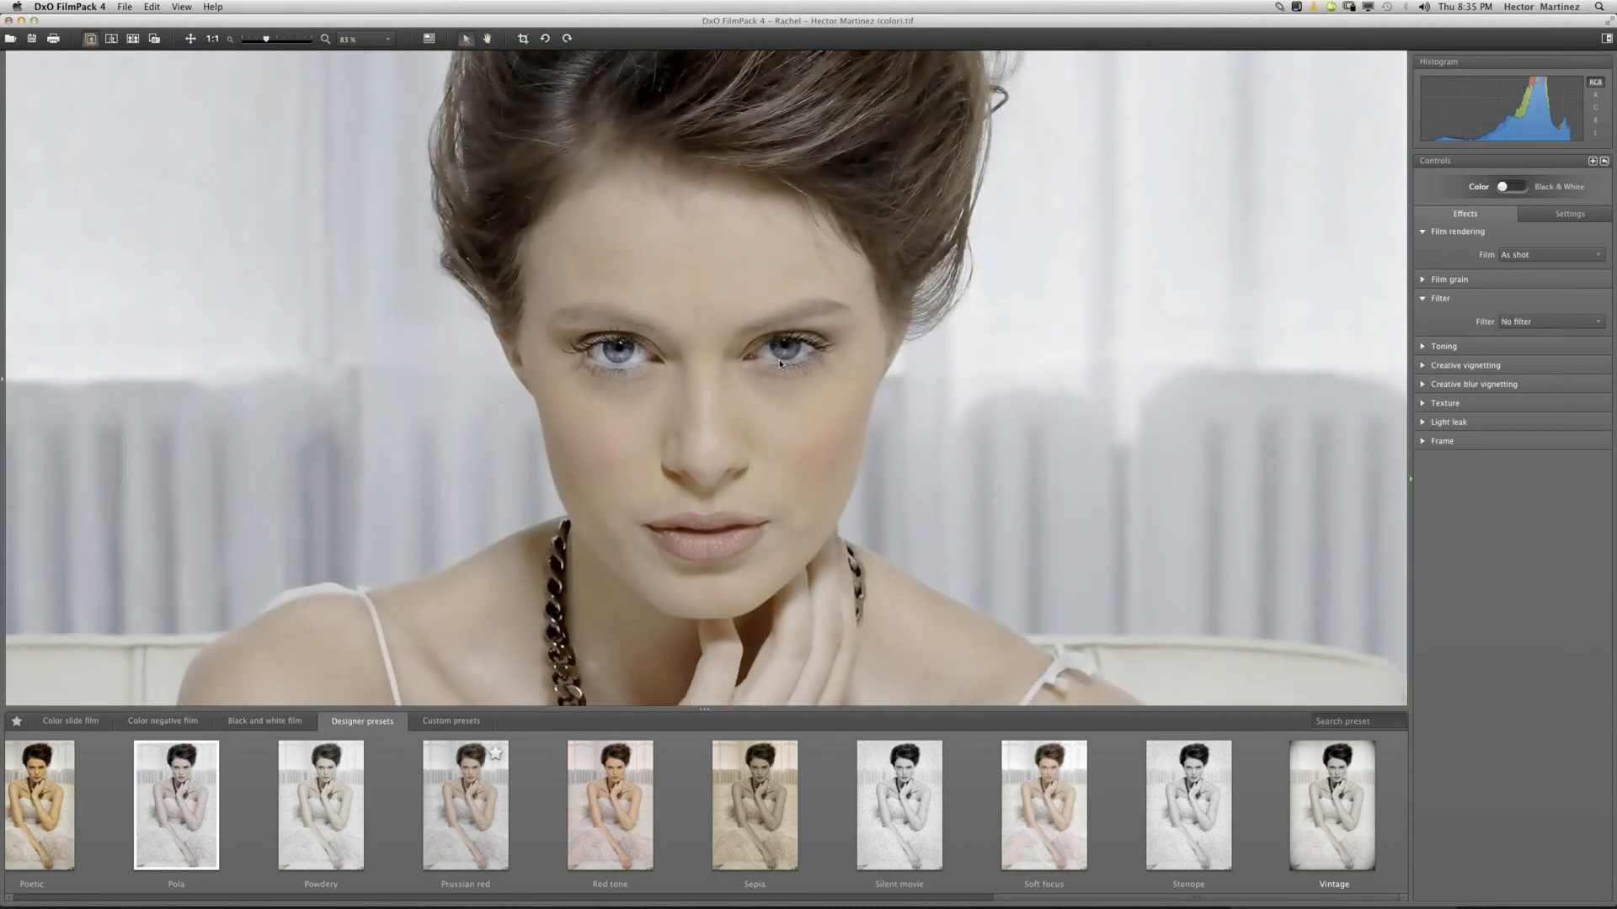
drag(766, 363, 765, 366)
click(466, 39)
click(250, 725)
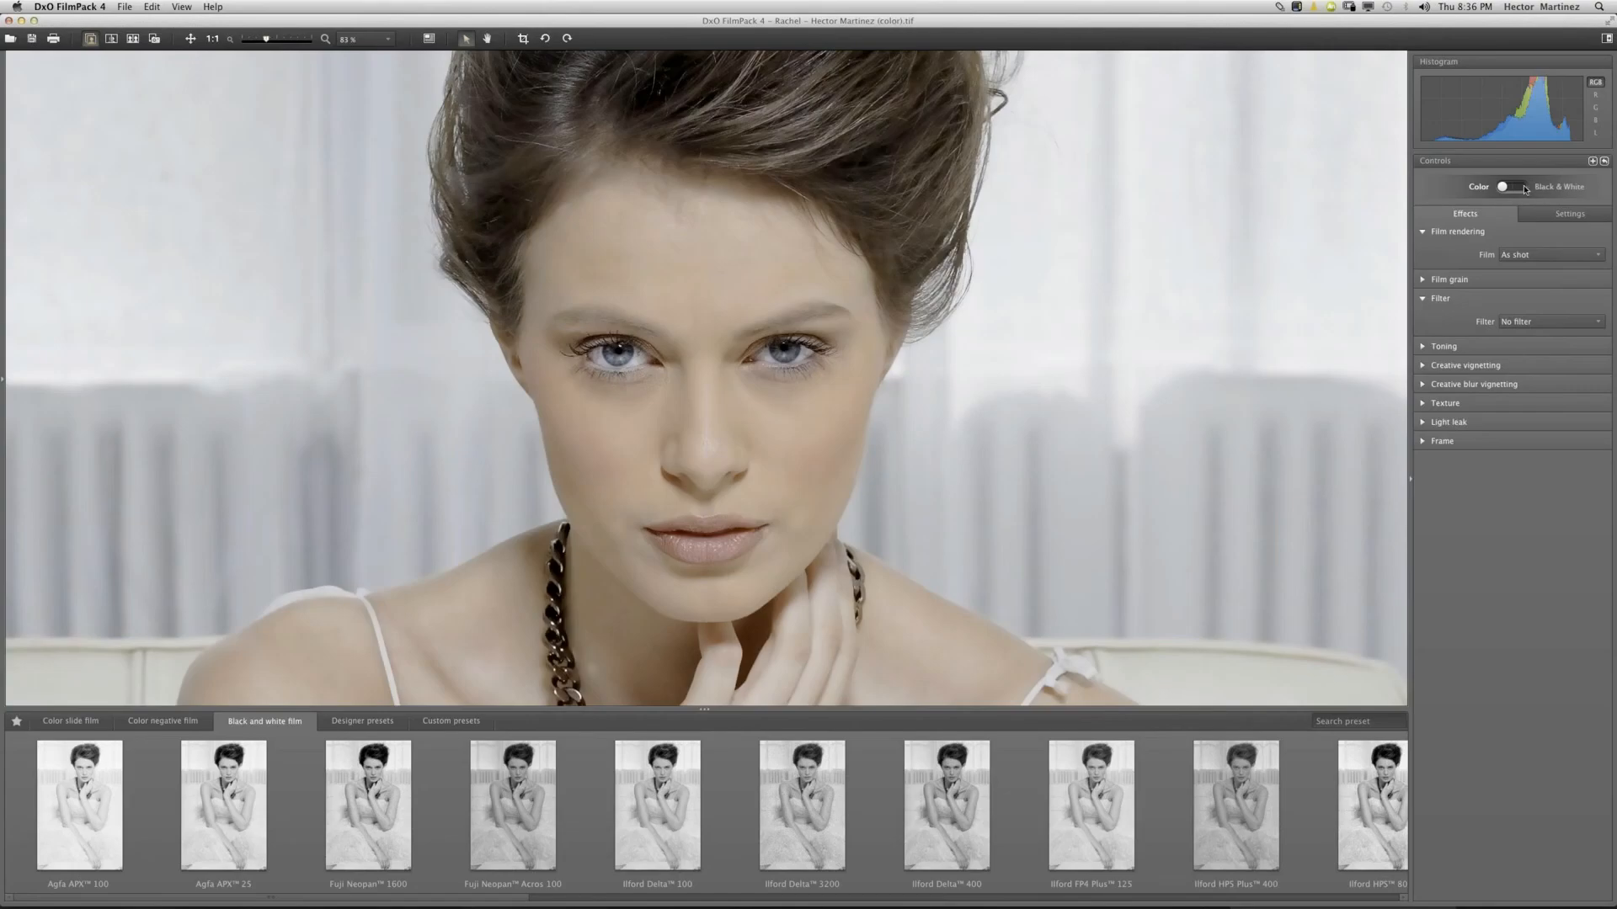
click(1527, 191)
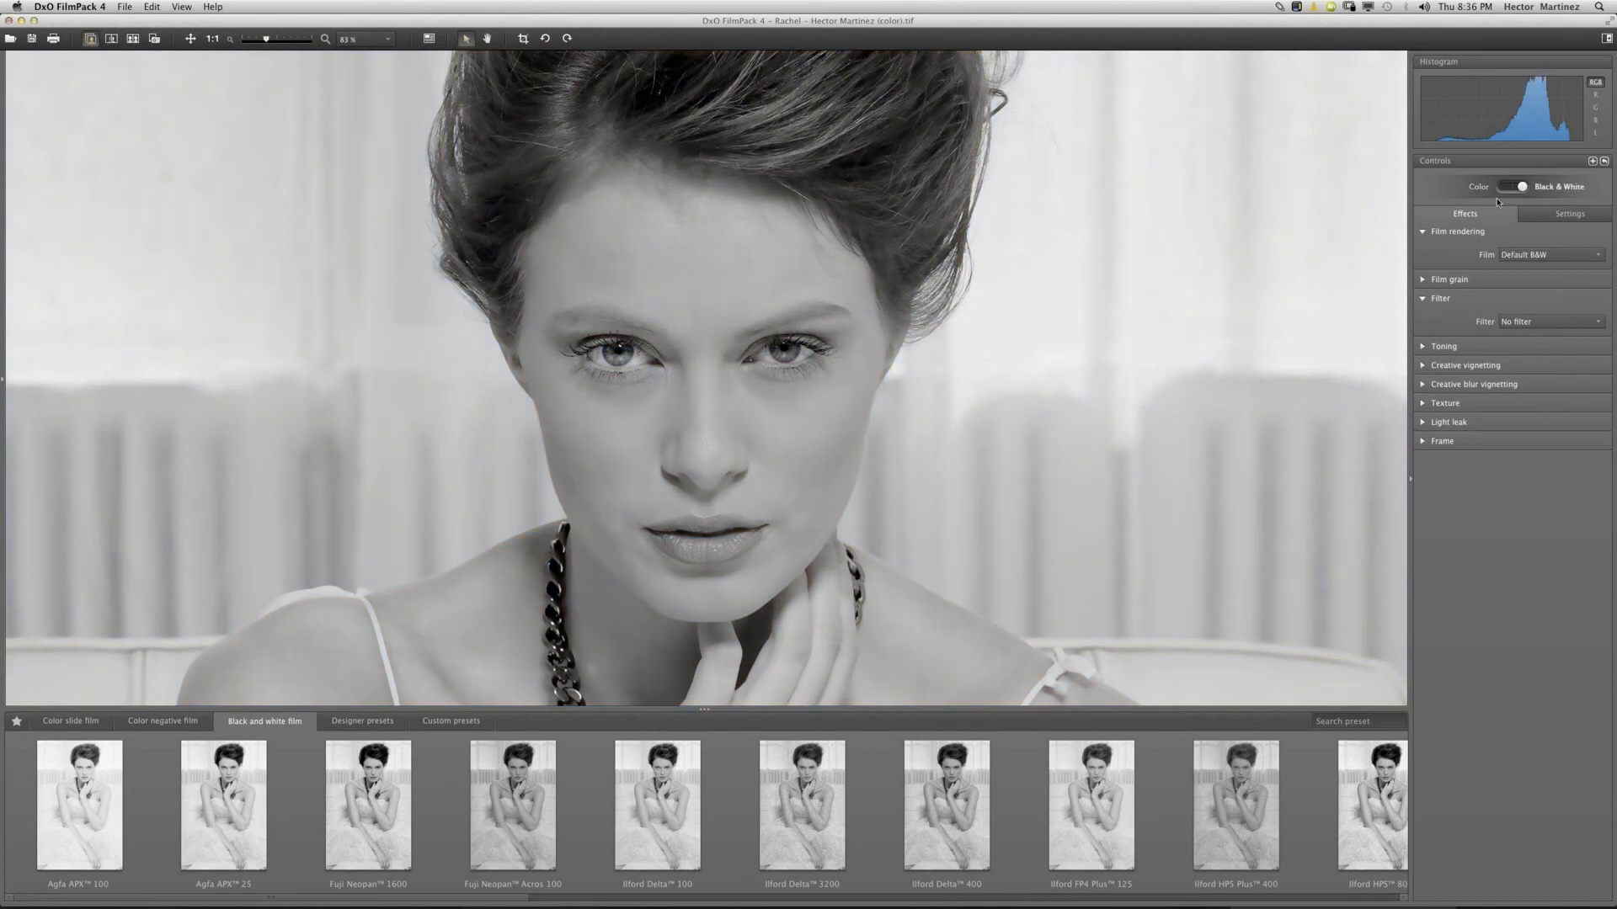
click(1507, 189)
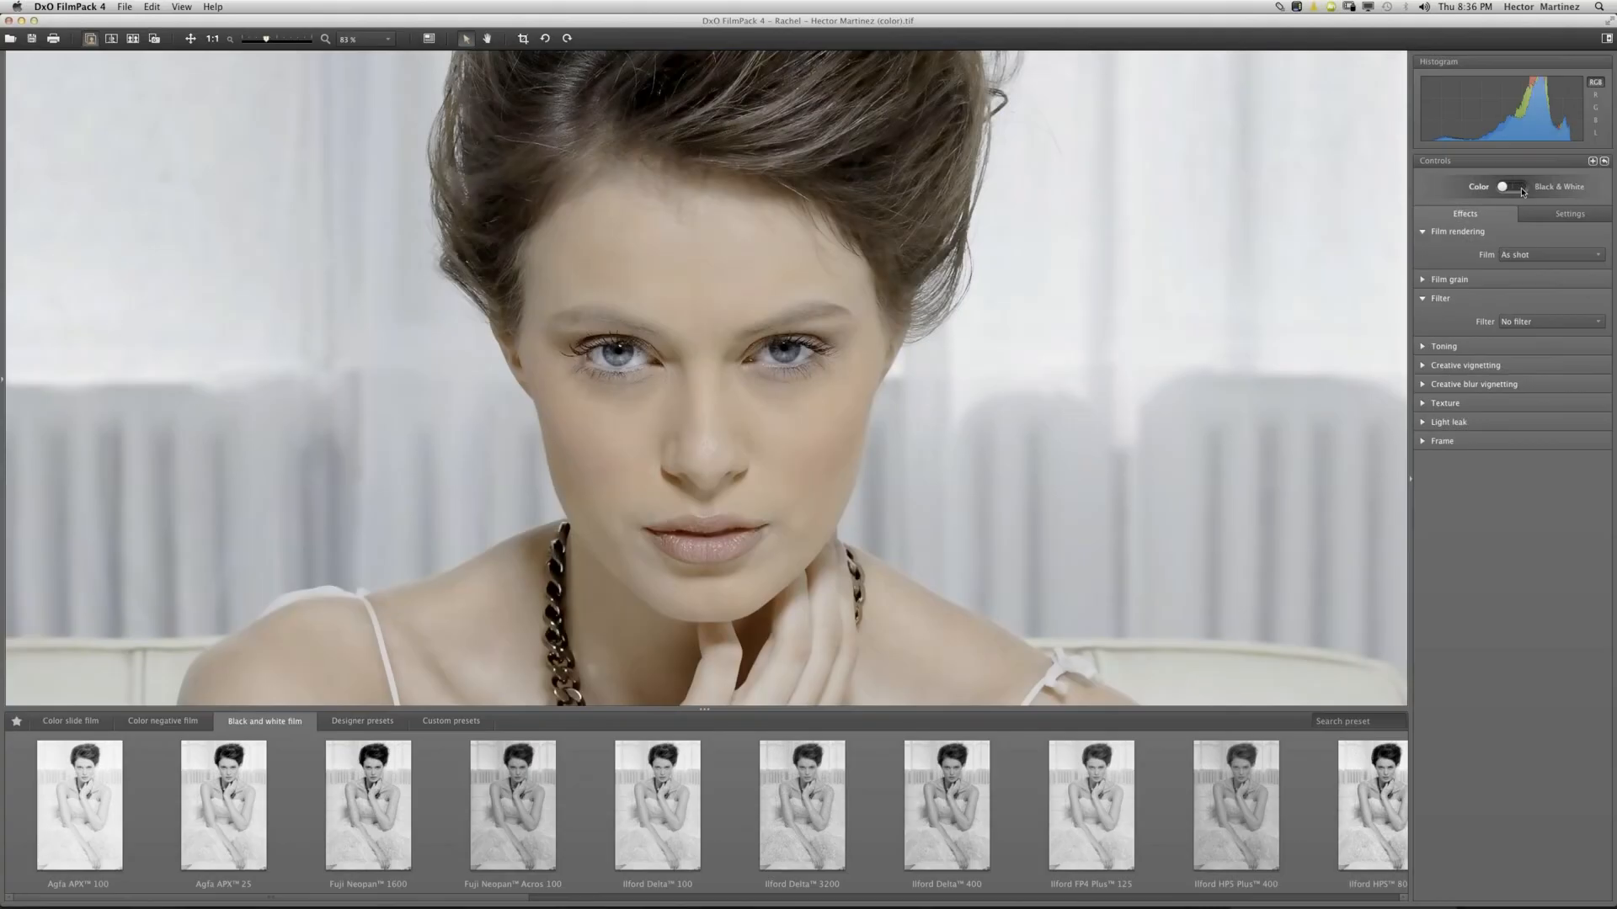
click(1526, 191)
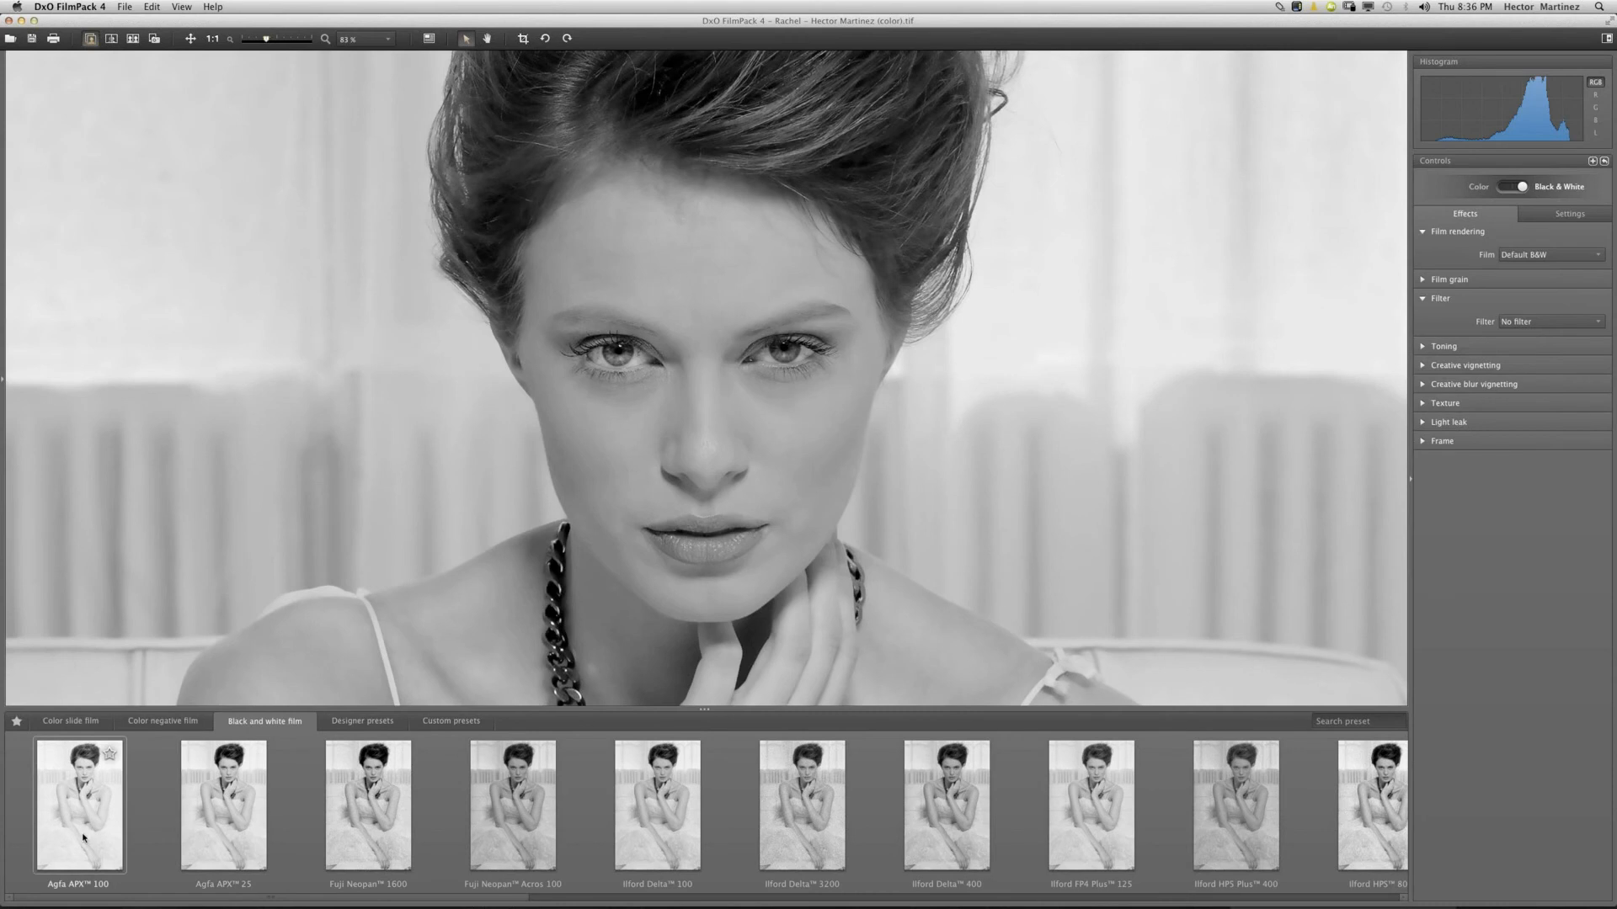
Preview the black and white film presets one by one from Agfa APX 100, ending with Kodak T-Max 3200 applied.
click(85, 838)
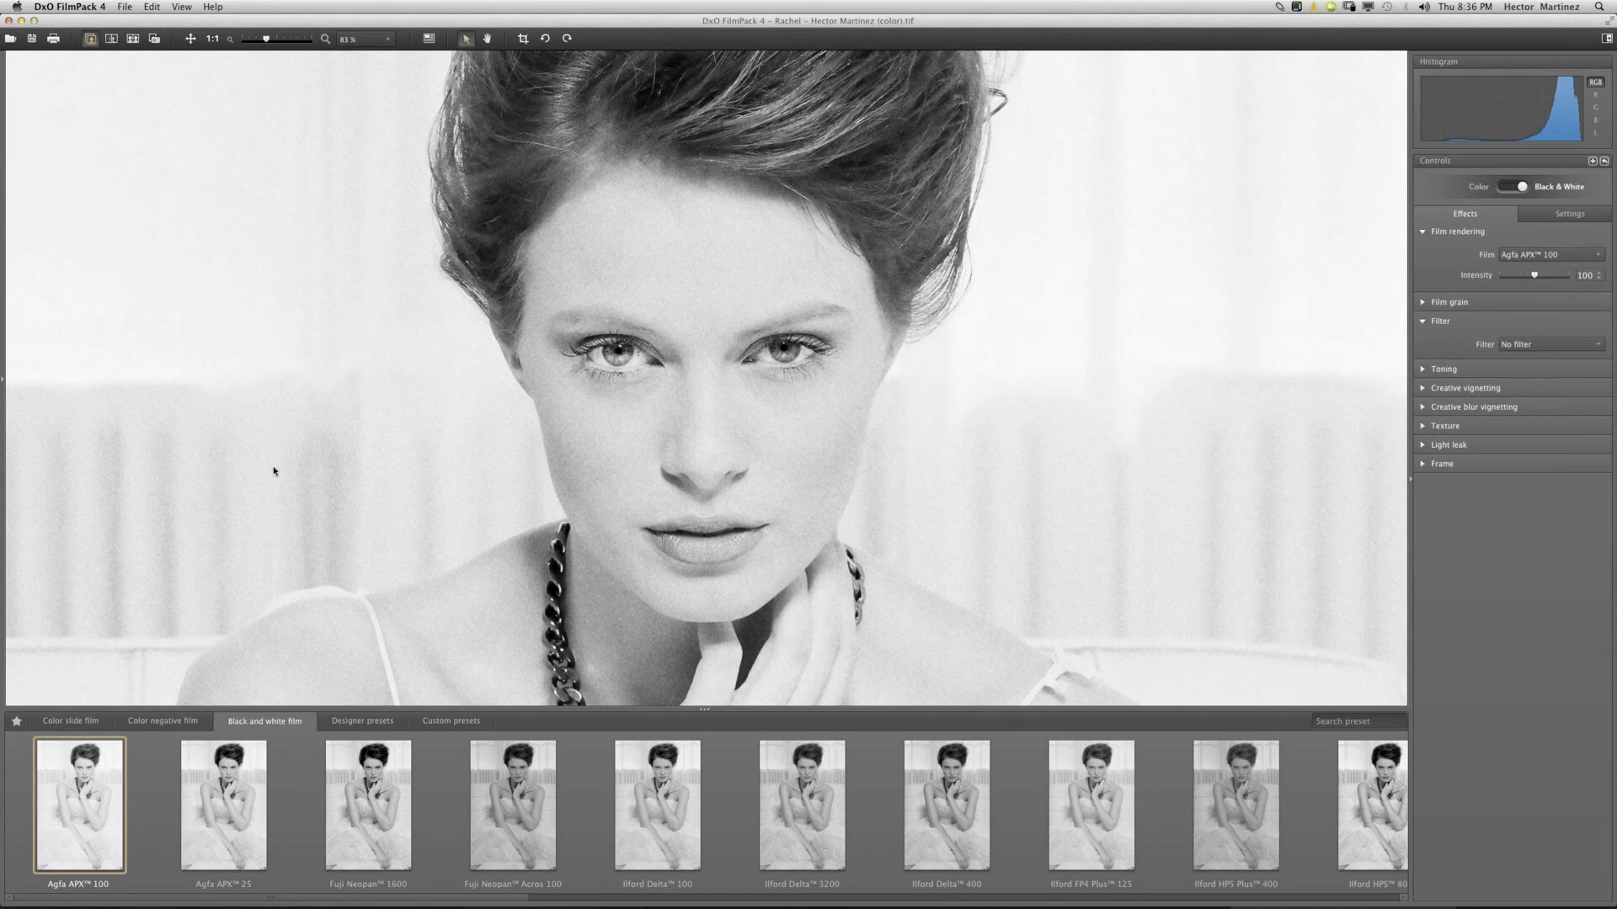
key(Right)
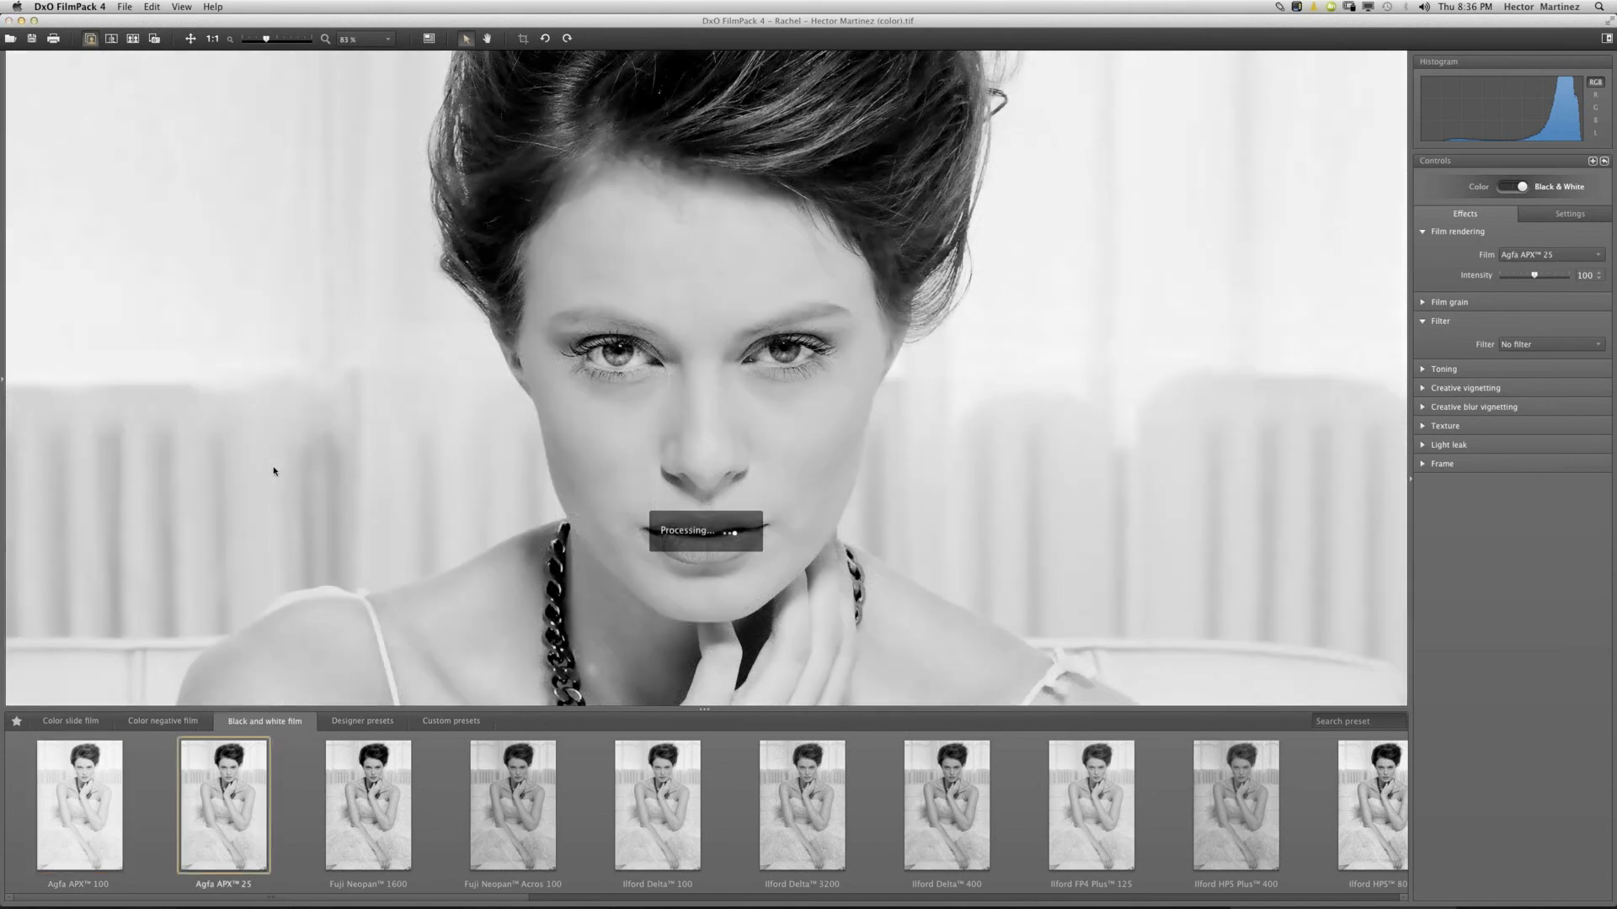
key(Right)
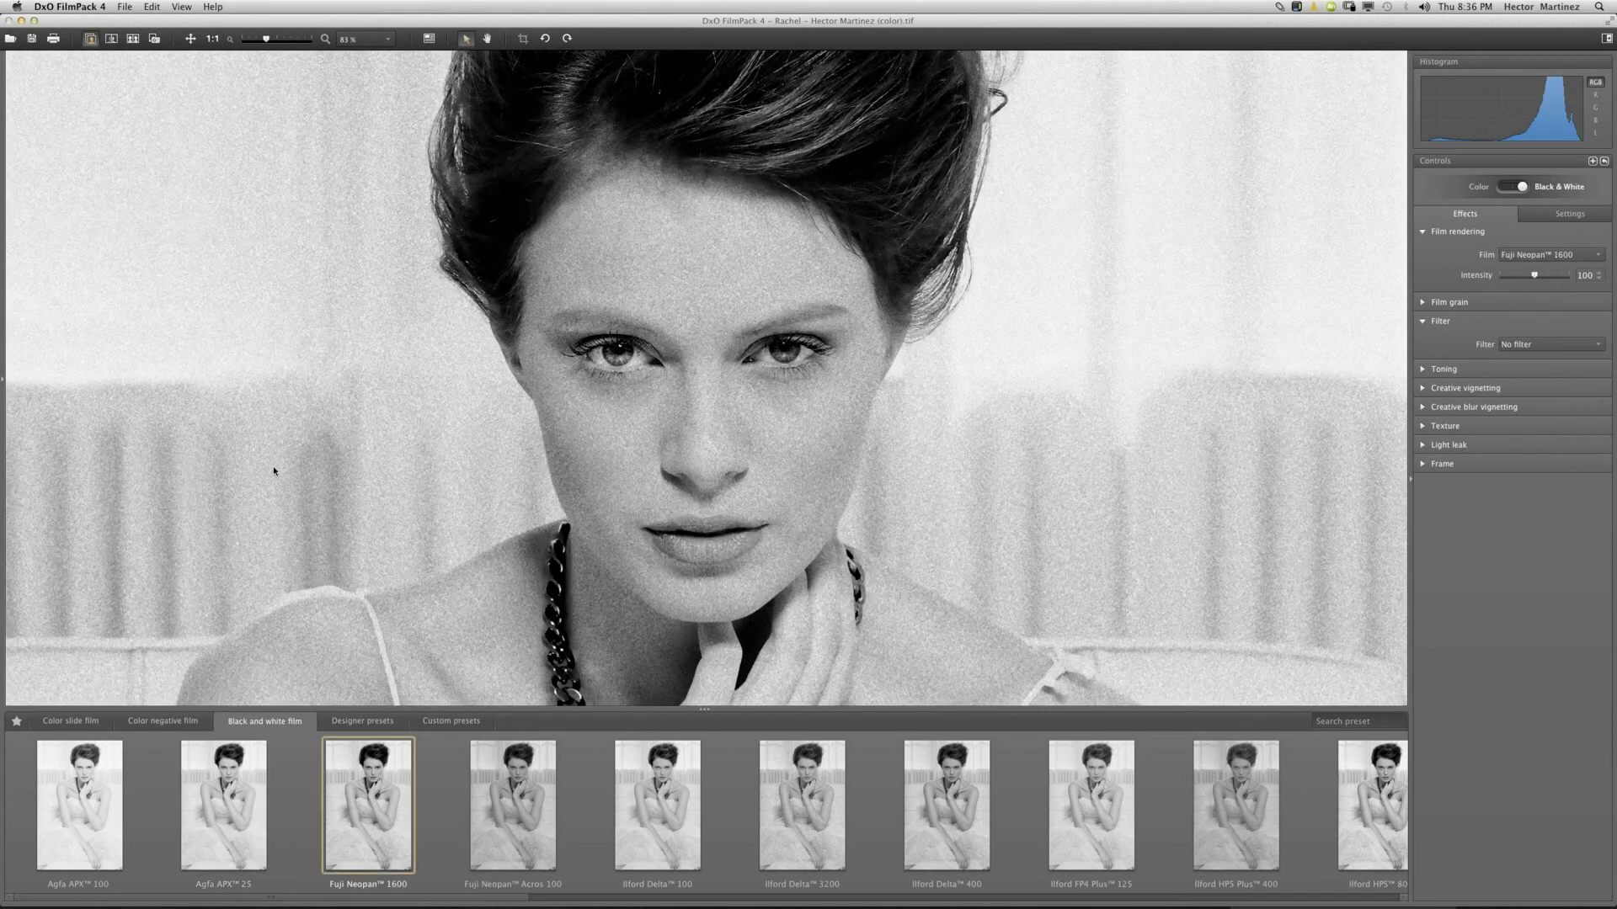
key(Right)
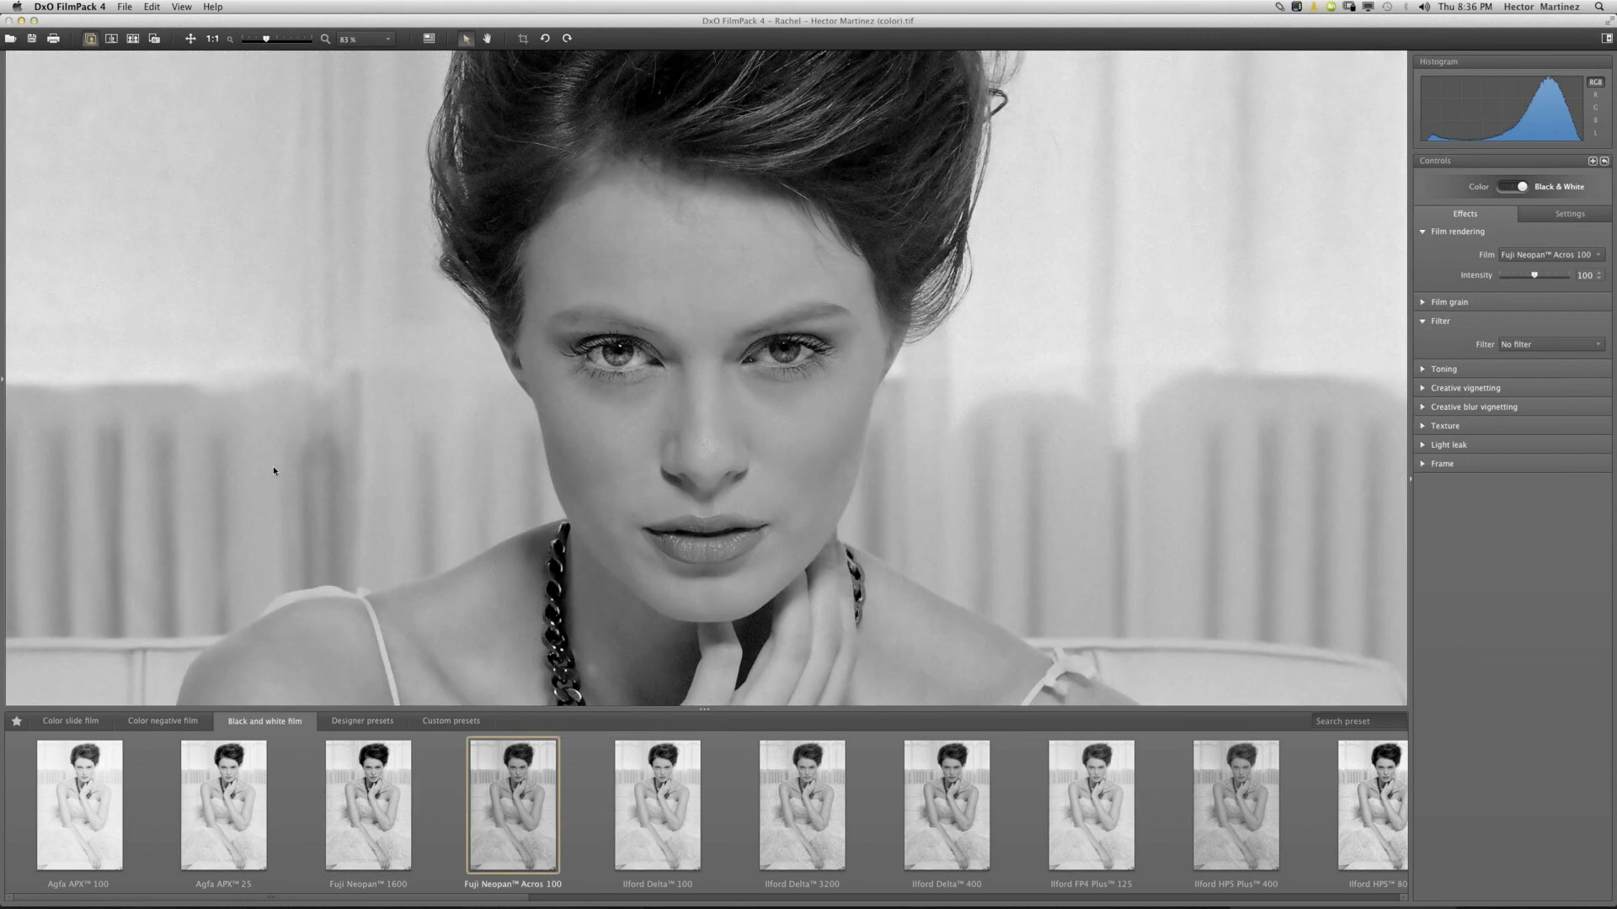
key(Right)
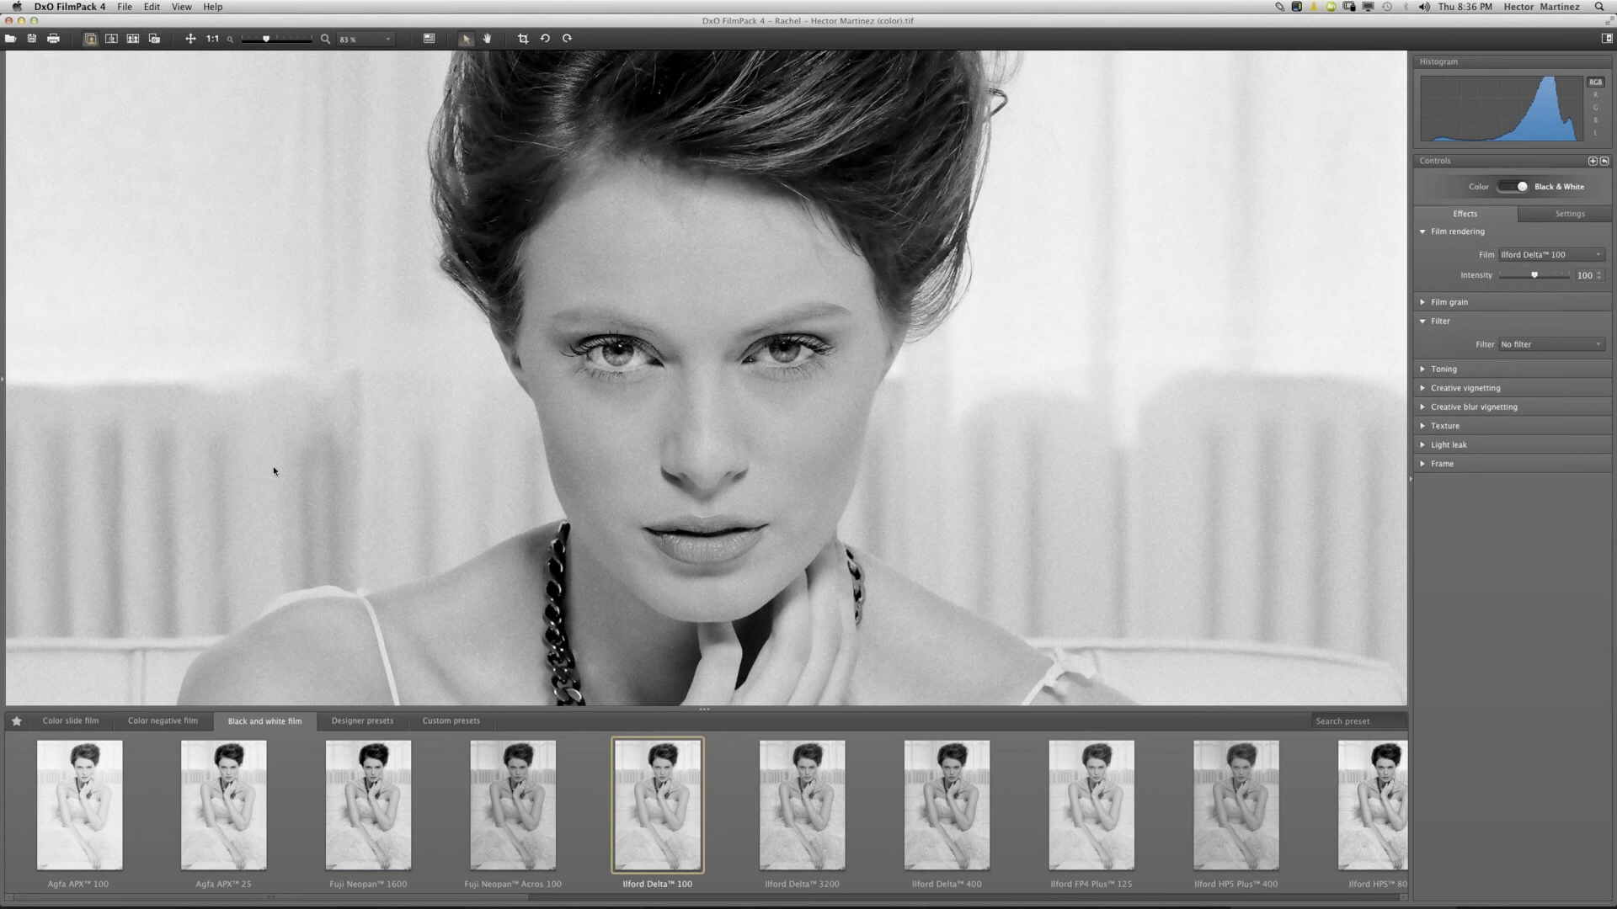
key(Right)
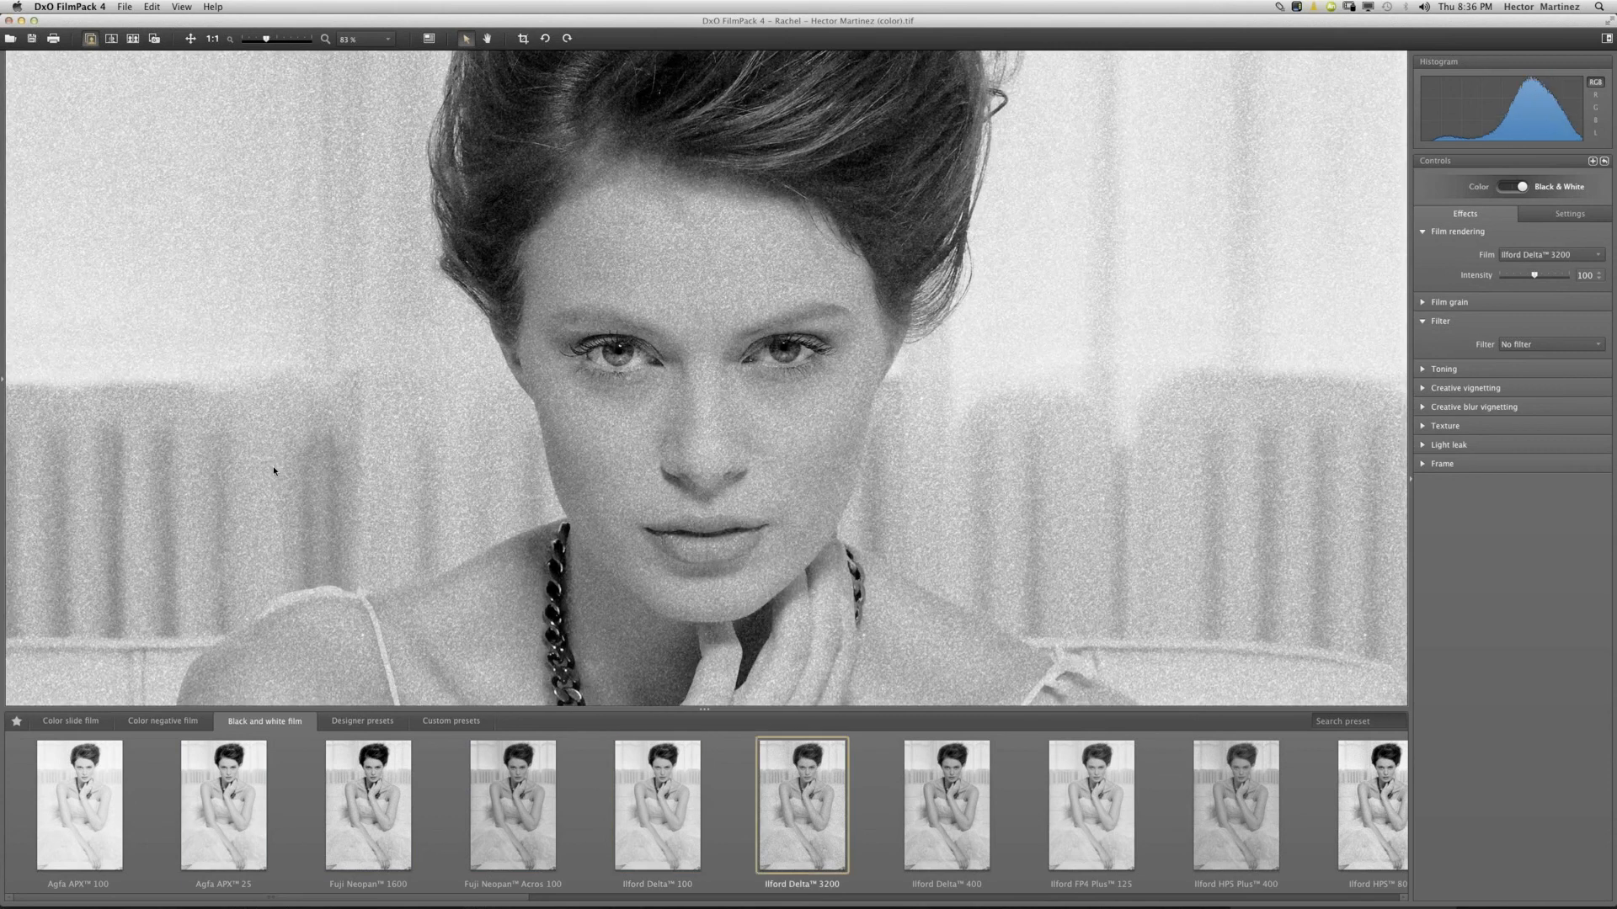
key(Right)
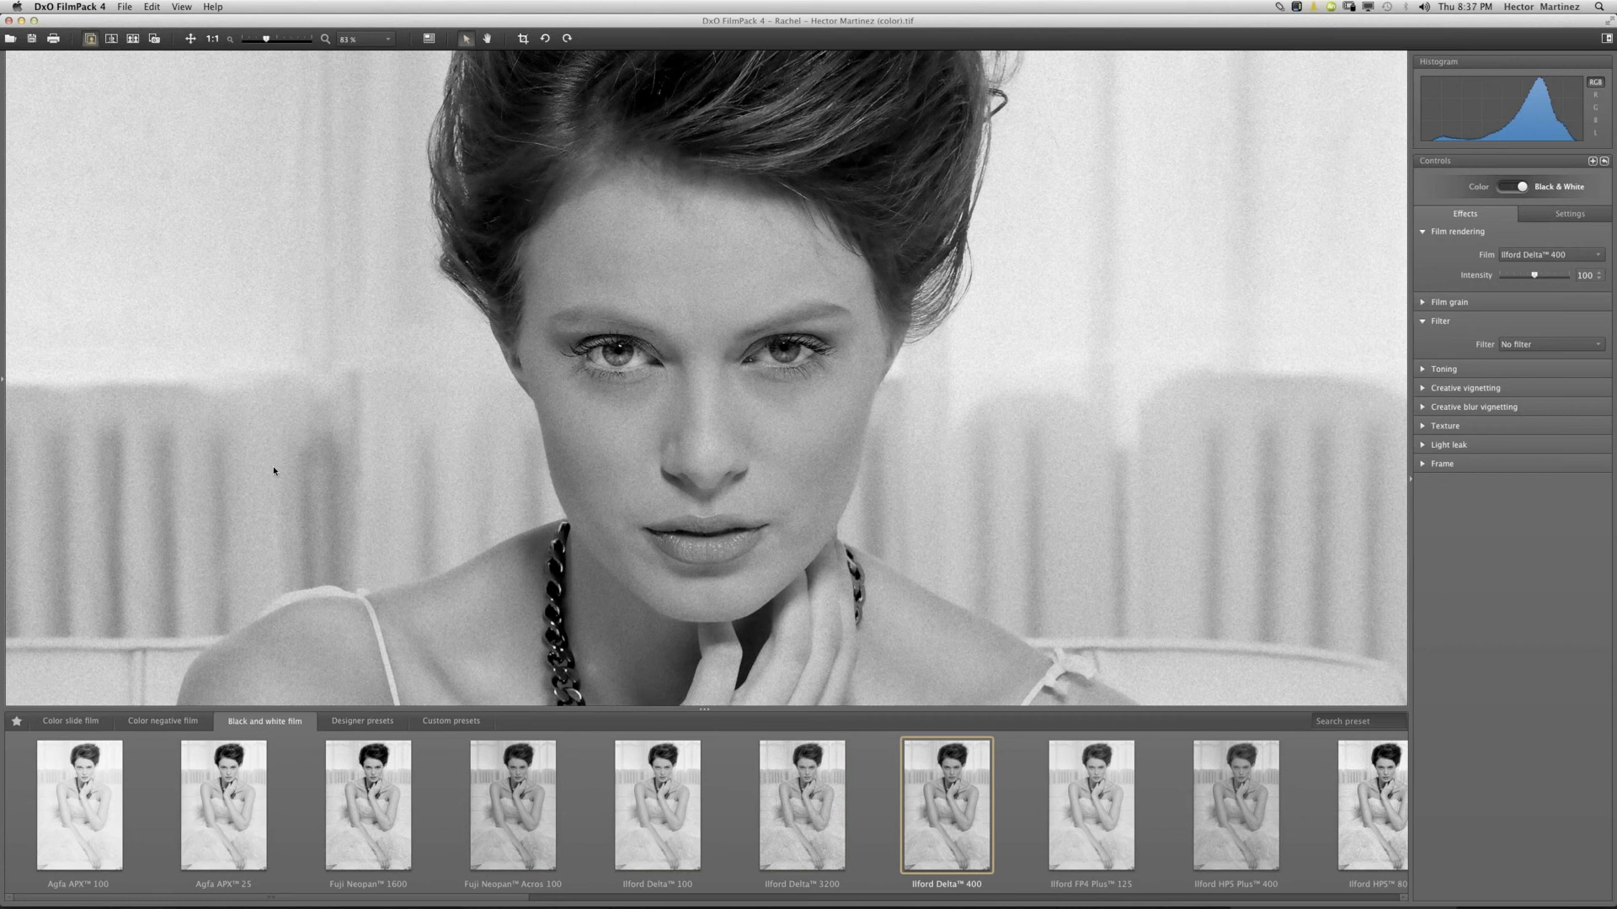
key(Right)
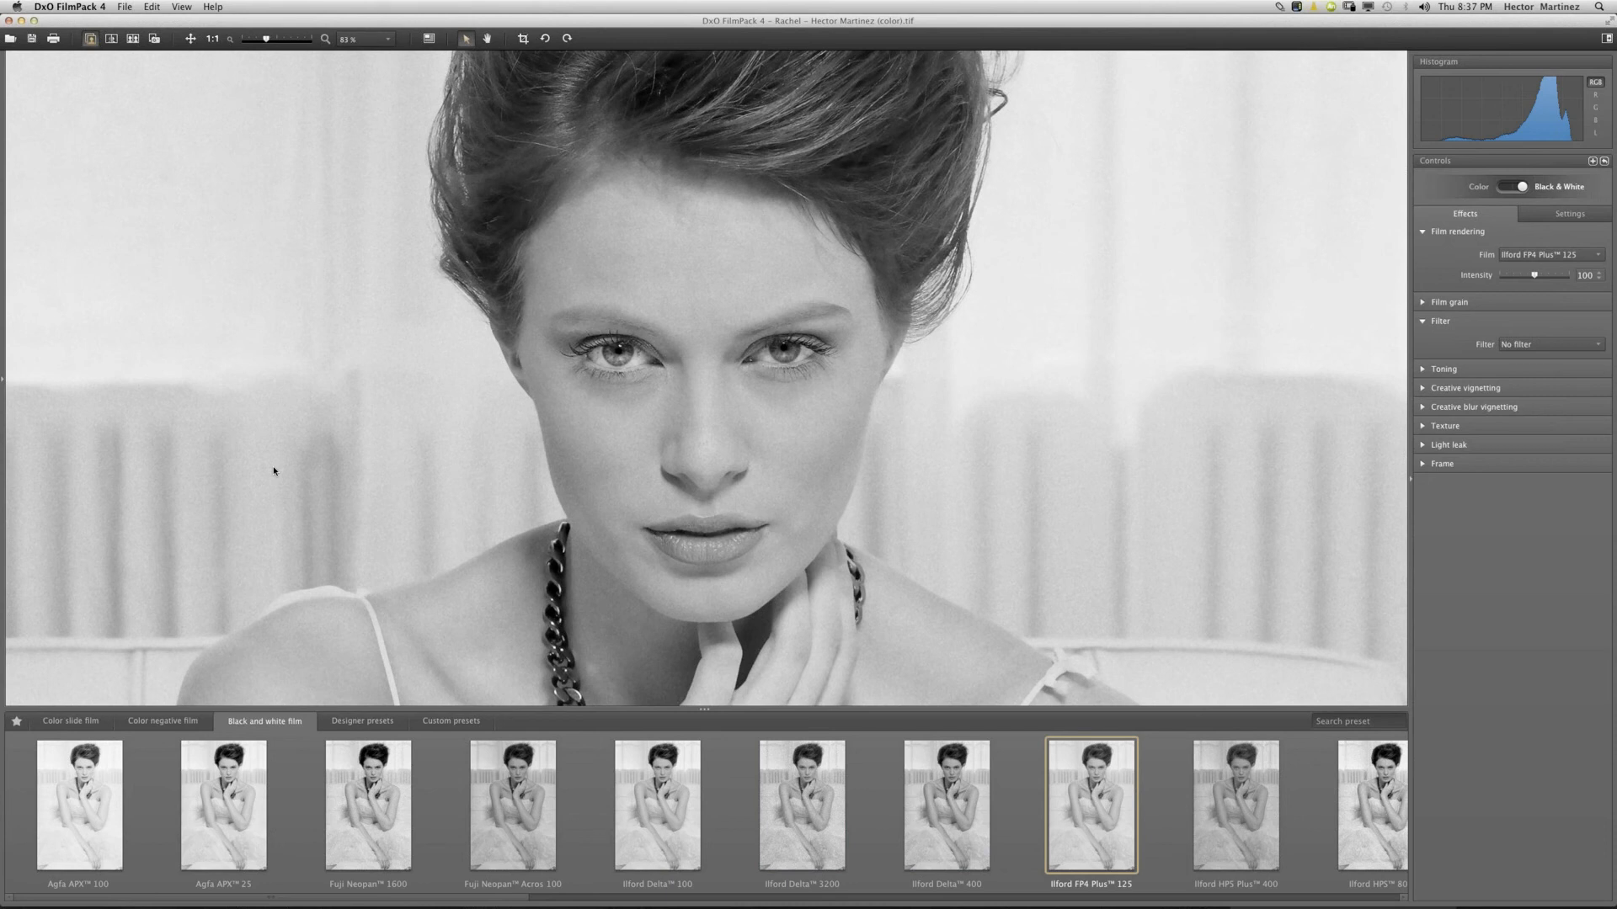
key(Right)
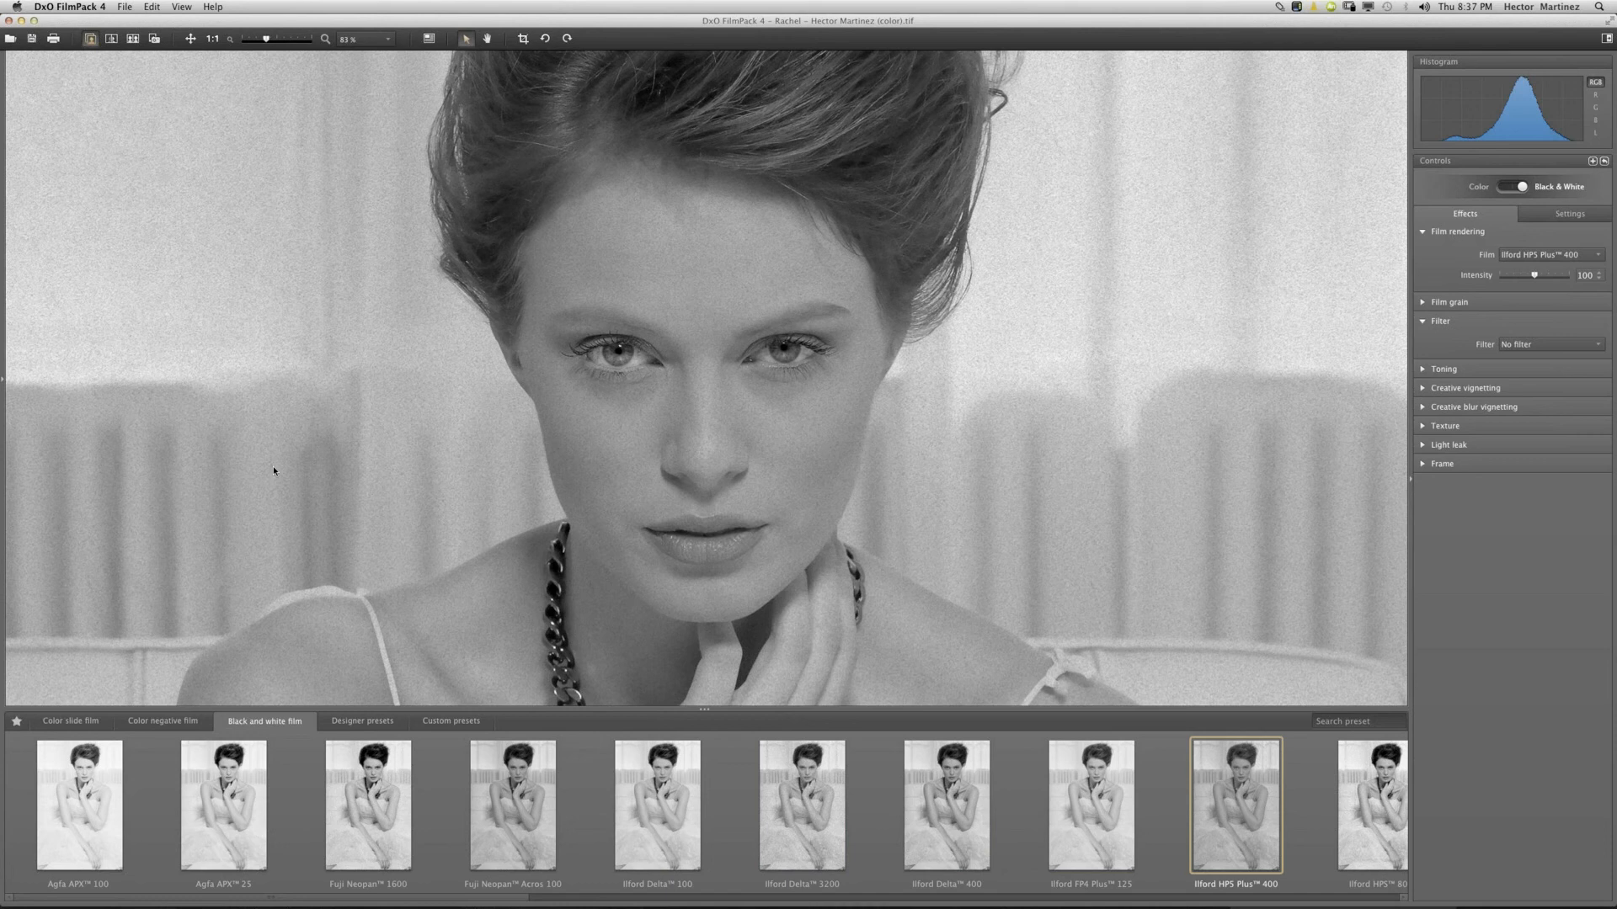
key(Right)
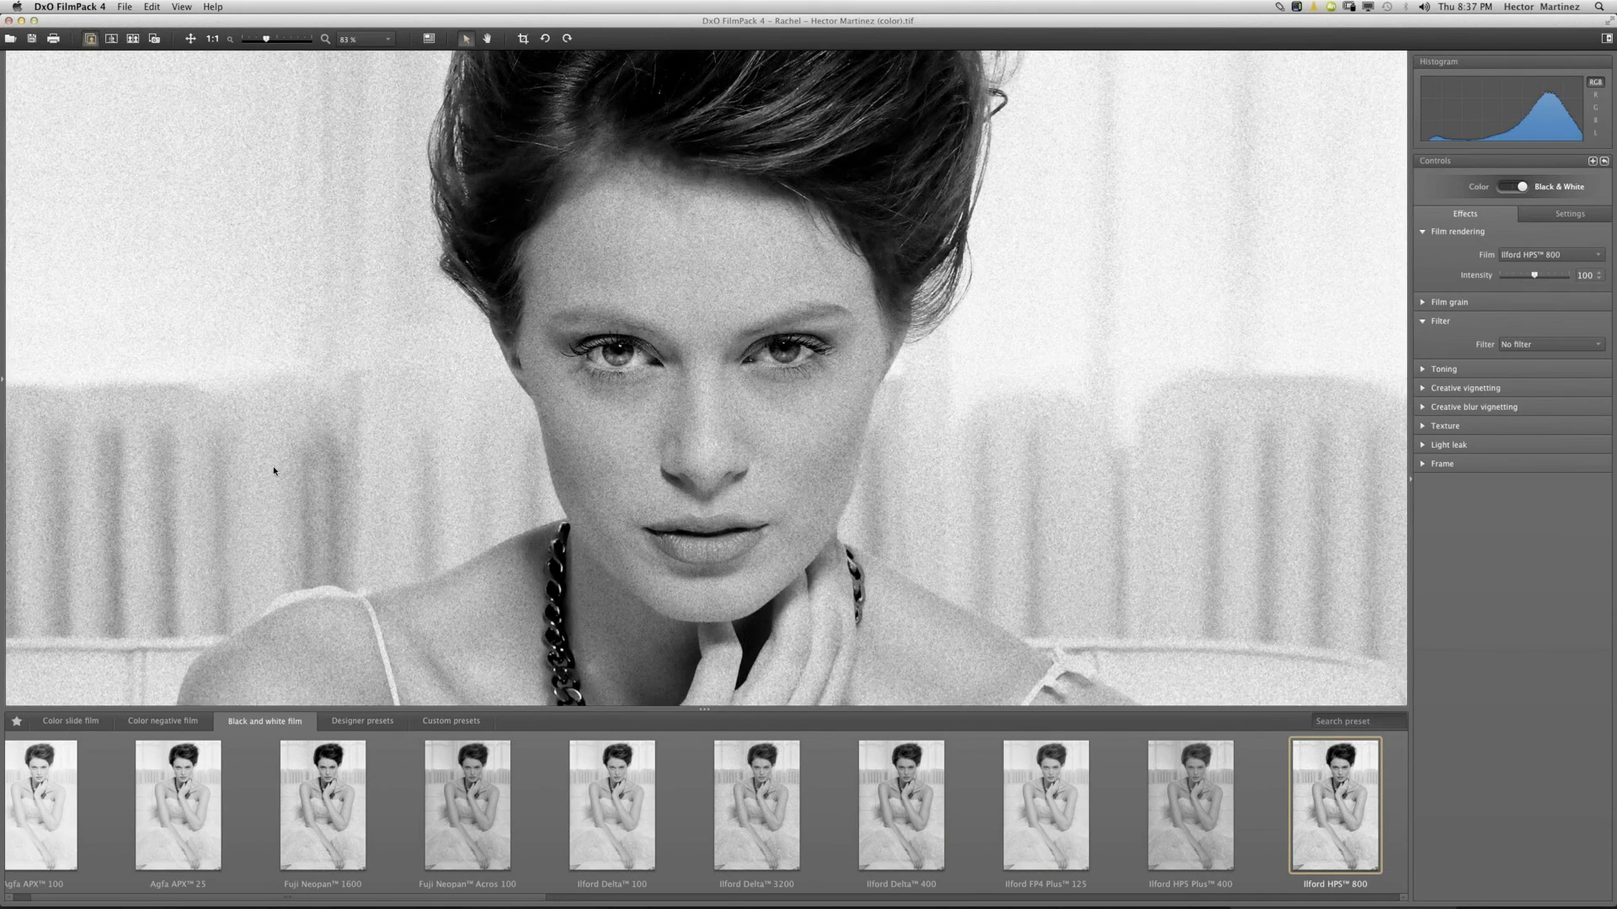
key(Right)
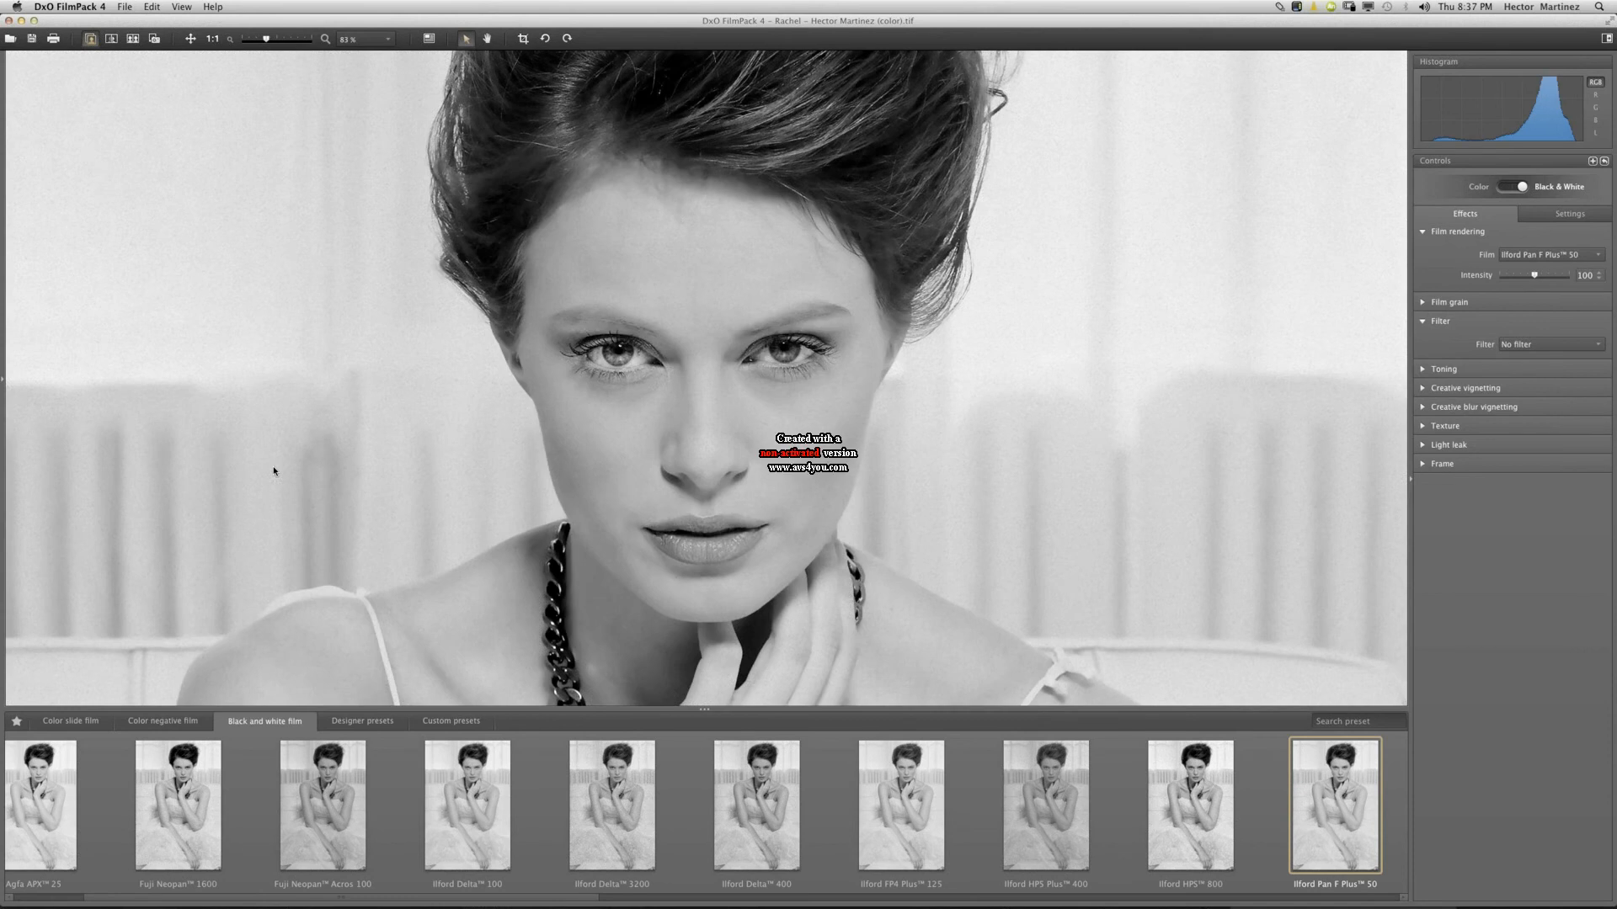
key(Right)
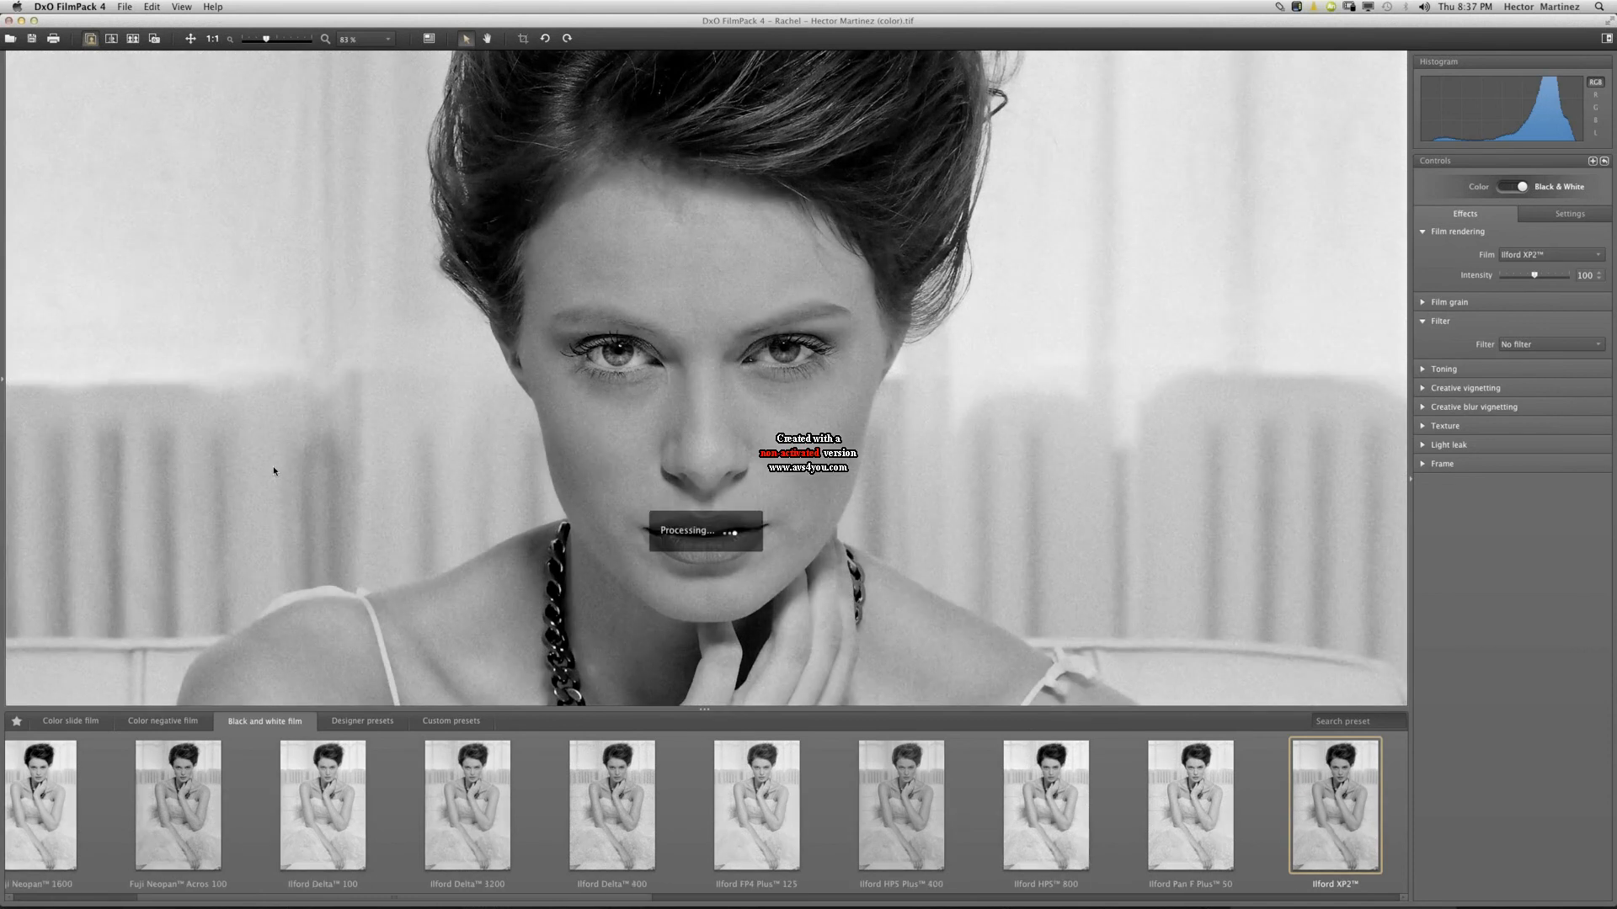
key(Right)
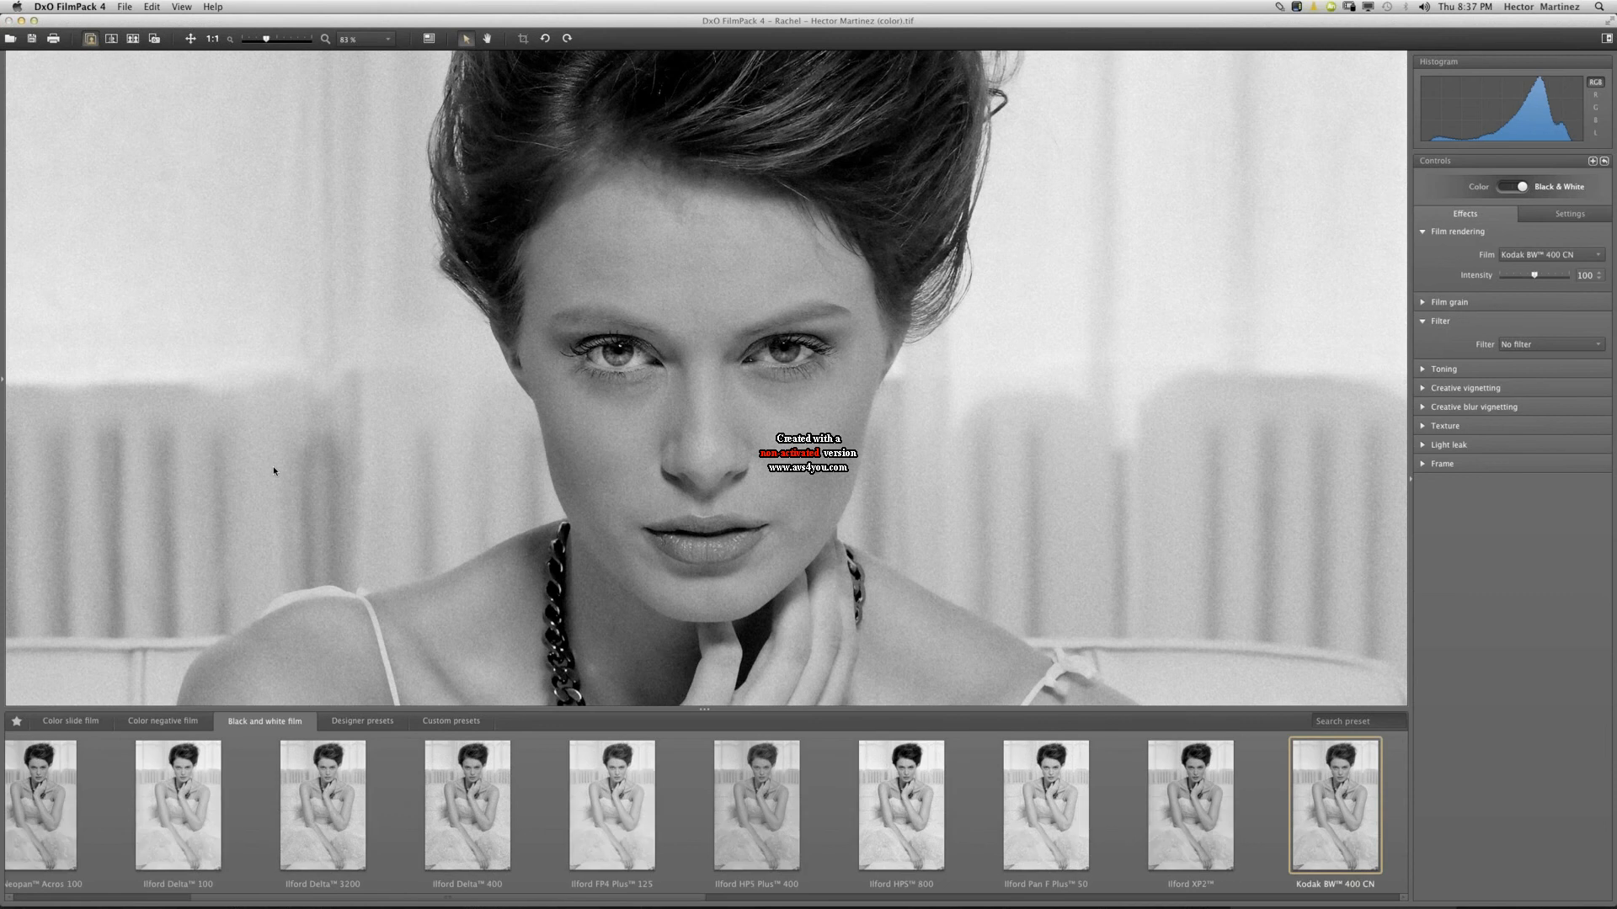
key(Right)
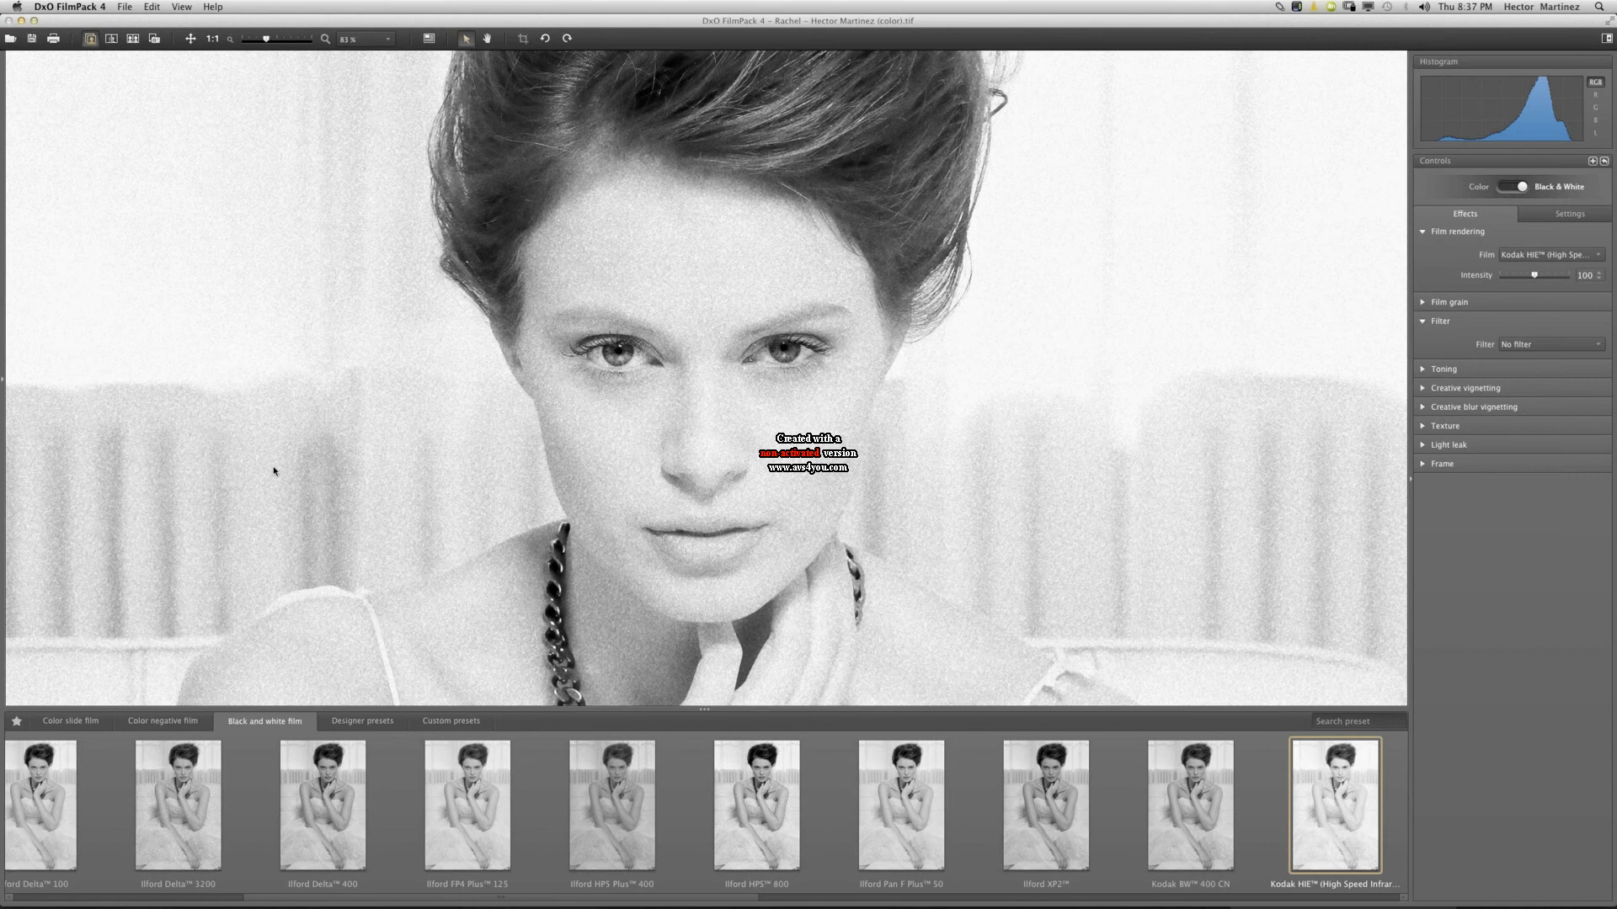
key(Right)
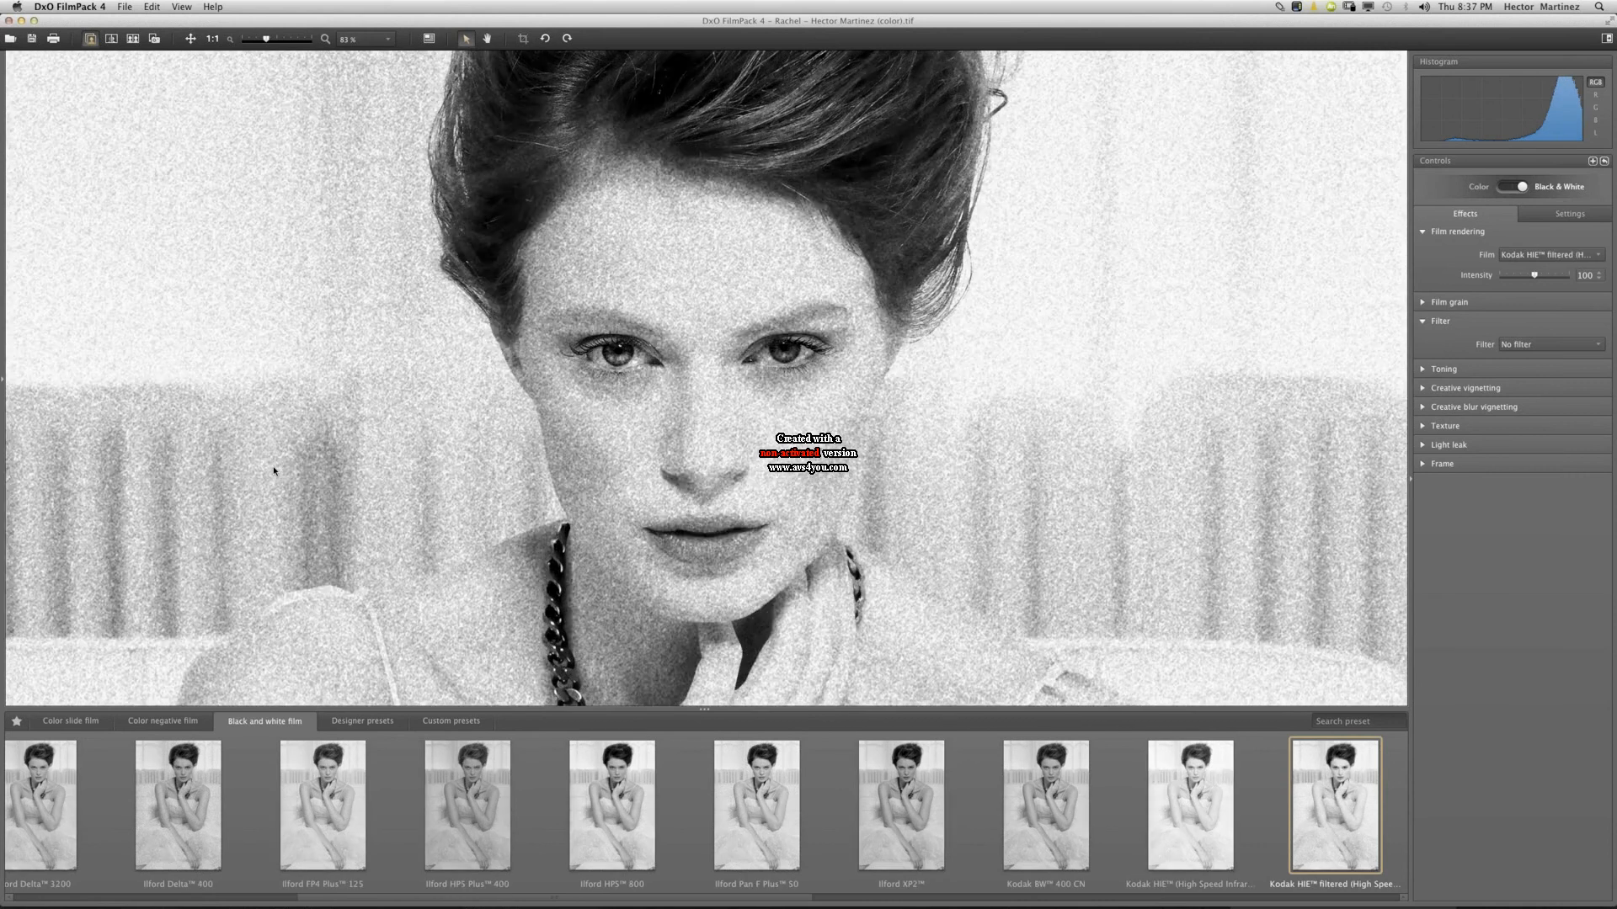
key(Right)
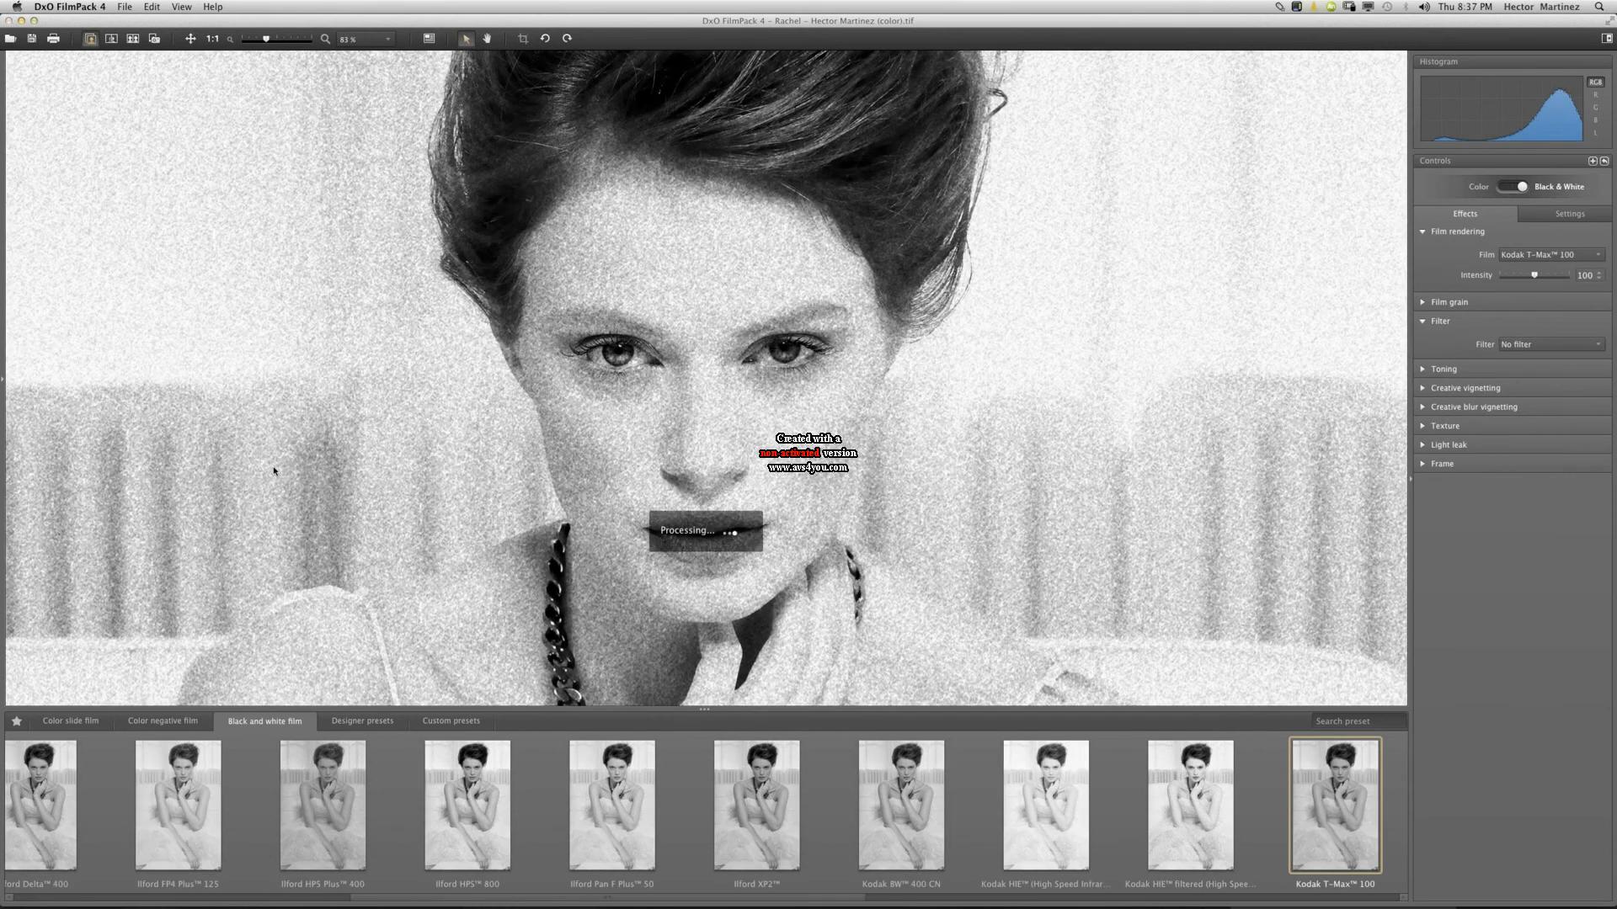
key(Right)
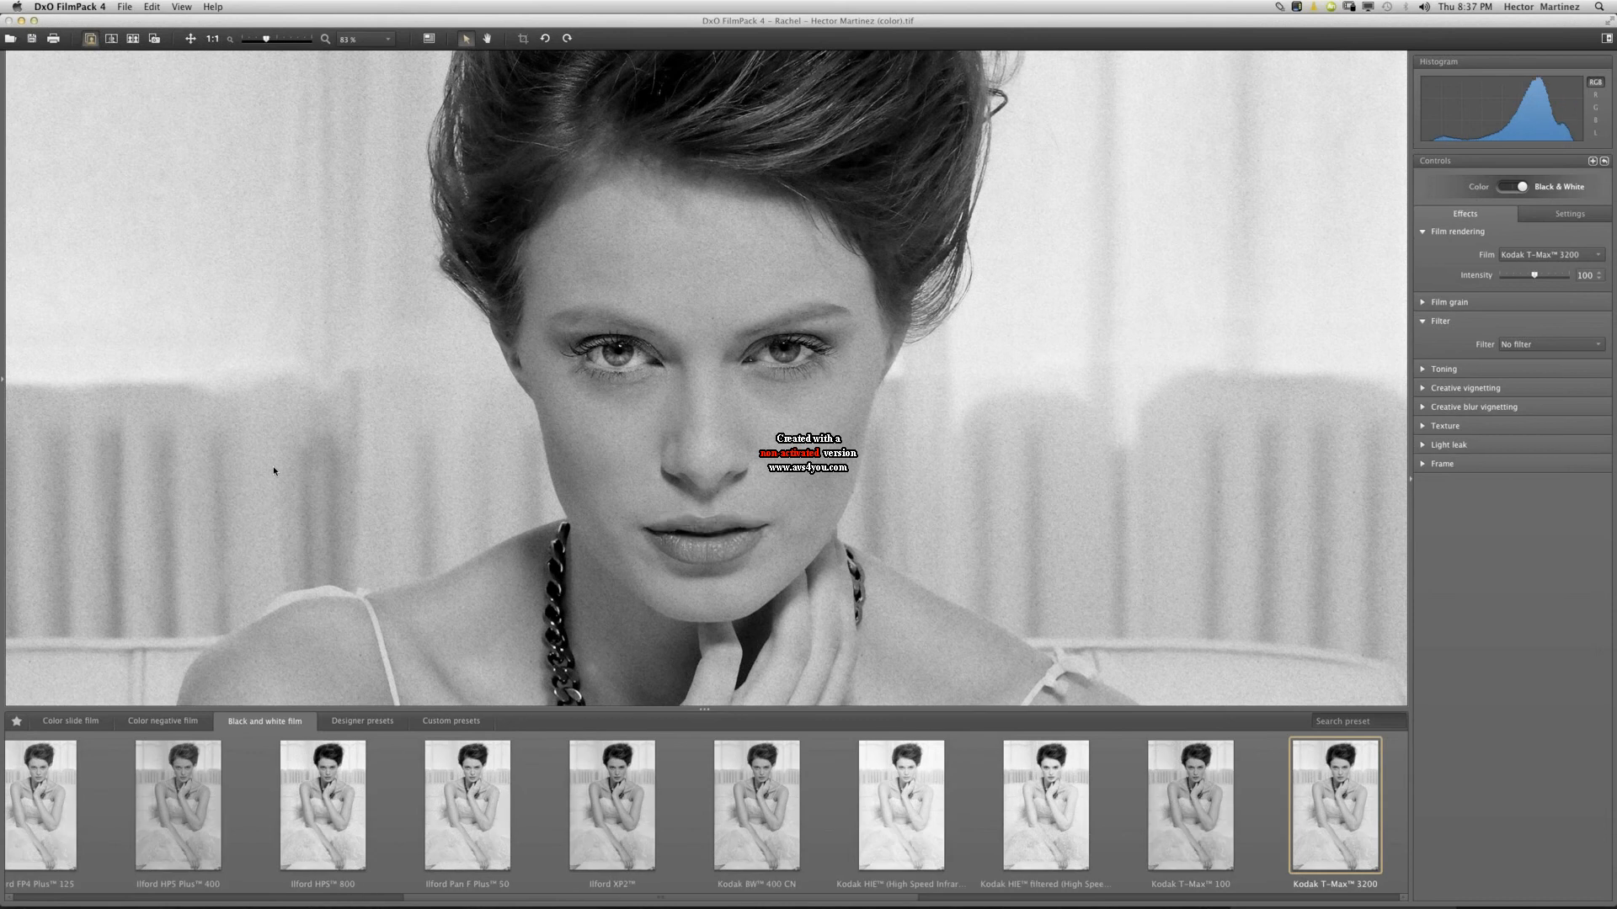
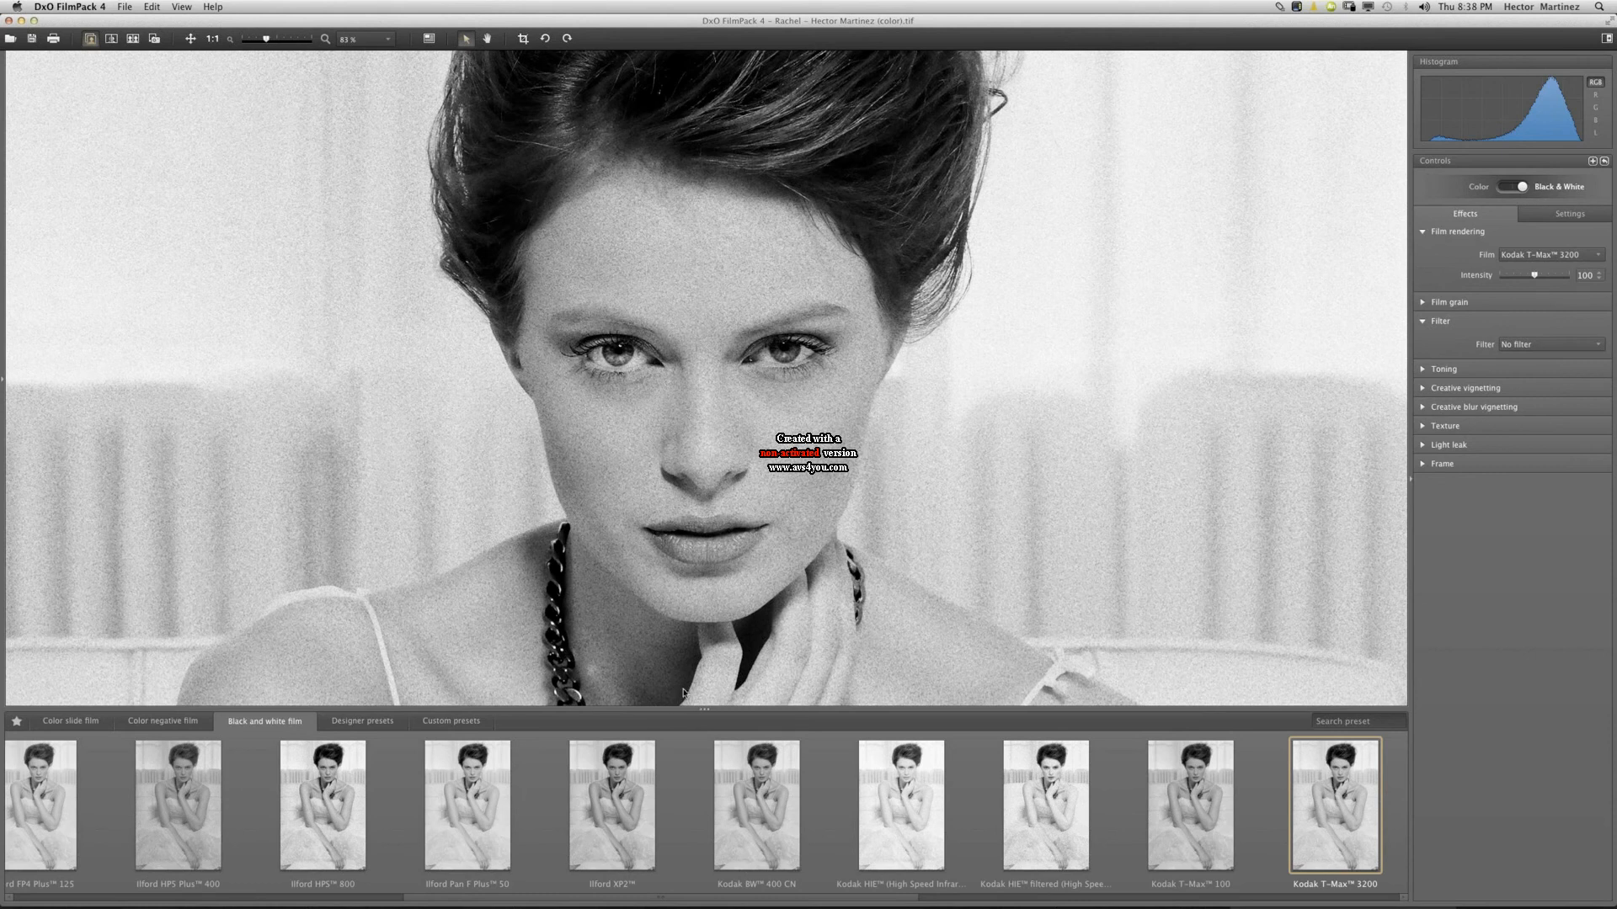
Hide the preset strip to enlarge the image area and collapse the Film rendering and Filter sections.
drag(704, 707, 686, 876)
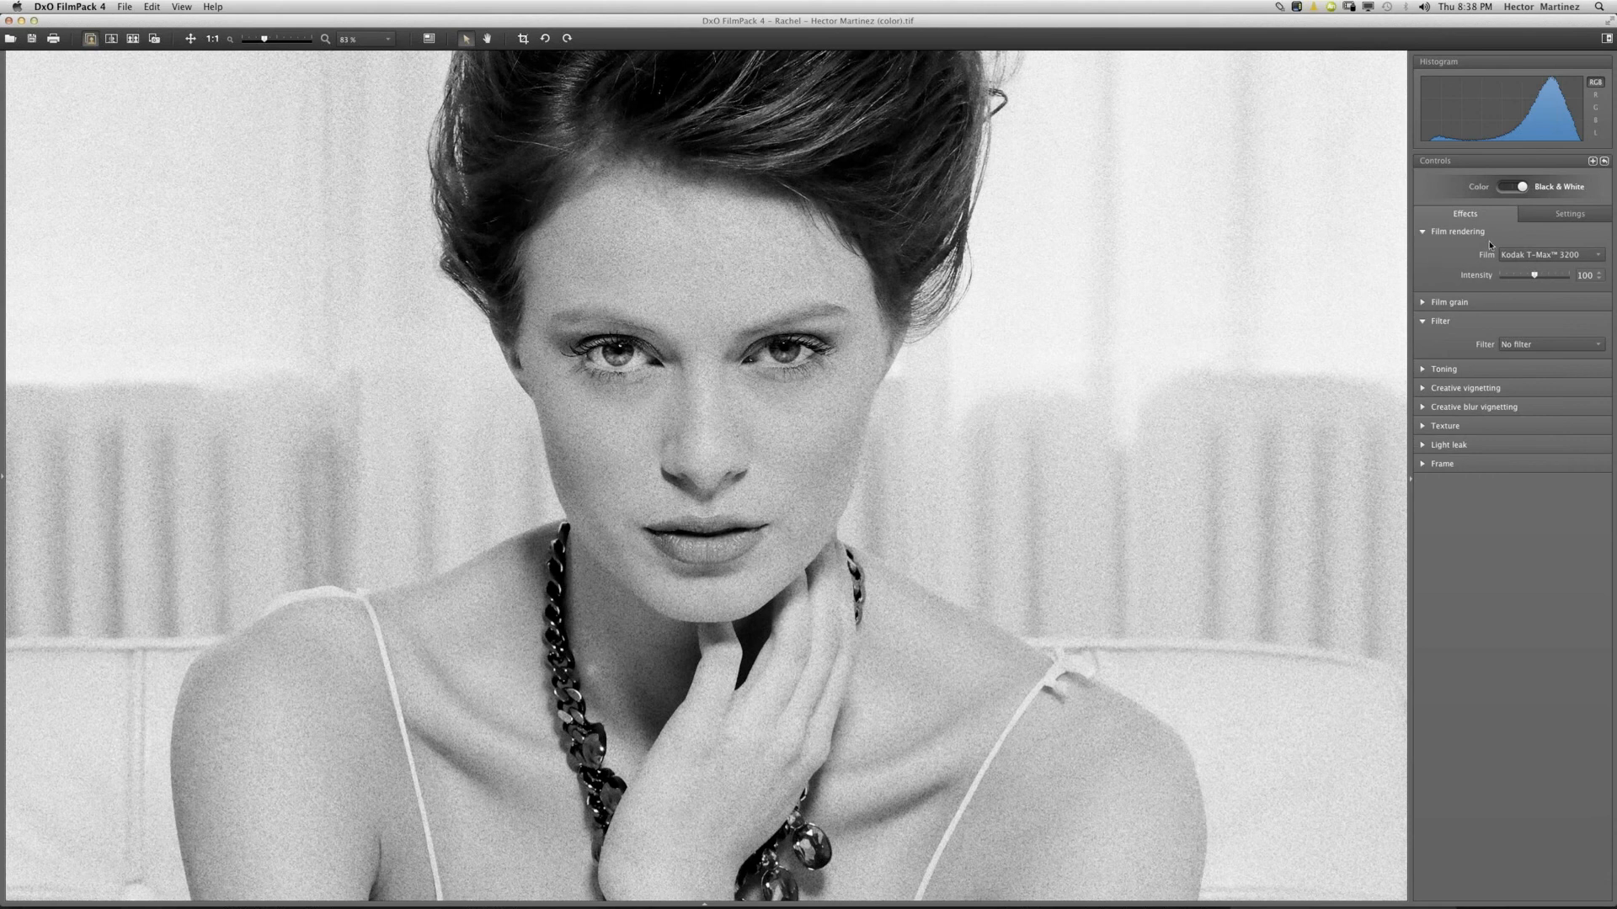
click(1423, 233)
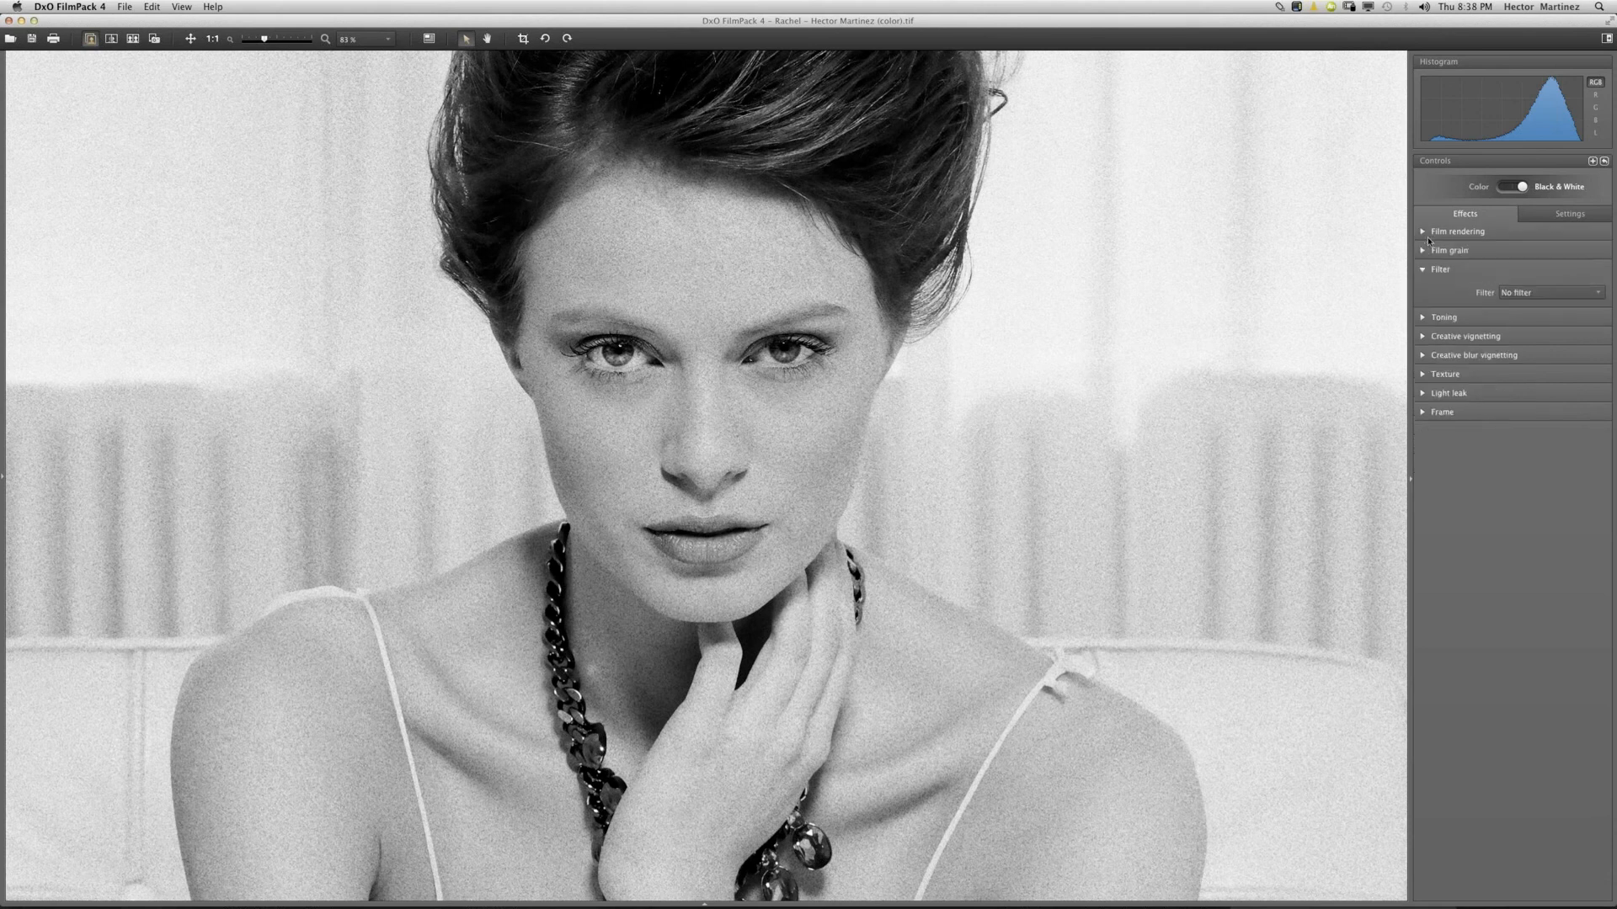
click(1423, 270)
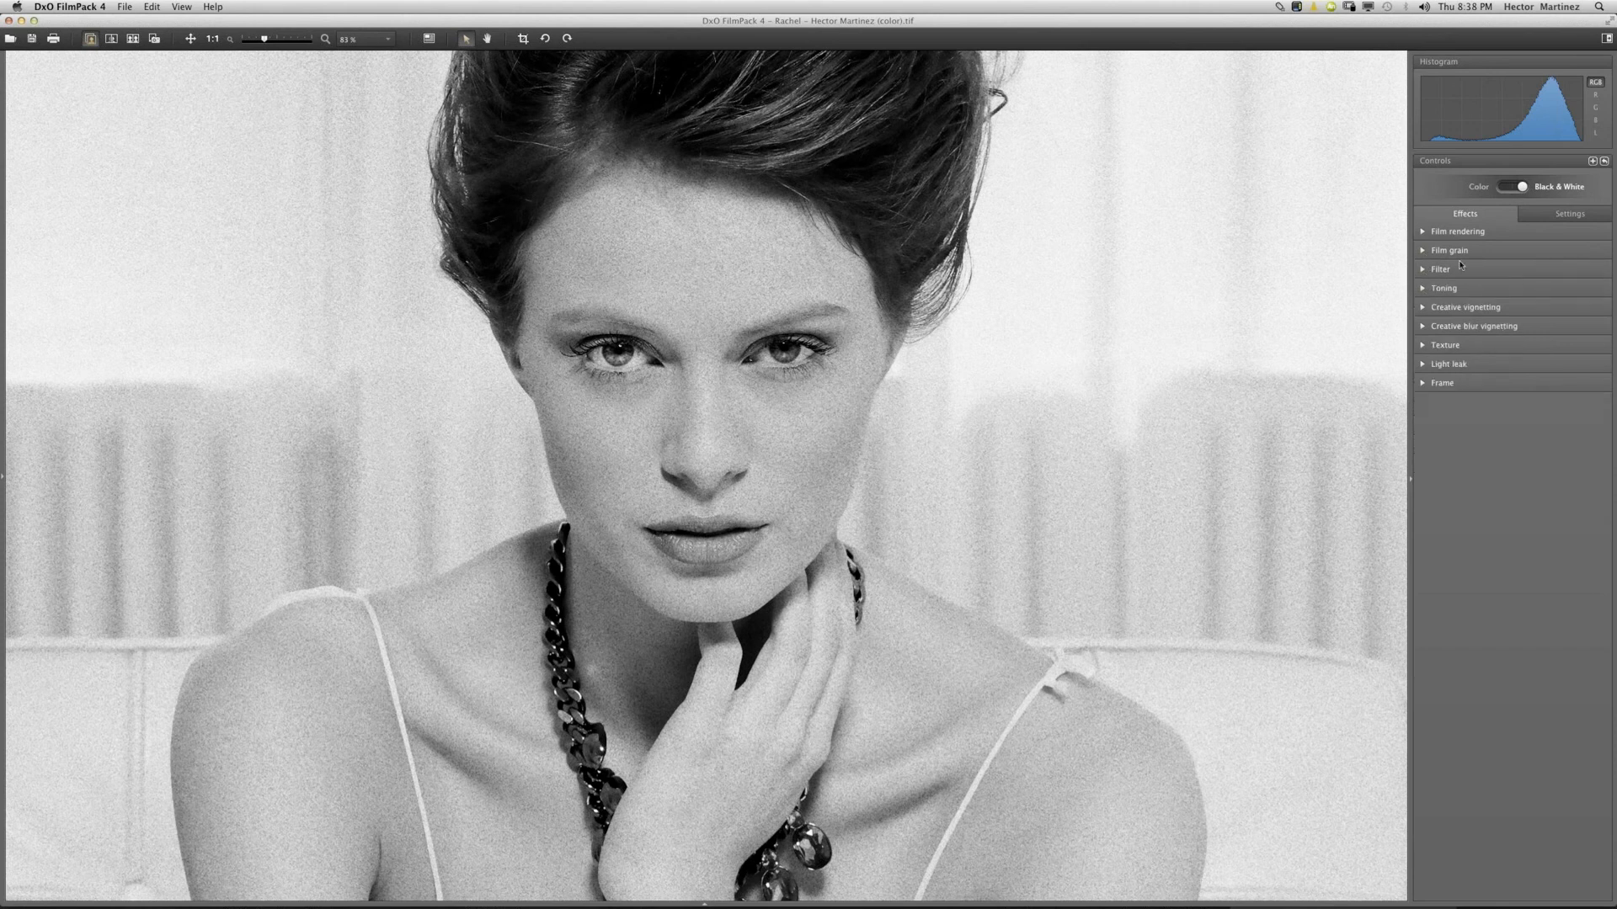
Try the film grain at intensity 200, reduce it to 0, and review the available grain size formats.
click(1448, 252)
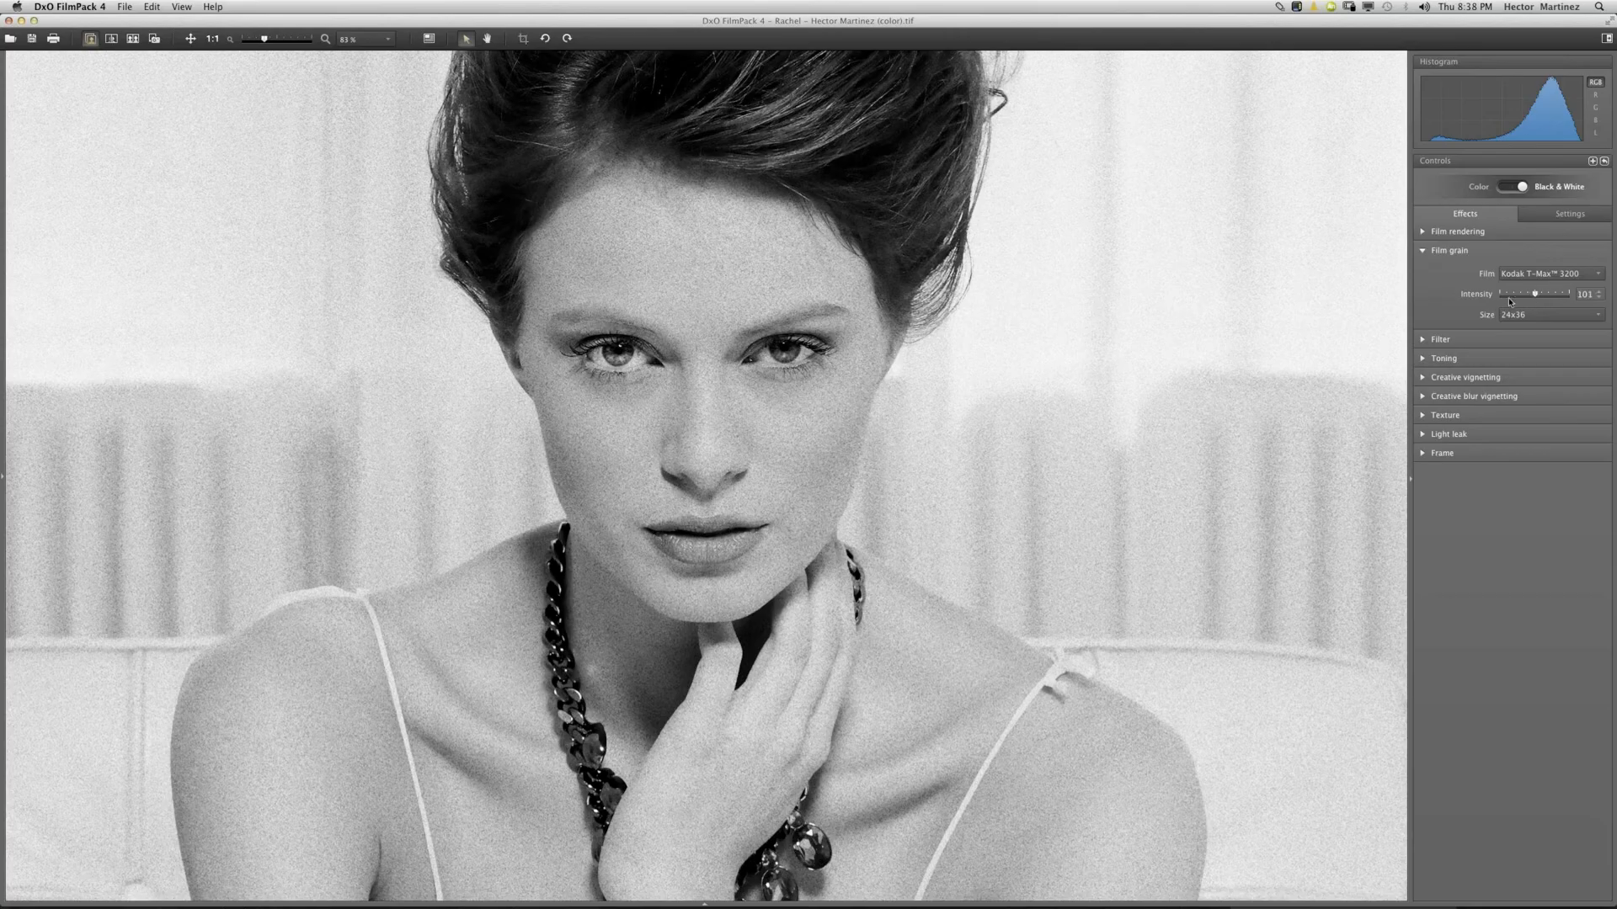
click(1533, 295)
drag(1530, 296, 1567, 296)
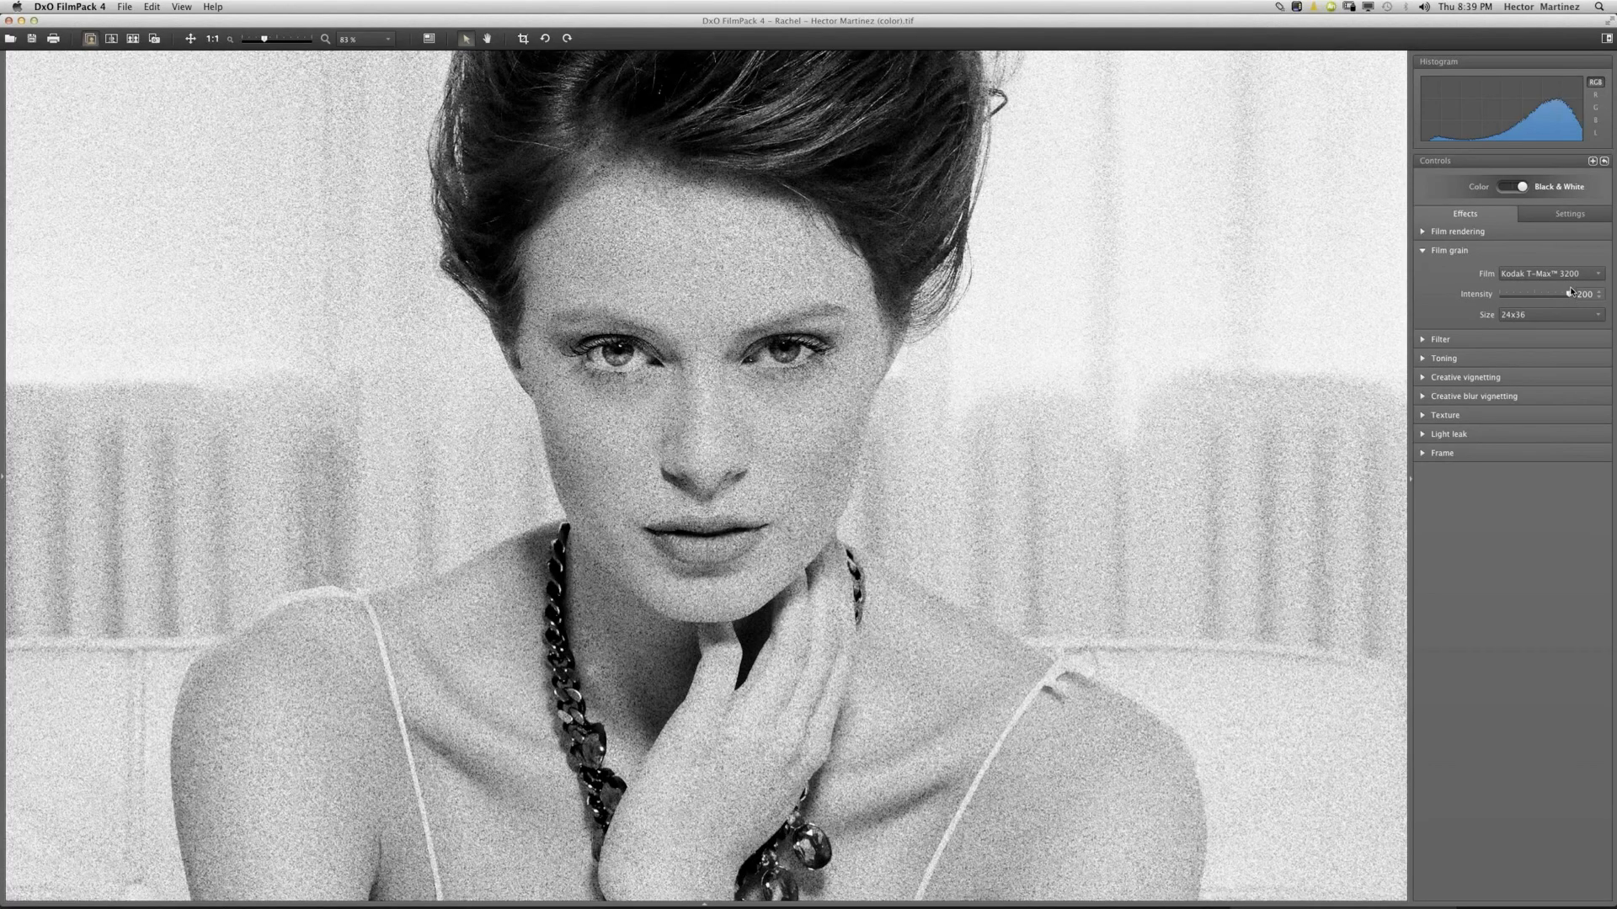
drag(1571, 292, 1474, 291)
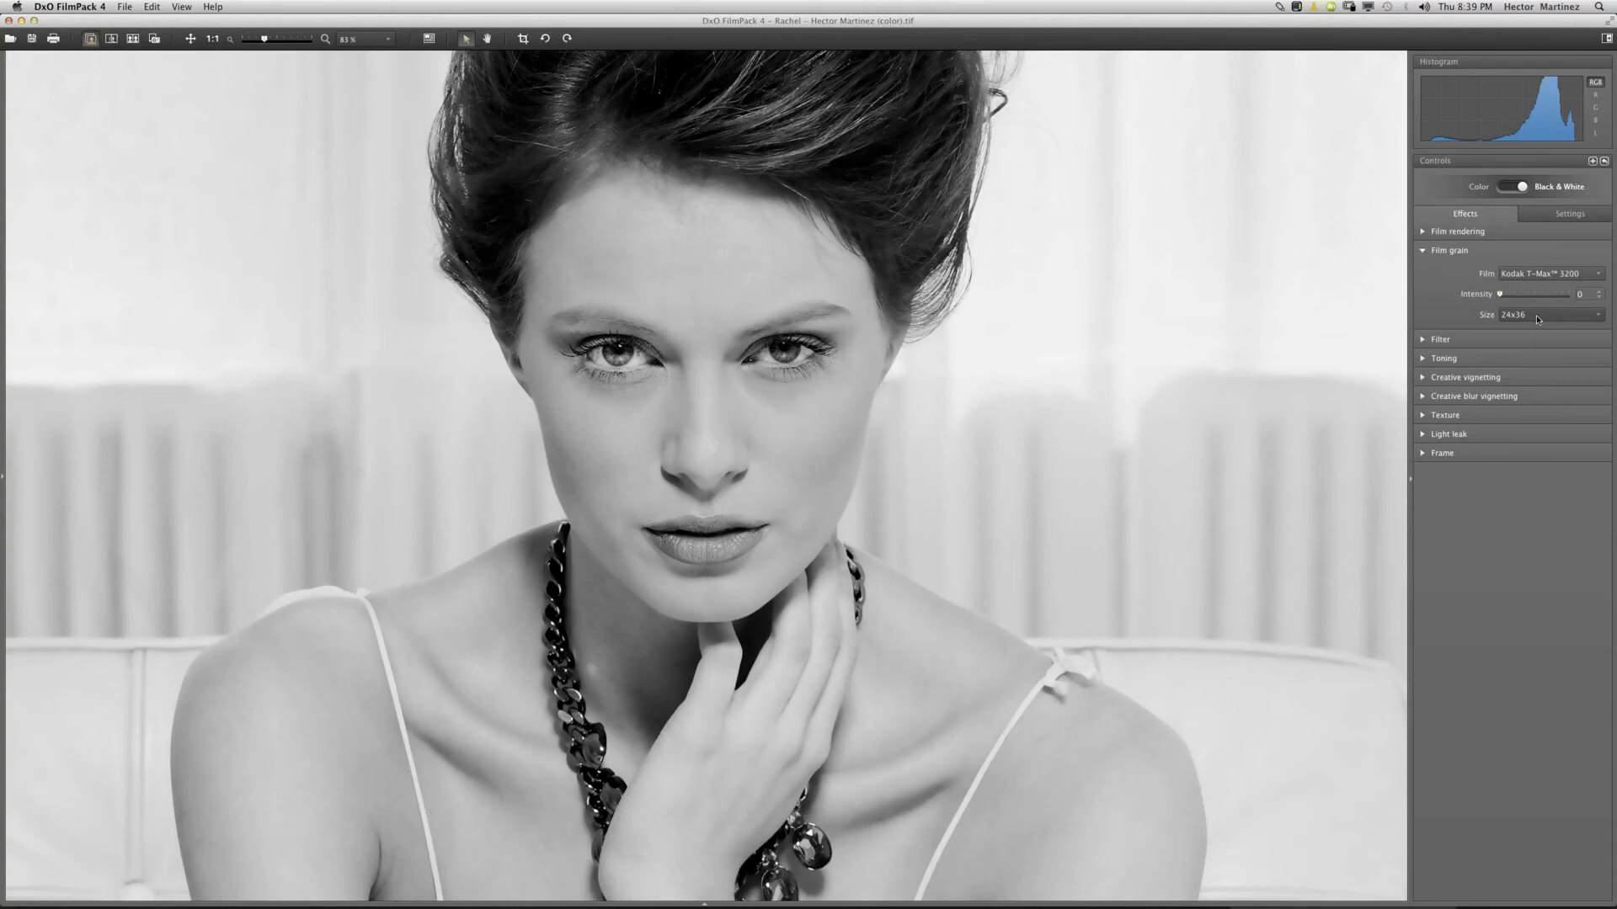
click(1534, 315)
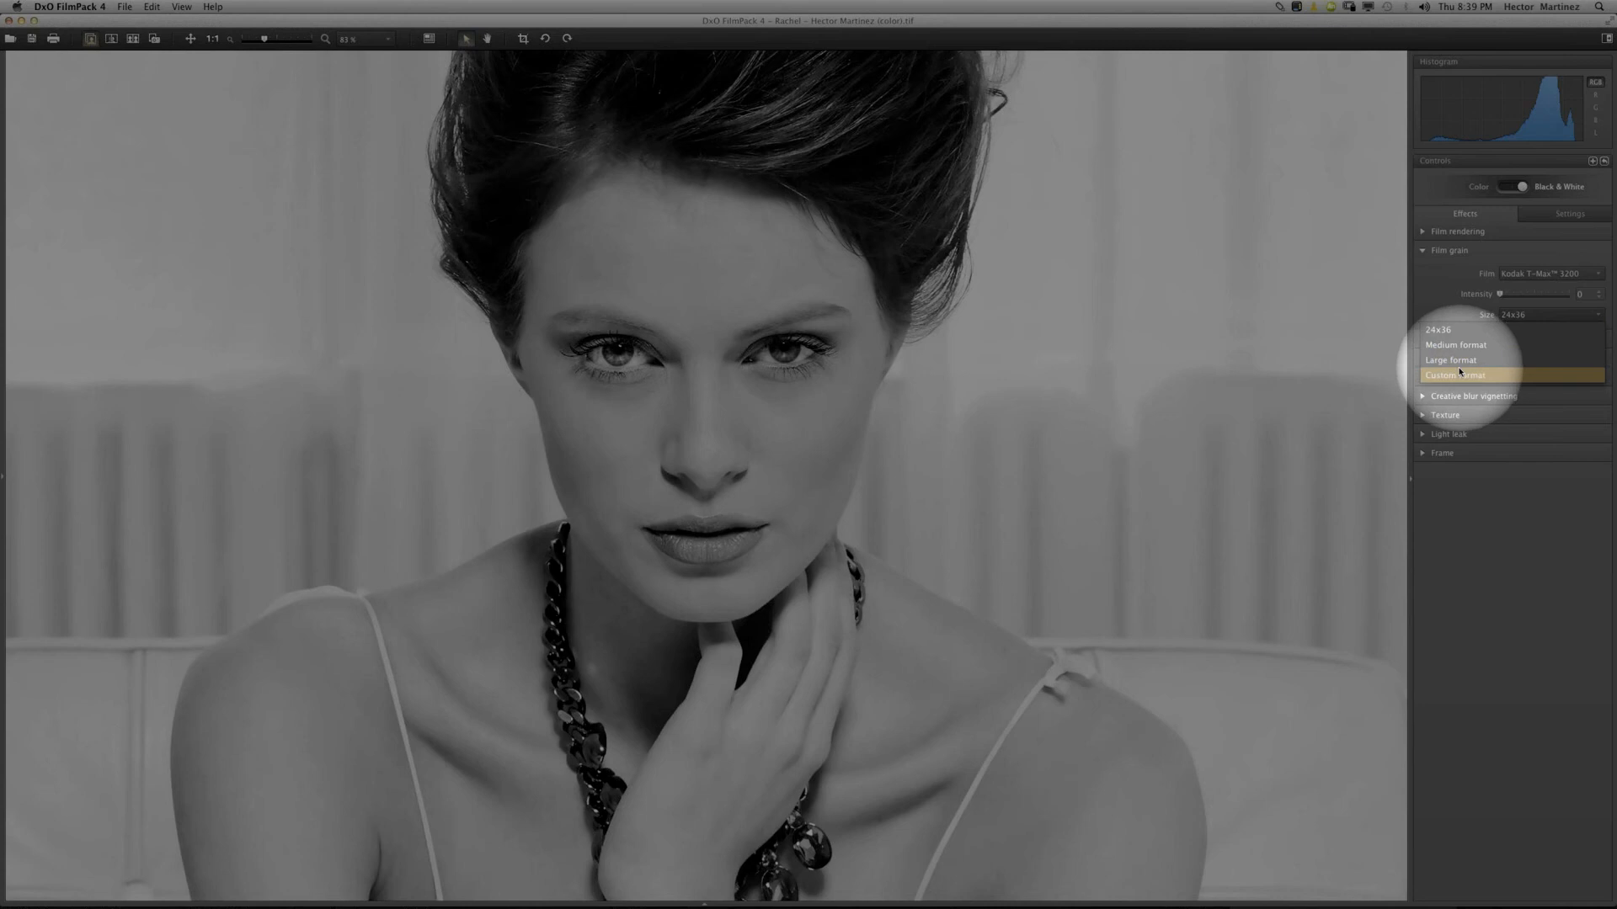
click(1455, 300)
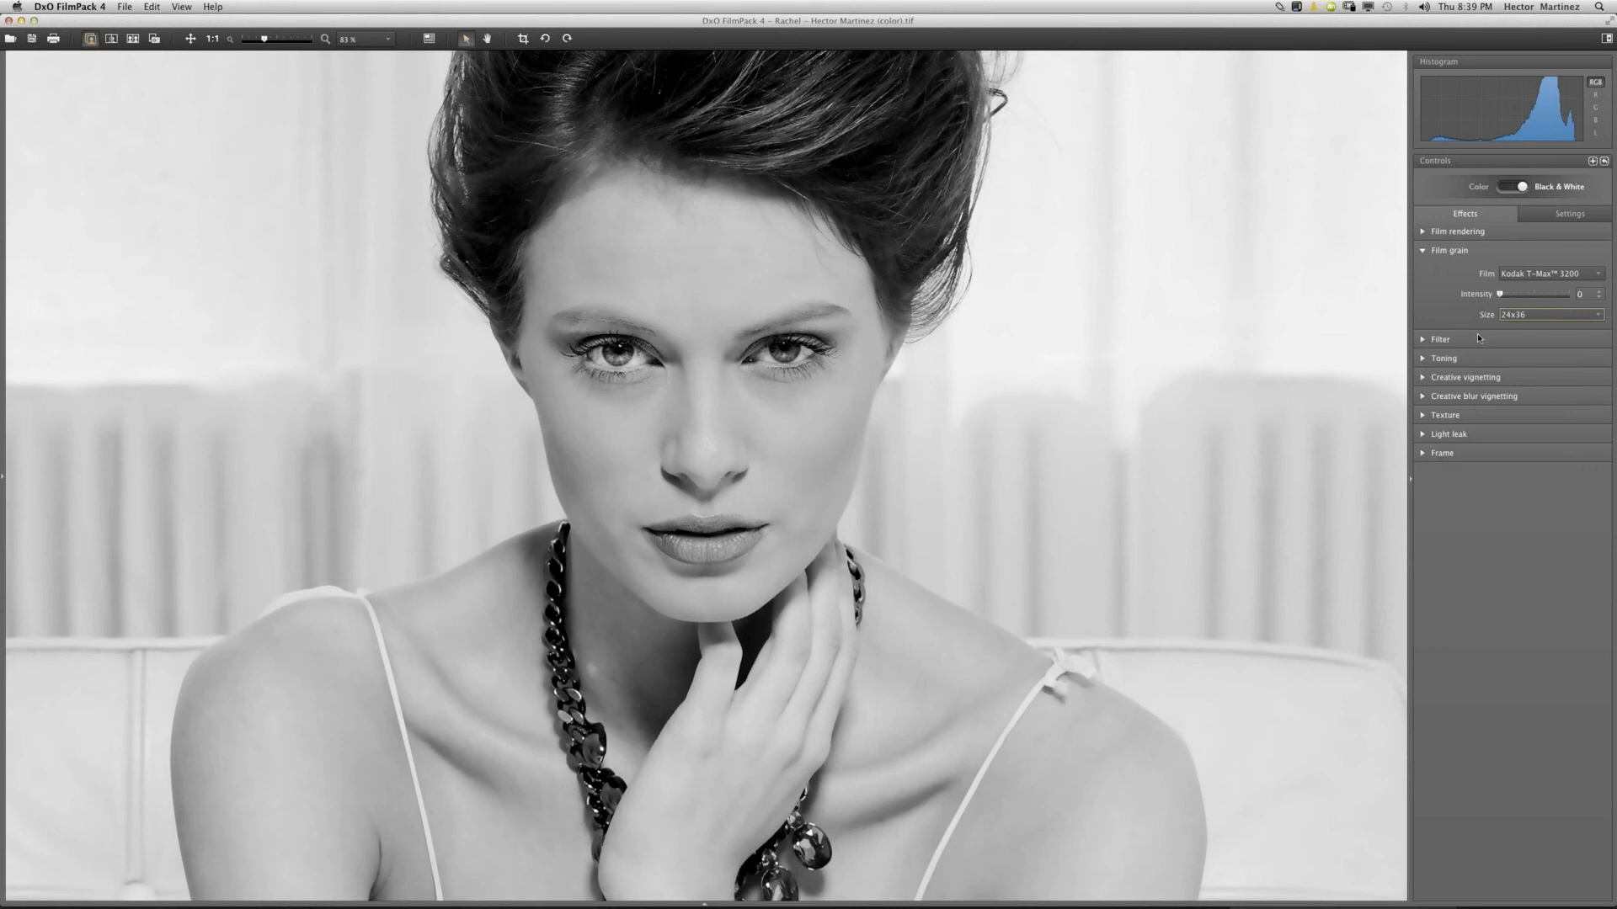
Apply the Cyan filter to the black and white portrait, collapse the Film grain and Filter sections, and briefly check Toning.
click(1422, 252)
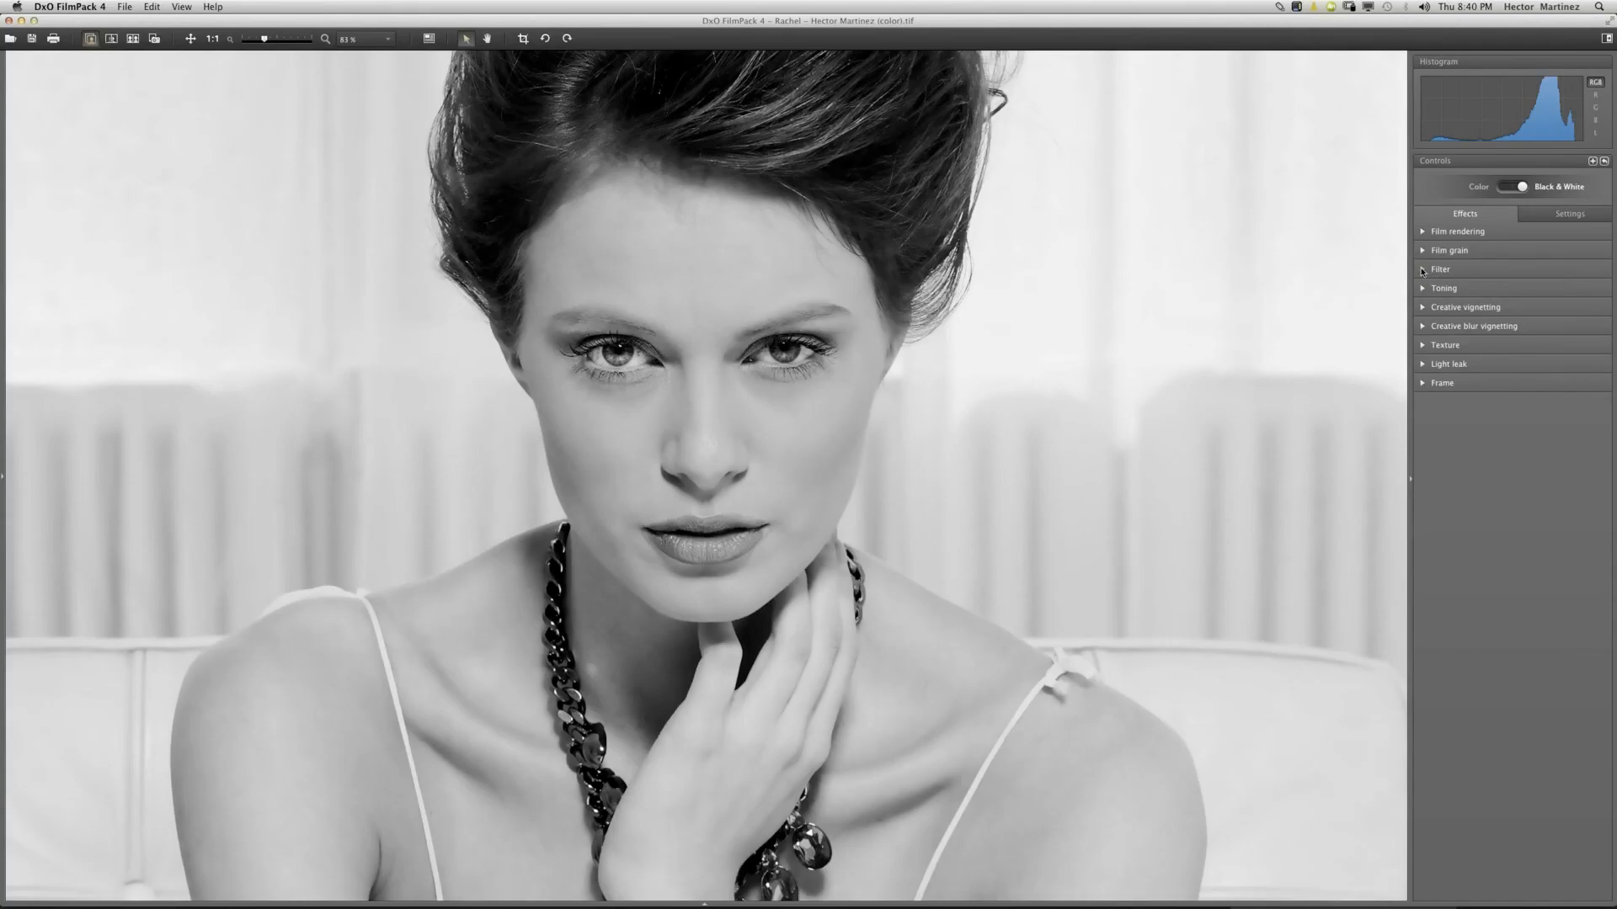
click(1422, 269)
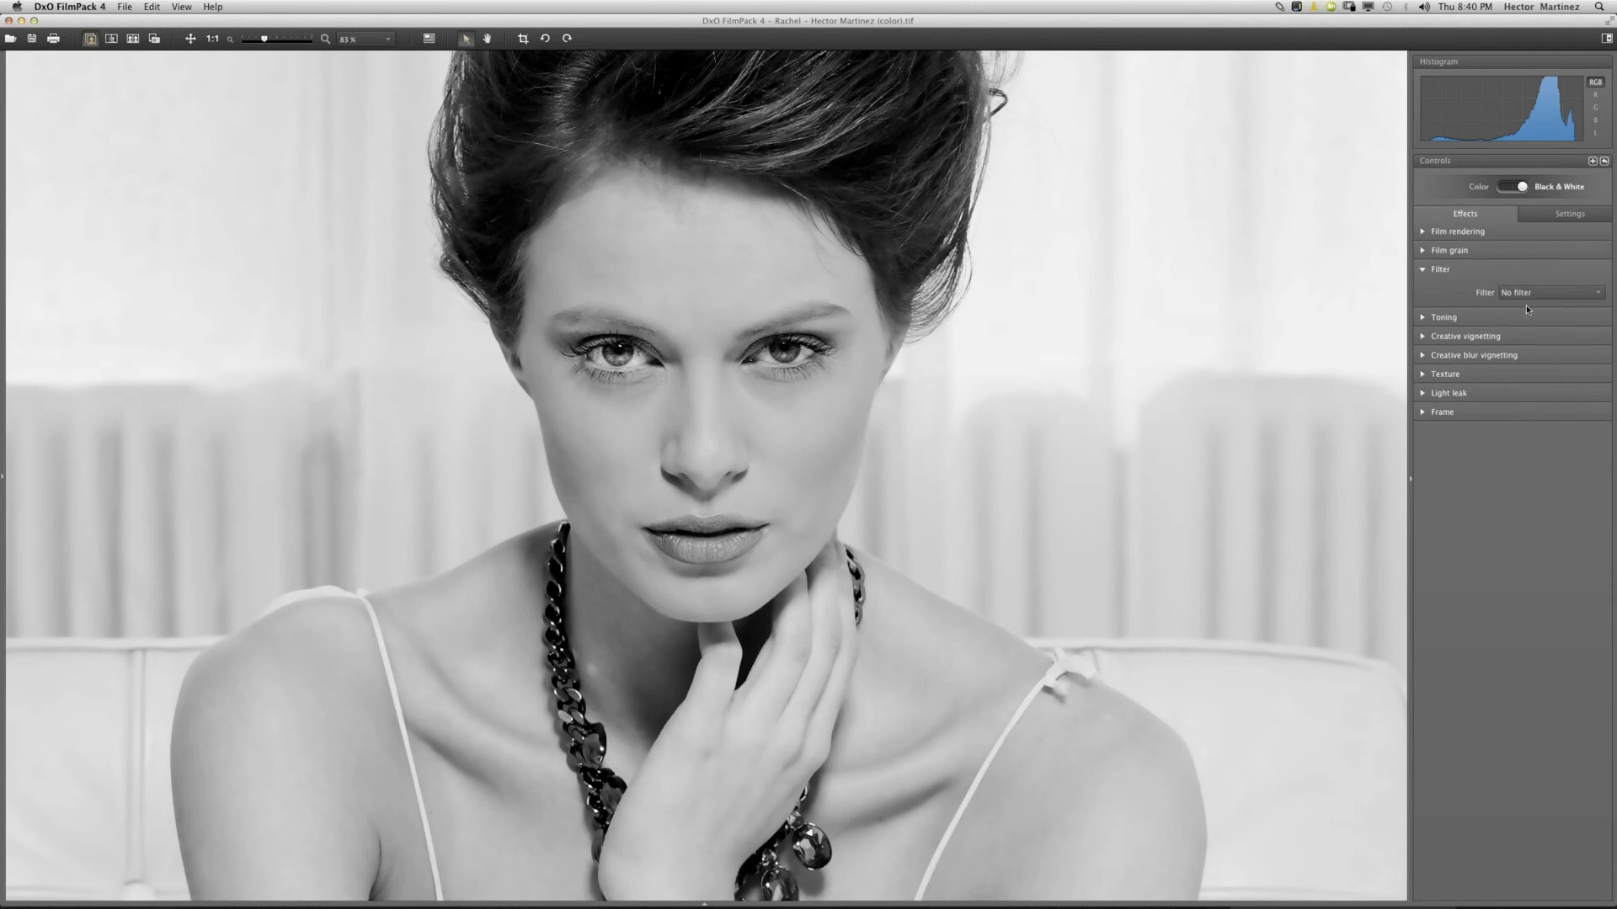
click(1532, 297)
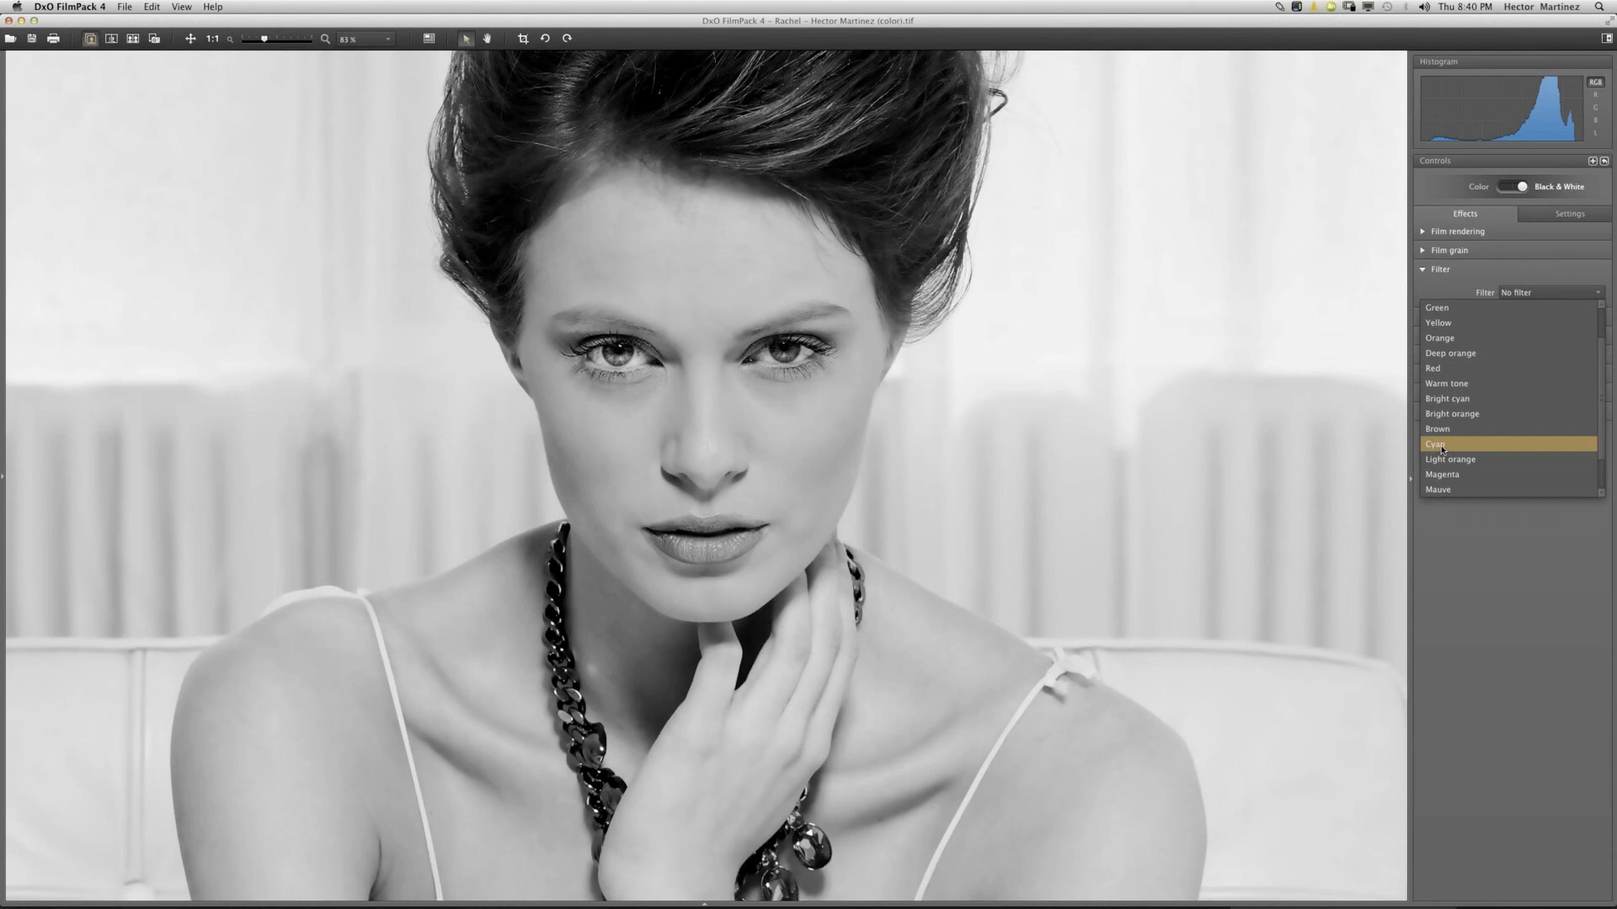
click(1438, 446)
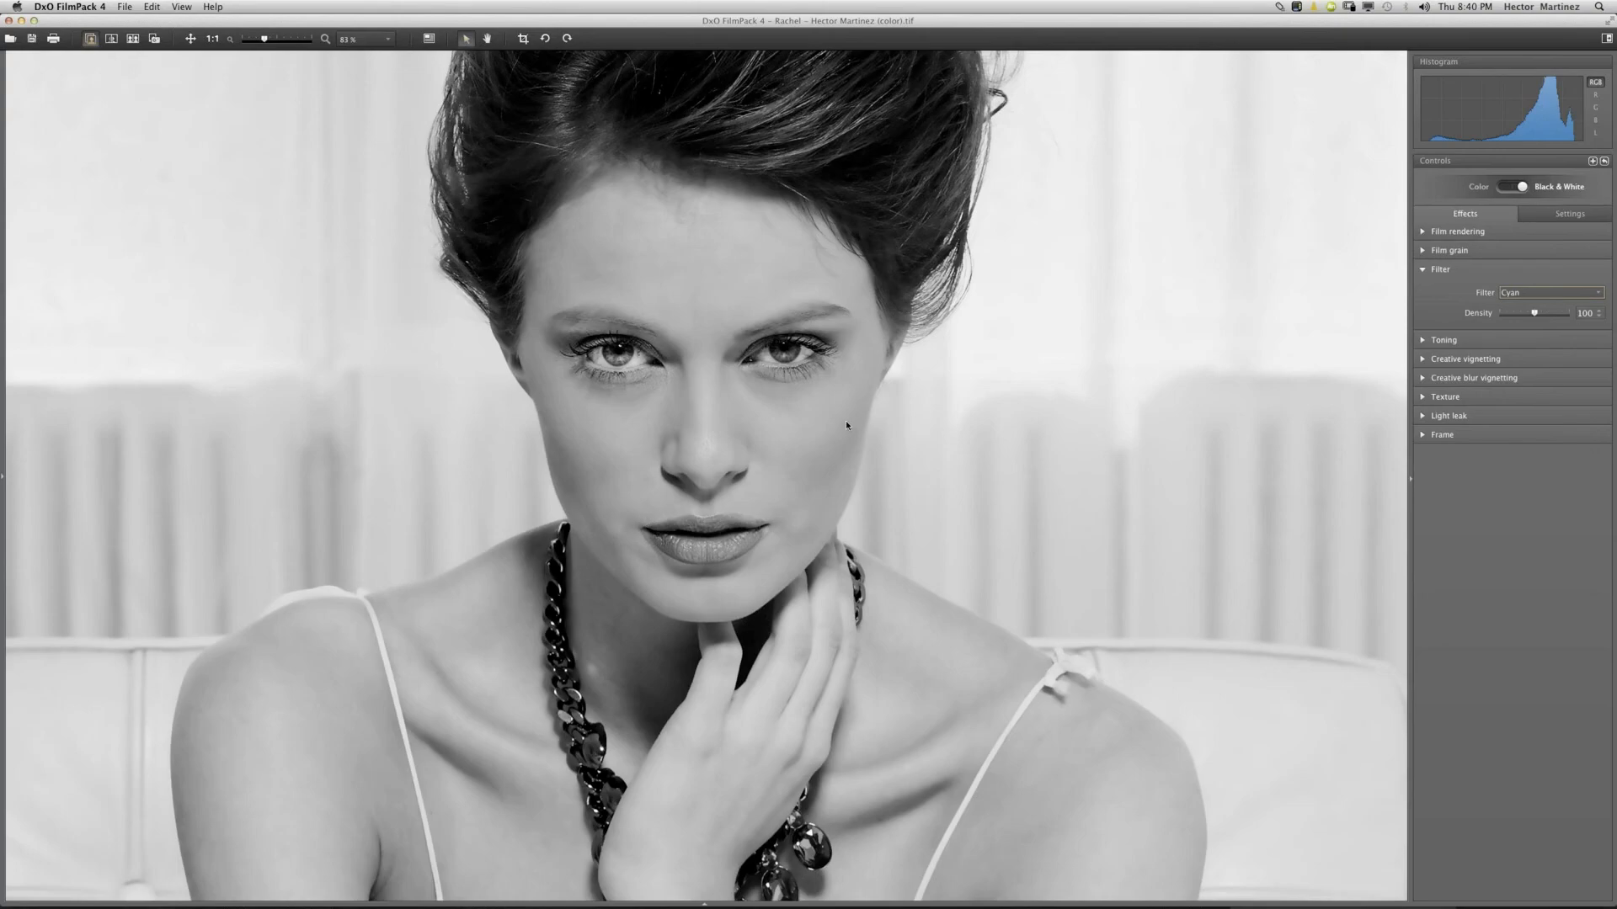
click(1423, 272)
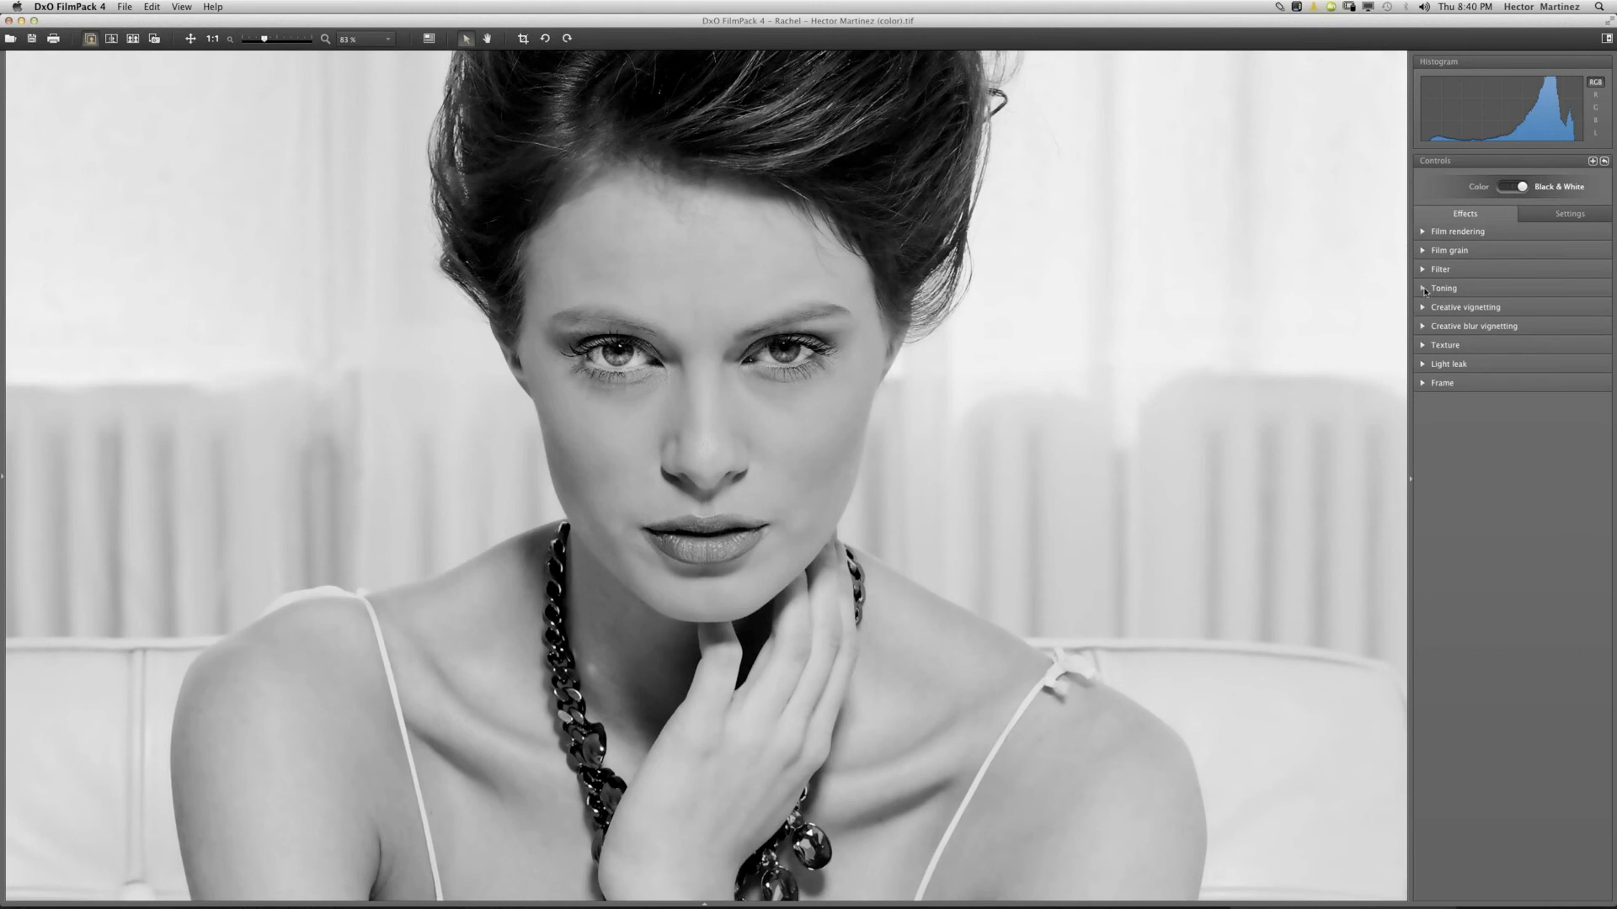
click(1423, 290)
click(1423, 290)
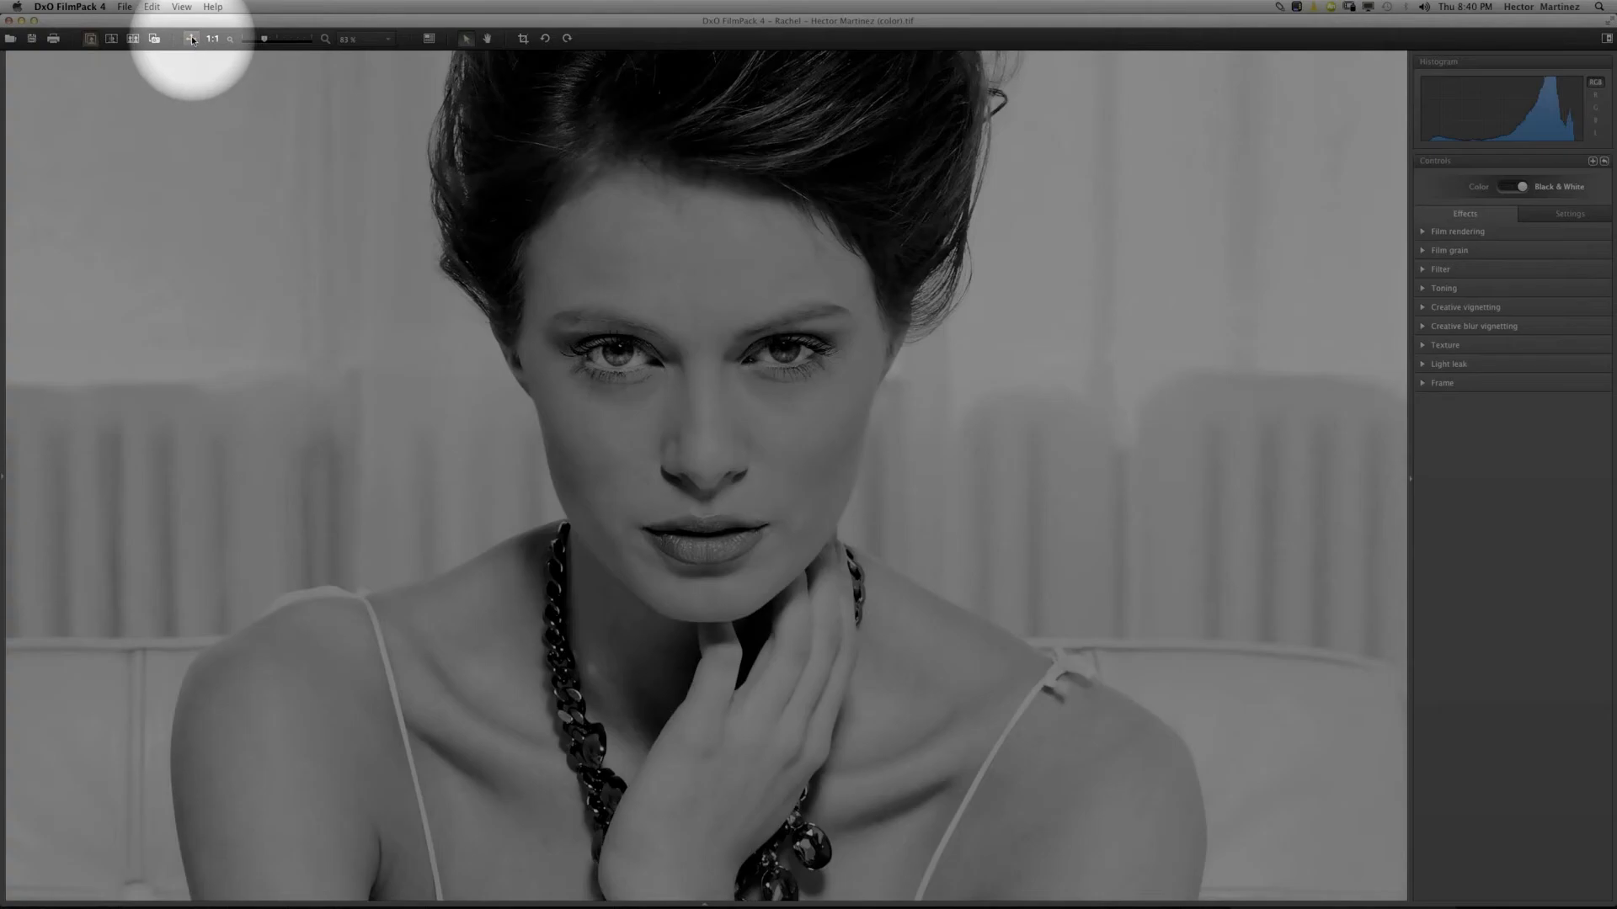
Fit the whole portrait in view and set creative blur vignetting to intensity 77, radius 28 and transition 73.
click(191, 38)
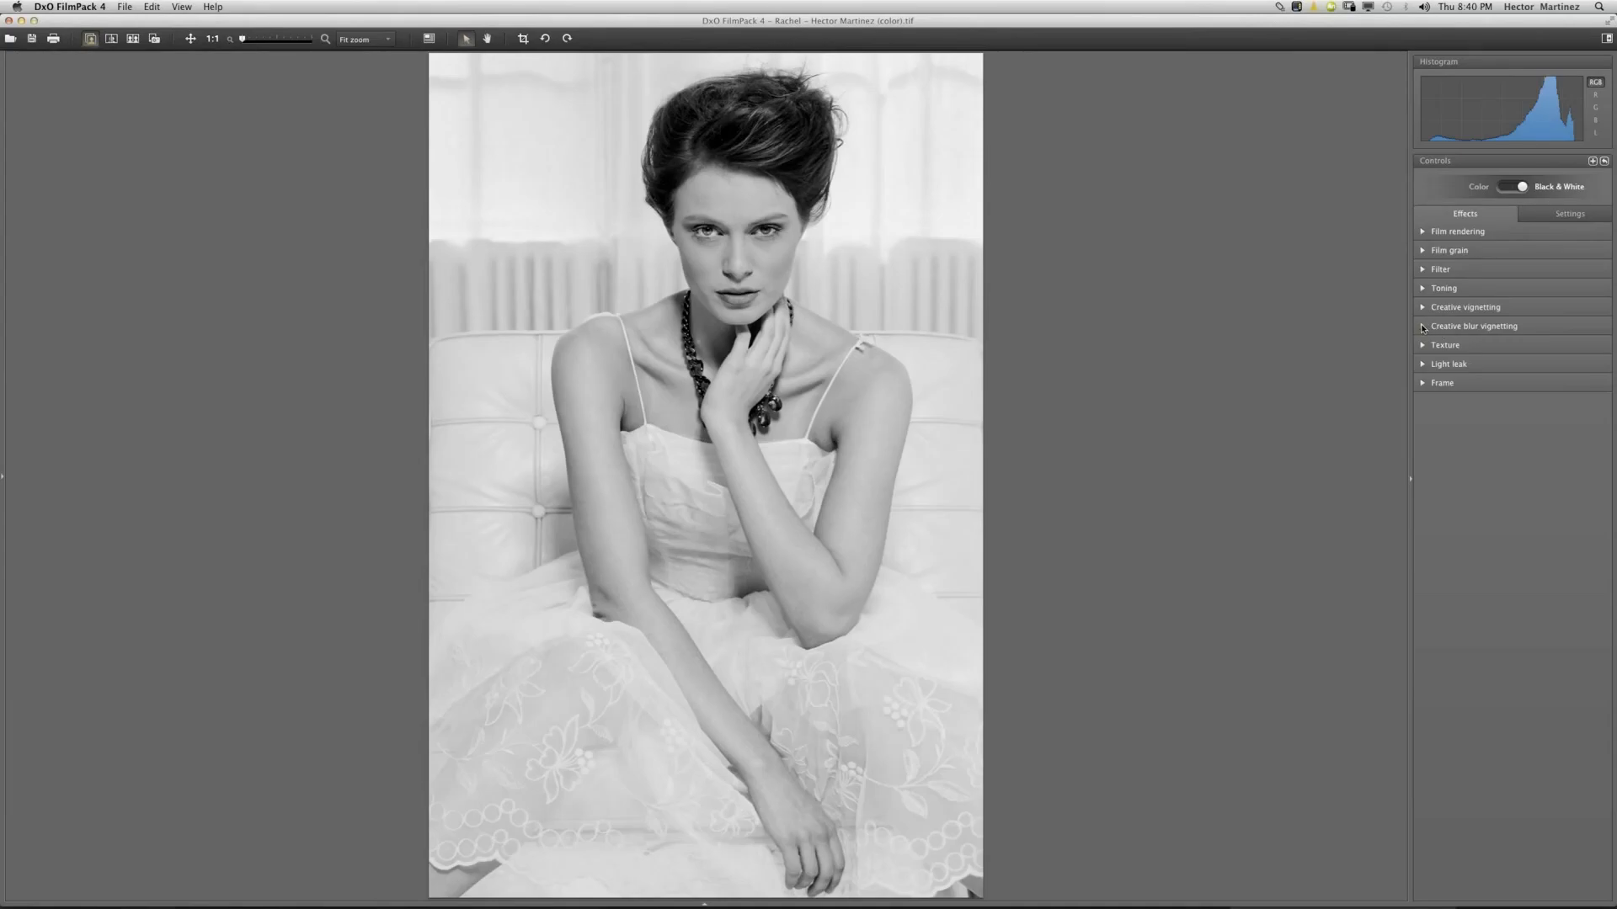
click(1422, 327)
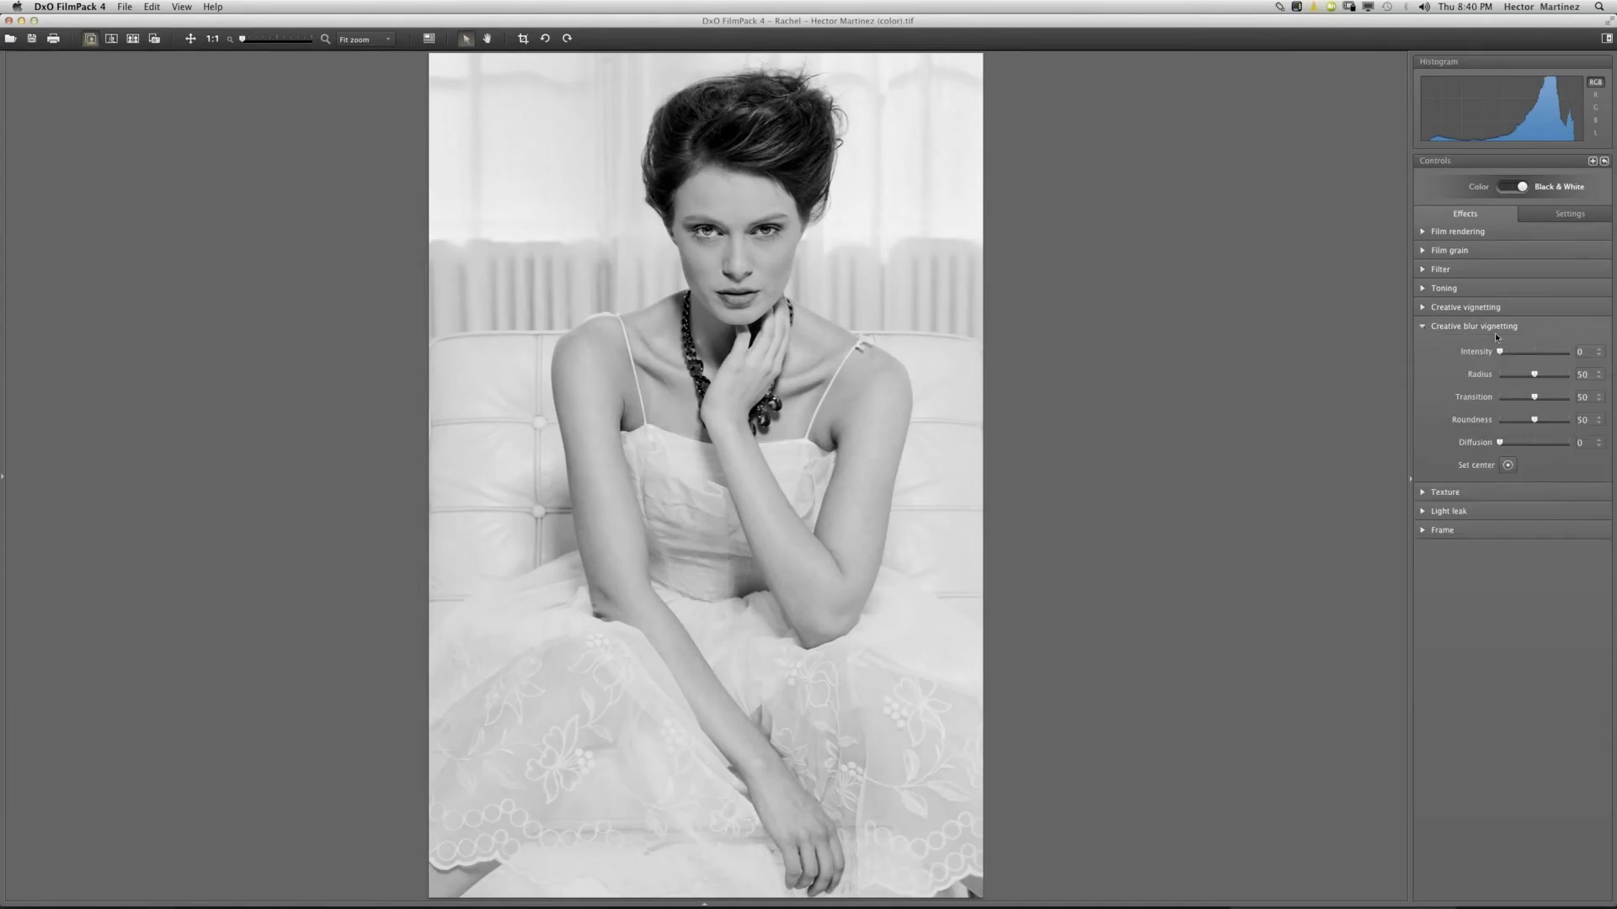
drag(1500, 352, 1549, 400)
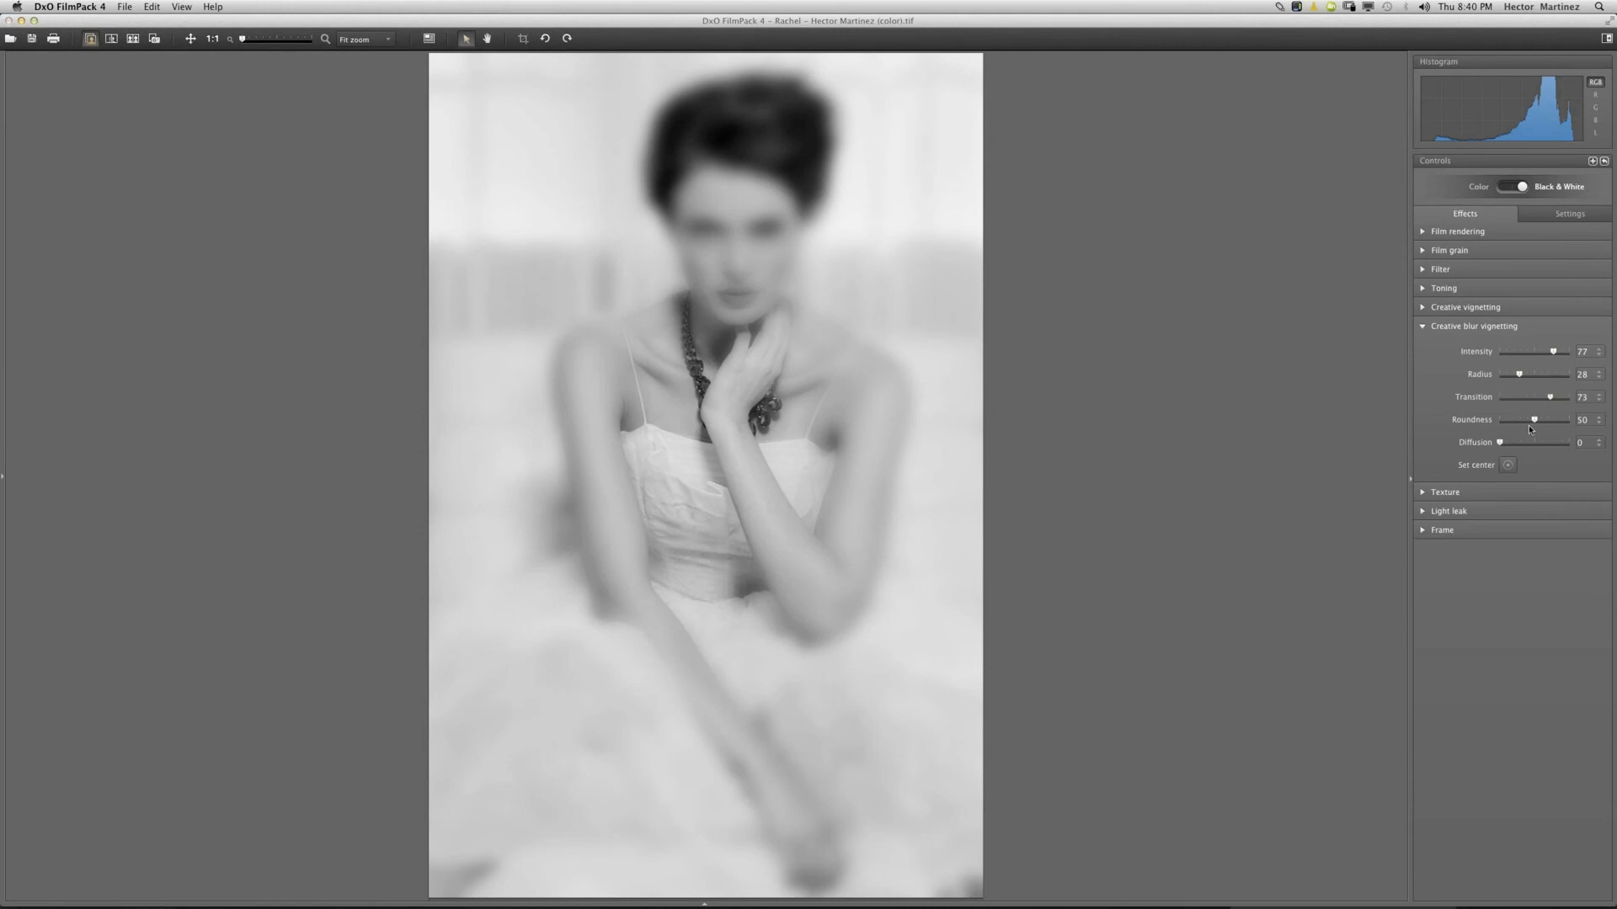
Move the blur vignetting center up to the model's wrist, set diffusion to 42 and apply the center placement.
click(1508, 465)
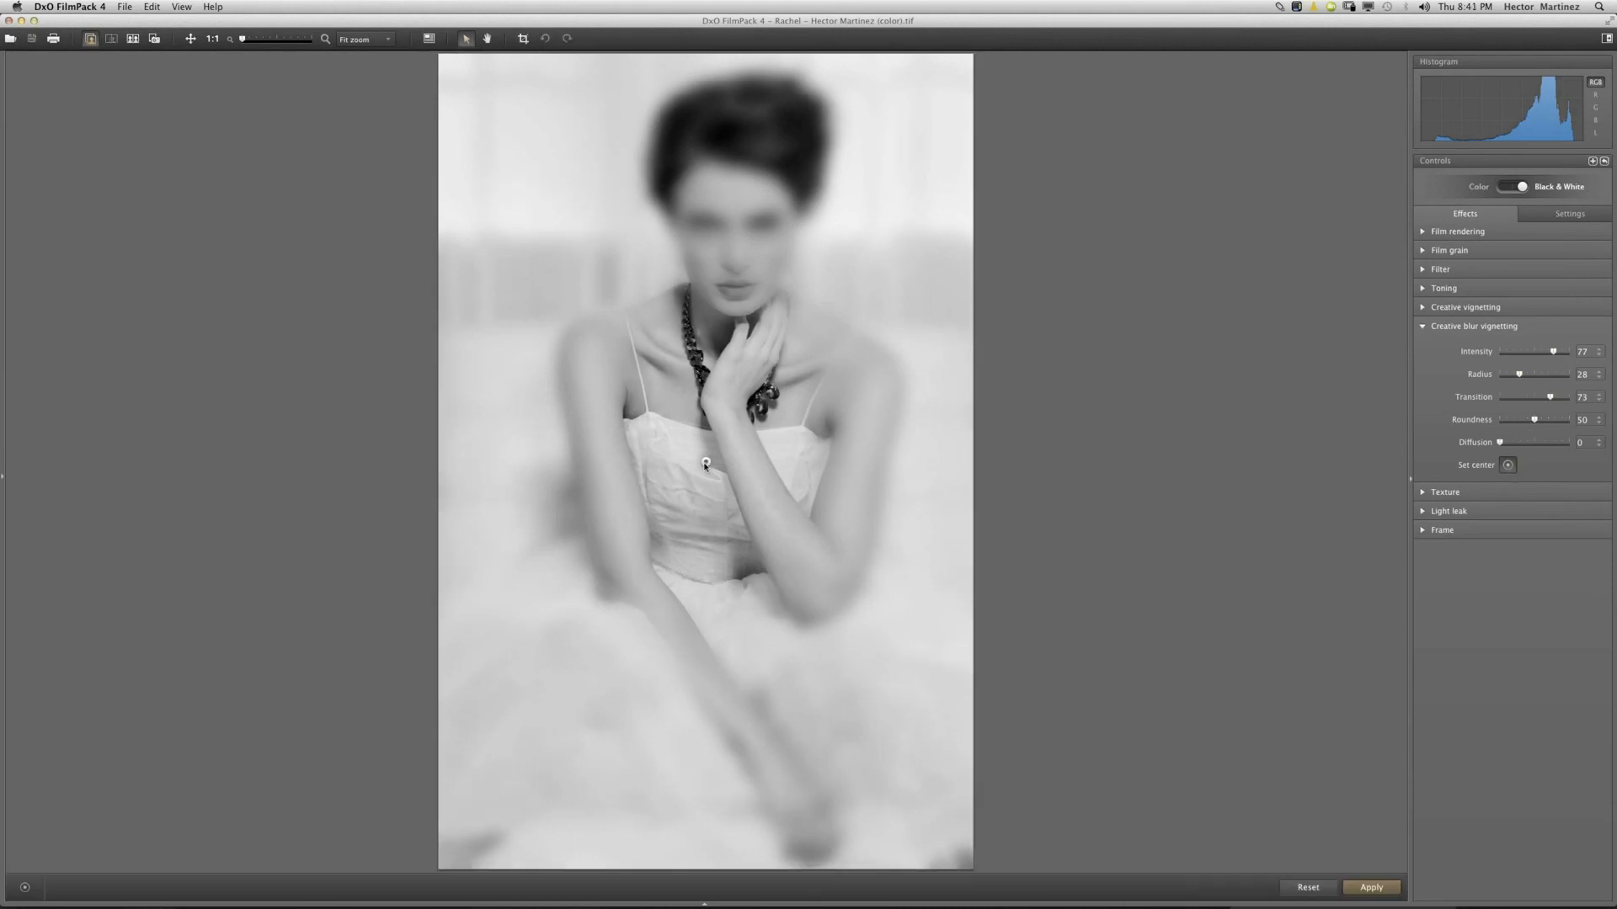
drag(706, 461, 721, 432)
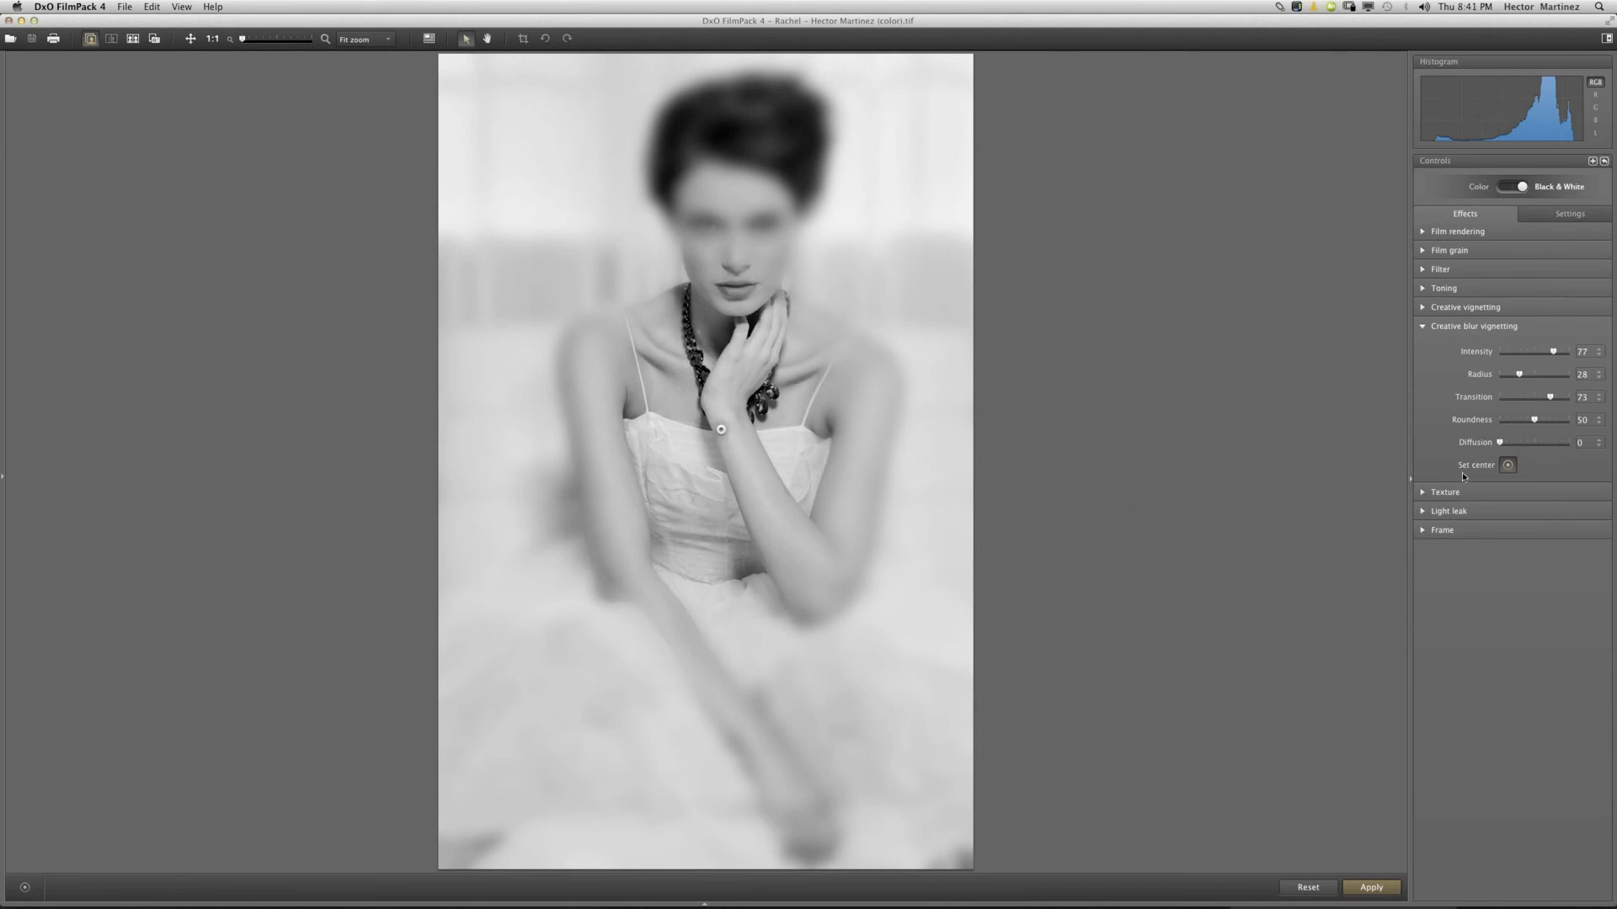
drag(1501, 444, 1535, 446)
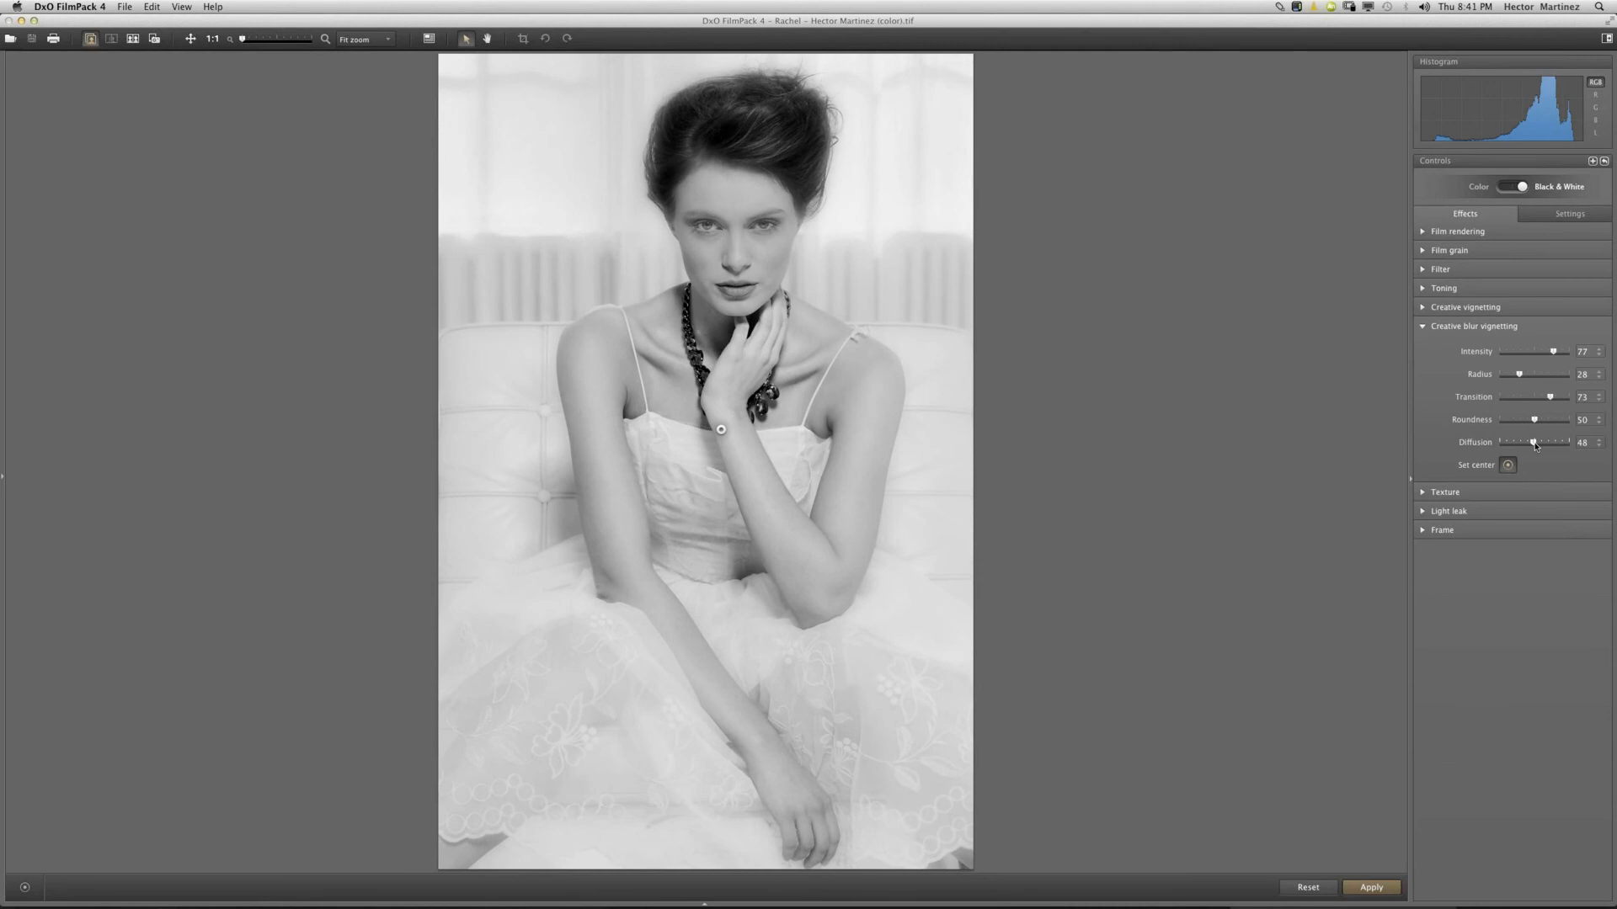
drag(1528, 447, 1526, 447)
drag(722, 428, 736, 396)
click(1611, 179)
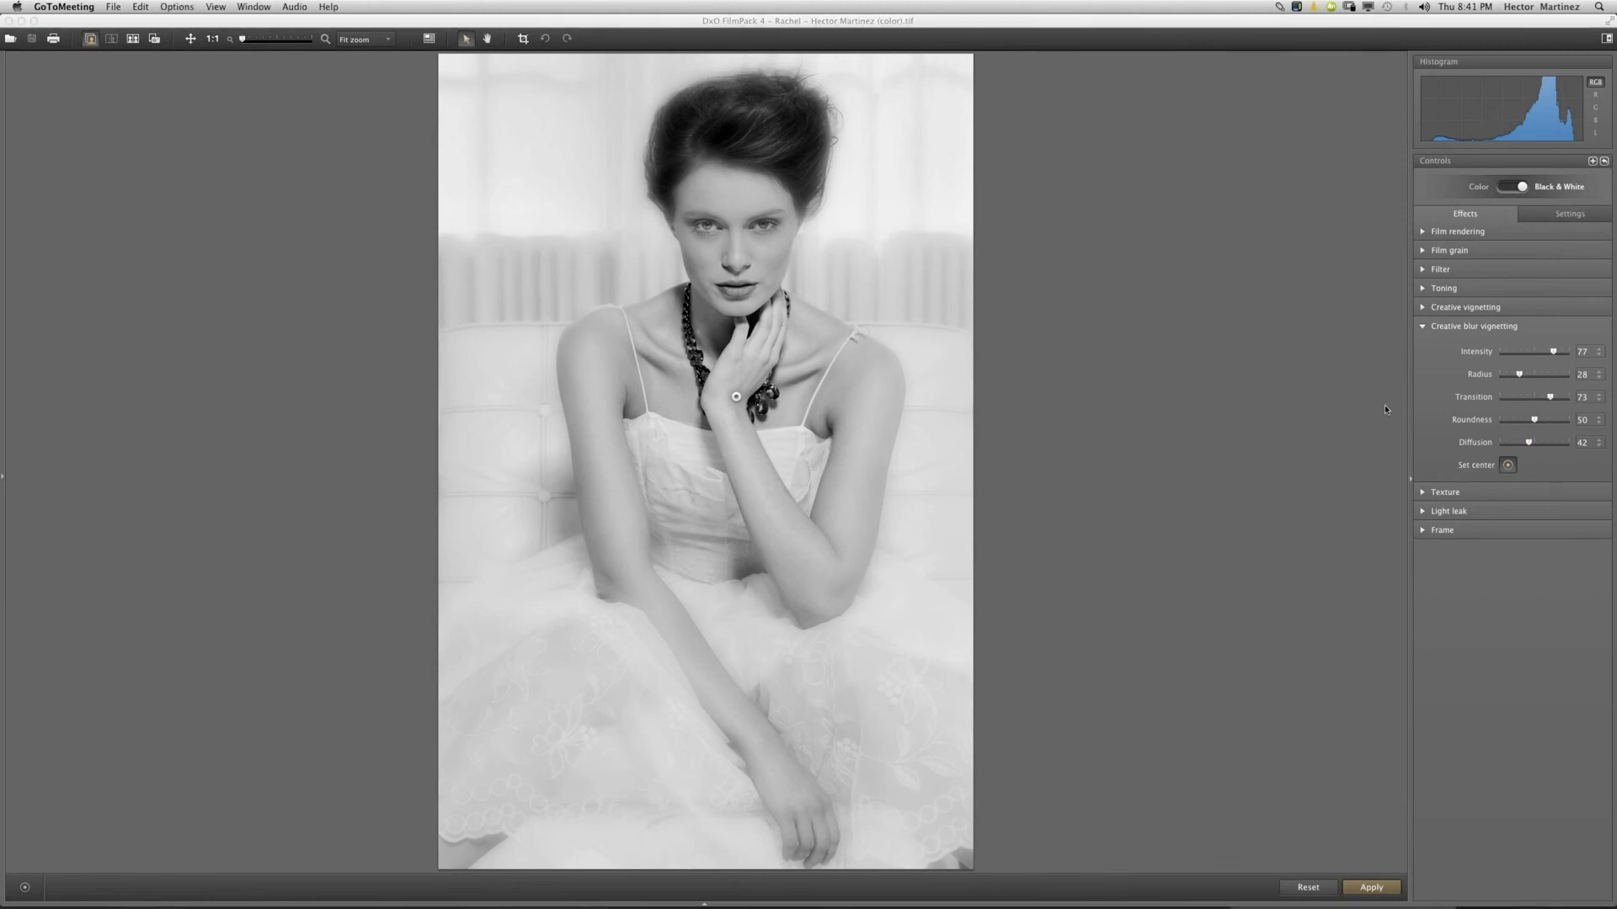
click(1370, 887)
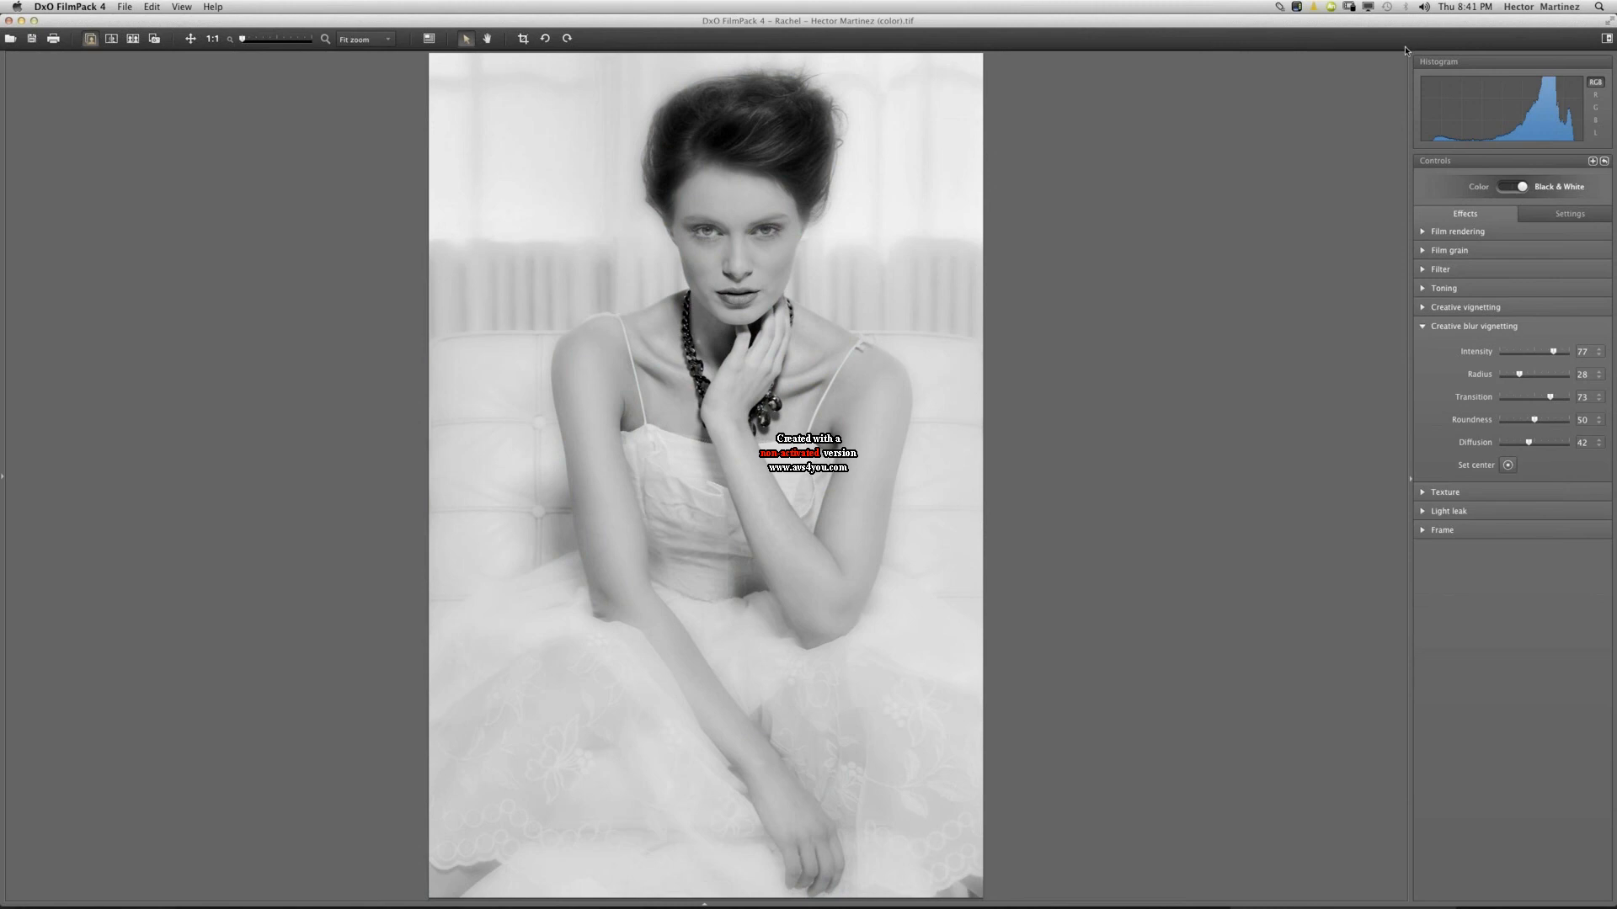
Compare the Creased paper and Scratches textures on the portrait, ending with Creased paper applied.
click(1429, 495)
click(1572, 517)
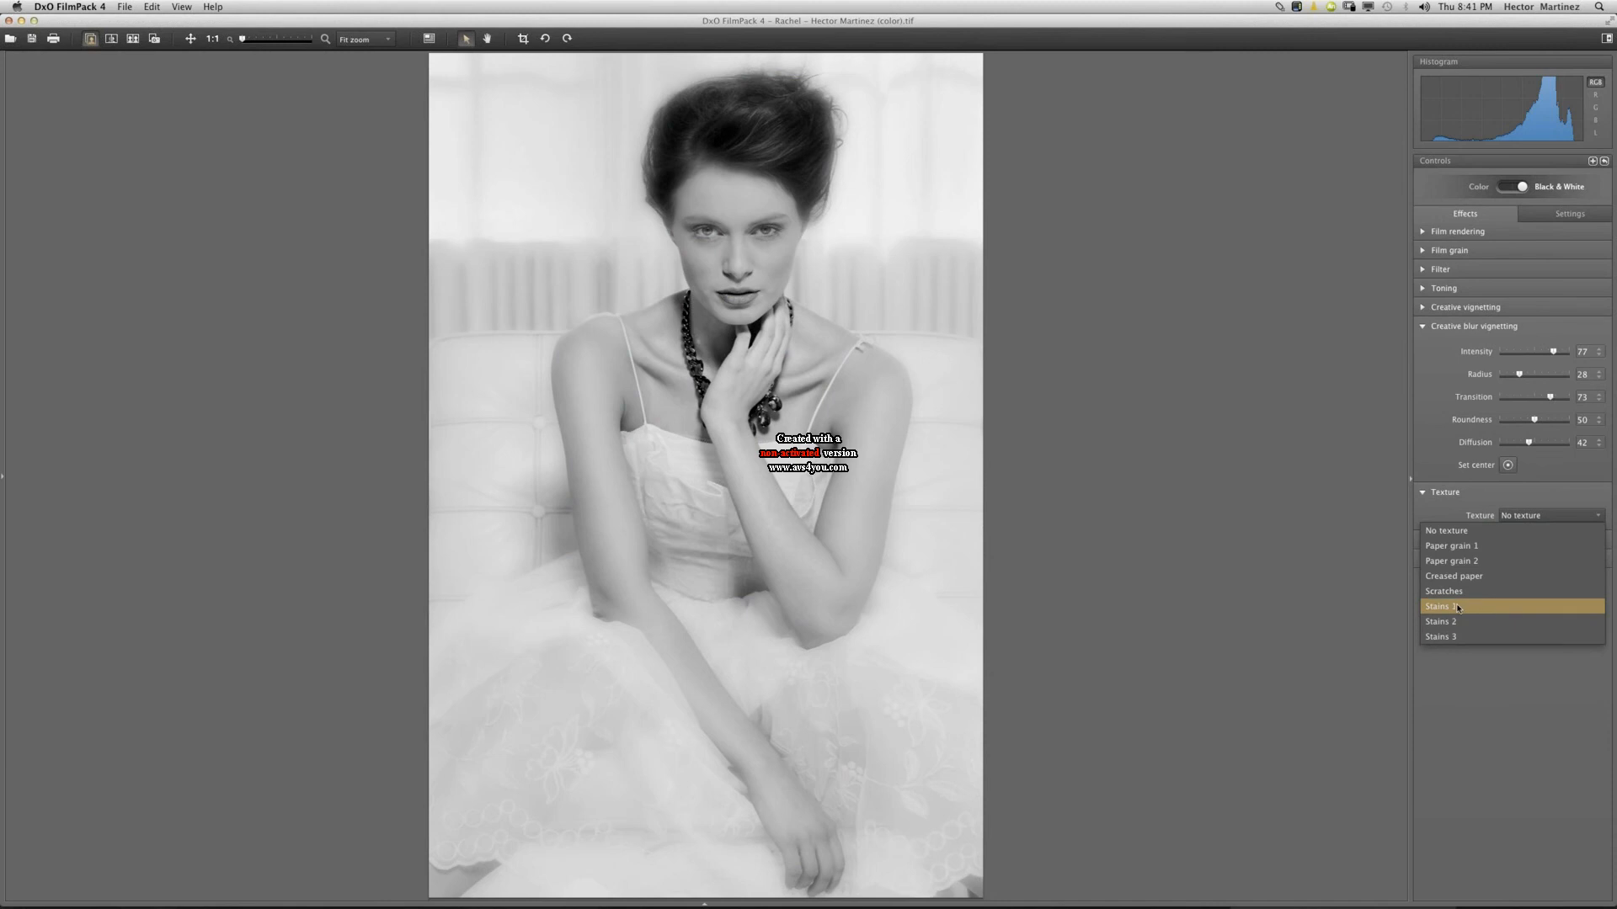
click(1461, 579)
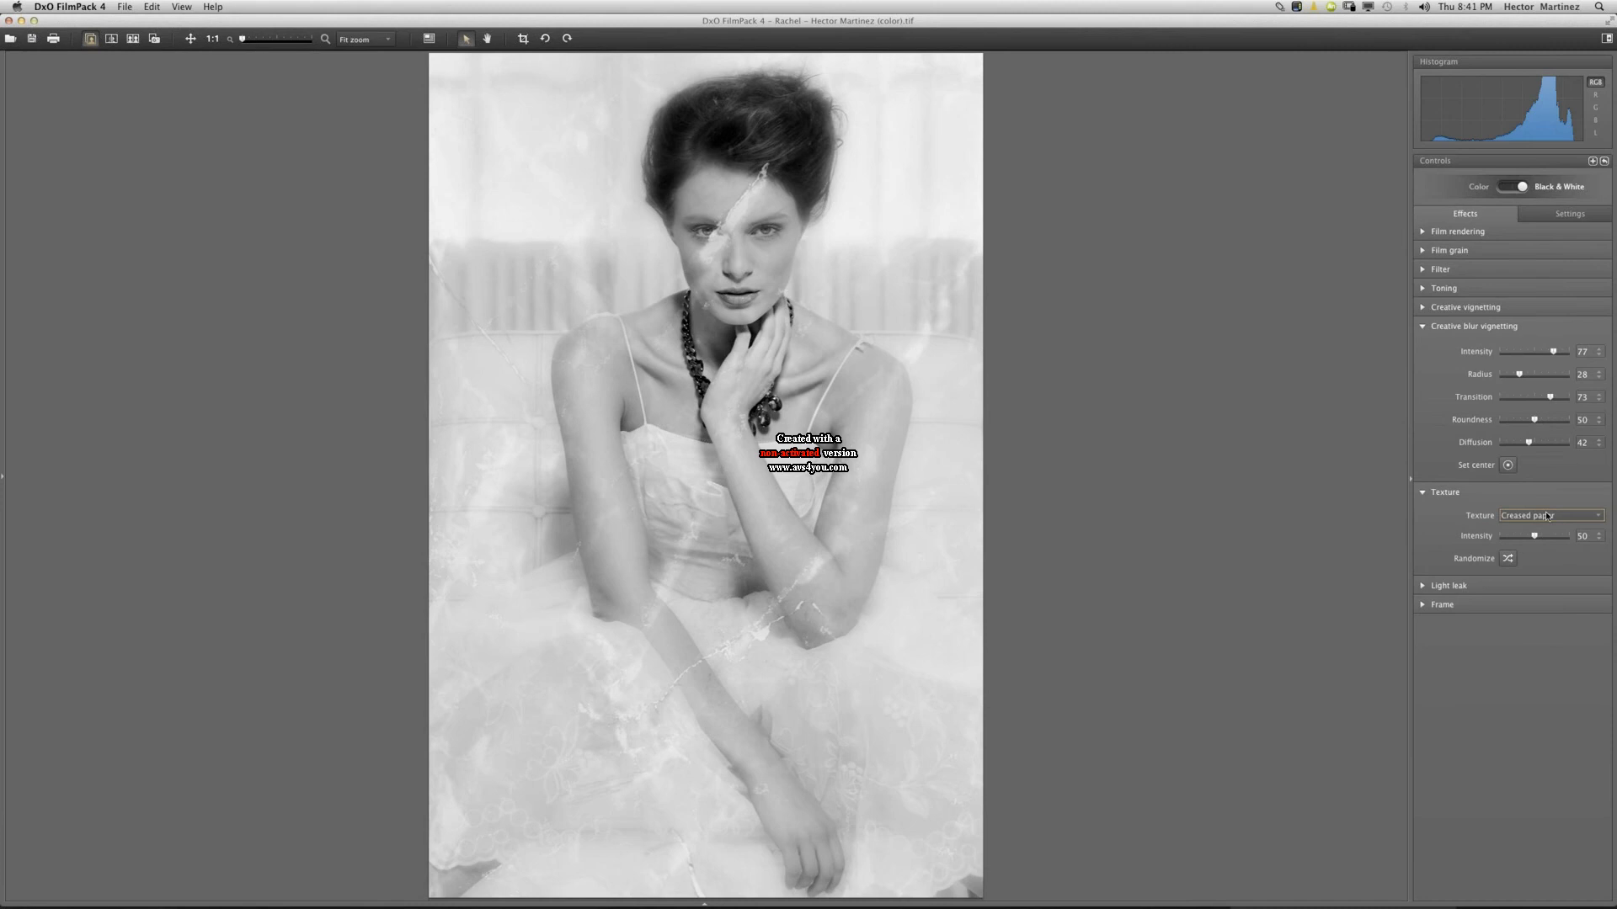
click(1544, 516)
click(1472, 592)
click(1555, 517)
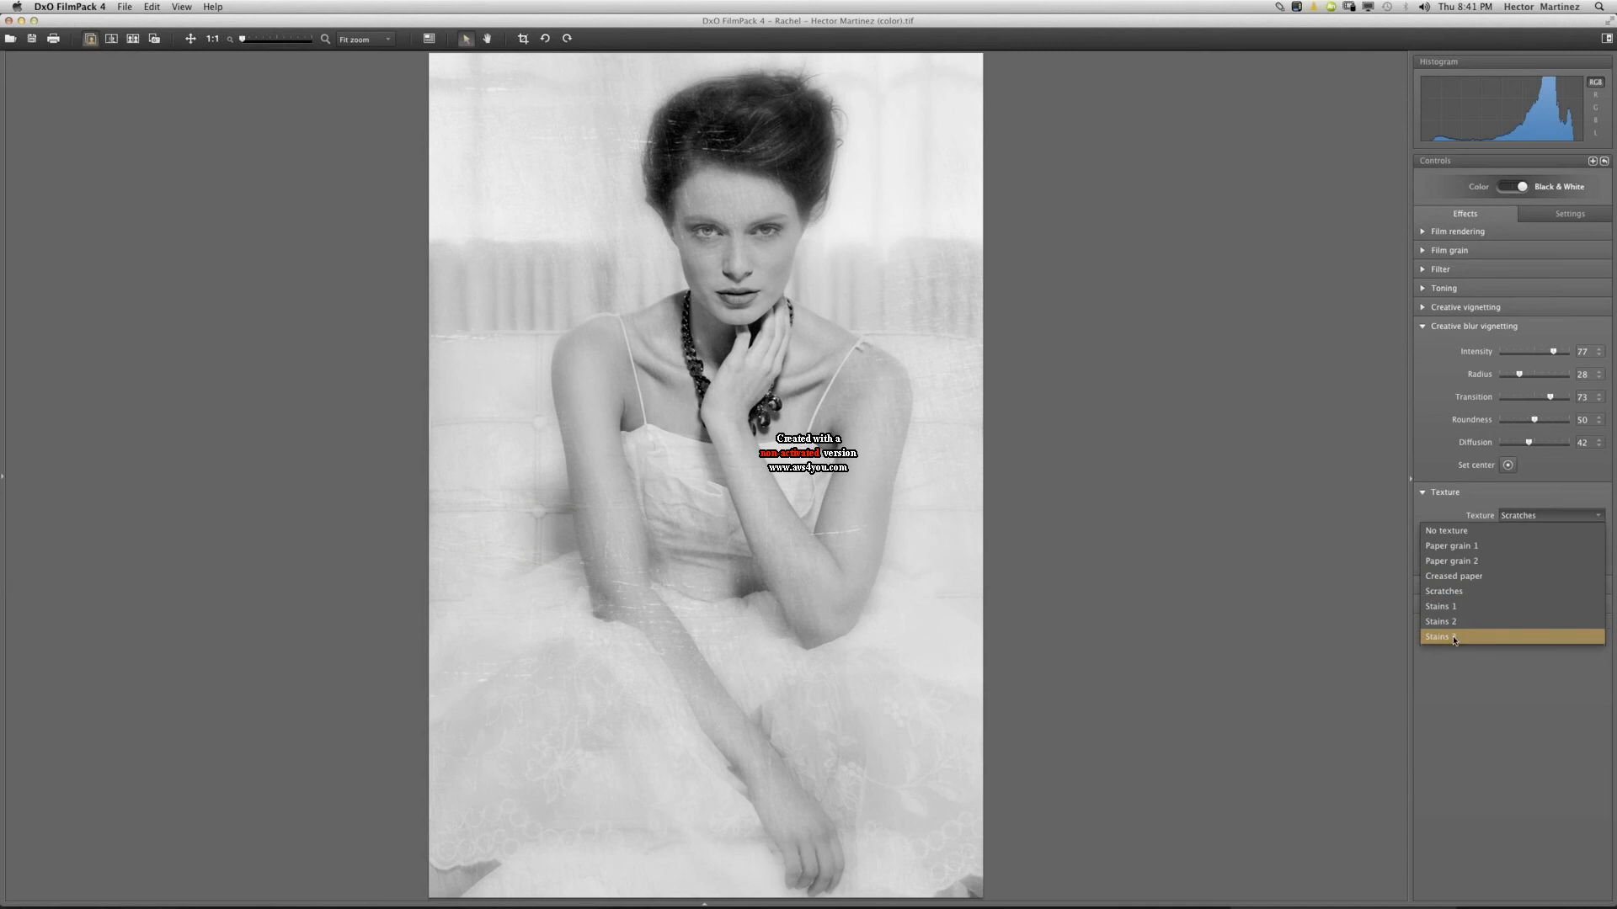
click(1457, 576)
Raise the Creased paper texture intensity to 85 and randomize the crease pattern.
drag(1536, 537, 1557, 539)
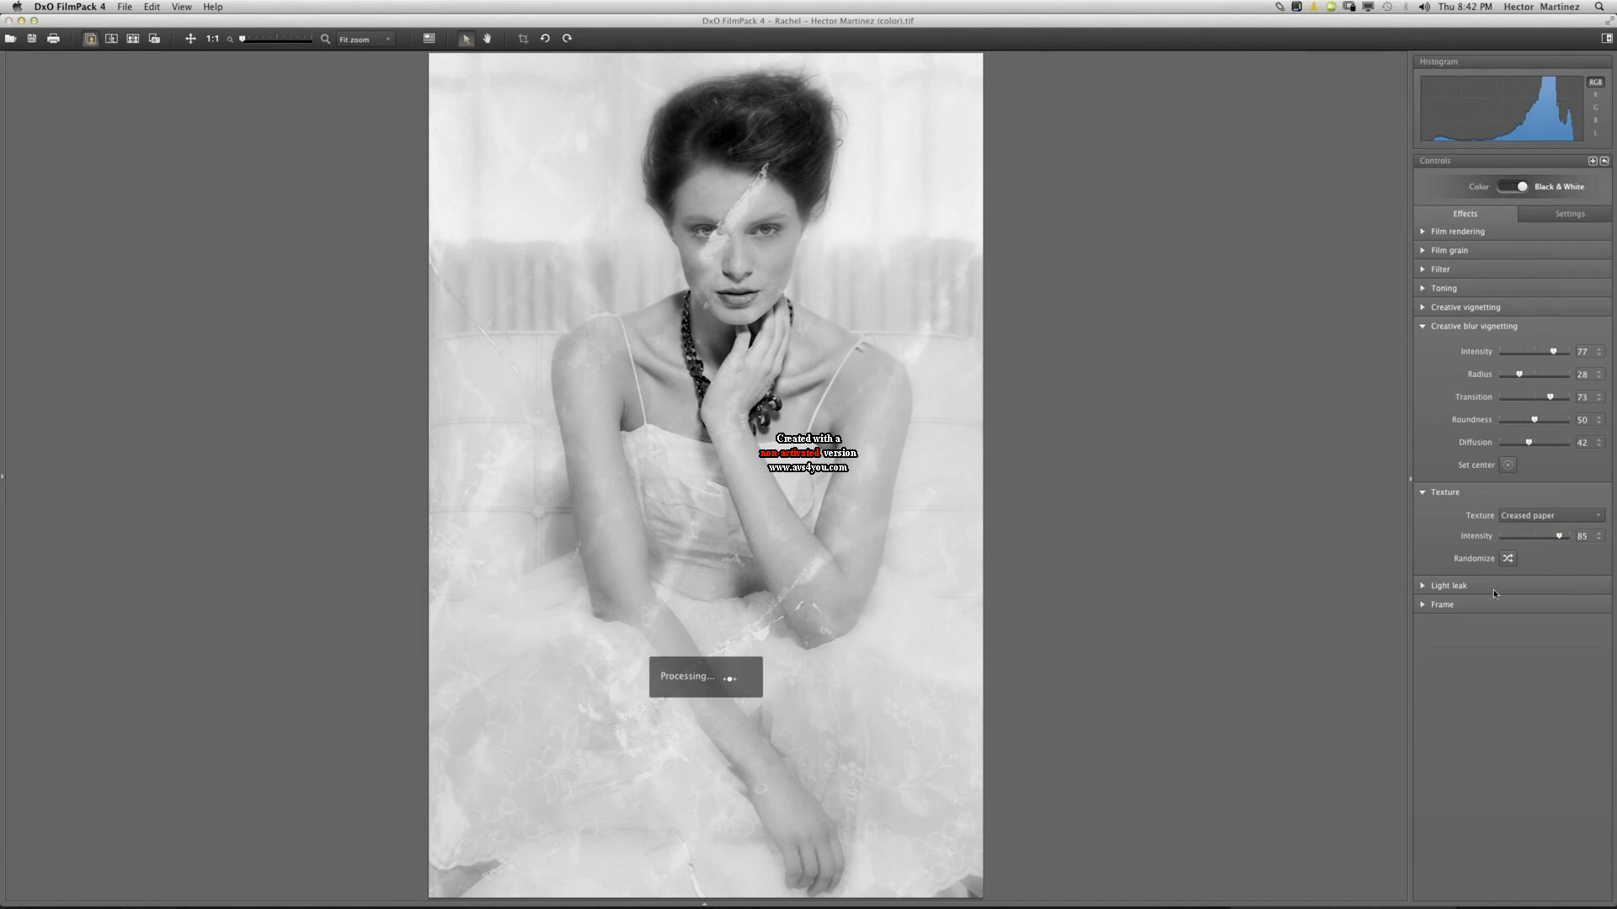
click(1508, 558)
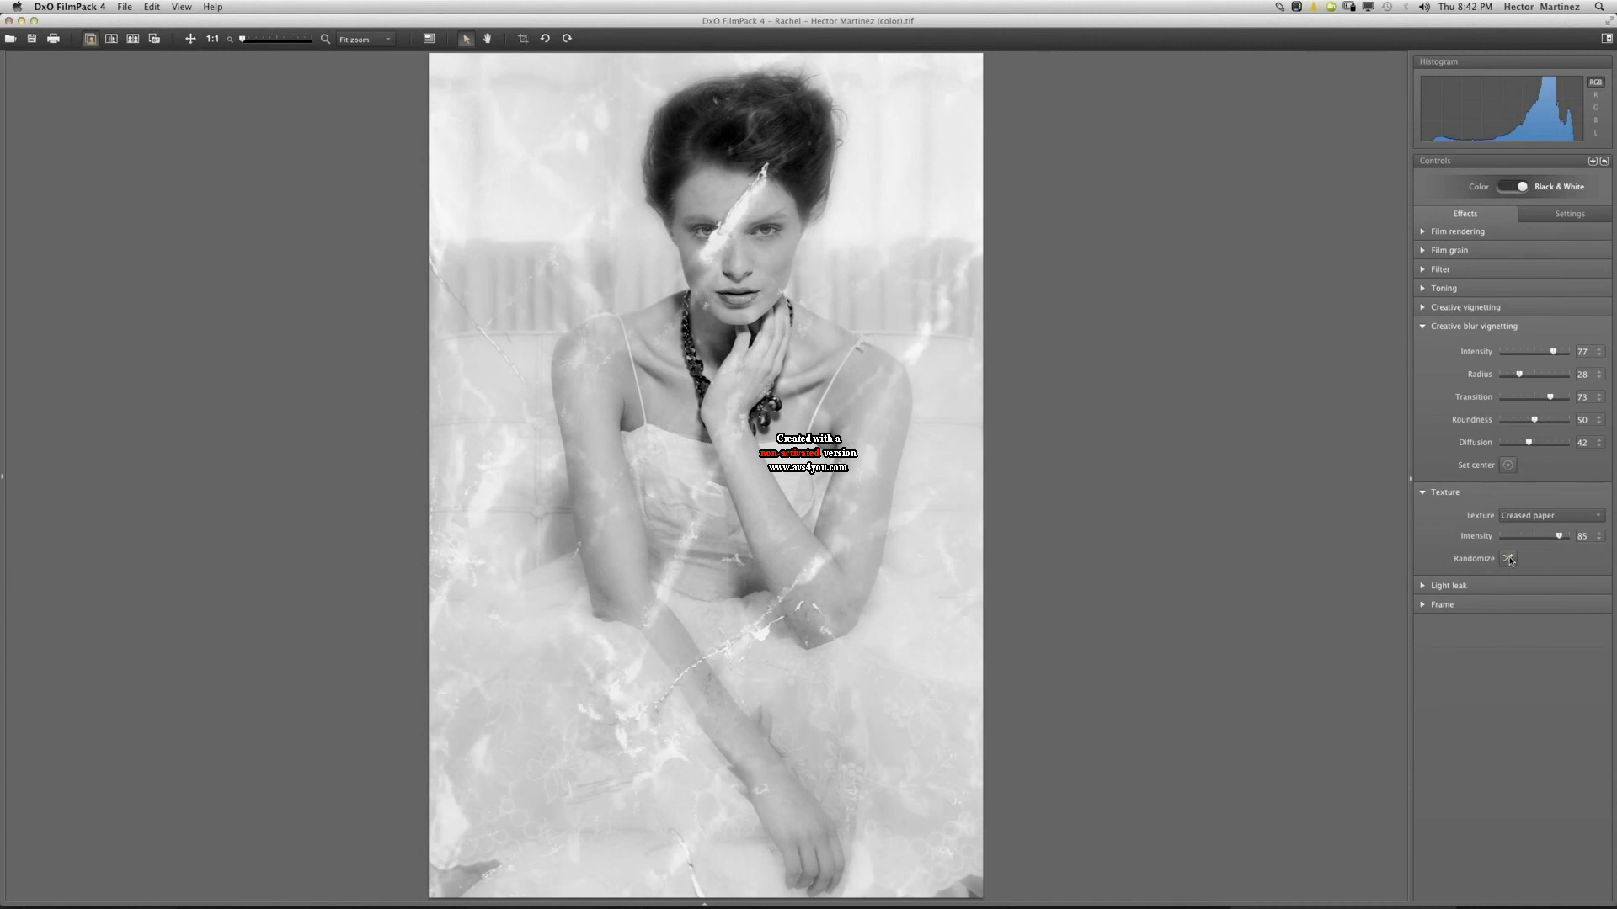
click(1508, 564)
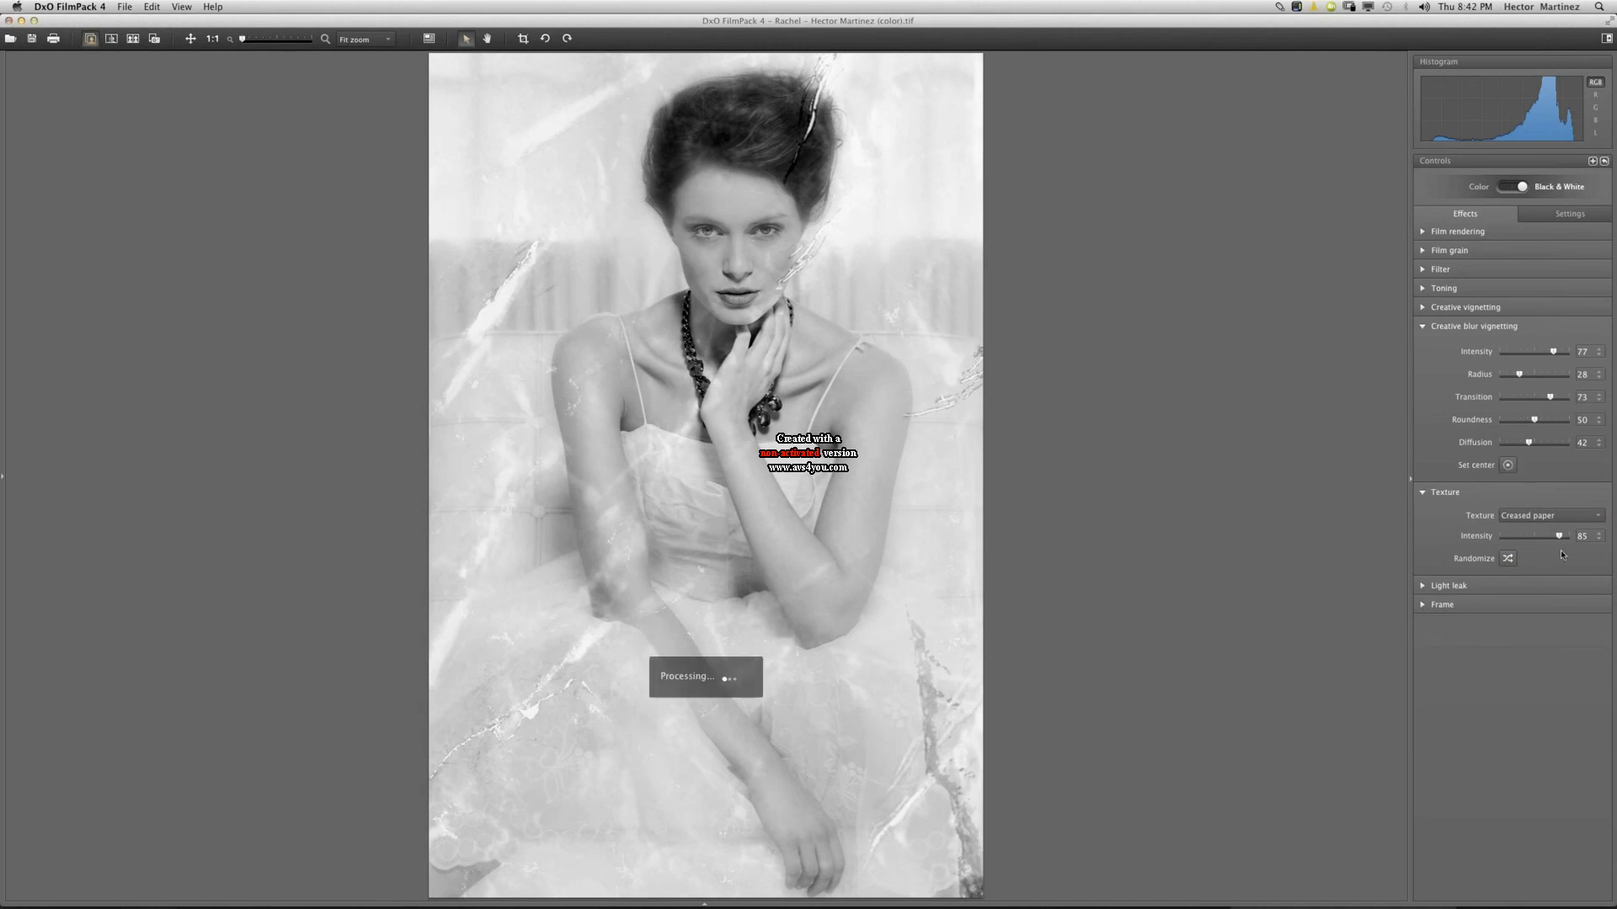
Reduce the Creased paper texture intensity to 12, raise it to 20 and slightly beyond, and collapse the Texture section.
drag(1541, 537, 1545, 536)
click(1512, 537)
click(1519, 540)
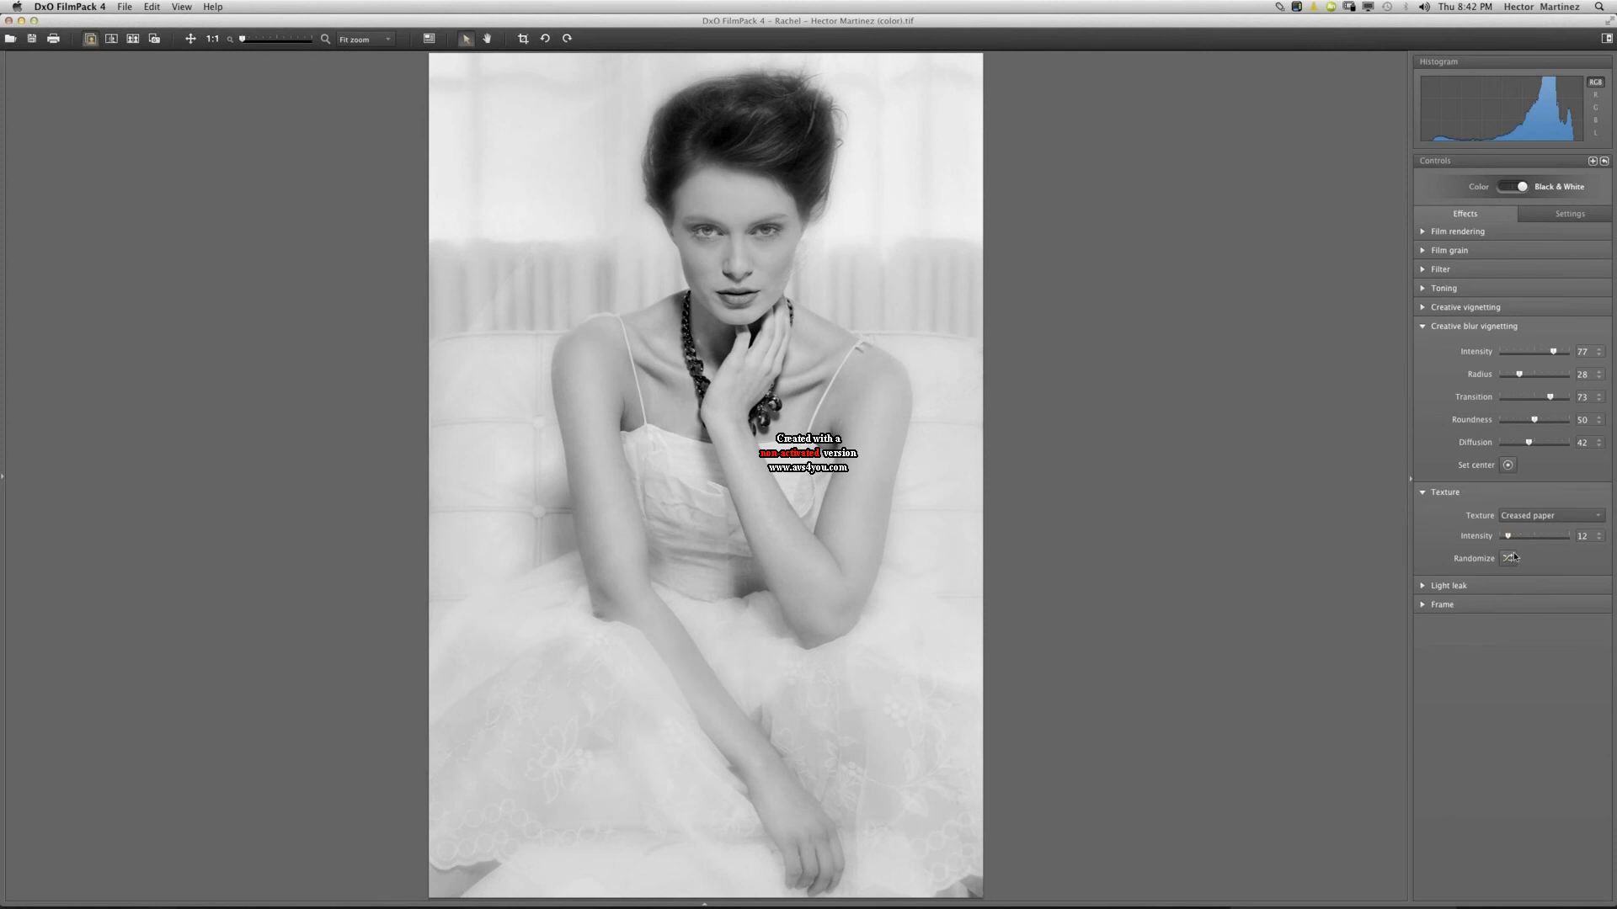
click(1510, 537)
drag(1511, 539, 1513, 537)
click(1511, 558)
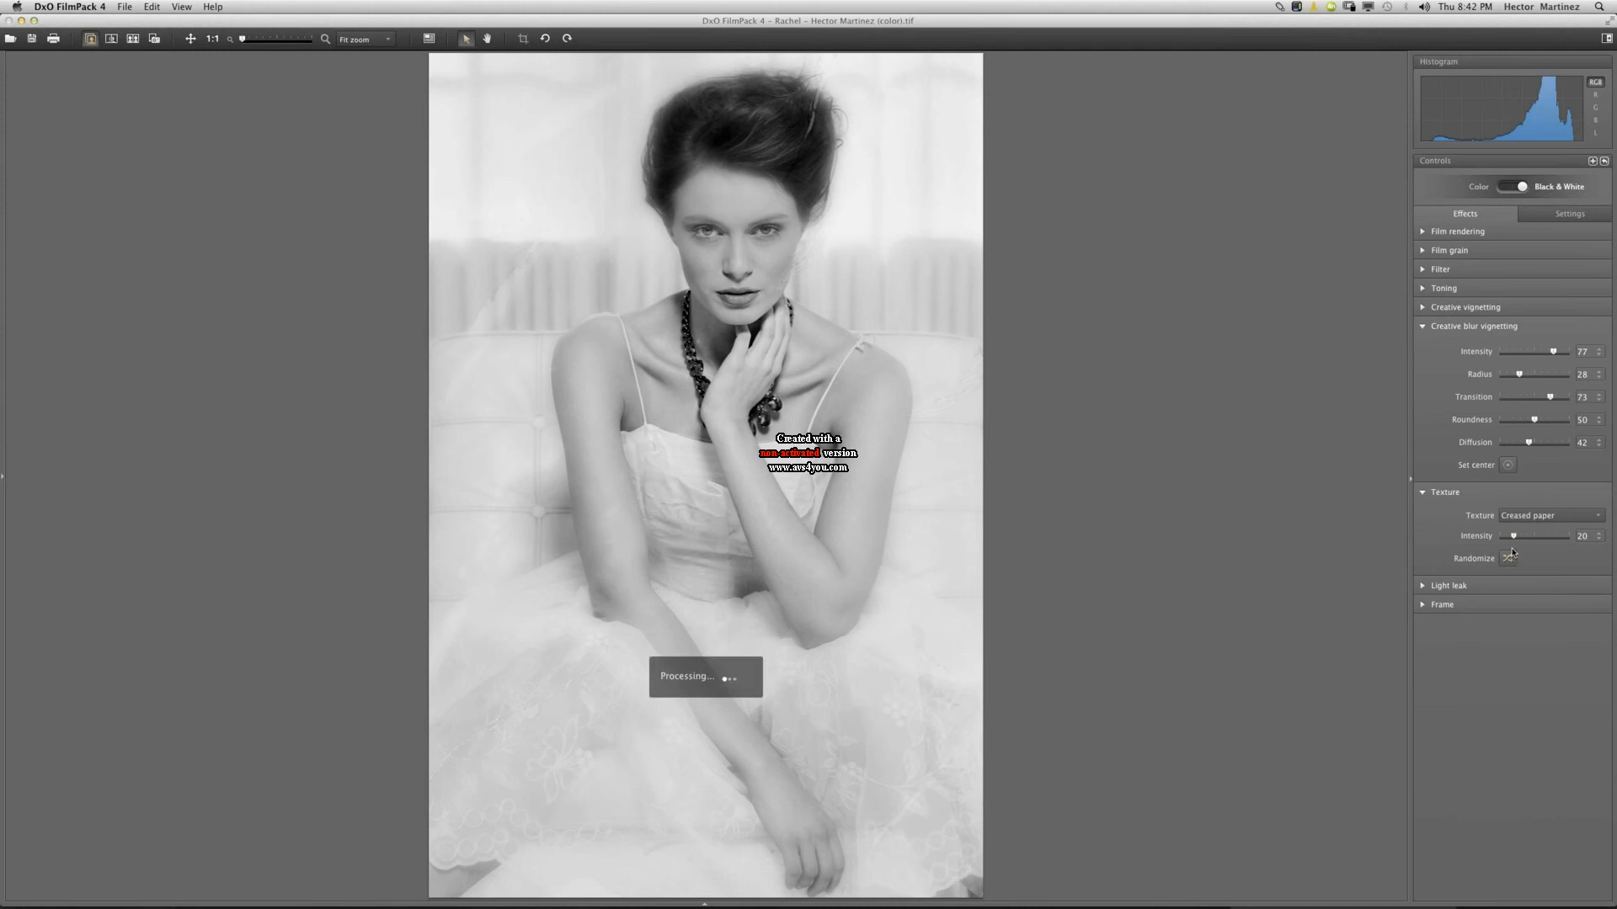
drag(1515, 538, 1519, 539)
click(1430, 492)
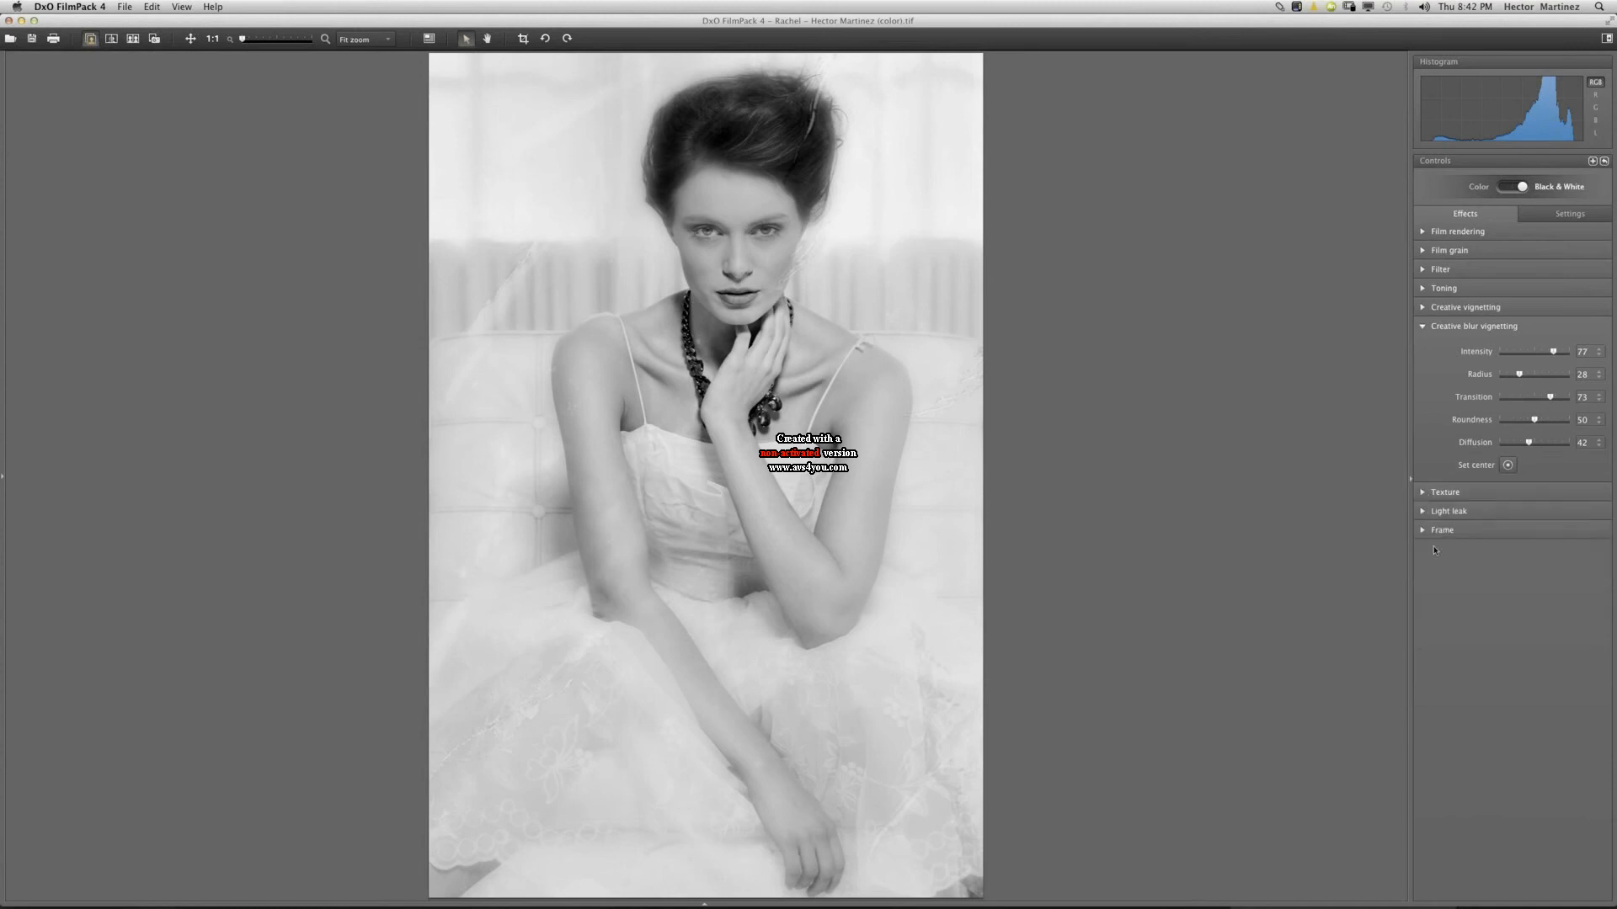
Try the Instant frame and the Slide 2 frame around the portrait.
click(1421, 533)
click(1549, 553)
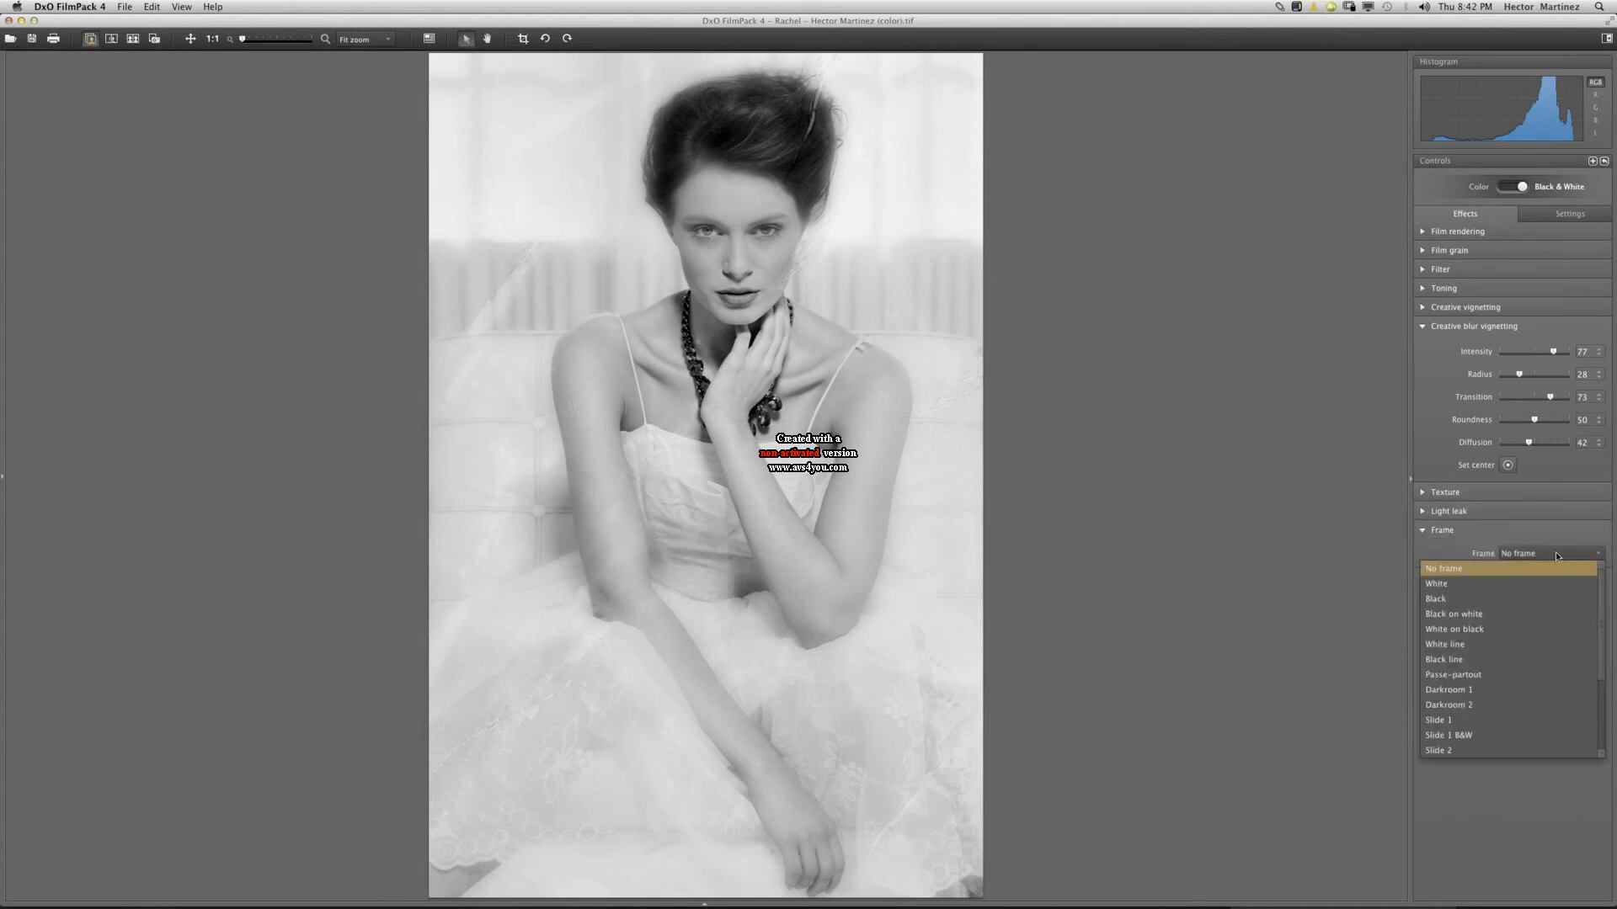
scroll(1508, 741, down, 2)
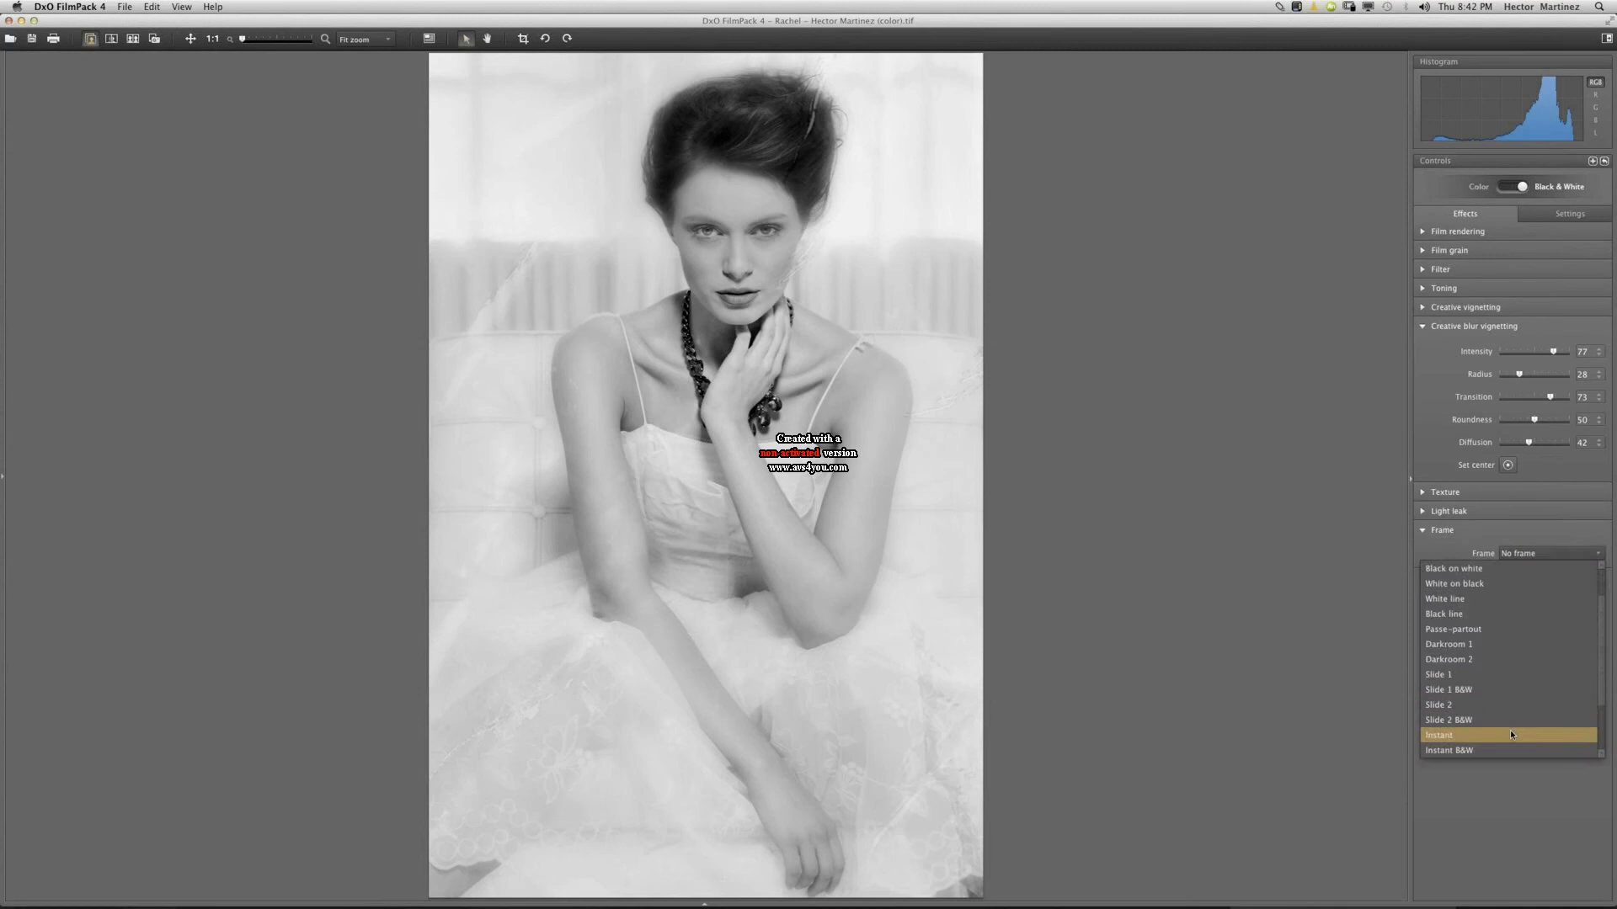
click(1511, 730)
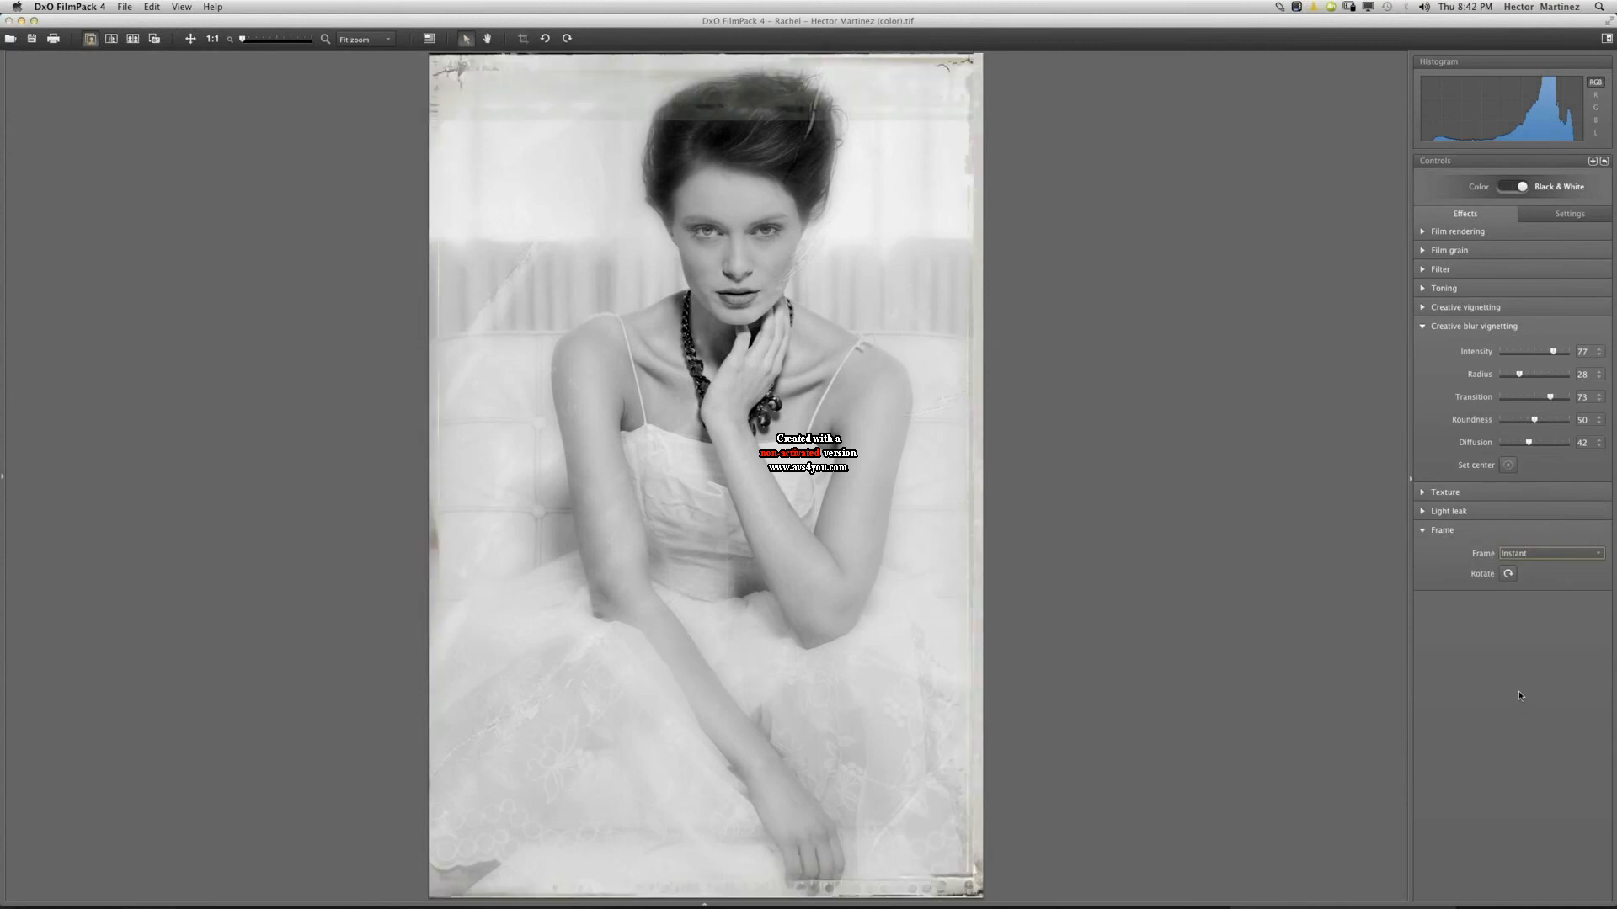
click(1530, 558)
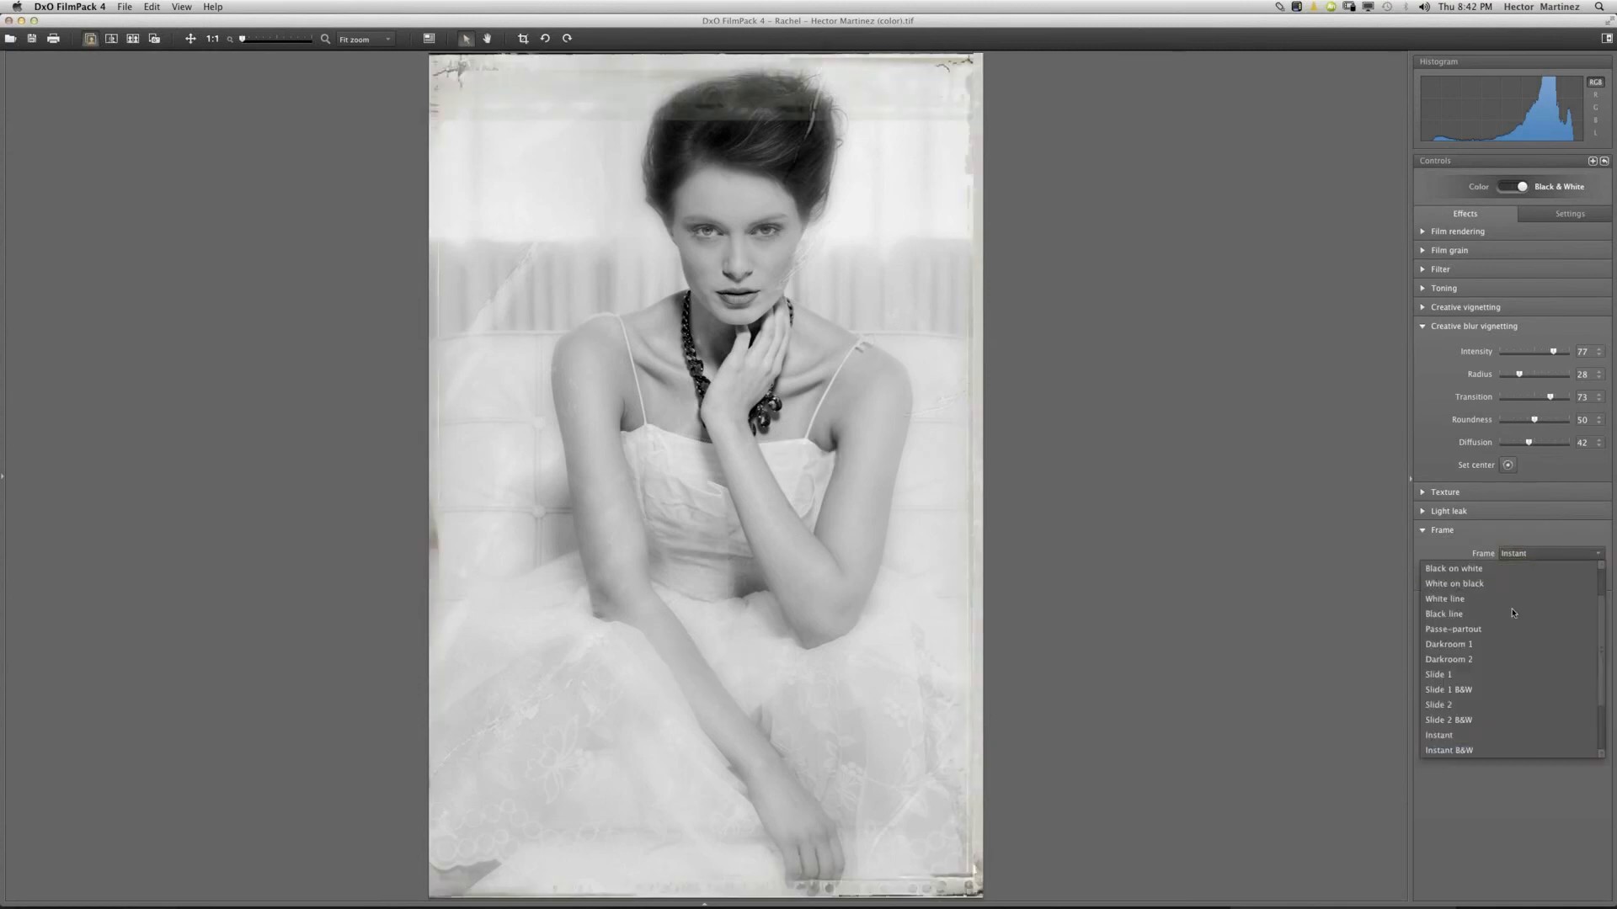
click(1487, 702)
Preview the Black line, Darkroom 2 and Slide 1 B&W frames on the portrait one after another.
click(1538, 557)
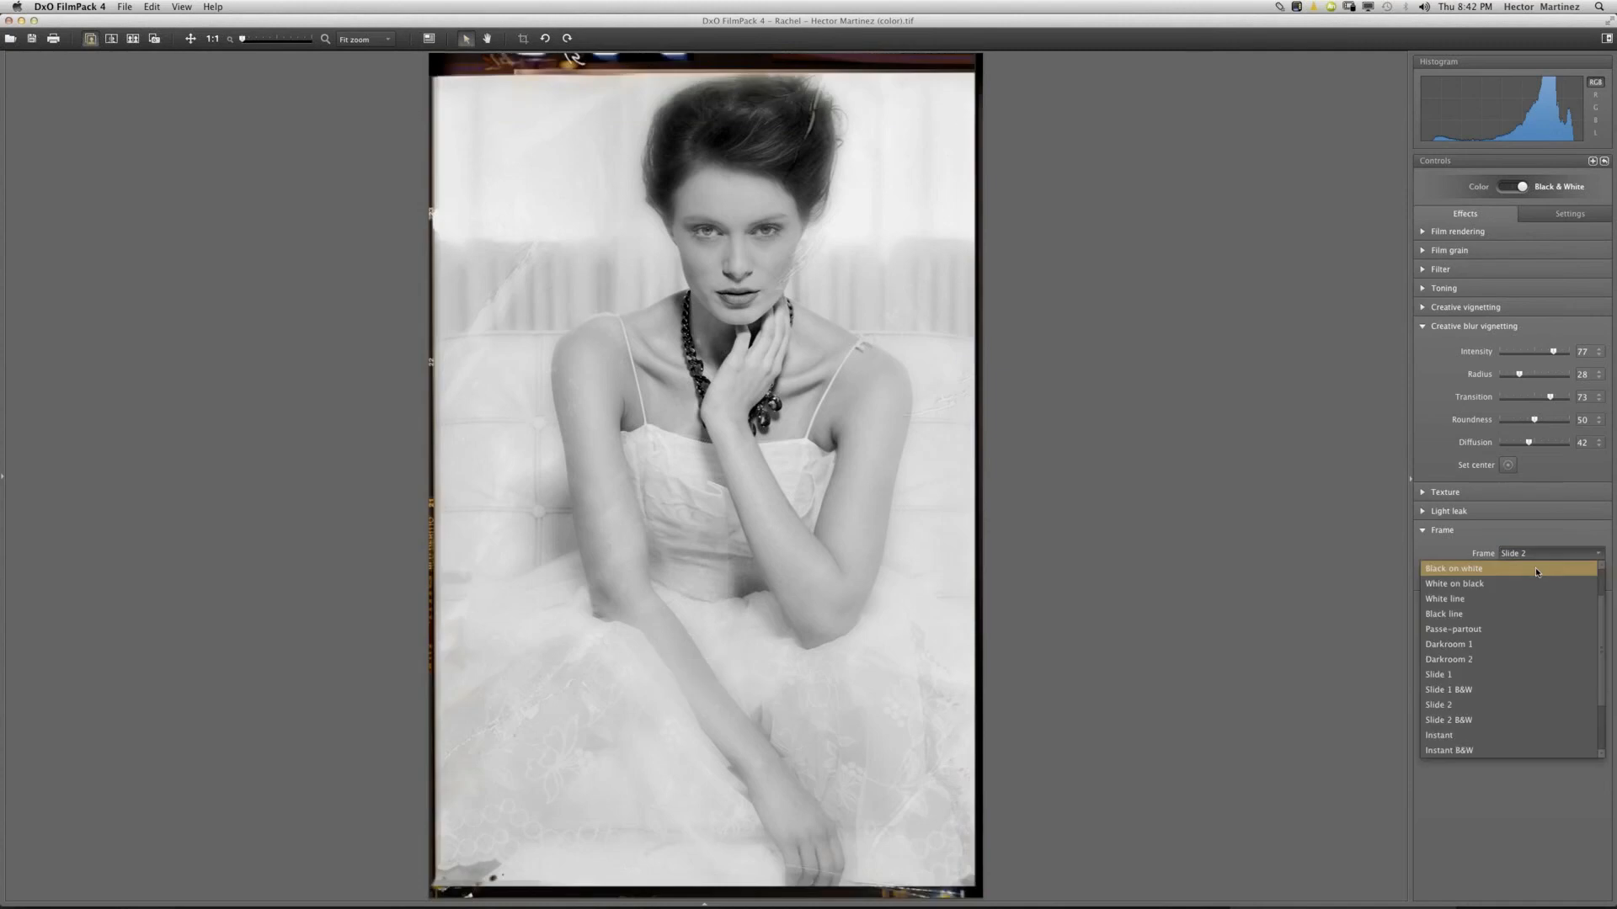
click(1511, 614)
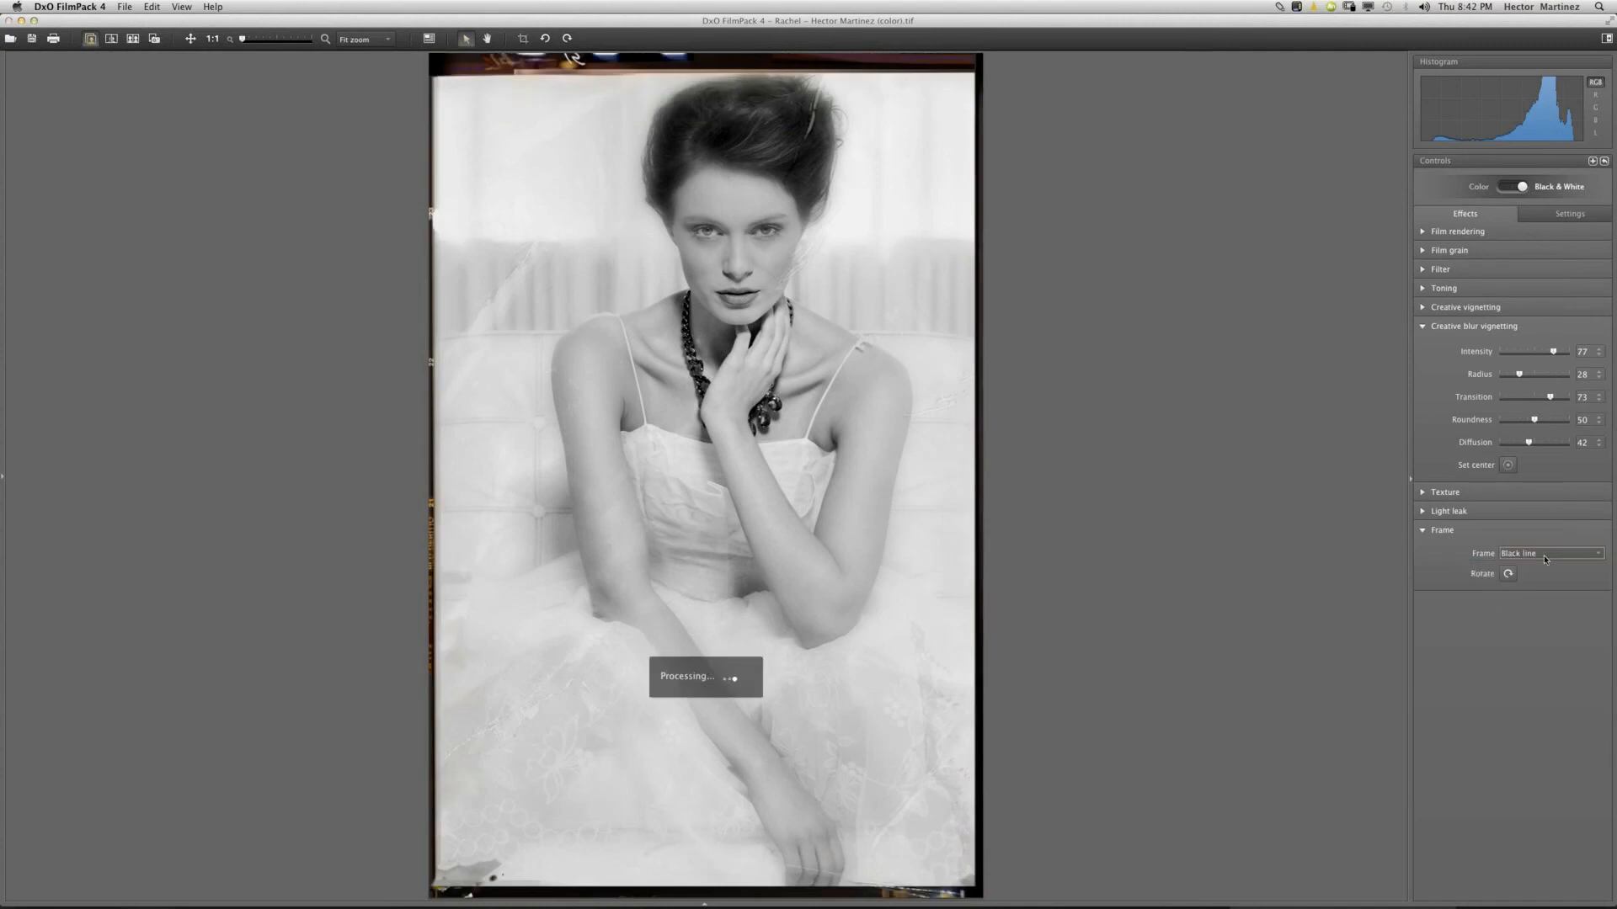
click(1543, 554)
click(1472, 660)
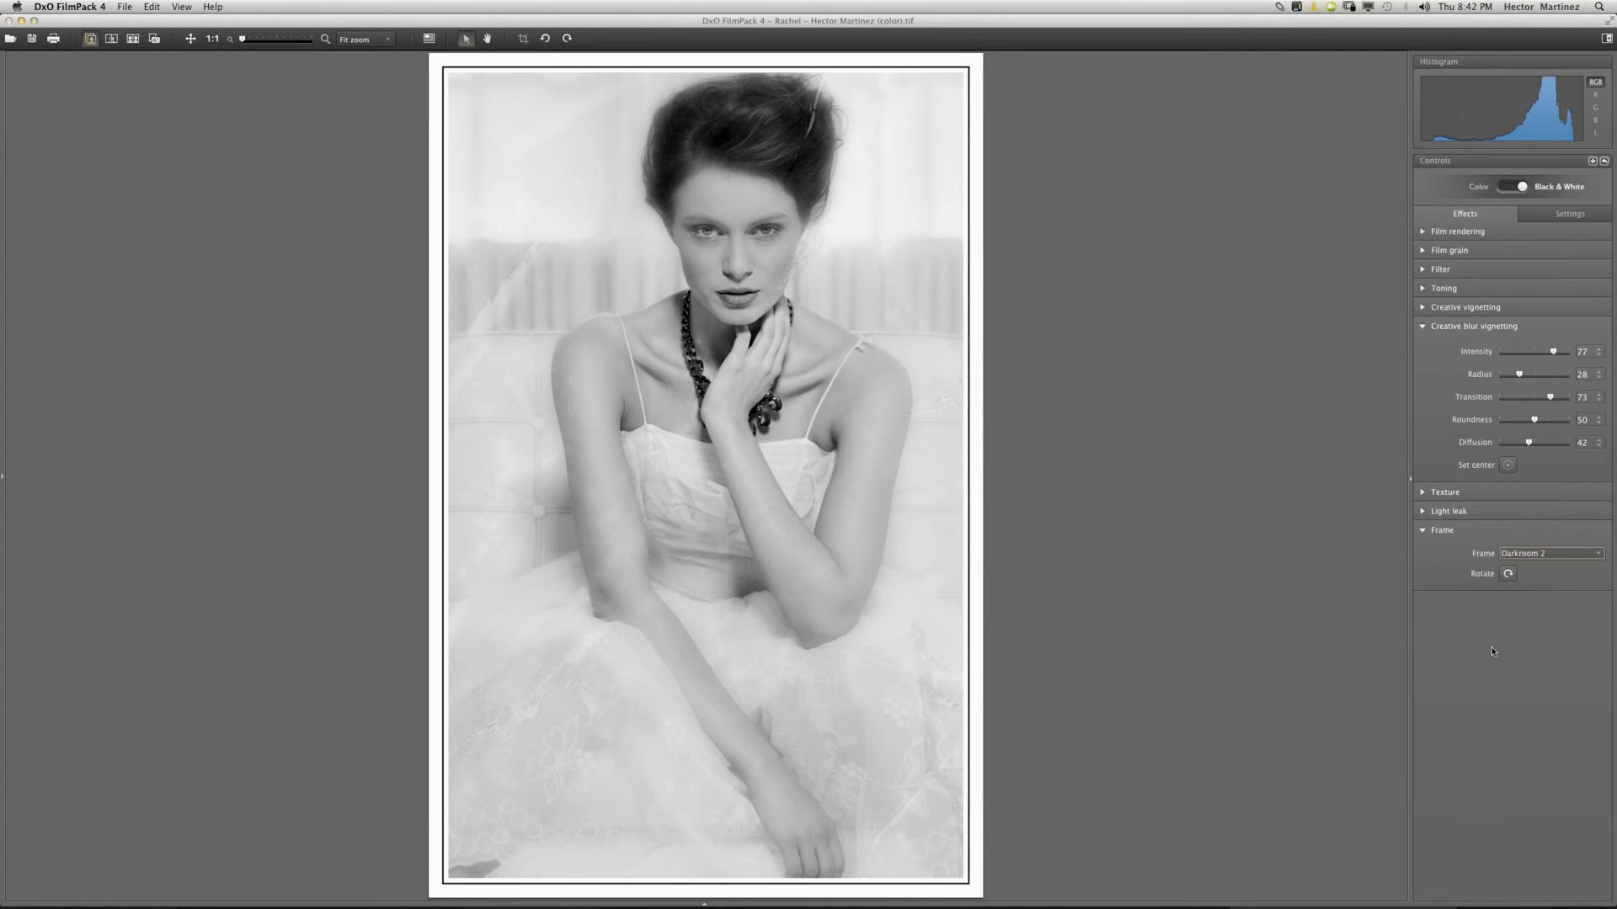
click(1540, 554)
click(1496, 682)
click(1558, 558)
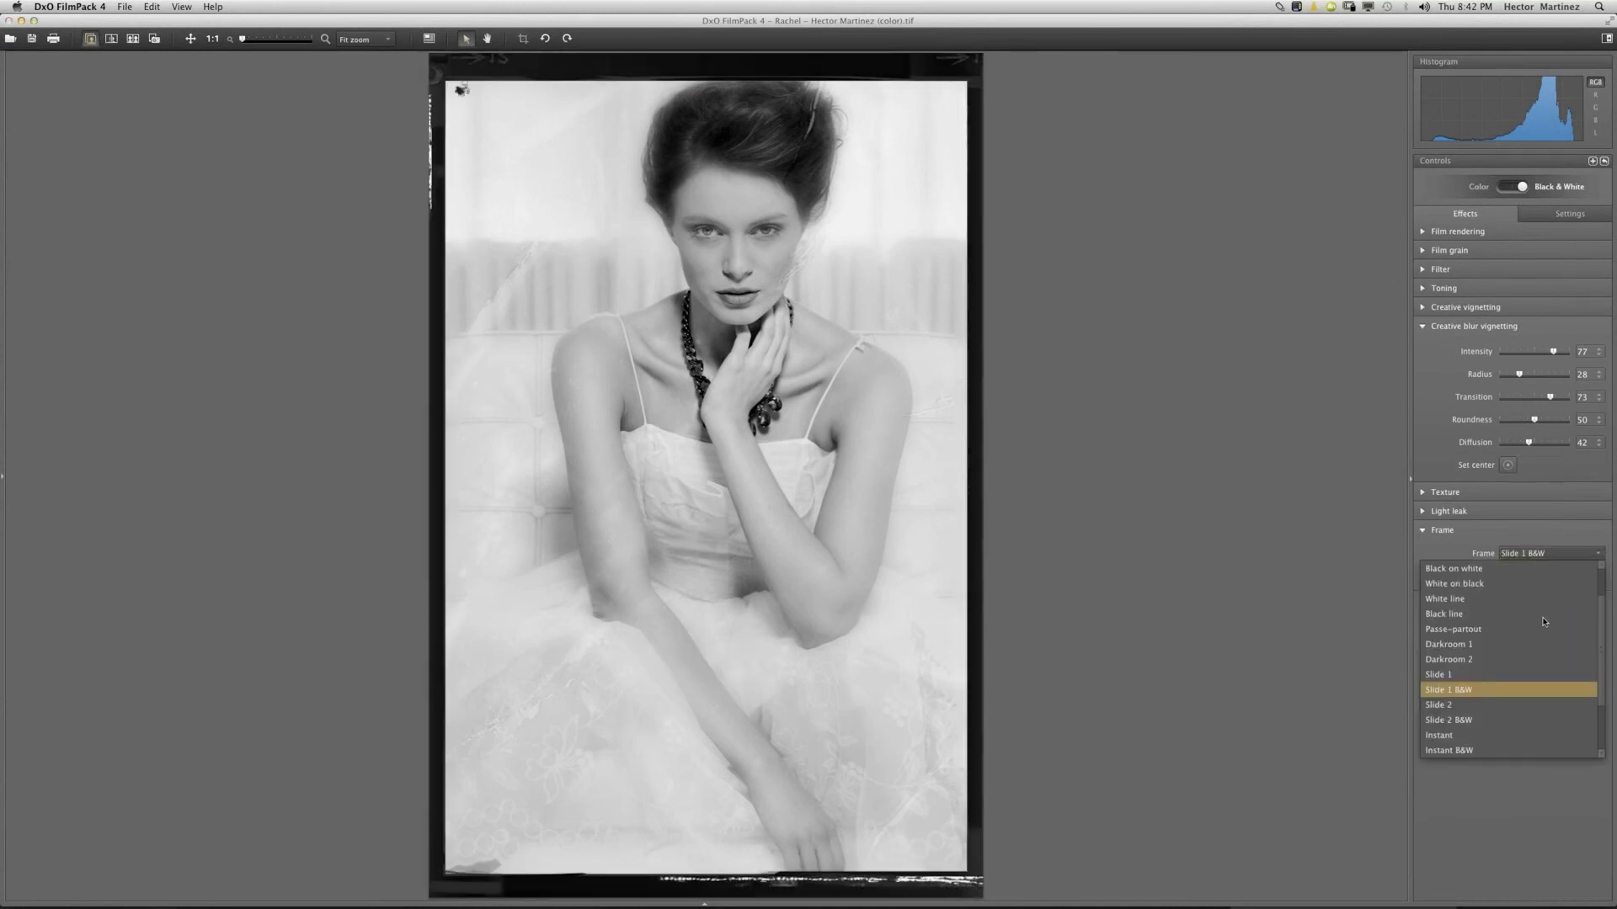
click(1509, 687)
Try the Passe-partout frame on the portrait and replace it with the Black on white frame.
click(1571, 550)
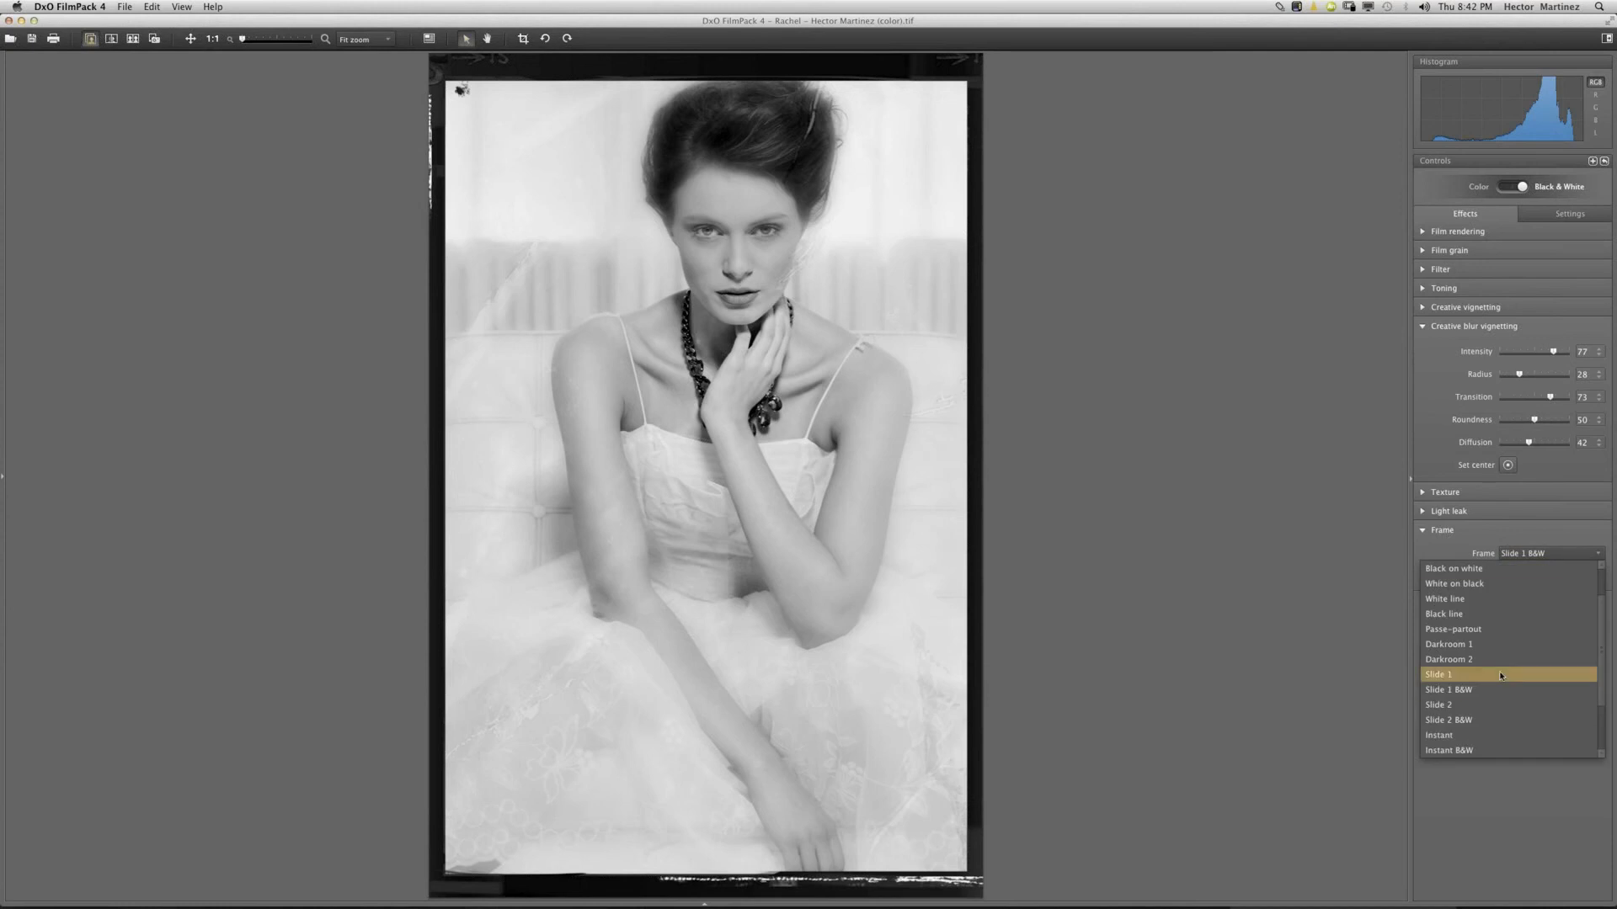
click(1503, 632)
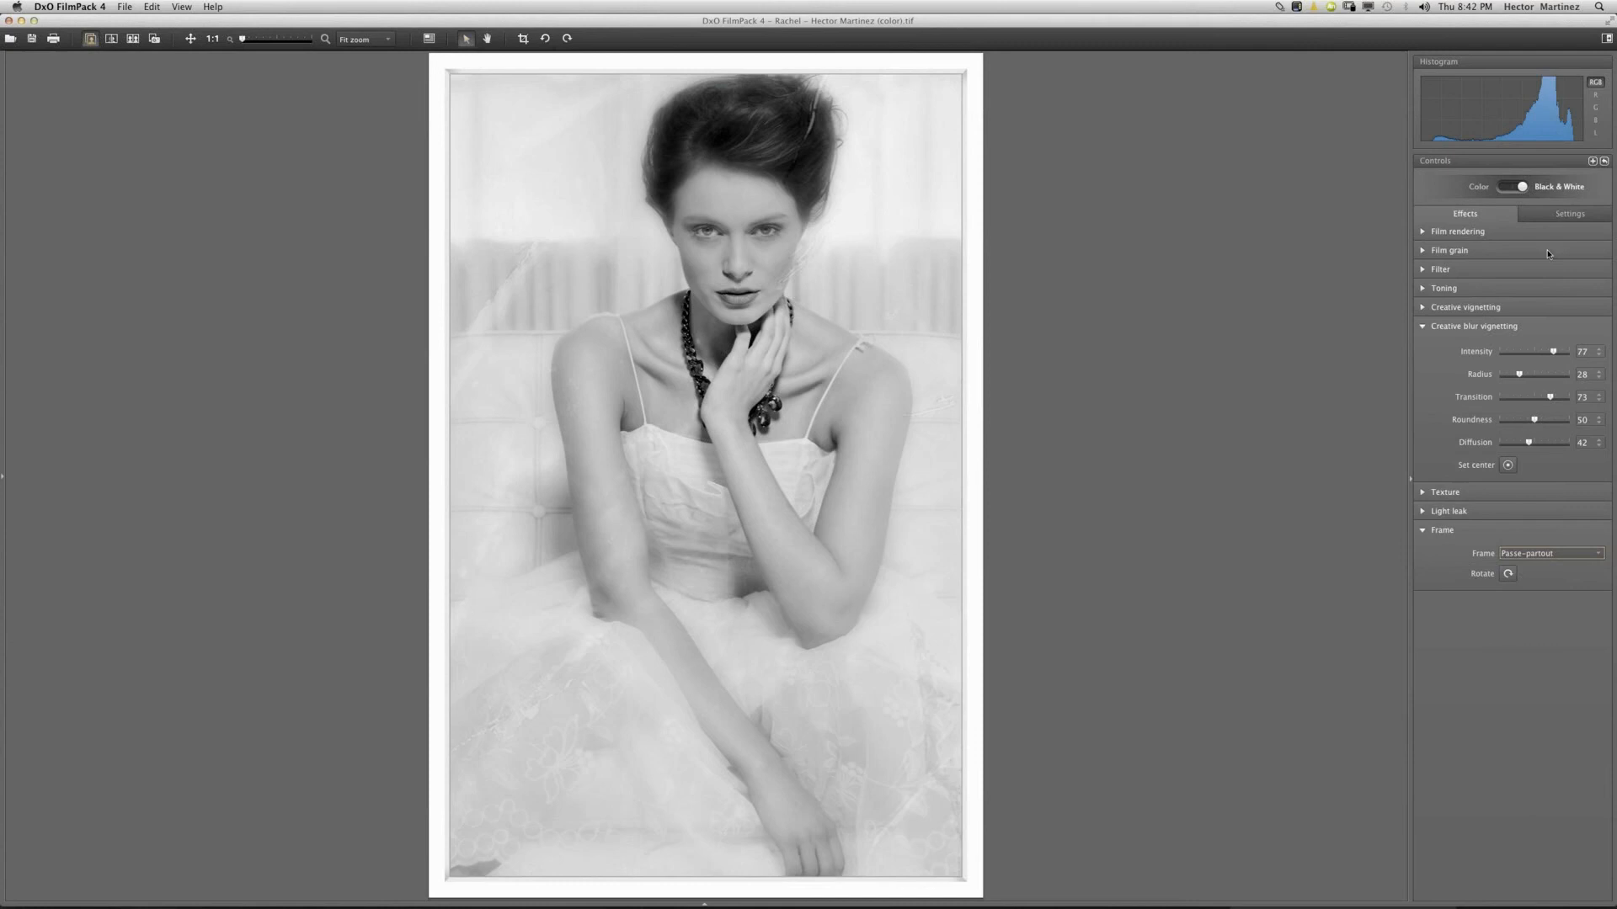
click(1556, 550)
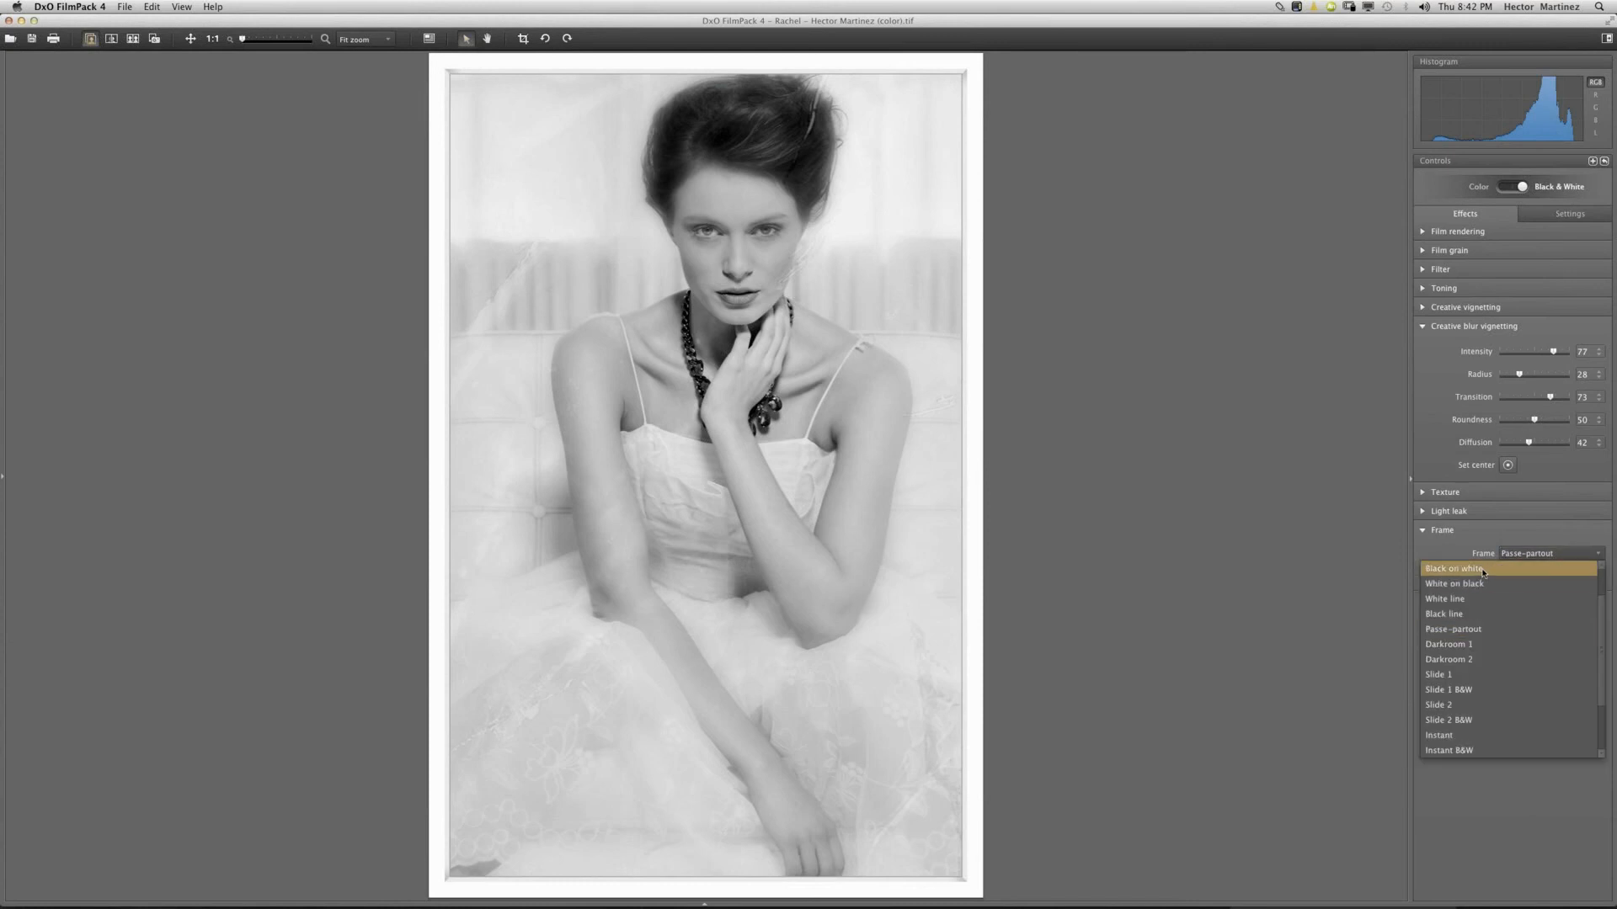
click(1484, 571)
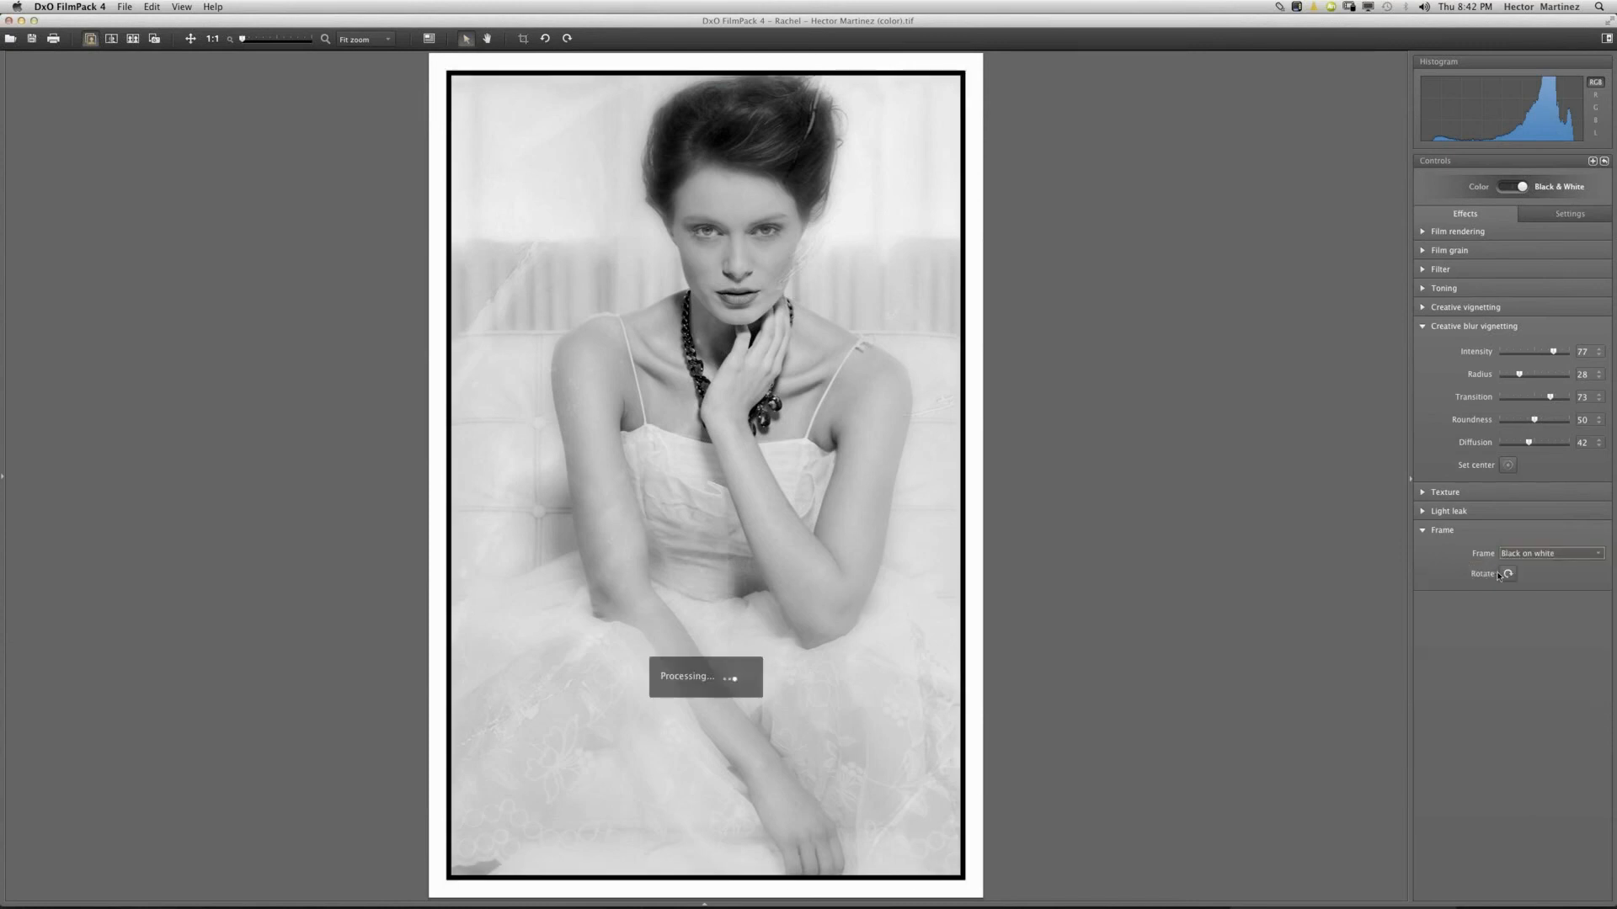
Remove the Black on white frame by choosing No frame for the portrait, and collapse the Frame section.
click(1586, 556)
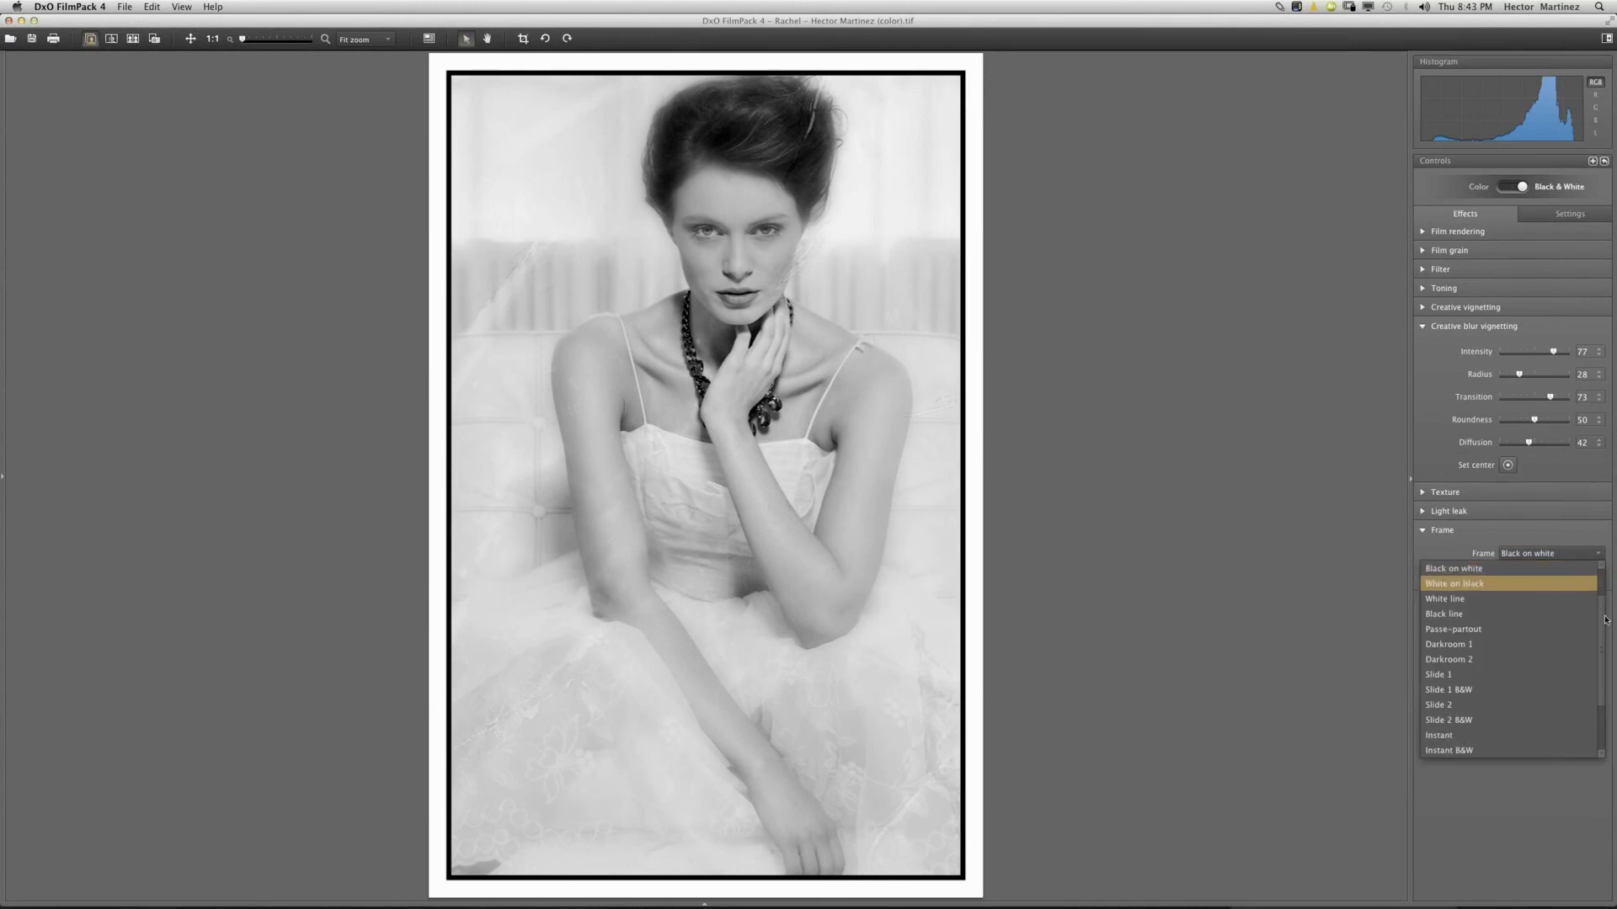
scroll(1507, 629, up, 1)
click(1482, 570)
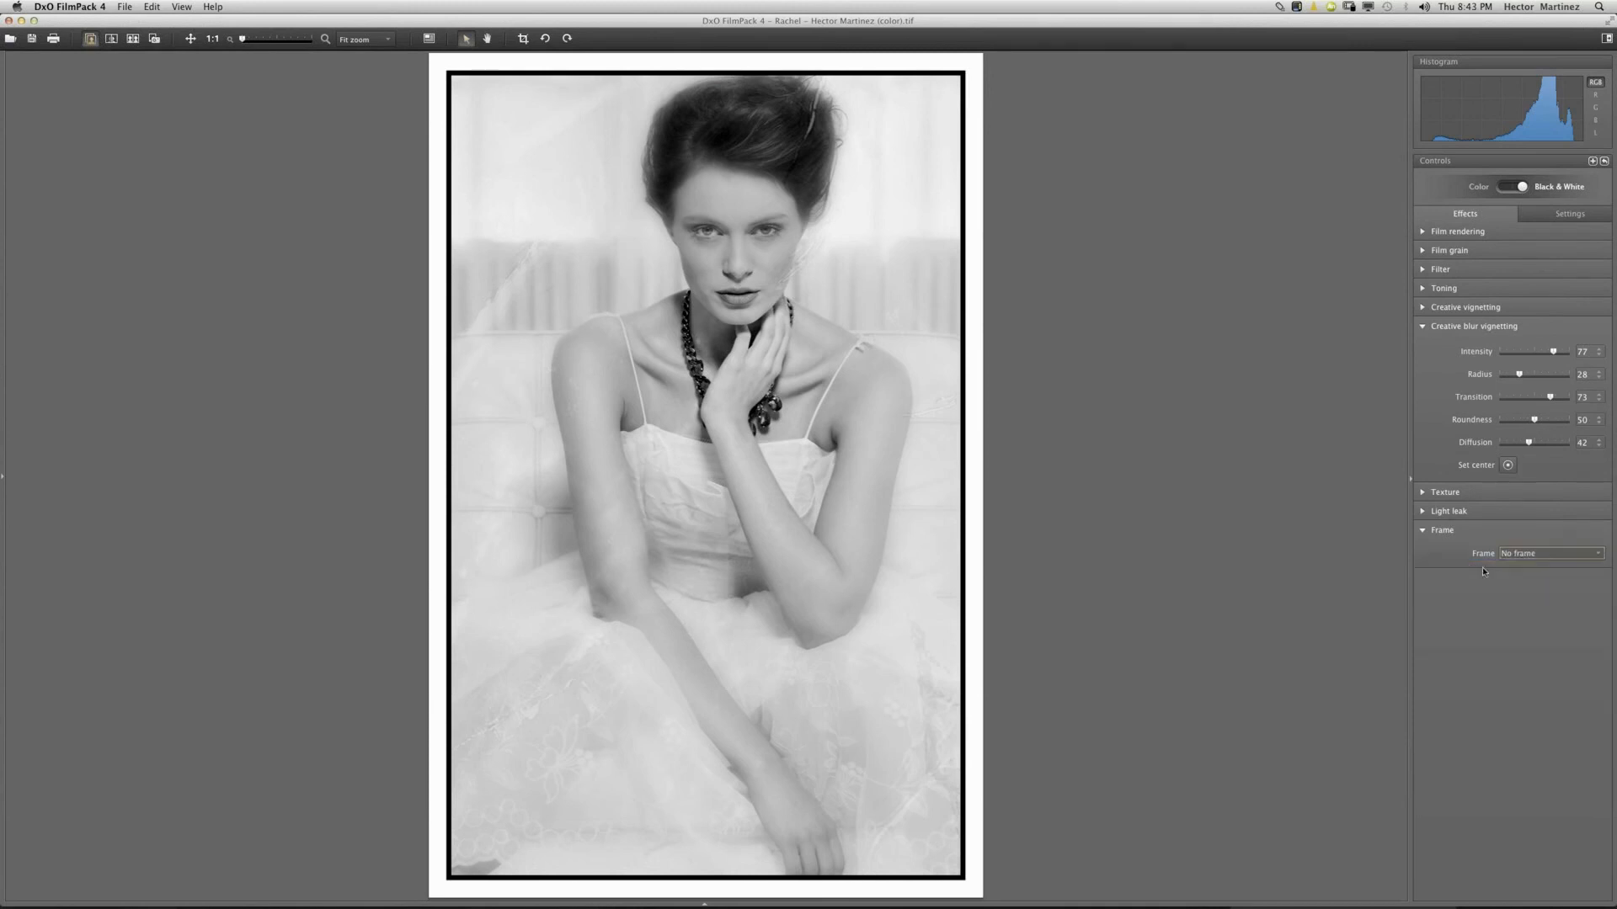
click(1421, 531)
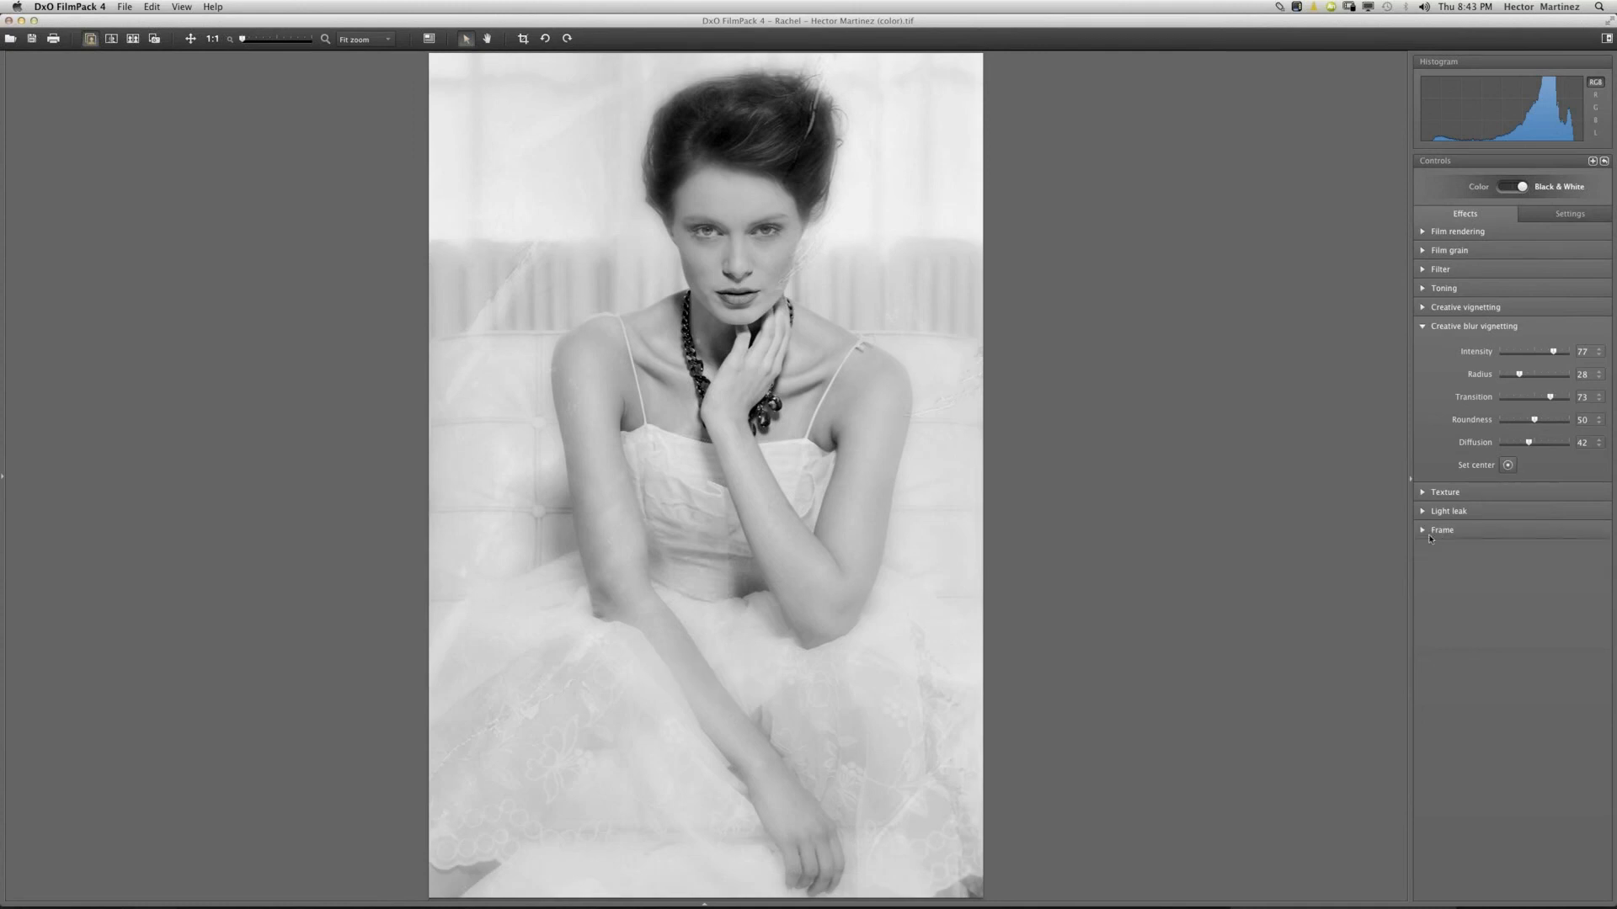
Set the channel mixer to Red -71, Yellow -32, Green 24, Cyan -48, Blue 41 and Magenta -55, and raise the contrast to 10.
click(1563, 219)
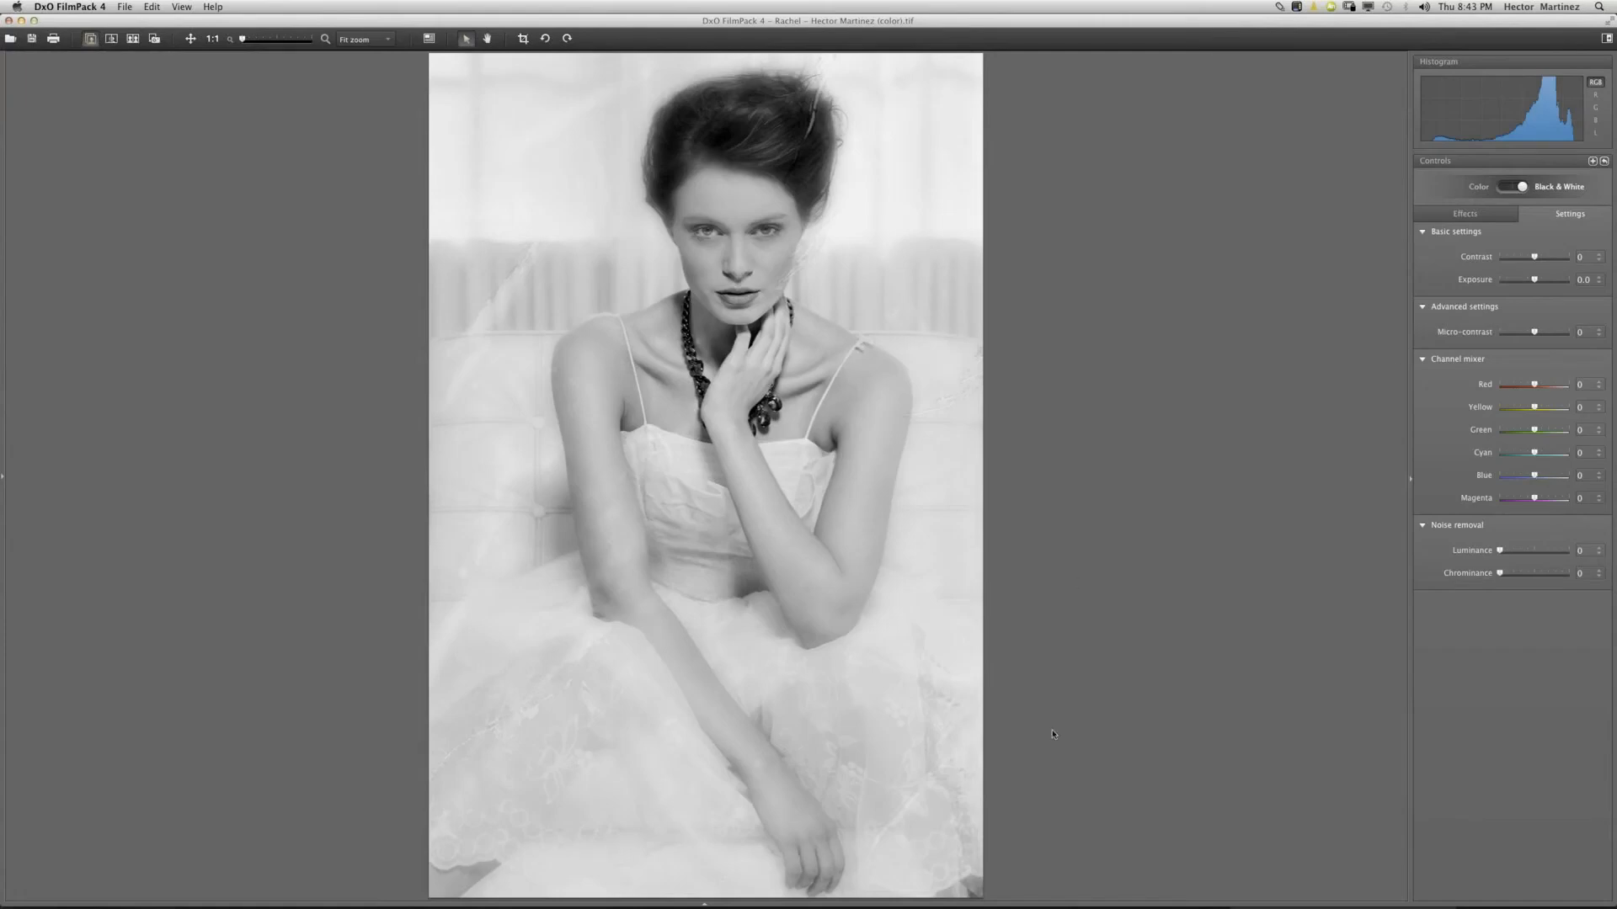
click(704, 902)
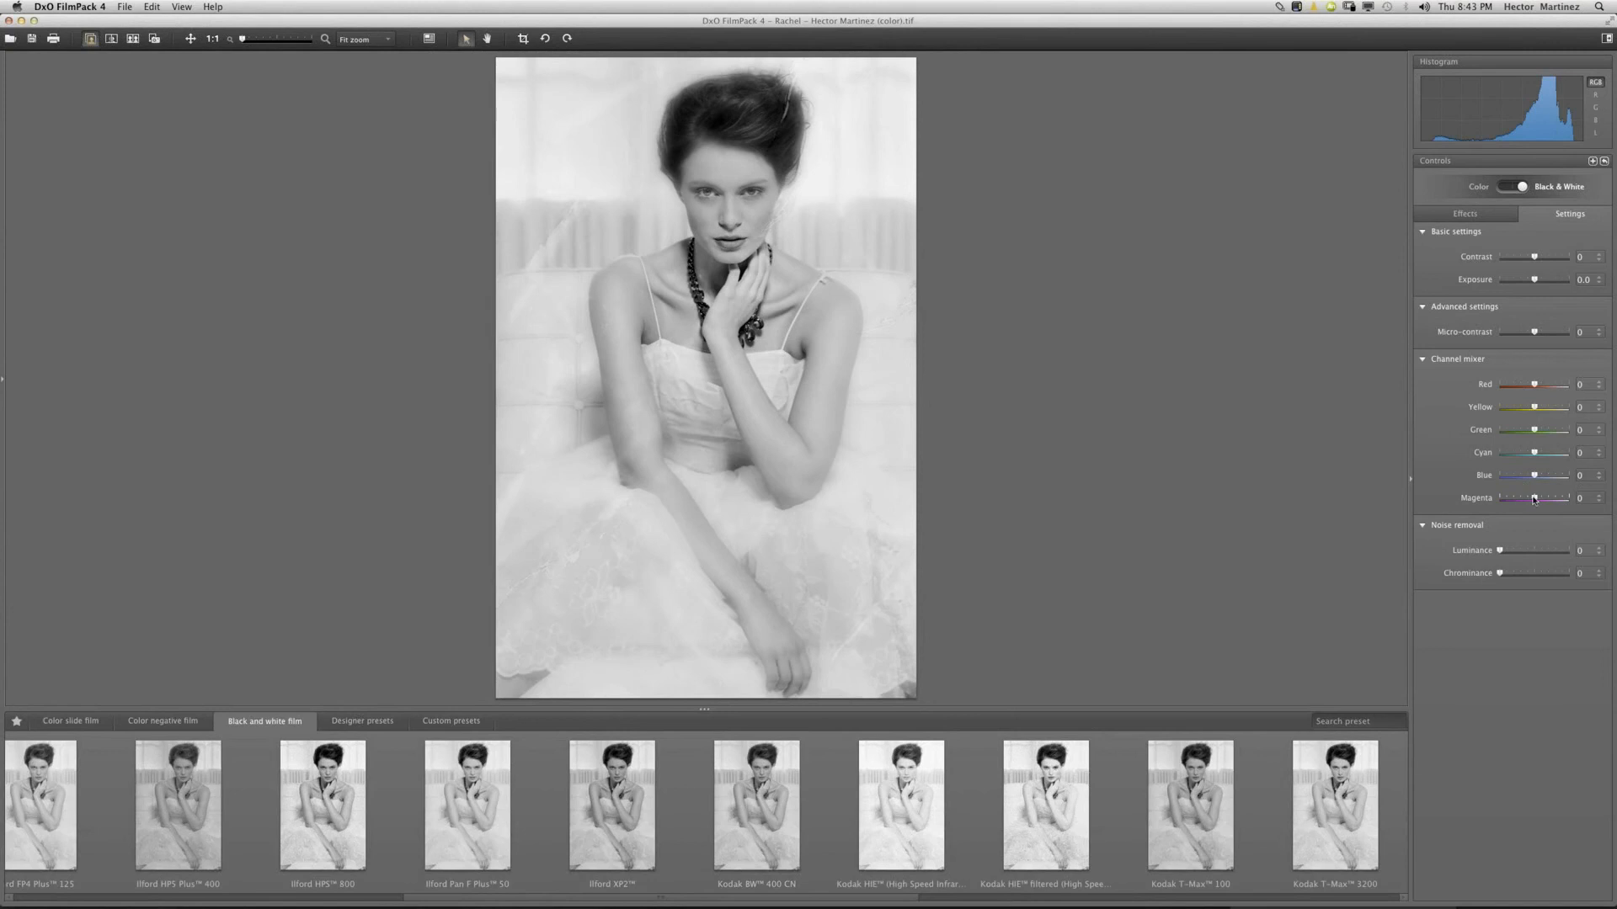
drag(1535, 501, 1507, 388)
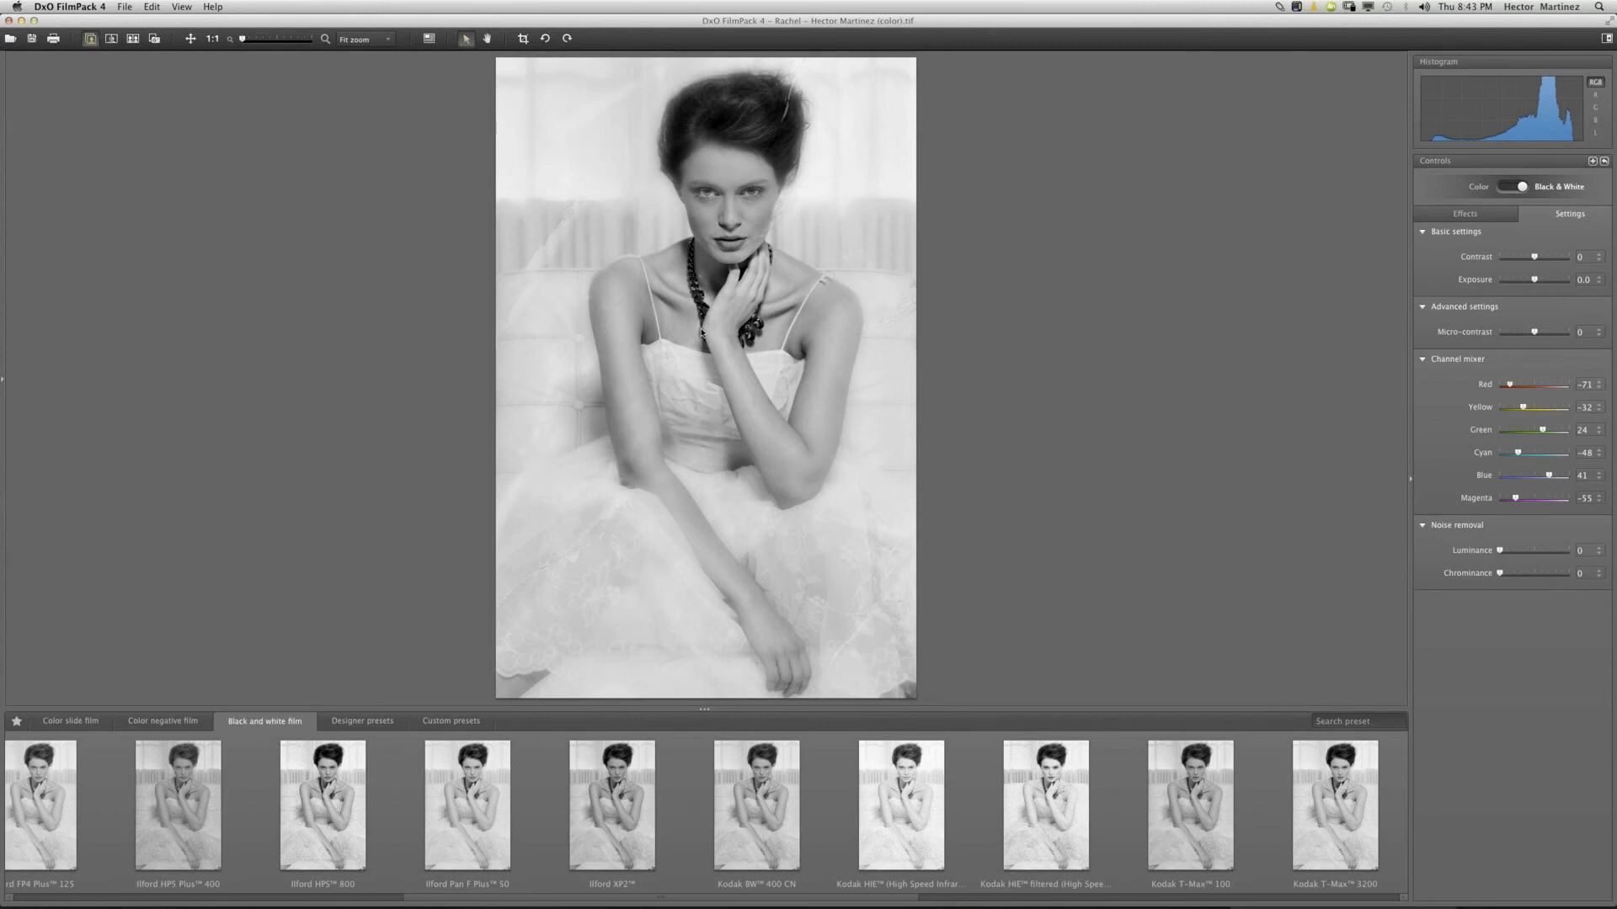
click(1599, 254)
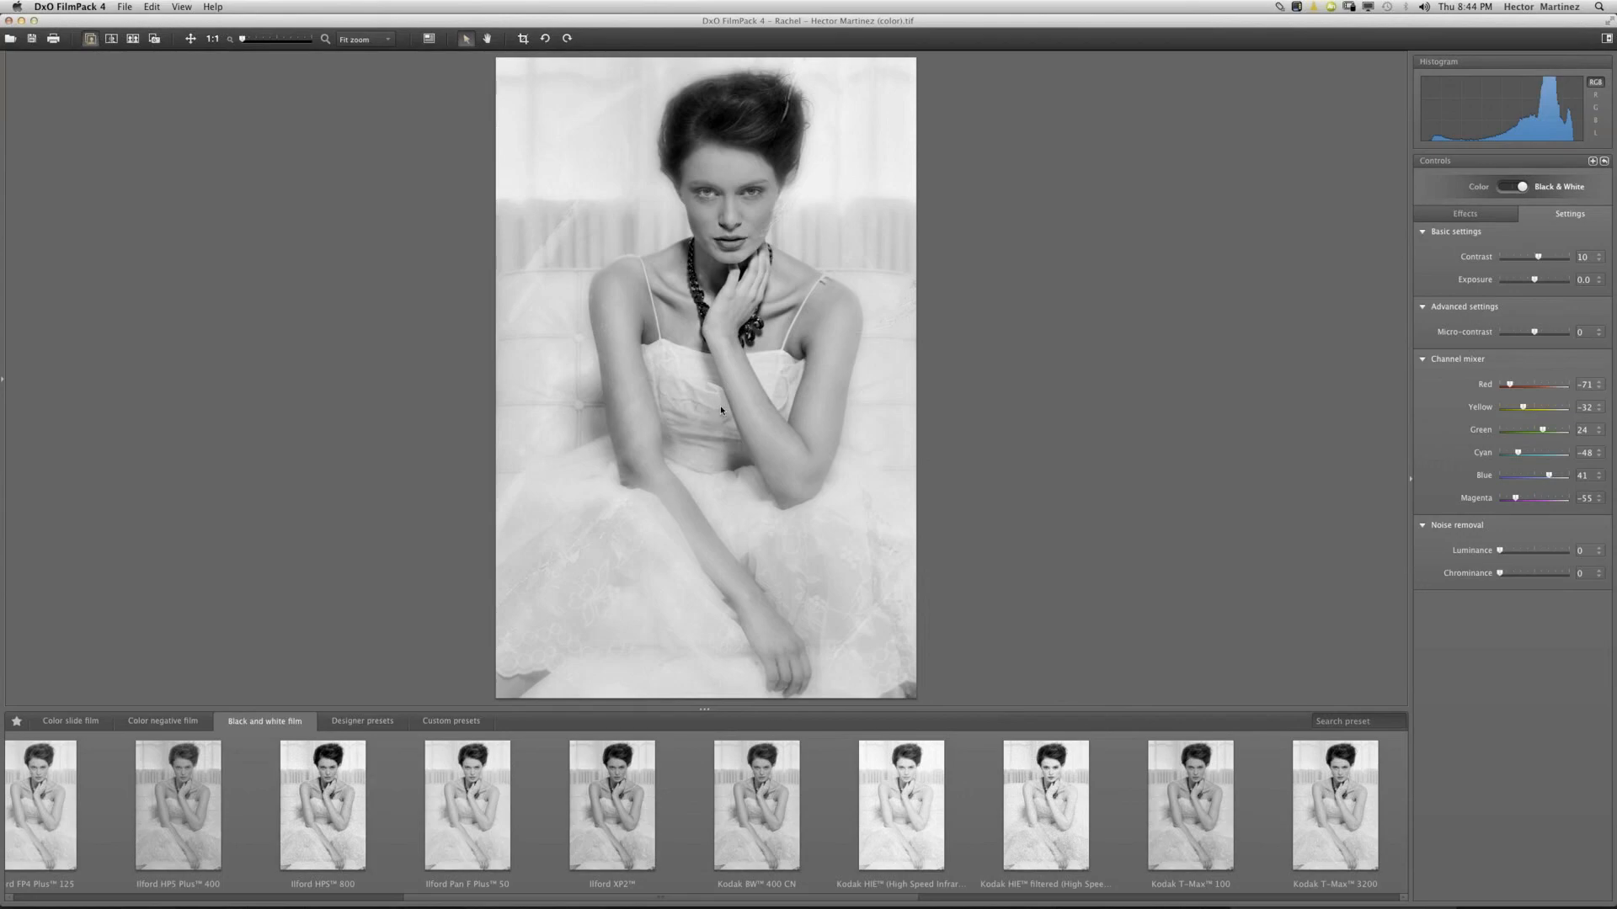
click(720, 404)
click(730, 412)
click(729, 427)
Save the portrait's current look as a custom preset named blk&wht 1.
click(449, 723)
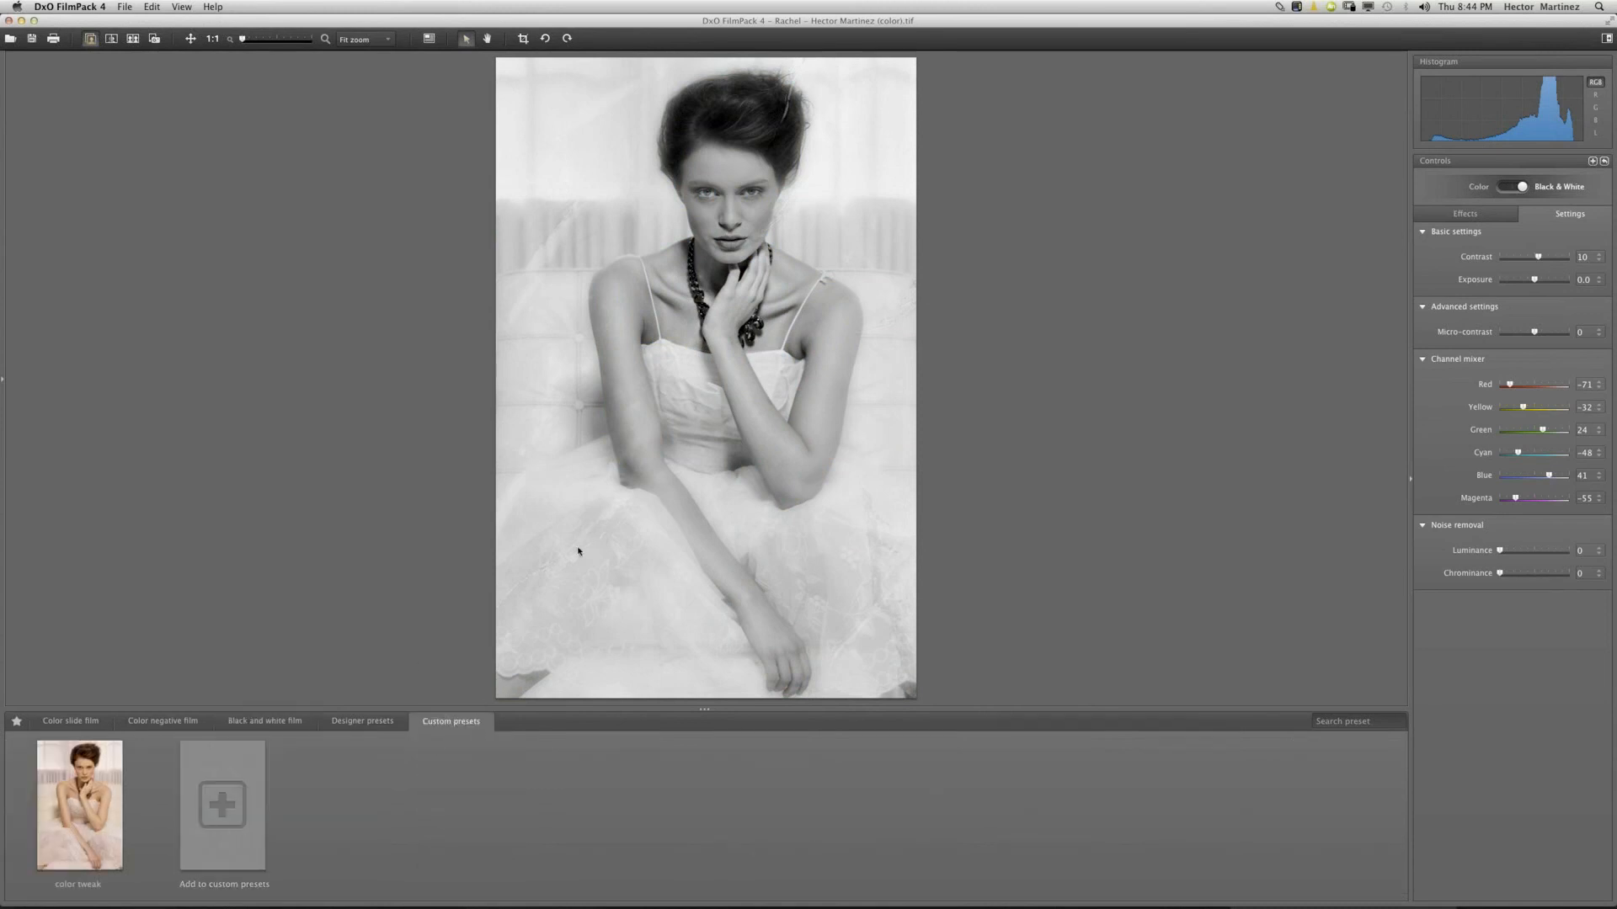
click(221, 810)
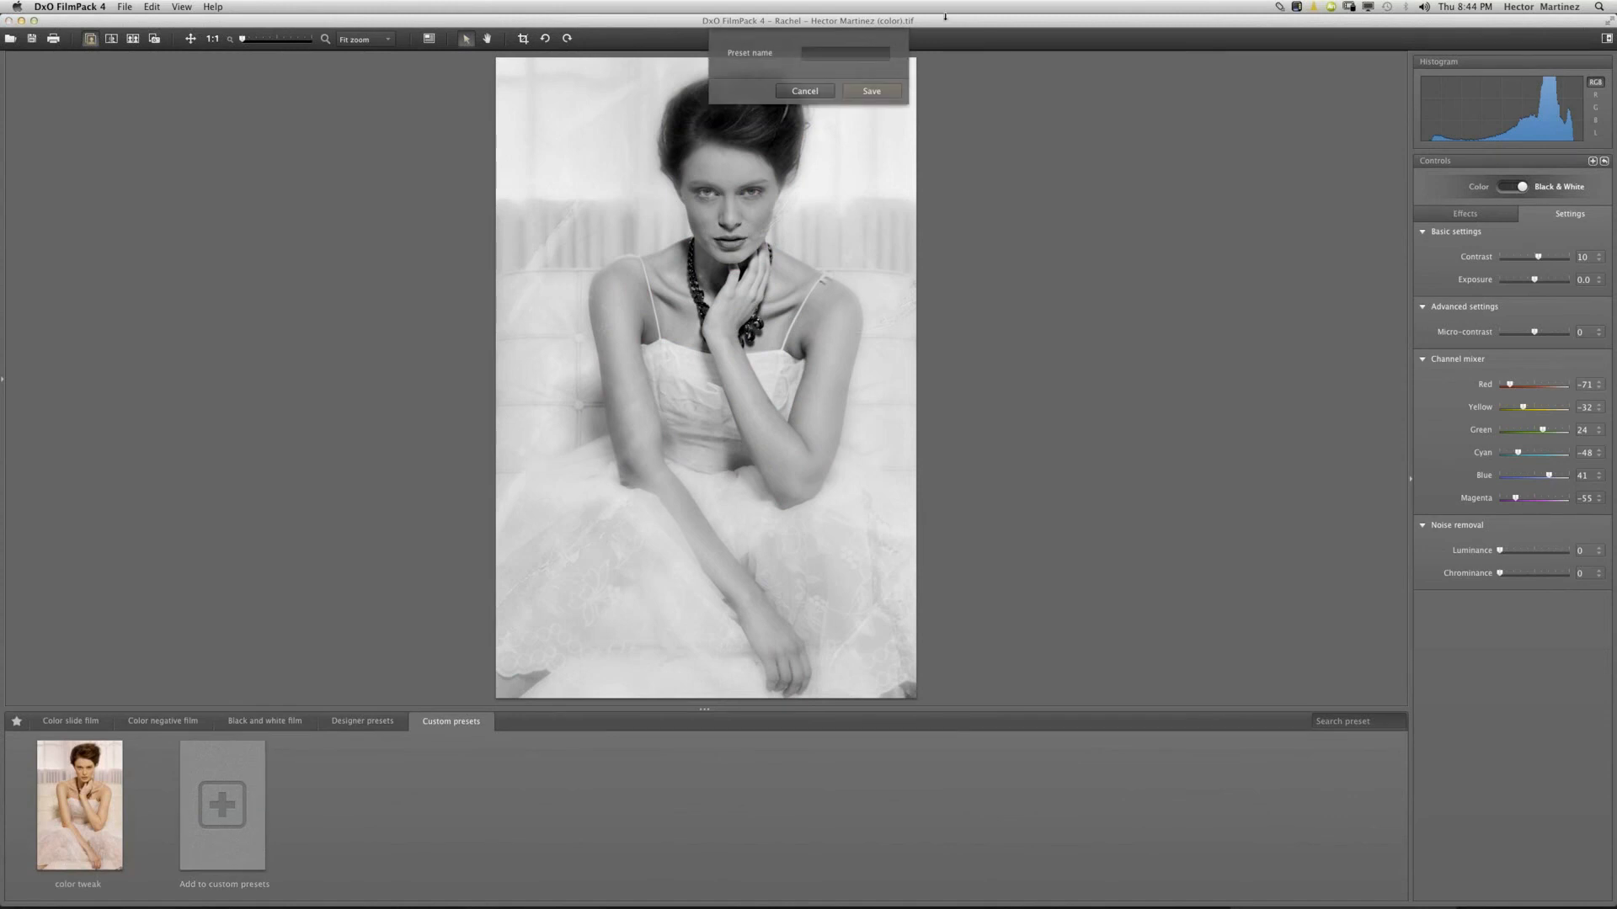
text(bl)
text(k&wht 1)
key(Return)
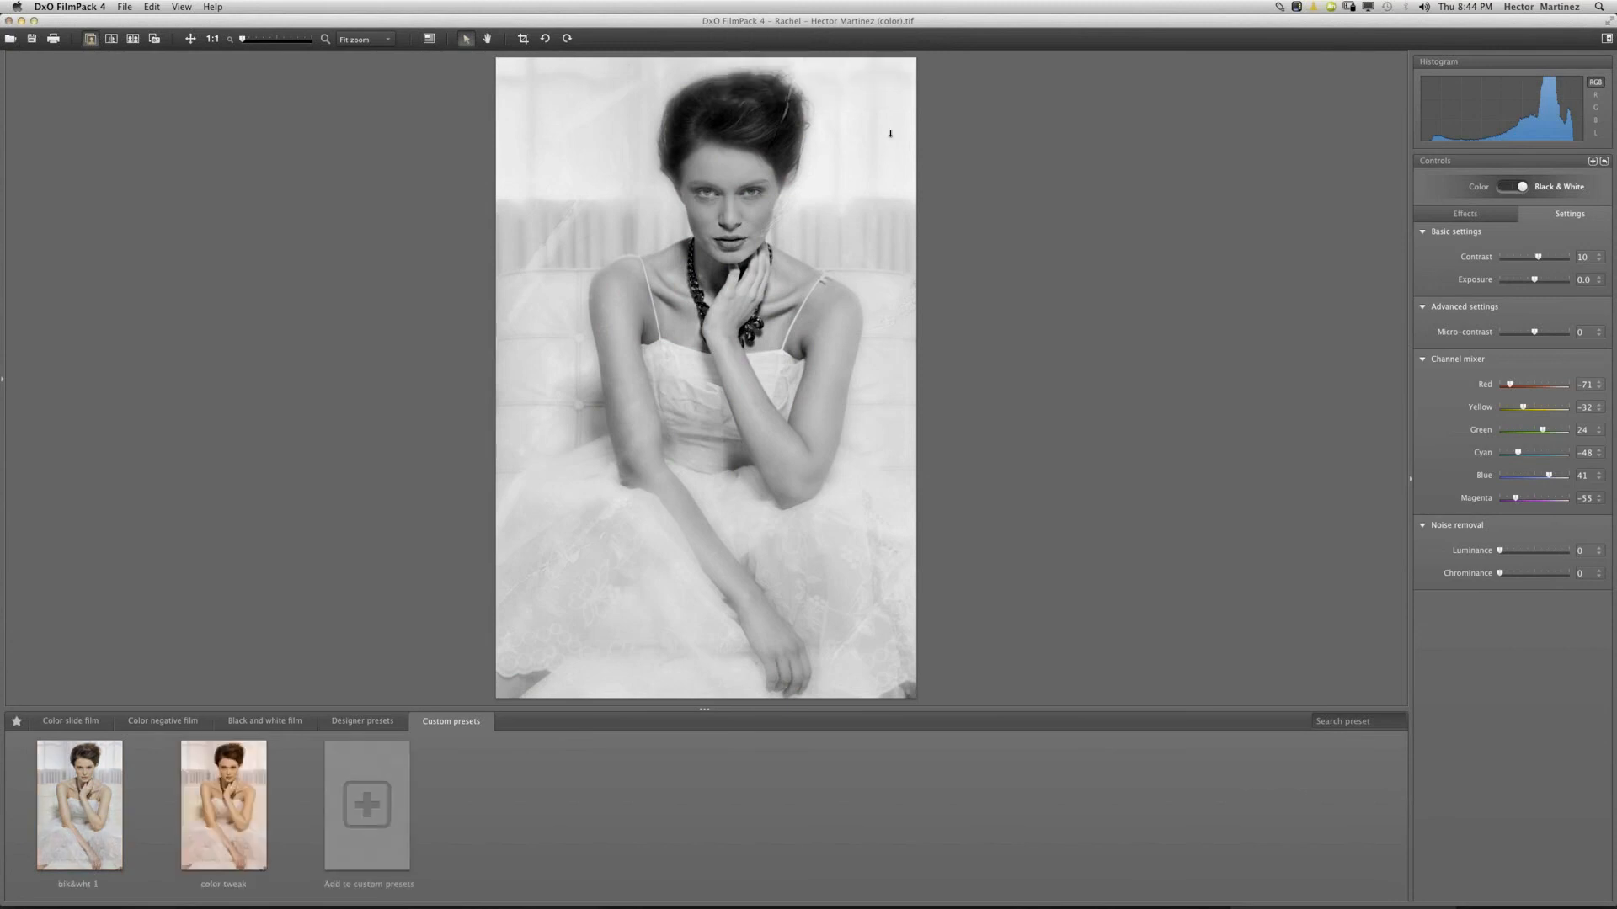
Mark the blk&wht 1 custom preset as a favorite and check it among the favorite presets.
click(93, 844)
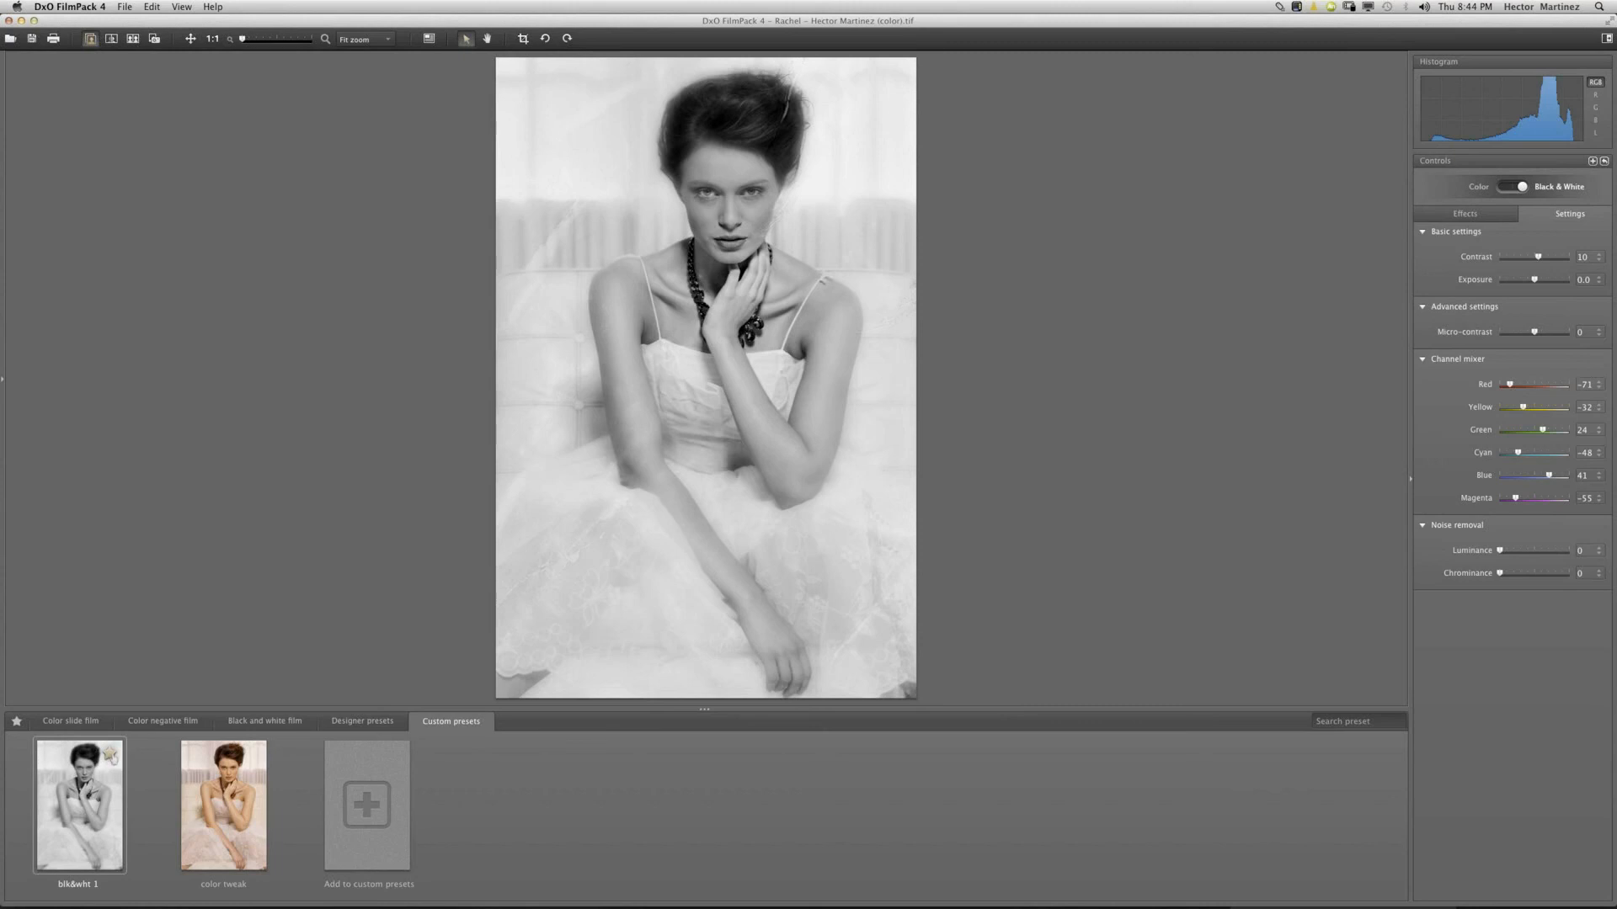
click(109, 754)
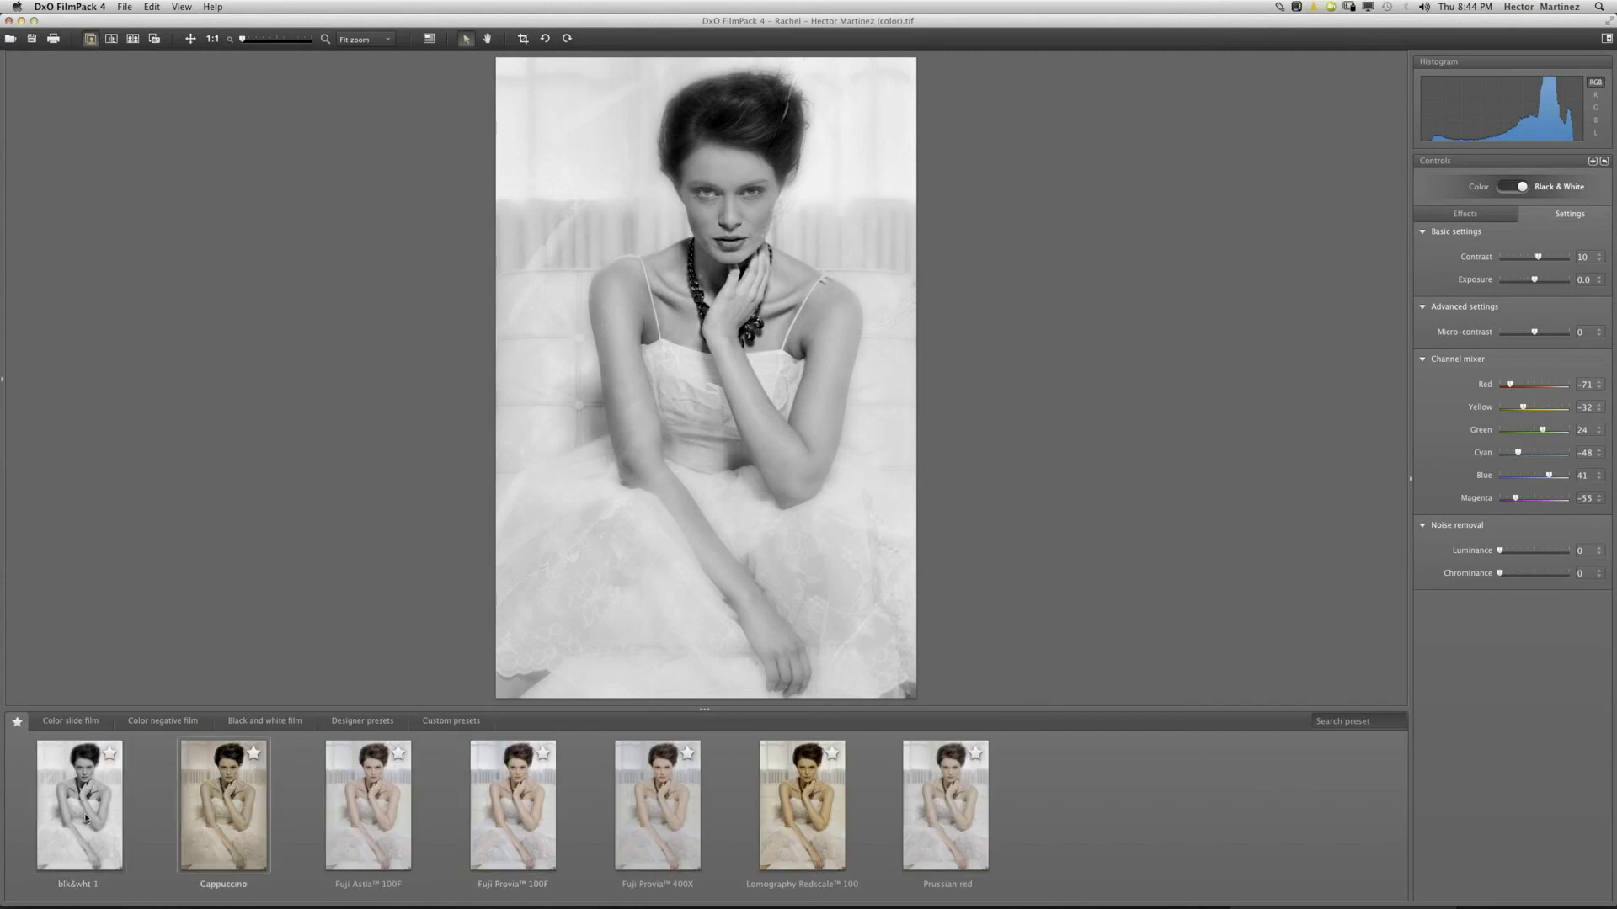
click(78, 836)
click(438, 722)
Open Indian beauty II.jpg without saving the portrait's changes, and apply the blk&wht 1 custom preset to it.
key(ctrl+Up)
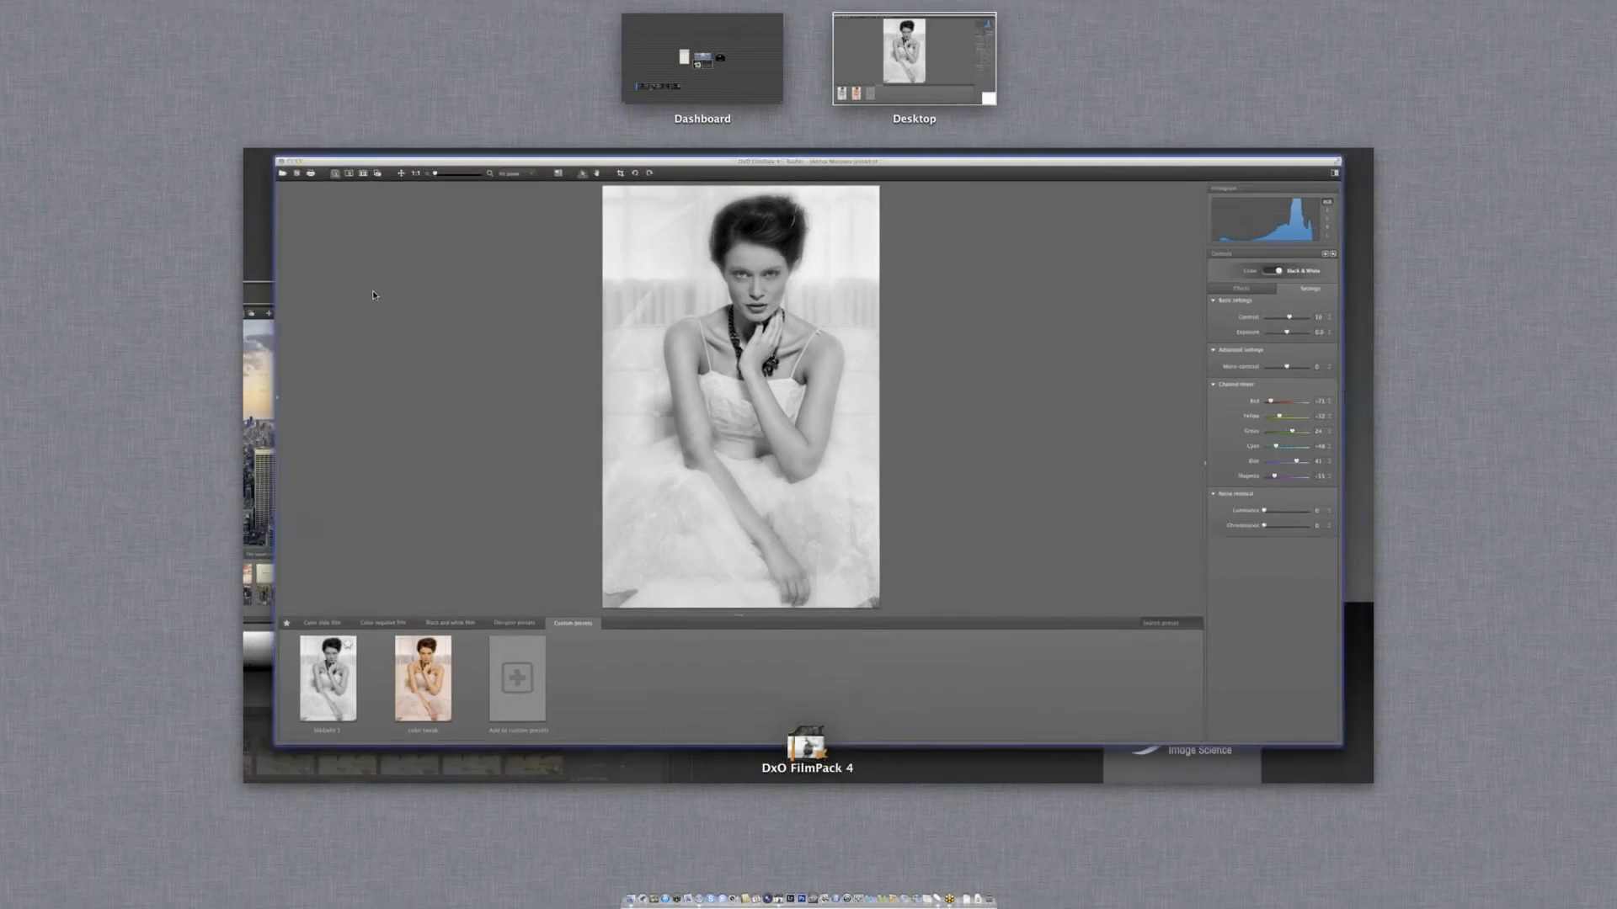
click(481, 306)
click(10, 39)
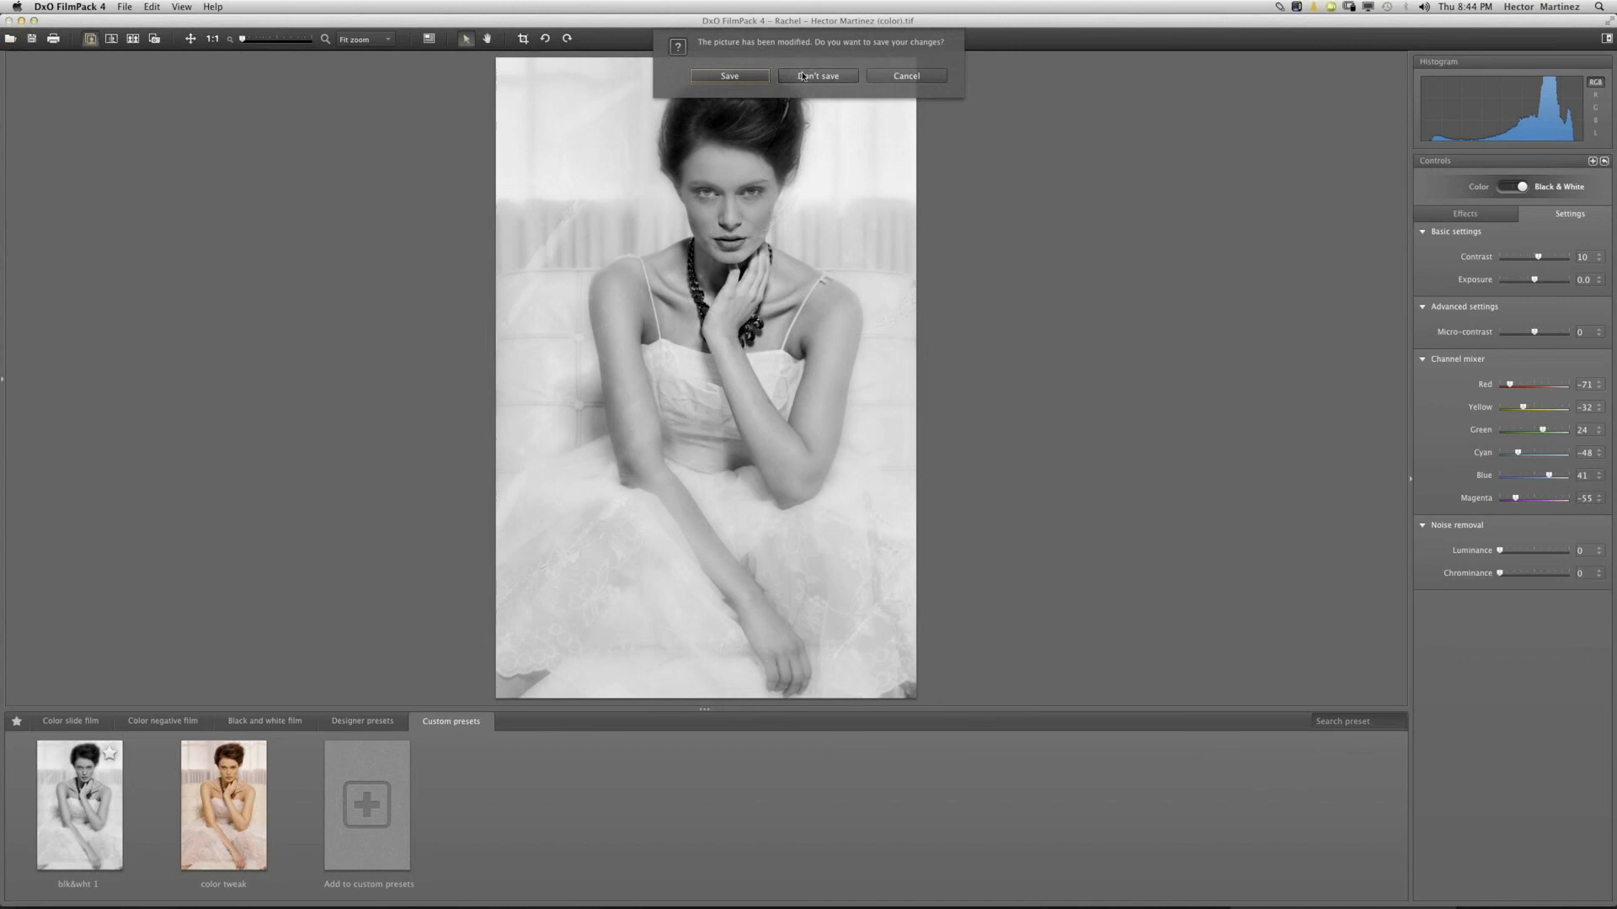
click(803, 76)
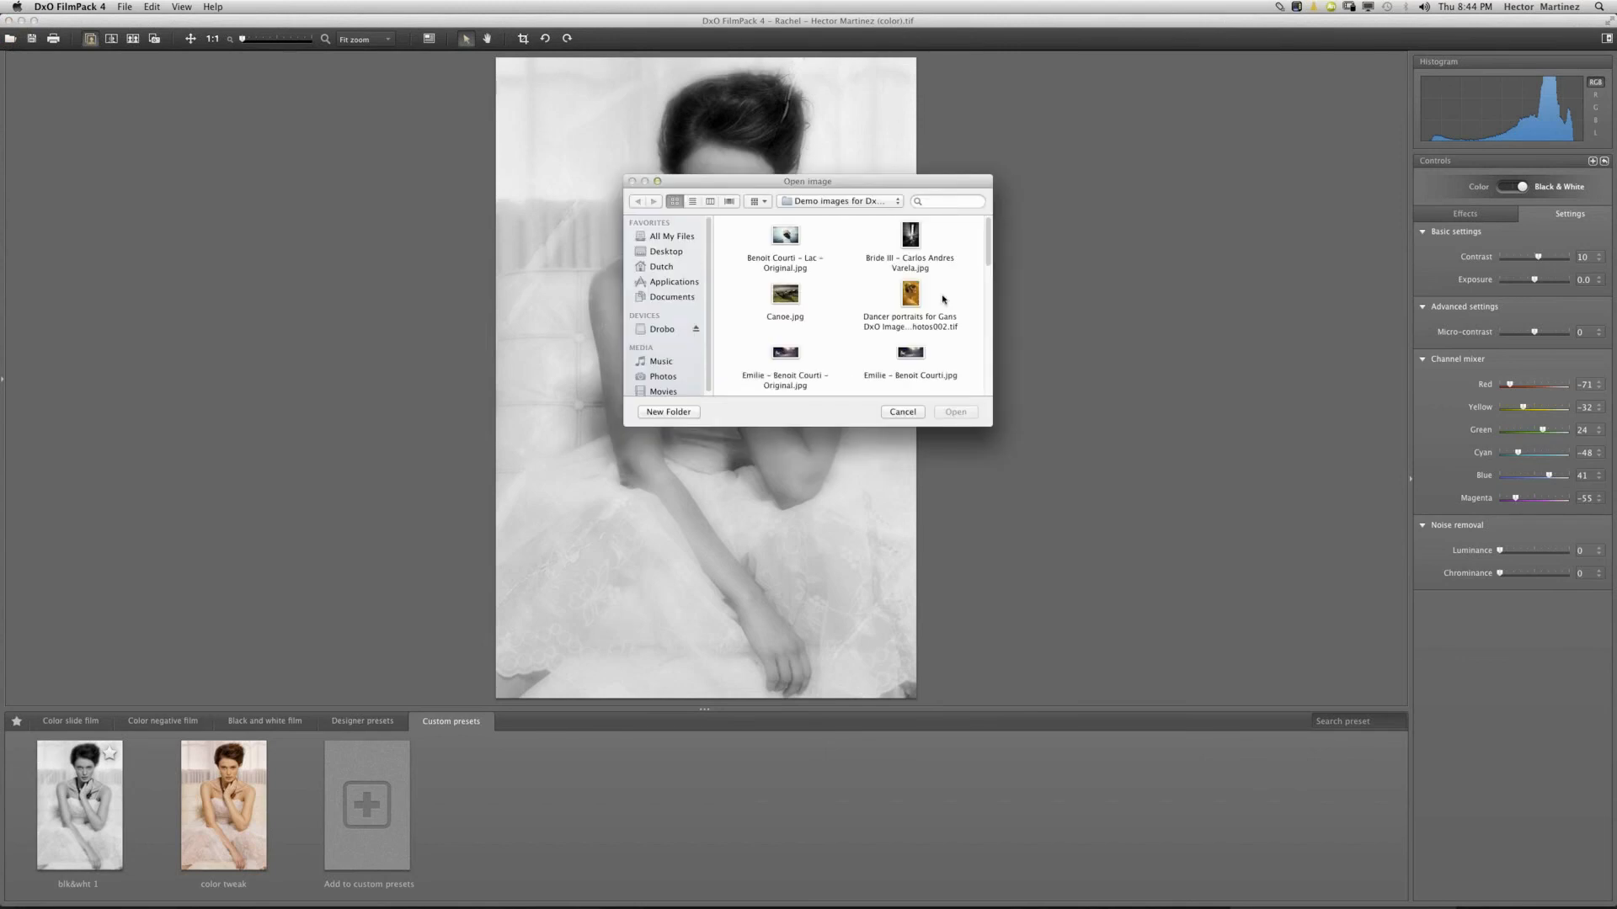
drag(991, 254, 988, 271)
click(789, 276)
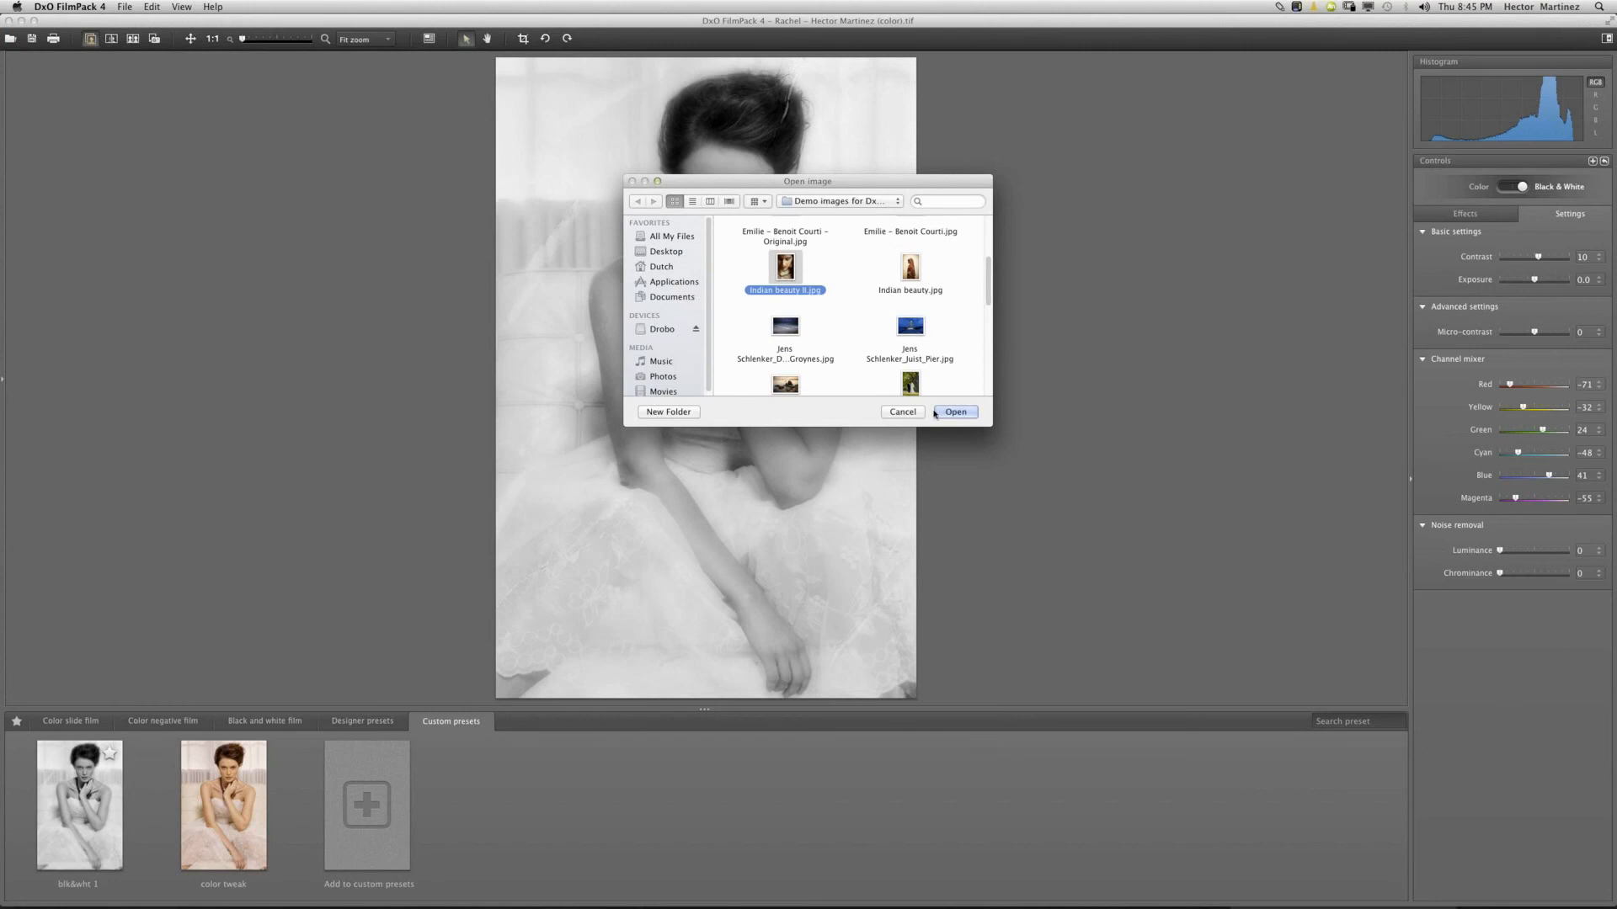
key(Return)
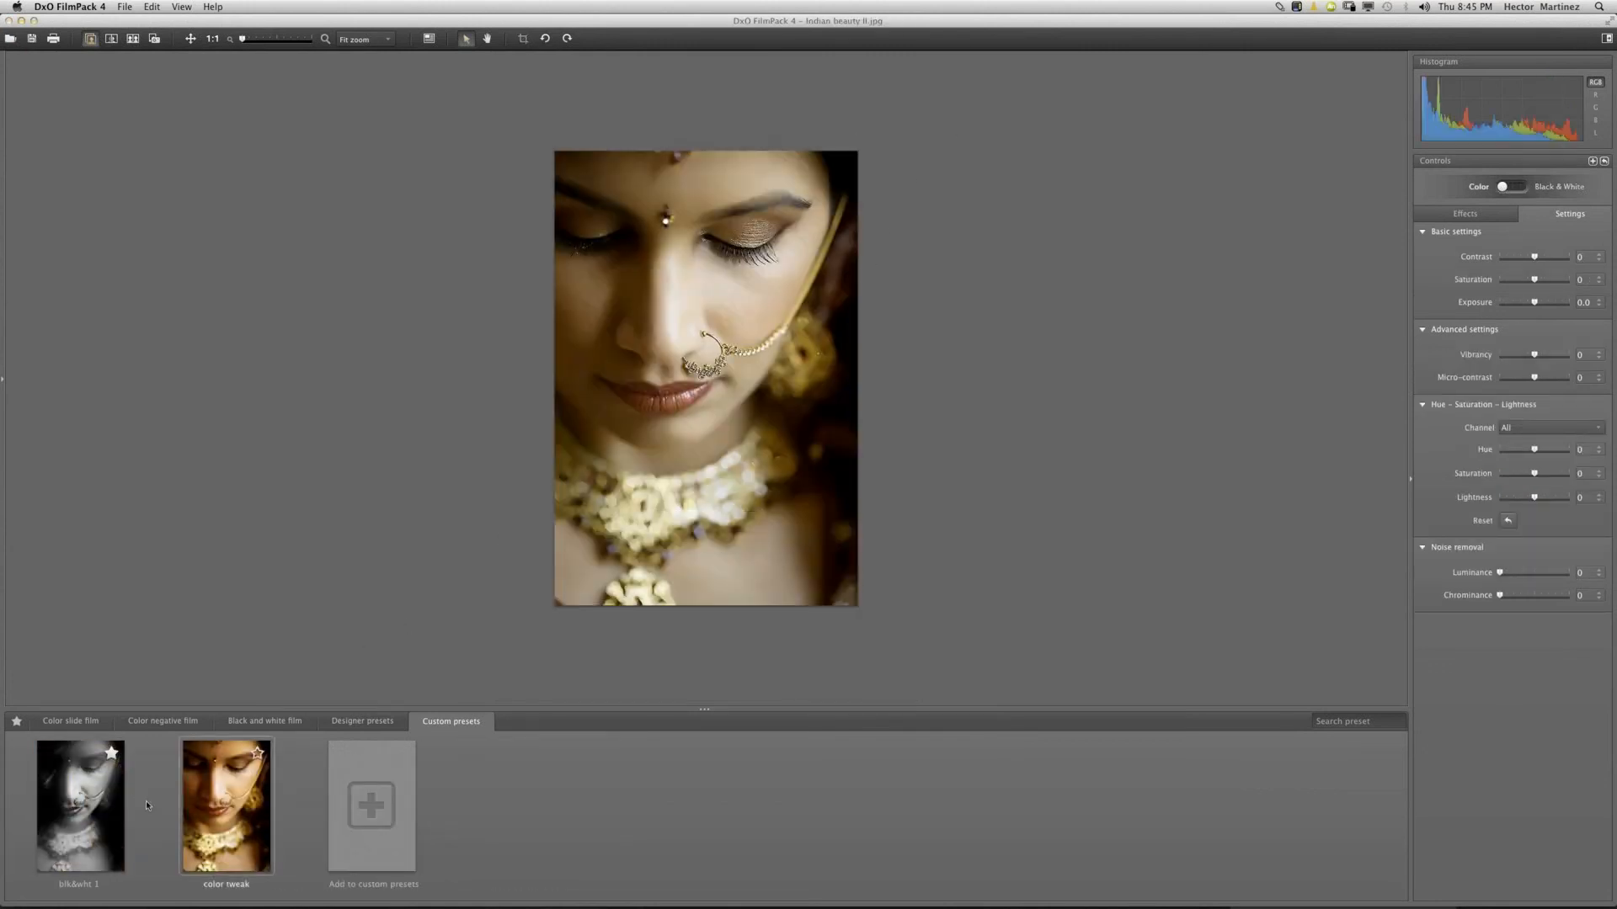
click(104, 814)
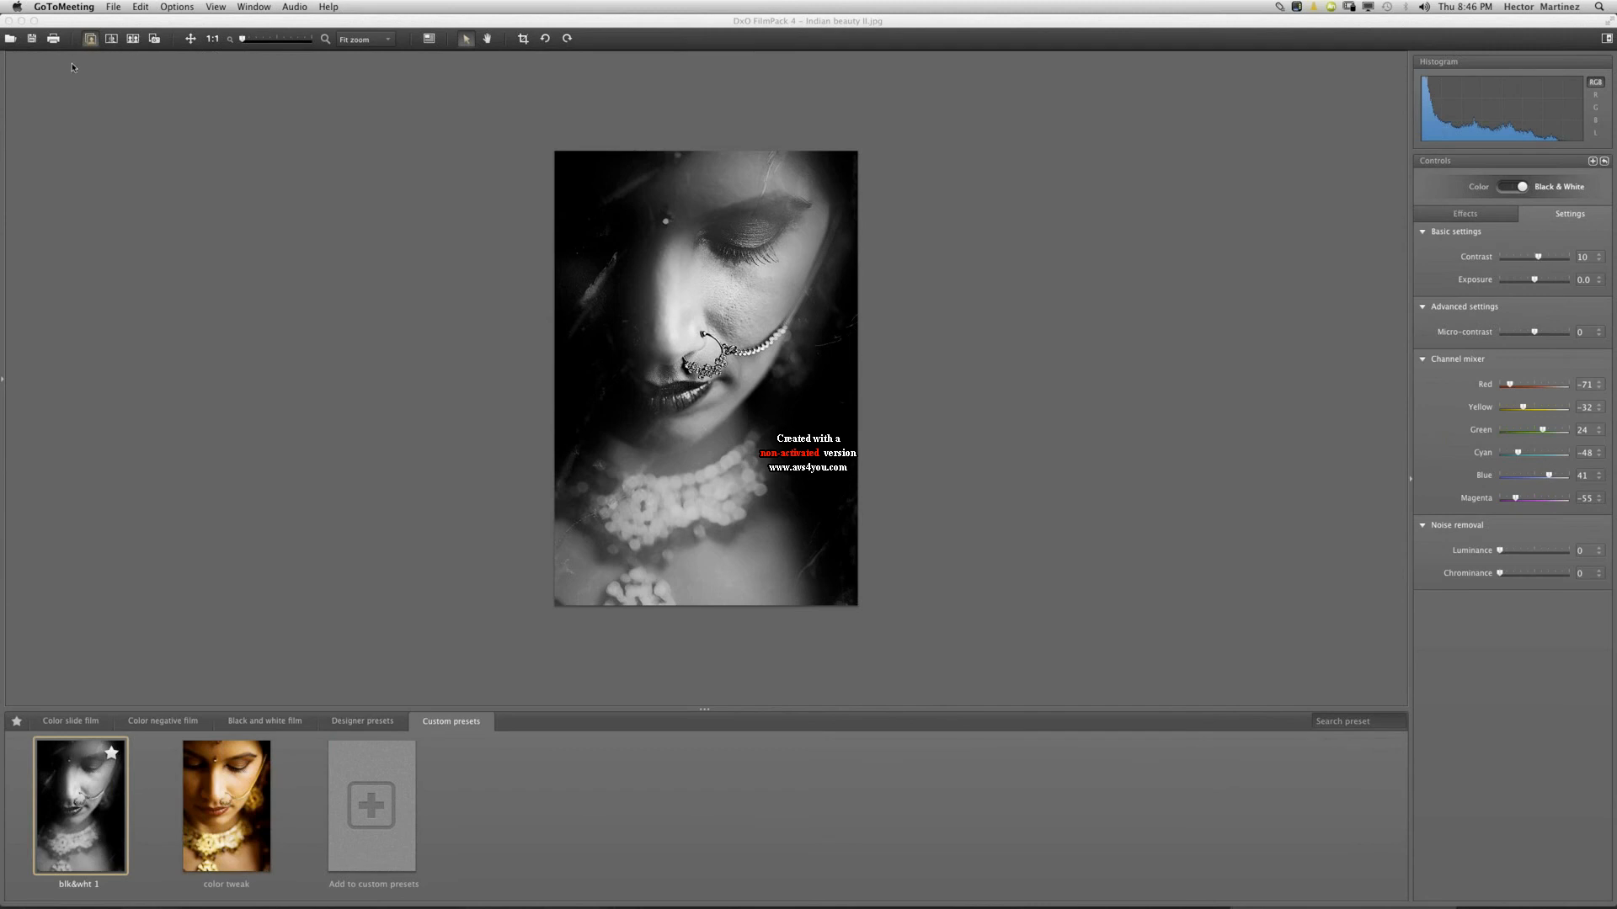
Start a batch process with the blk&wht 1 custom preset and 16-bit TIFF as the output format.
click(117, 12)
click(115, 12)
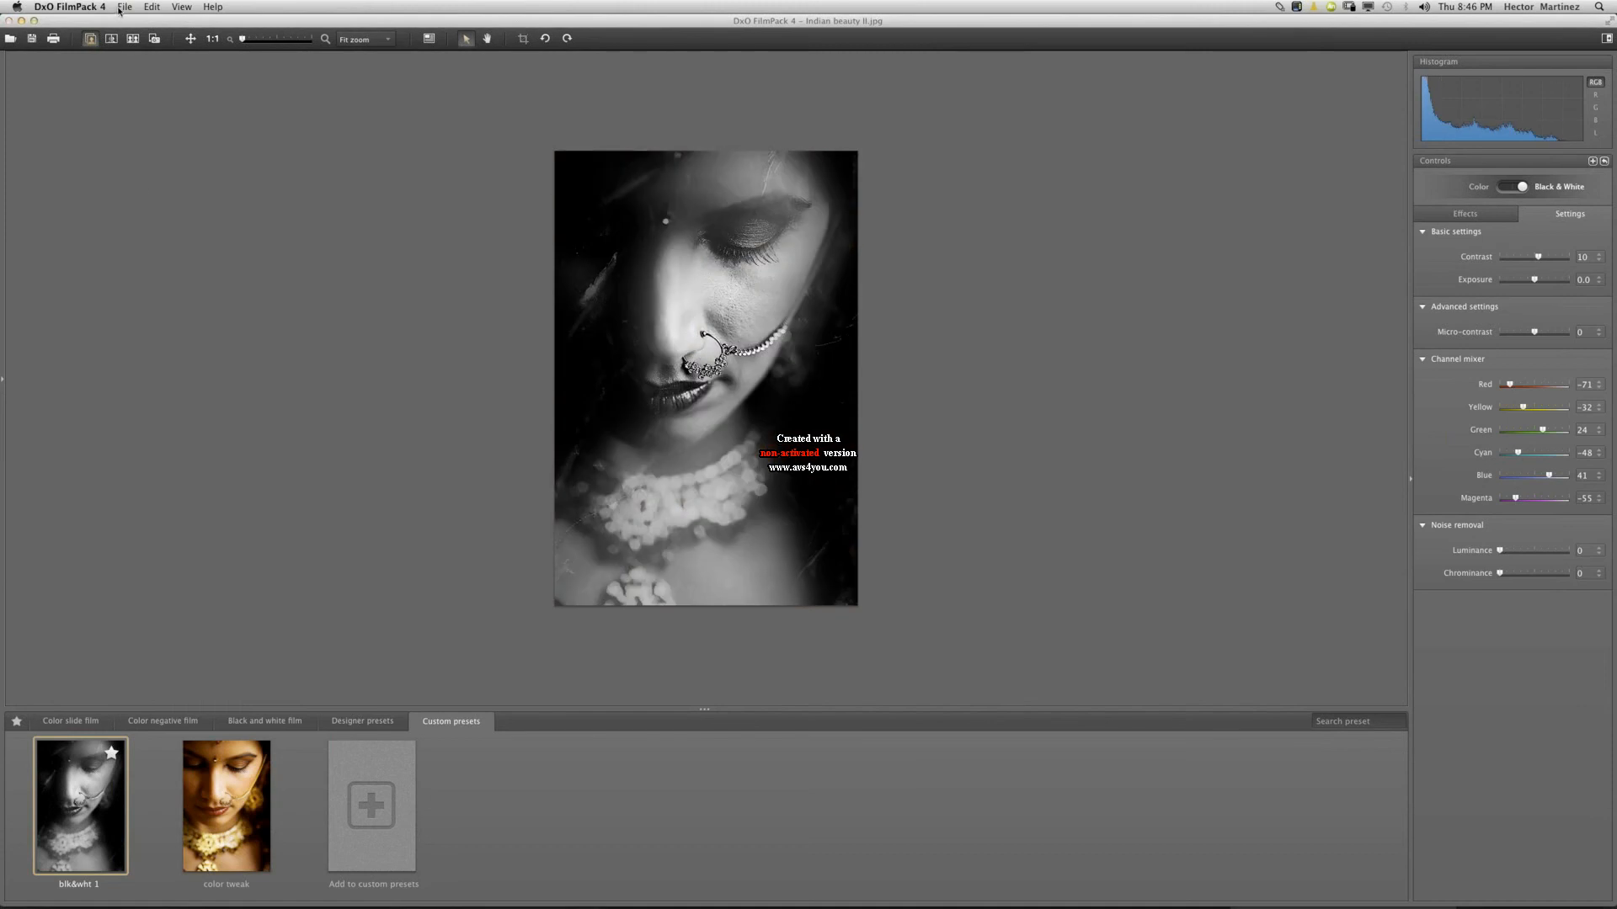
click(123, 9)
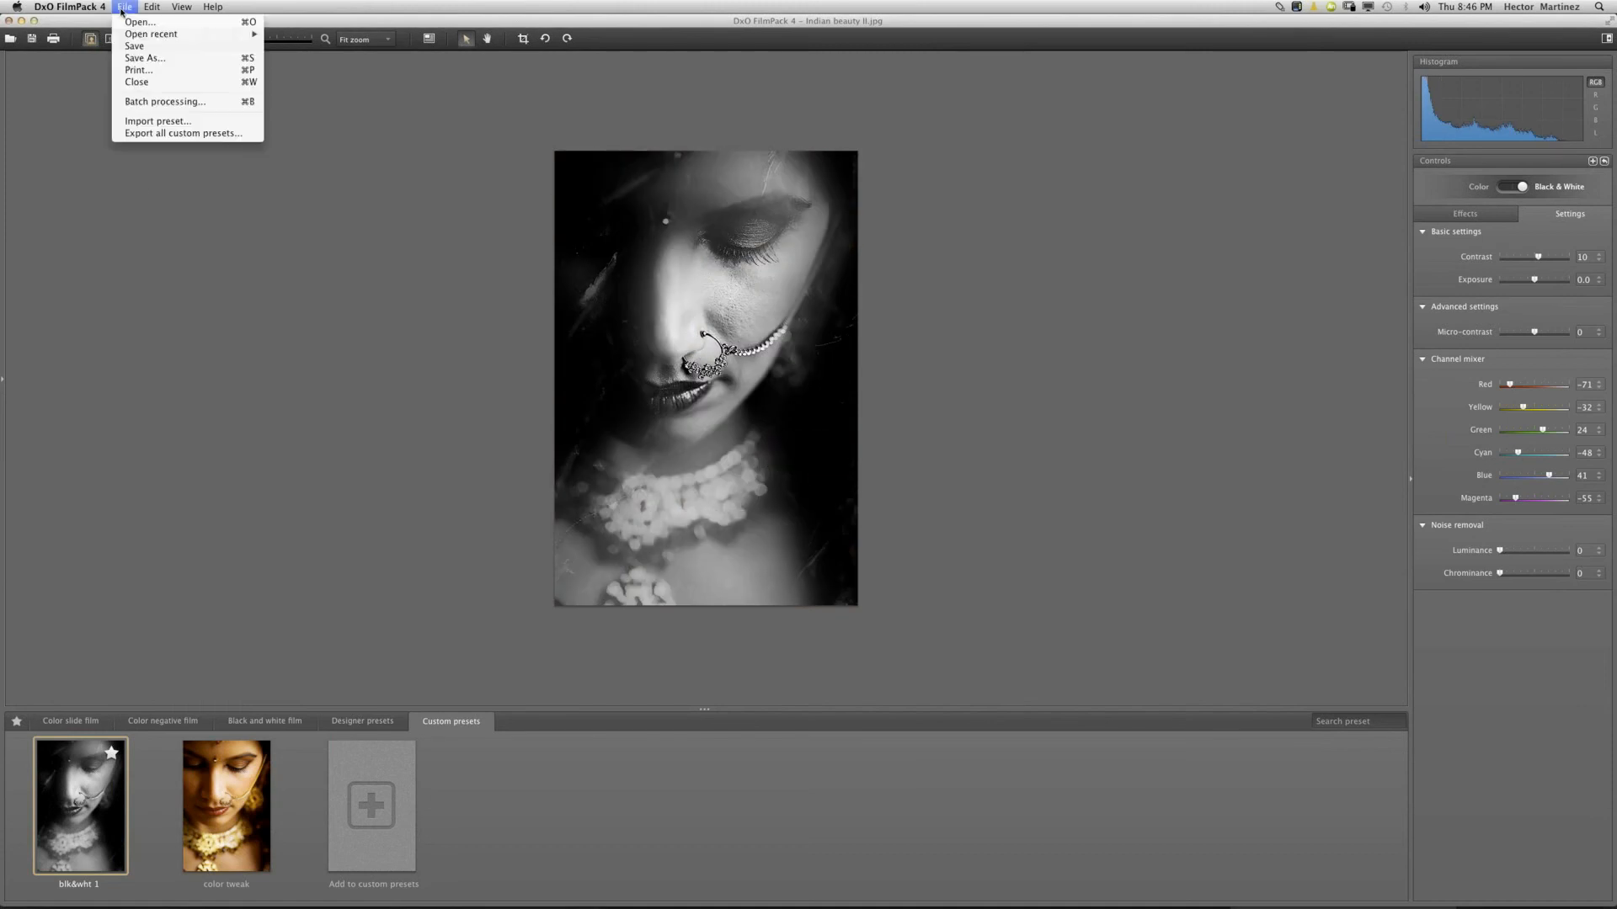
click(140, 163)
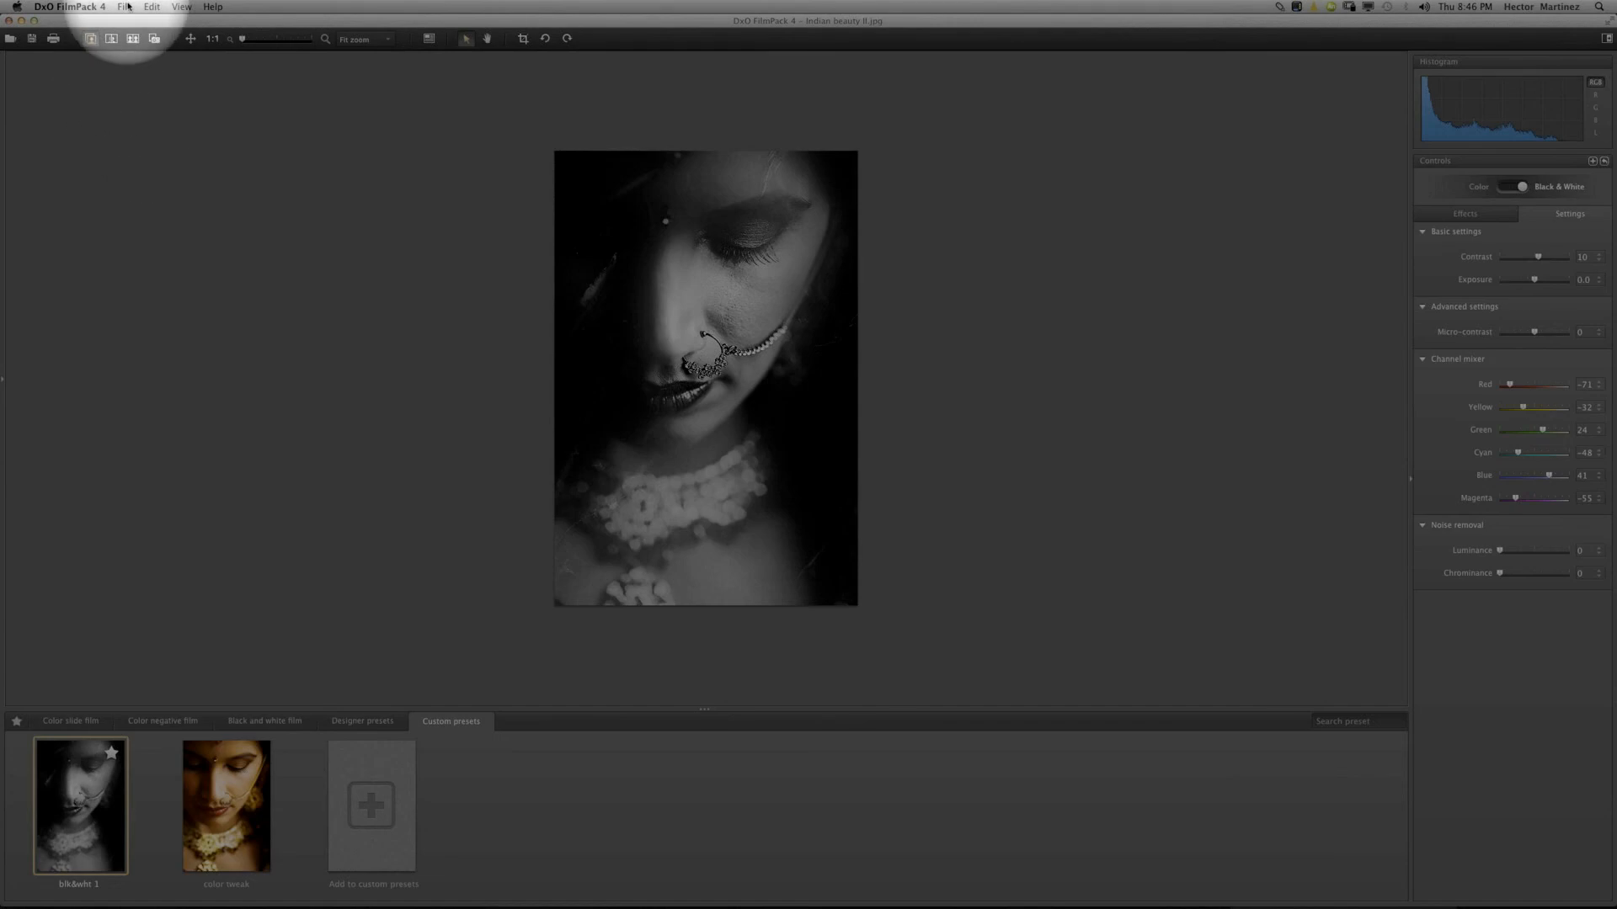
click(125, 7)
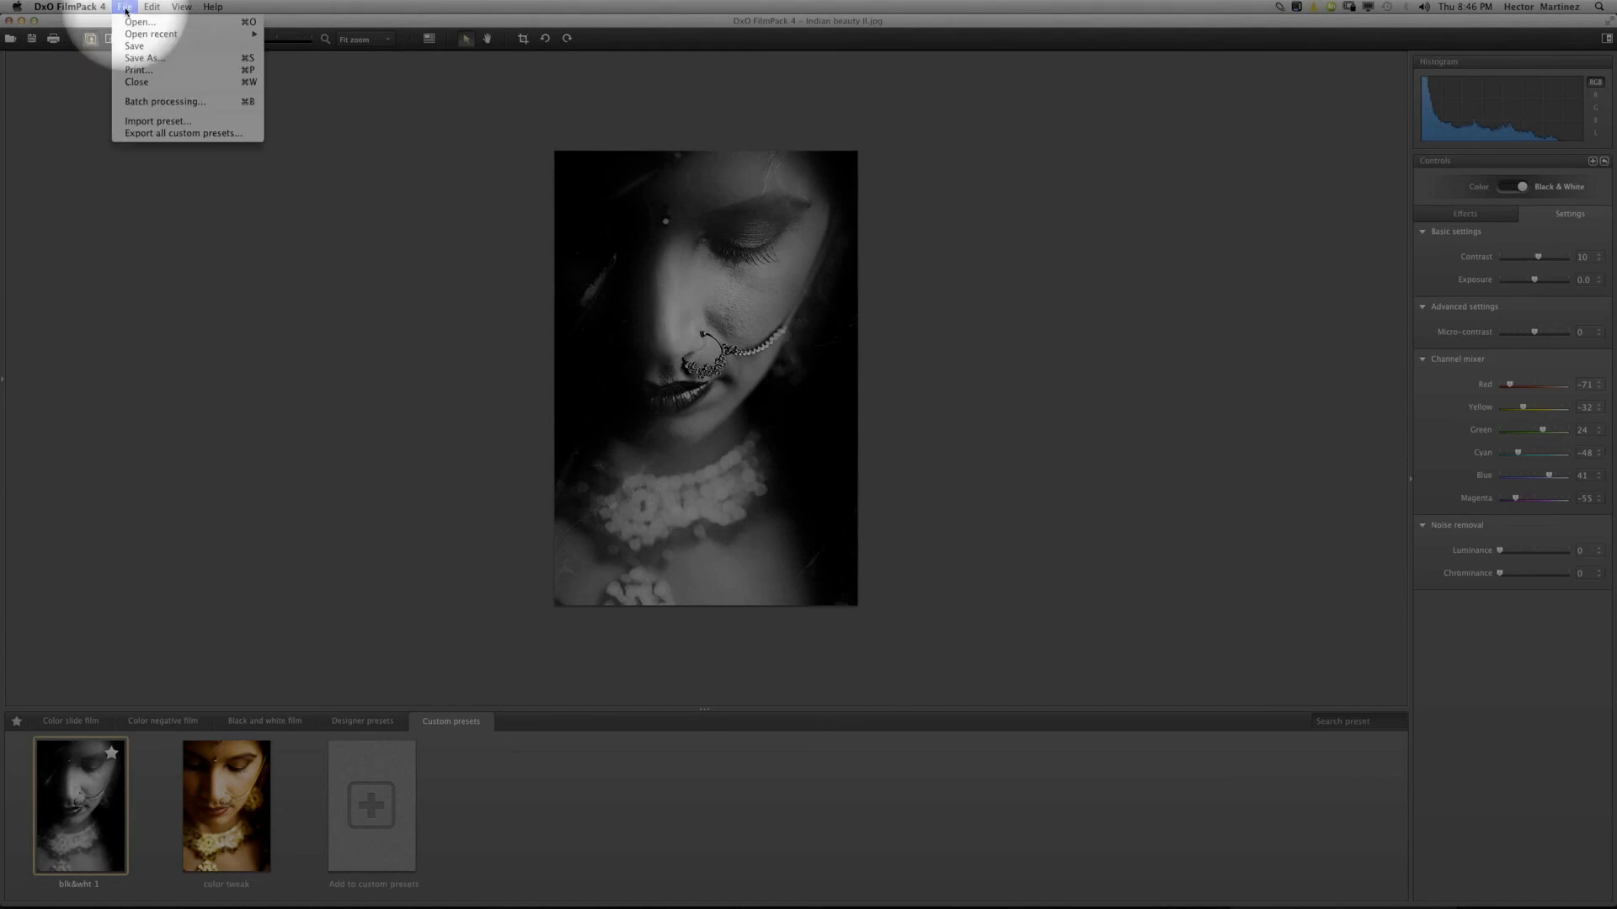
click(144, 102)
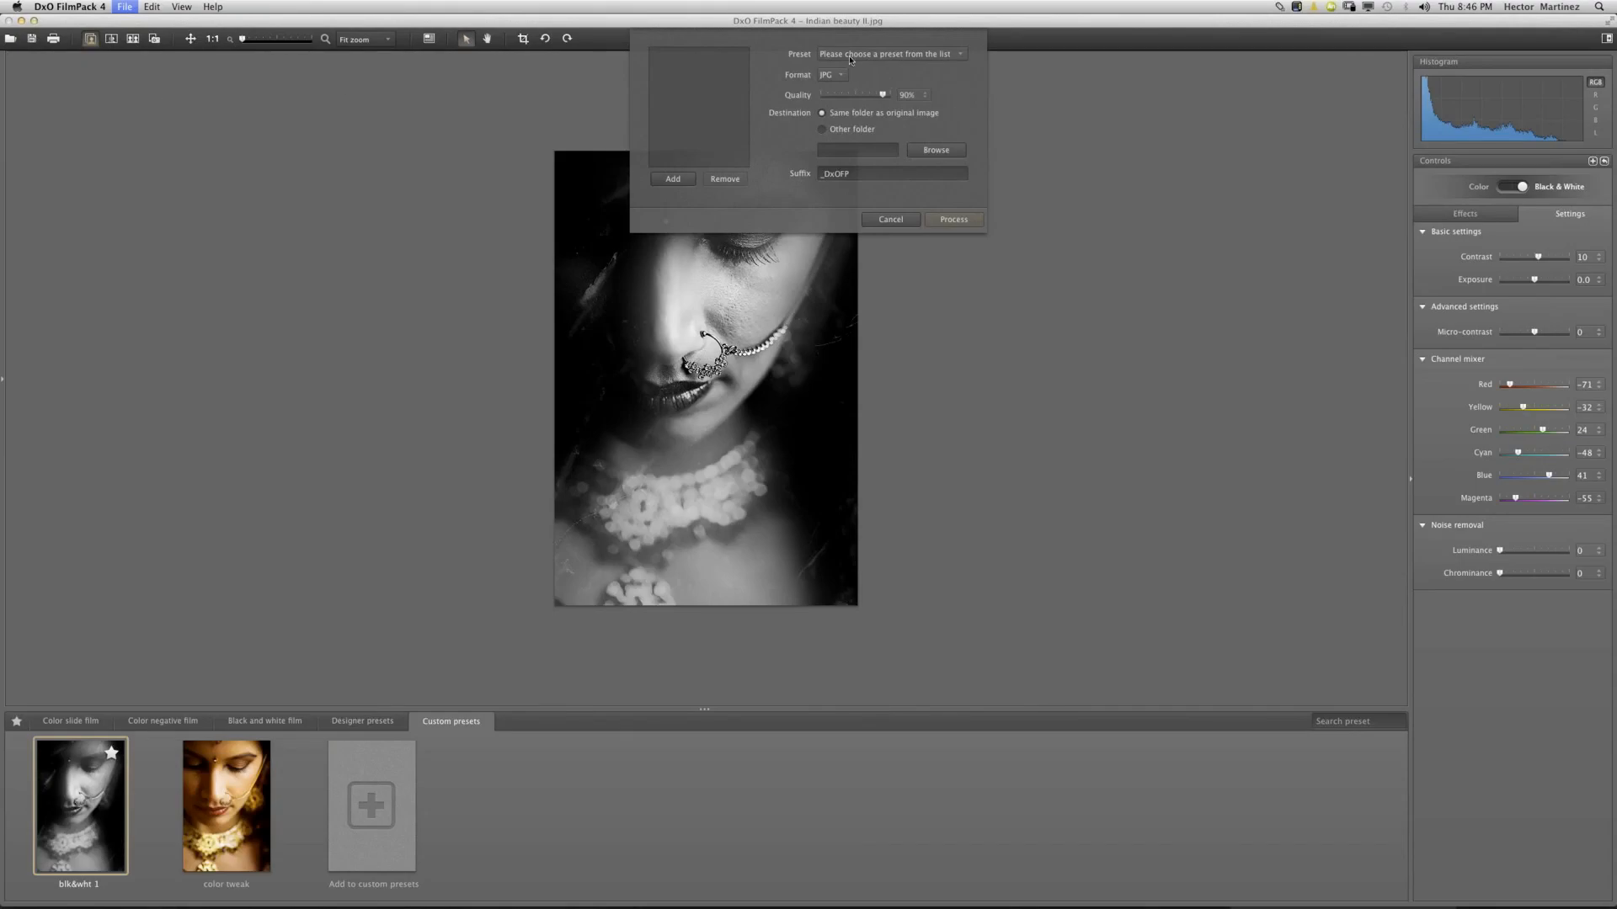
click(960, 55)
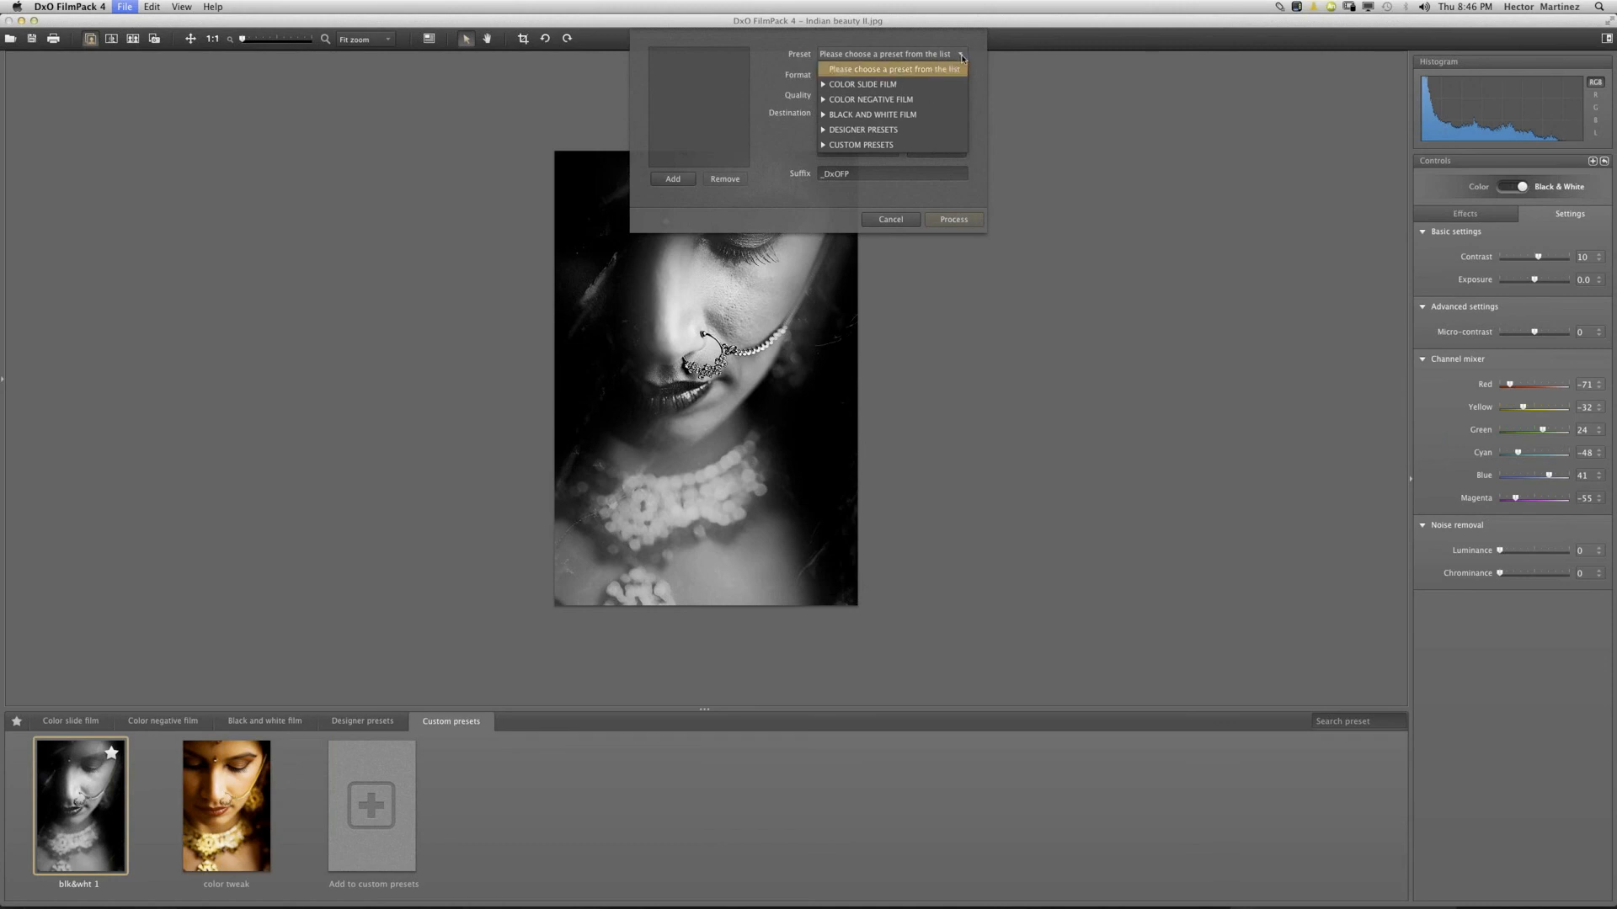
click(822, 147)
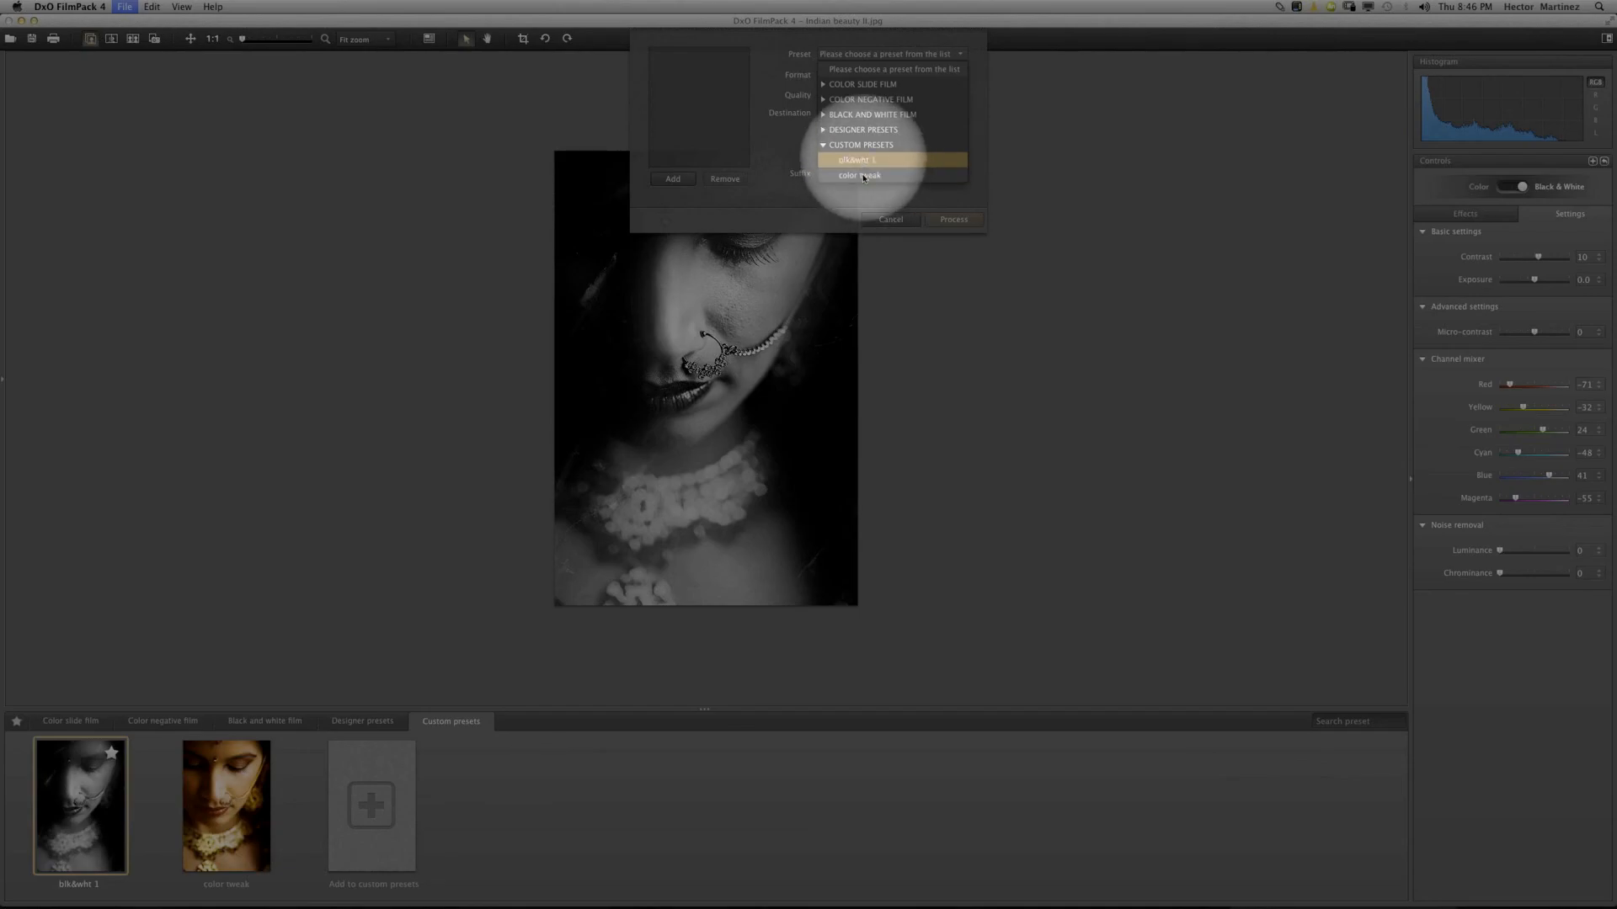
click(863, 163)
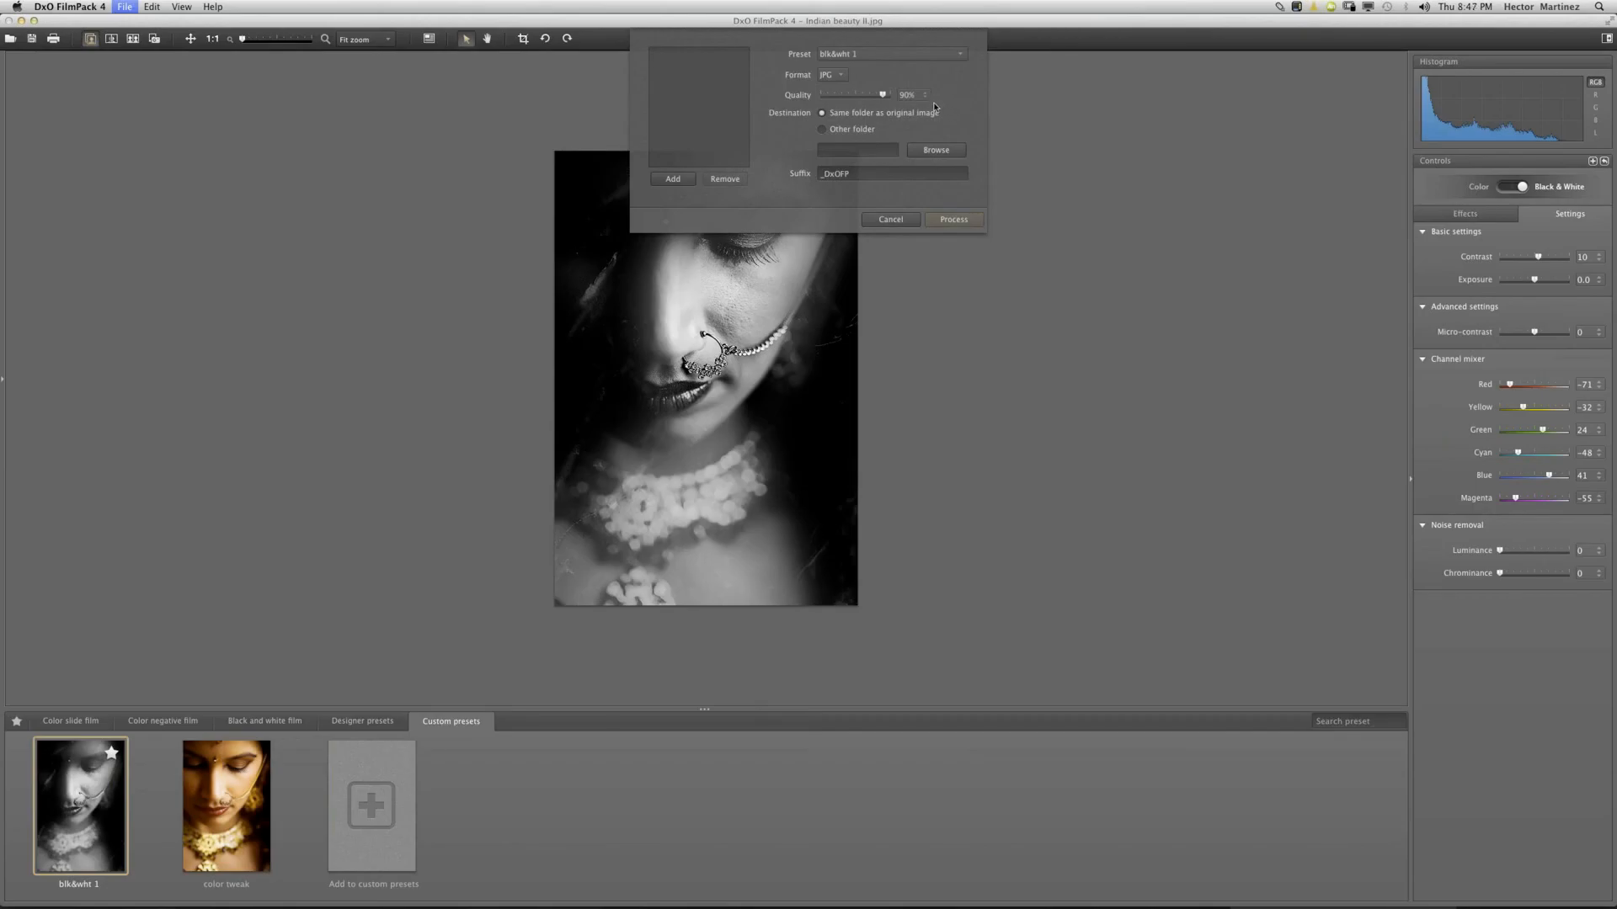
click(842, 75)
click(832, 96)
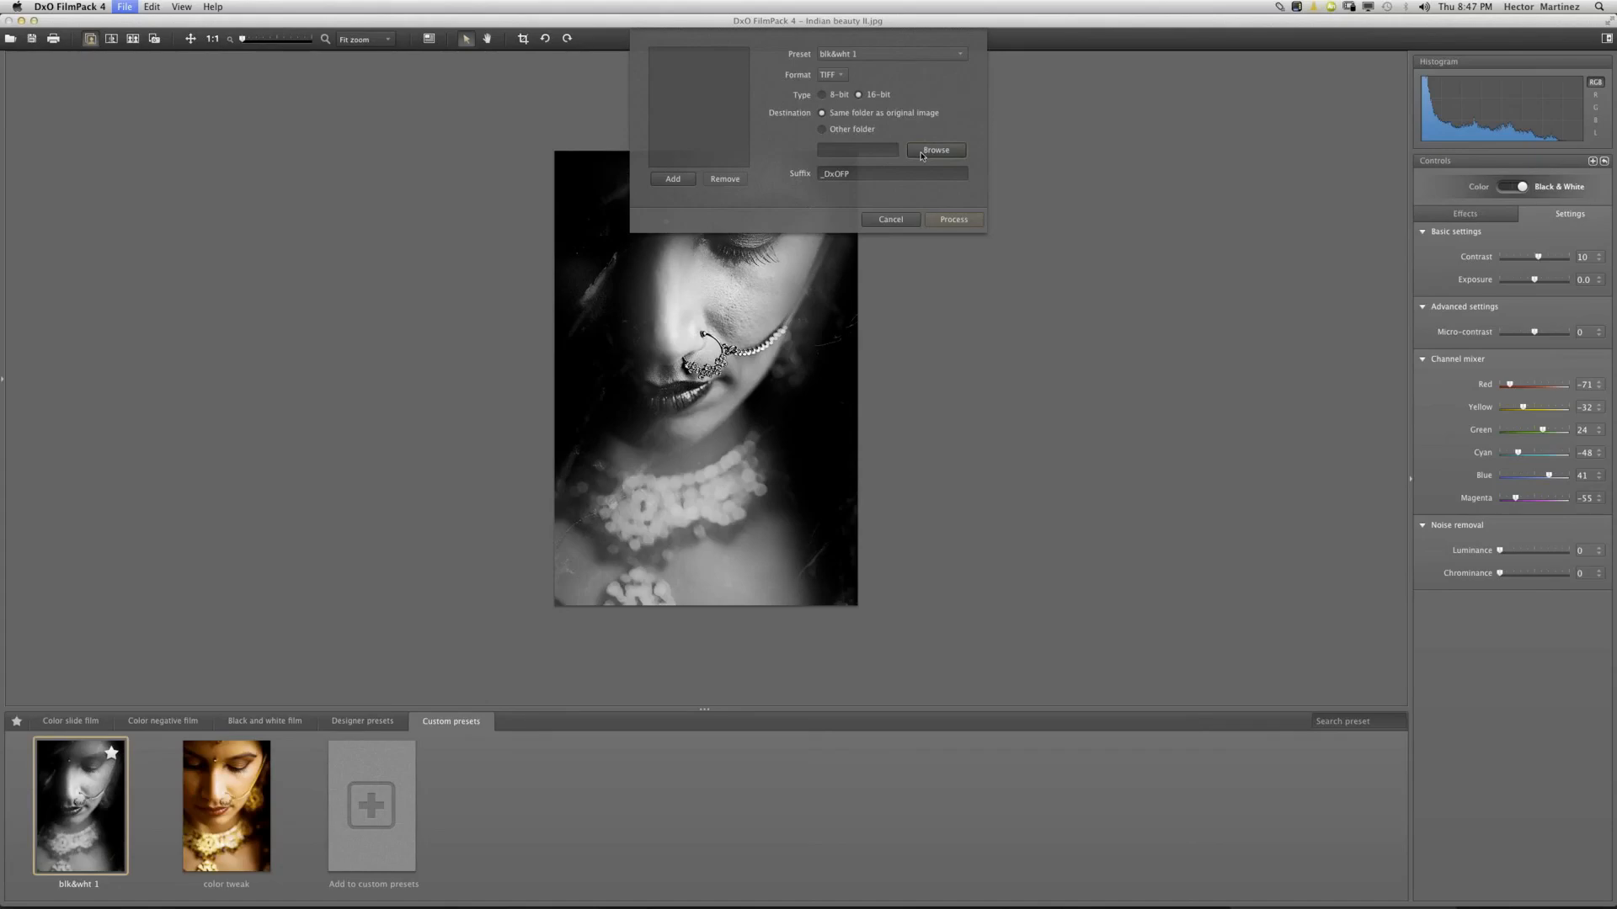
Create a folder named test 1 on the Desktop and choose it as the batch destination.
click(935, 151)
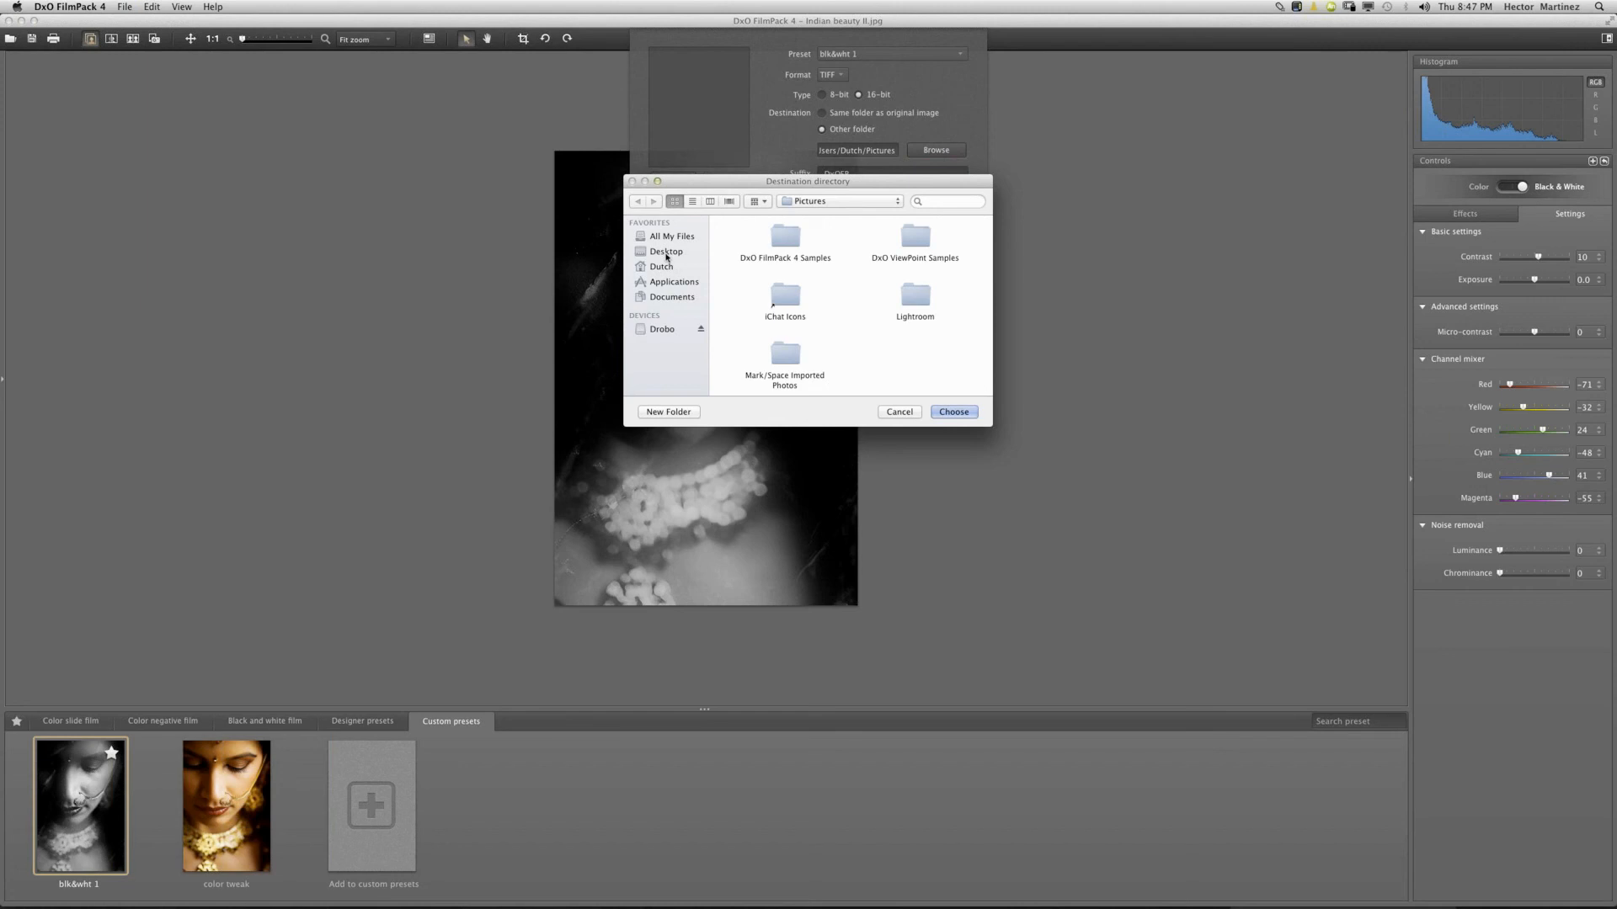
click(667, 252)
click(668, 411)
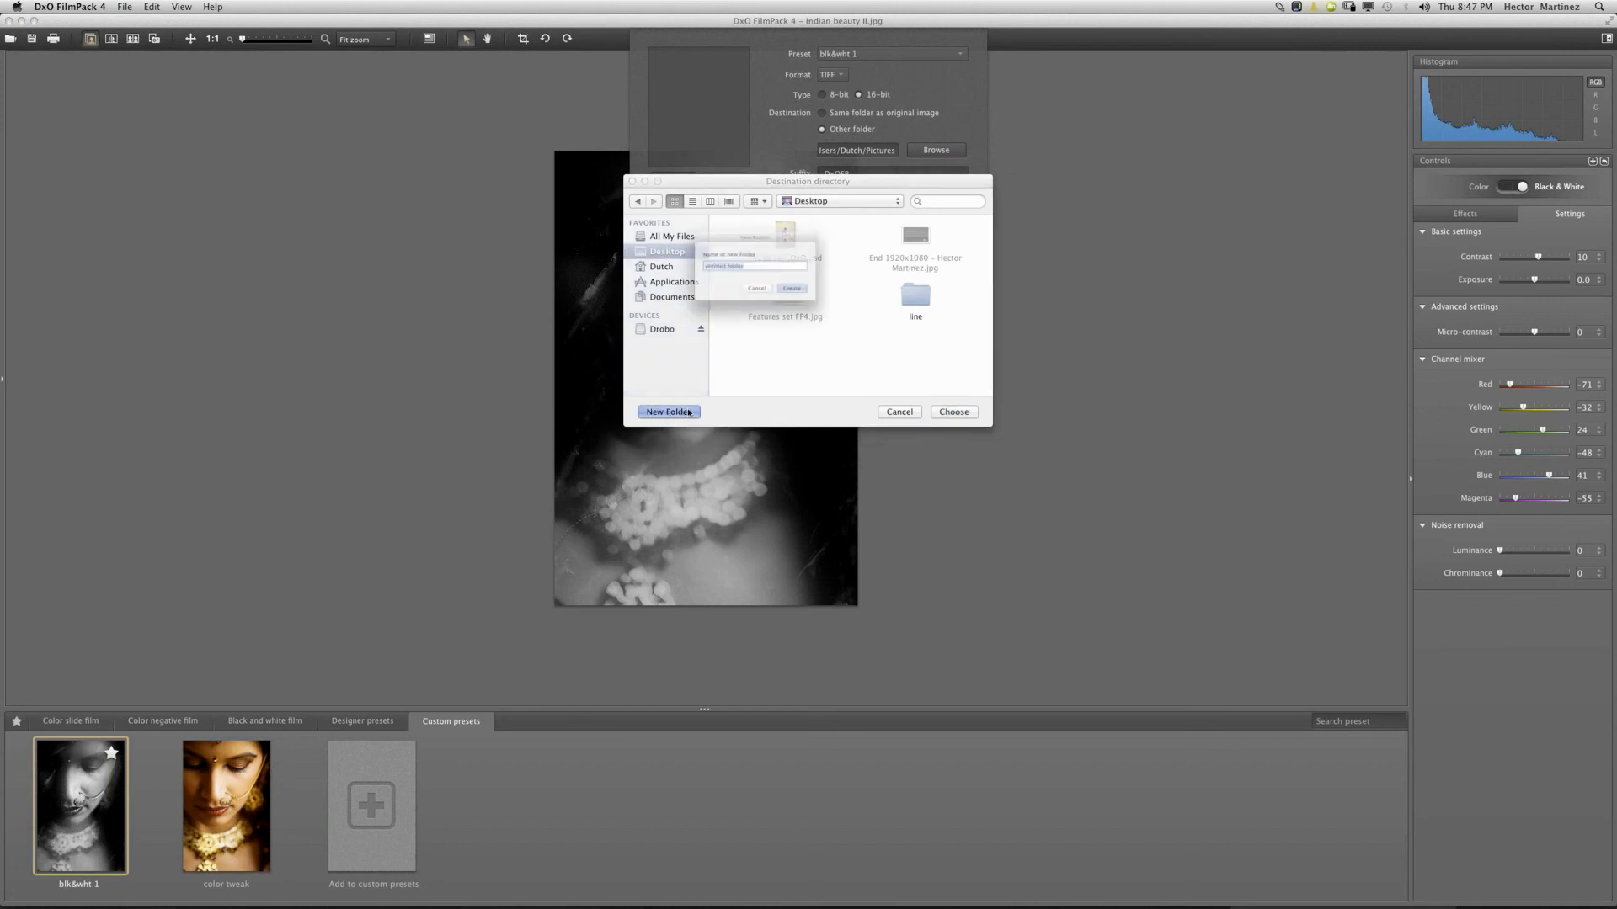
text(test 1)
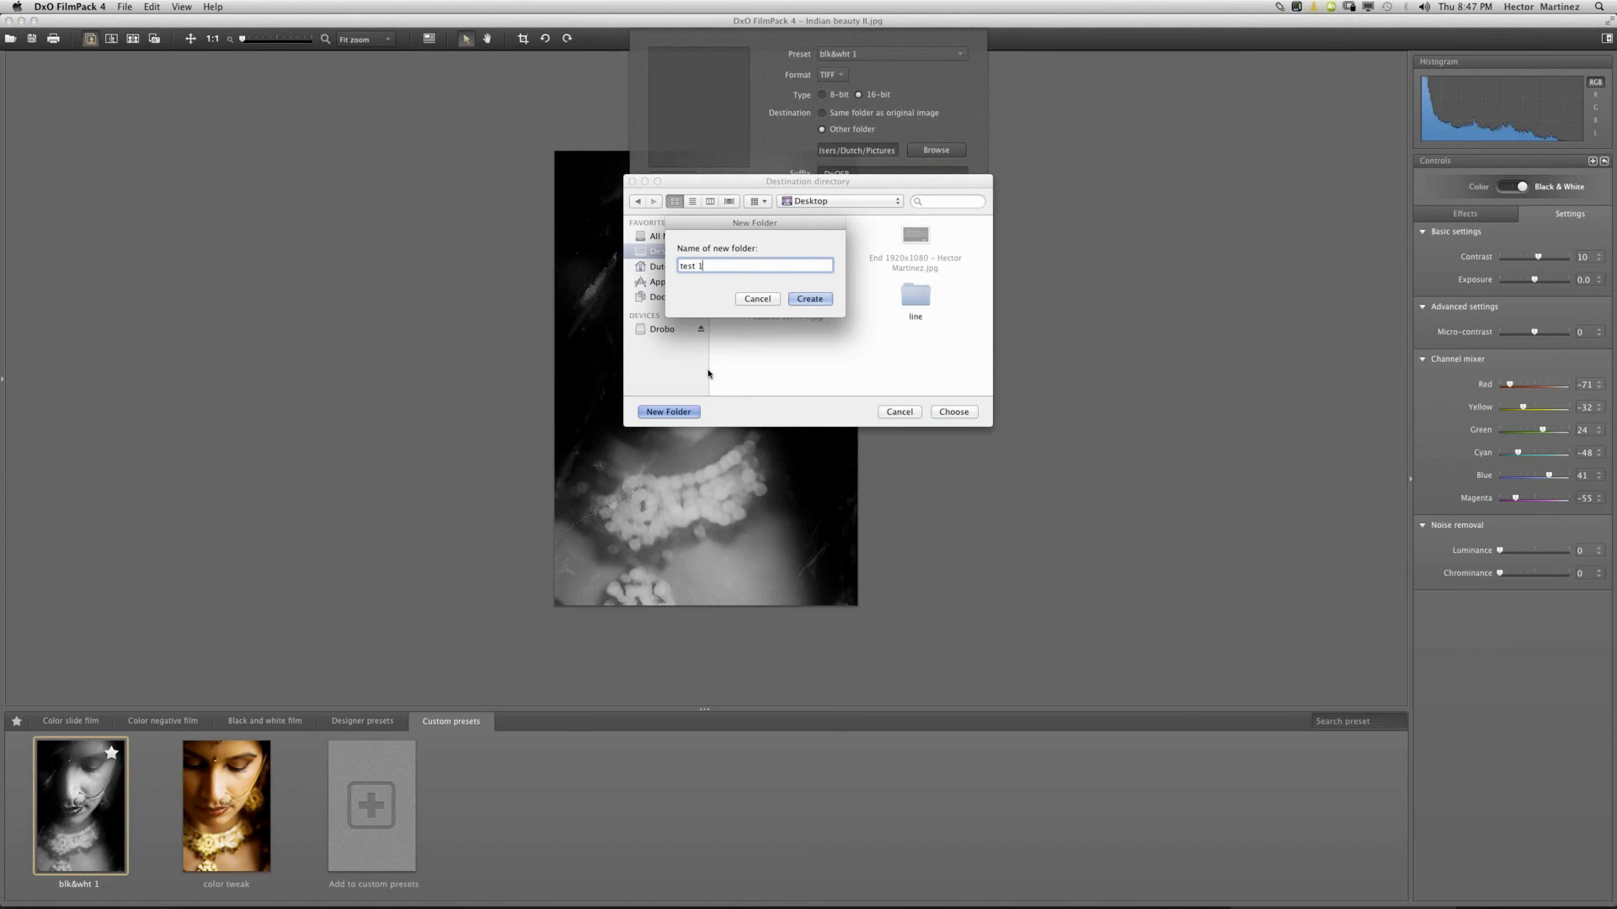
key(Return)
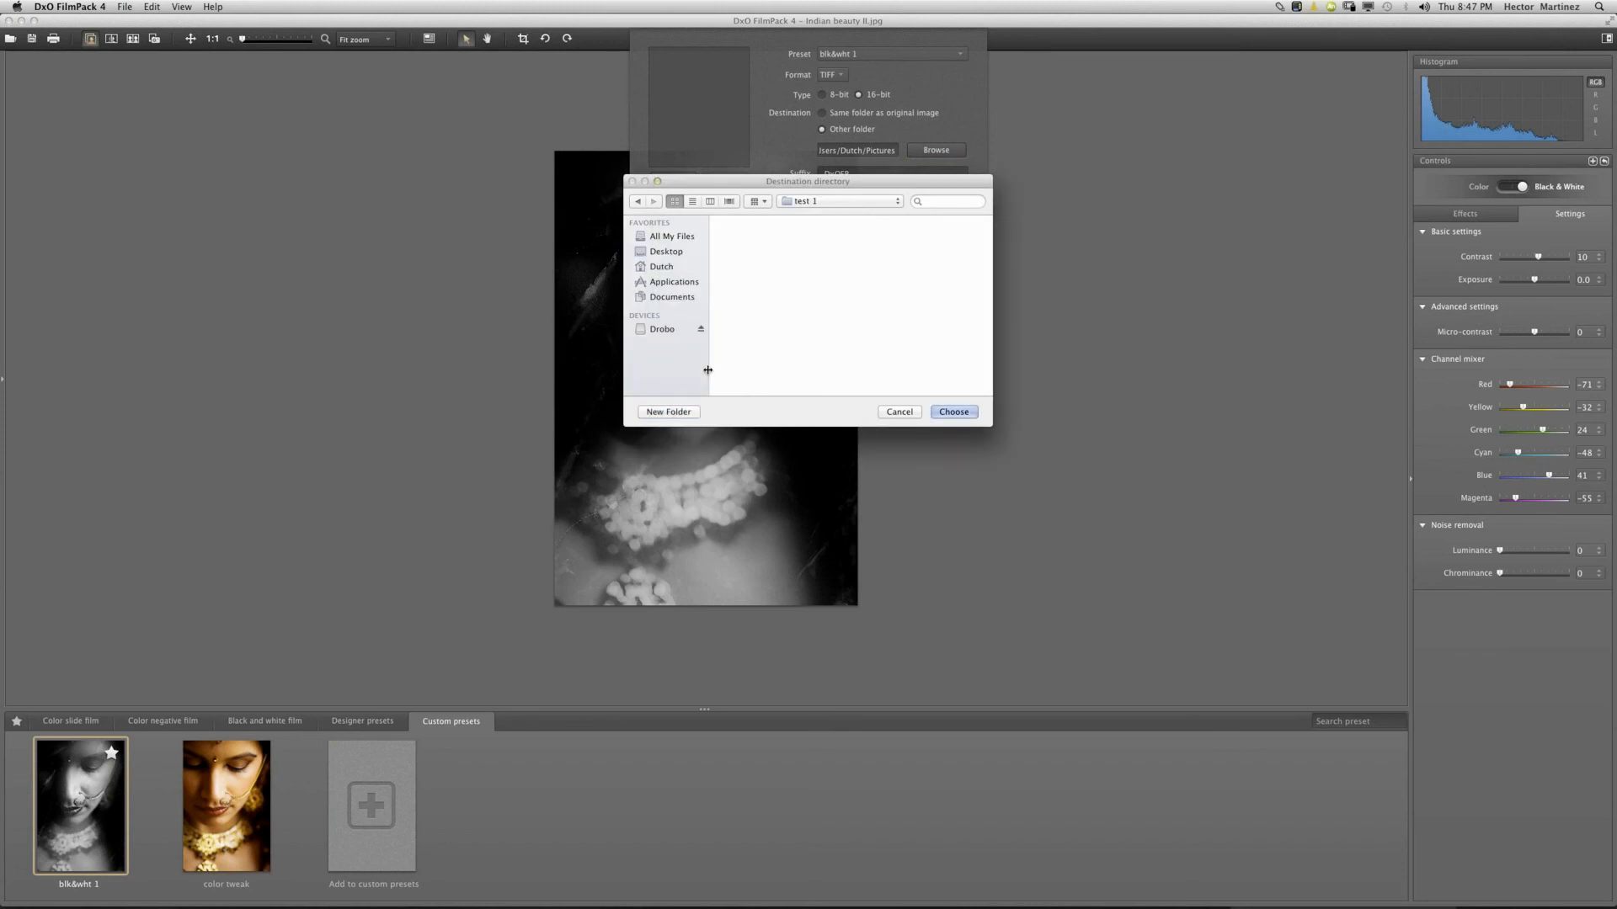
click(956, 413)
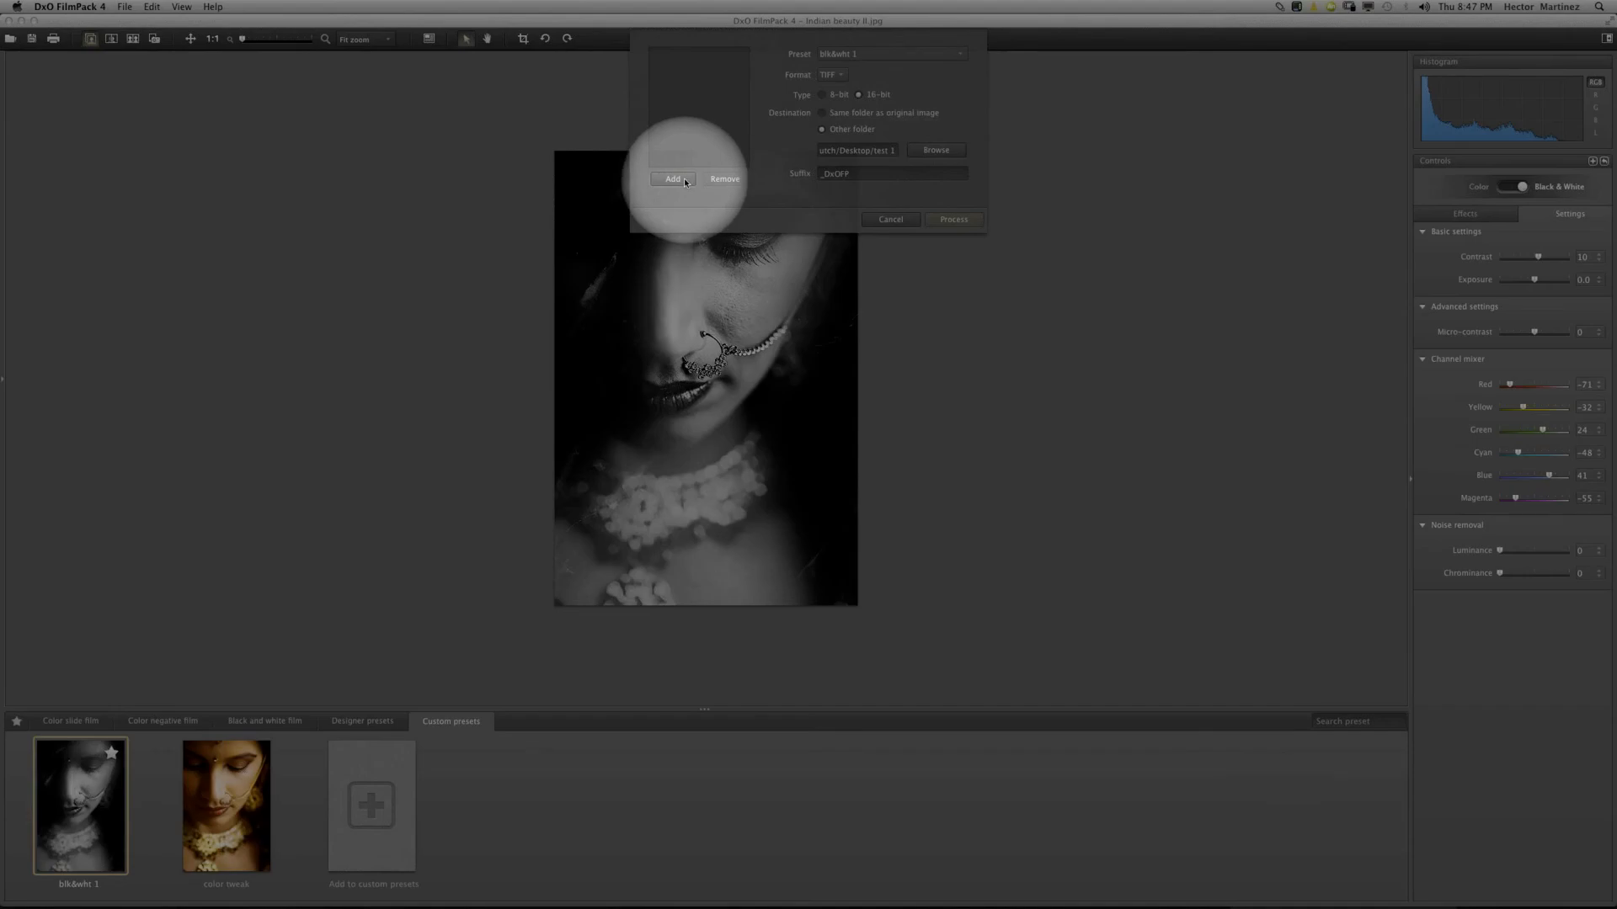
Add all five images from the DxO FilmPack 4 Samples folder in Pictures to the batch.
click(688, 180)
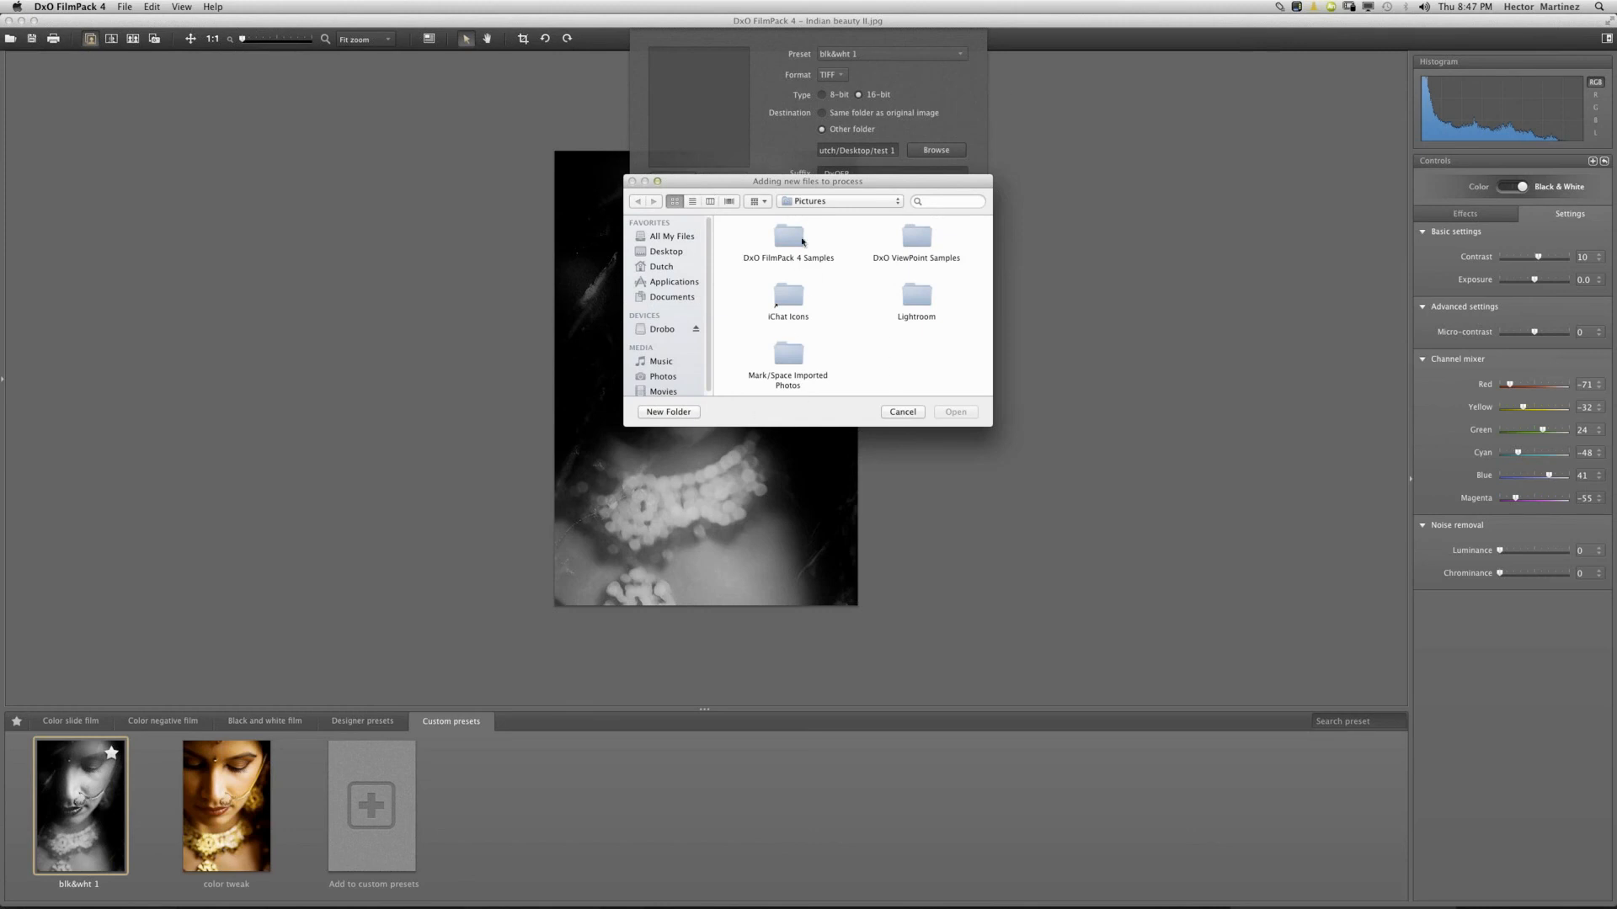
double_click(795, 244)
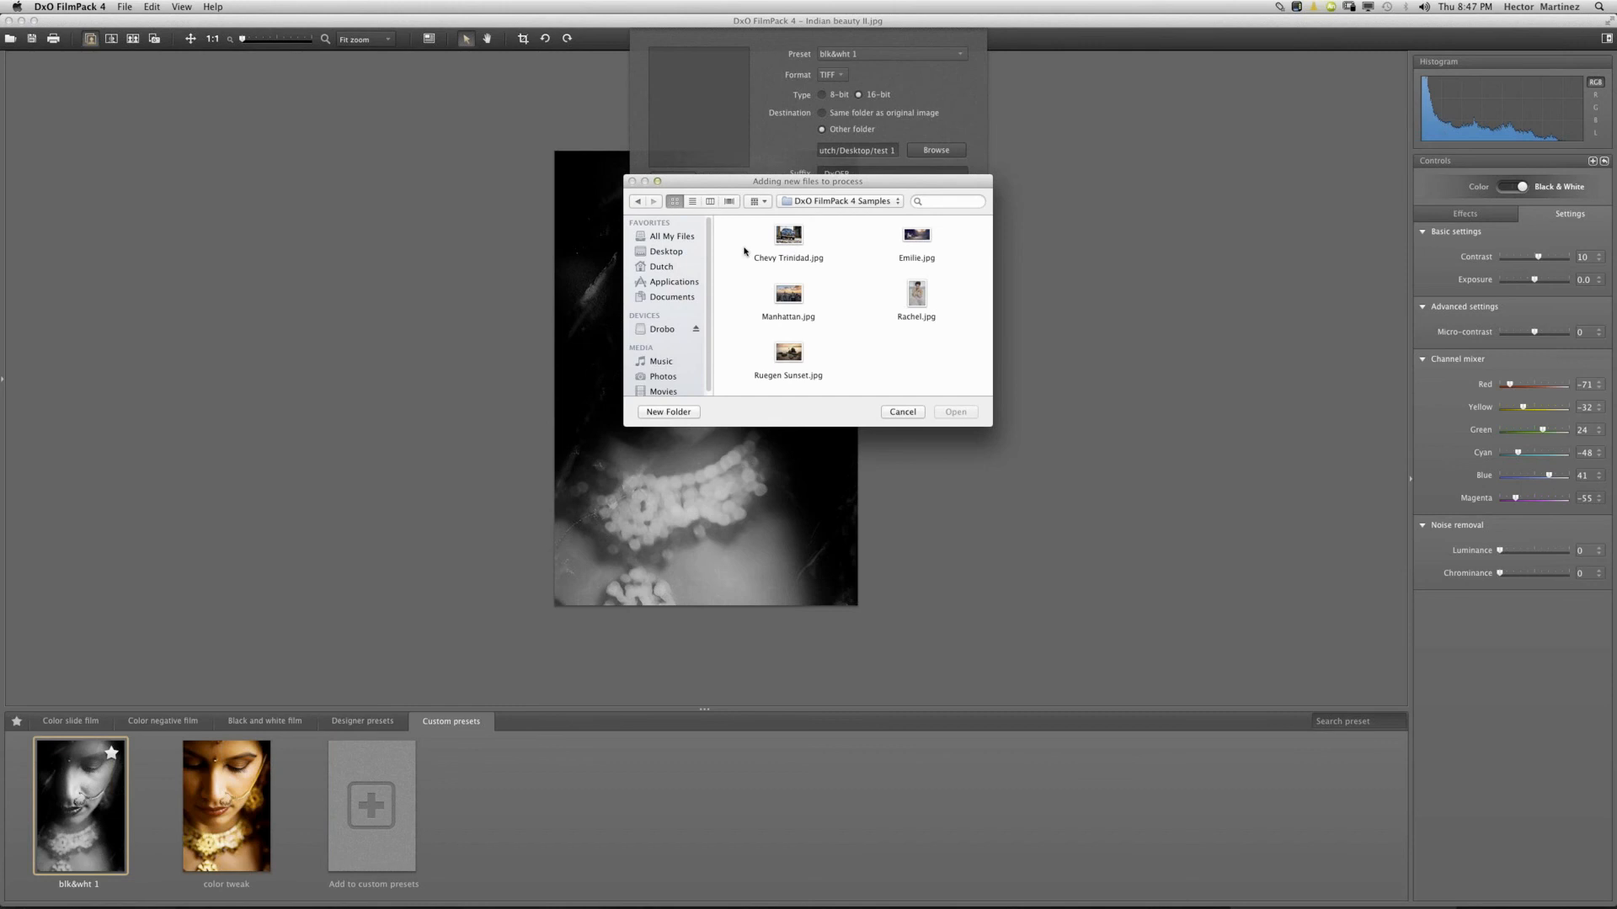
drag(745, 250, 960, 385)
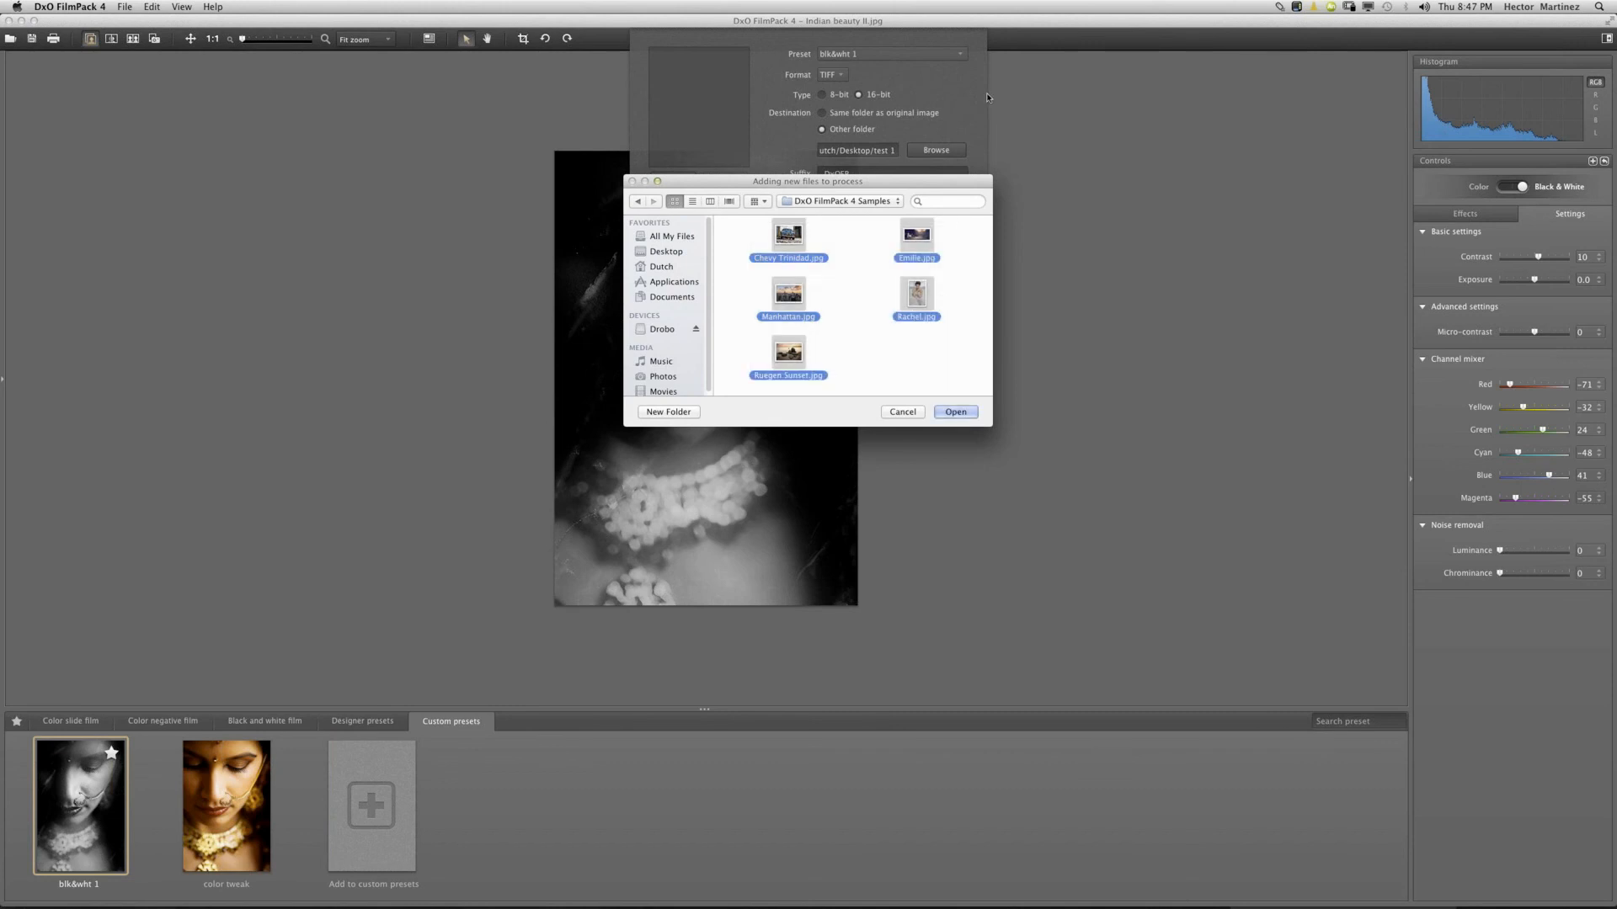
click(961, 415)
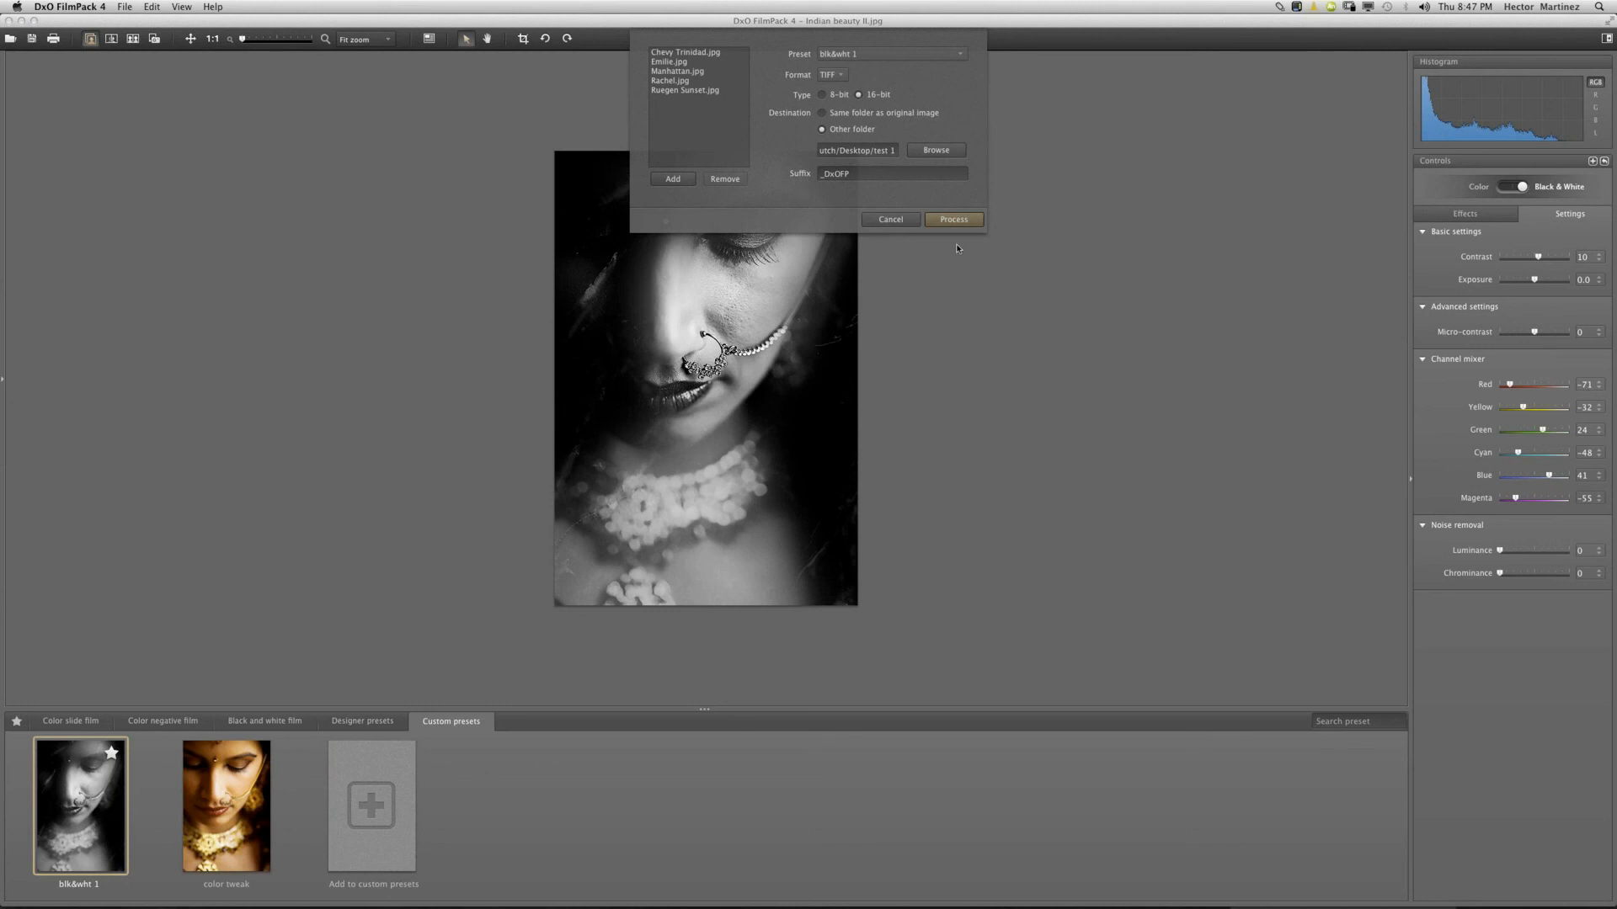
Process the batch images with the chosen settings and close the batch dialog.
click(954, 220)
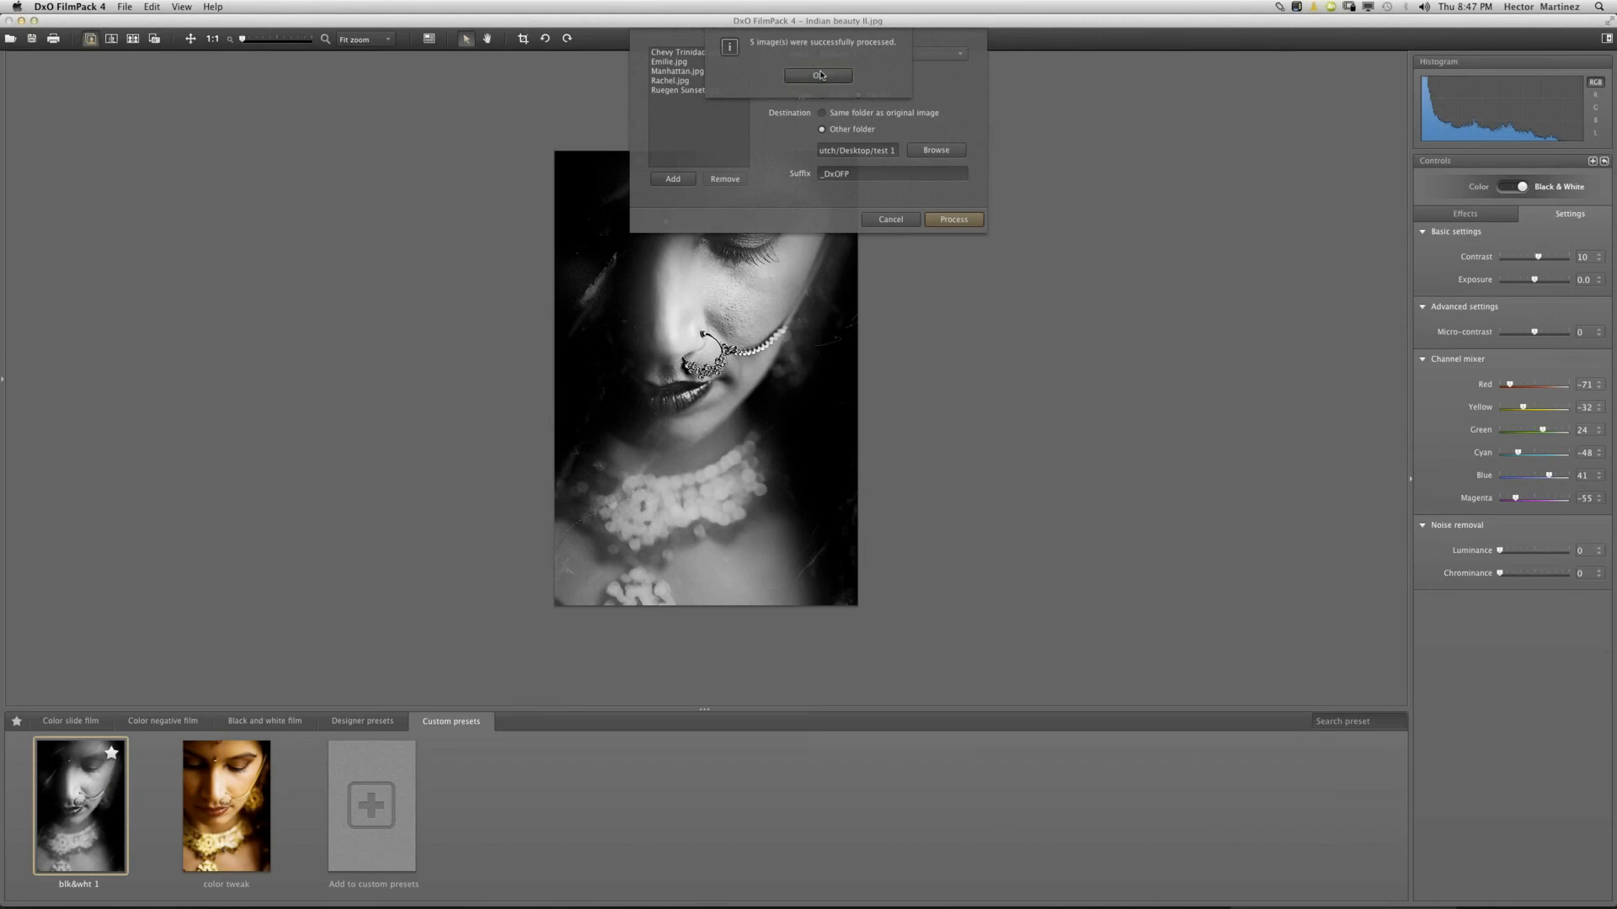
click(831, 74)
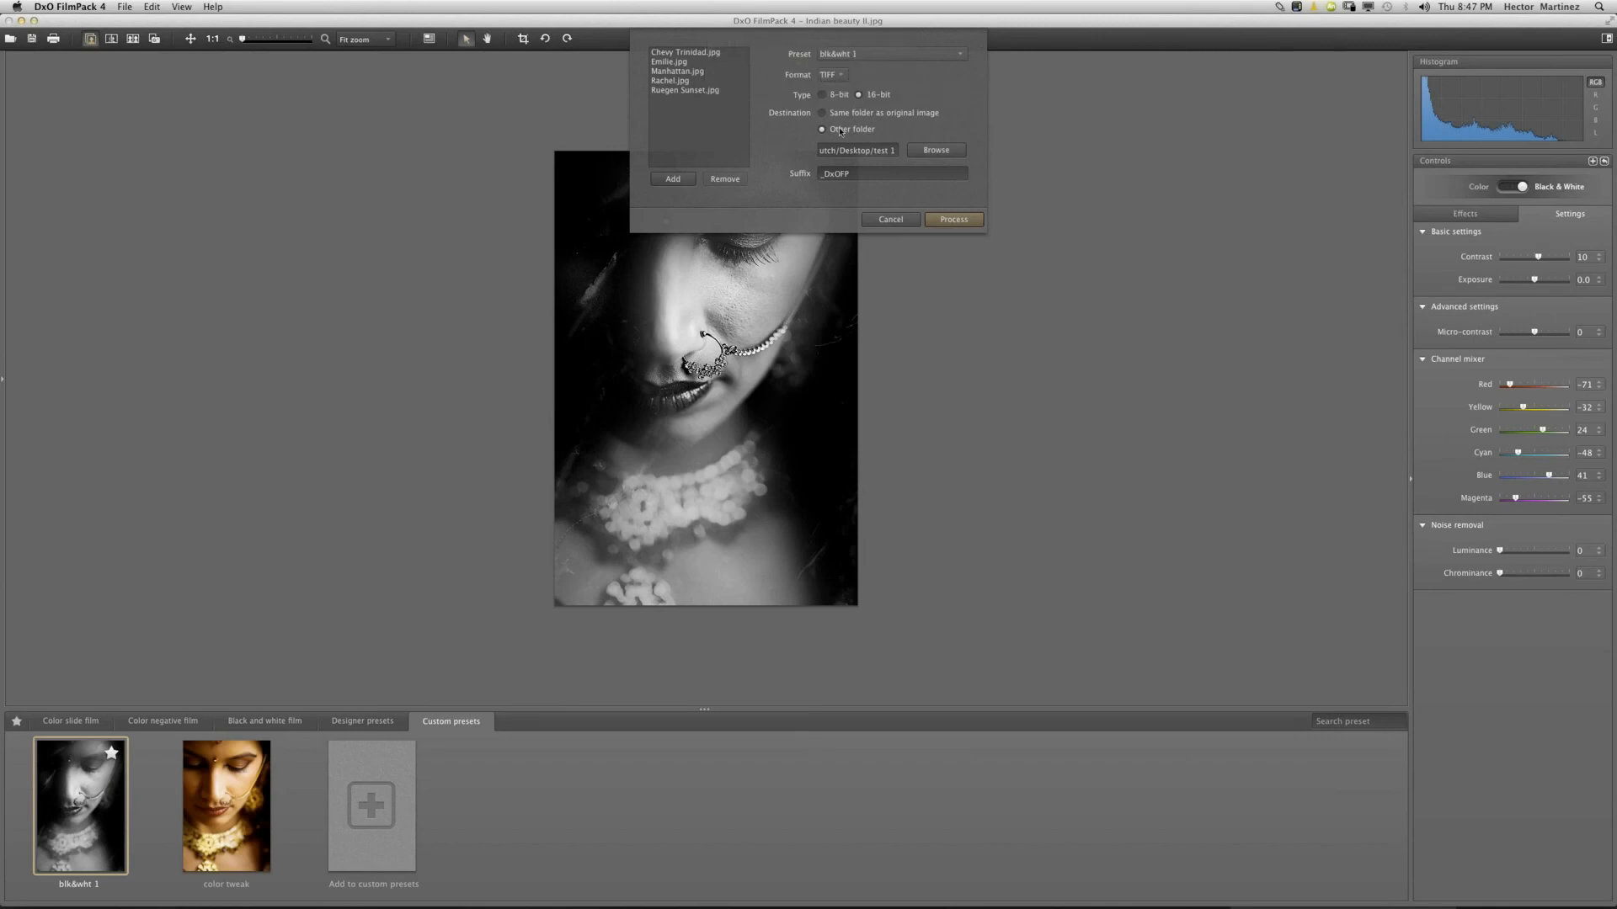
click(893, 218)
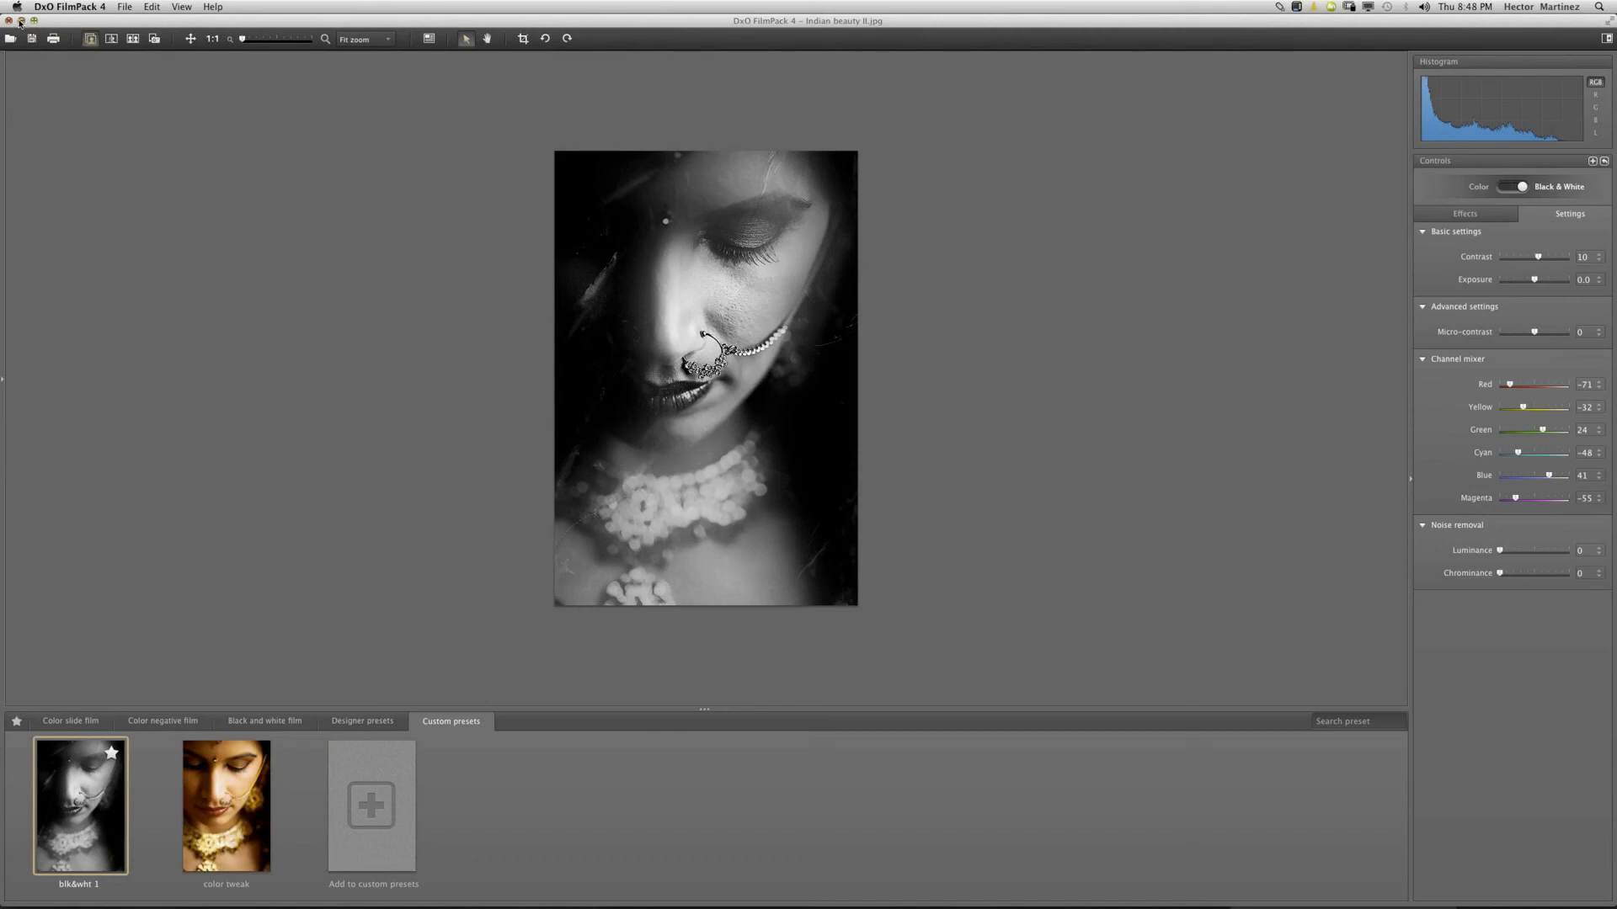
Switch to Finder, open the test 1 folder on the Desktop, and preview all its TIFF files full screen as an index sheet.
click(21, 20)
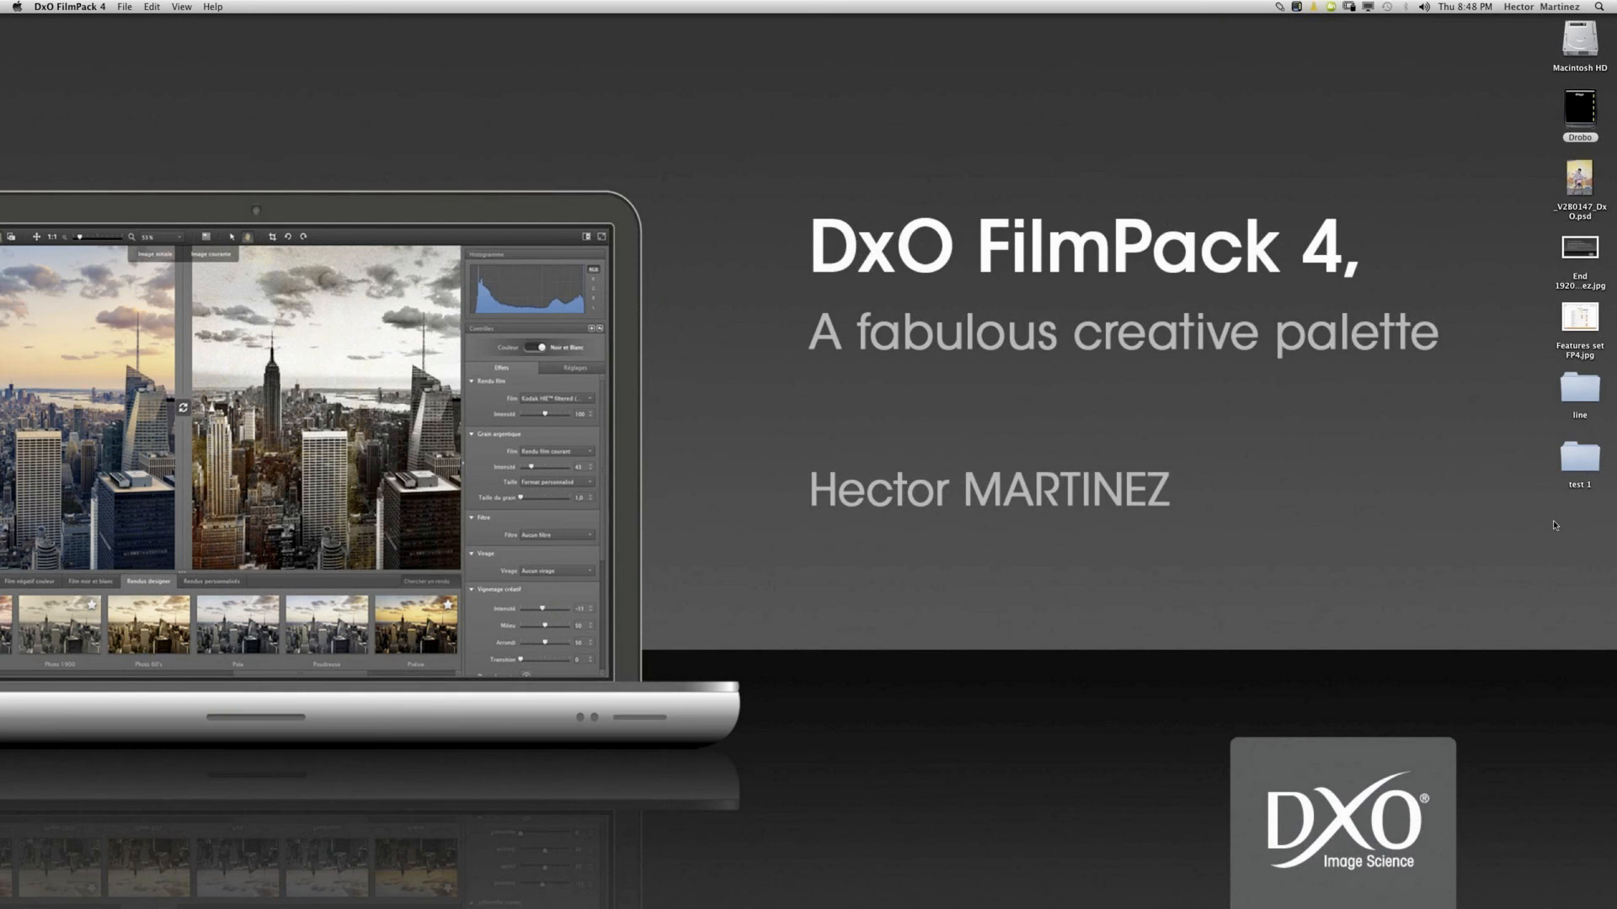
double_click(1579, 454)
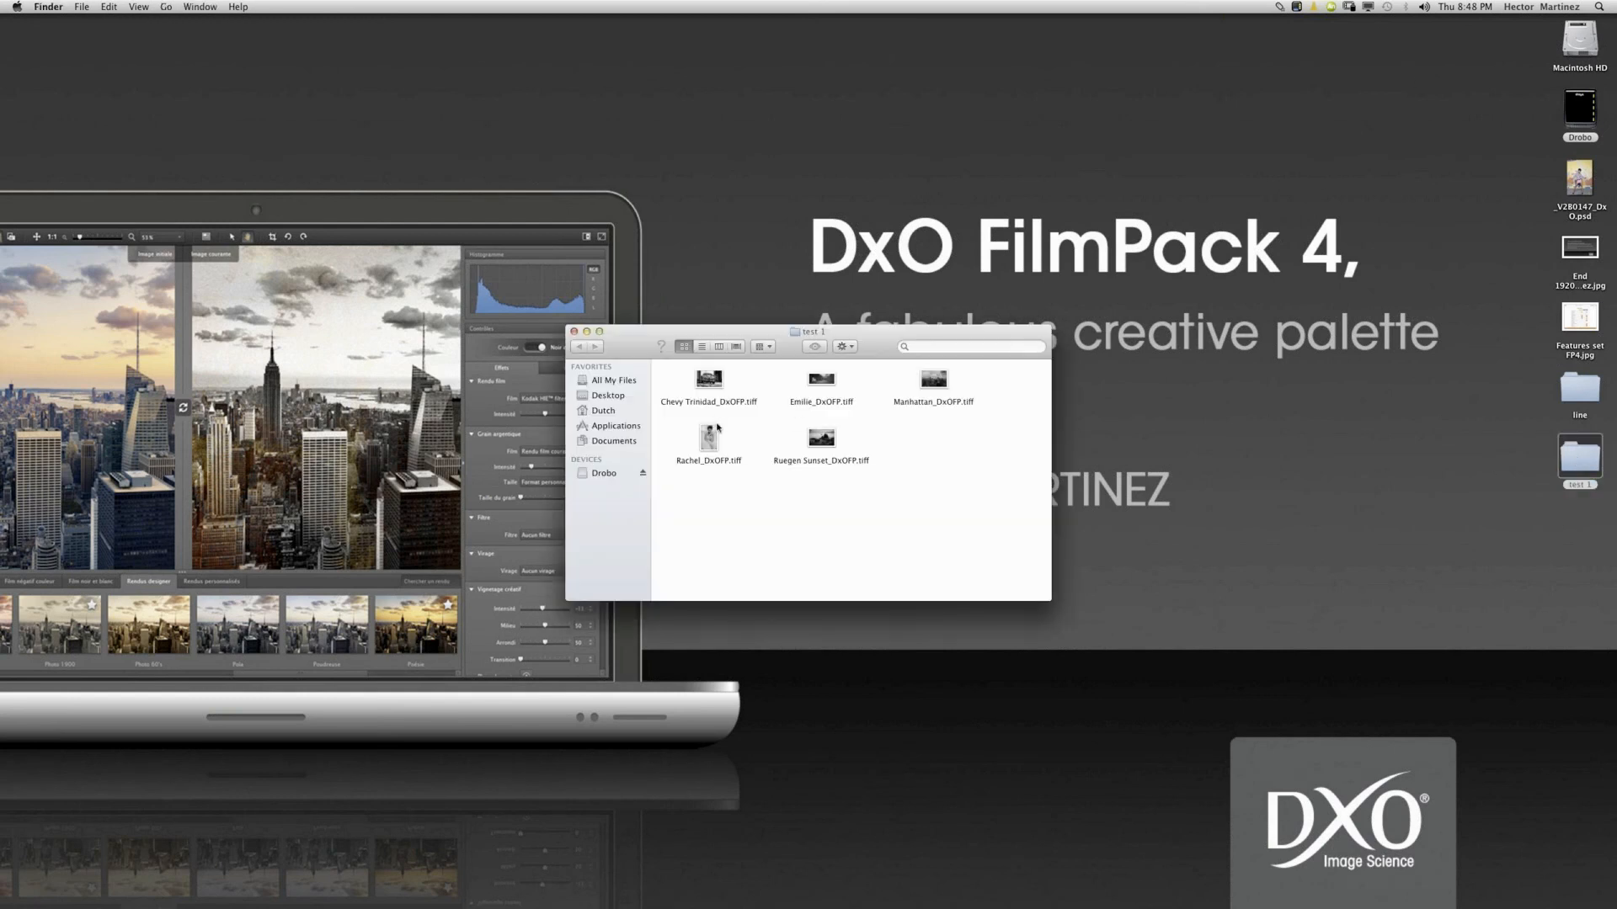
drag(657, 363, 1021, 491)
key(space)
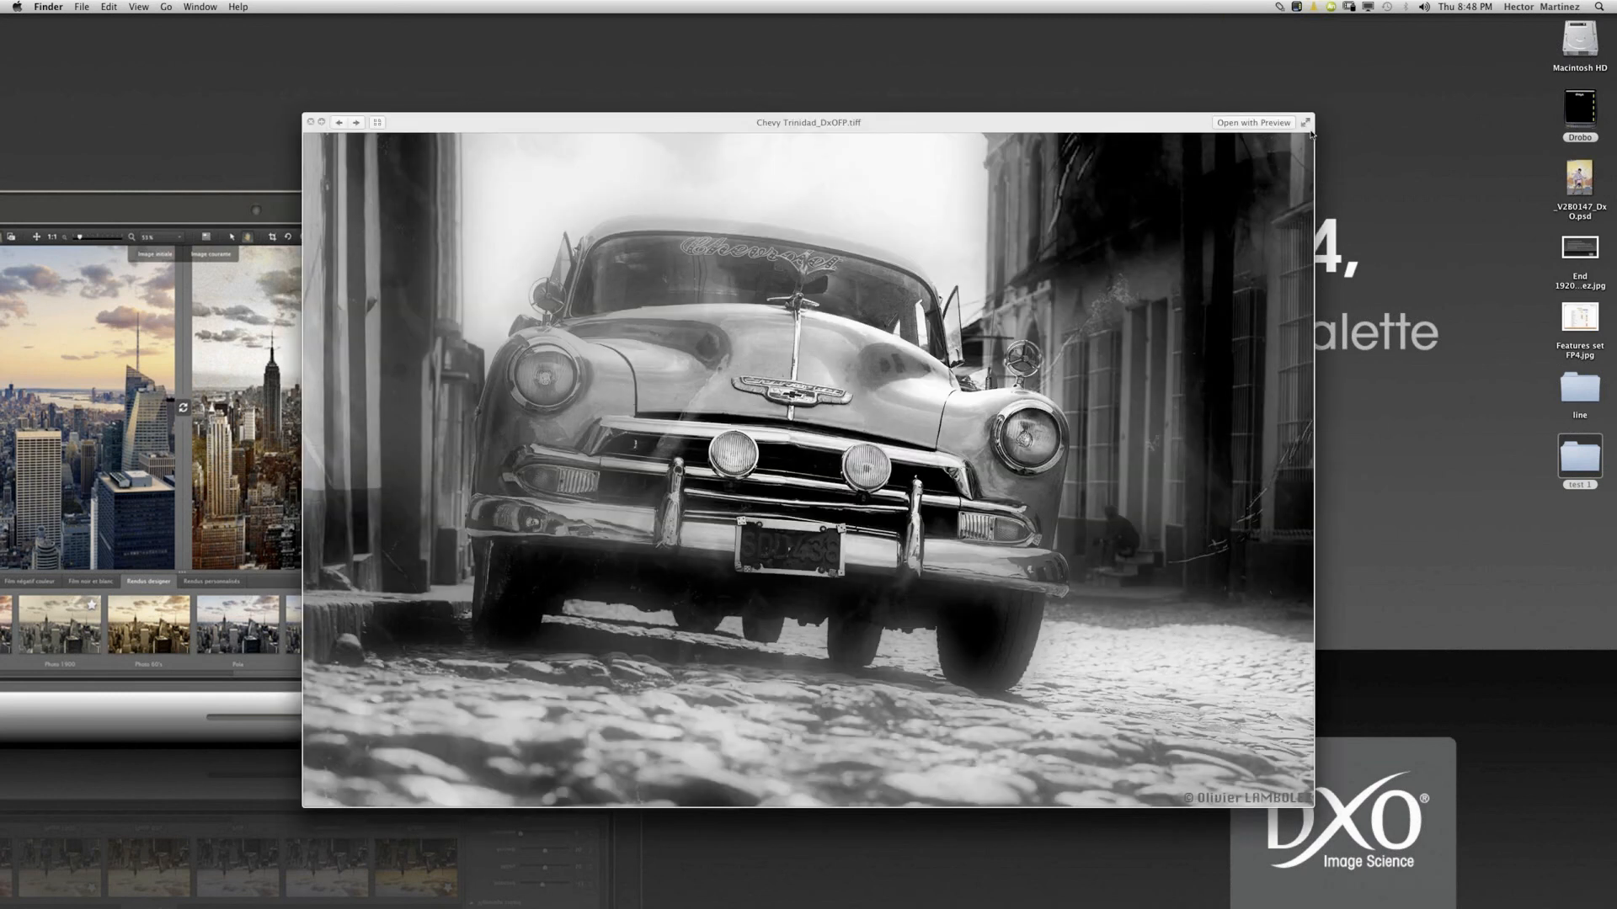
click(1309, 128)
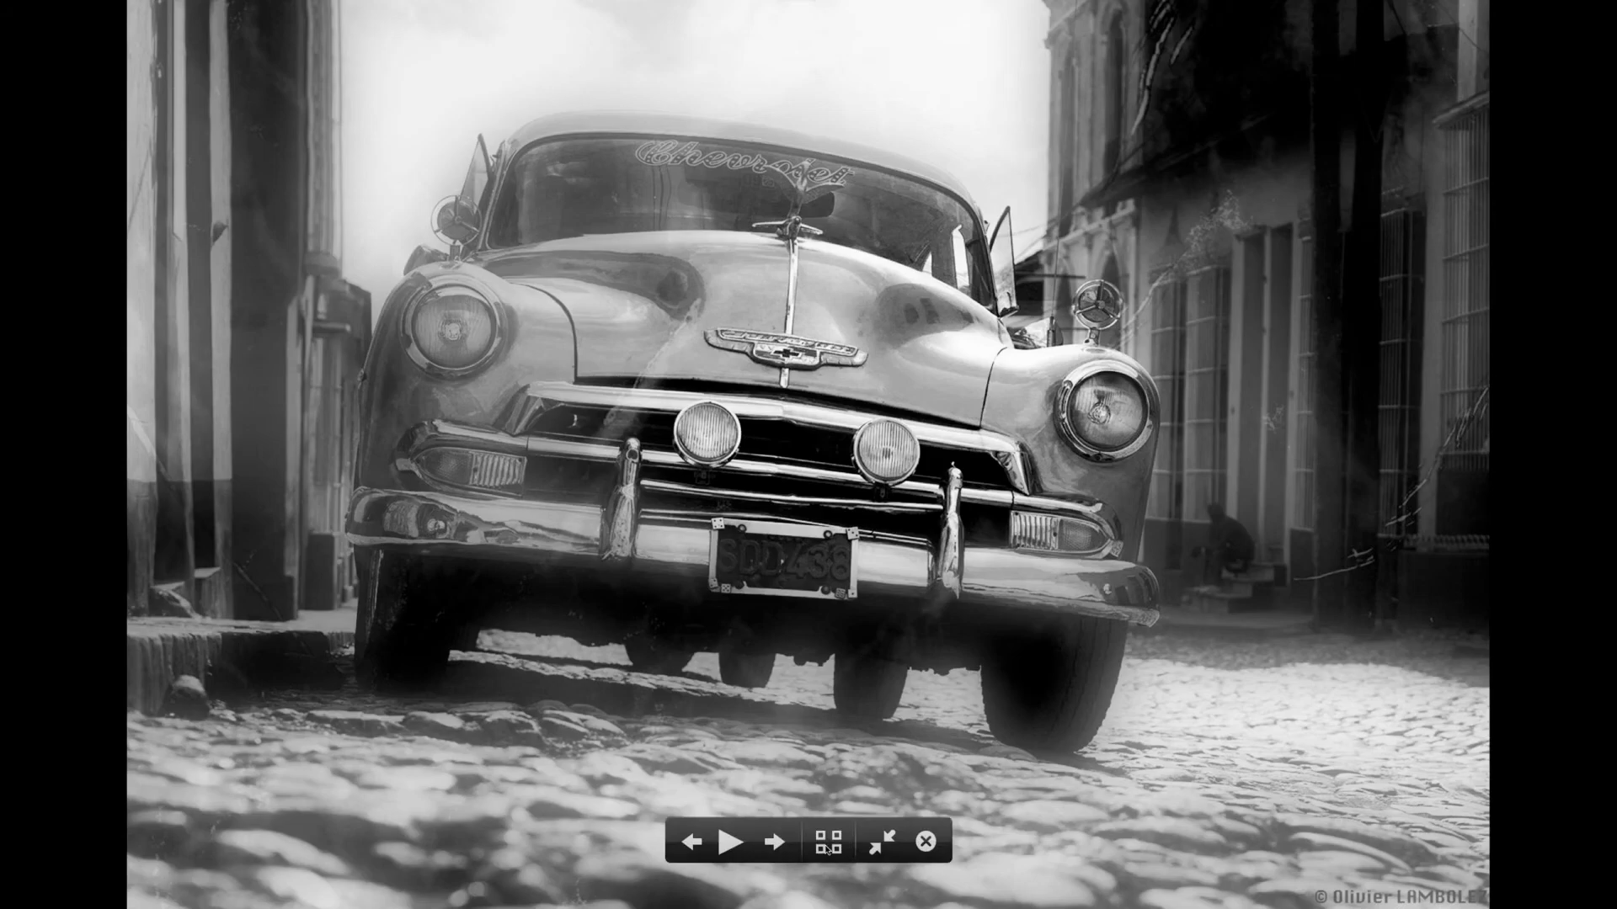
click(830, 765)
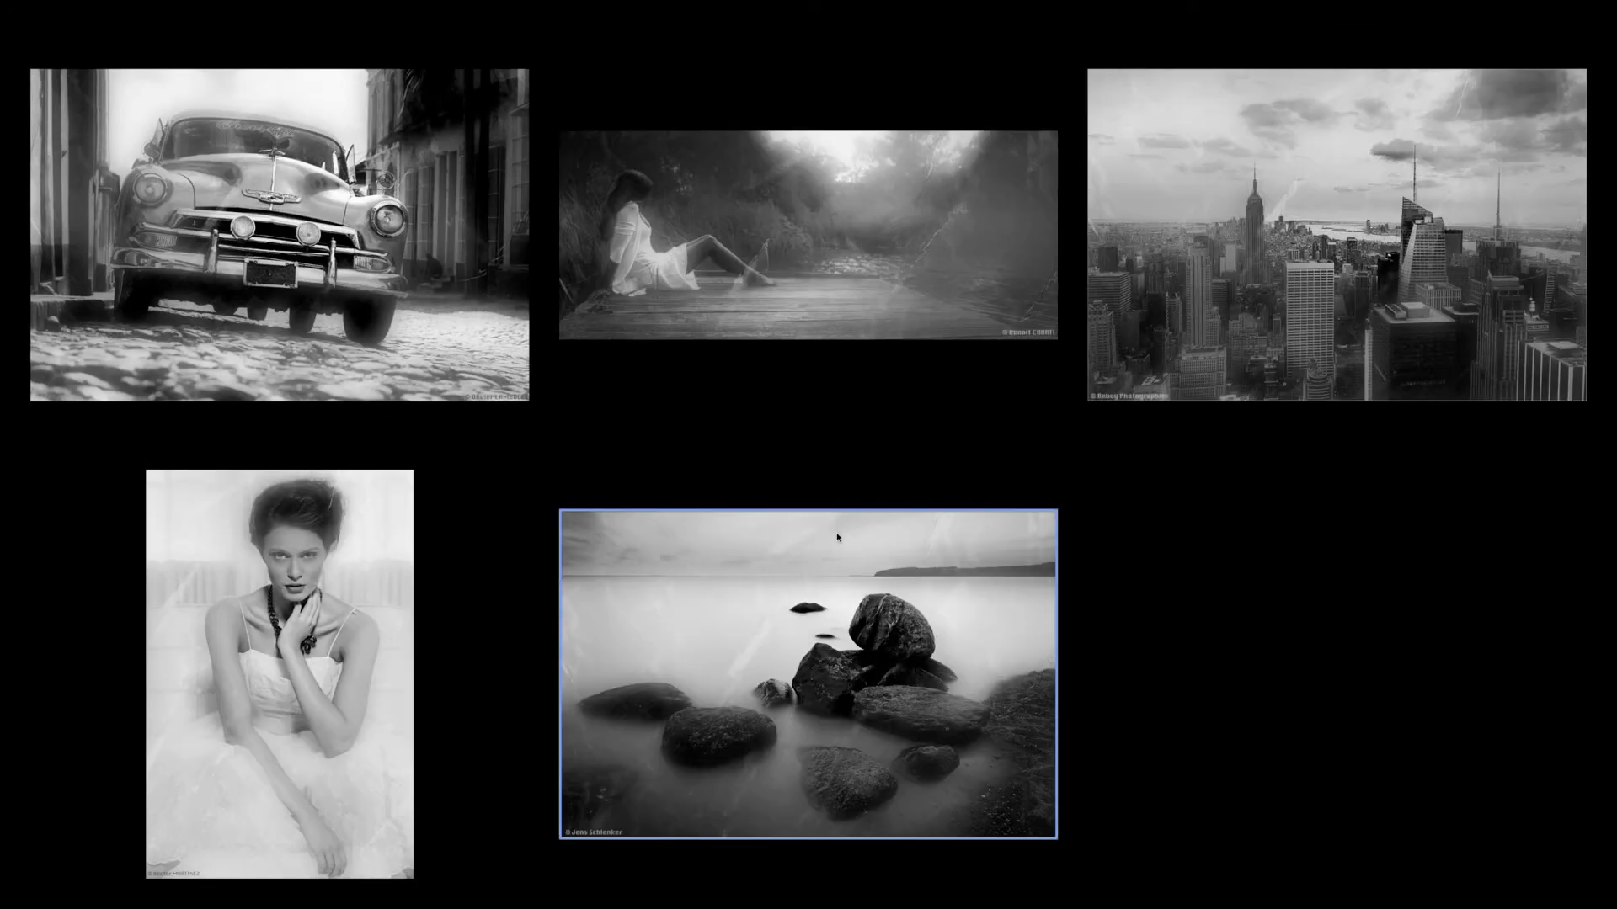
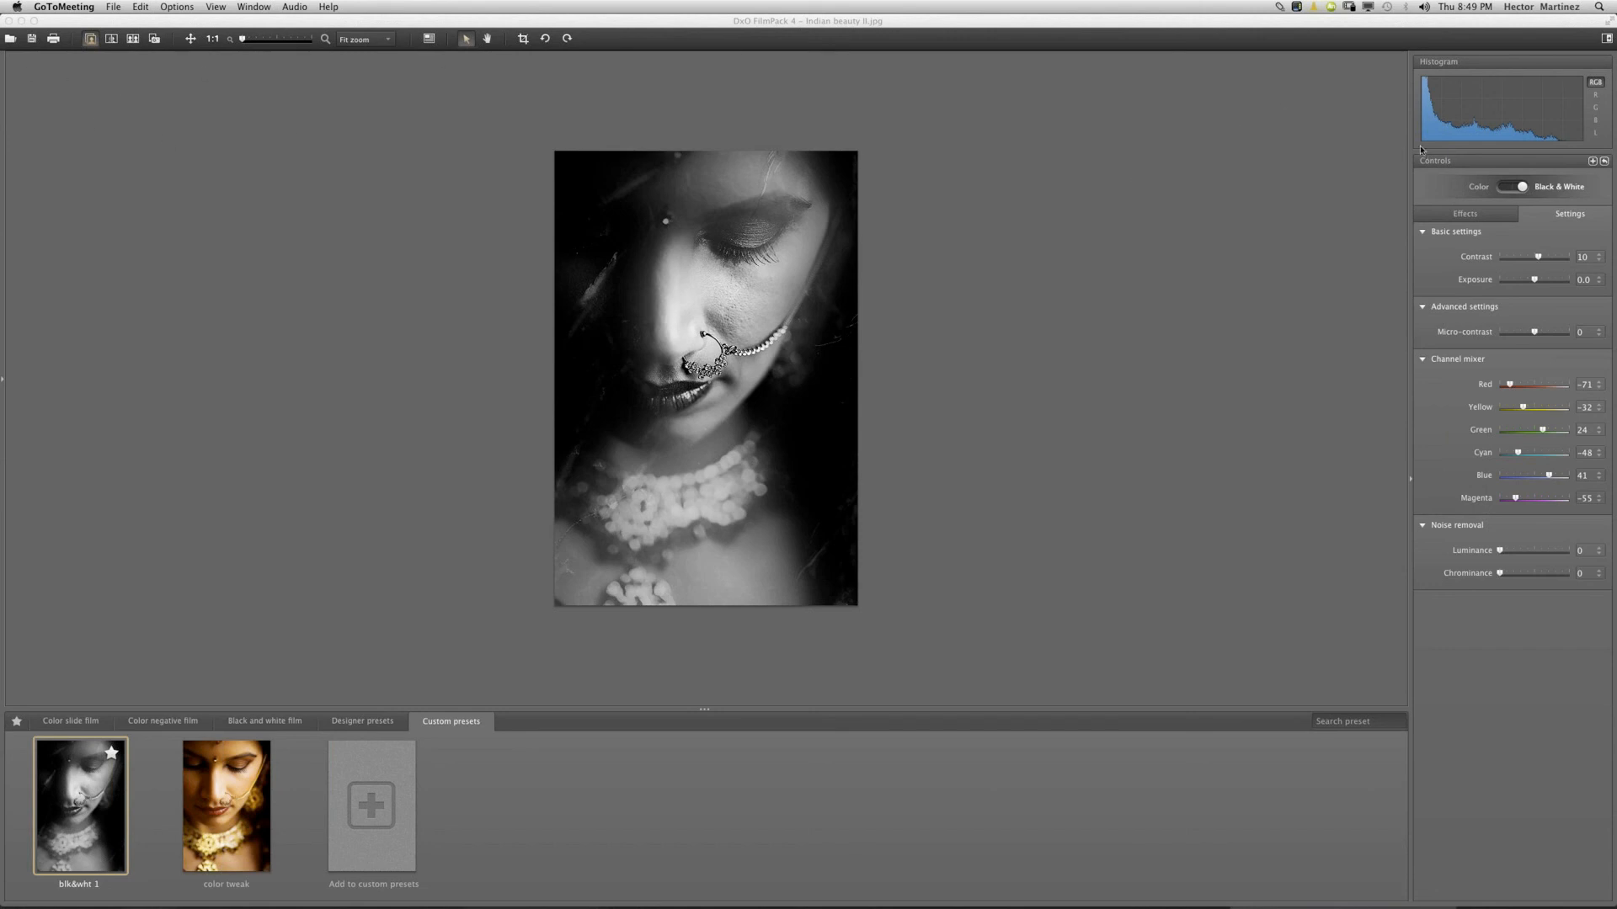
Reset all adjustments on Indian beauty II.jpg and search the presets for fuji.
click(1604, 161)
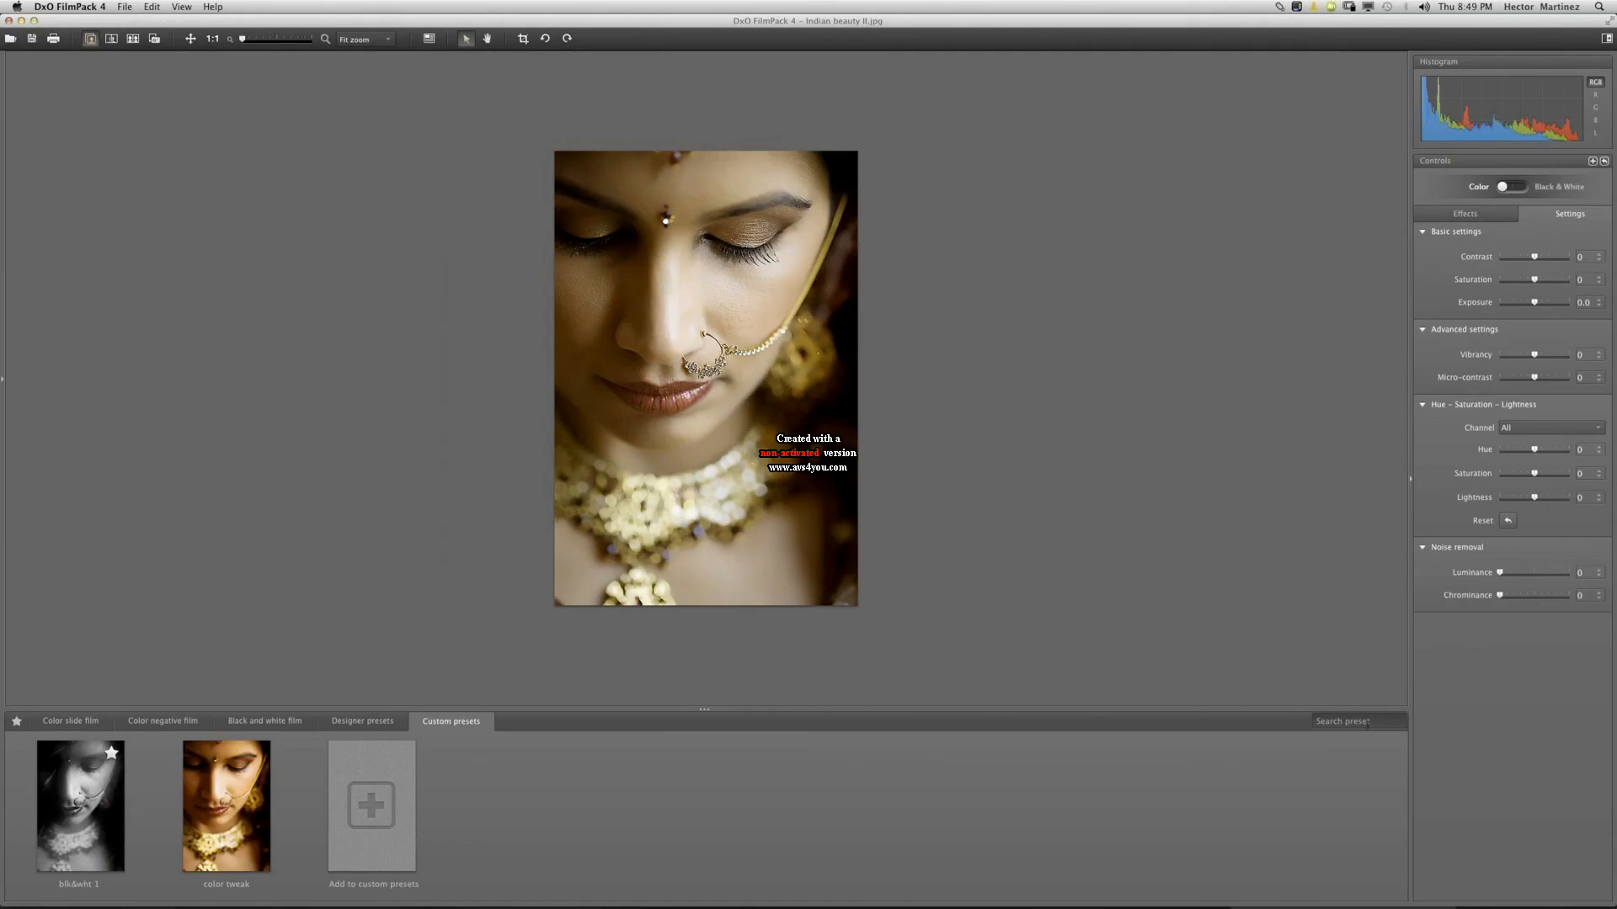
click(1357, 725)
text(fuji)
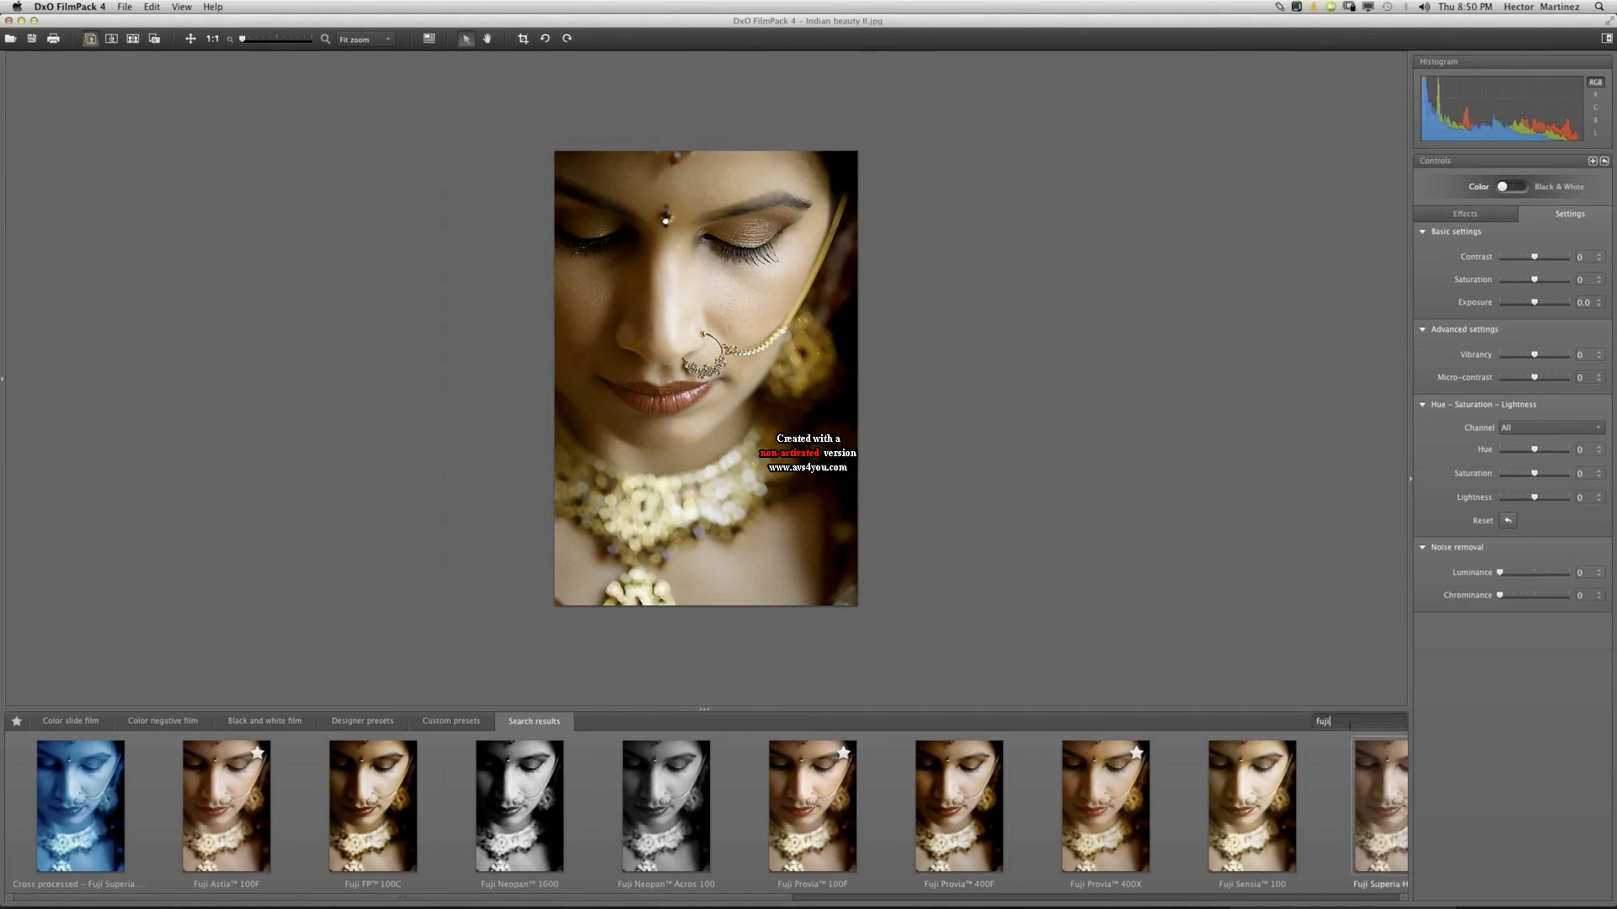
Replace the preset search with kodak and narrow it to kodak t-.
drag(1350, 725, 1287, 721)
key(BackSpace)
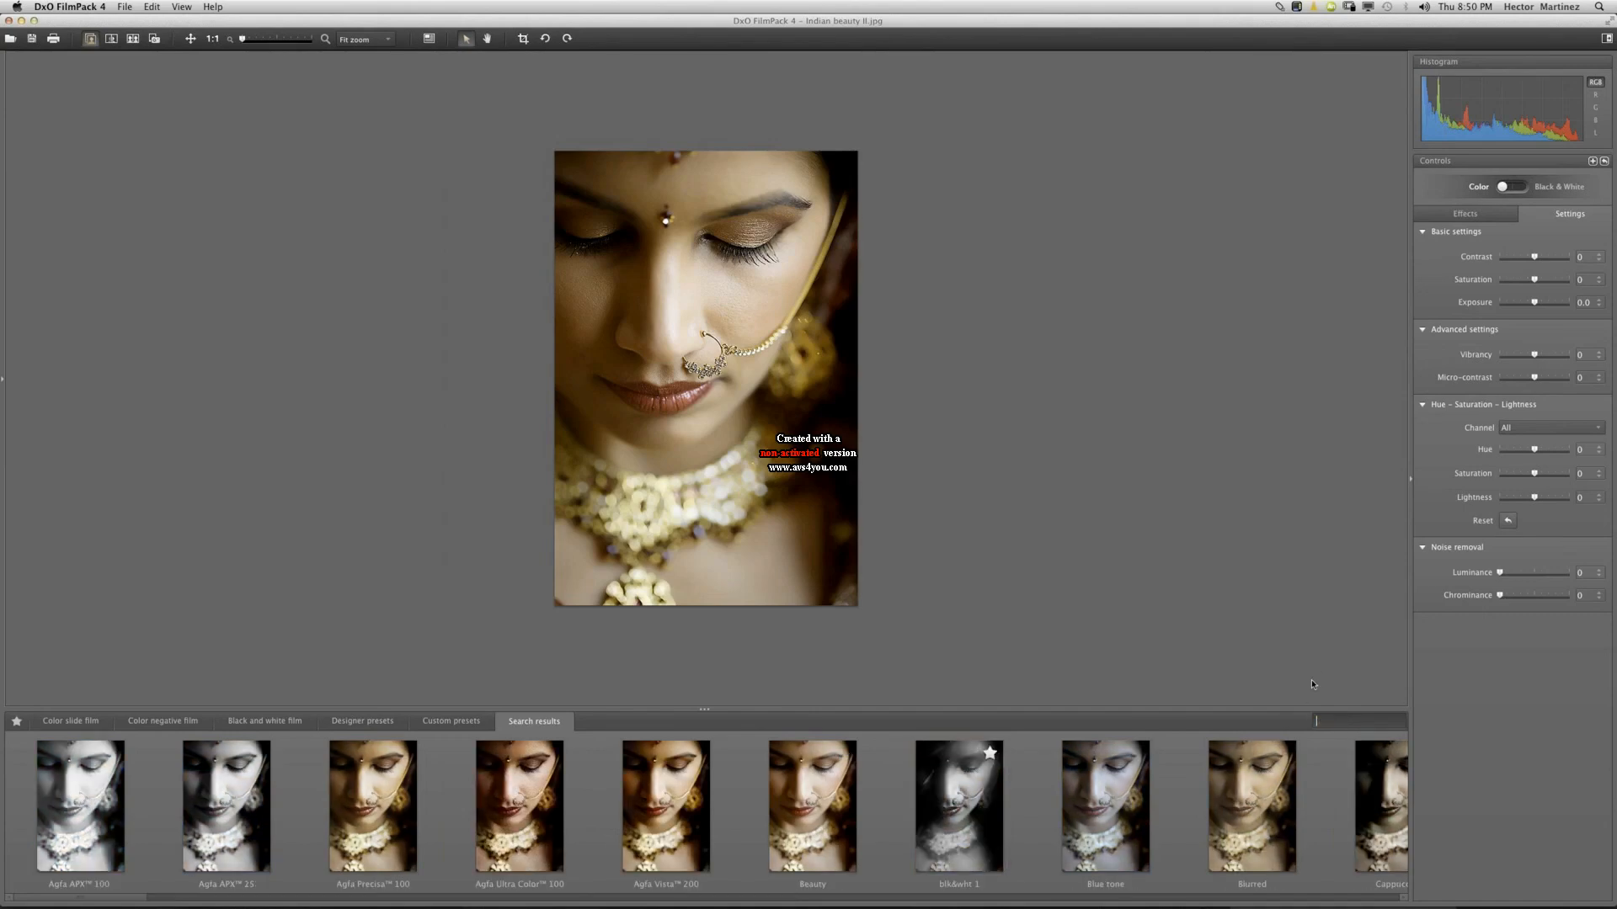
text(kpda)
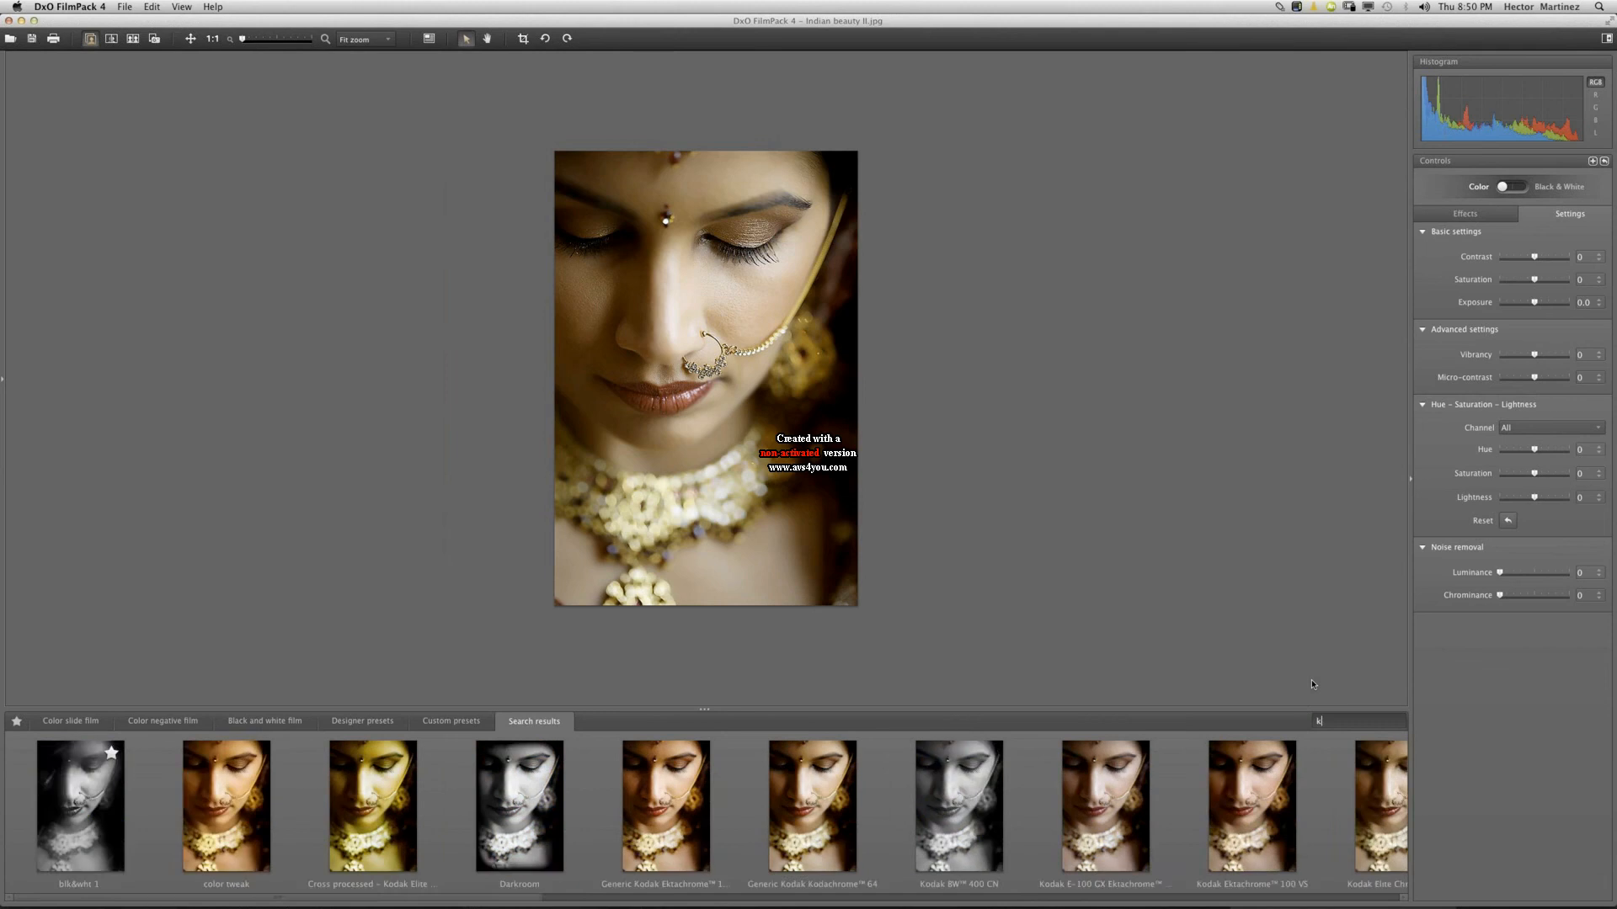
key(BackSpace)
key(BackSpace)
key(BackSpace)
key(BackSpace)
key(BackSpace)
text(kpdak)
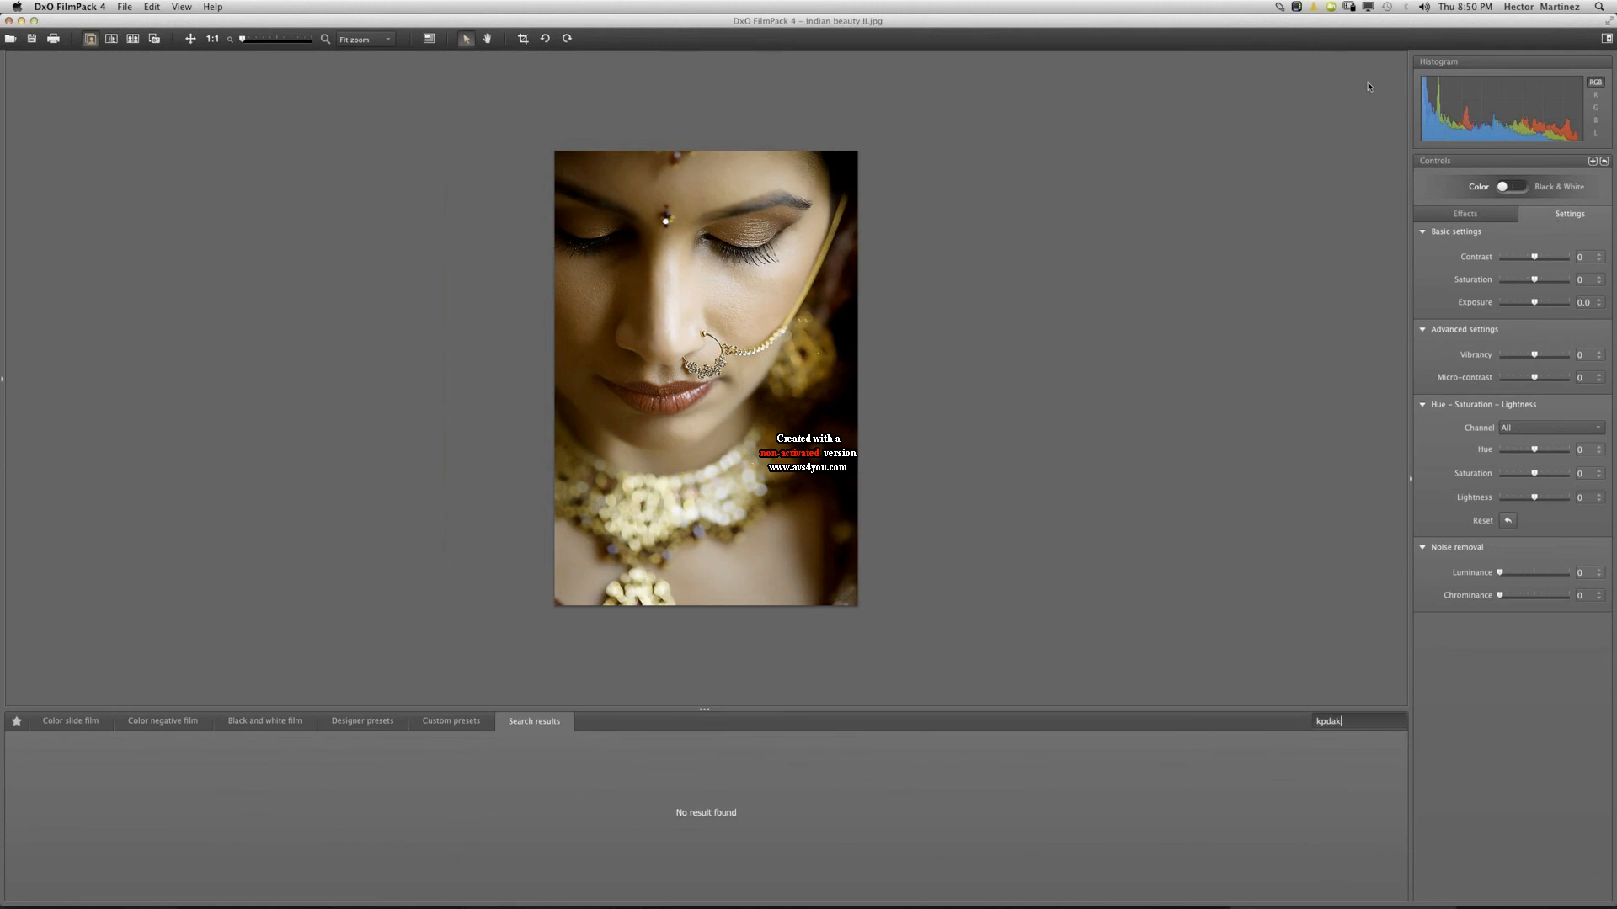
key(BackSpace)
key(BackSpace)
key(BackSpace)
key(BackSpace)
text(kodak)
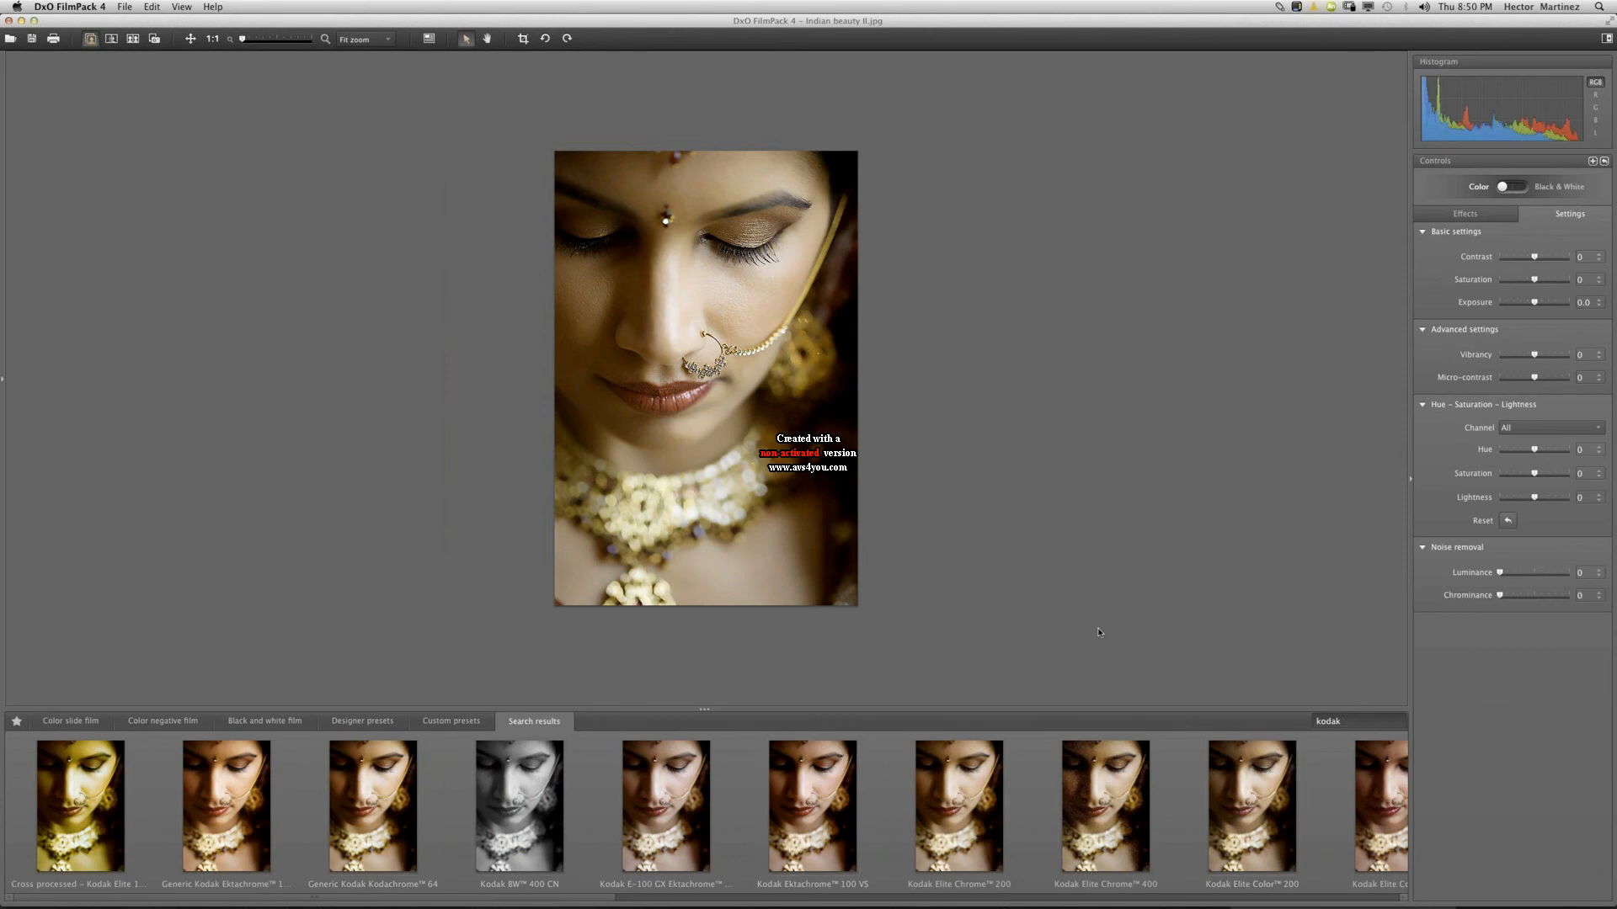
text(t)
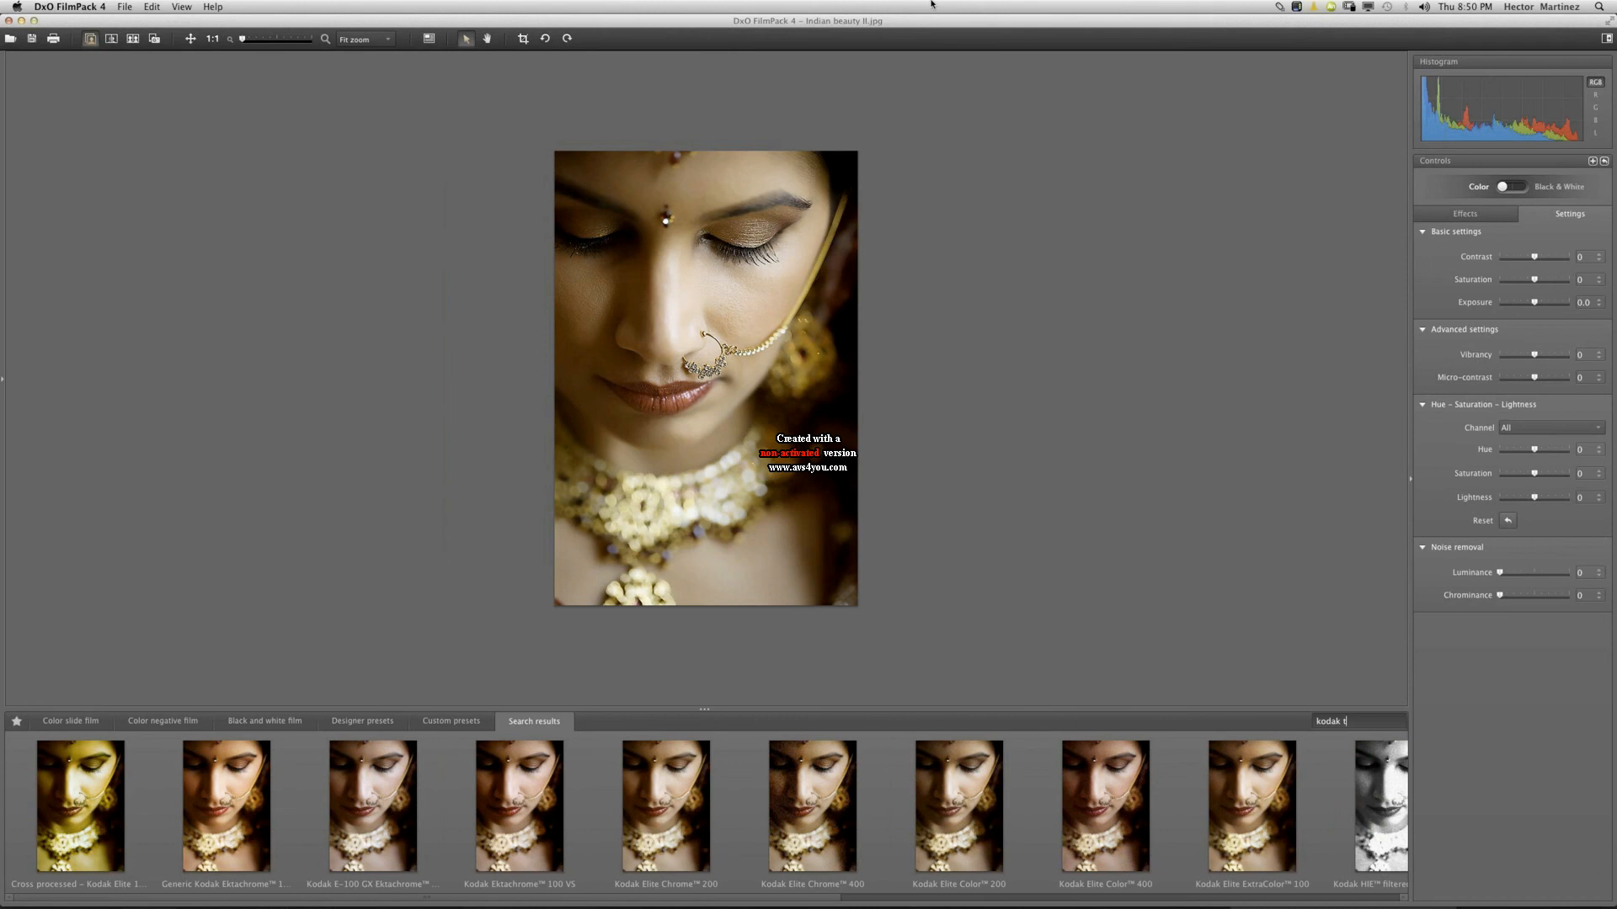
text(-)
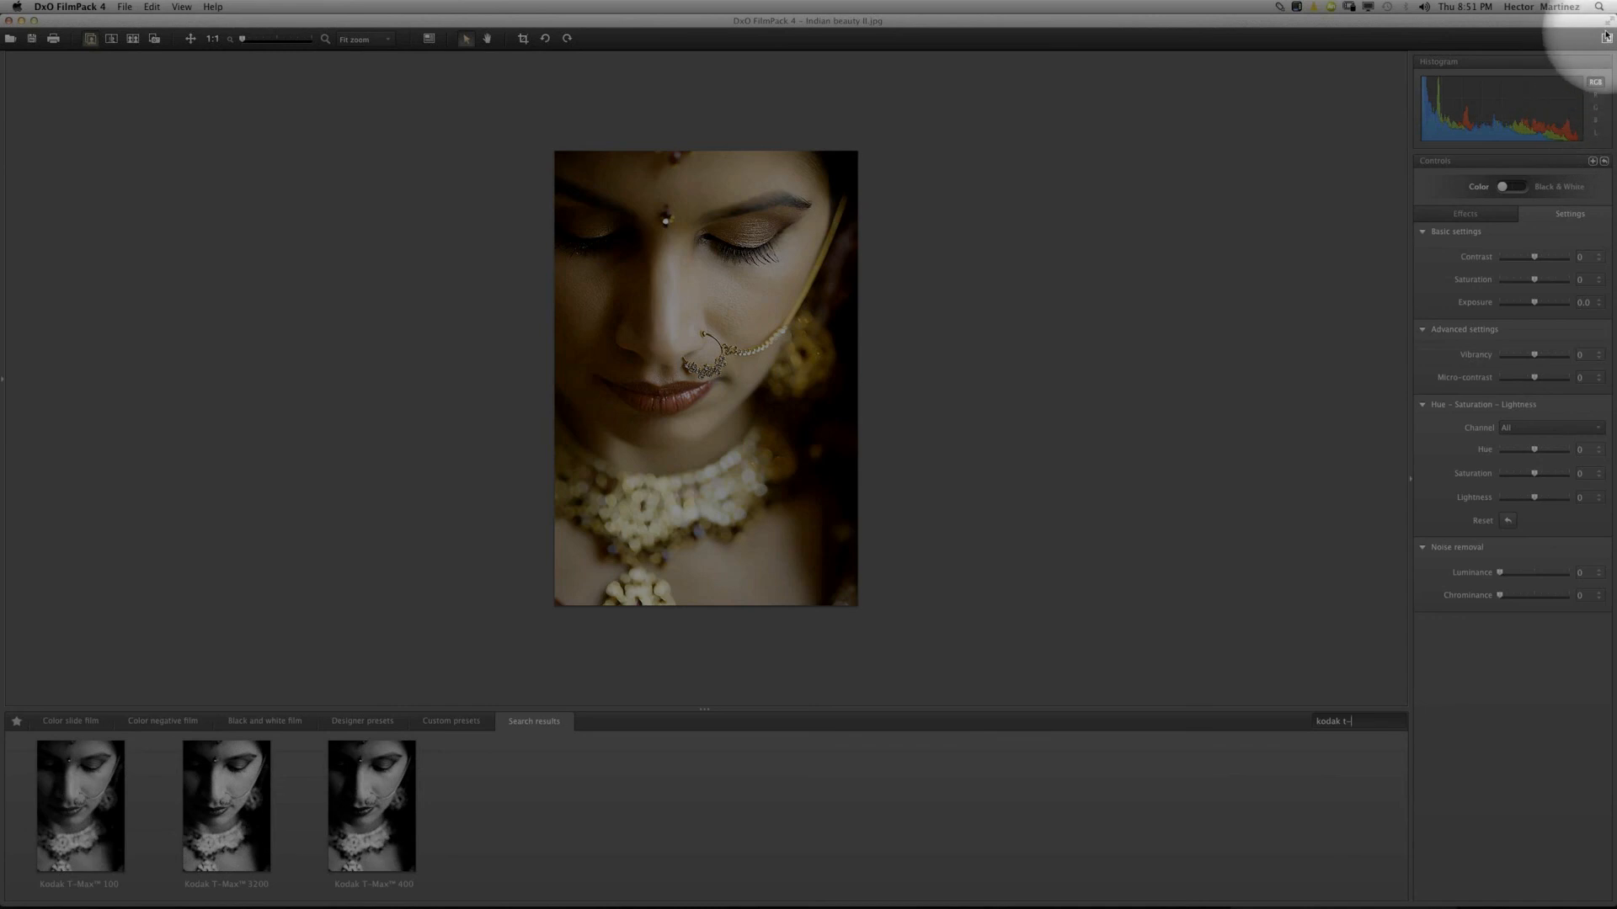
View the histogram's red, green, blue and luminance channels one by one, and return it to RGB.
click(1595, 94)
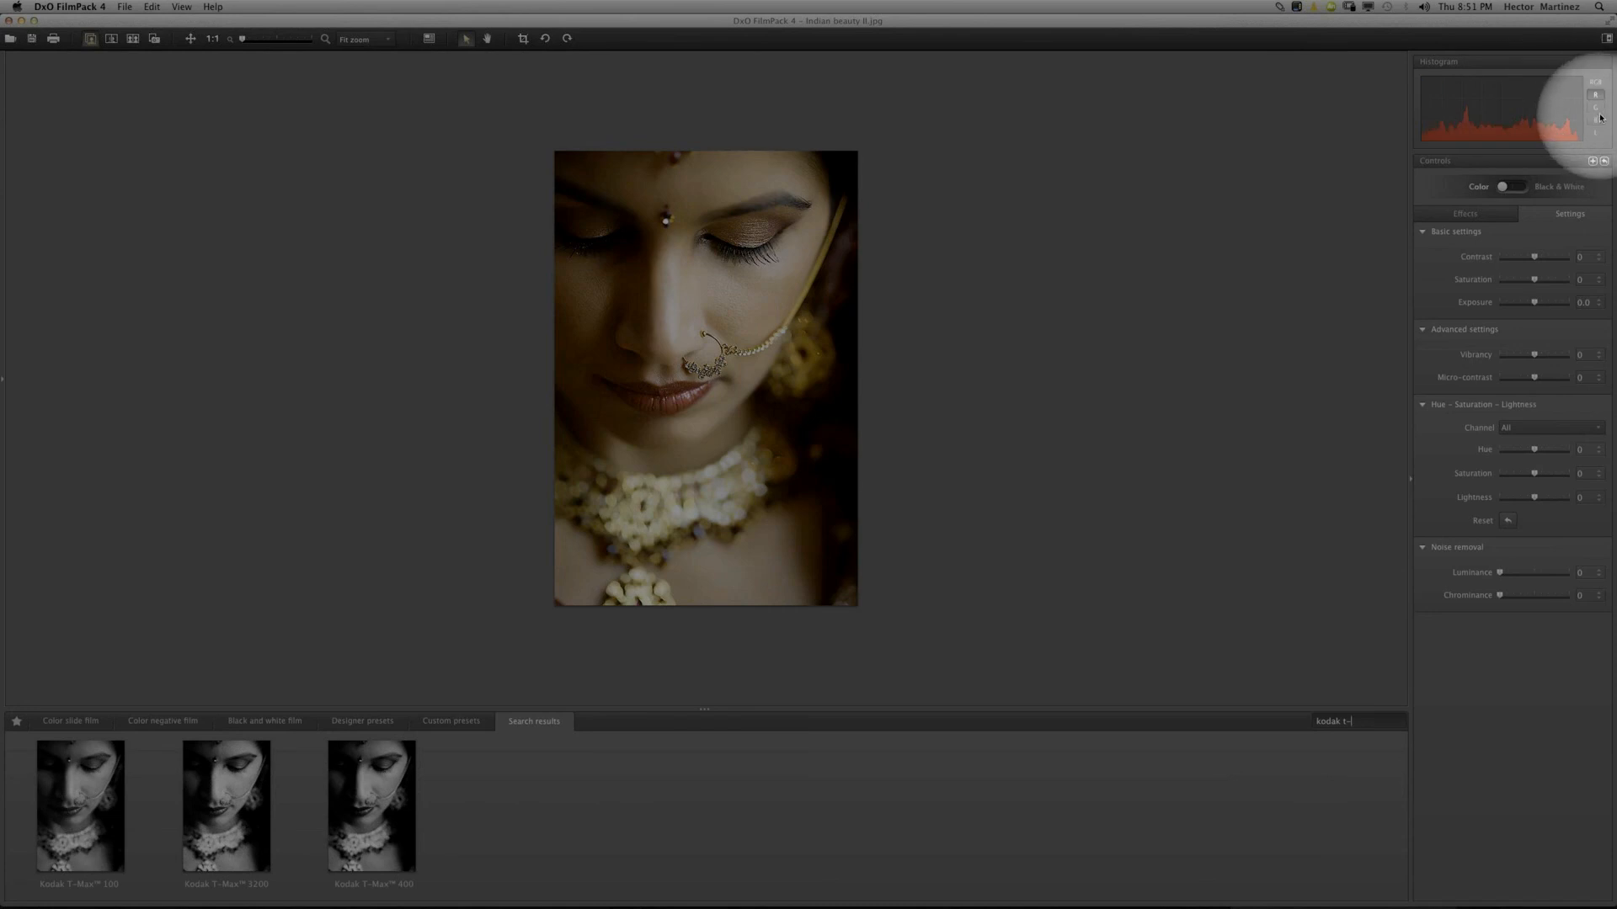
click(1595, 107)
click(1595, 120)
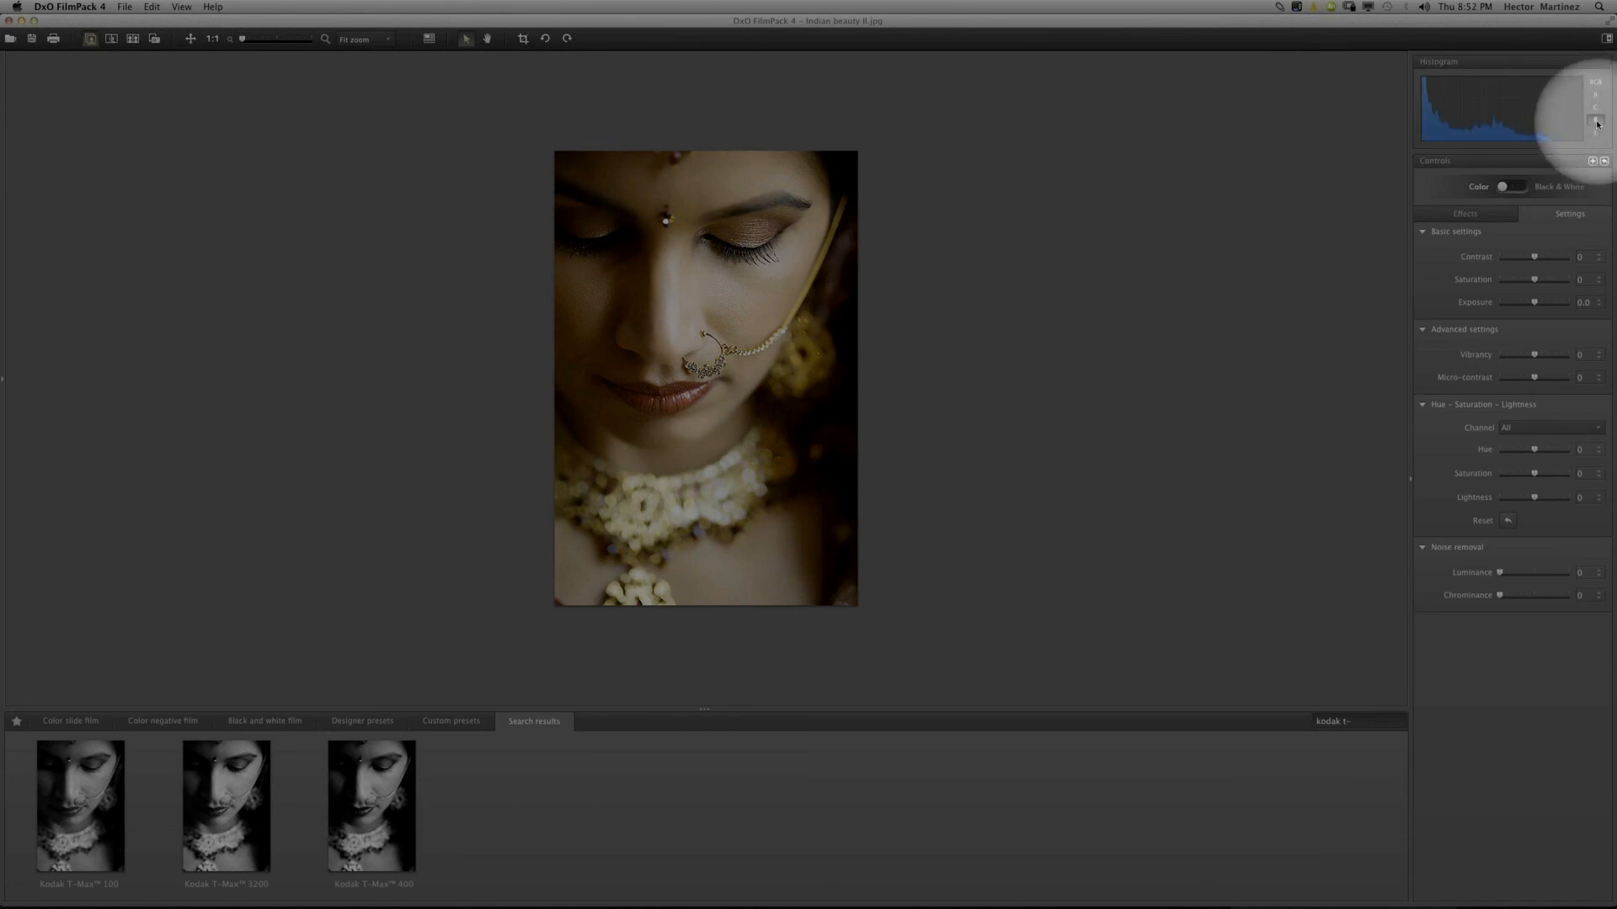
click(1594, 132)
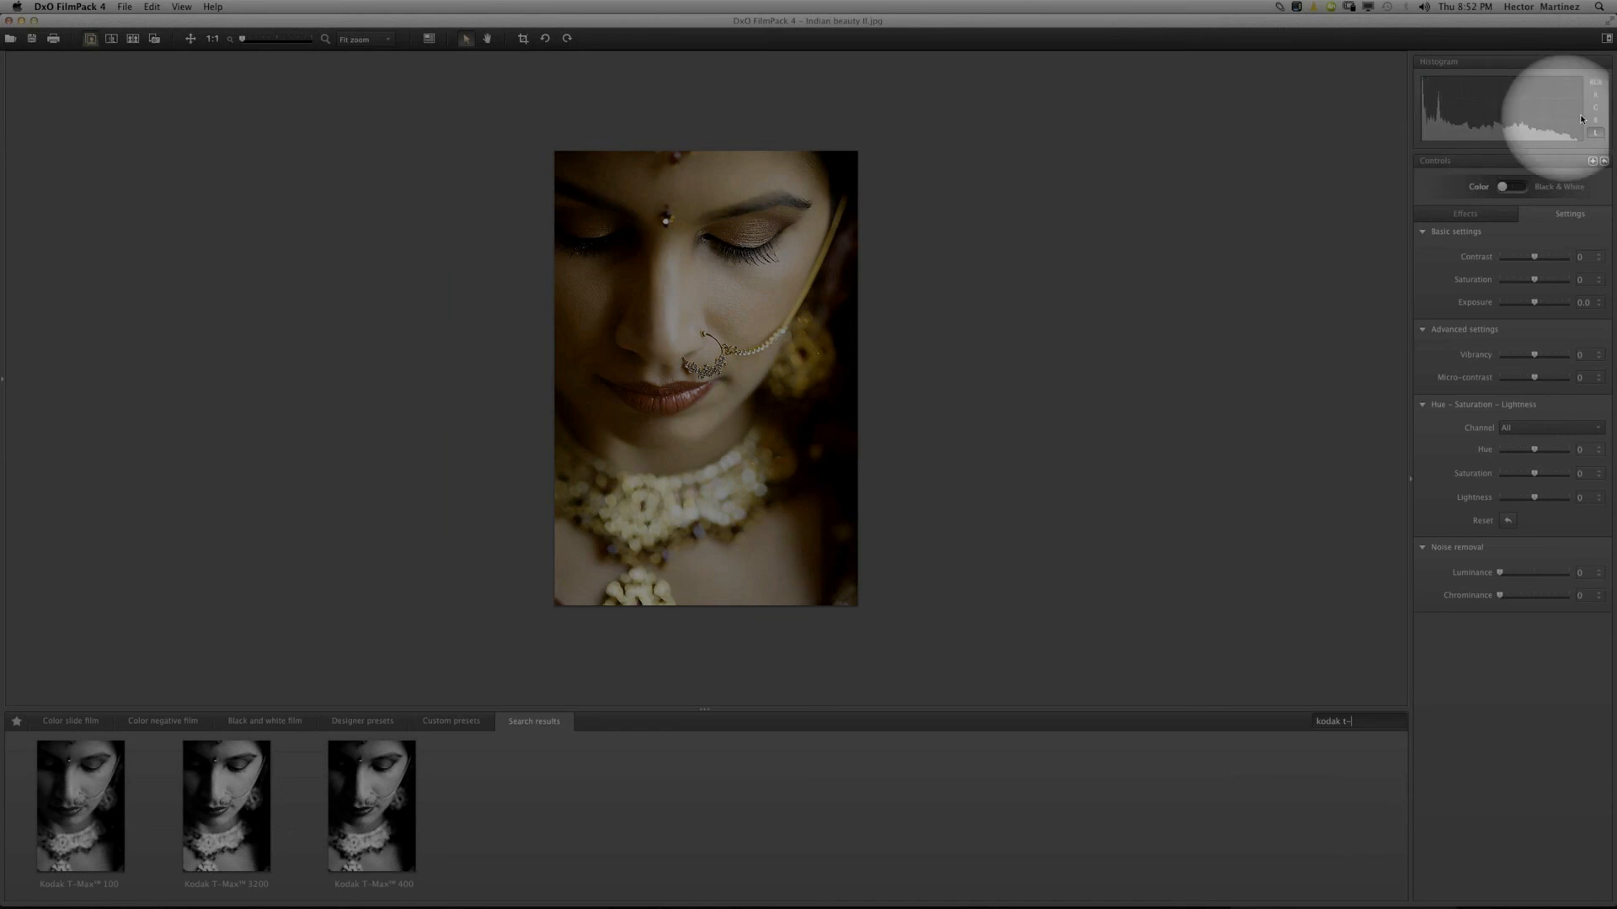
click(1594, 81)
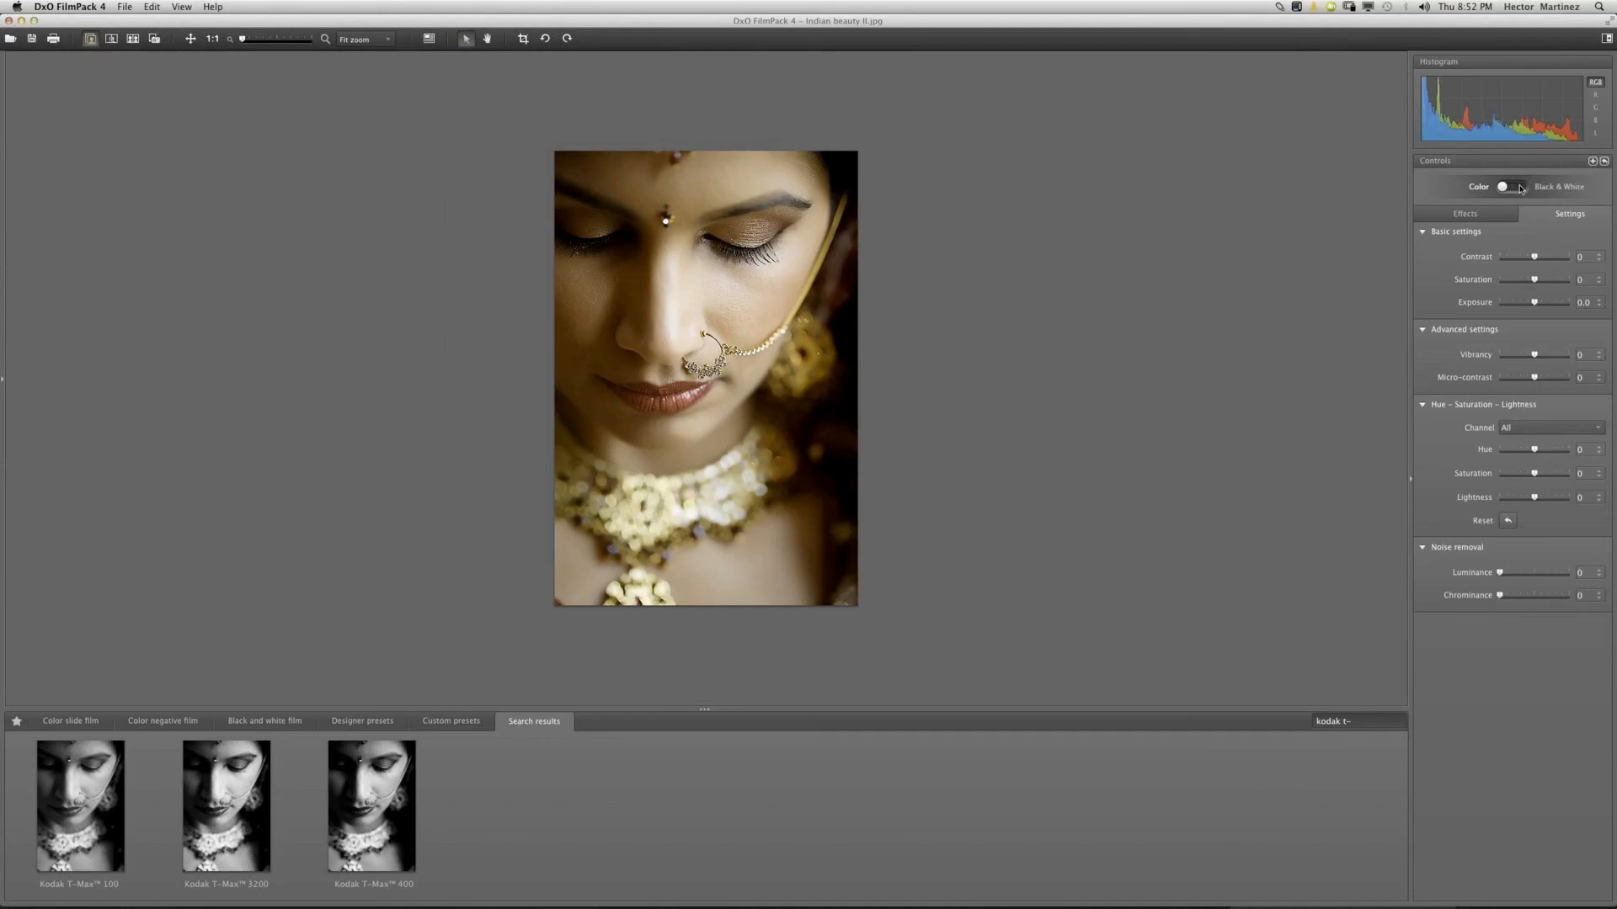
Switch the portrait to Black & White rendering and back to Color.
click(1521, 188)
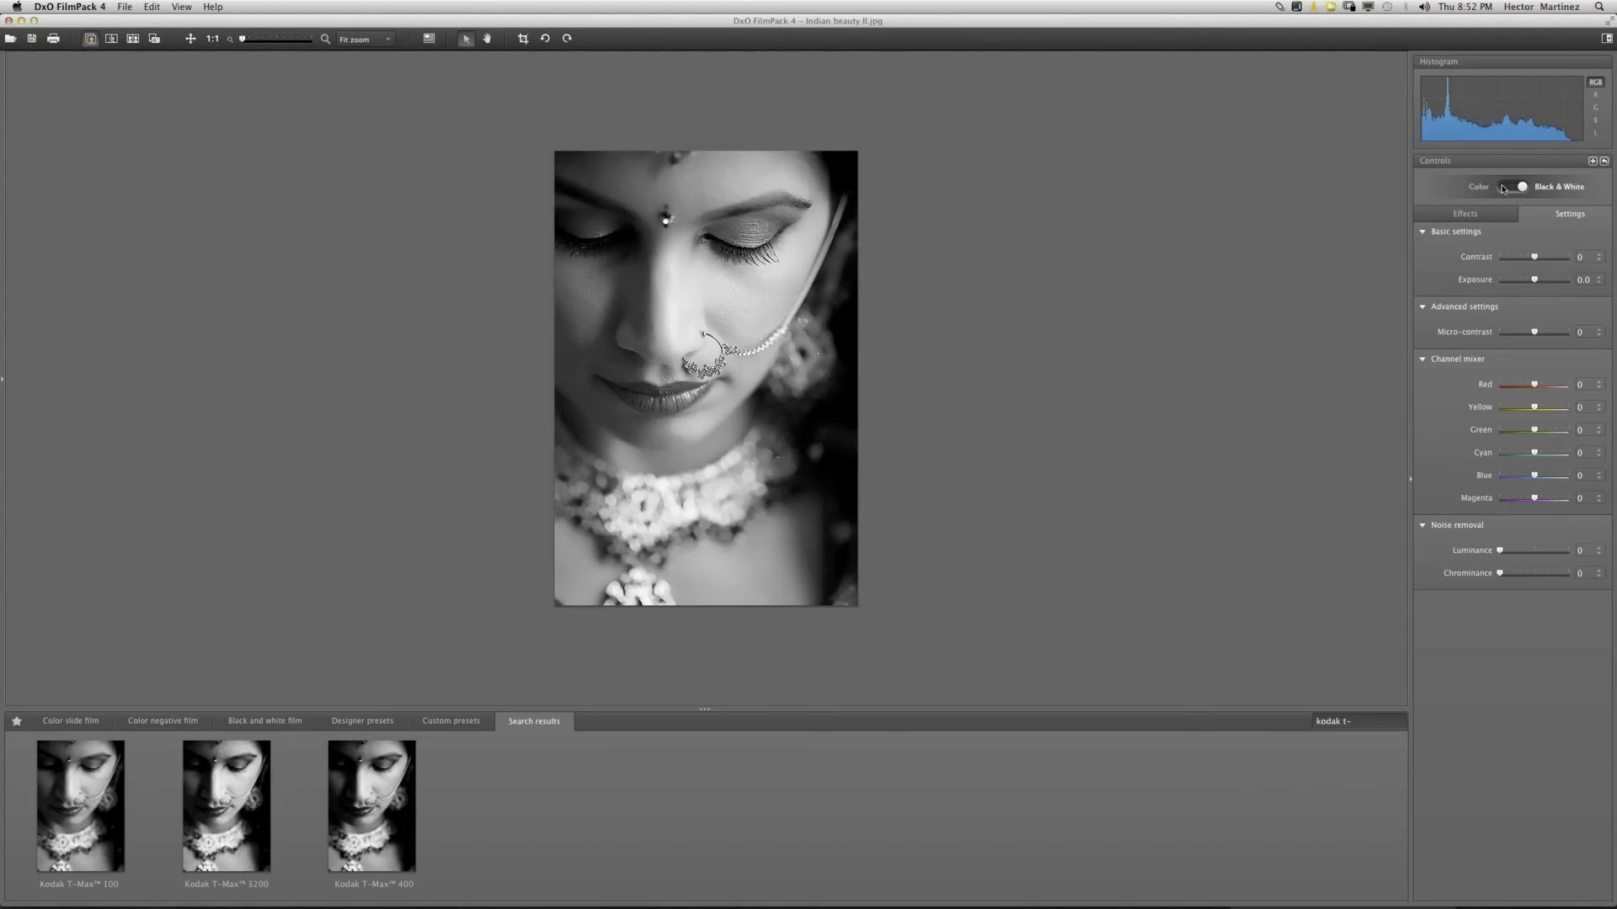
click(1503, 188)
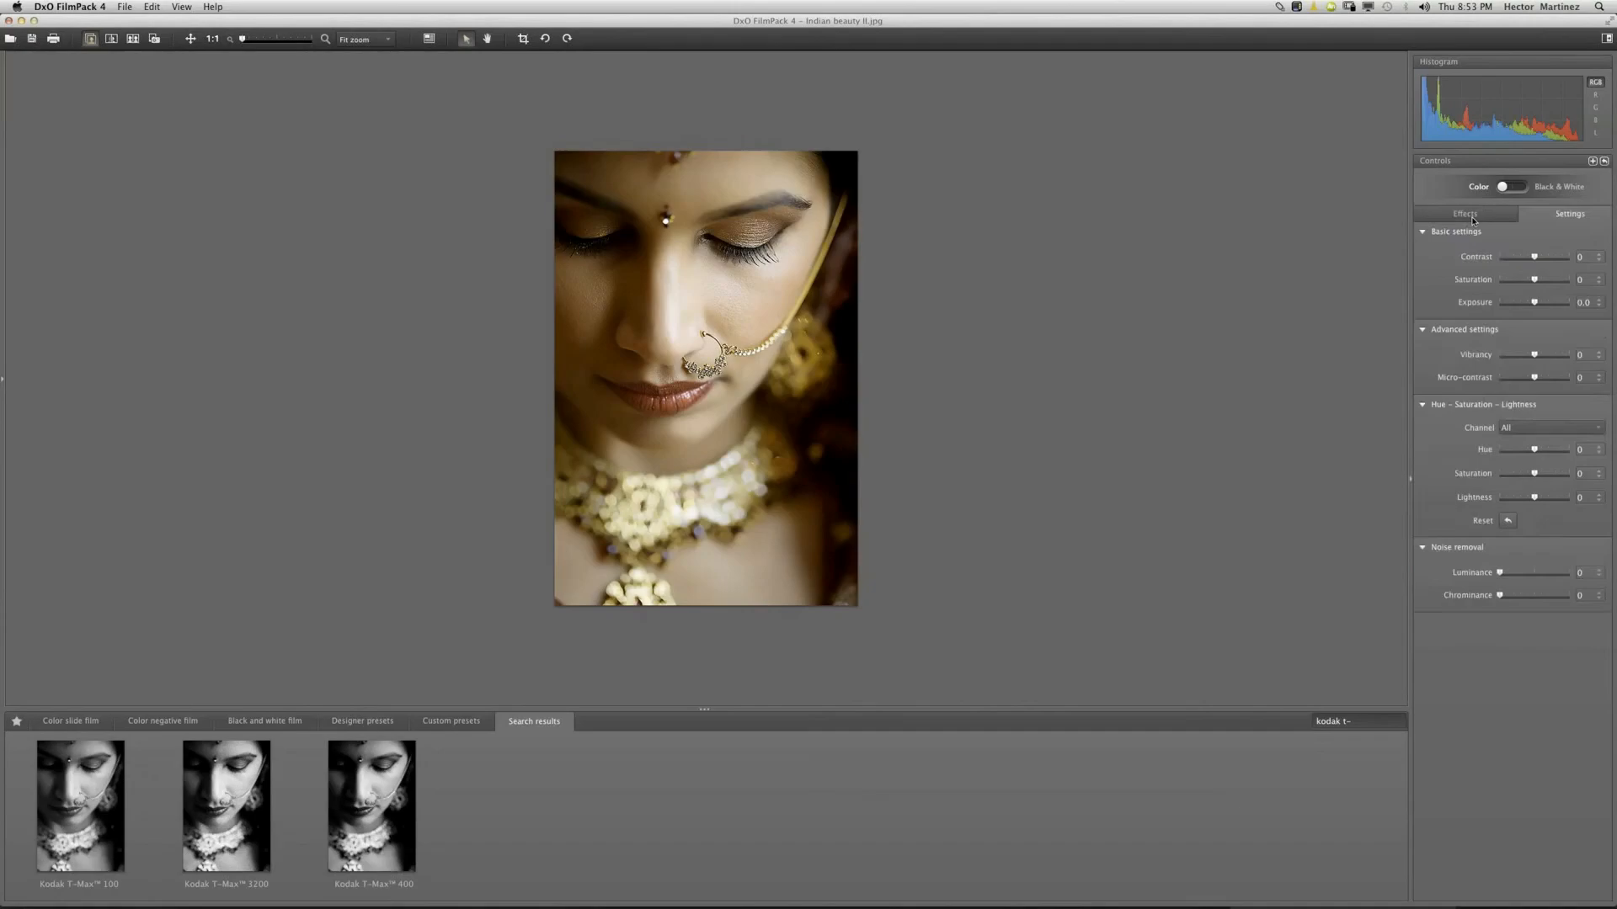
Review the Film rendering, Film grain and Filter effect controls, including the available grain films.
click(1472, 217)
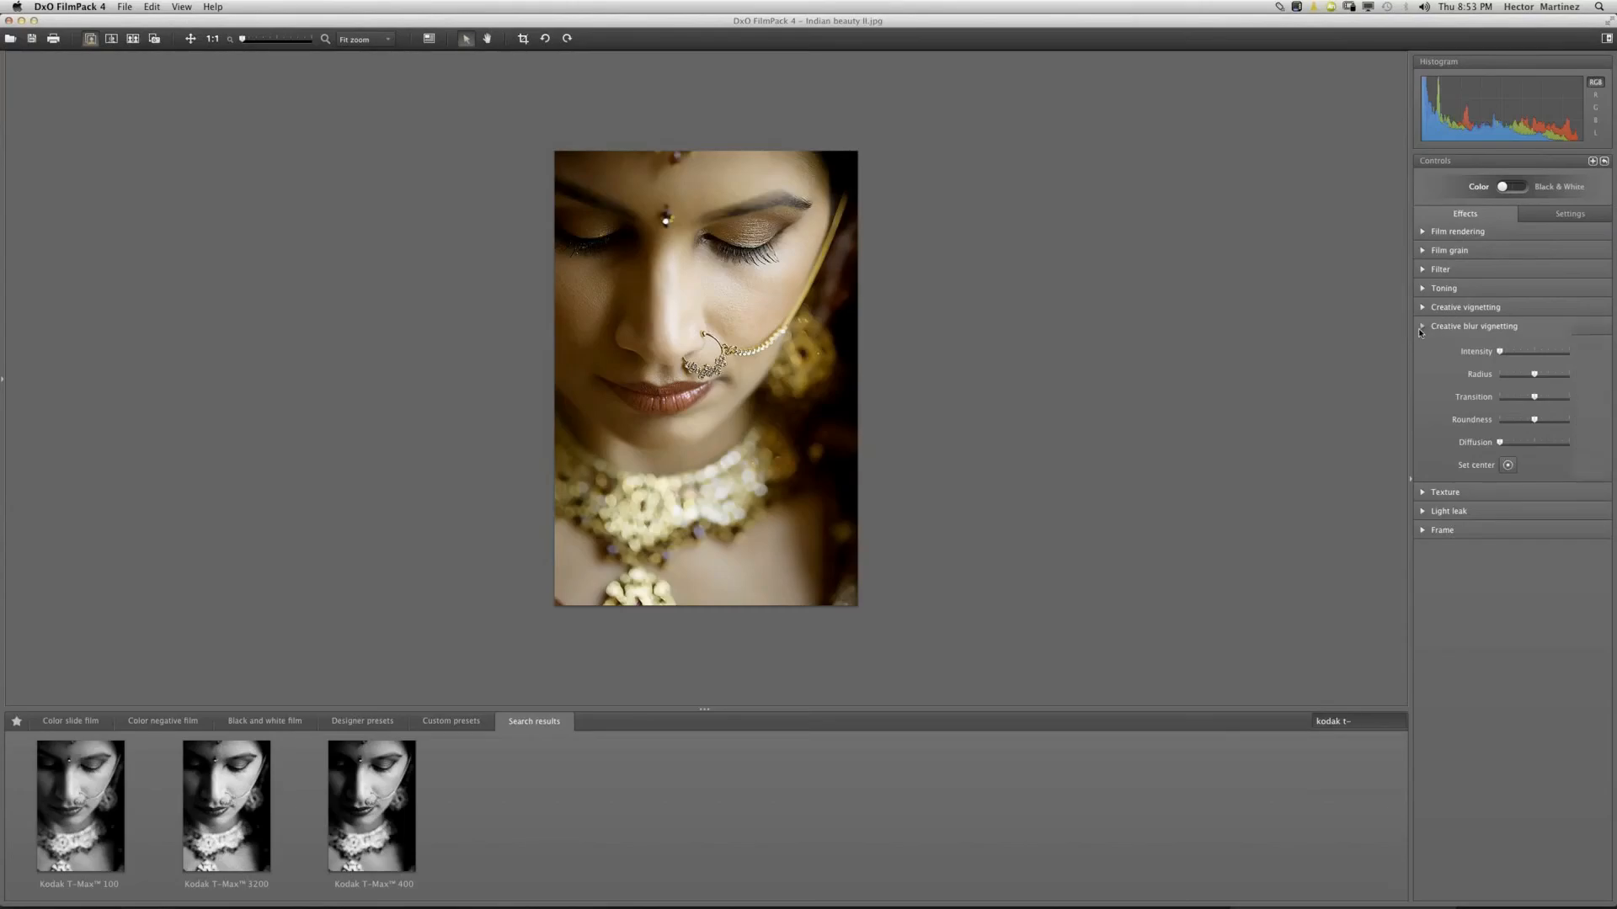
click(1467, 236)
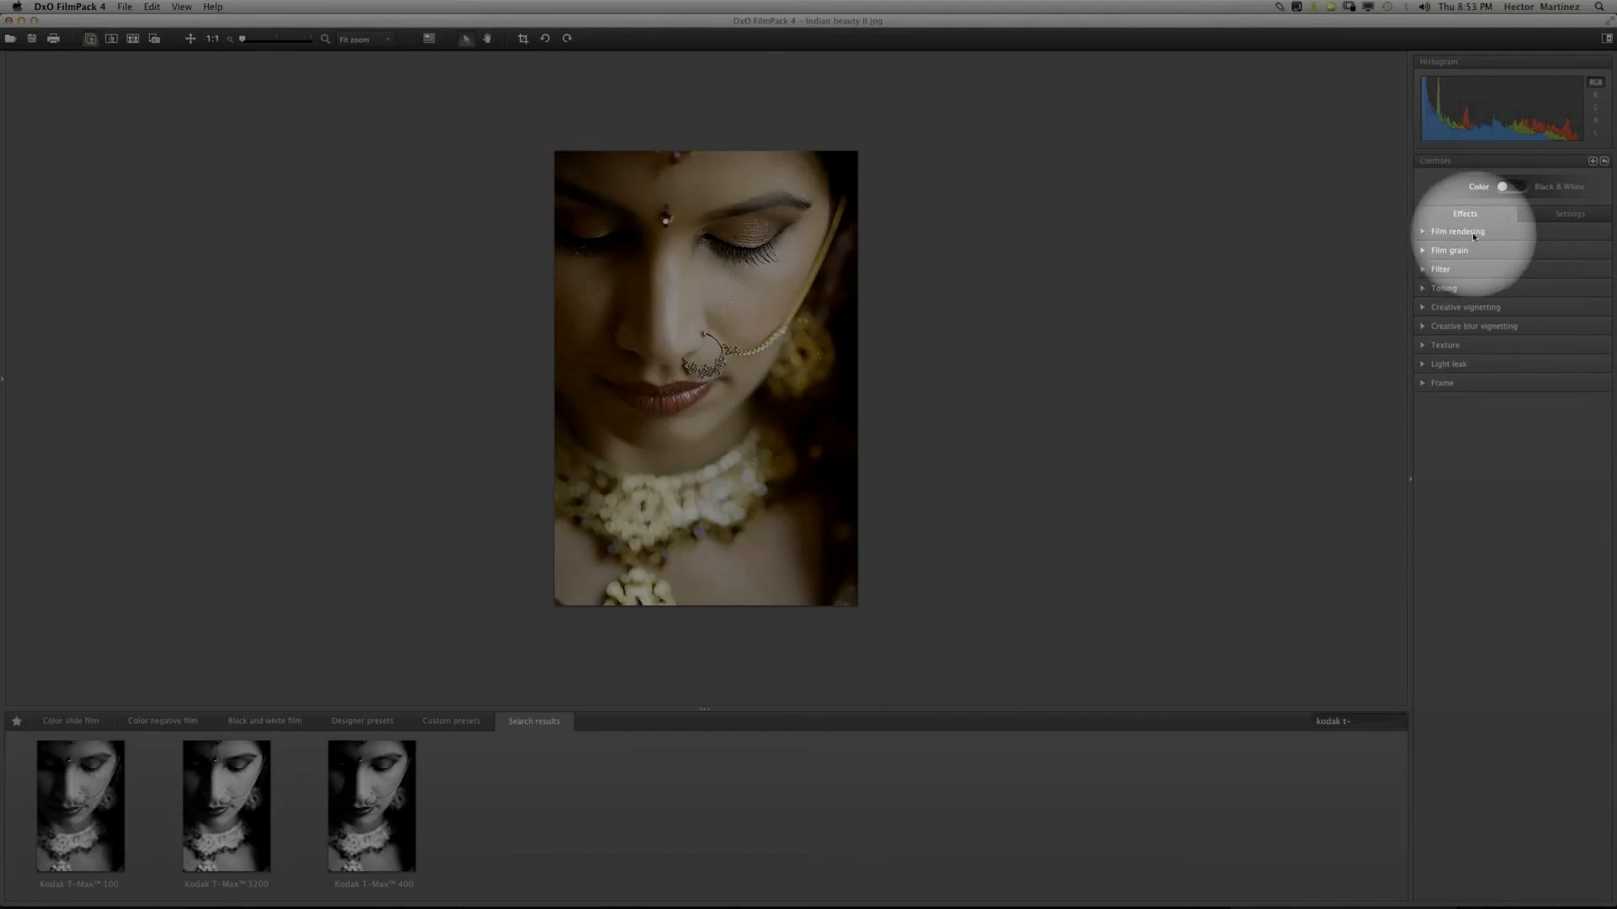
click(1428, 235)
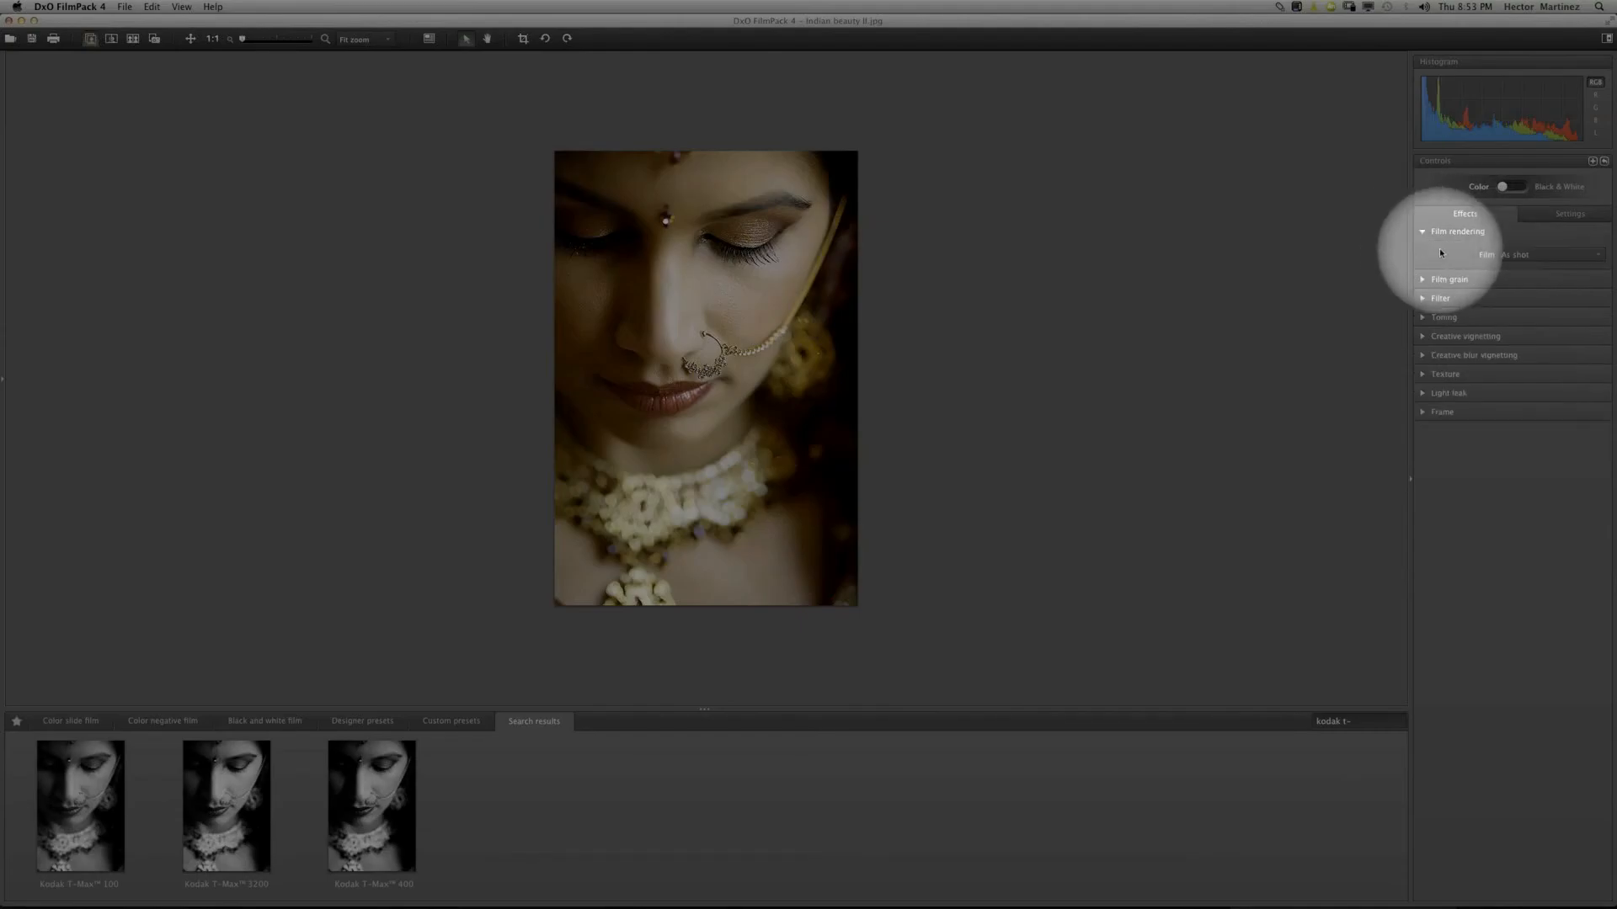
click(1424, 233)
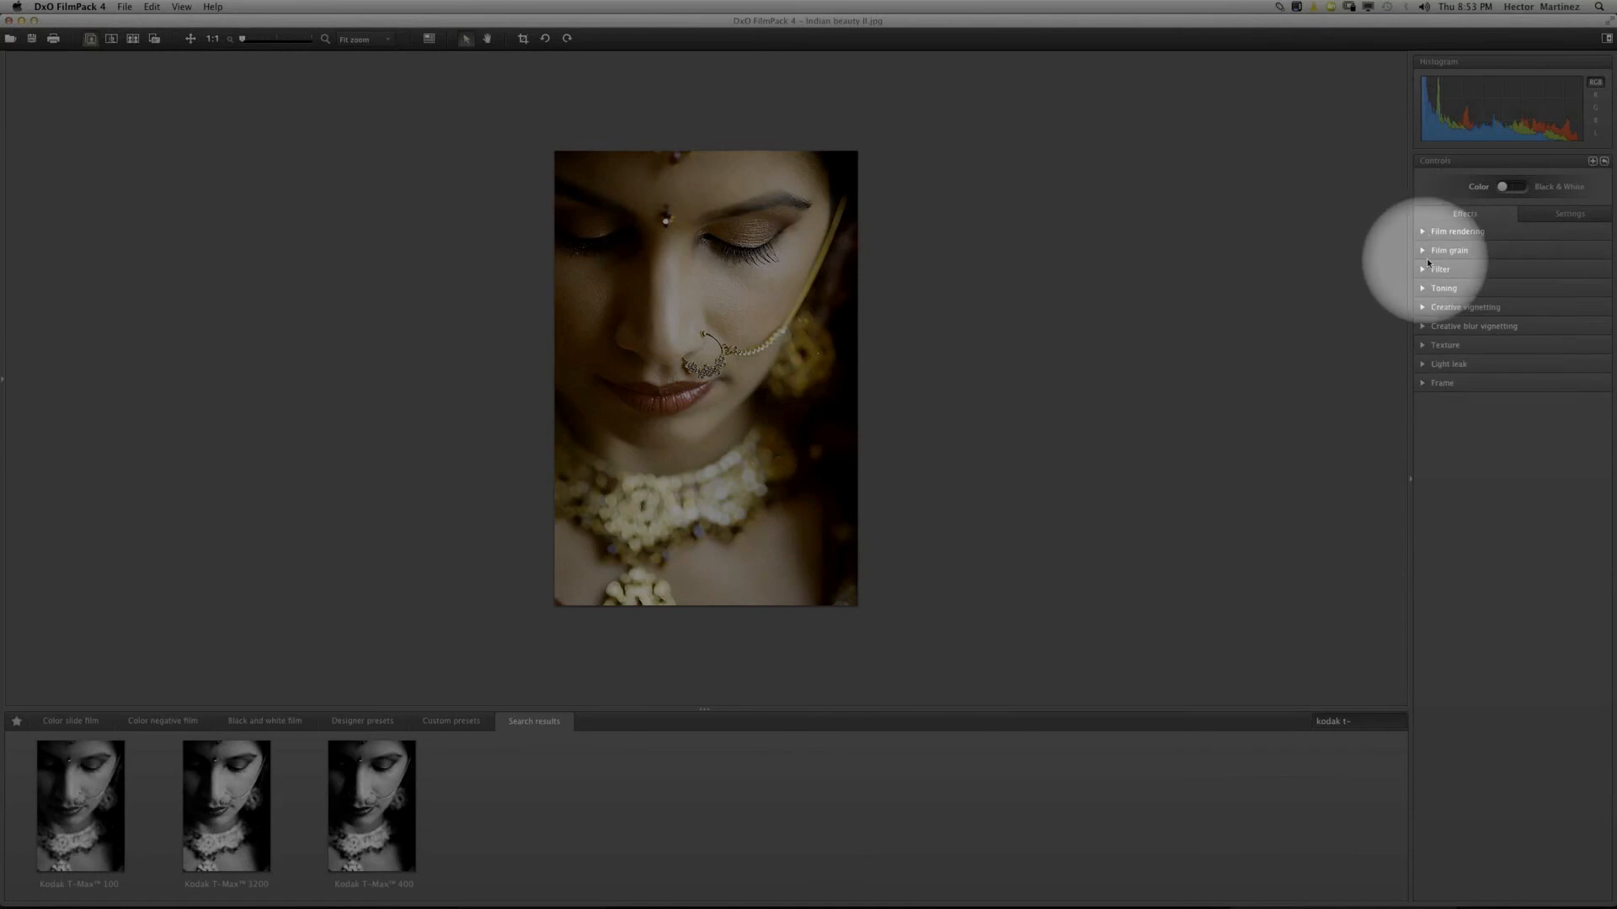
click(1426, 250)
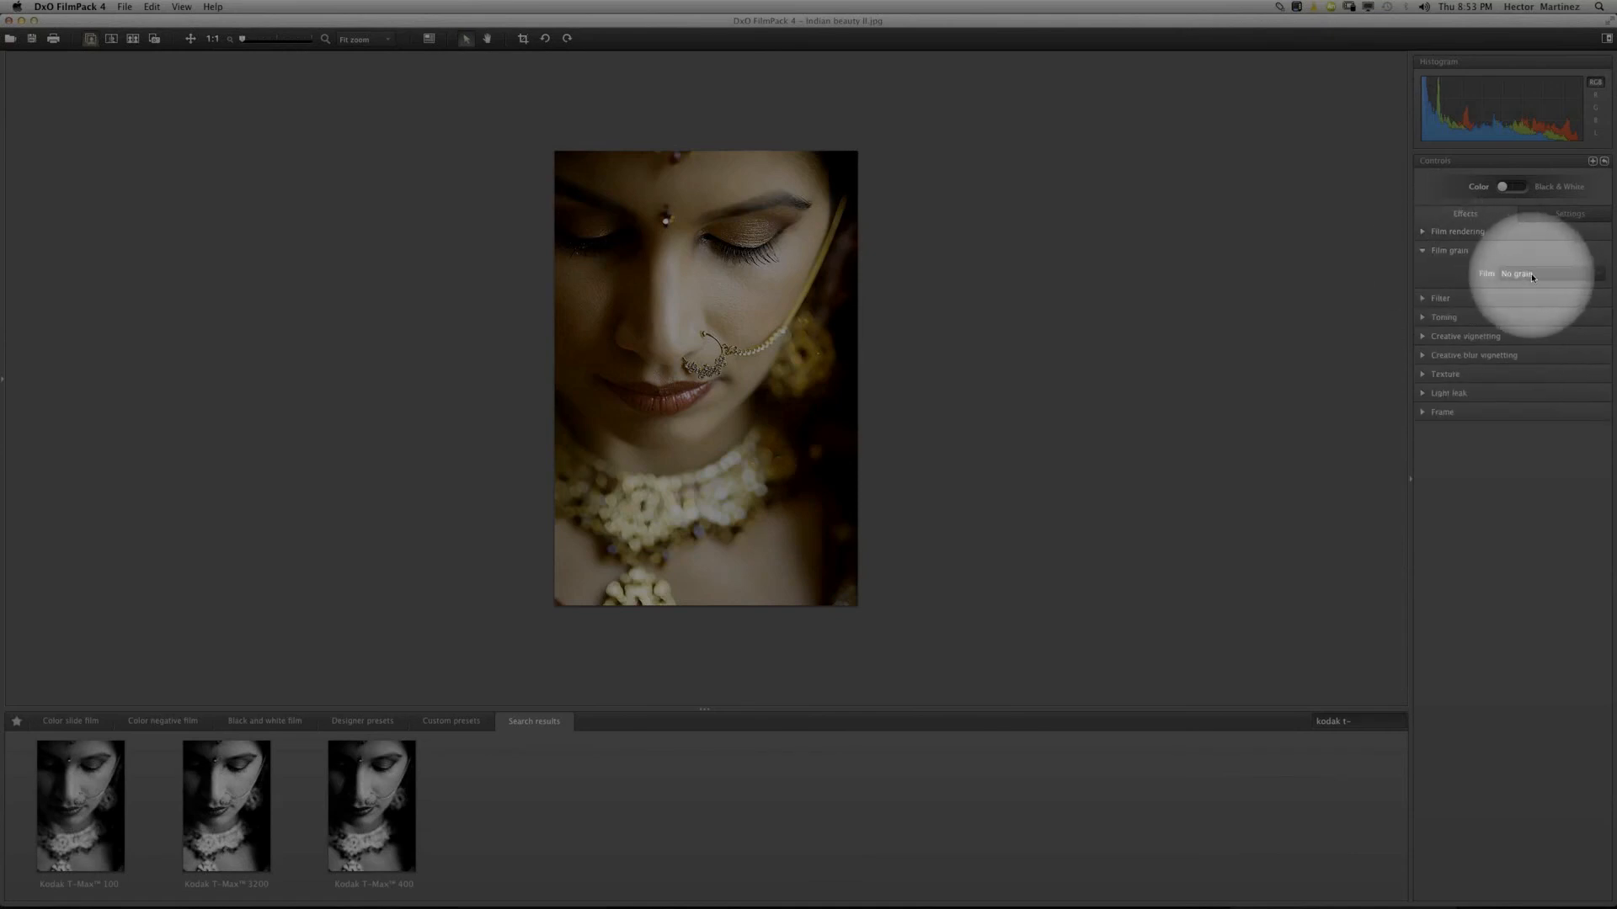
click(1530, 273)
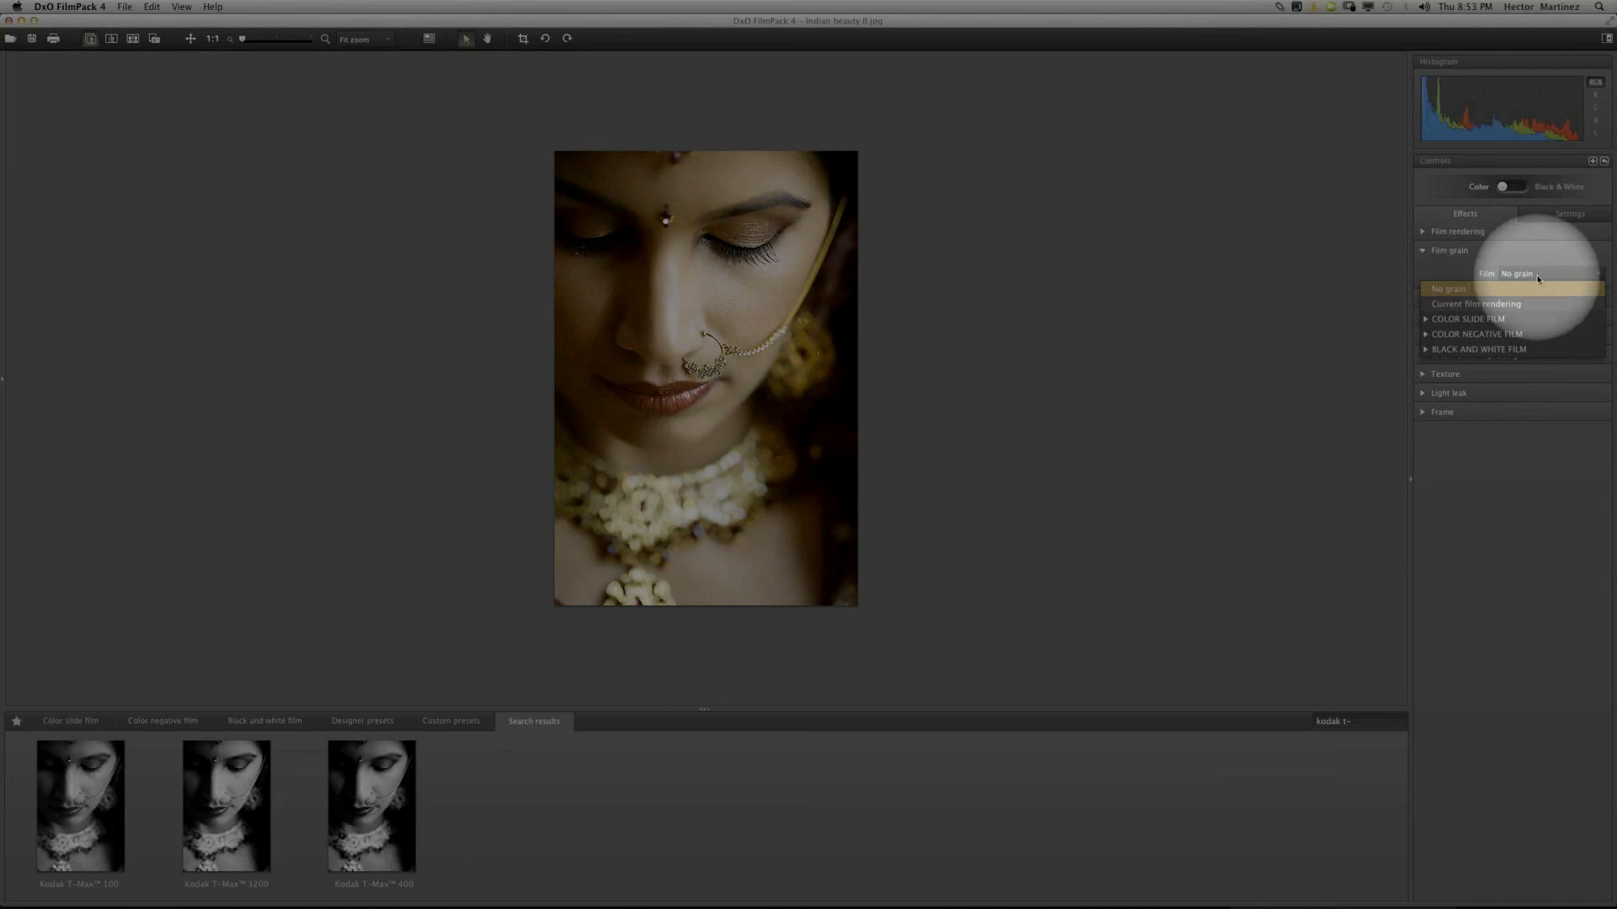
click(1439, 252)
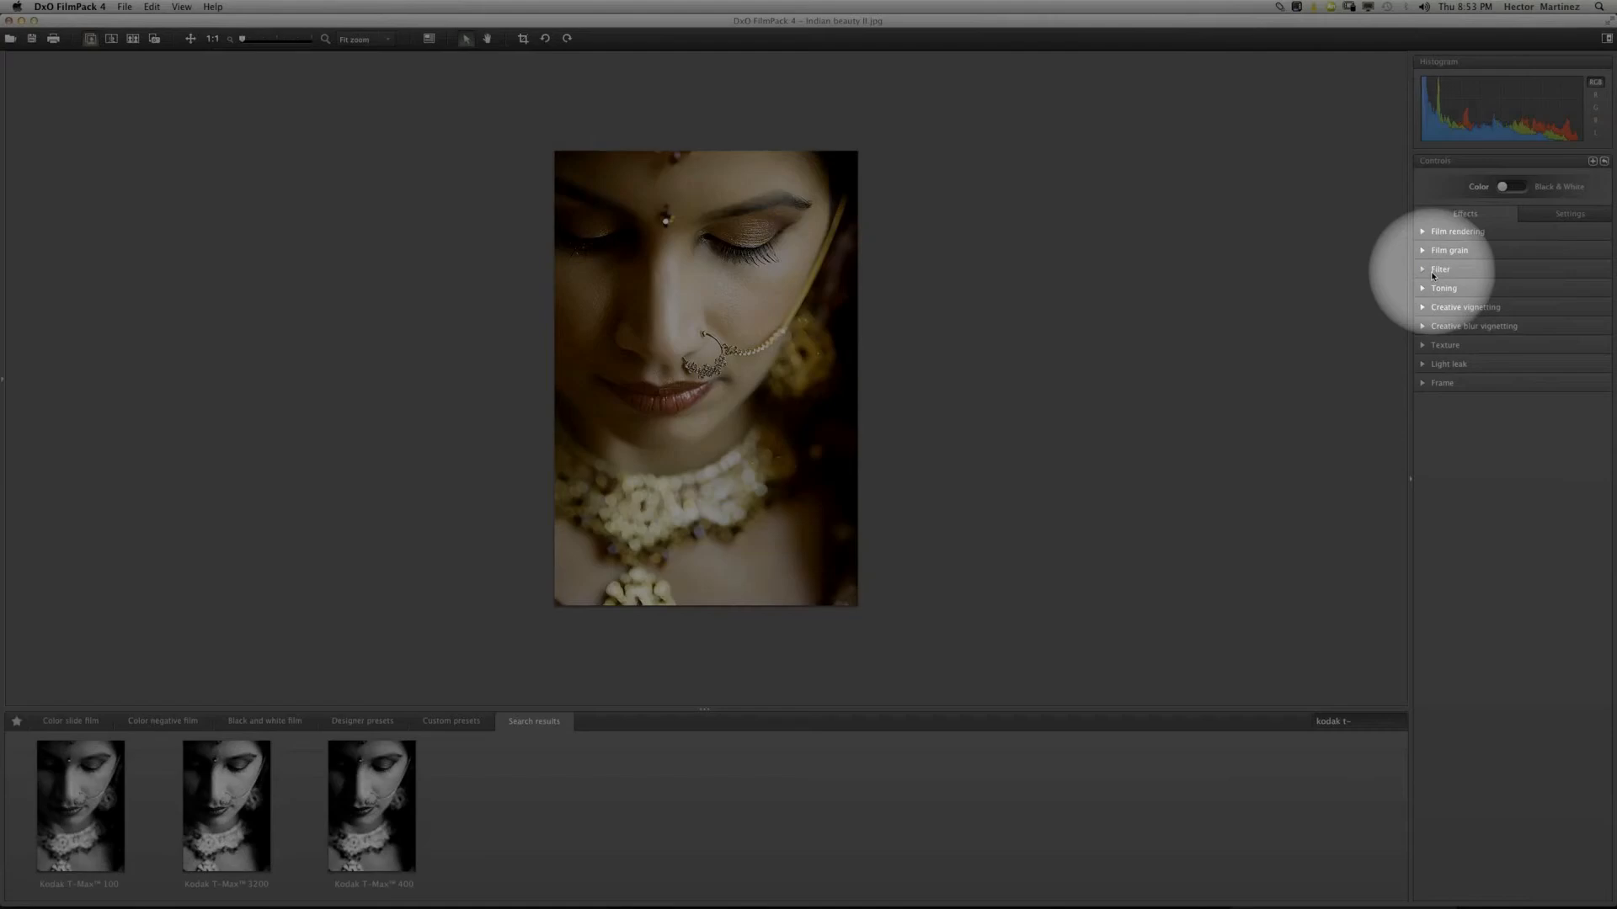
click(1432, 271)
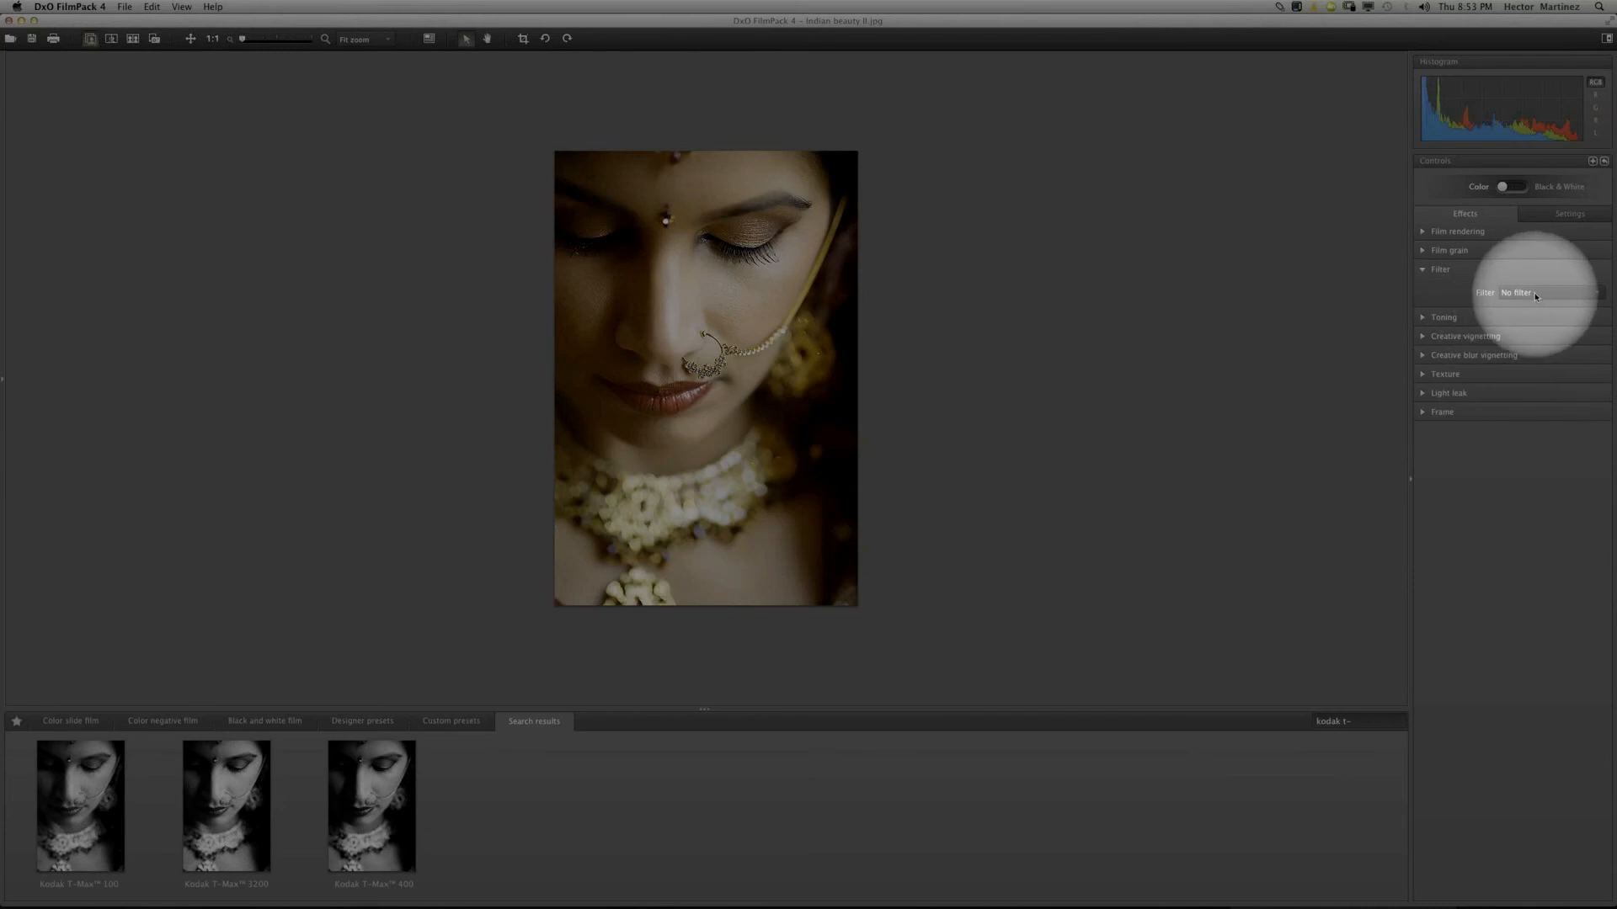
click(1426, 271)
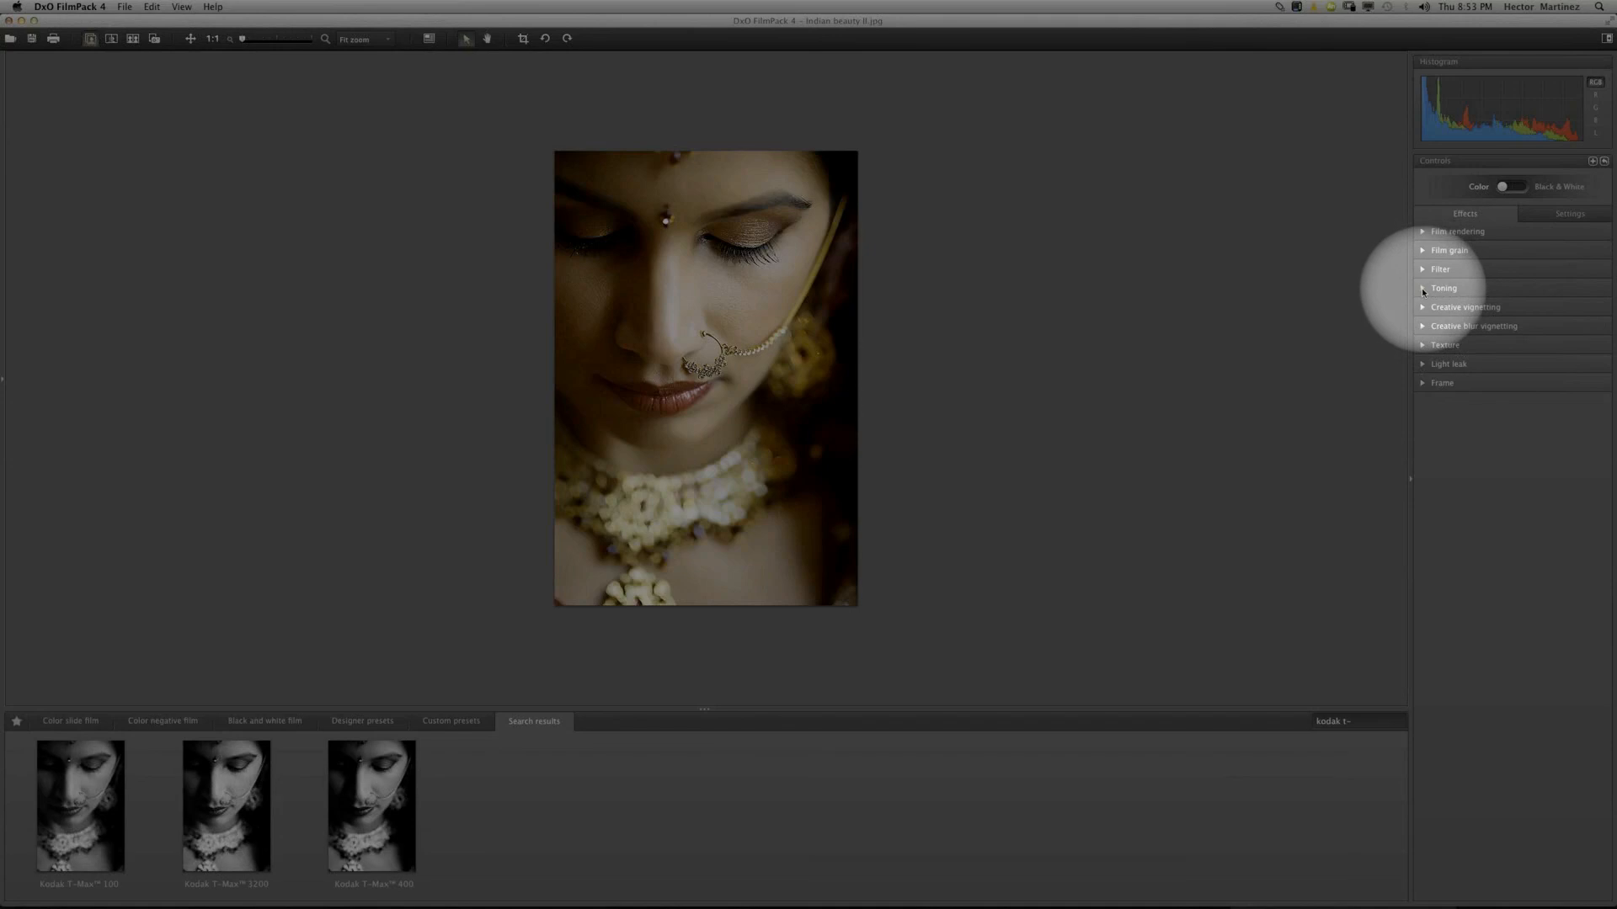
Apply Sepia toning to the portrait and check its intensity control.
click(1430, 291)
click(1510, 313)
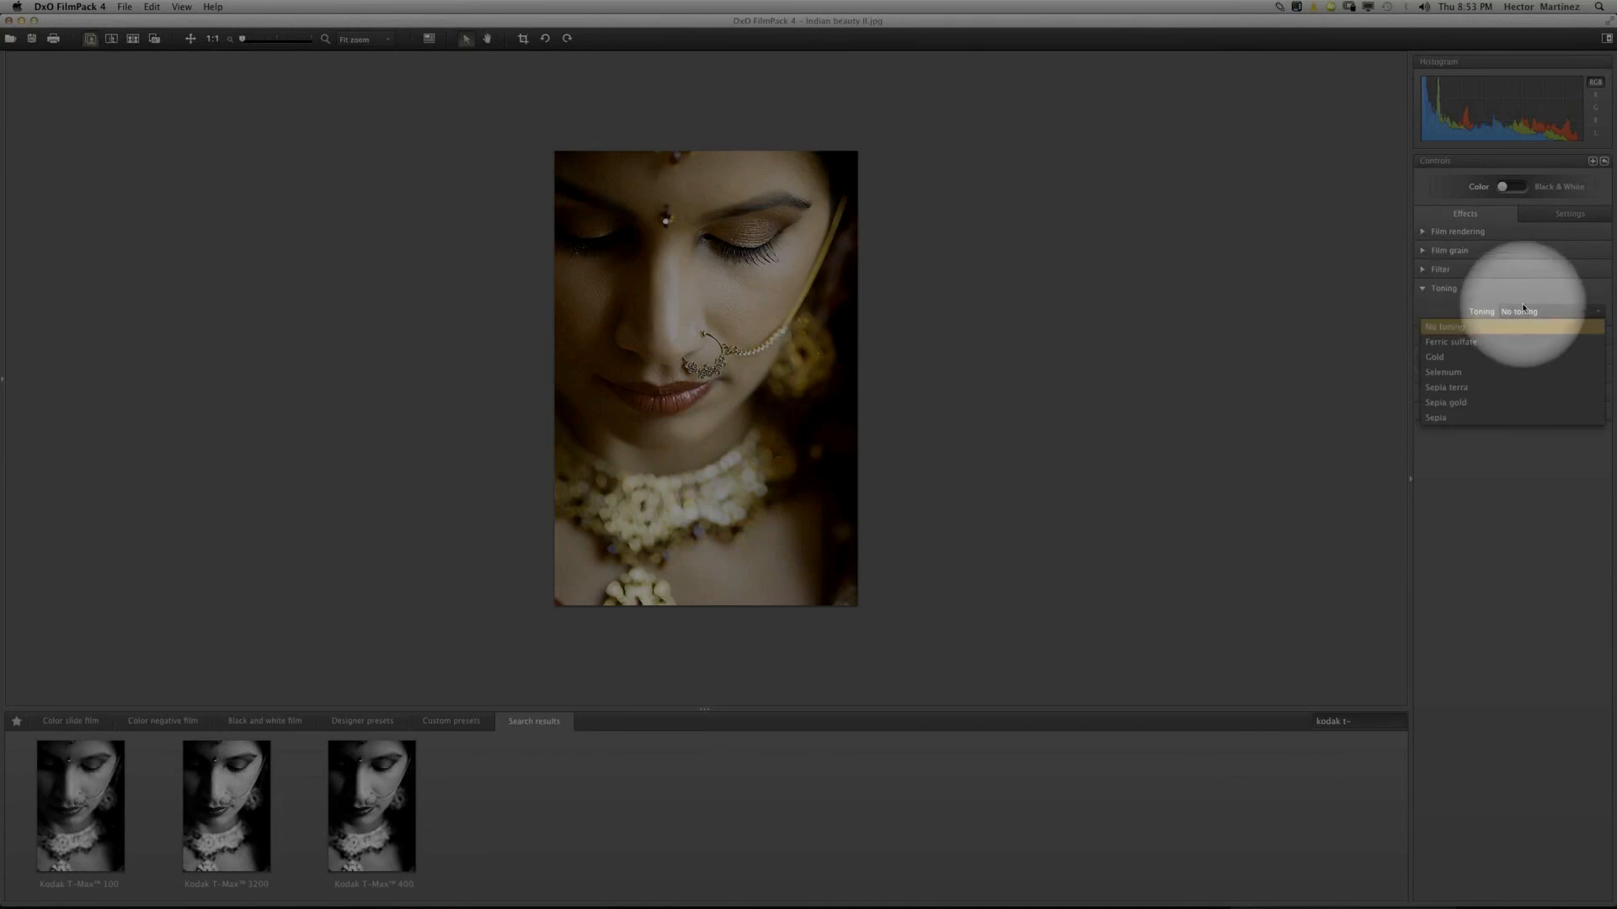
click(1438, 417)
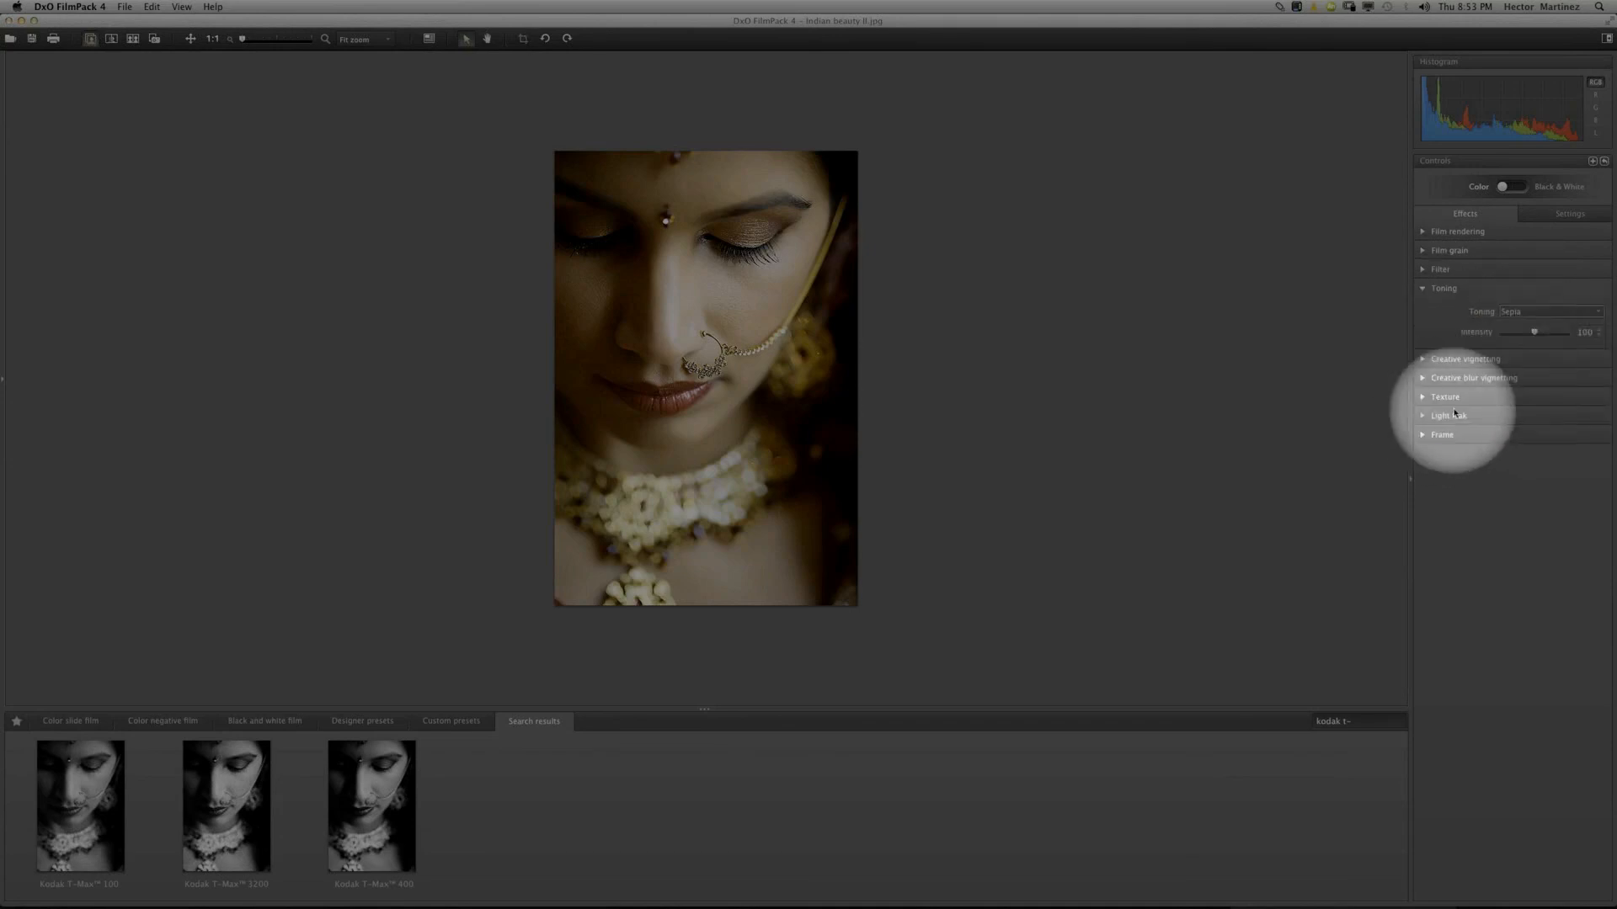
click(1534, 311)
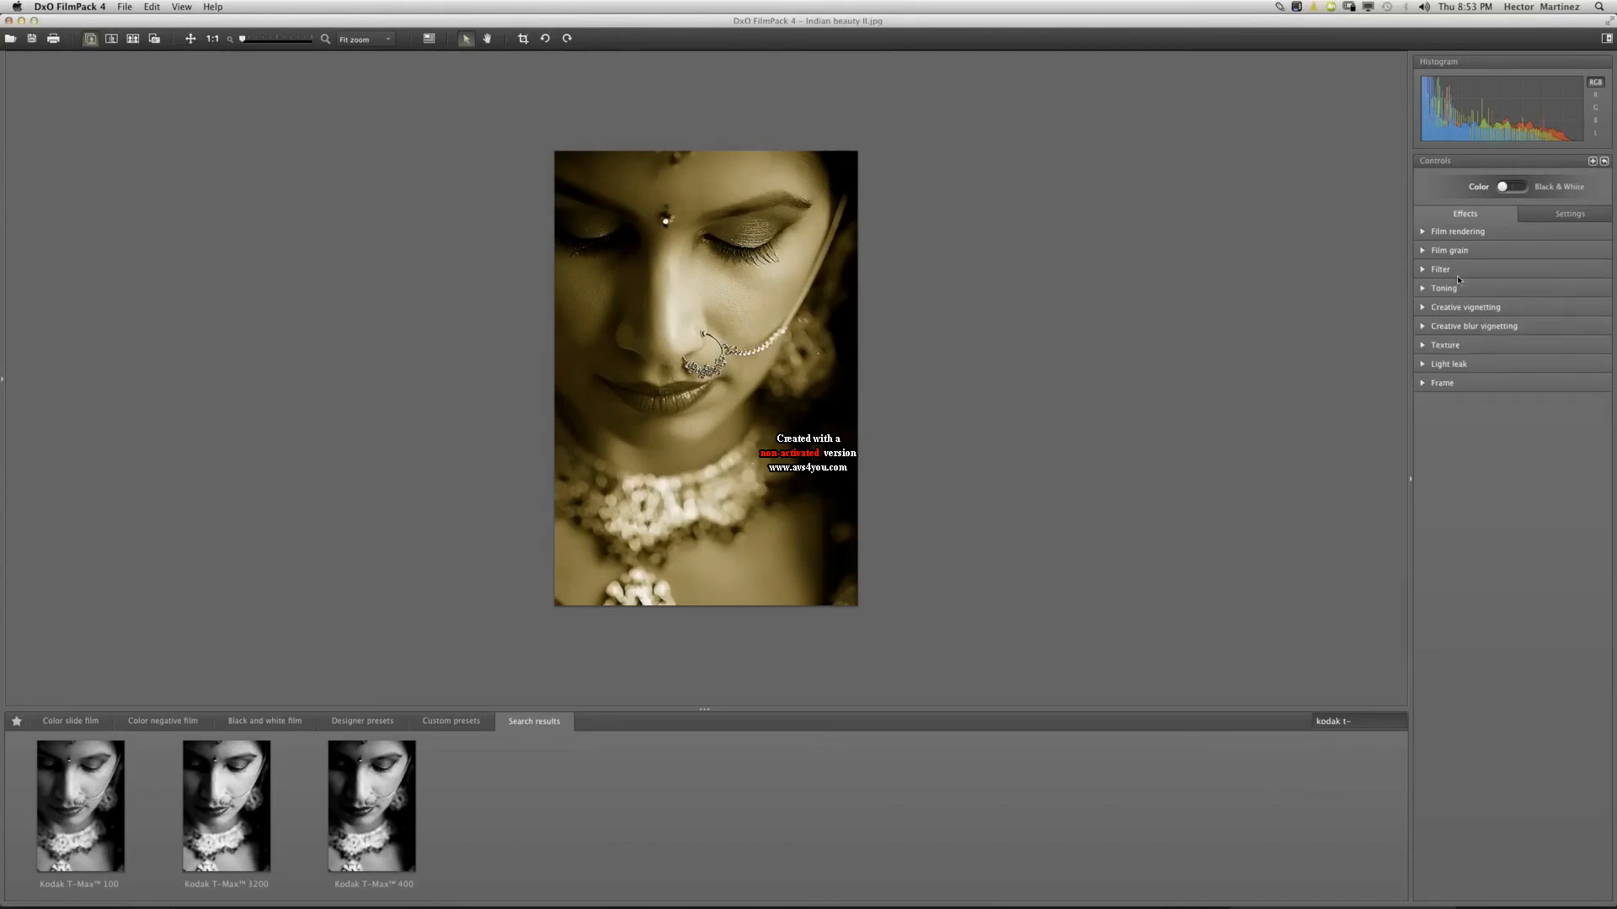
click(1423, 288)
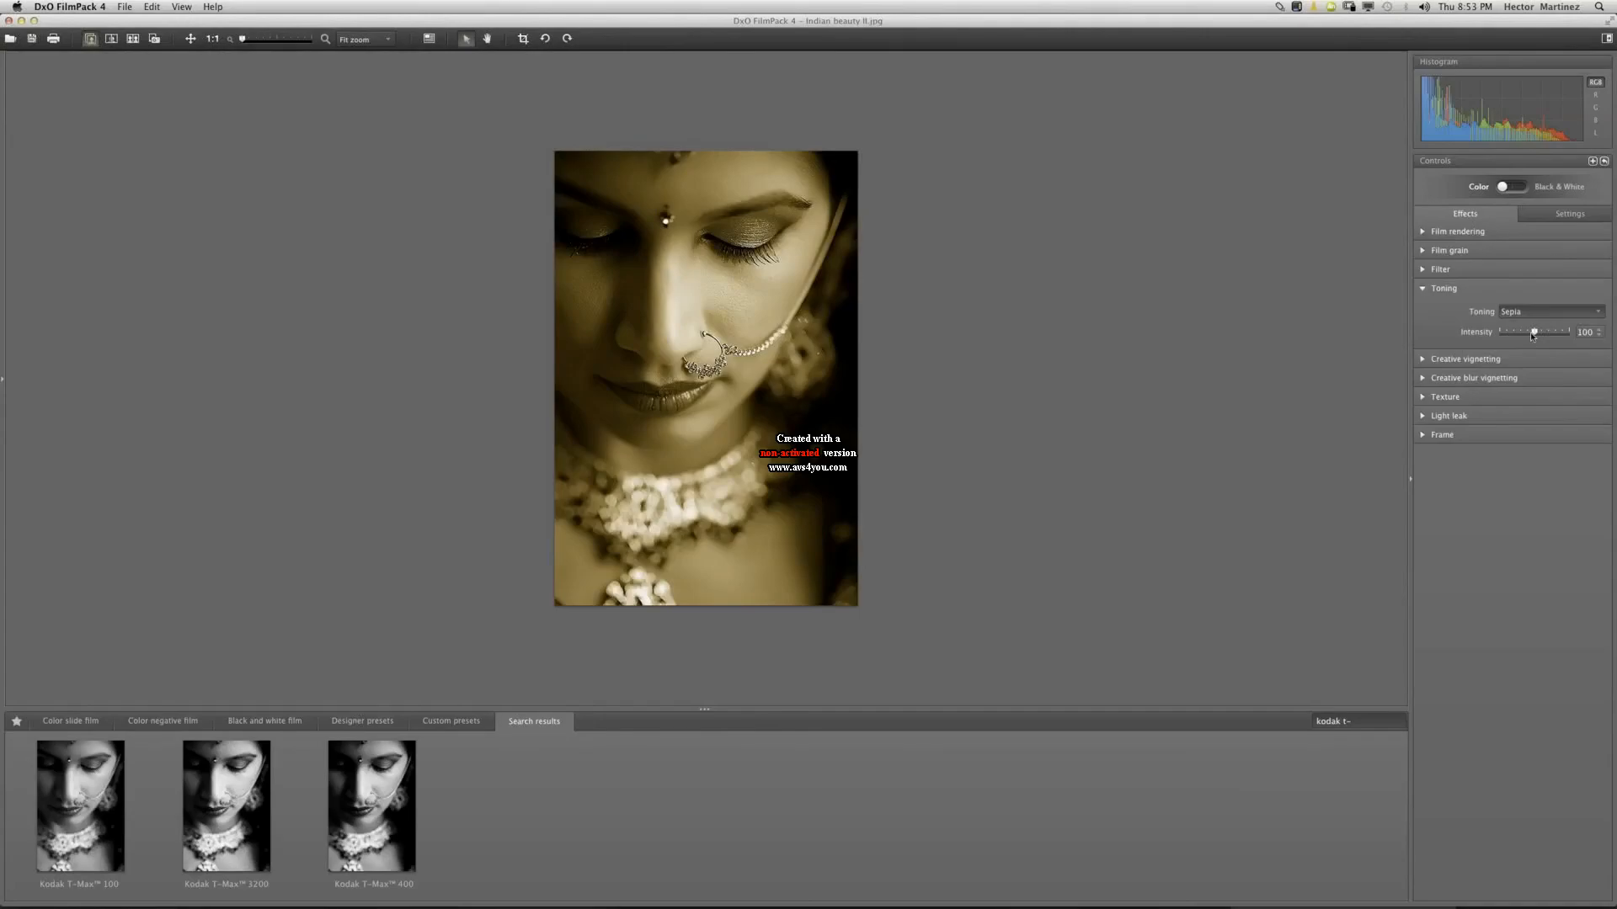
mouse_move(1533, 335)
mouse_down()
mouse_move(1568, 334)
mouse_move(1532, 337)
mouse_up()
click(1426, 289)
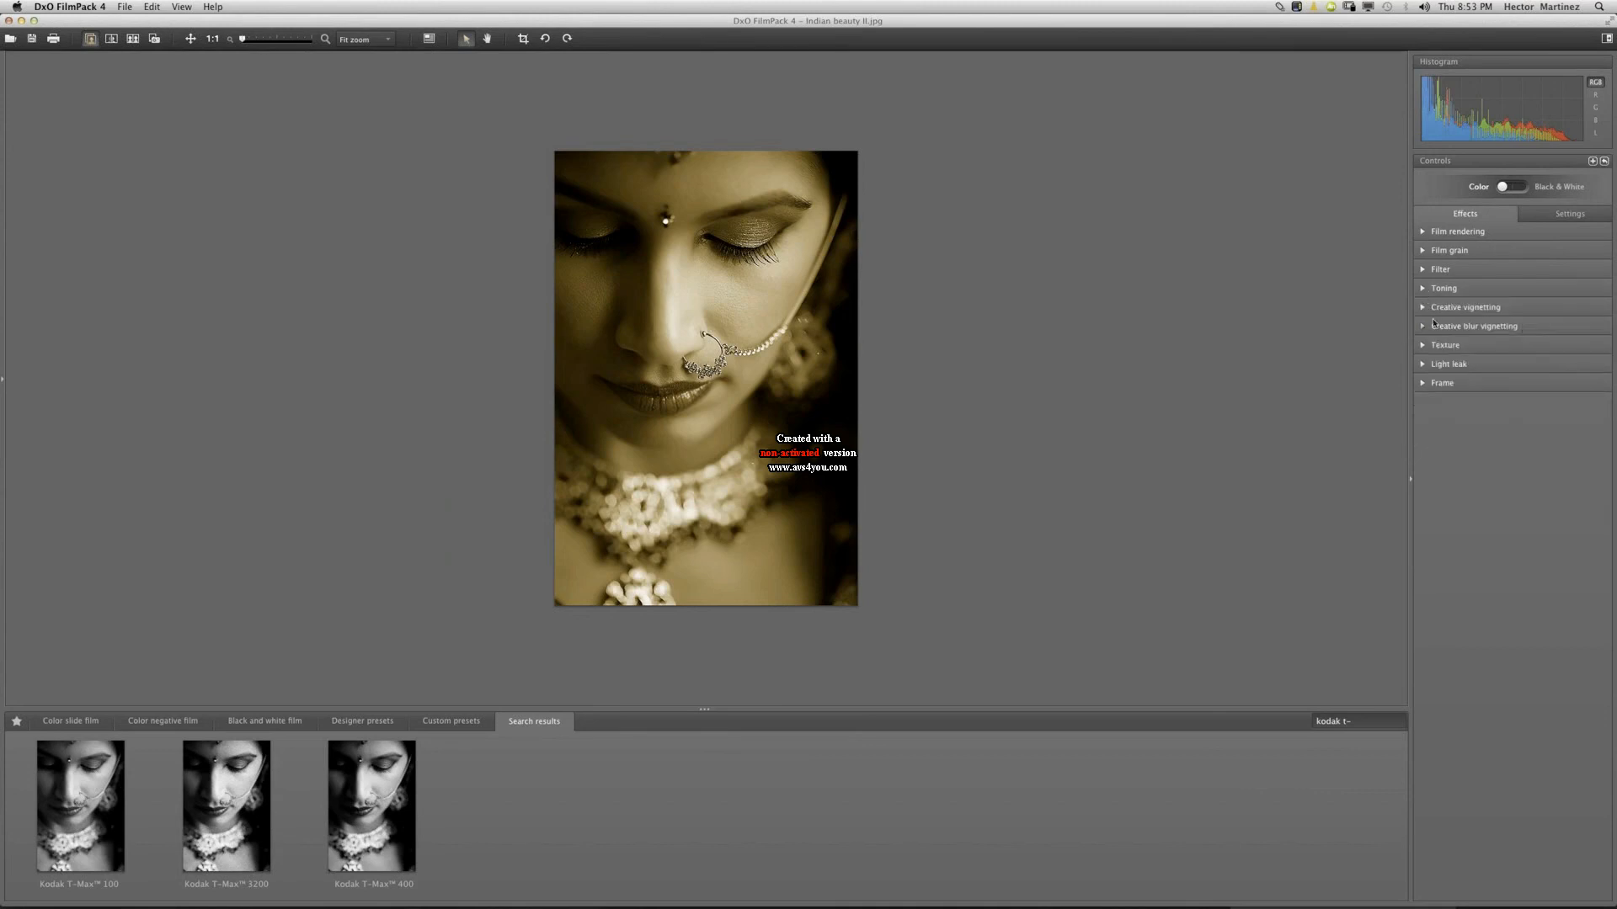
Set the portrait's creative vignetting to intensity 44, midpoint 32, transition 34 and roundness 55, with center placement enabled.
click(1425, 307)
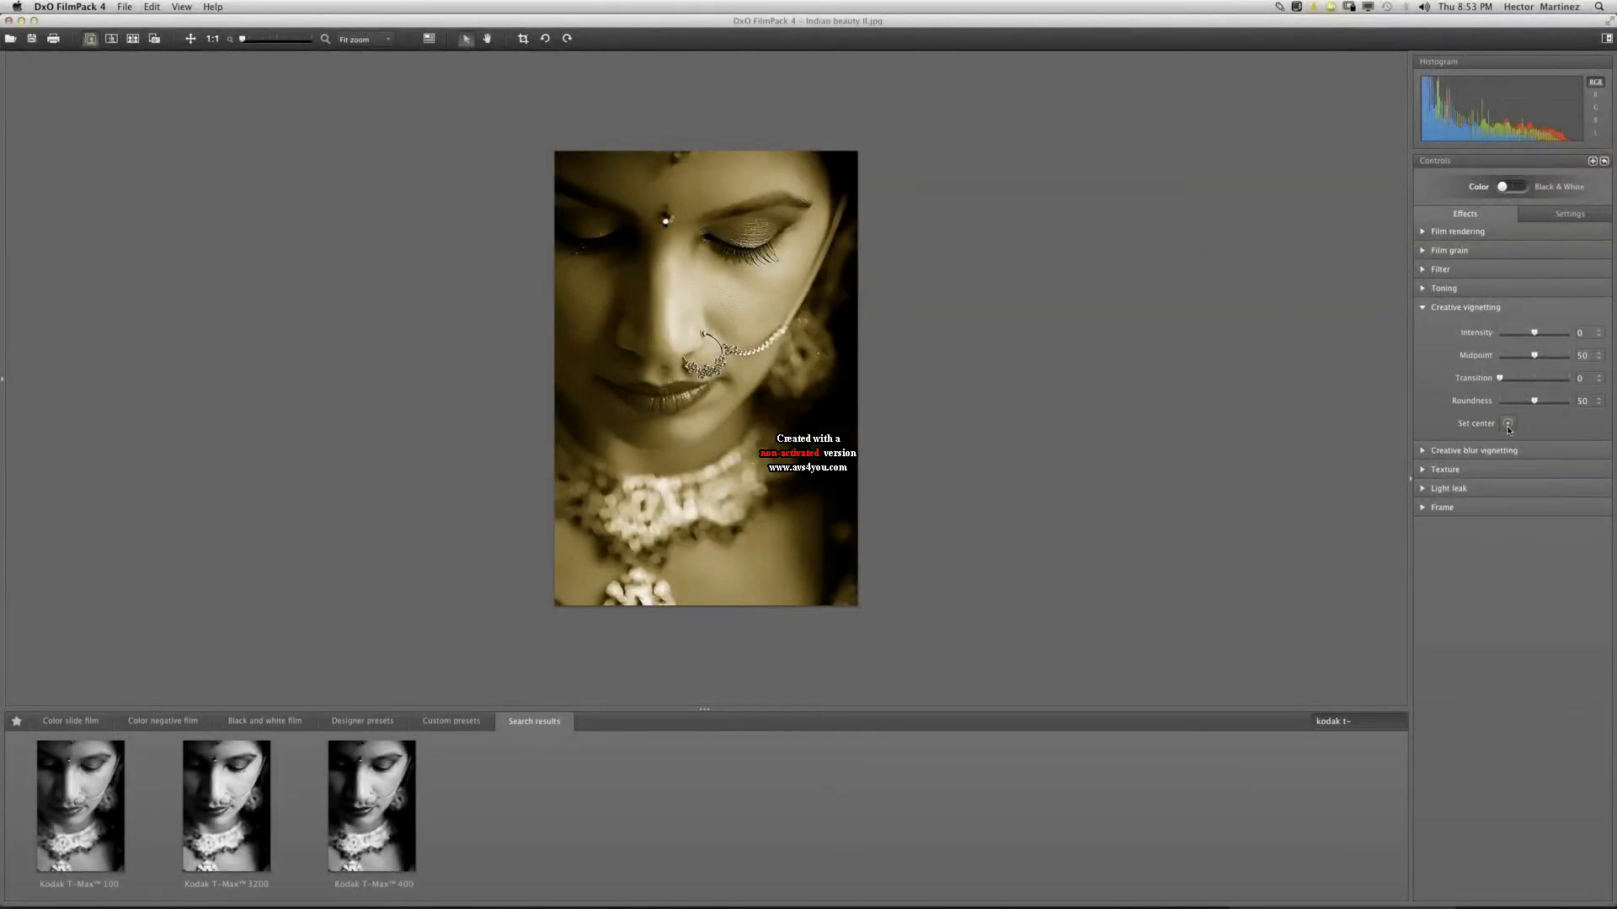
click(1508, 424)
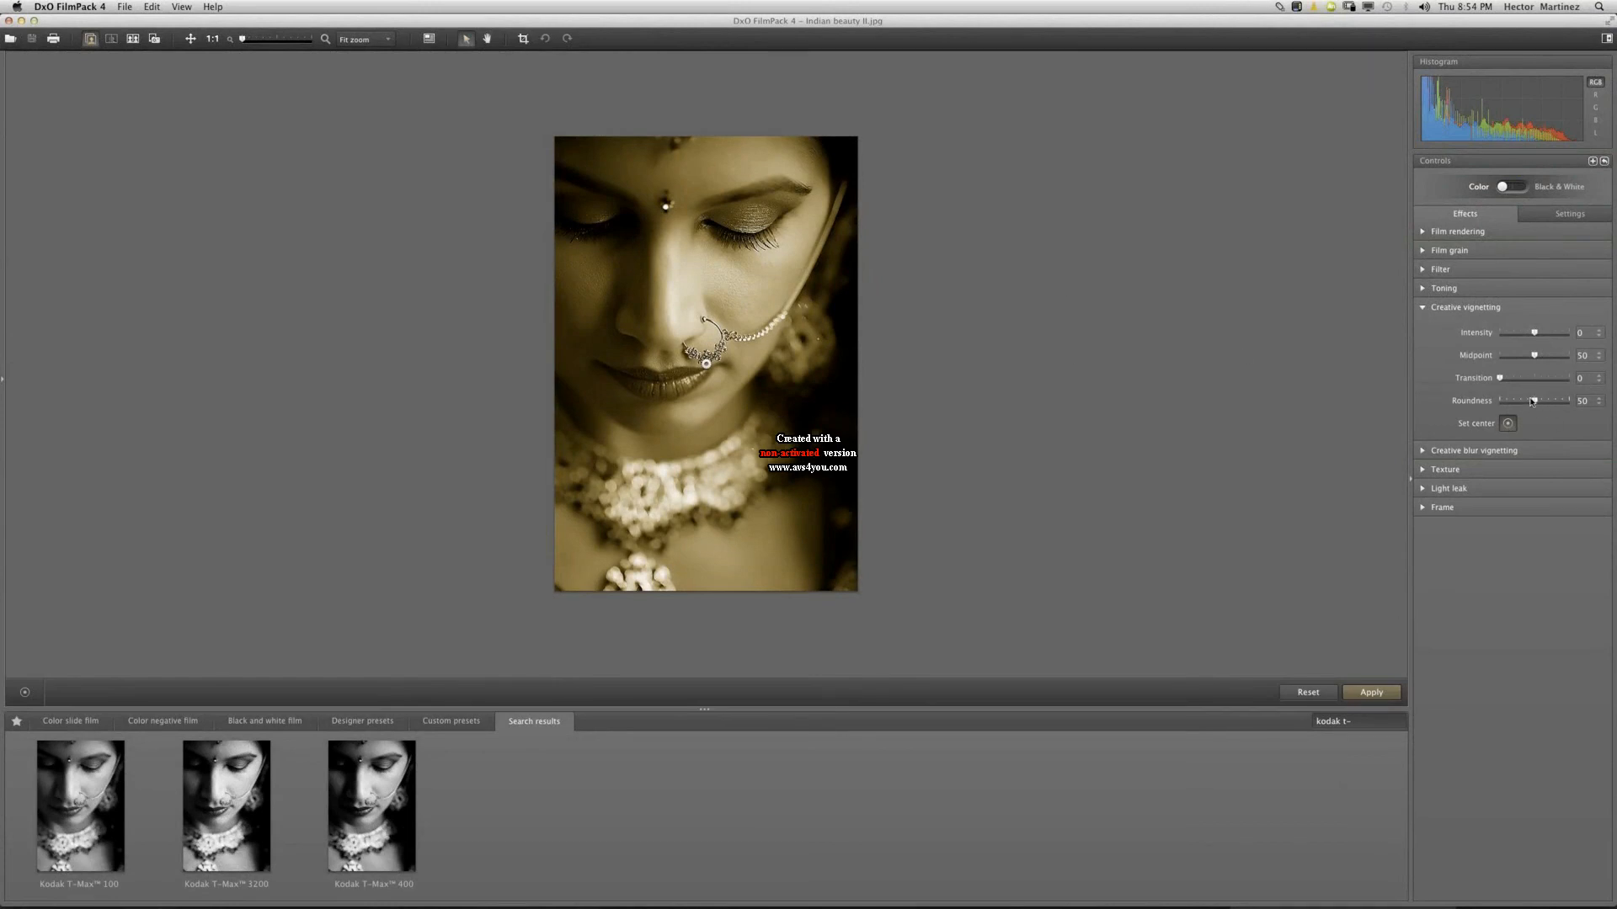
mouse_move(1534, 333)
mouse_down()
mouse_move(1551, 332)
mouse_move(1521, 356)
mouse_up()
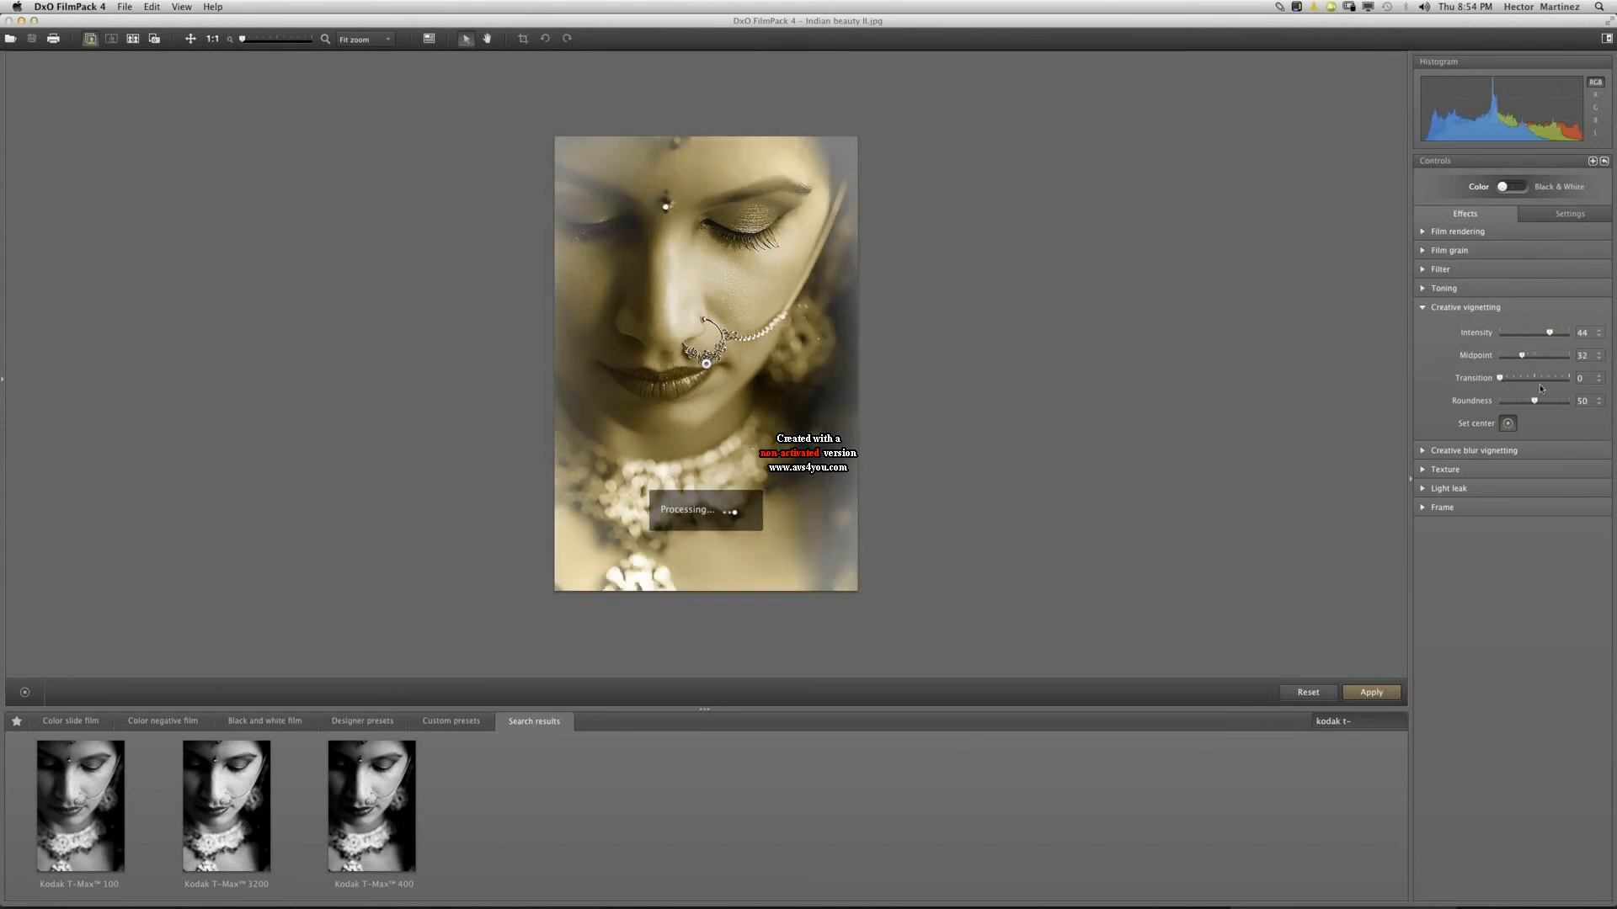
click(1540, 385)
click(1524, 379)
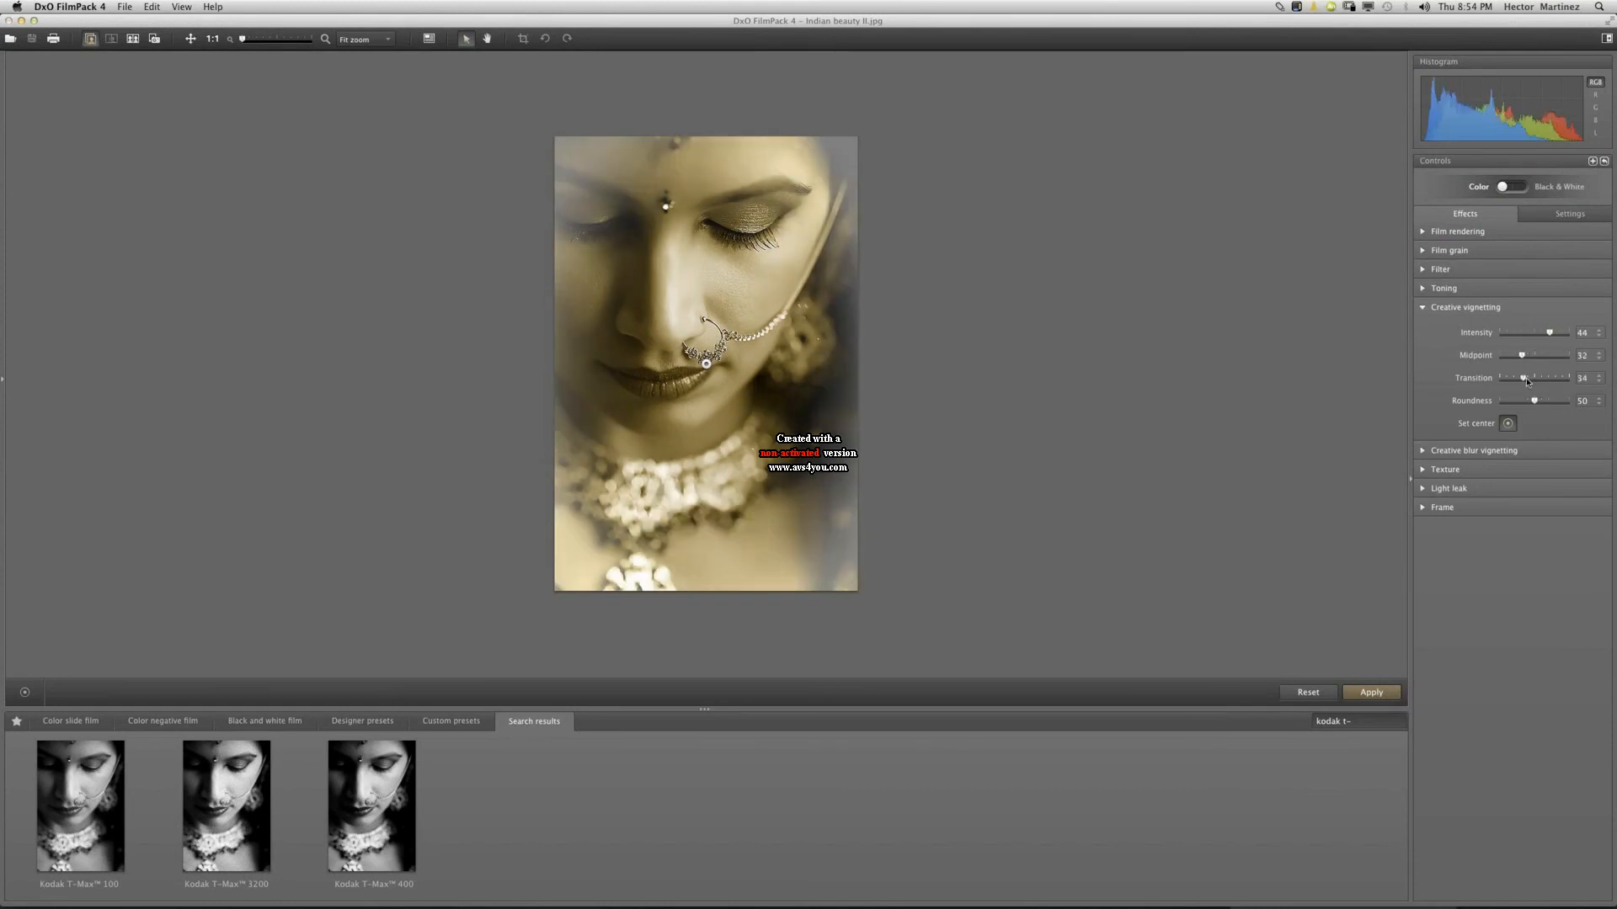
click(1527, 402)
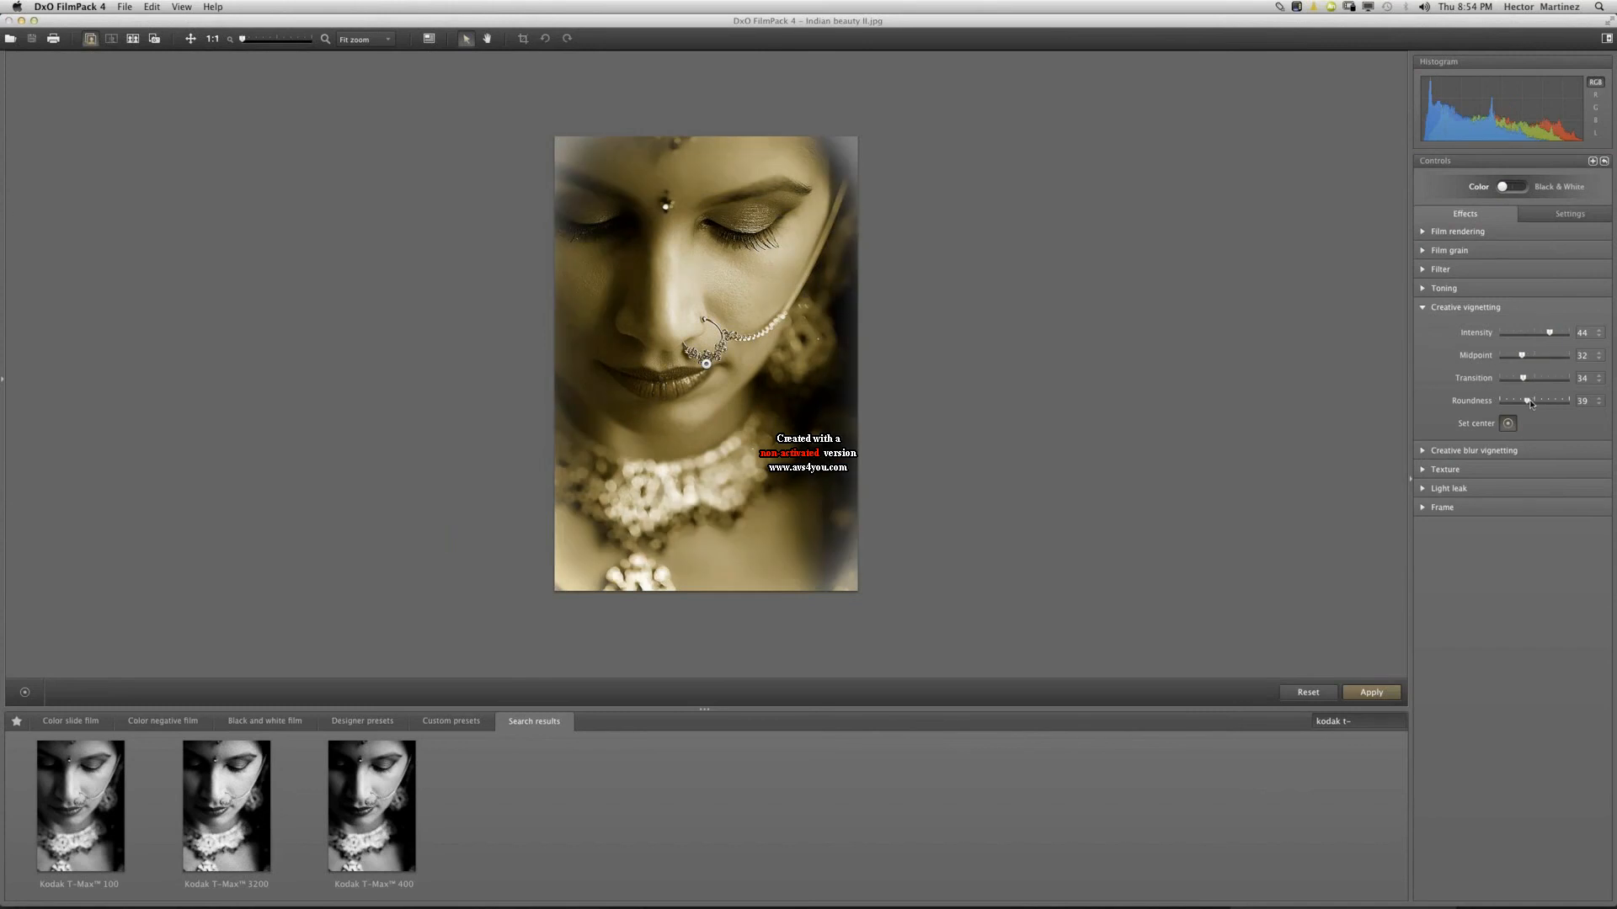
click(1539, 402)
click(1544, 402)
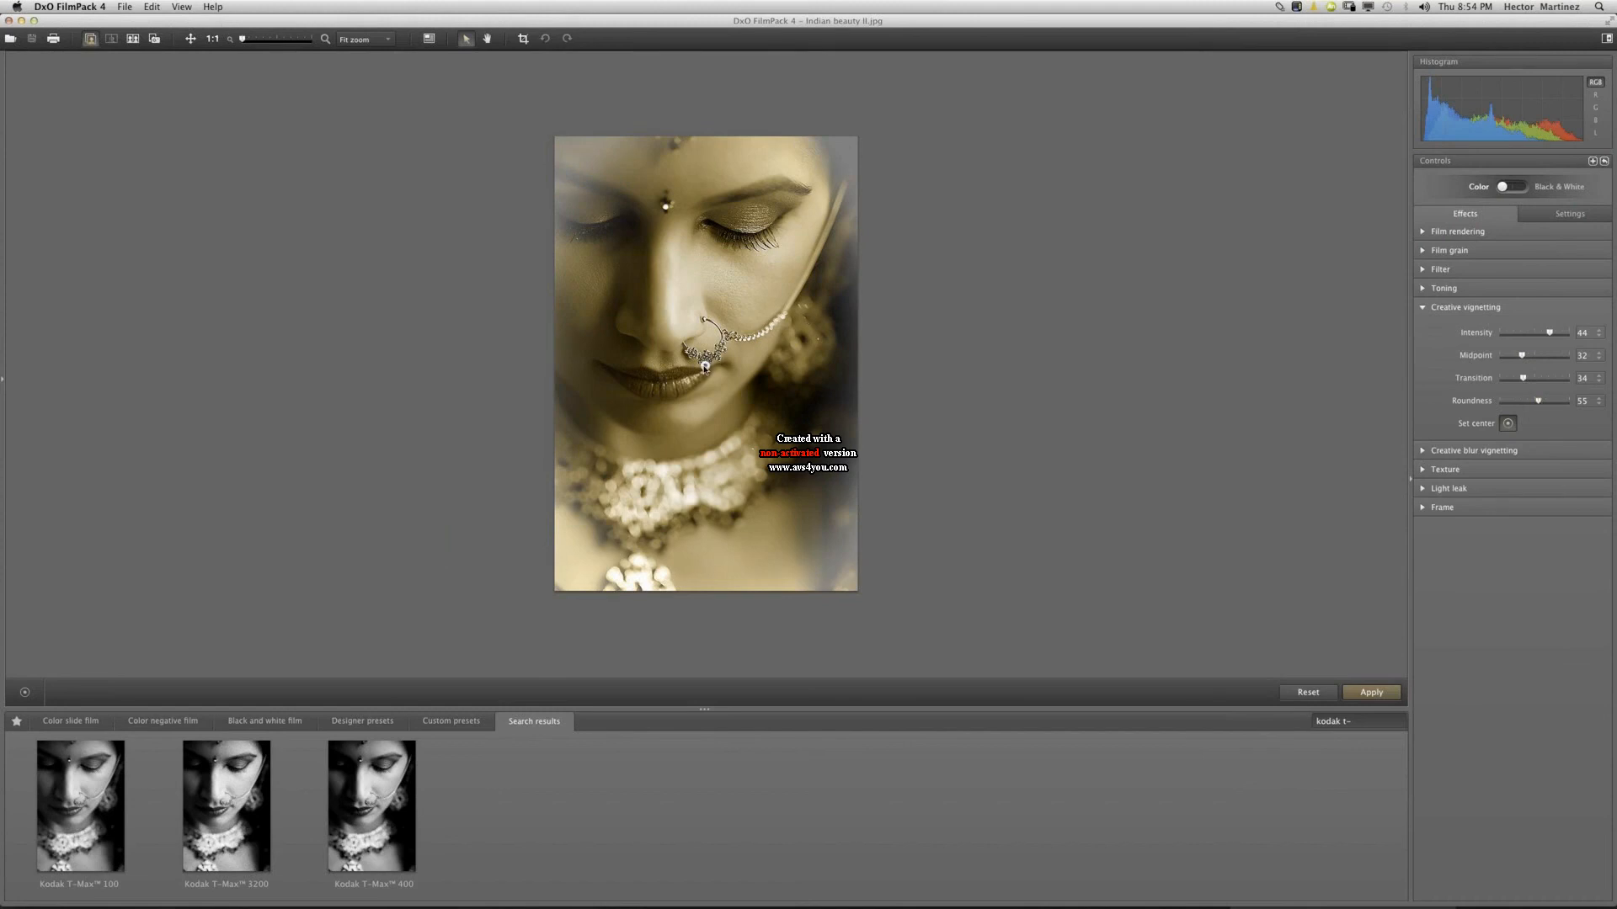
Move the vignette's center to the tip of the woman's nose and apply it.
drag(649, 313, 651, 315)
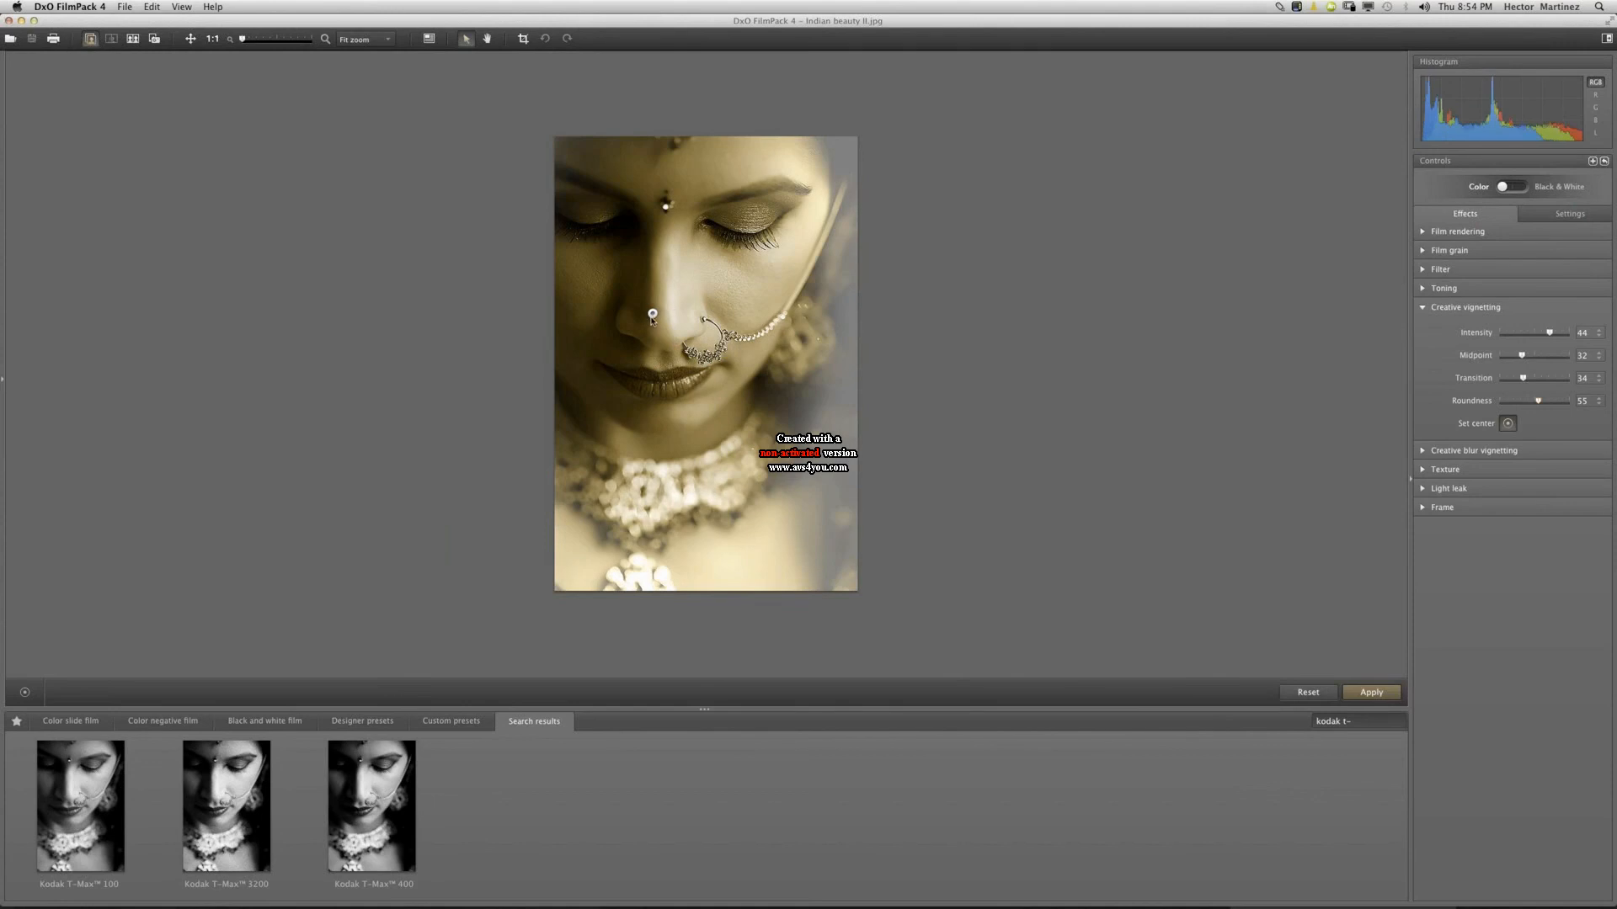
click(669, 341)
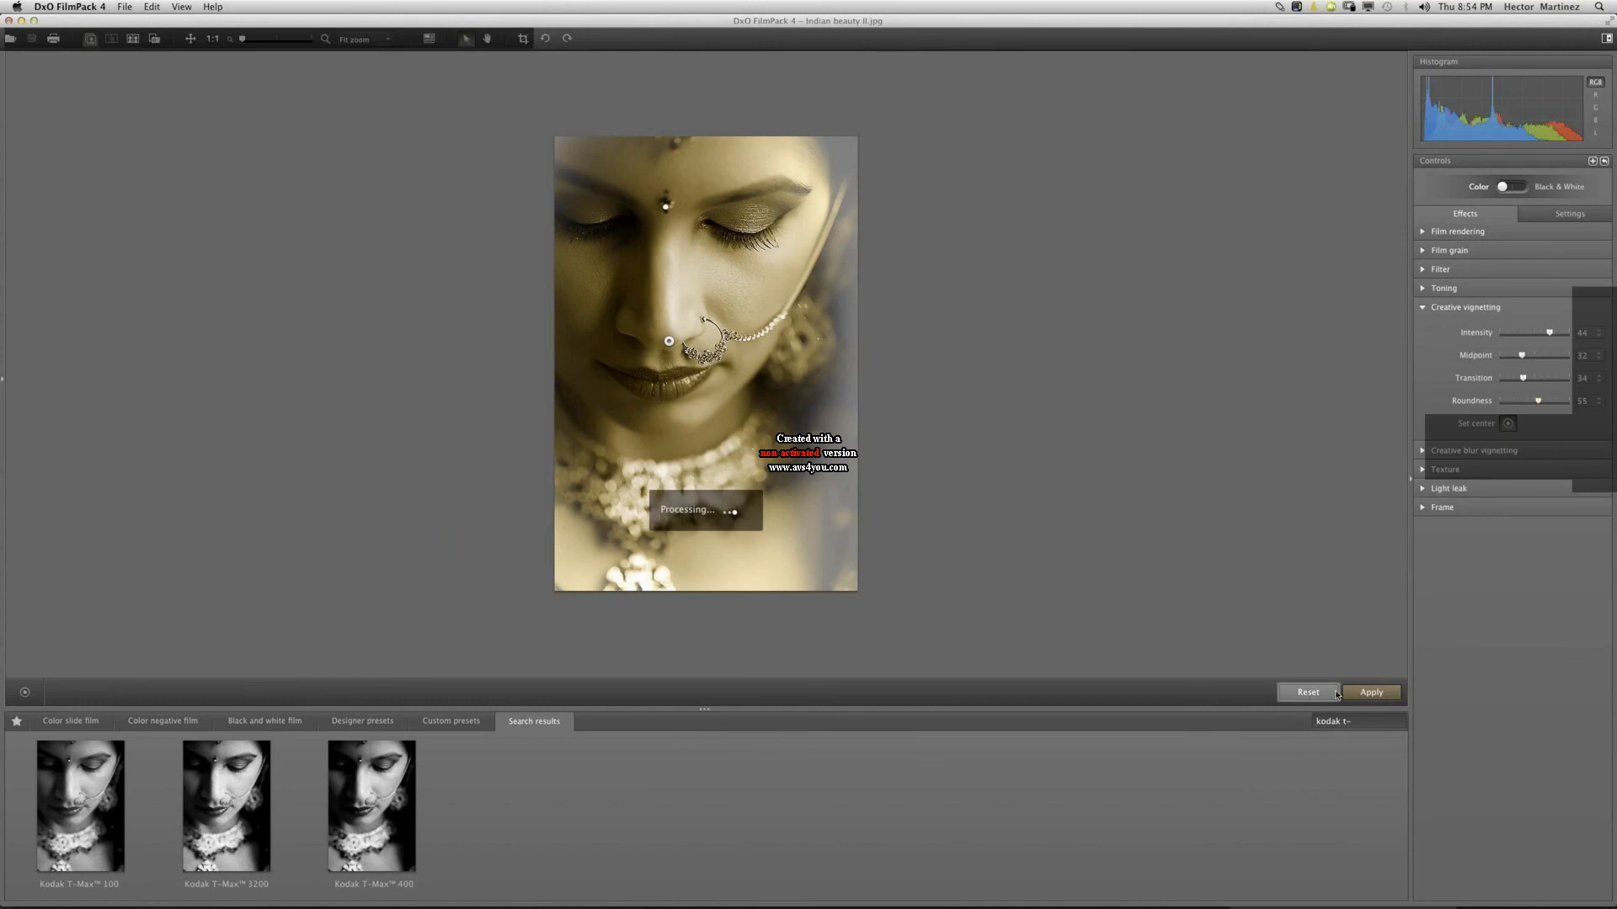
click(1371, 692)
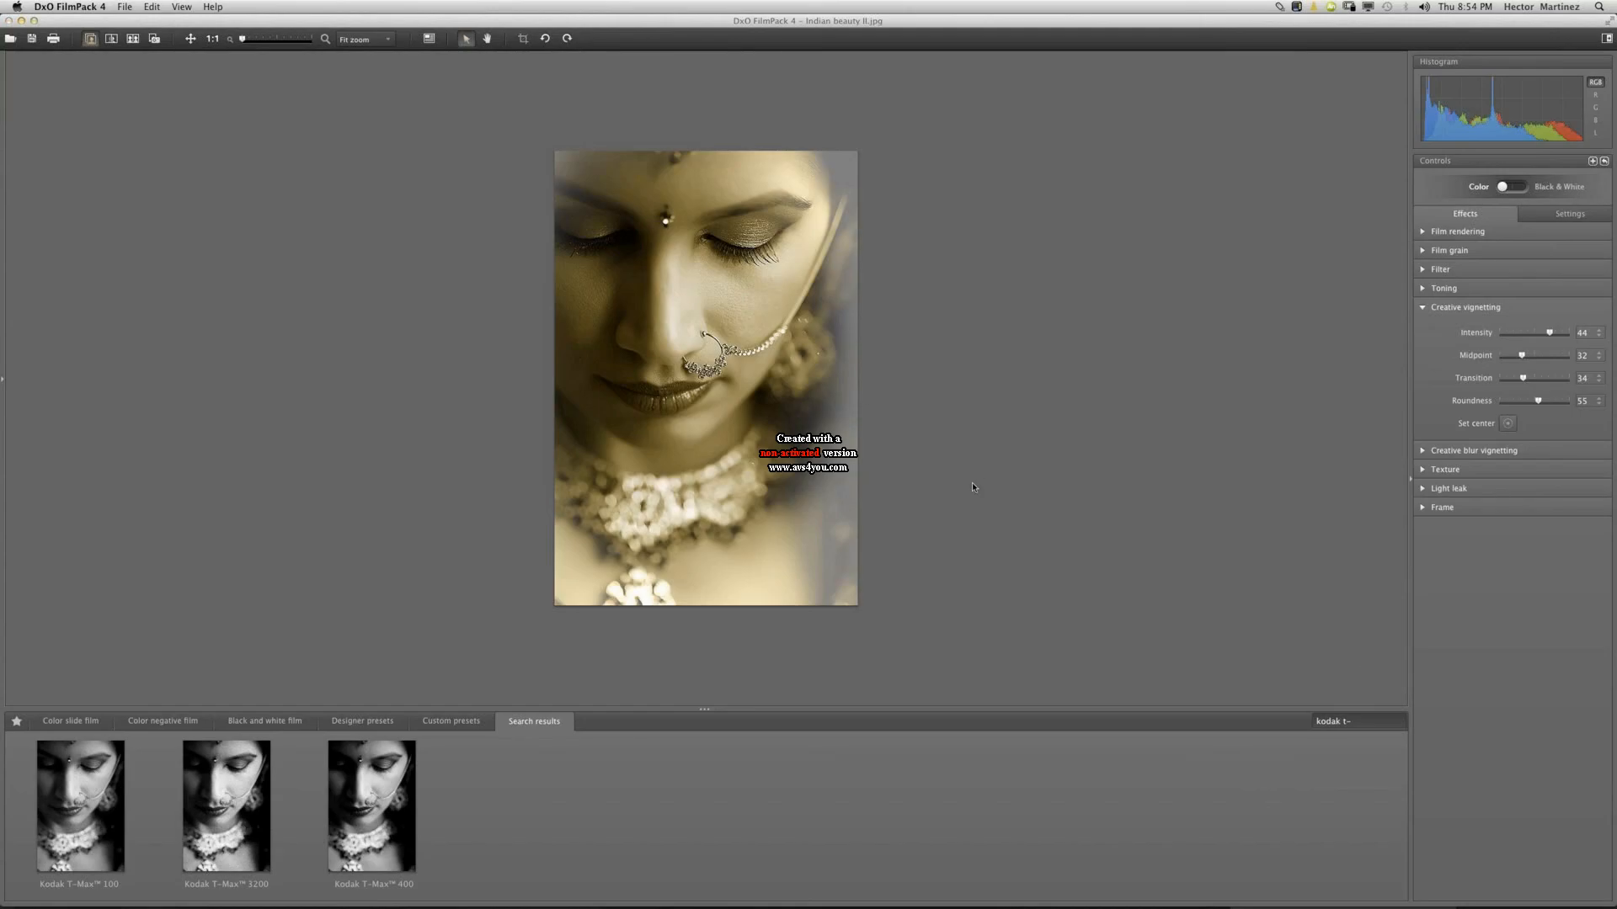
click(1423, 307)
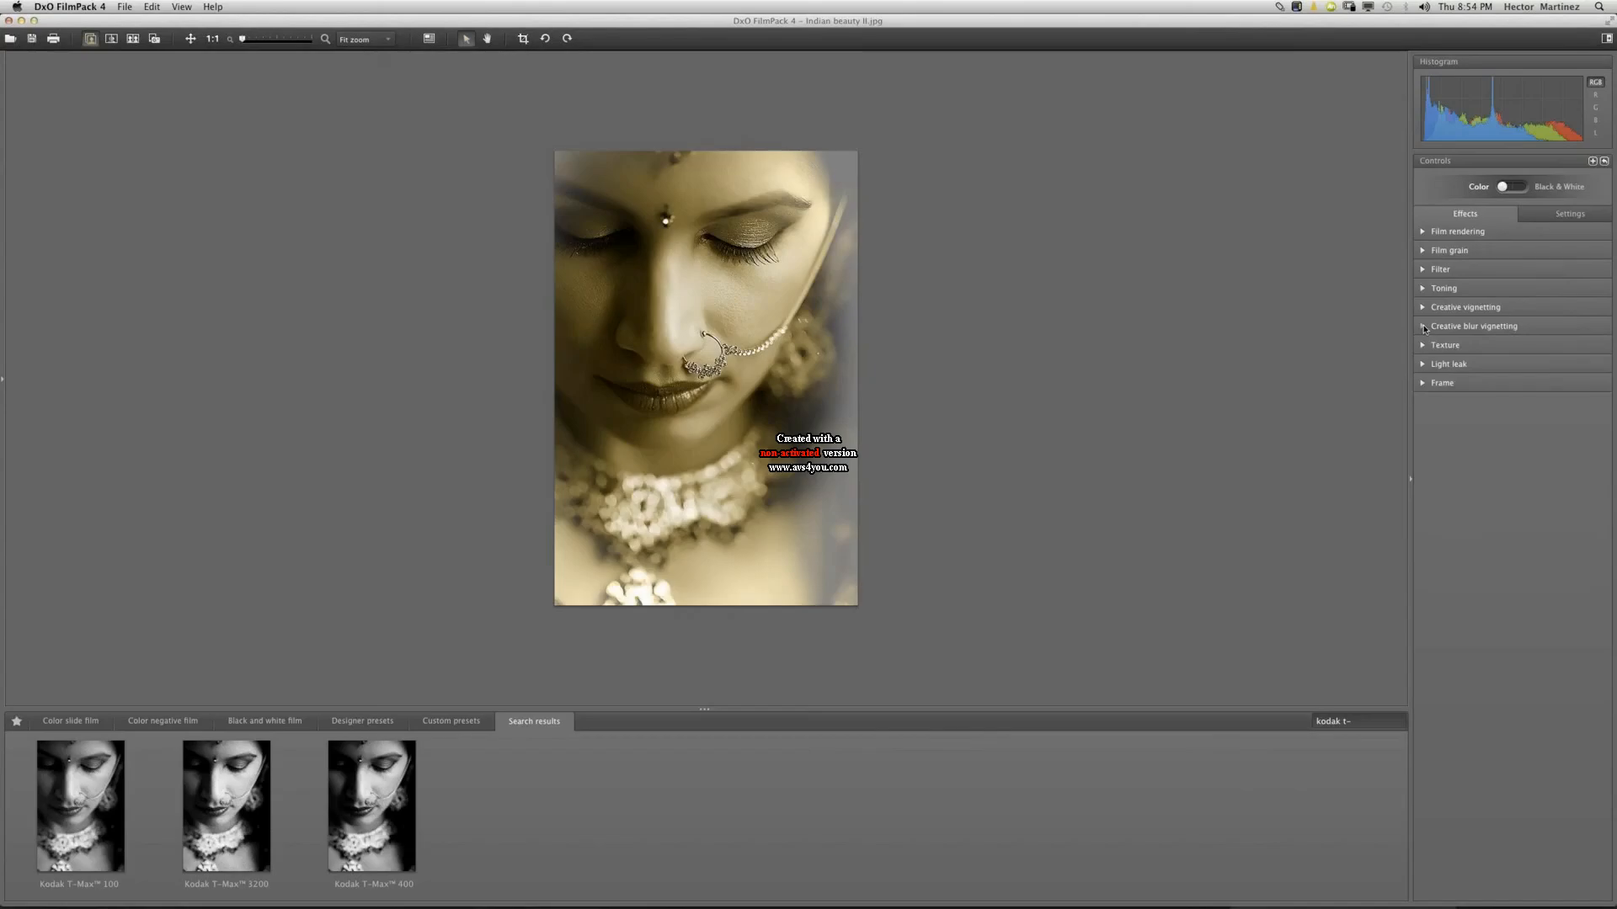
Review the Creative blur vignetting, Texture and Light leak effect controls one after another.
click(1490, 330)
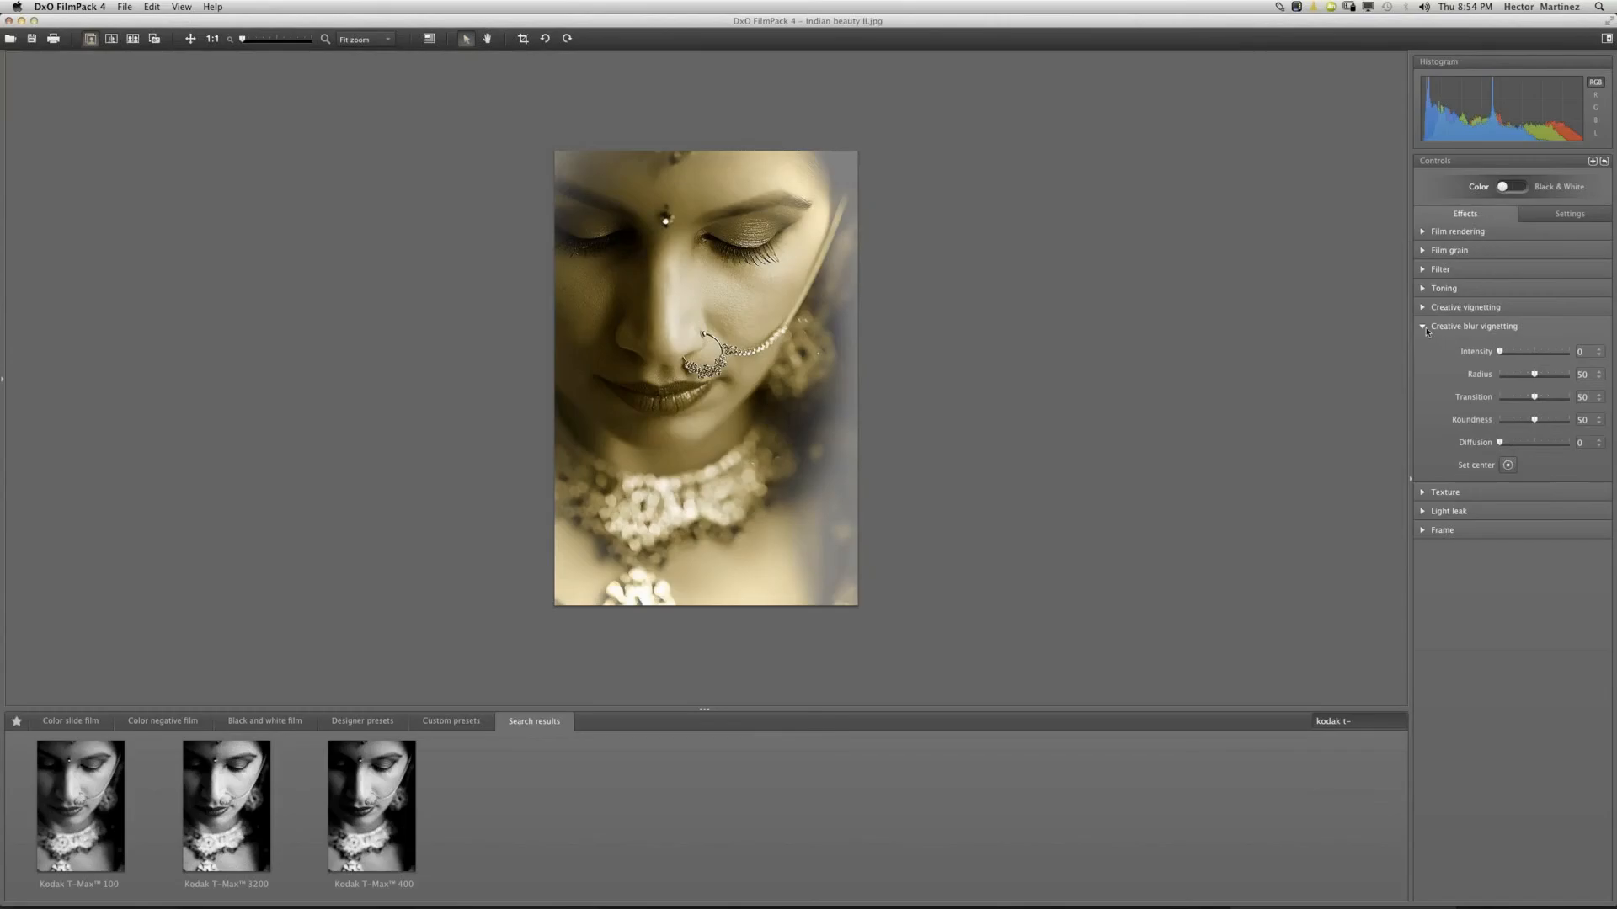
click(1422, 326)
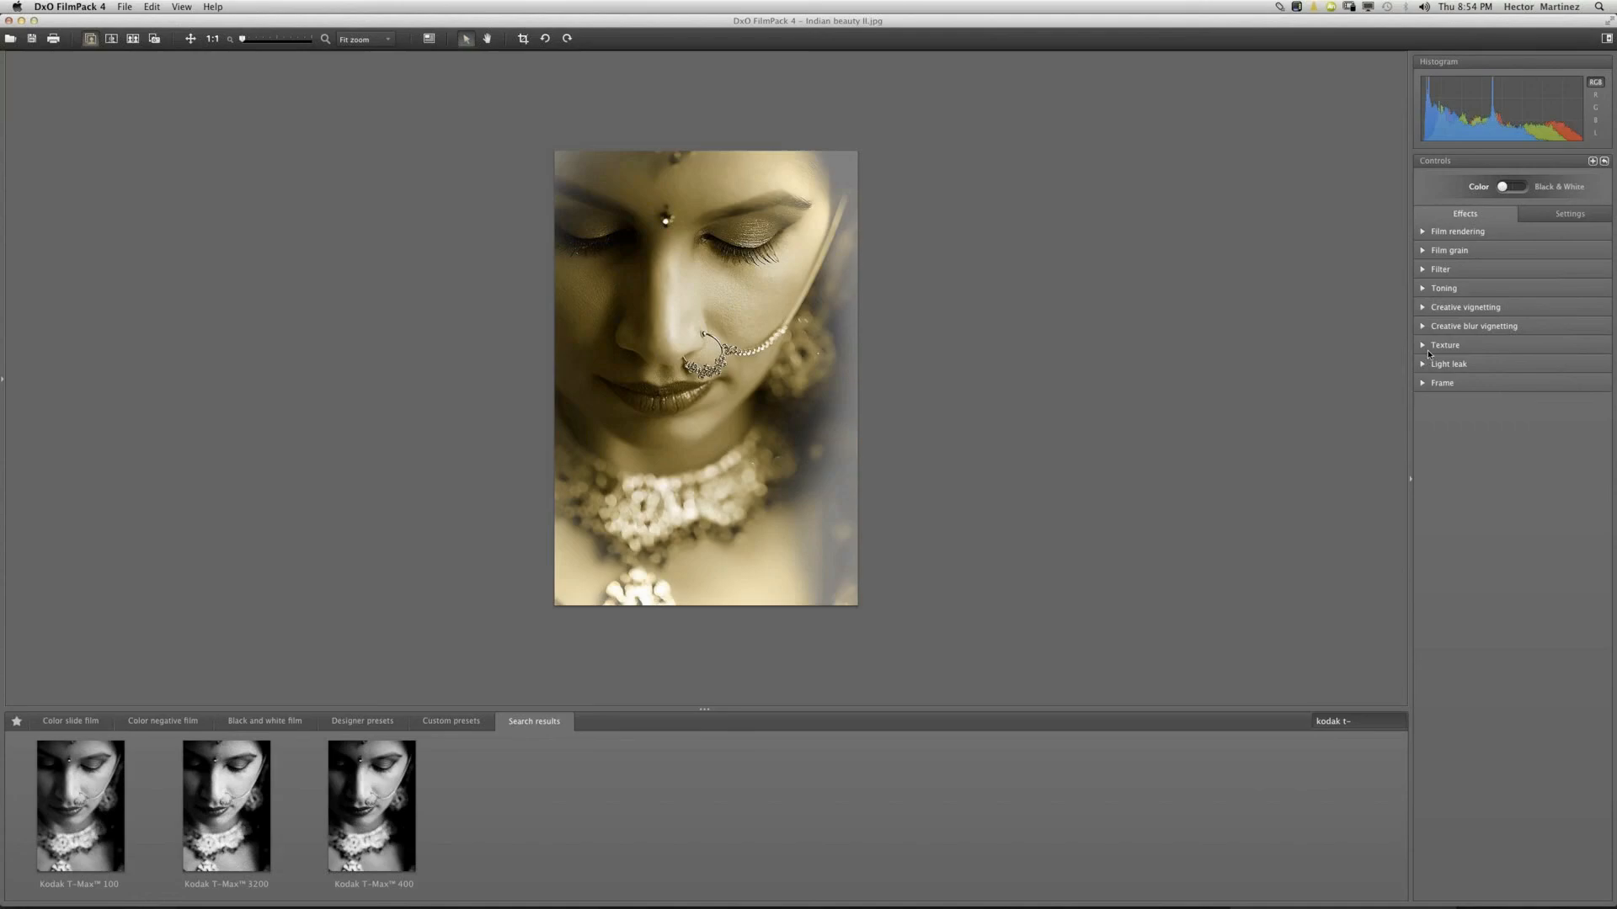
click(1427, 350)
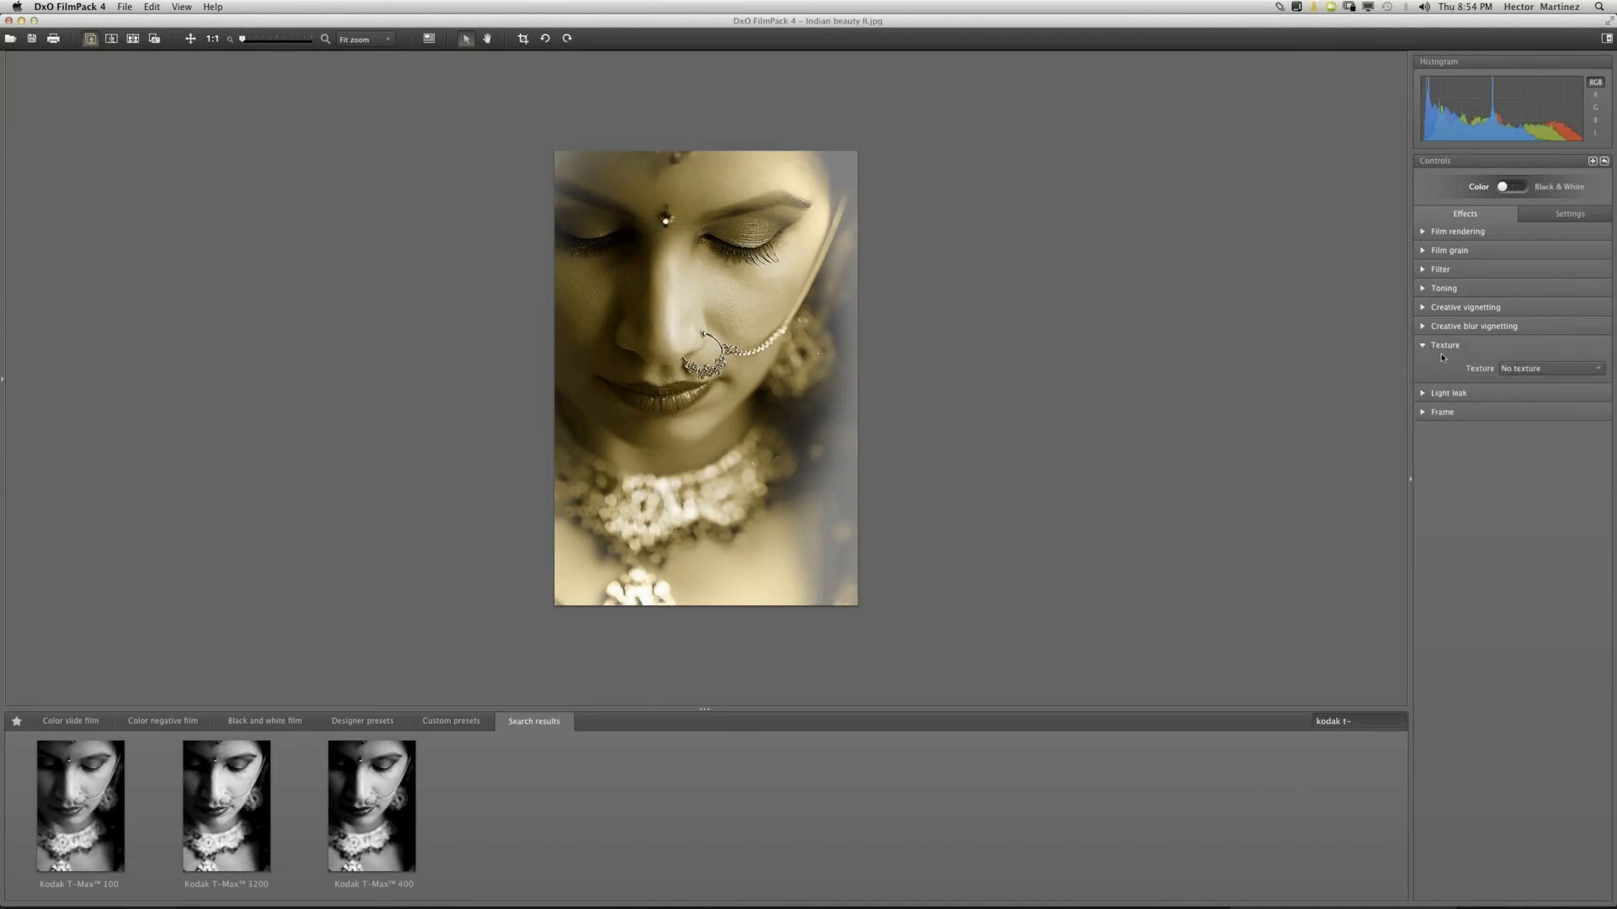
click(1431, 347)
click(1480, 368)
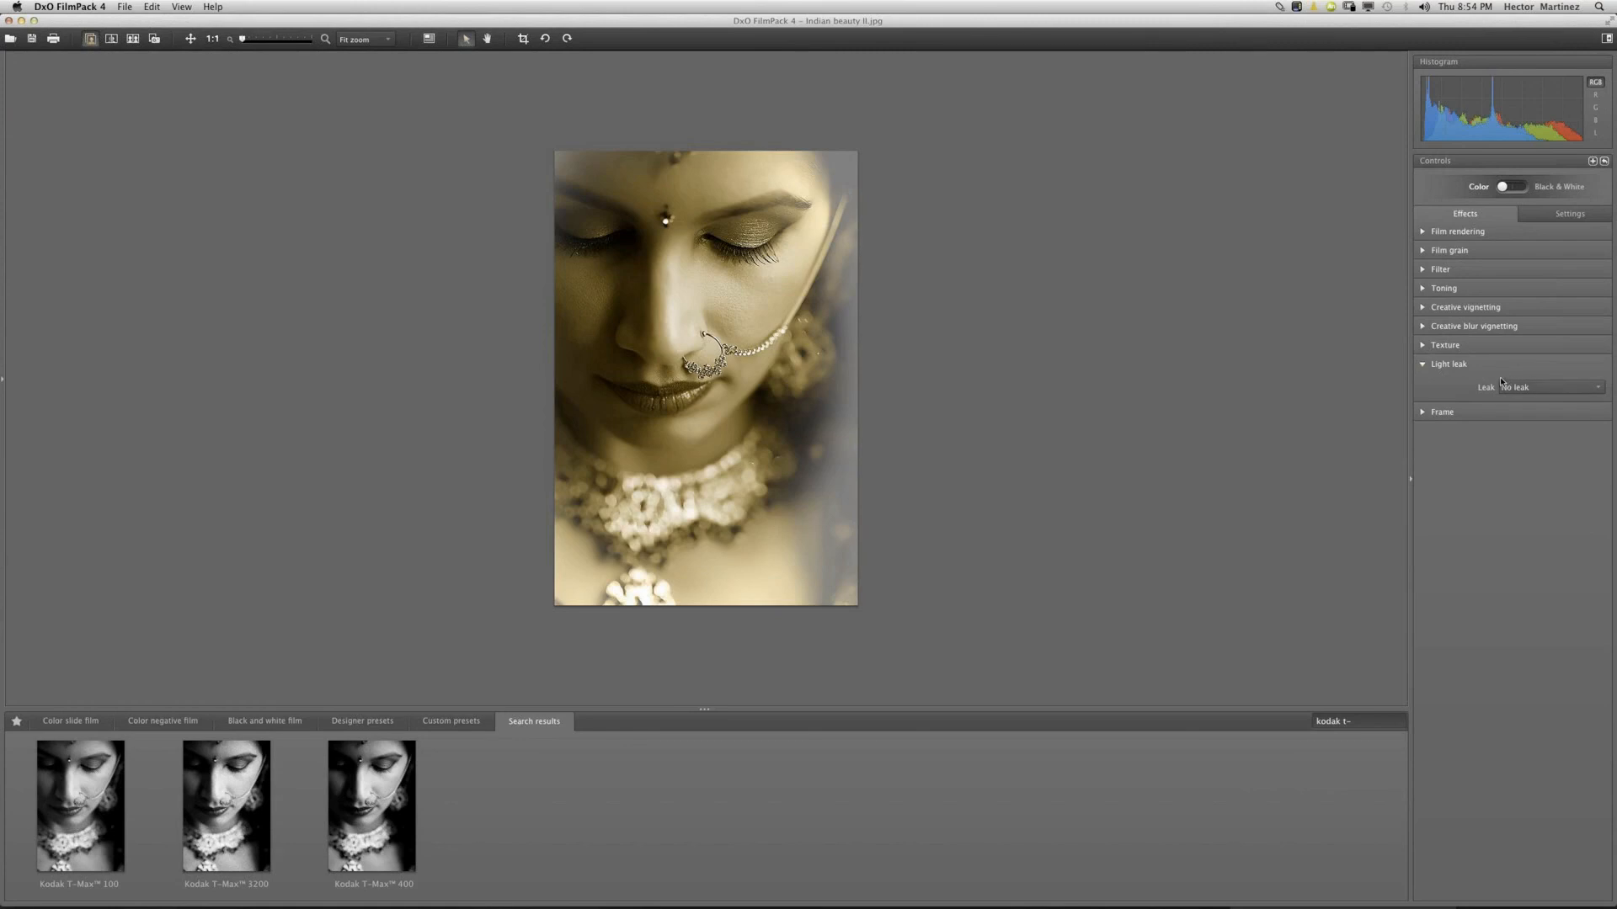
click(1420, 367)
click(1421, 367)
click(1421, 367)
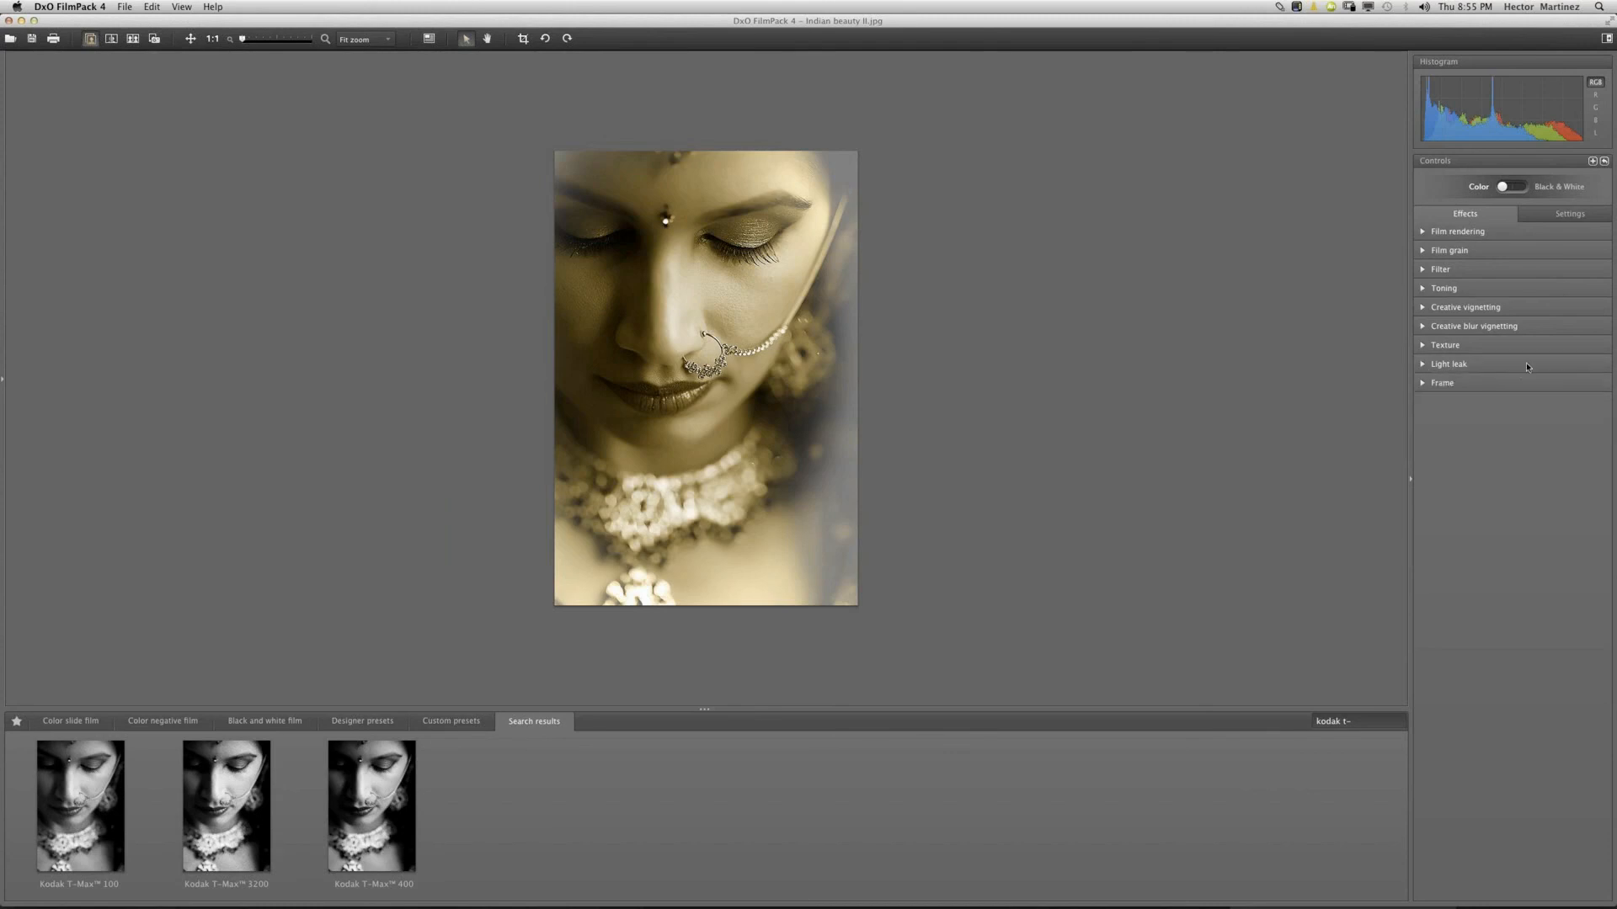
Add a Darkroom 2 frame to the portrait and replace it with the Glass B&W frame.
click(1423, 384)
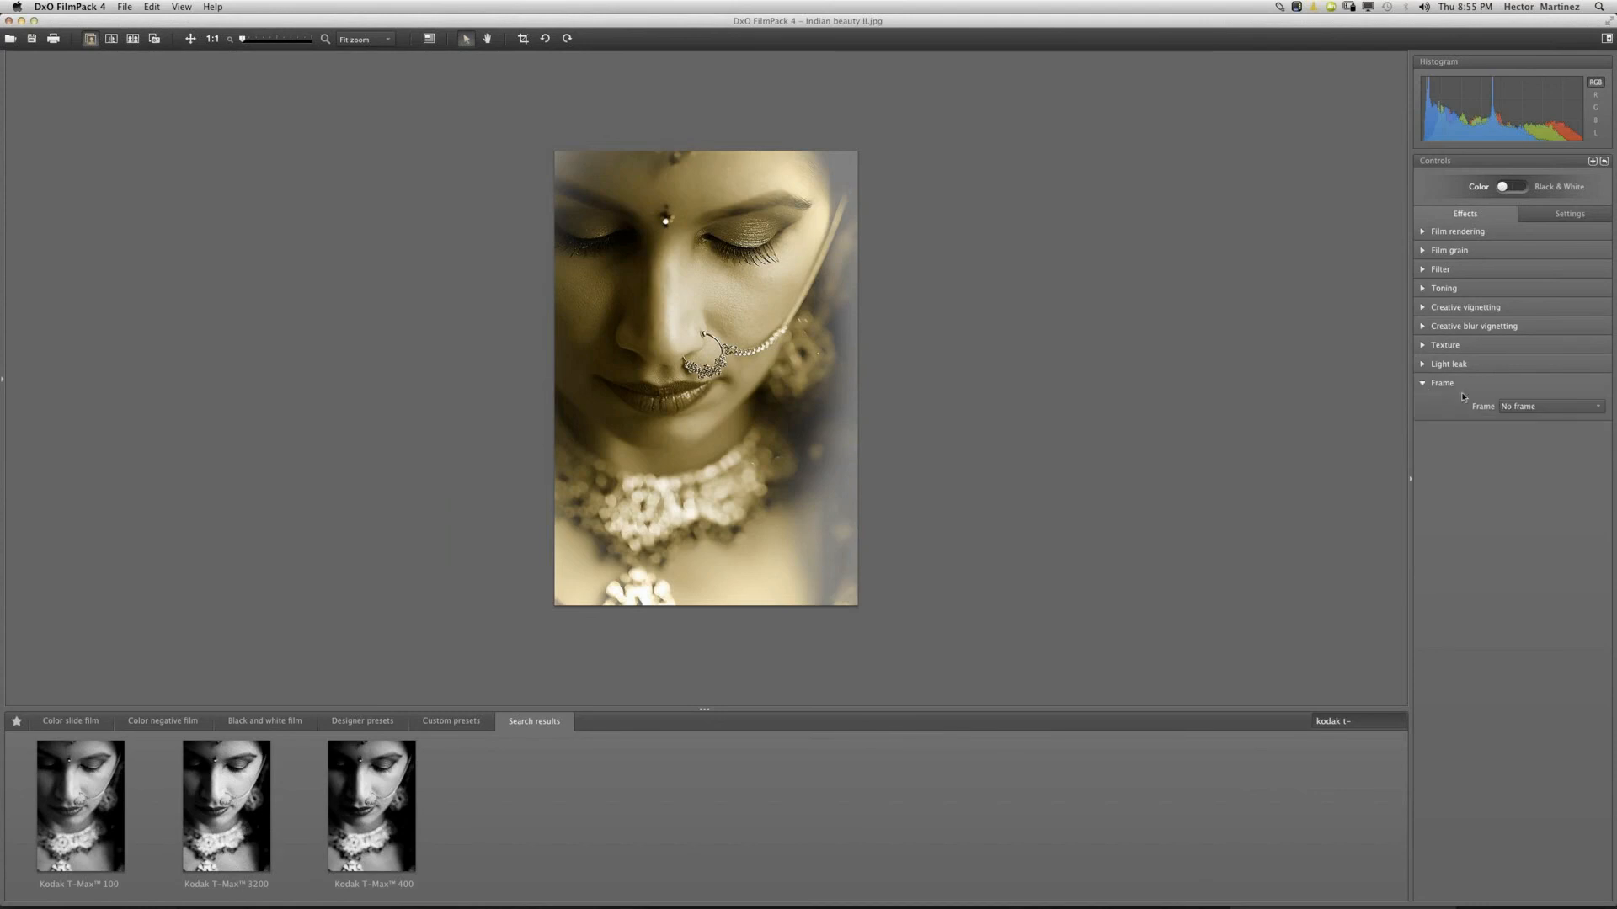
click(1533, 408)
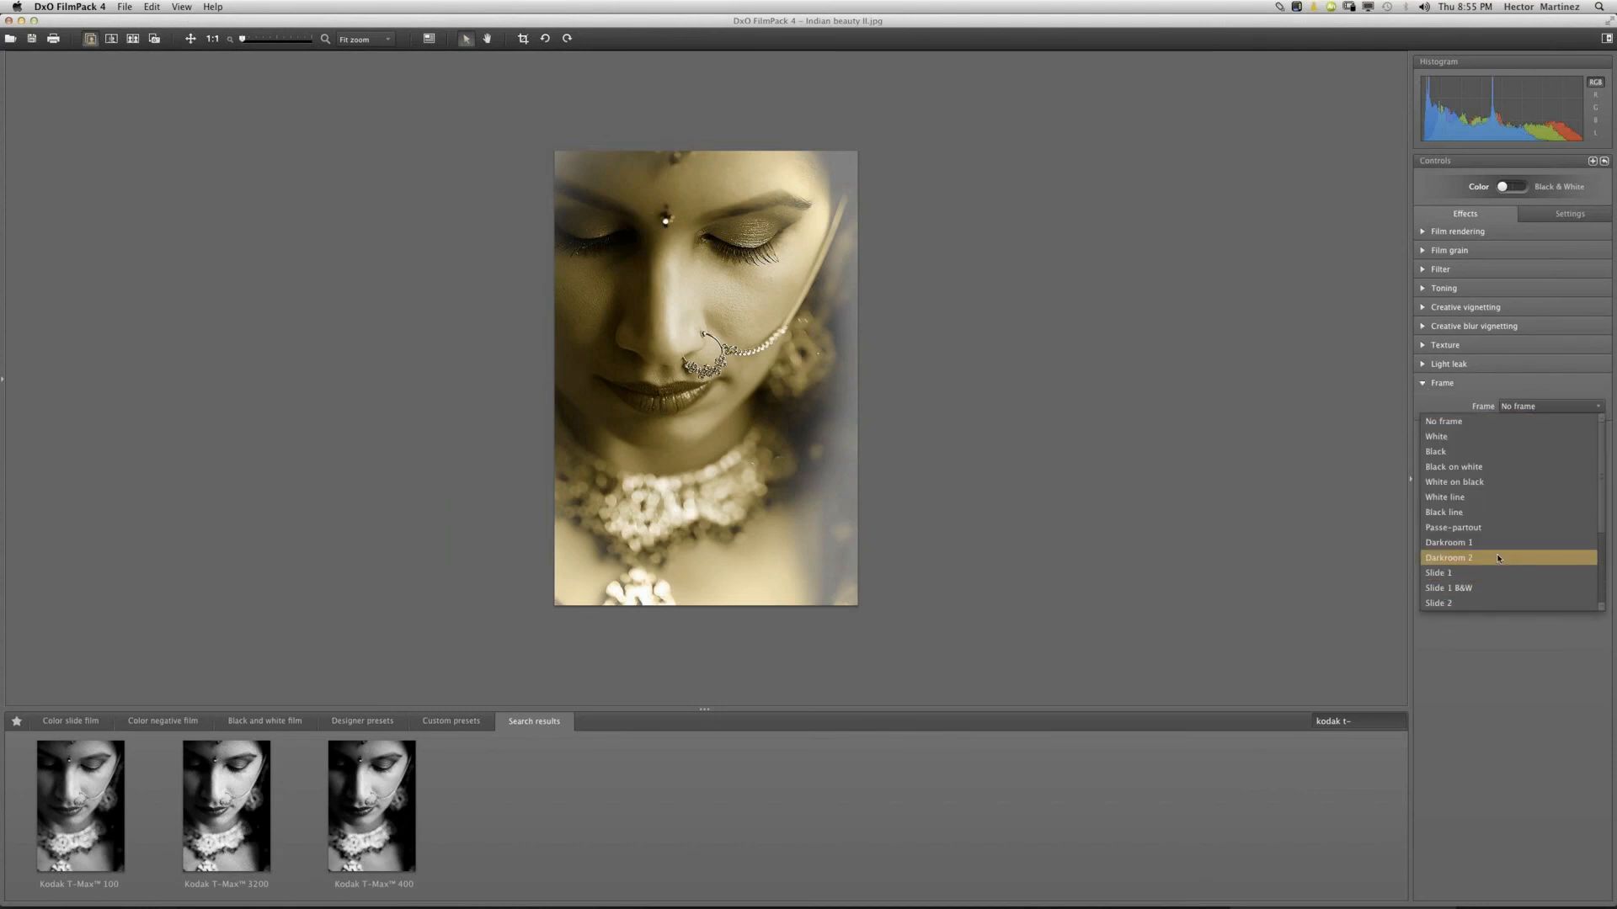
click(1541, 558)
click(1542, 405)
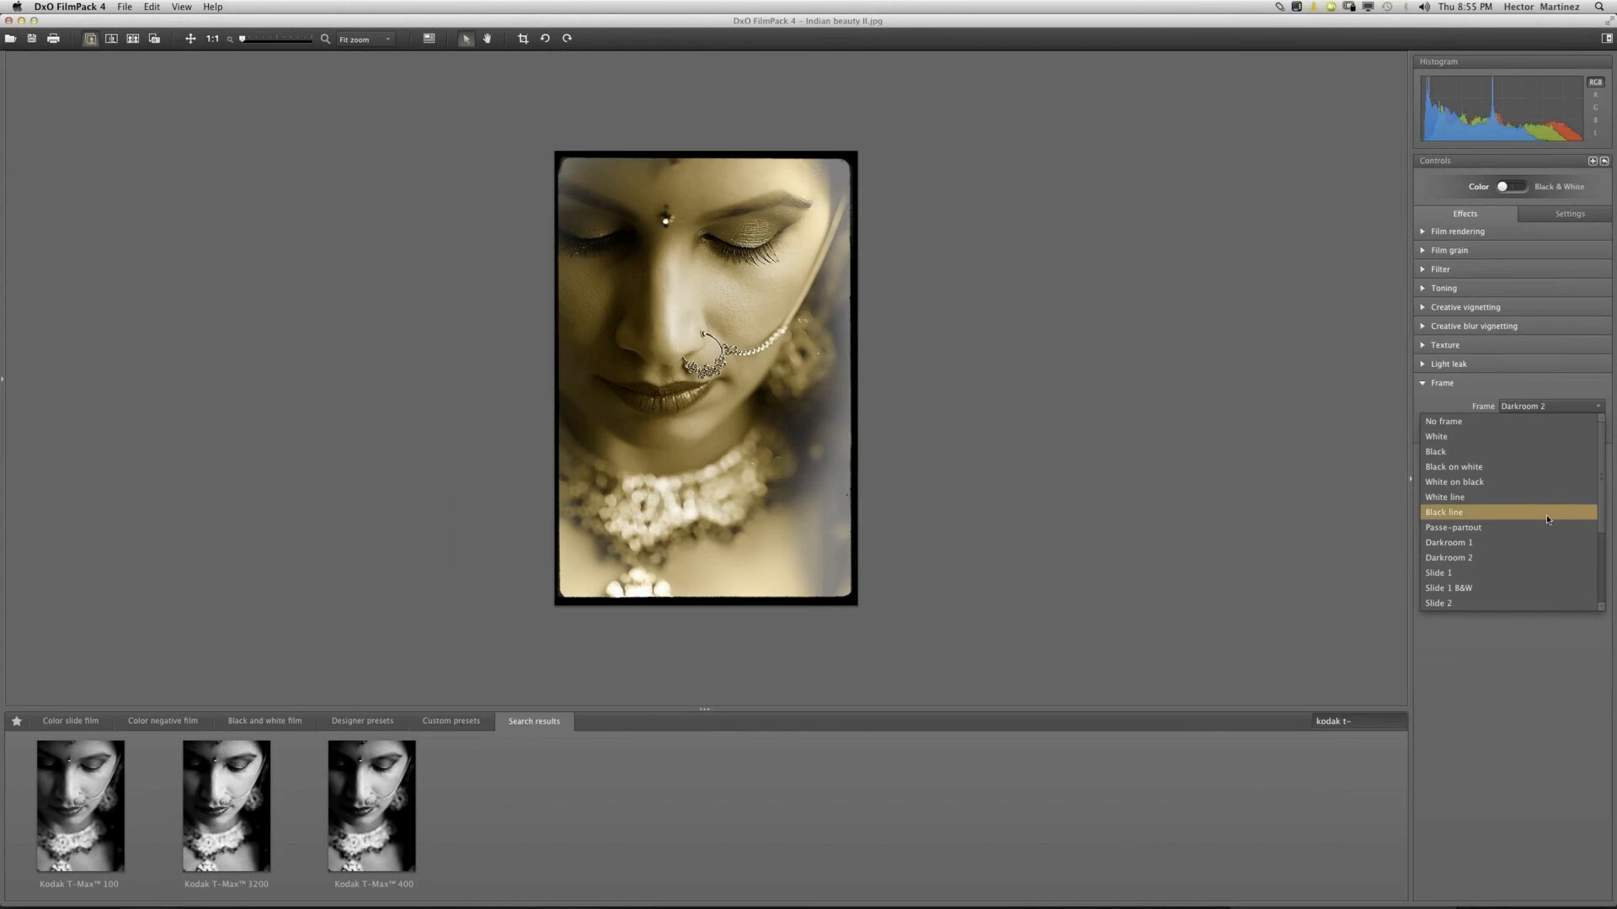
click(1533, 572)
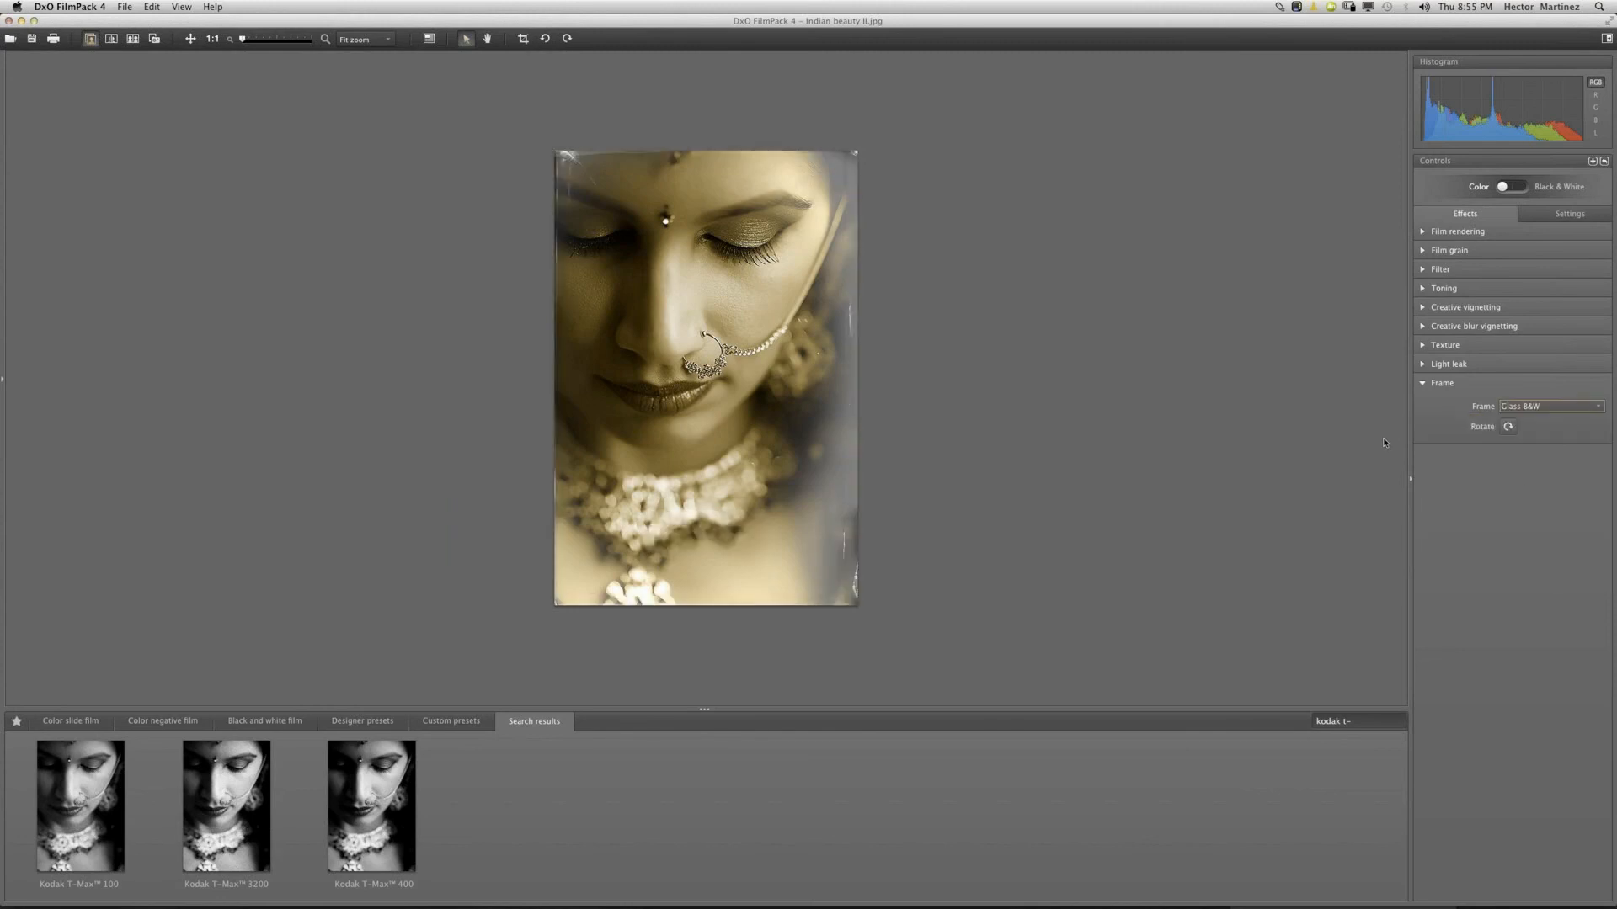
click(1422, 383)
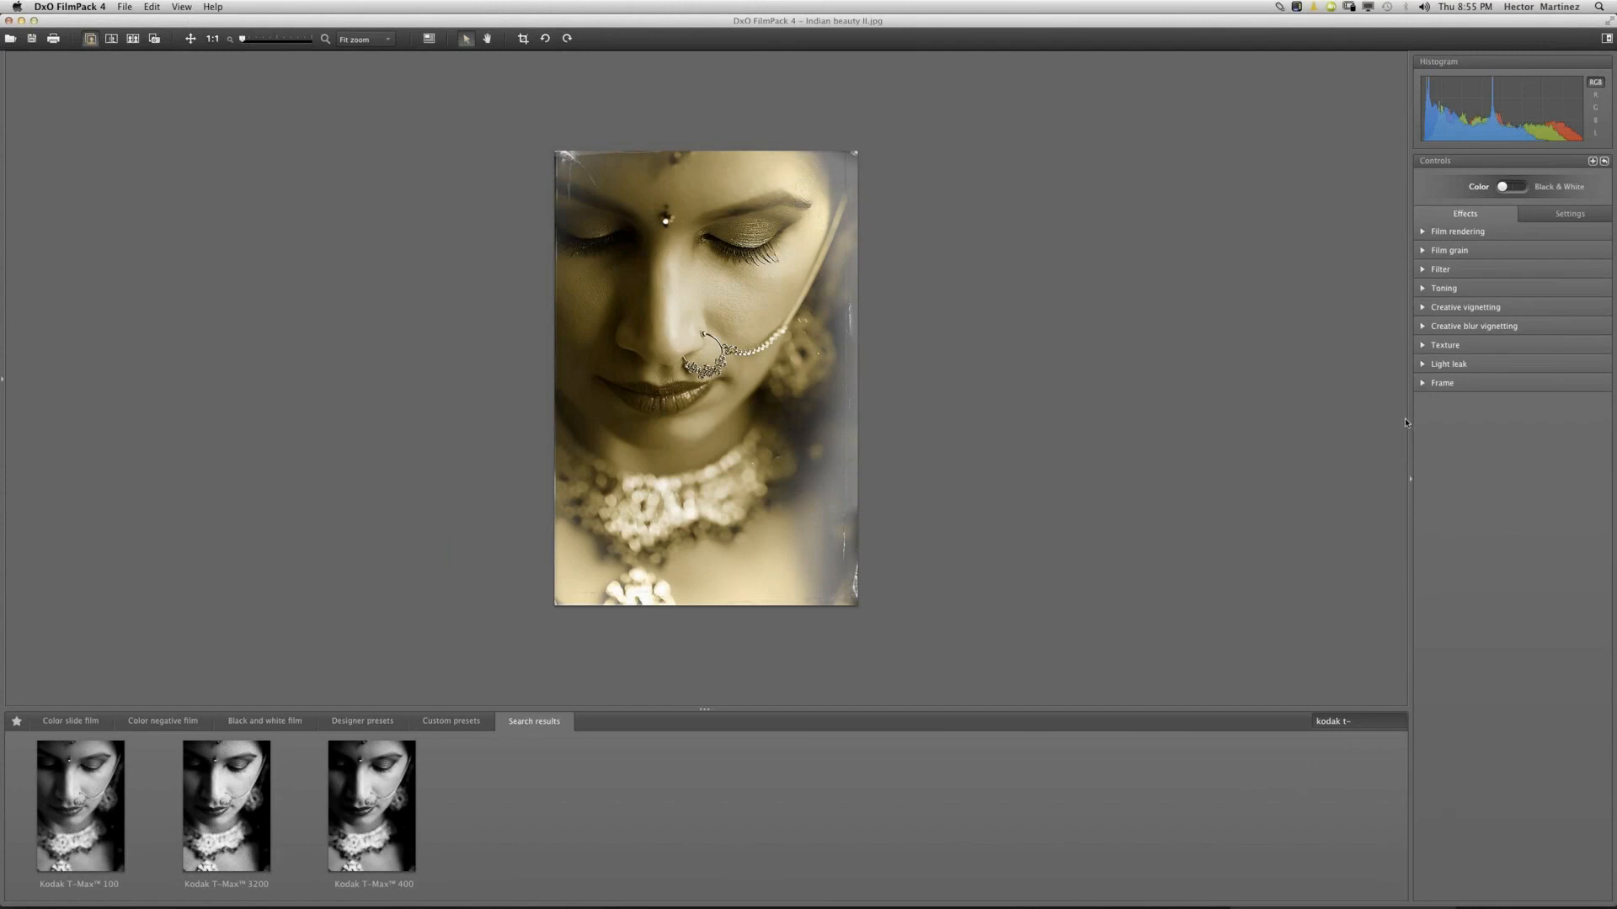
Show the basic, advanced, hue-saturation-lightness and noise removal settings for the portrait.
click(1546, 216)
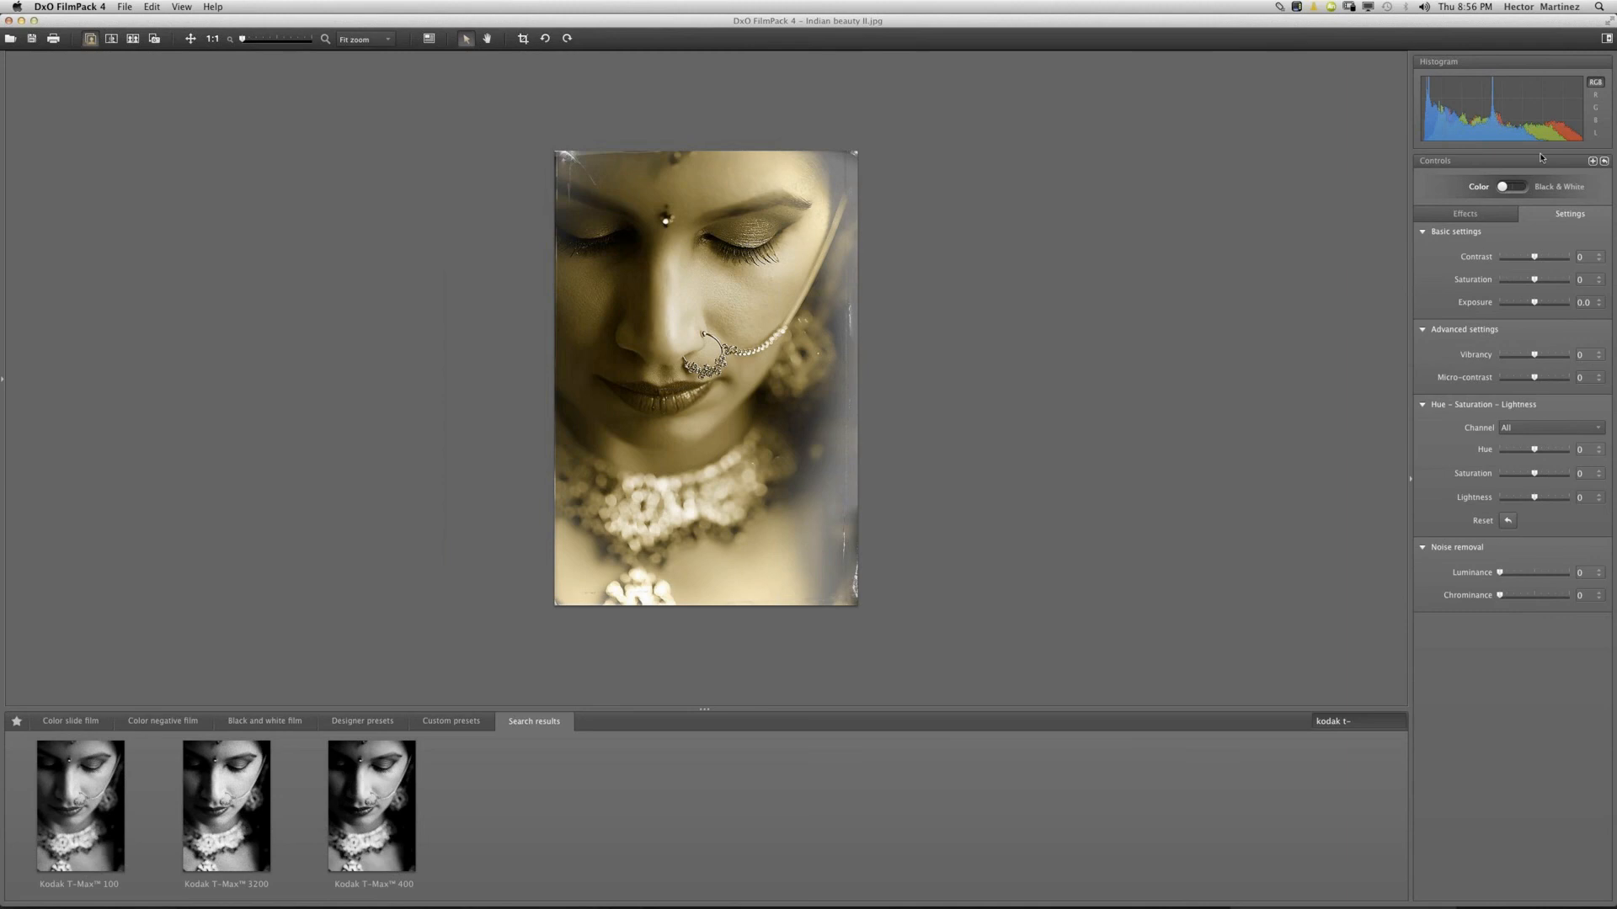
Switch the portrait's controls between color and black and white, ending on black and white with its channel mixer.
click(1526, 189)
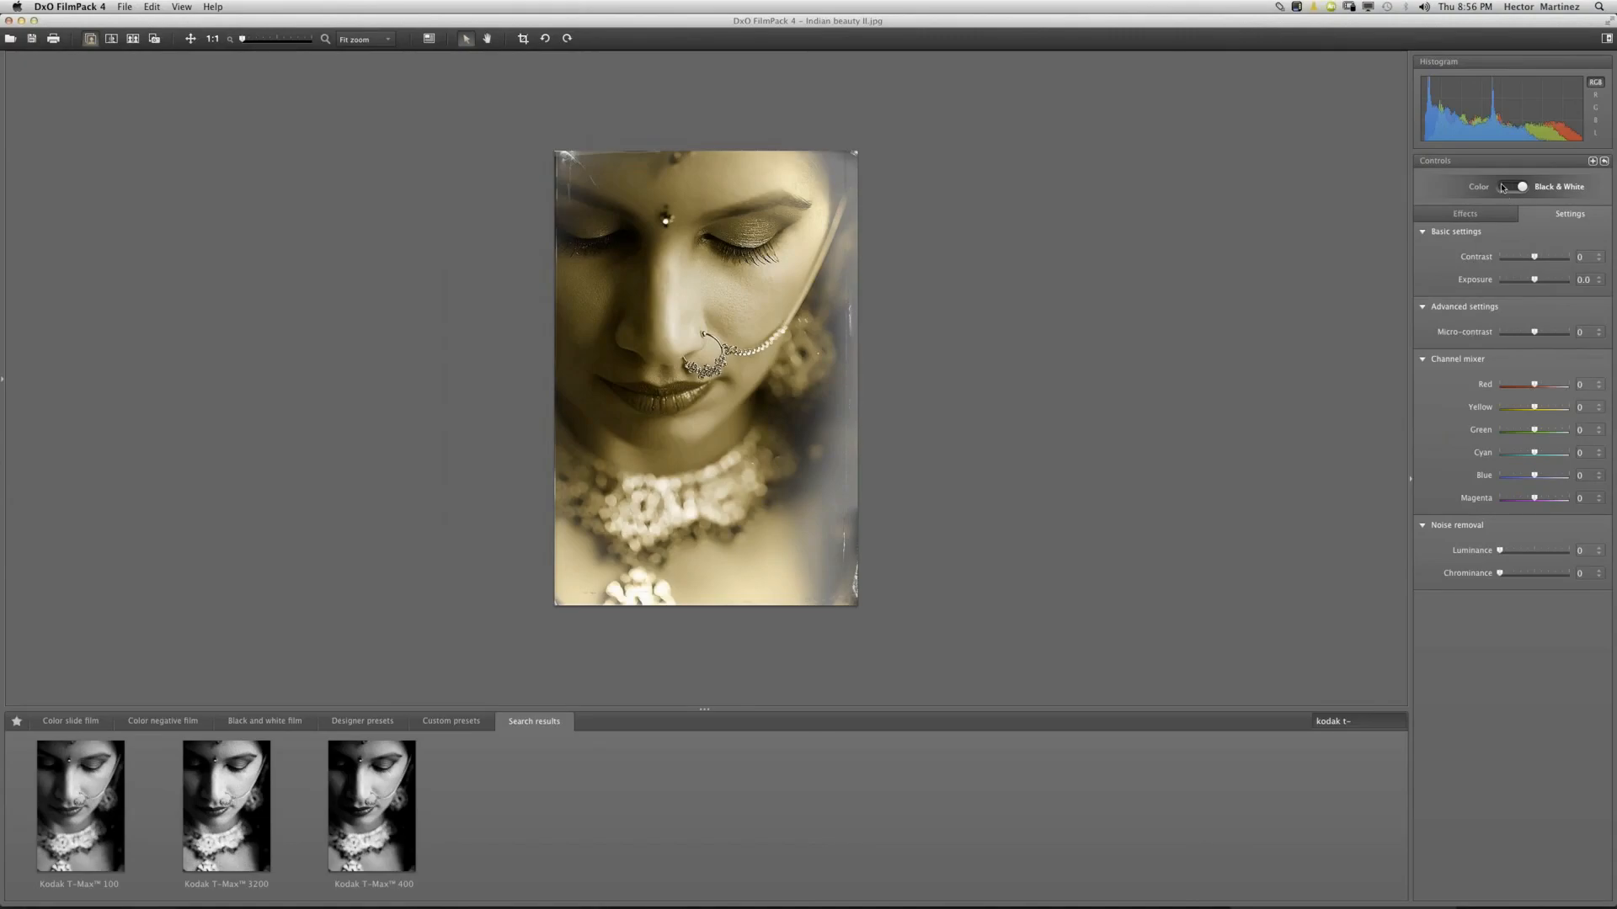
click(1503, 188)
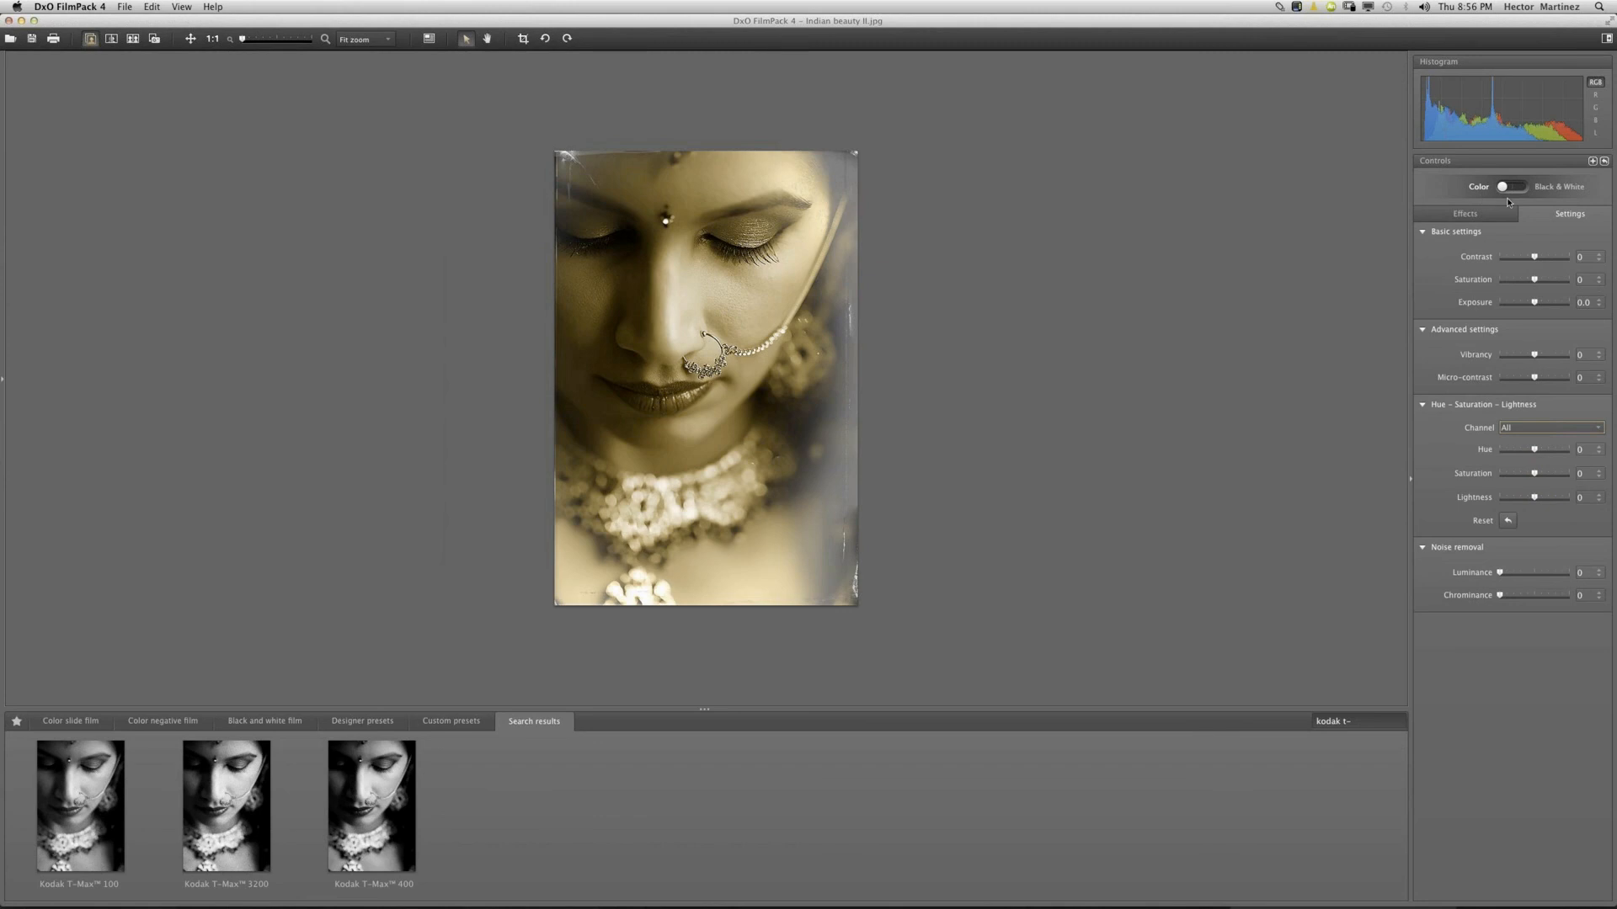
click(1524, 189)
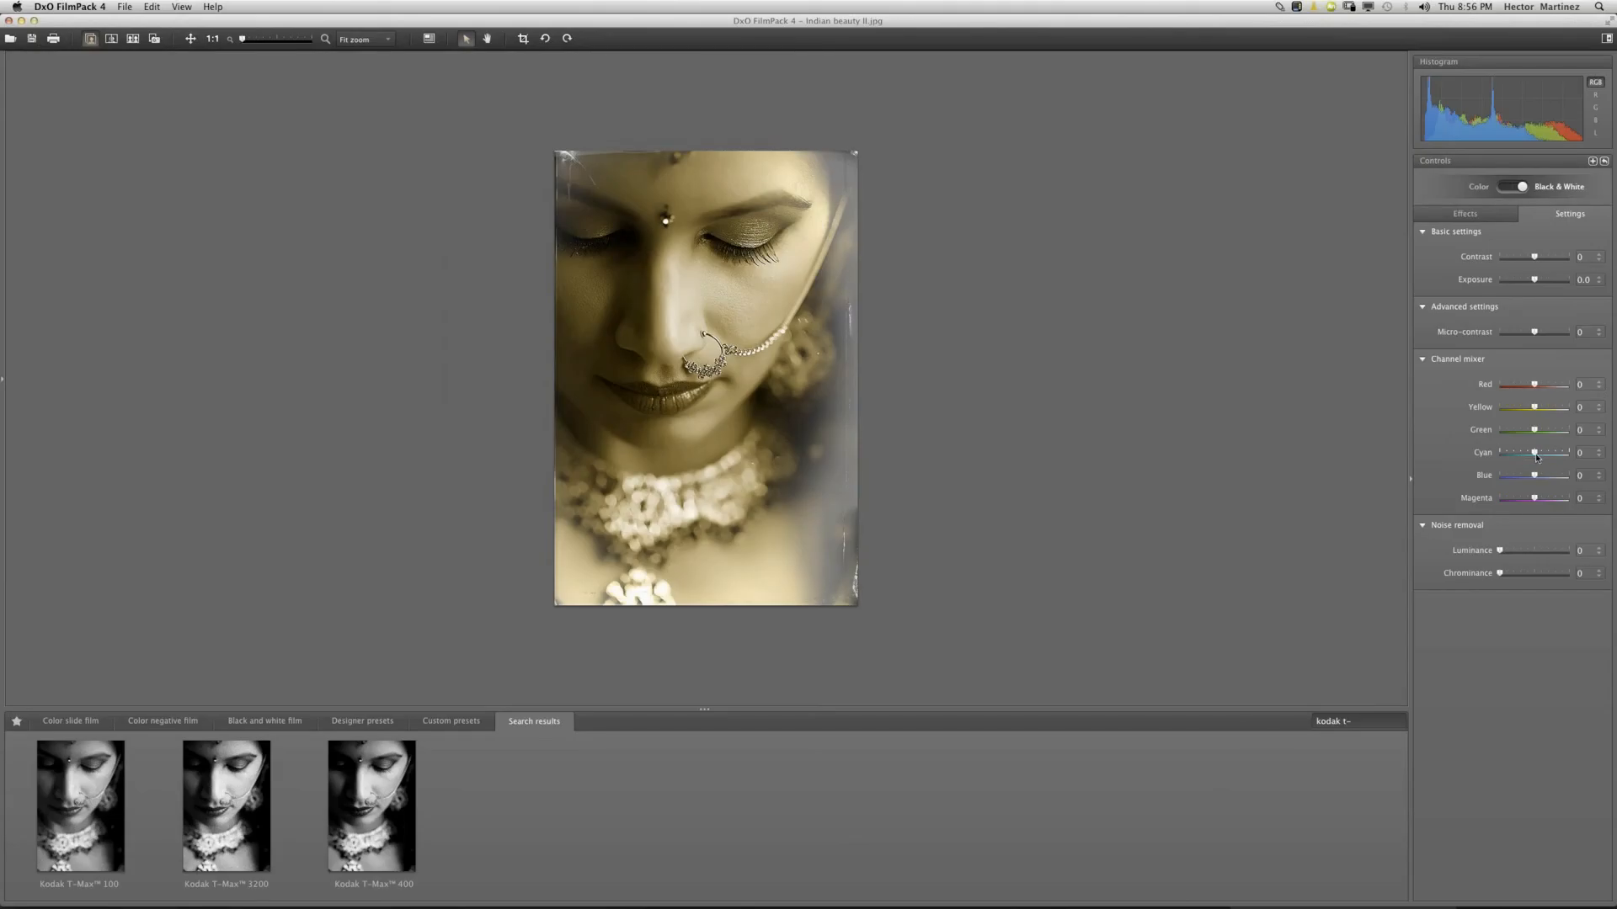
click(1605, 321)
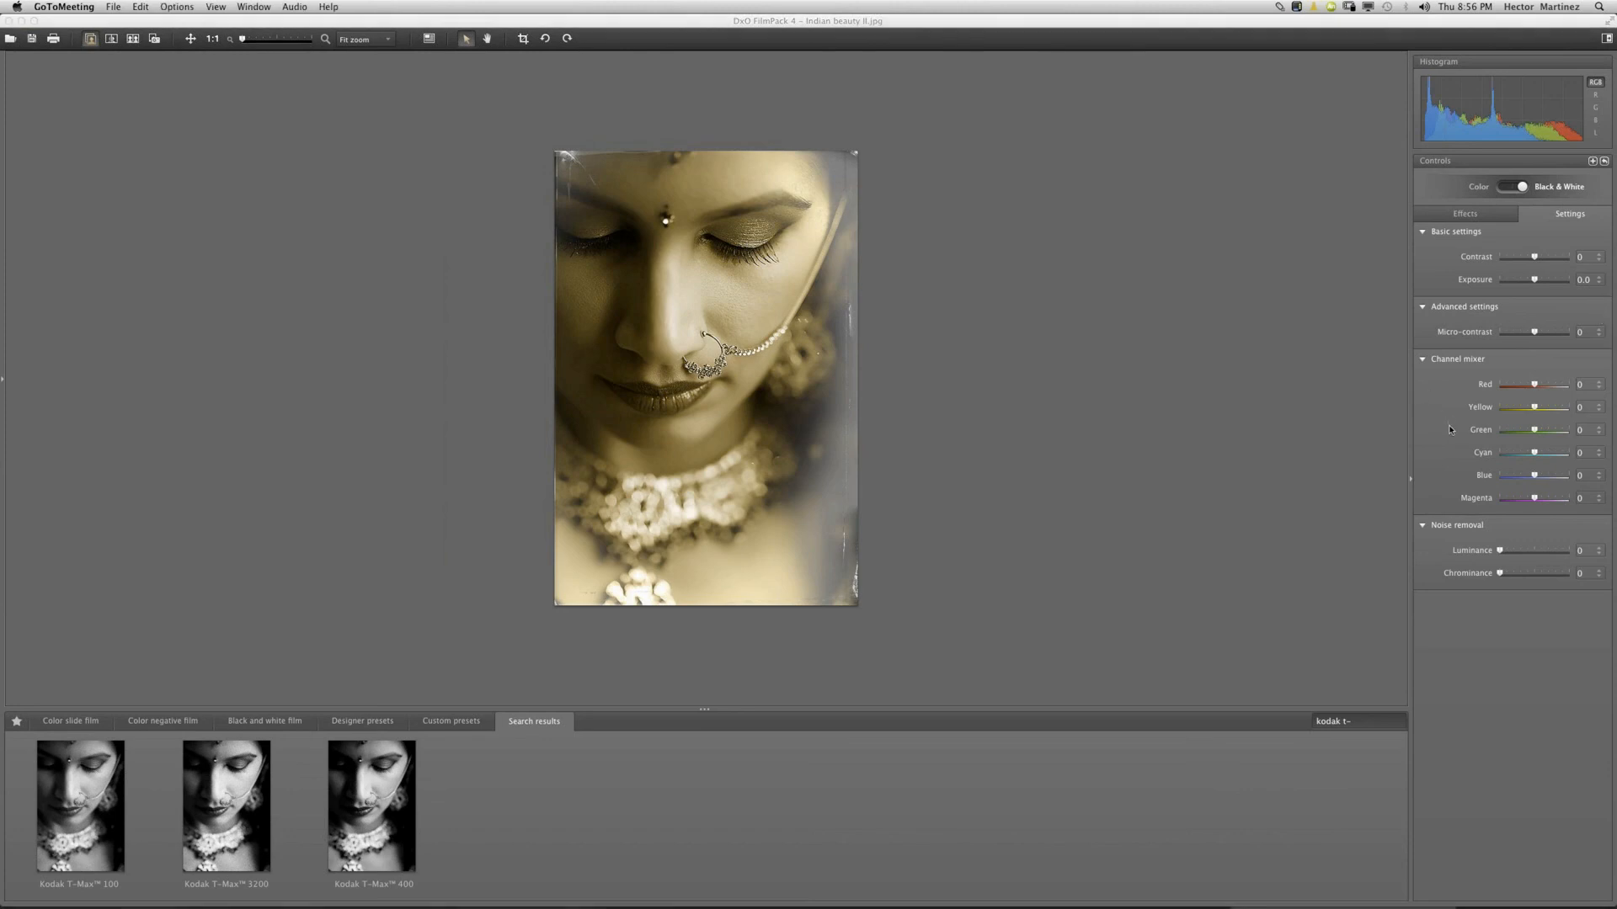
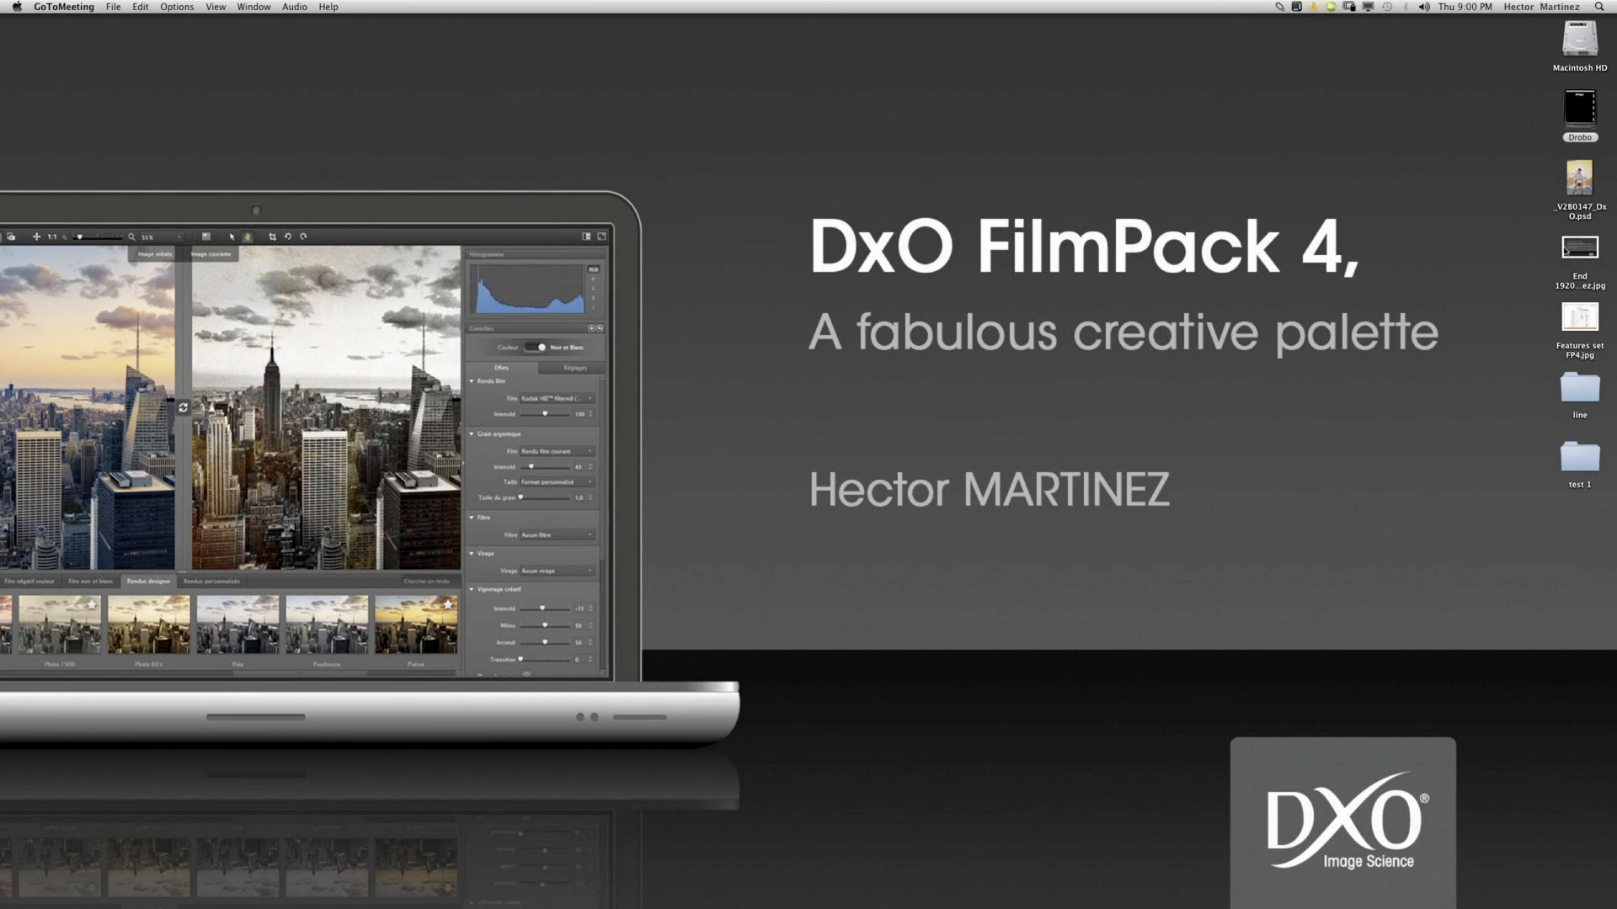
Preview Features set FP4.jpg from the desktop in full screen to compare the Essential and Expert editions, and close it.
click(1584, 320)
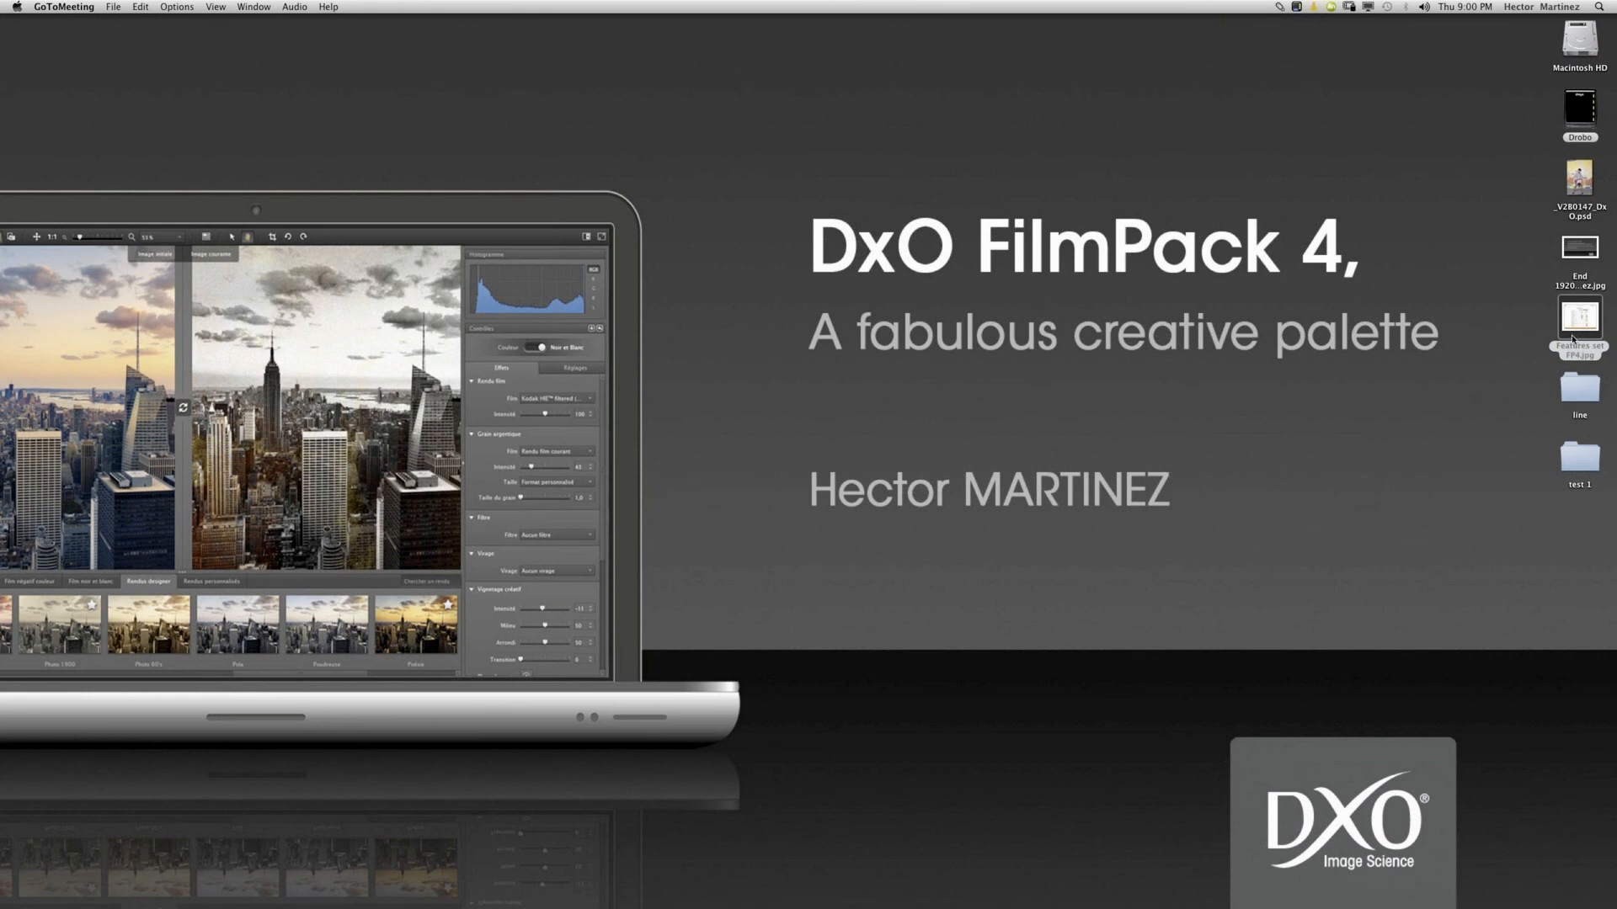
click(1574, 322)
key(space)
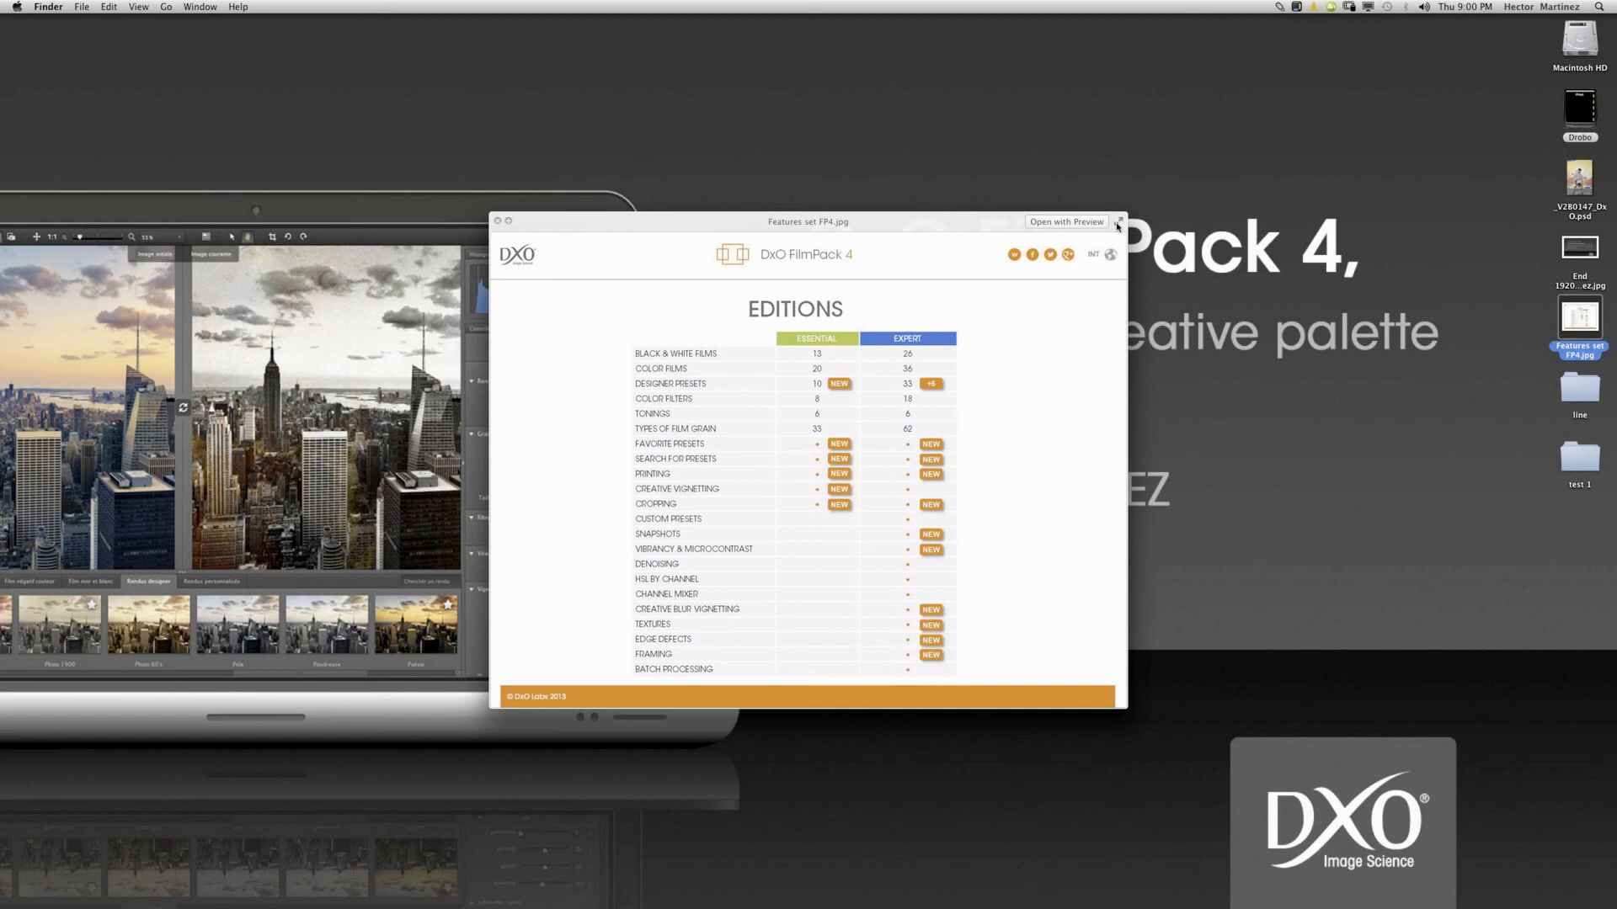
click(1118, 226)
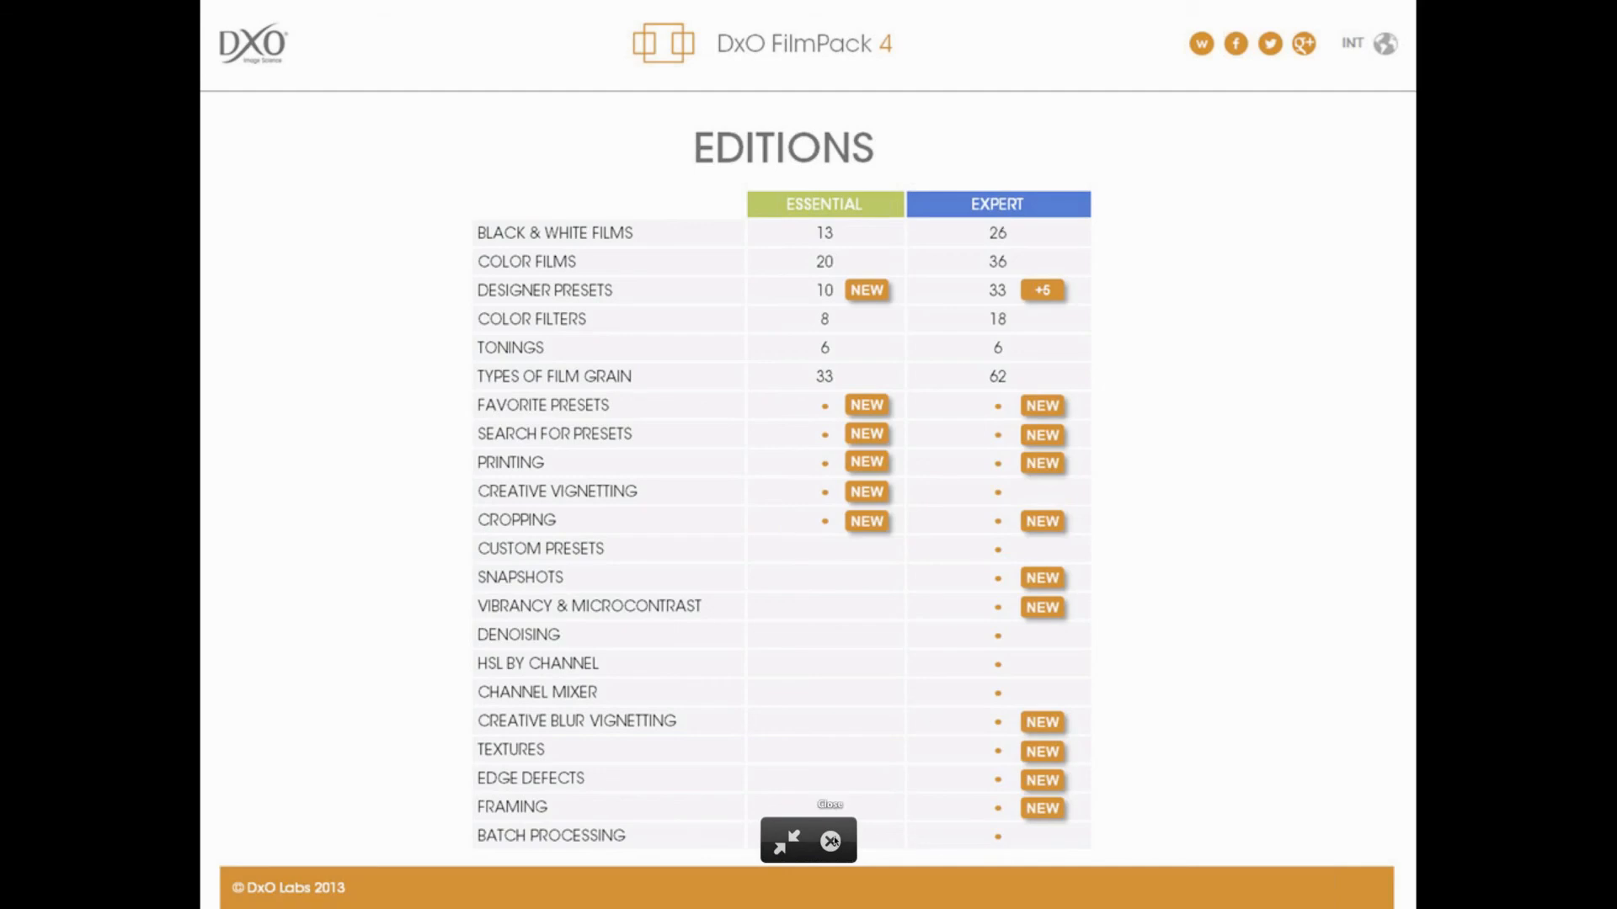
click(829, 841)
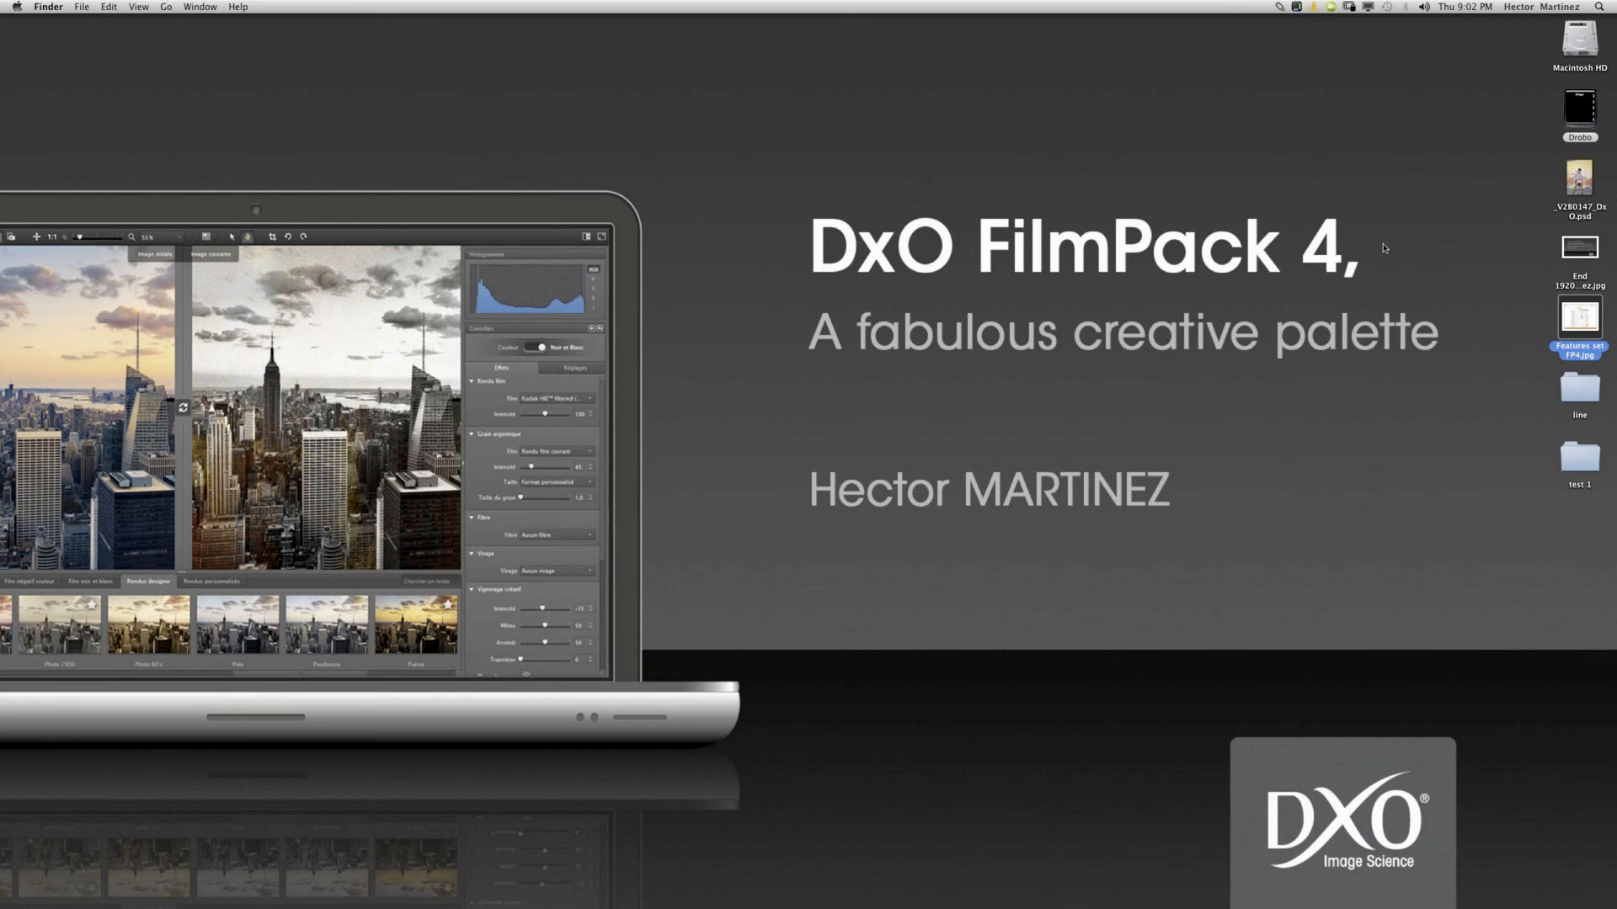
click(1381, 250)
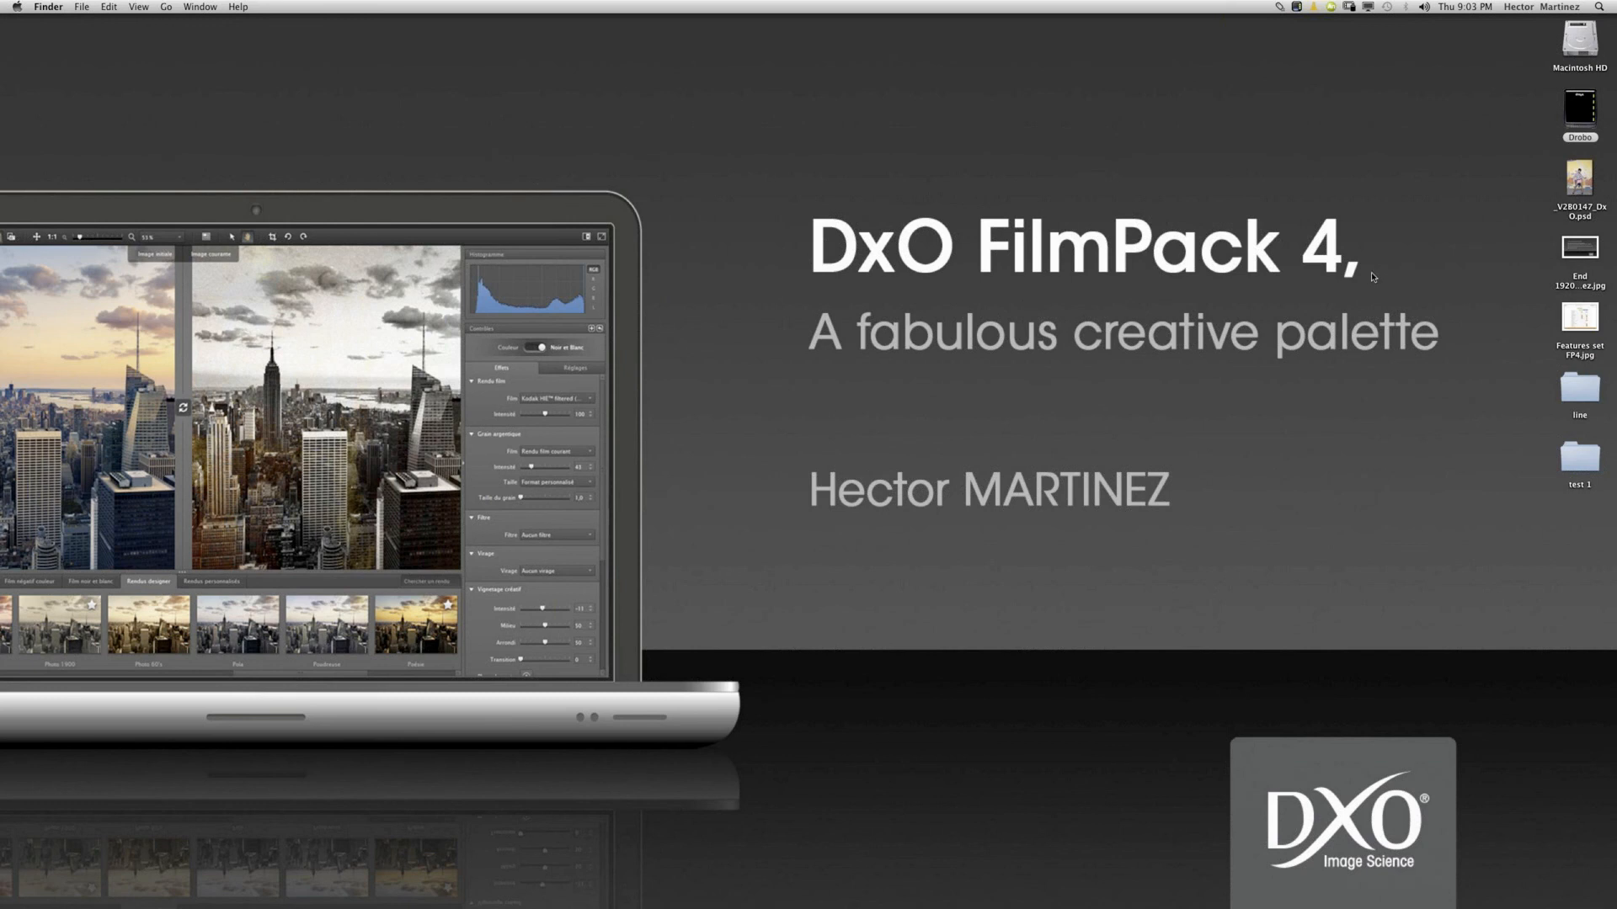
mouse_move(935, 893)
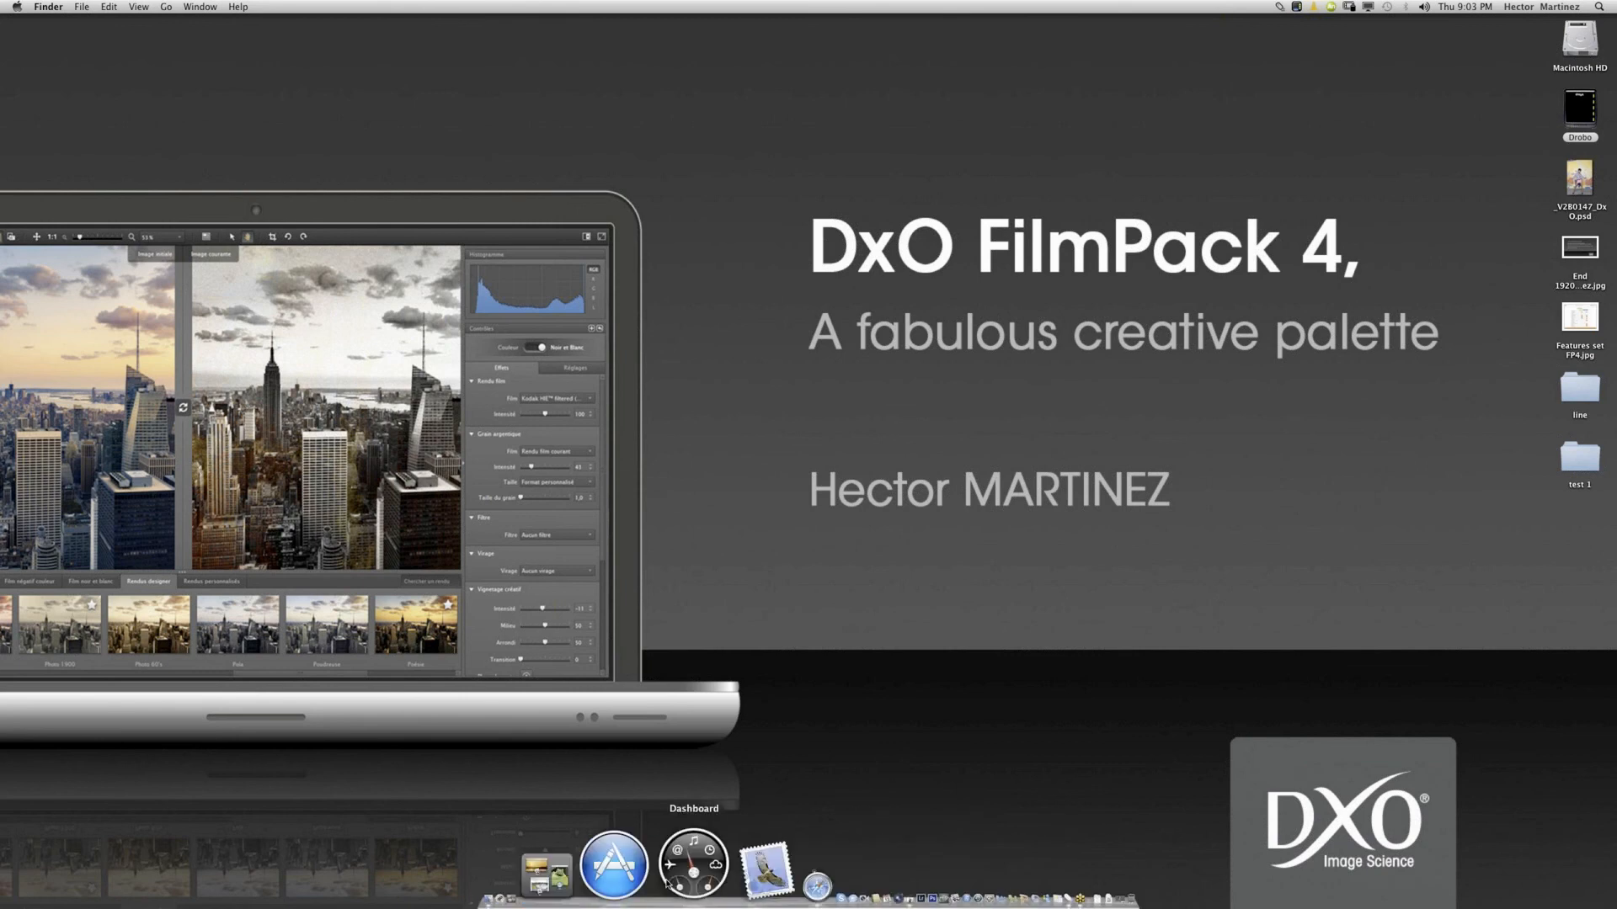
click(697, 873)
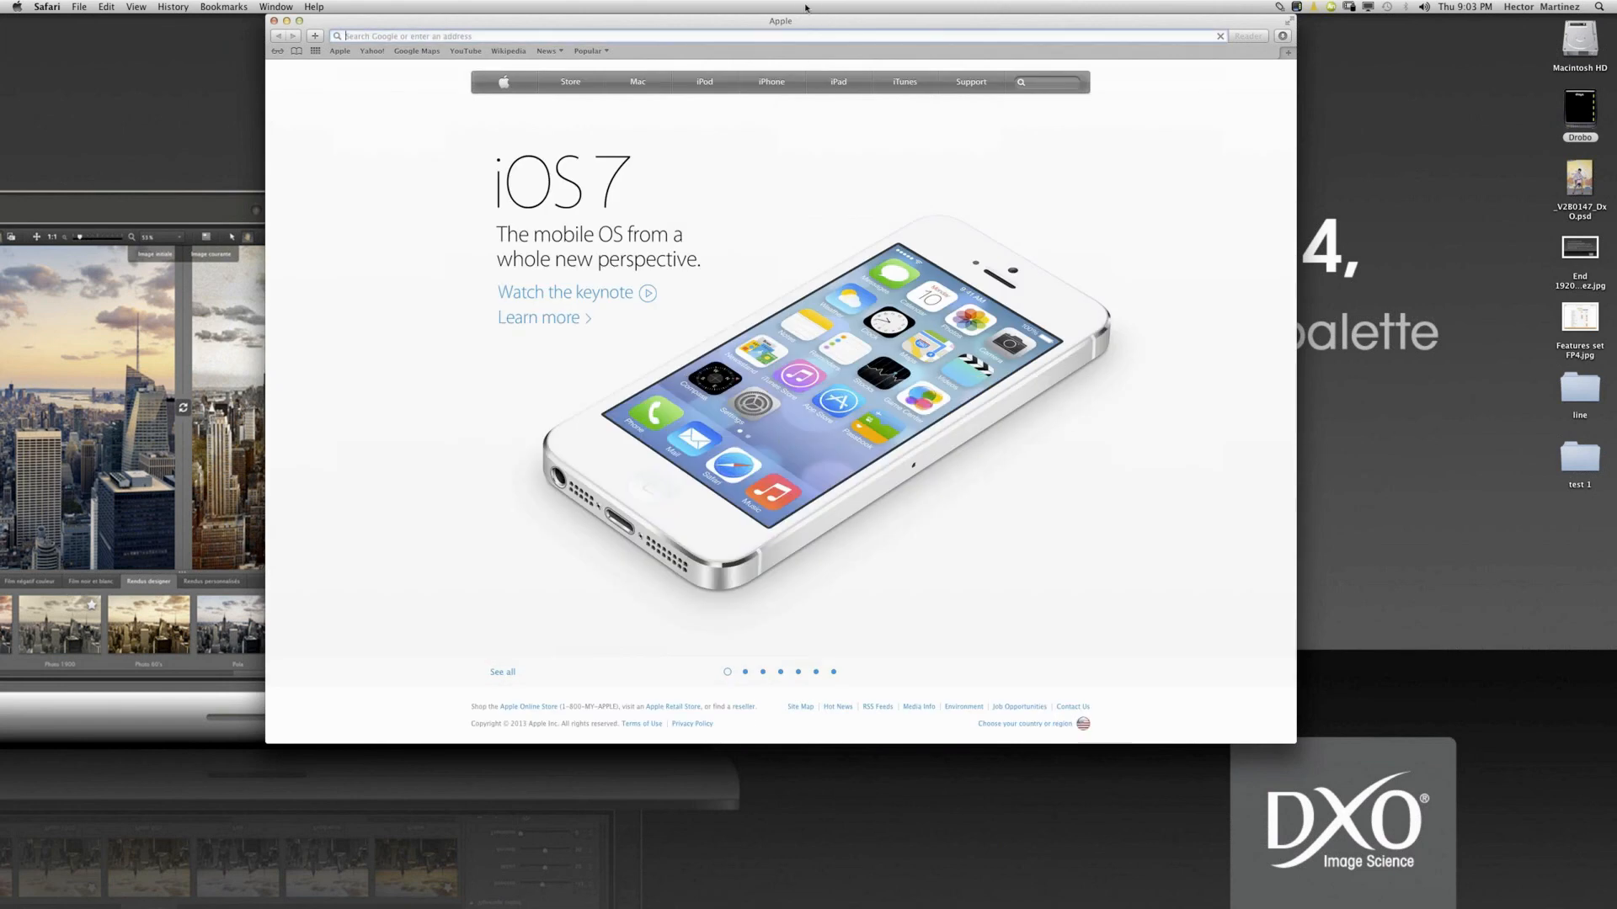
text(www.dxo.com)
key(Return)
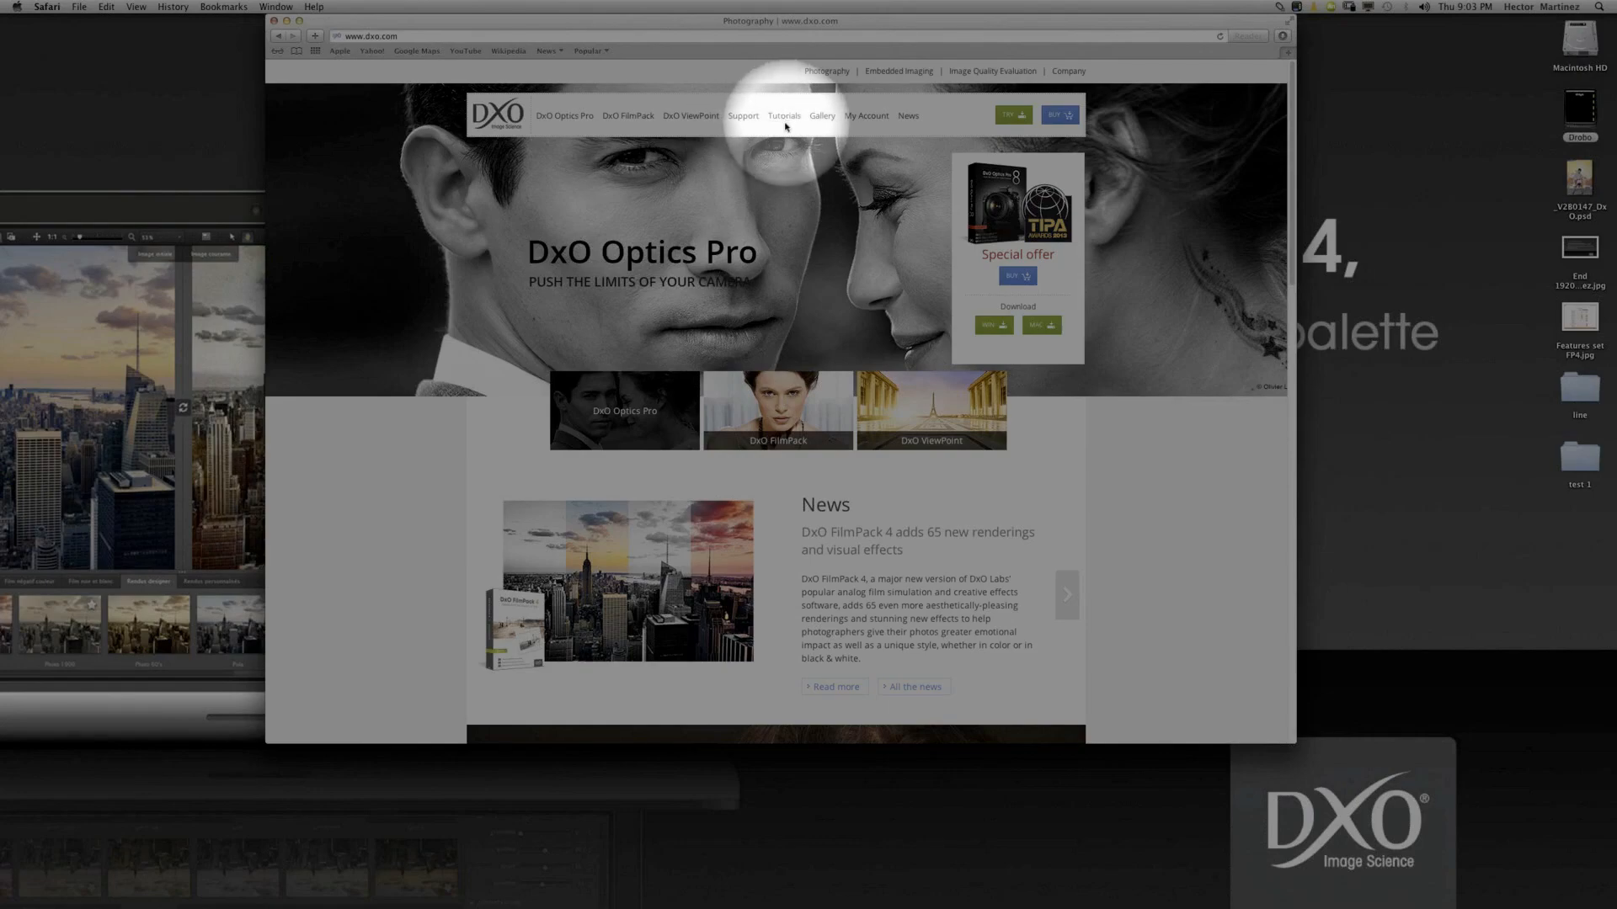
Open the website's Tutorials page and look through the upcoming webinars and the tutorials listed below them.
click(783, 123)
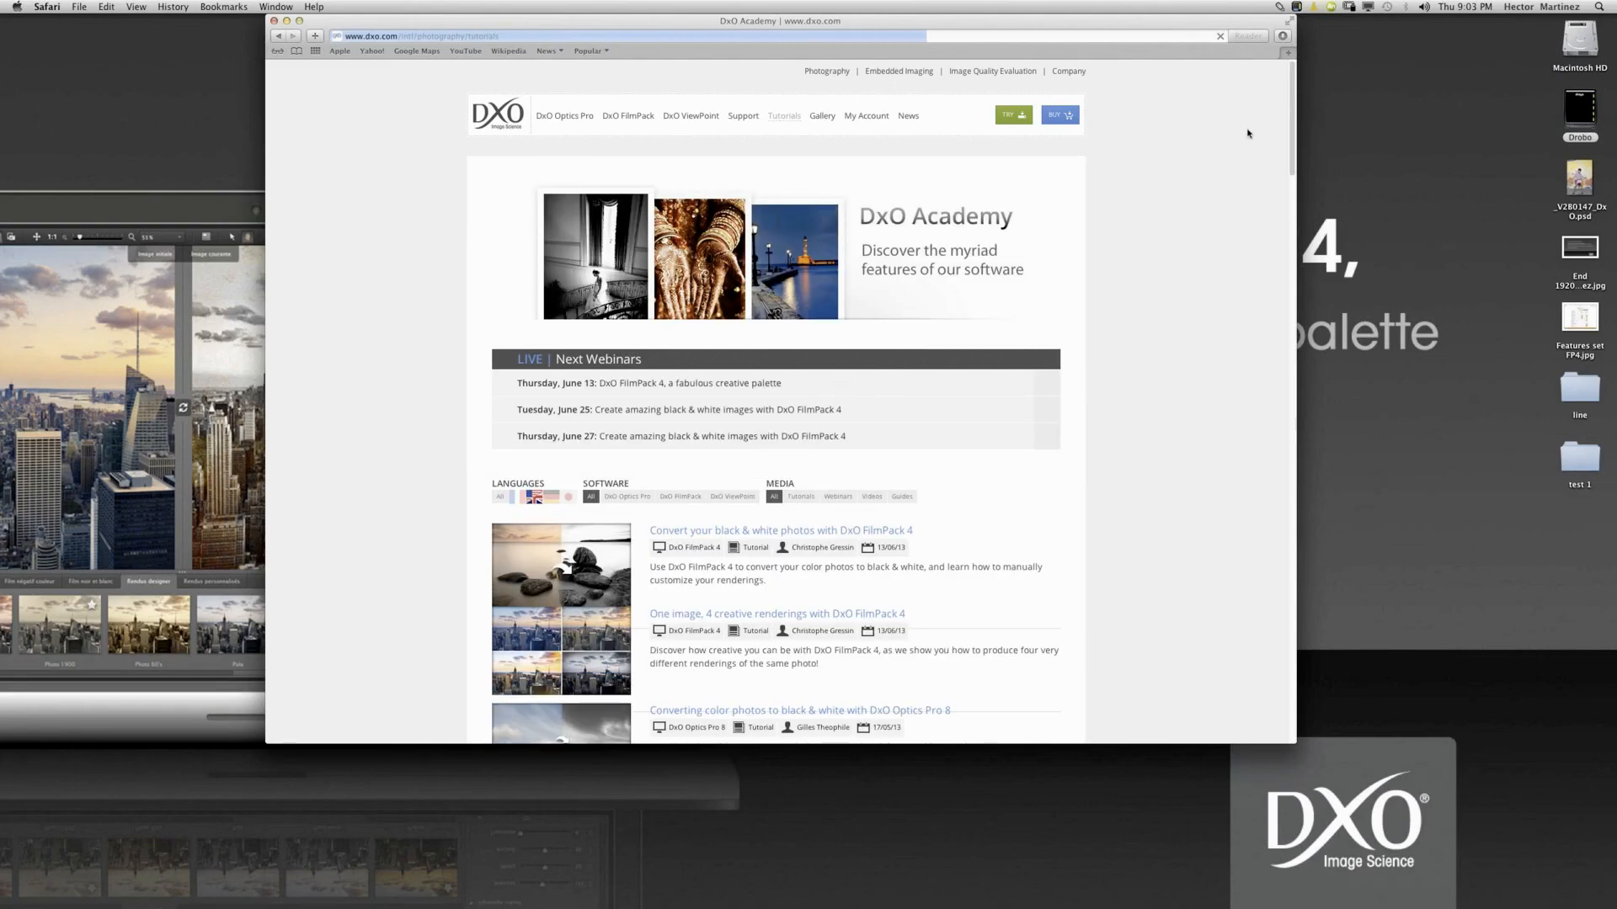
scroll(1291, 126, down, 1)
scroll(1291, 126, down, 3)
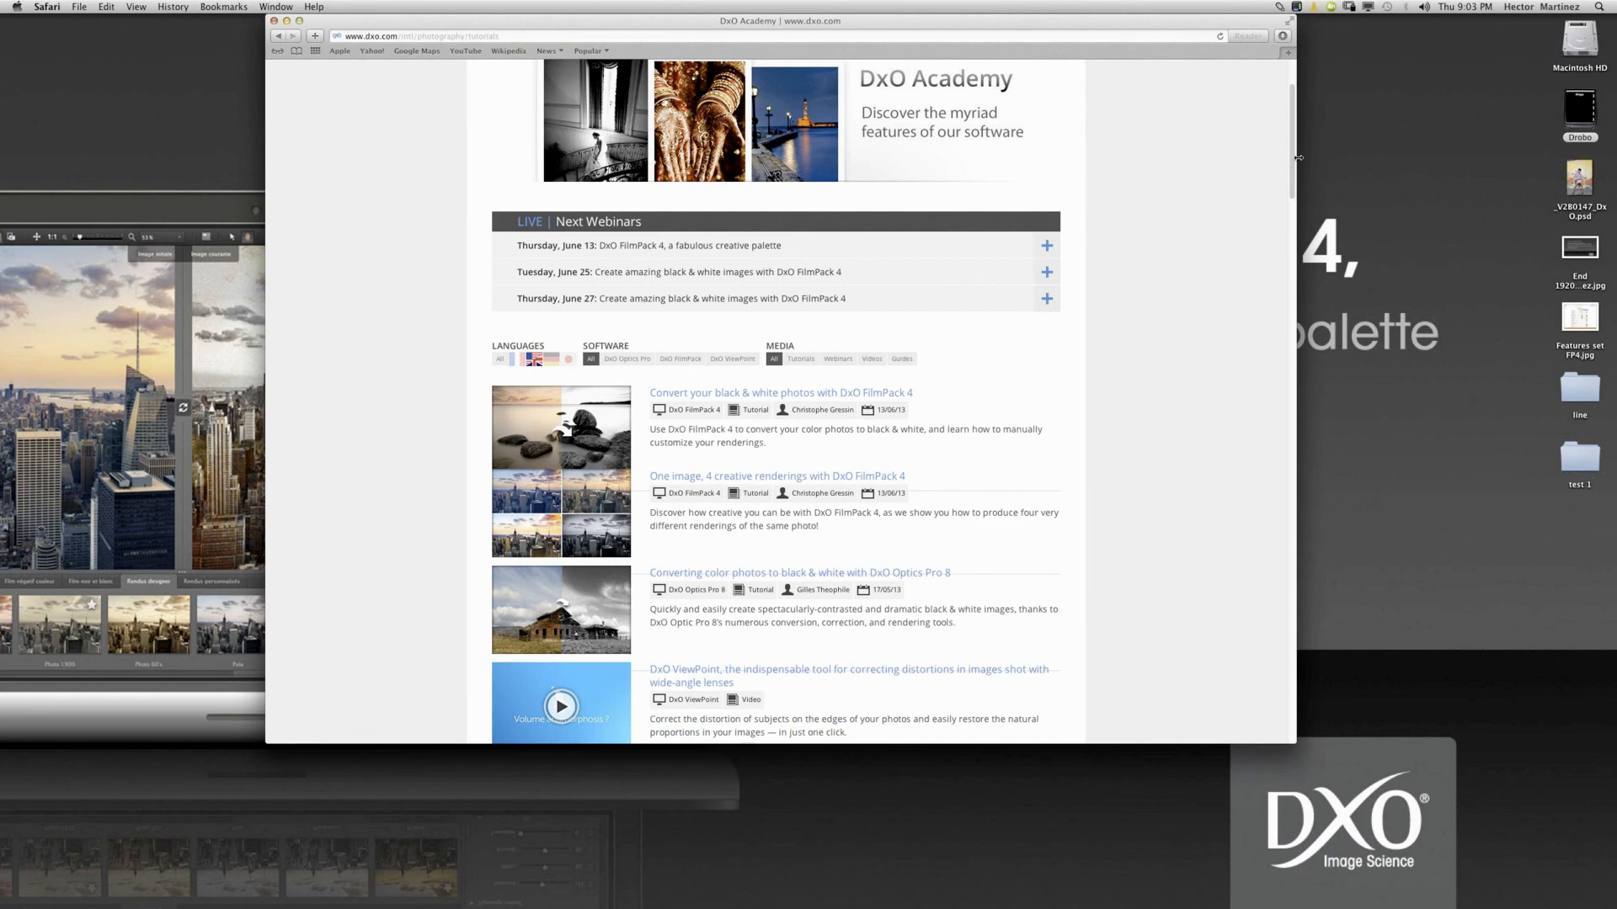
scroll(1296, 163, up, 3)
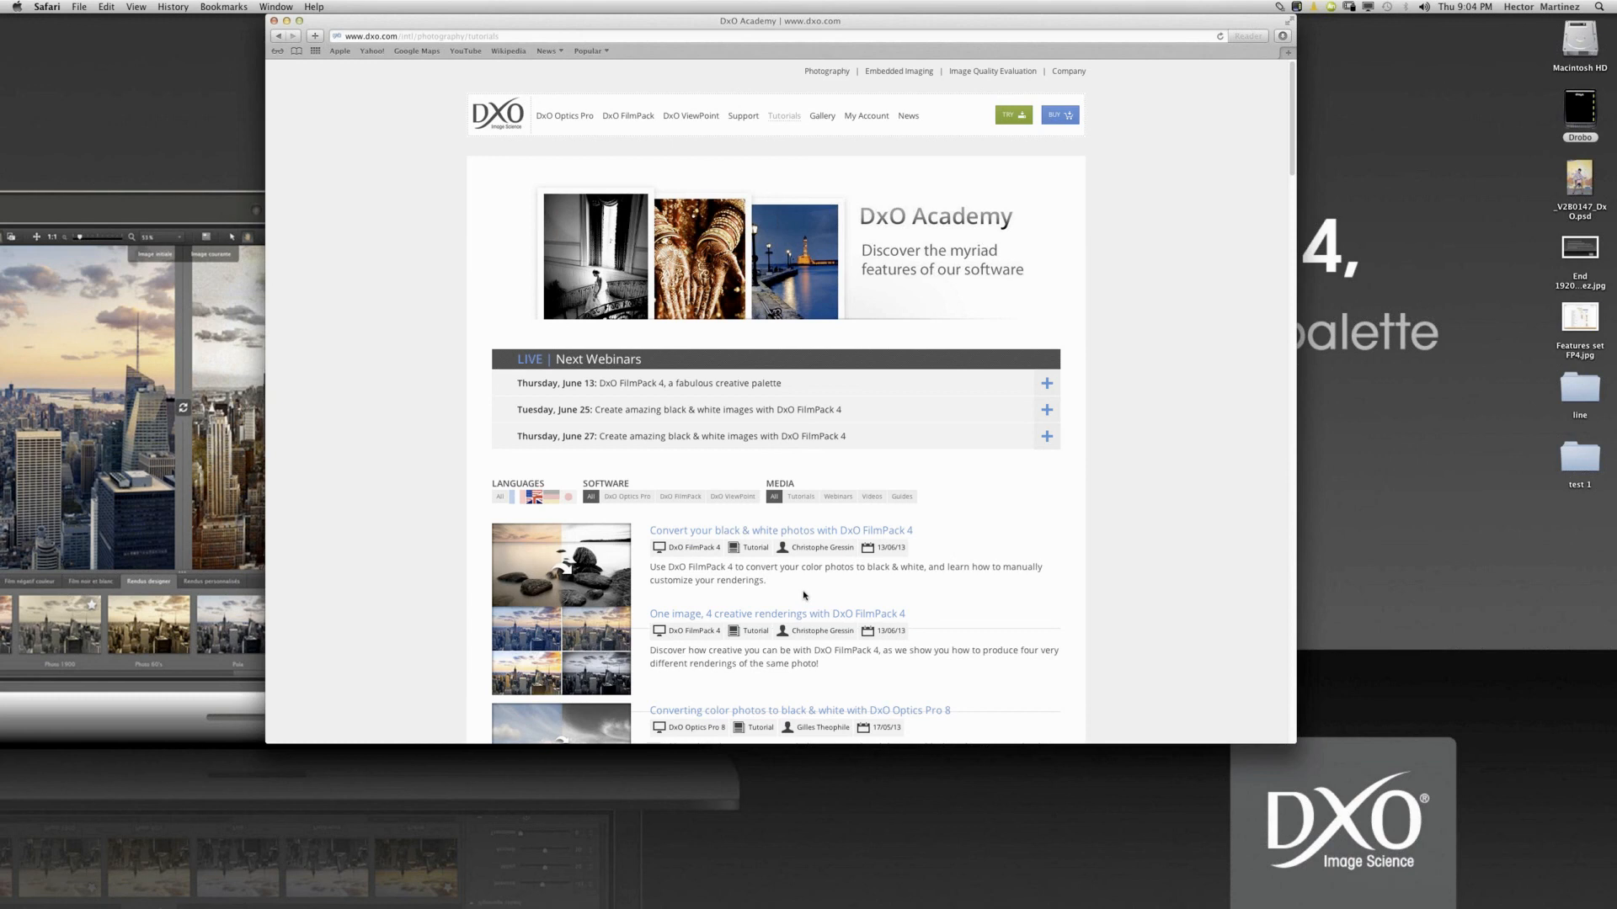
Open the website's shop page to review the editions and prices, and close the browser window.
click(1054, 118)
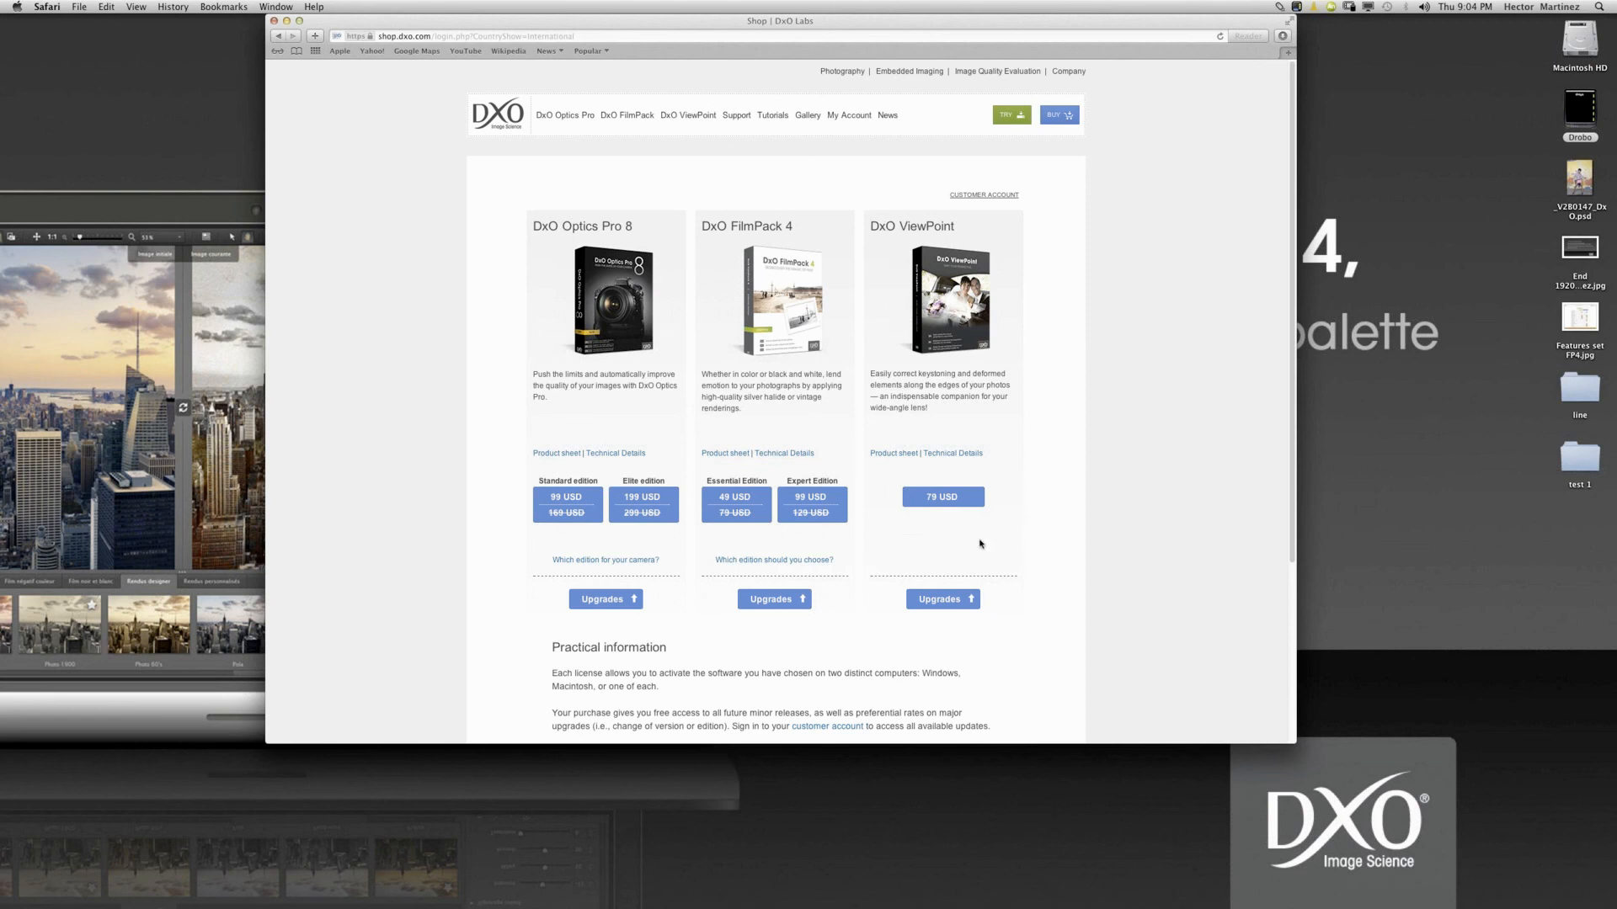
drag(287, 23, 284, 23)
click(285, 23)
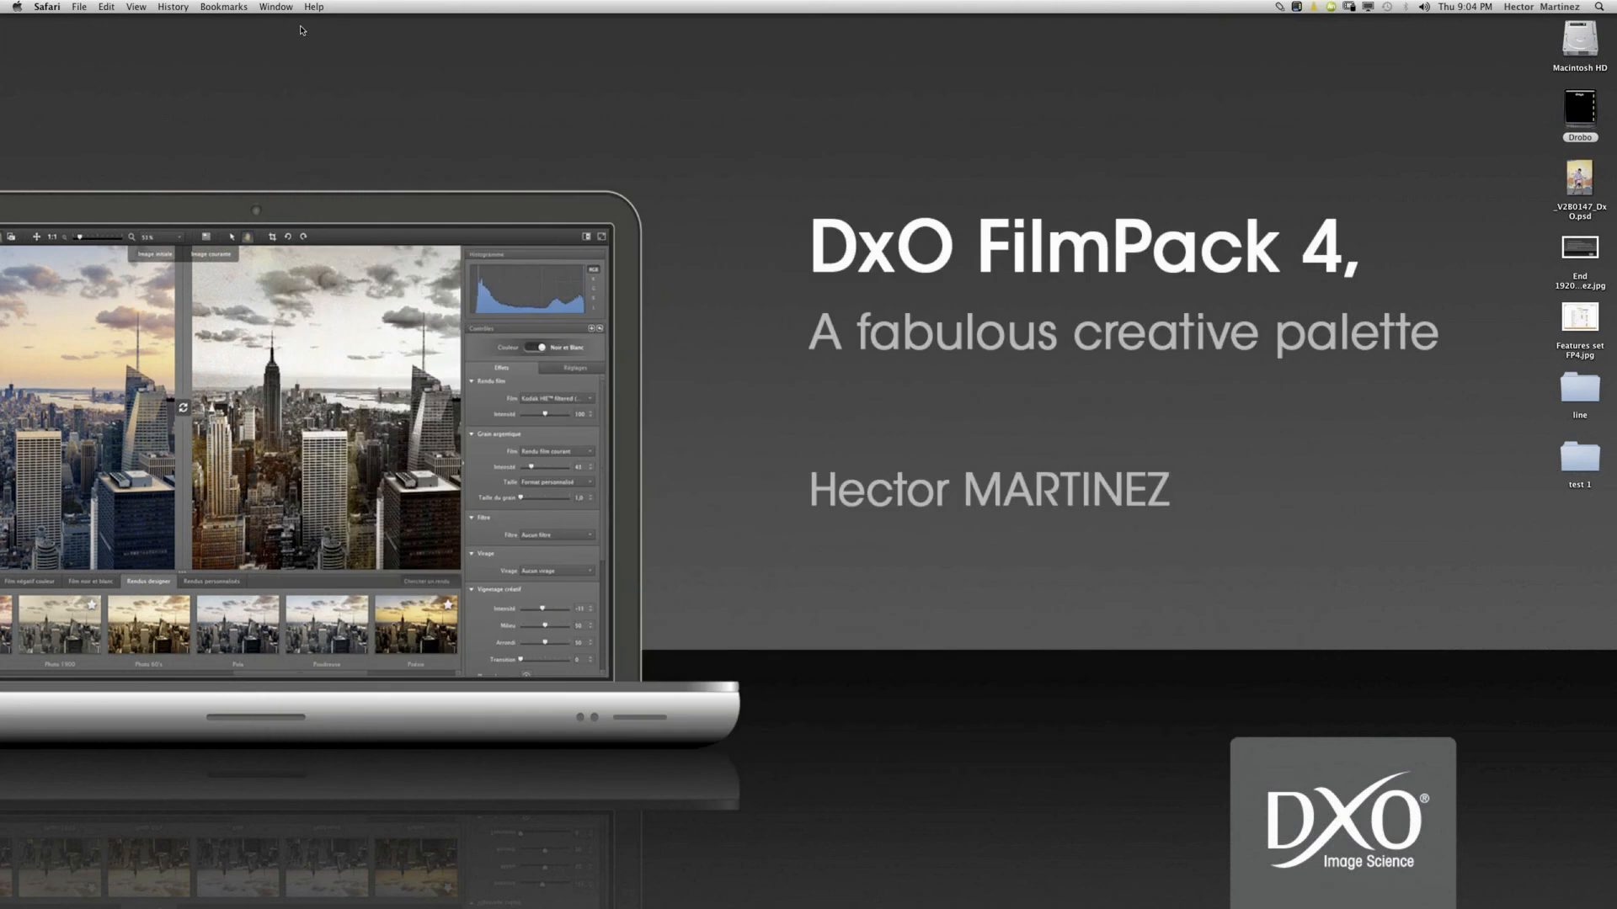
Preview the End 1920x1080 closing slide from the desktop, move its window to the upper-left corner, and close it.
click(1576, 249)
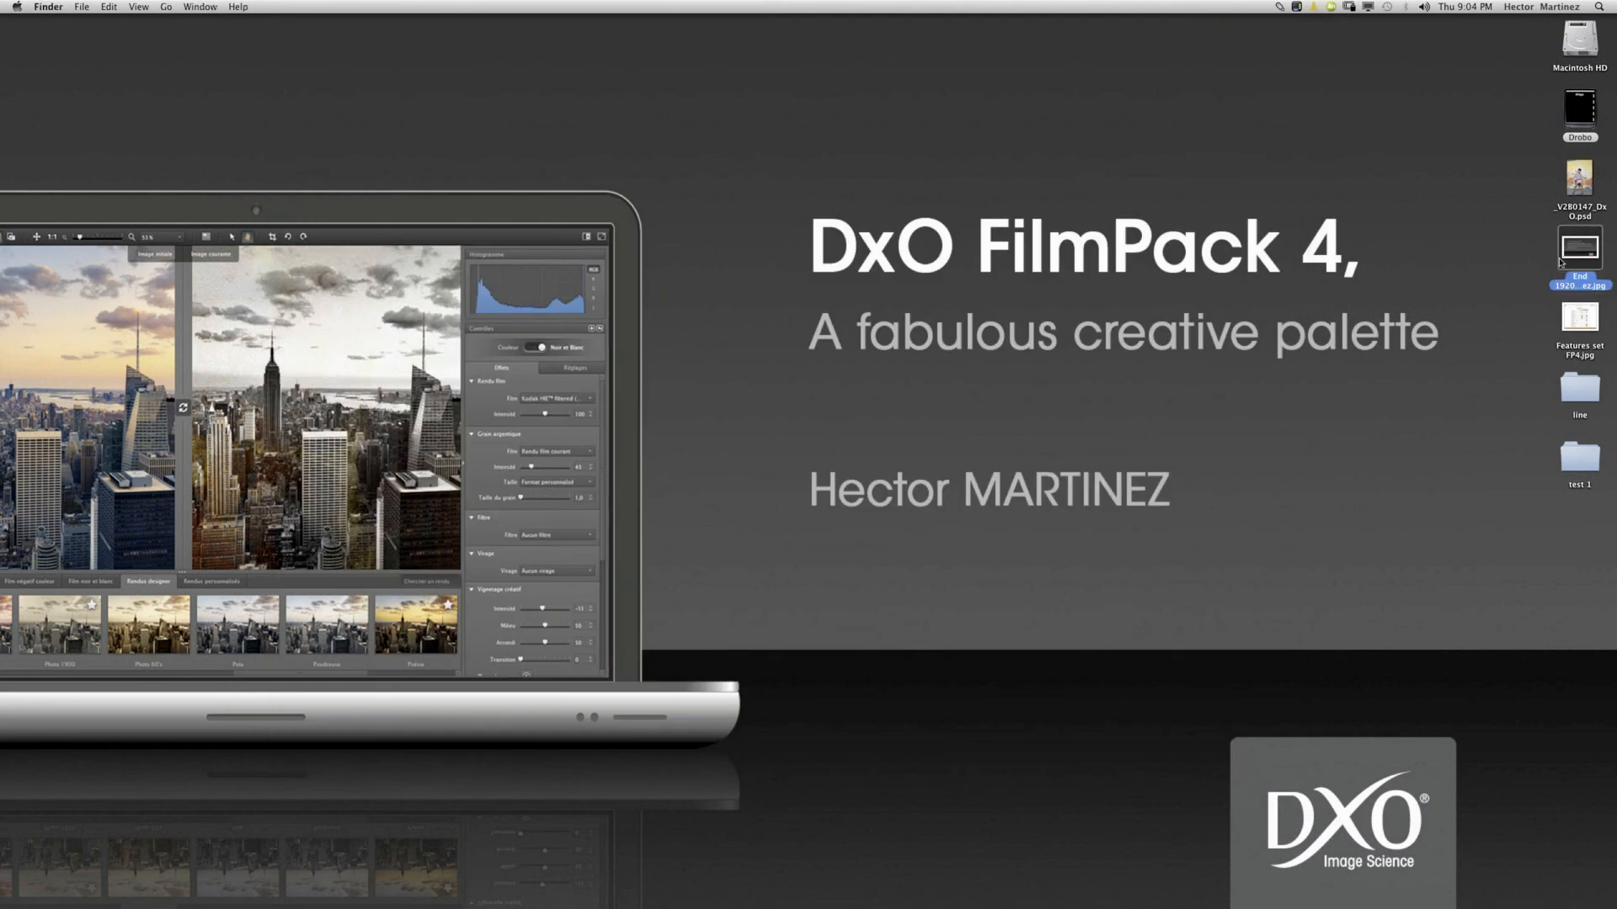
key(space)
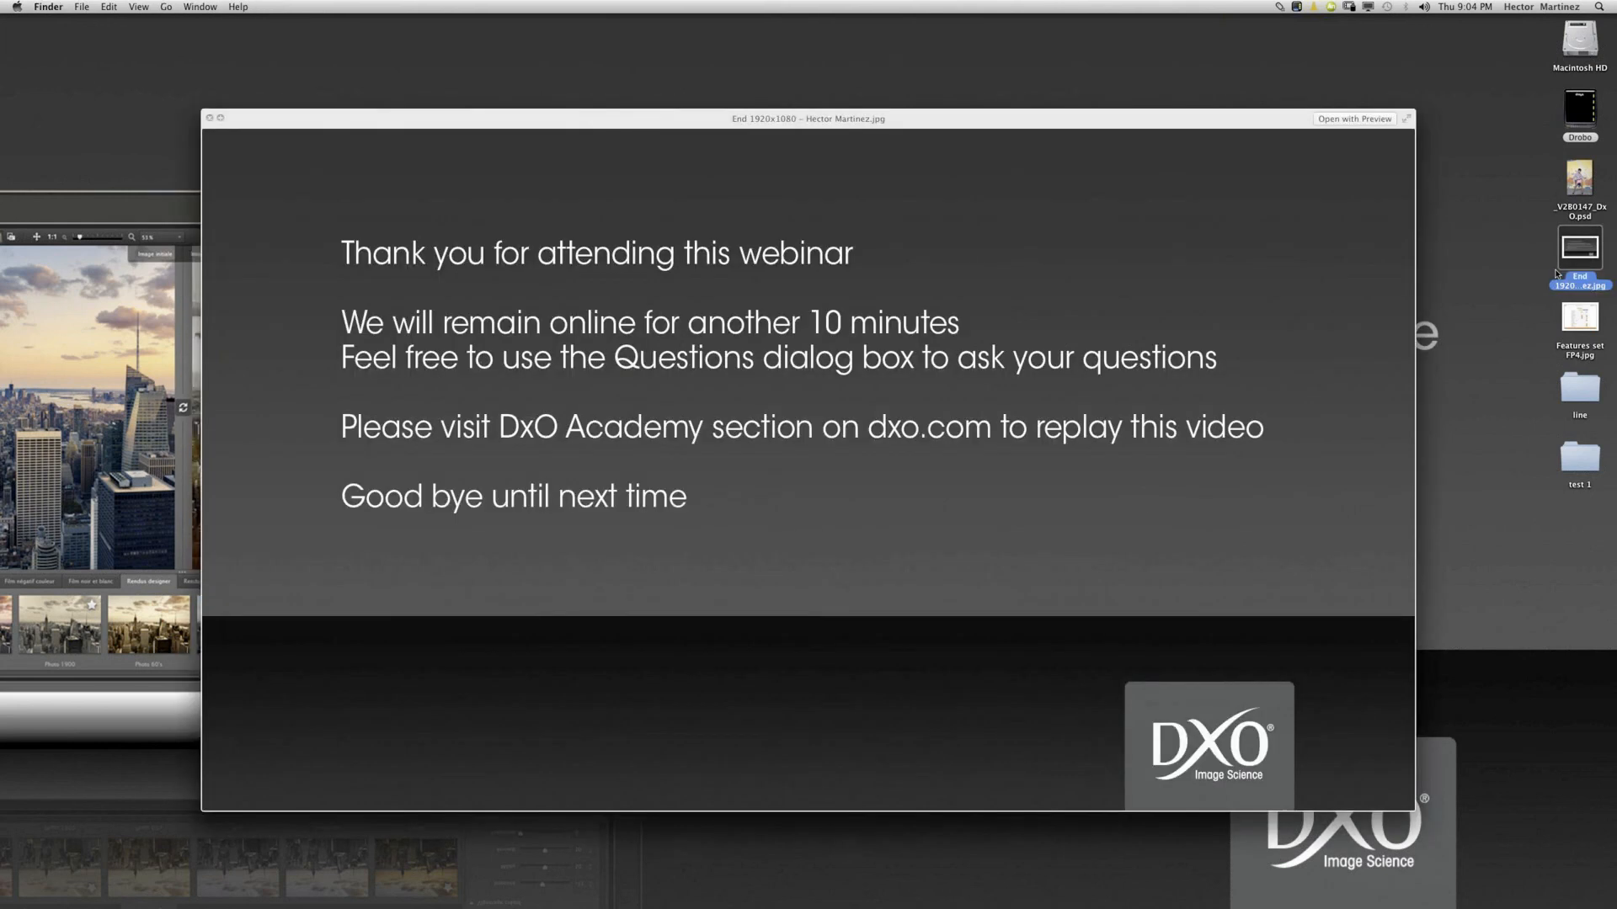
drag(1161, 126, 967, 44)
click(1608, 763)
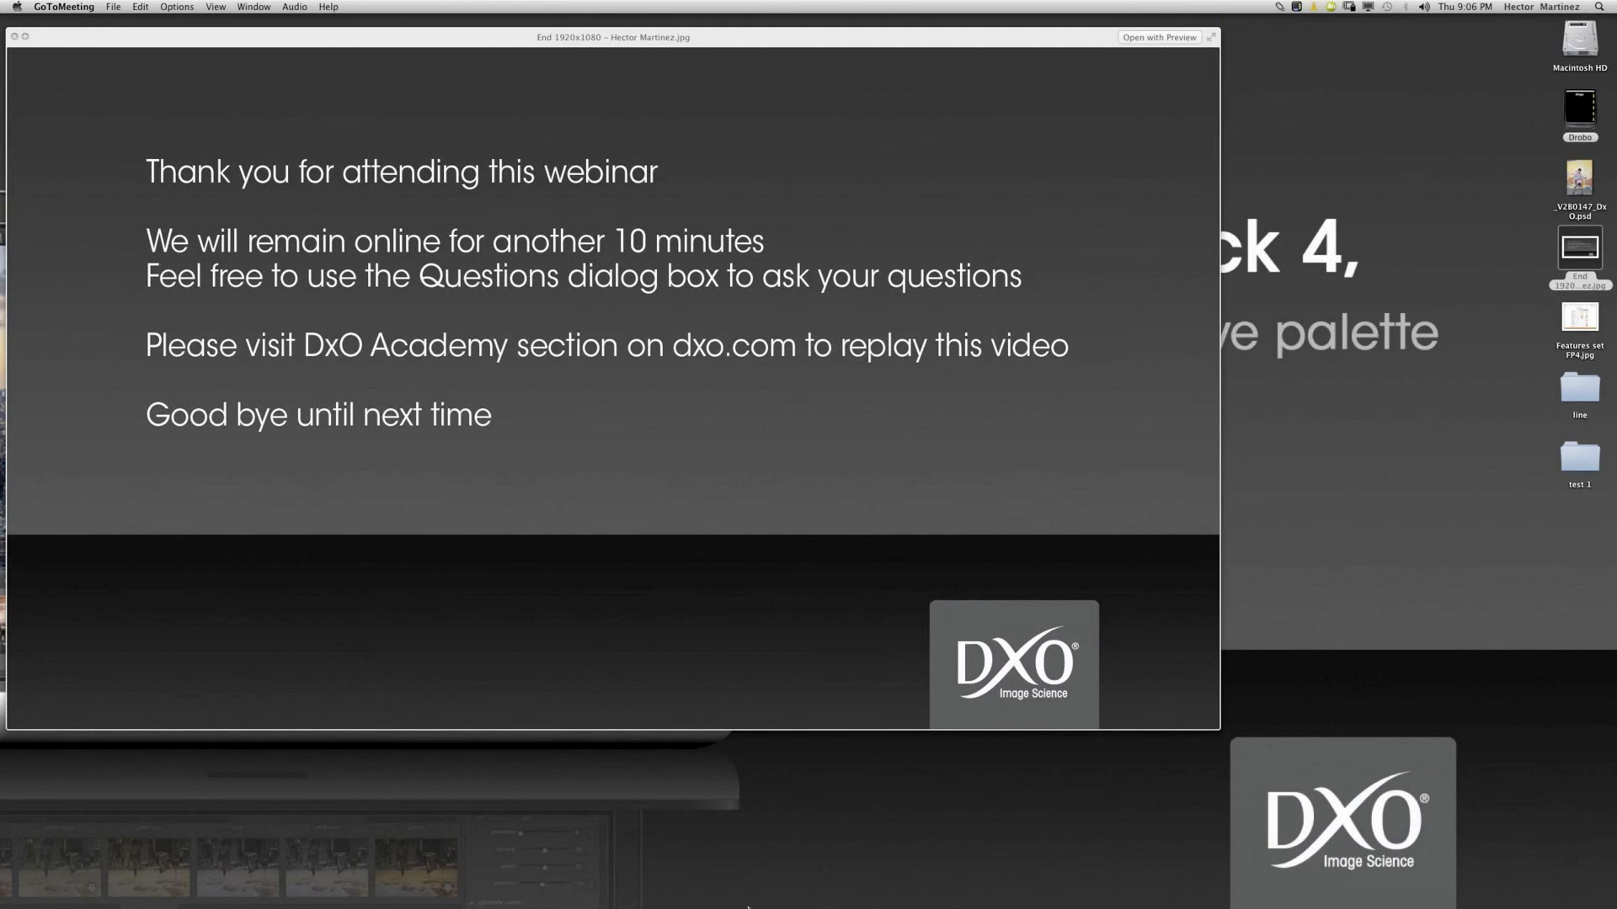
click(14, 36)
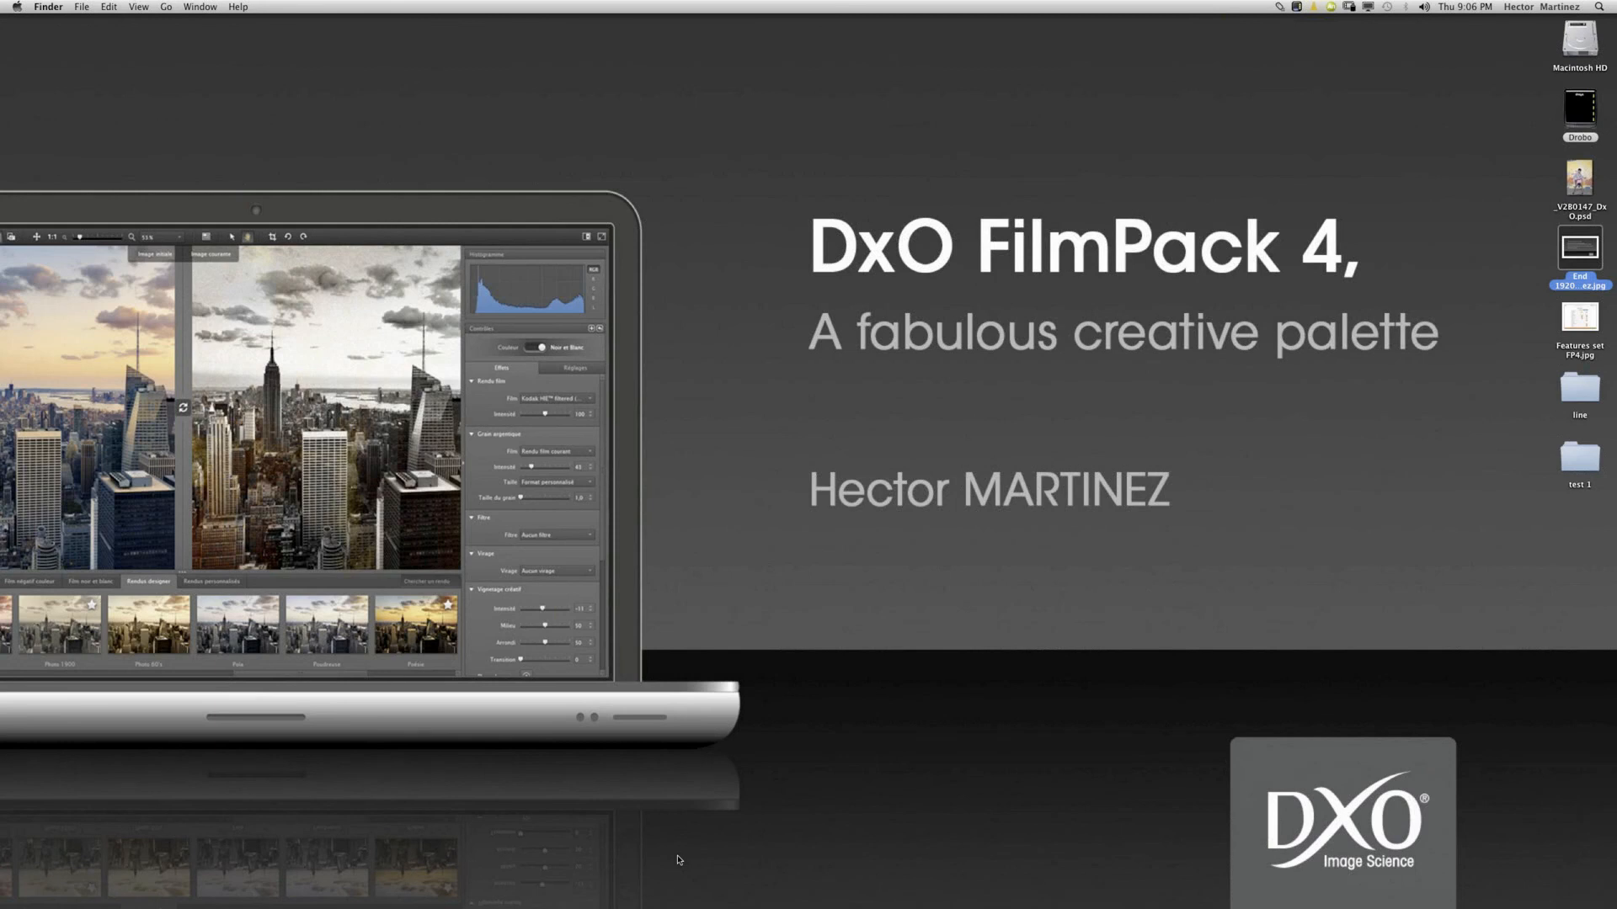
Switch back to DxO FilmPack 4 and show the color negative, color slide, black and white film and designer presets in turn.
click(827, 875)
mouse_move(724, 908)
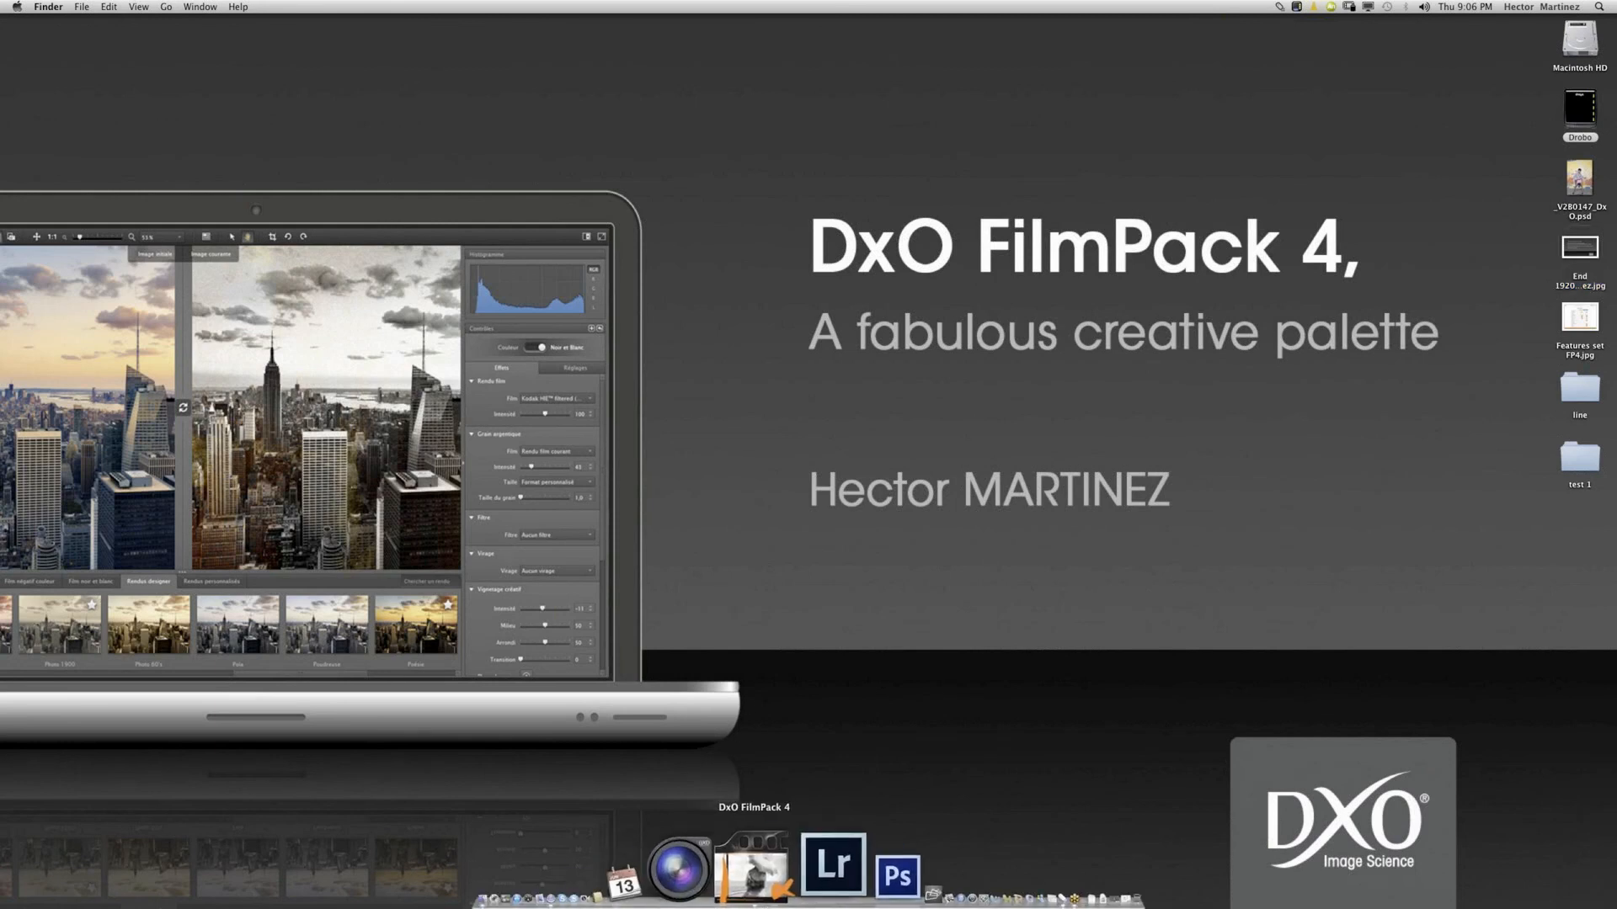
click(766, 875)
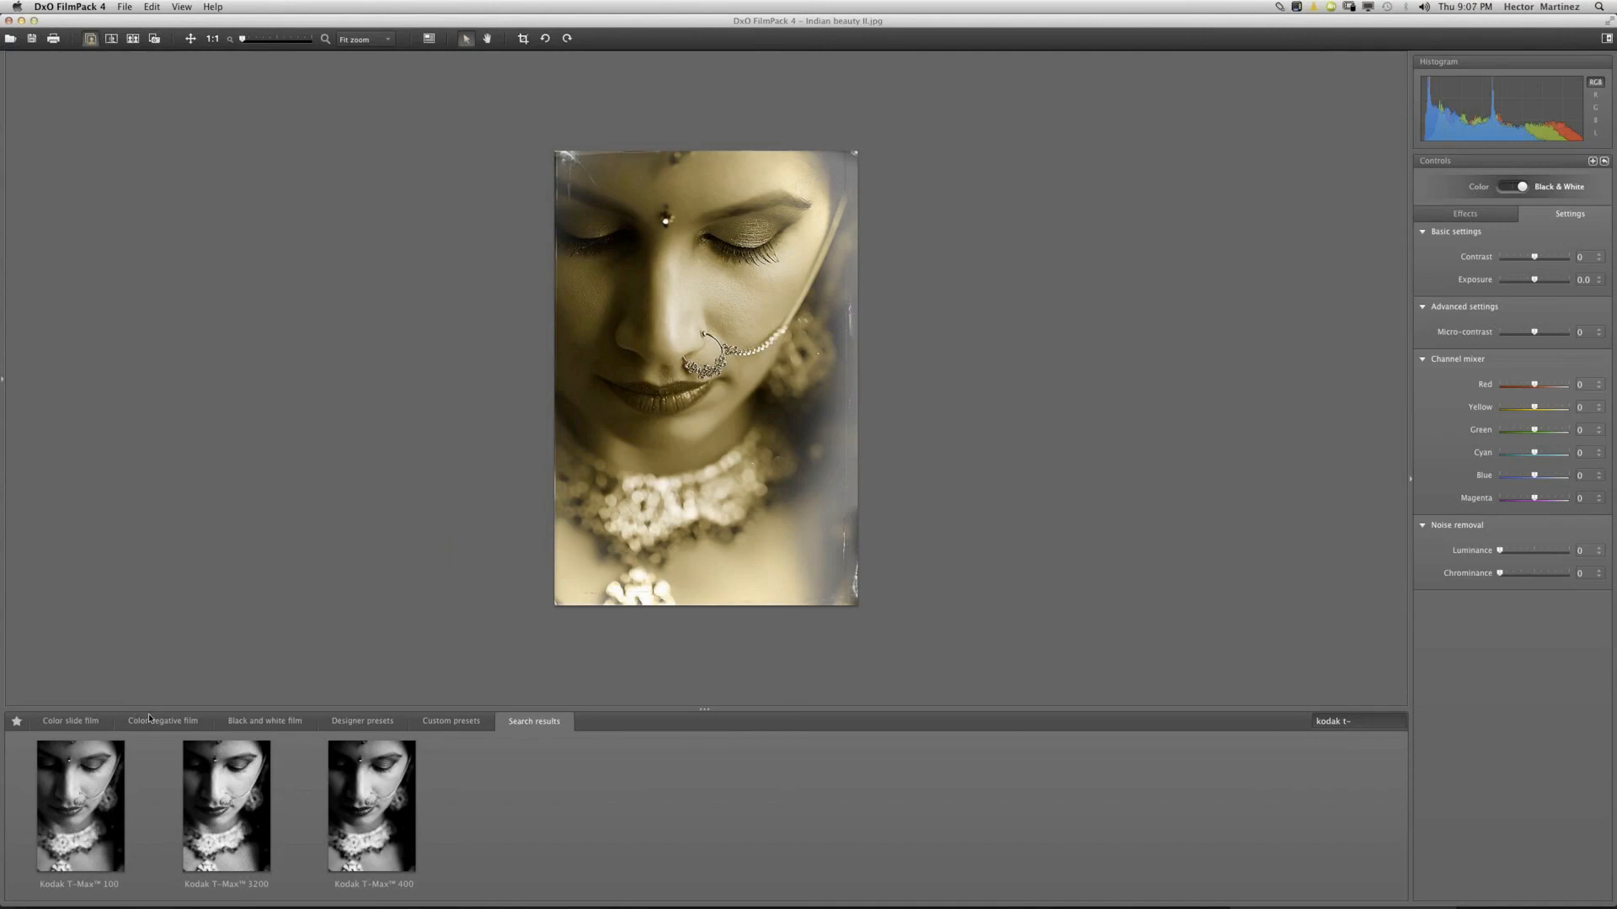
click(160, 722)
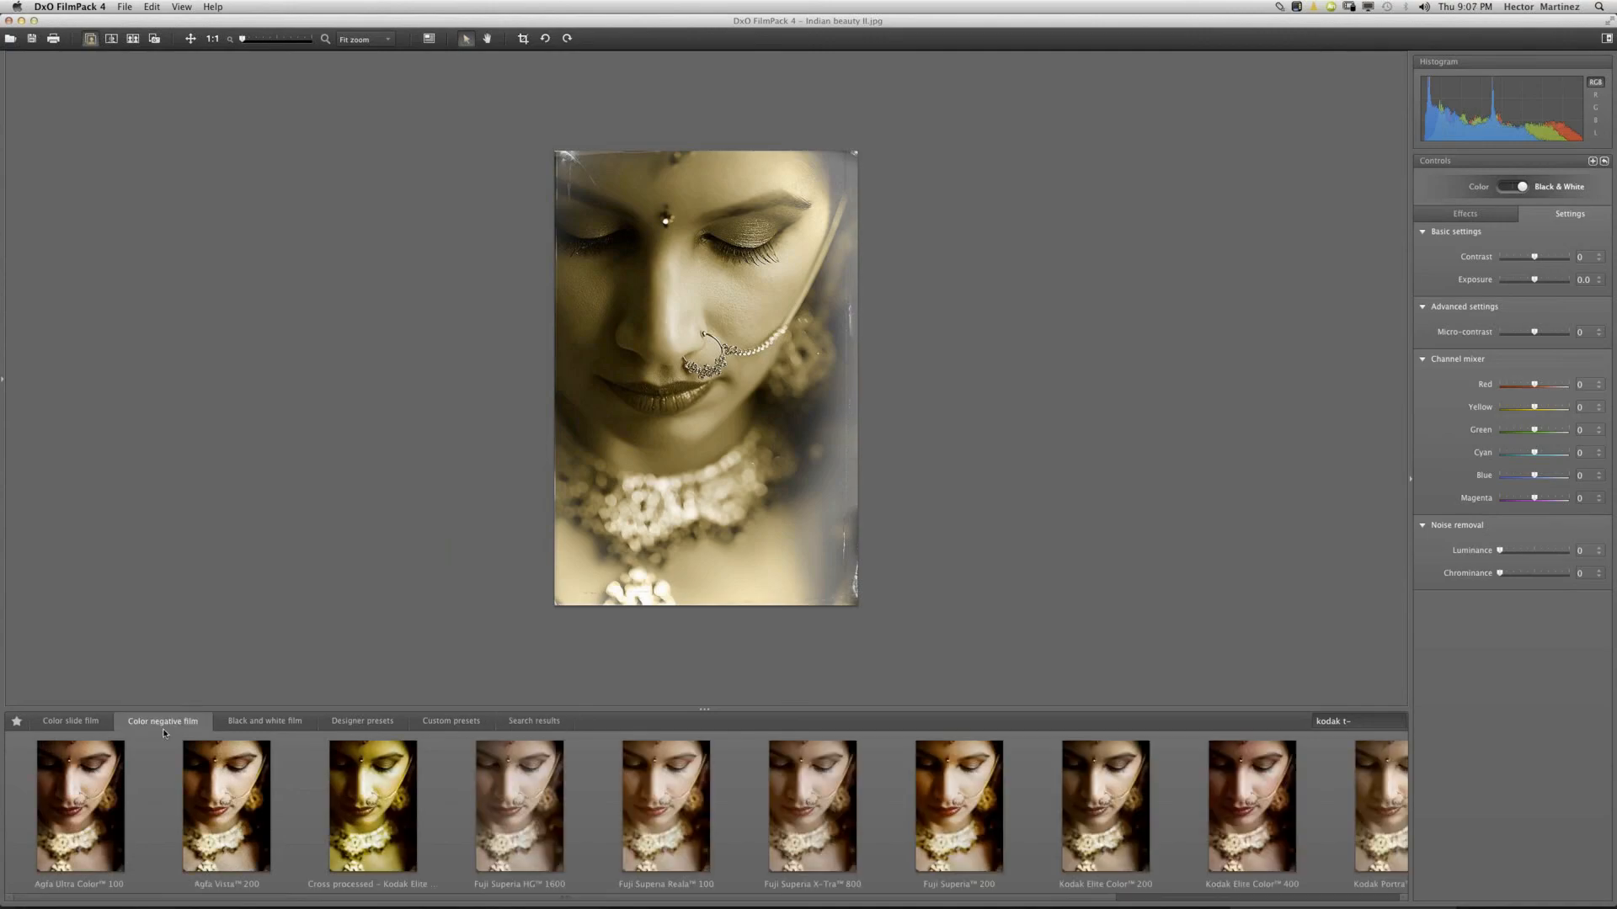
click(60, 721)
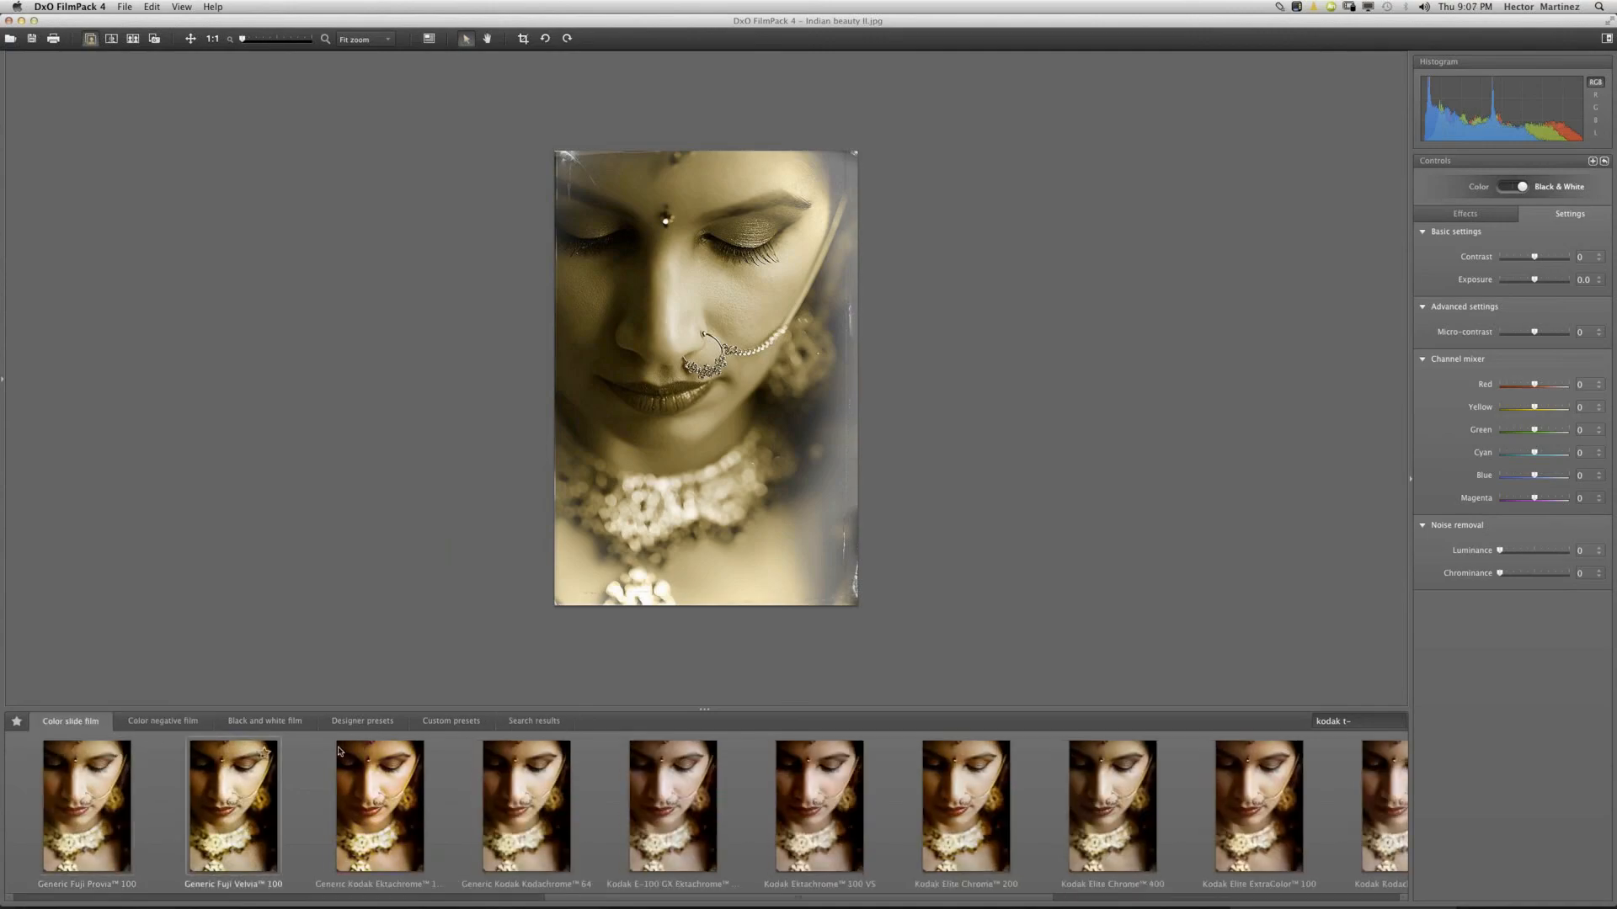
click(260, 721)
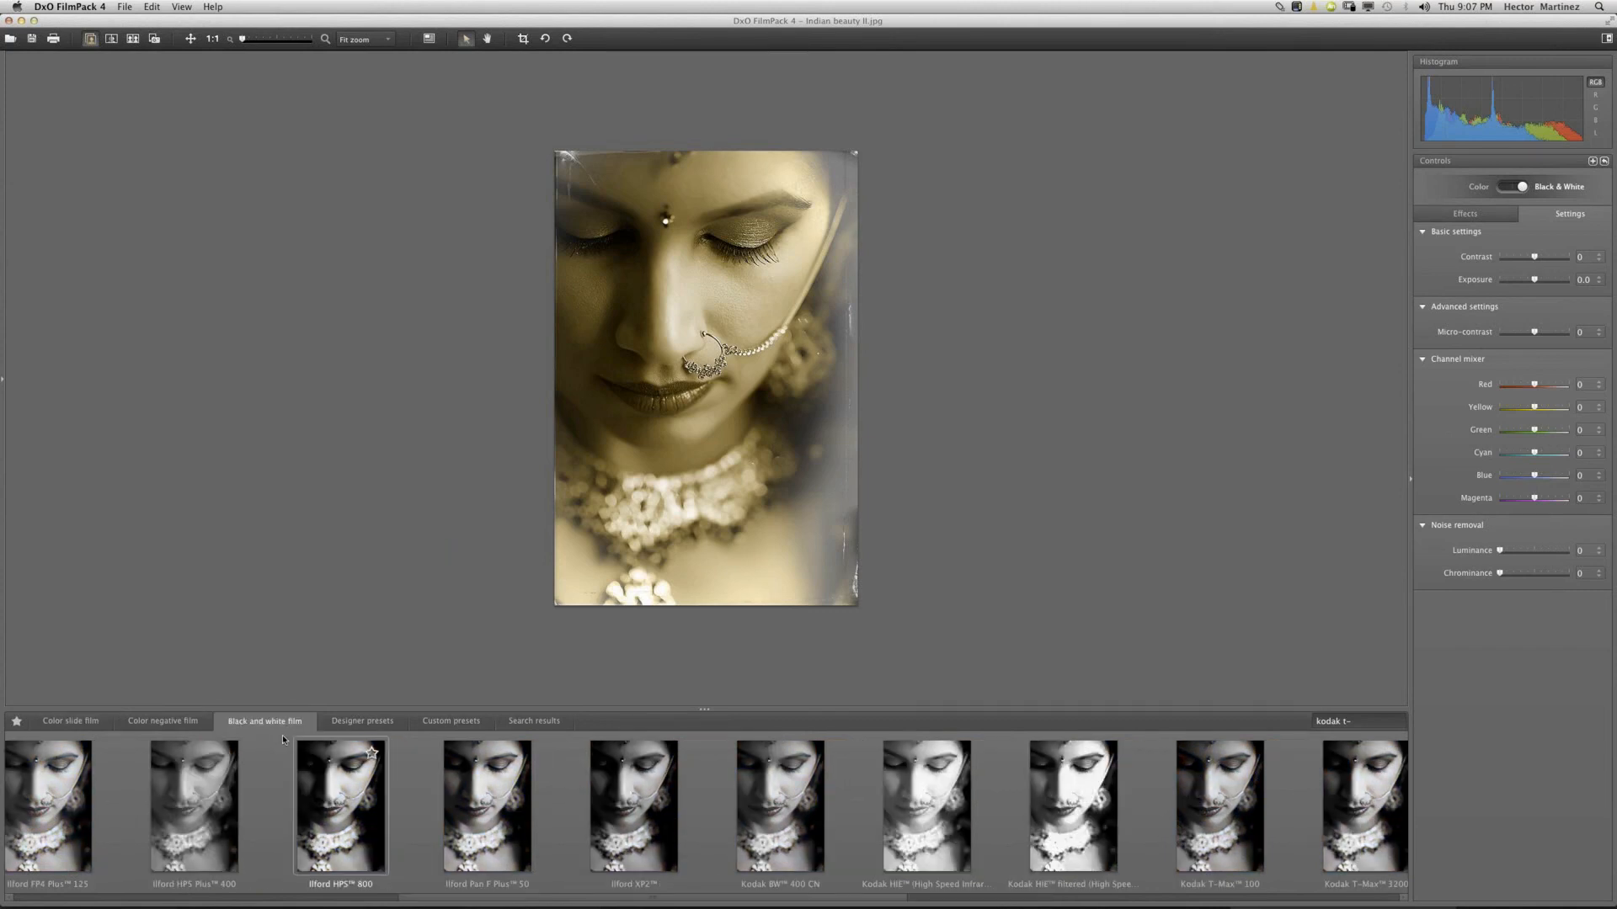
click(356, 722)
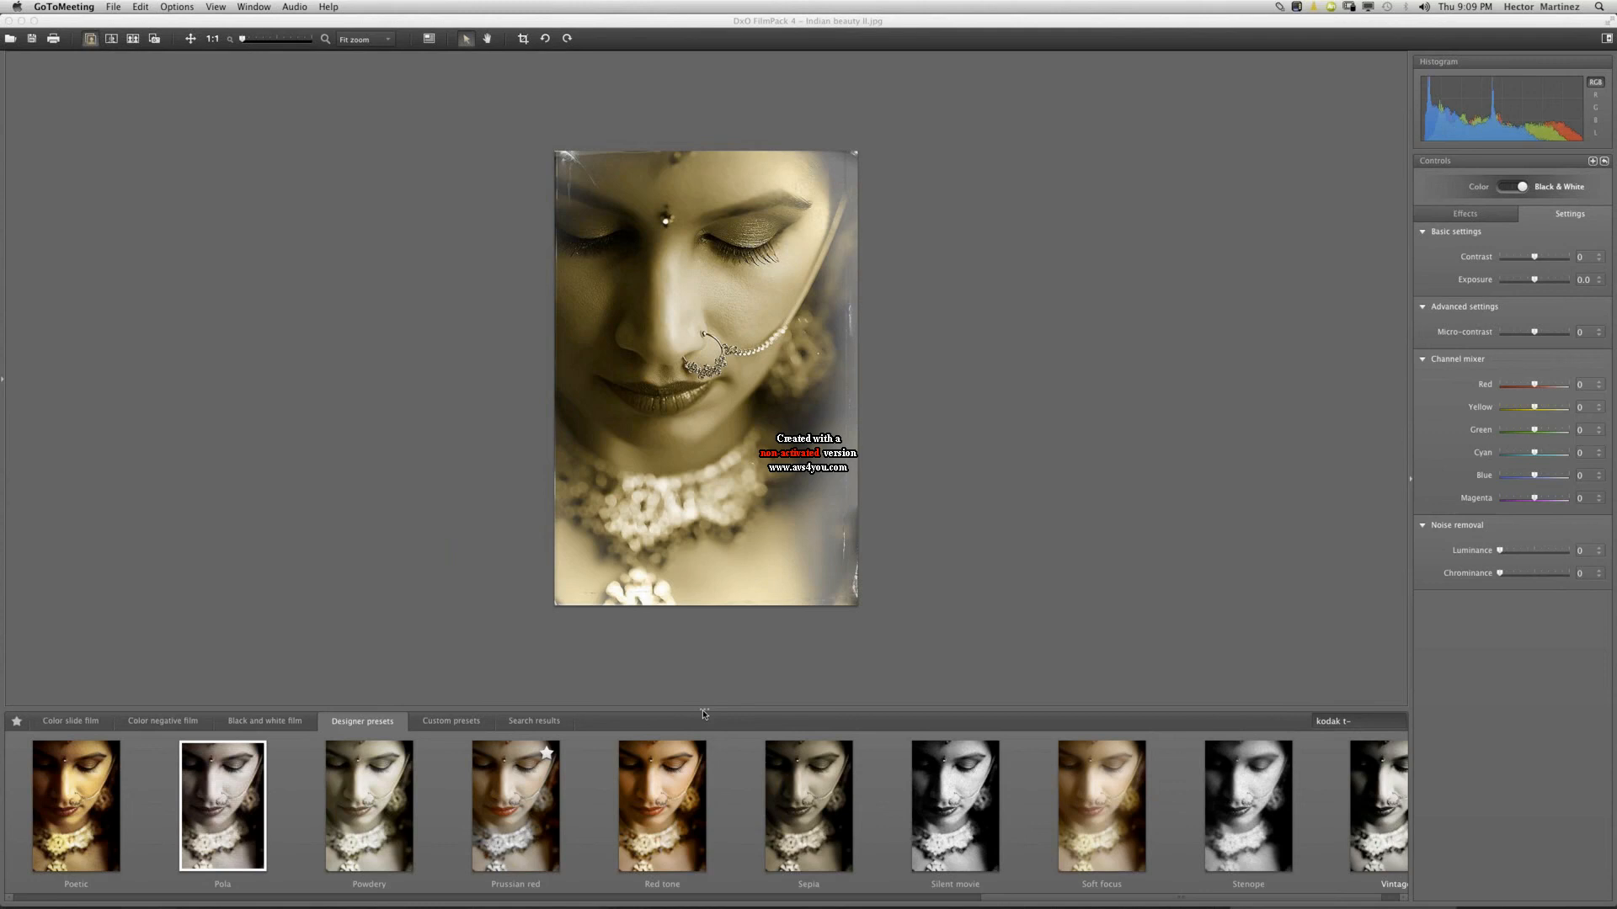
Enlarge the preset thumbnails slightly by making the preset strip taller.
key(F1)
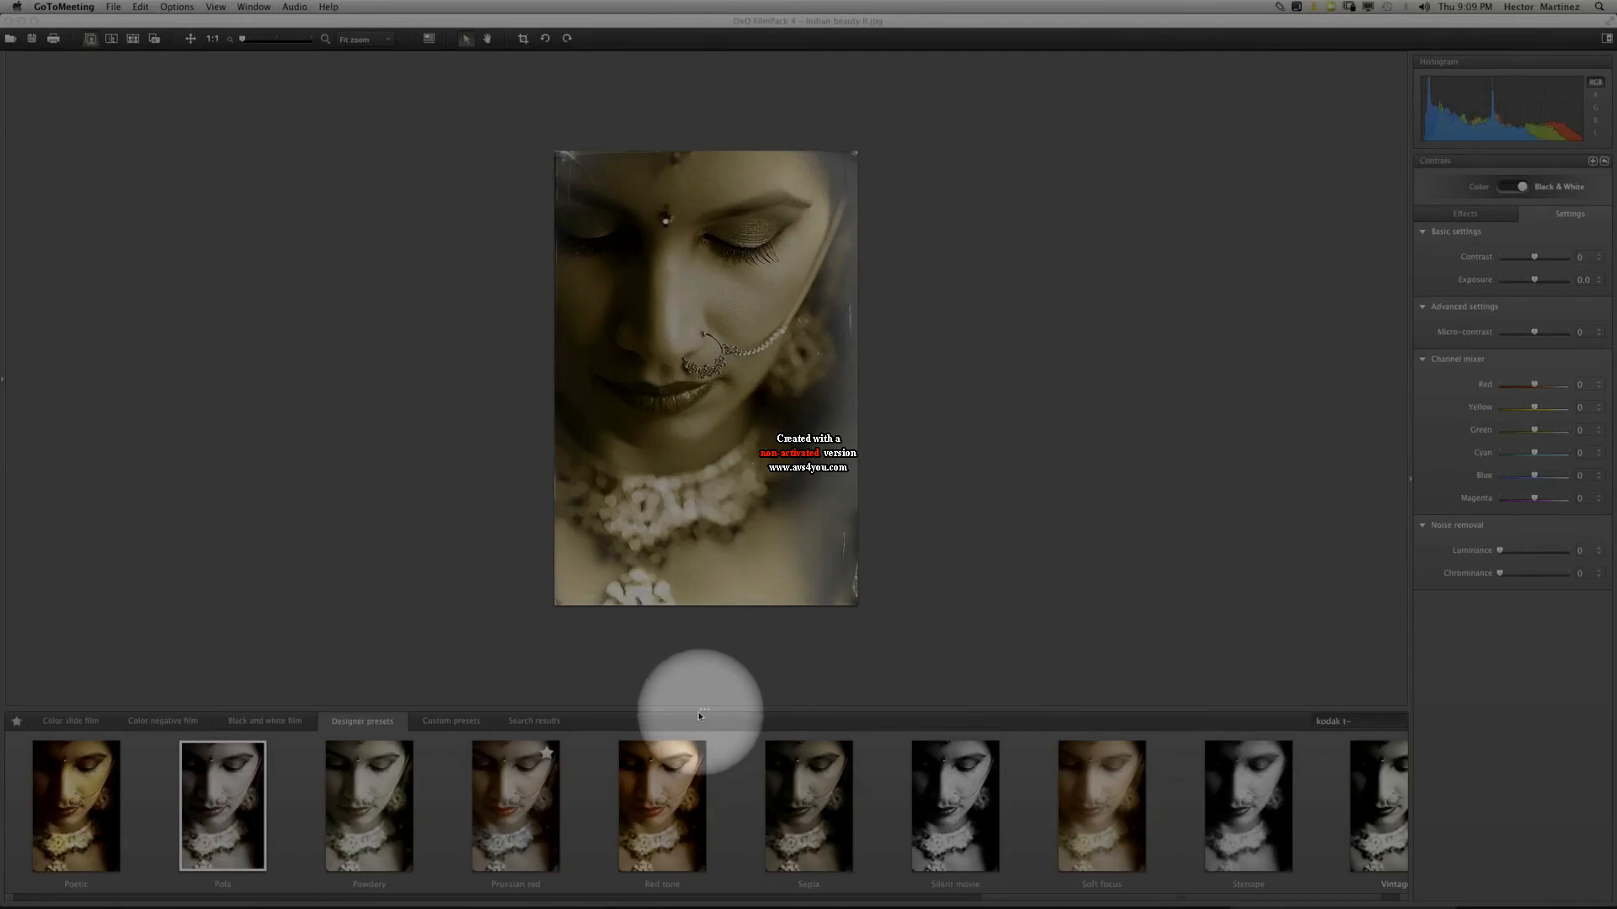
key(F1)
key(F1)
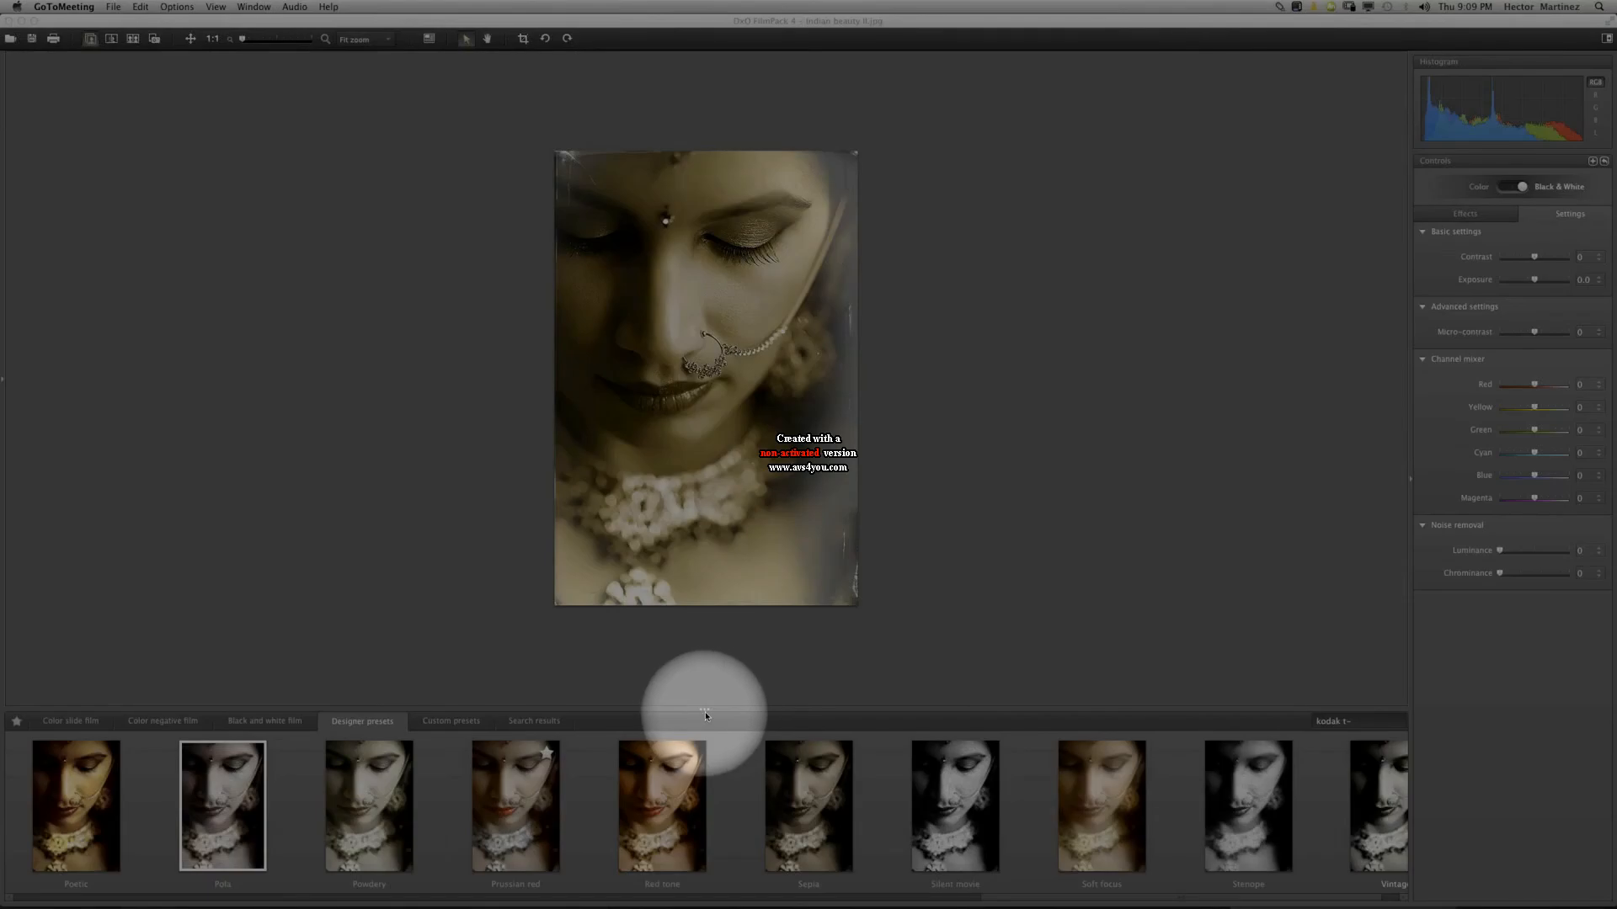
key(F1)
key(F1)
key(F1)
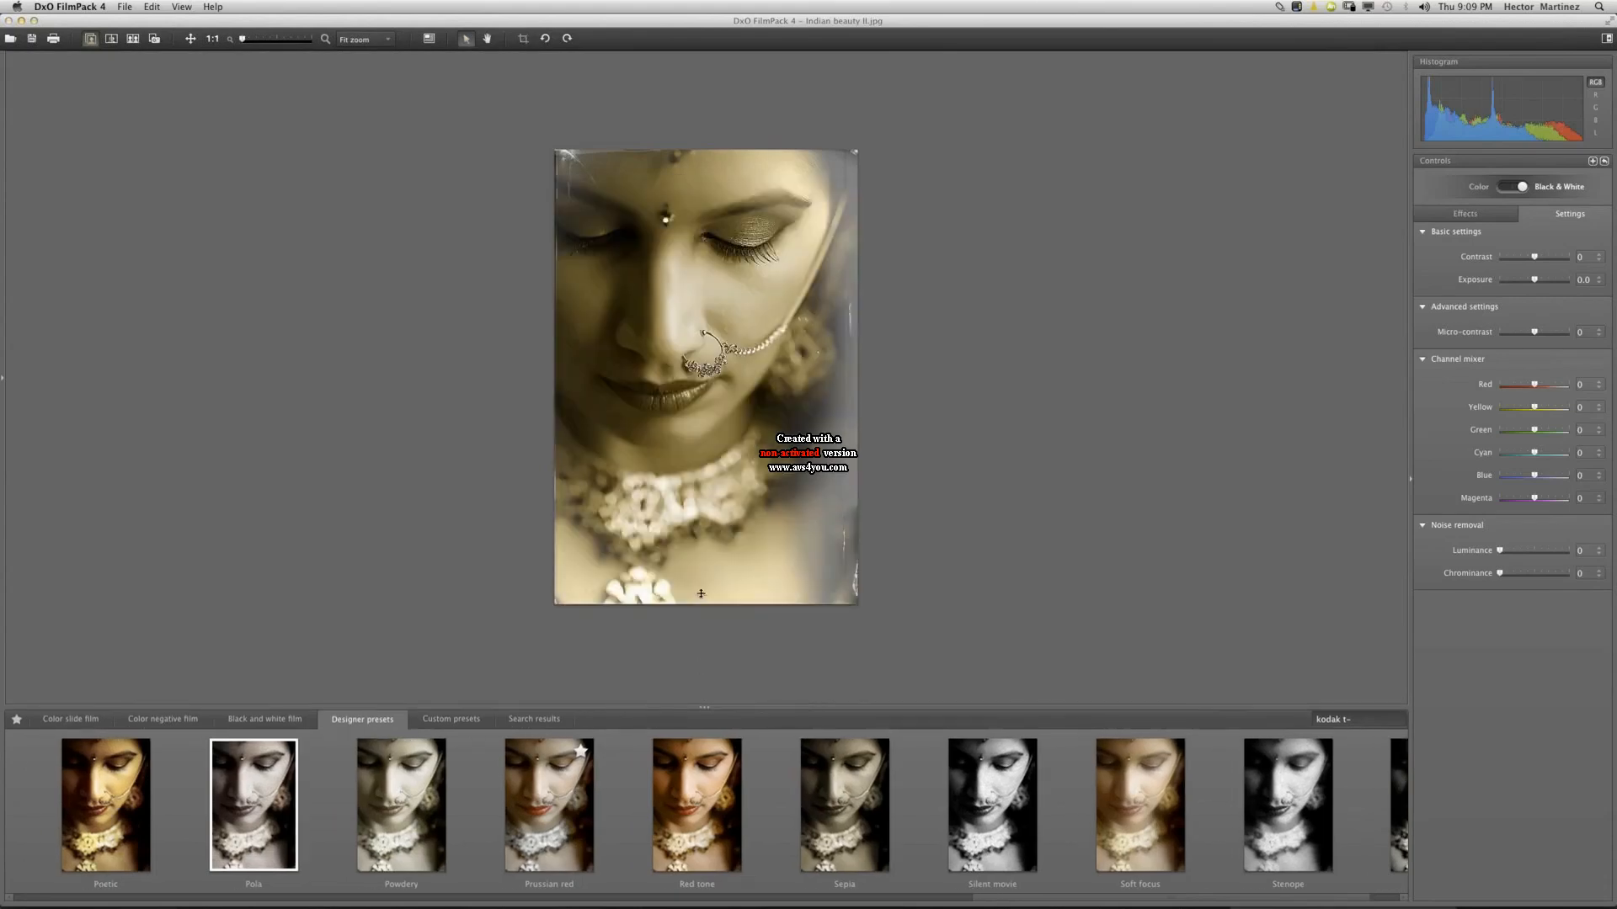
drag(704, 710, 736, 699)
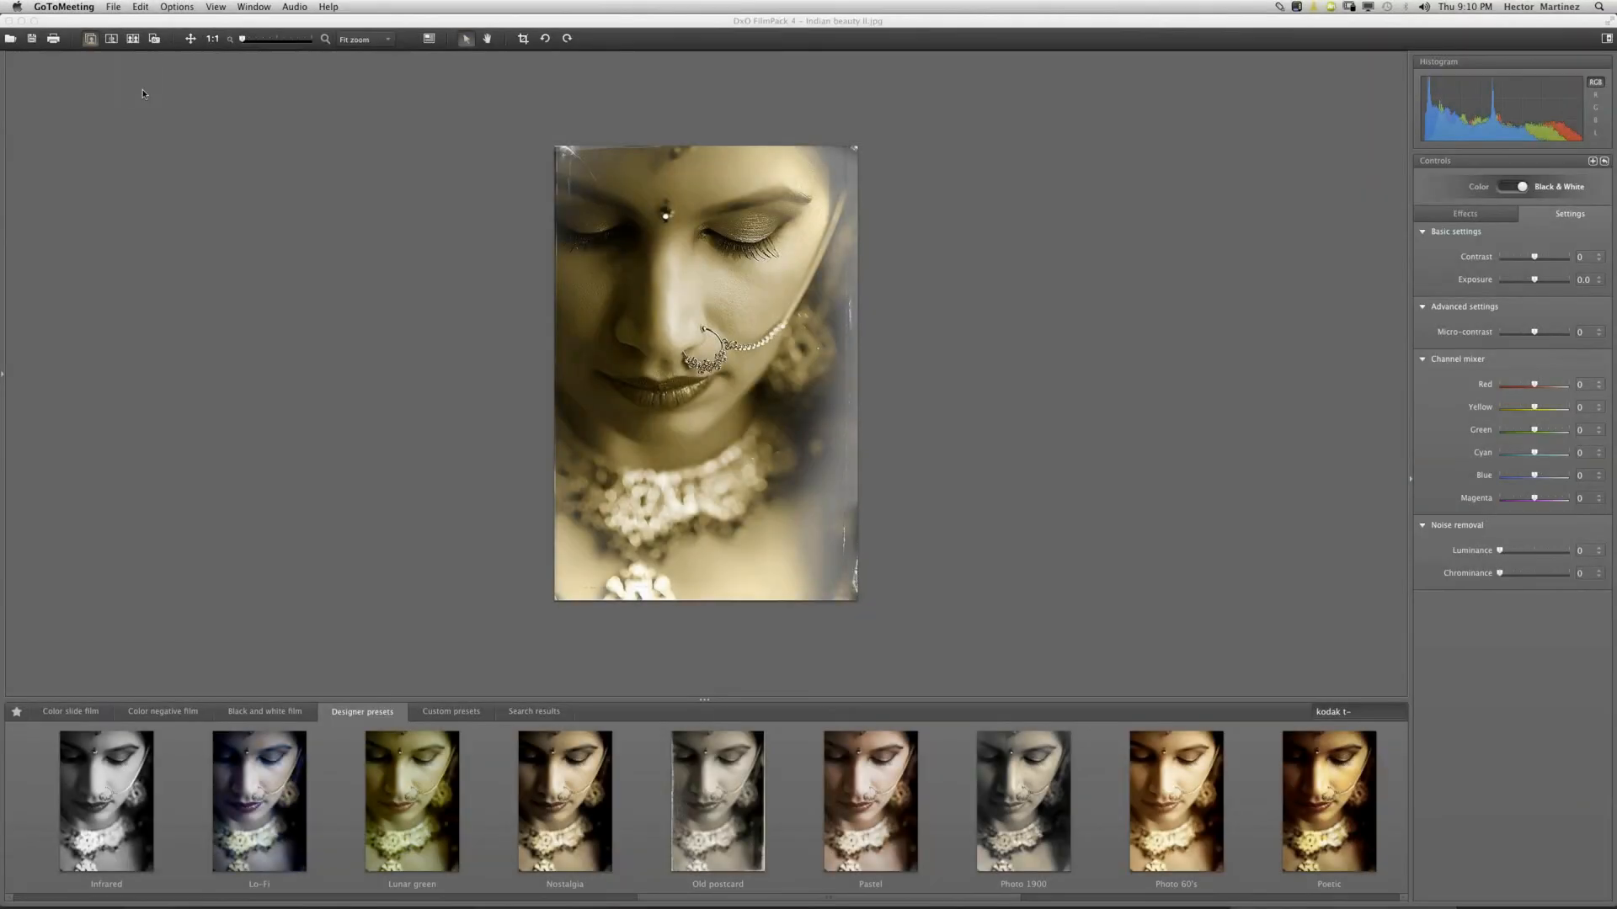
Open the batch processing dialog to show its preset, format, quality, destination and suffix options.
click(145, 88)
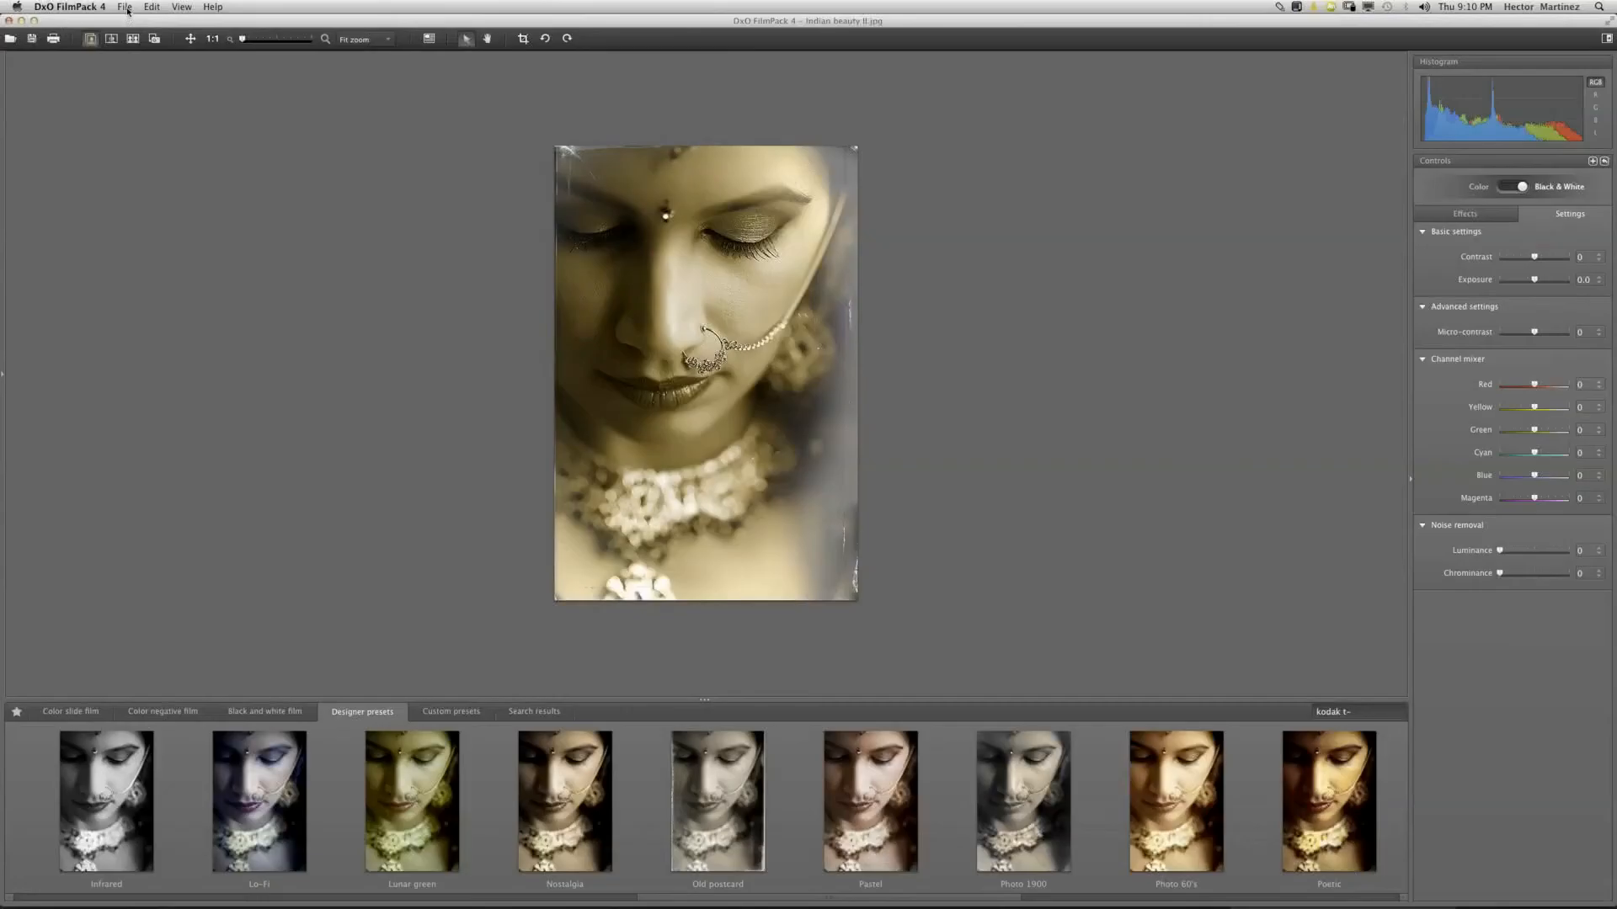
click(125, 8)
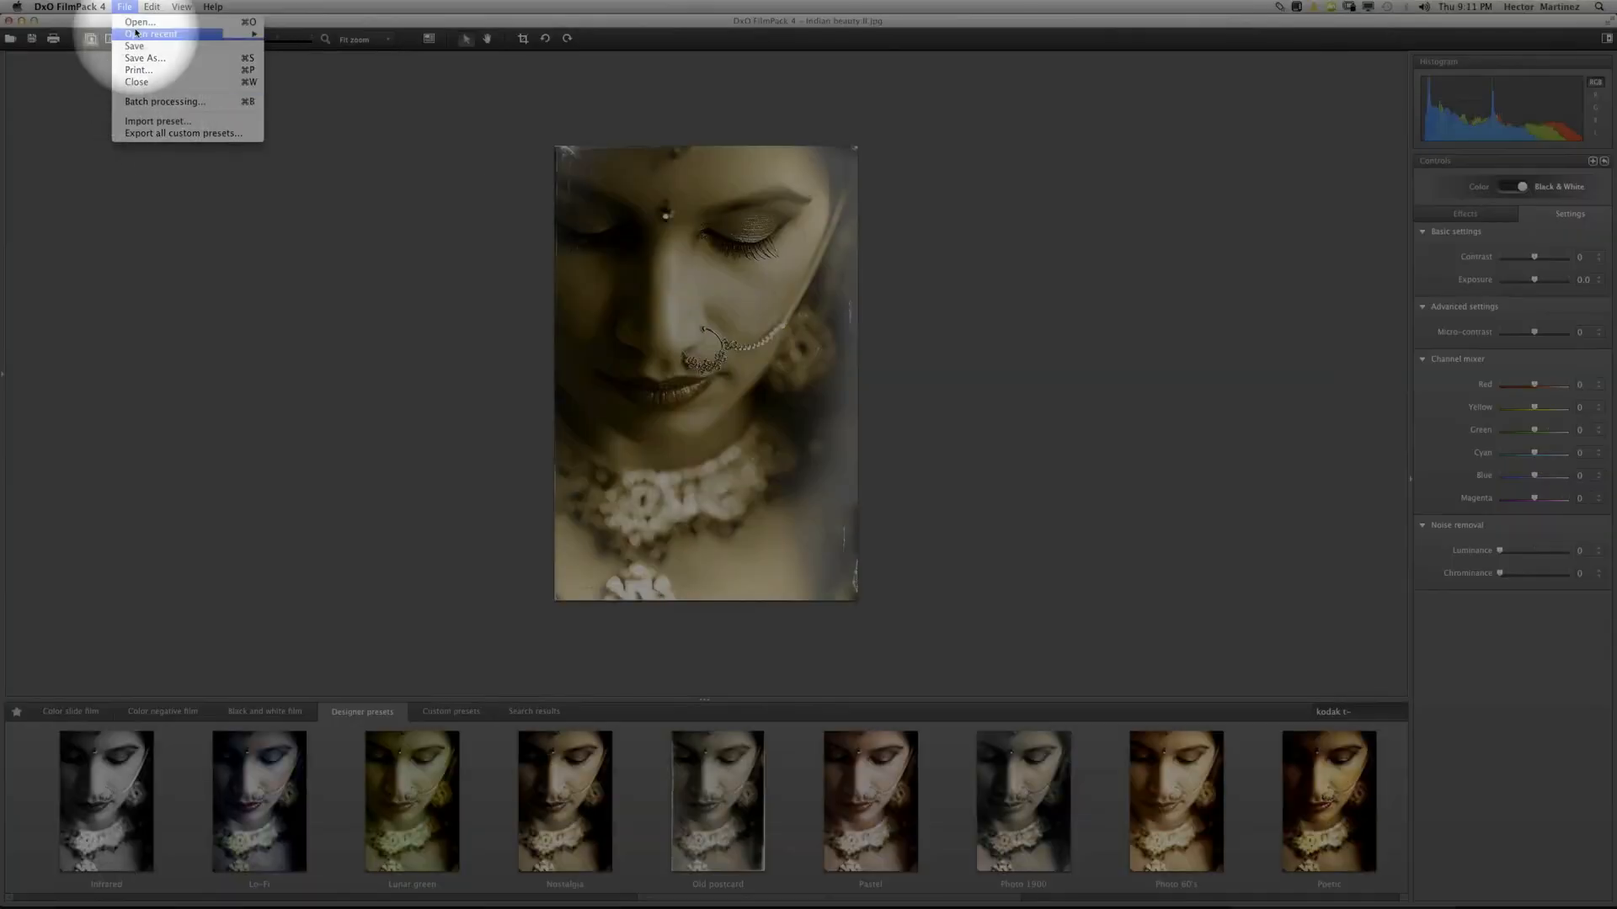
click(146, 102)
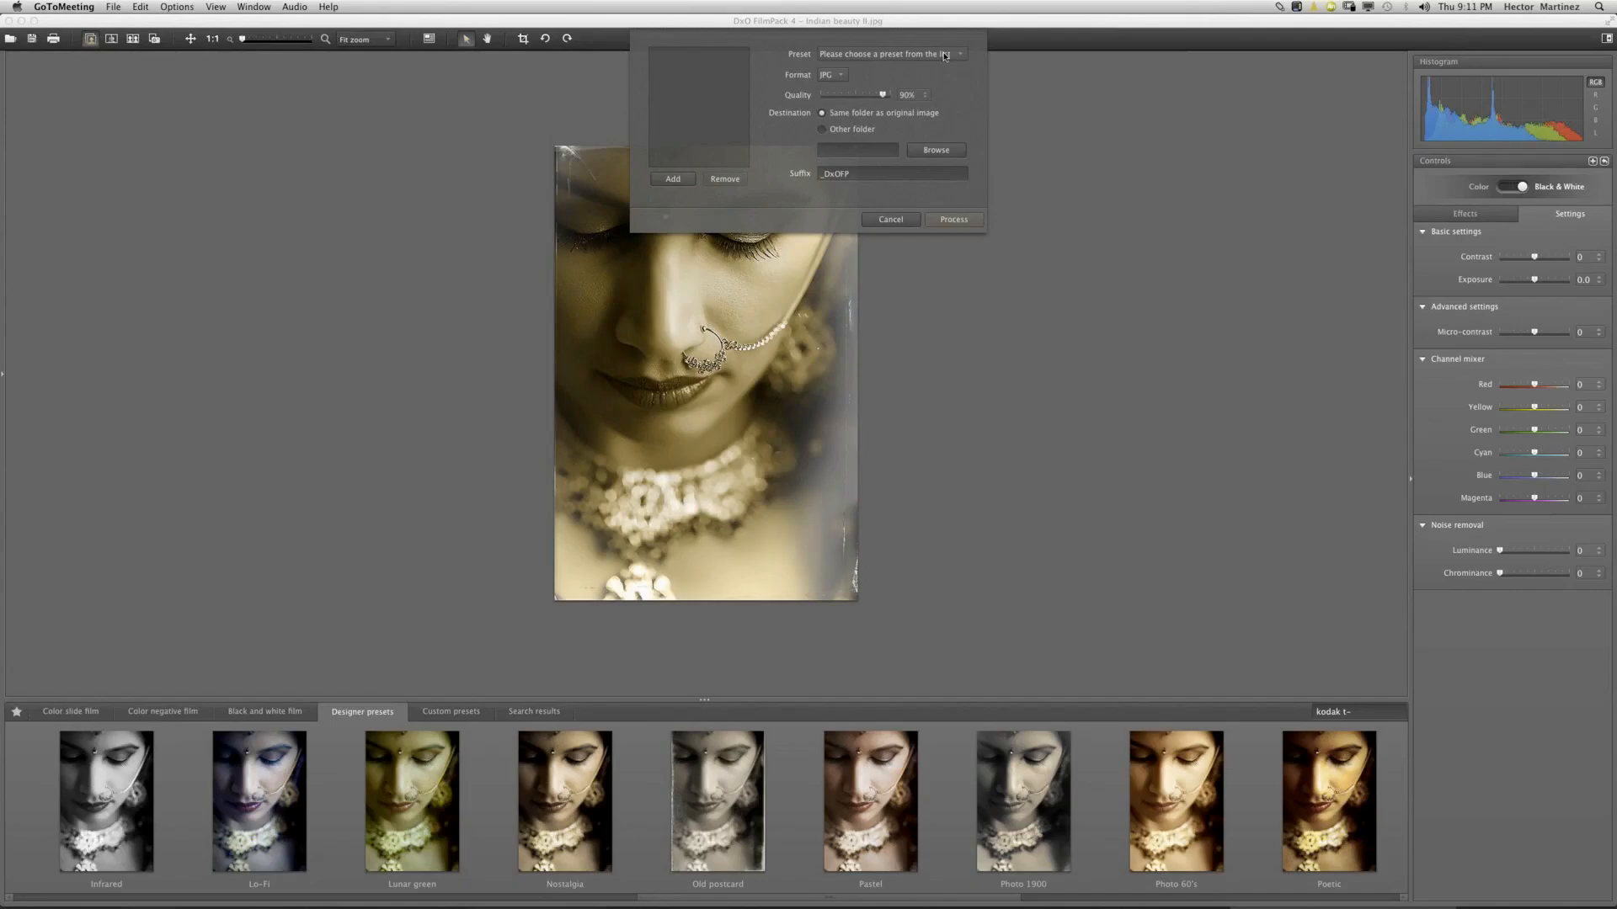
Set the batch processing preset to the Fuji Sensia 100 color slide film and the output format to TIFF.
click(958, 57)
click(945, 57)
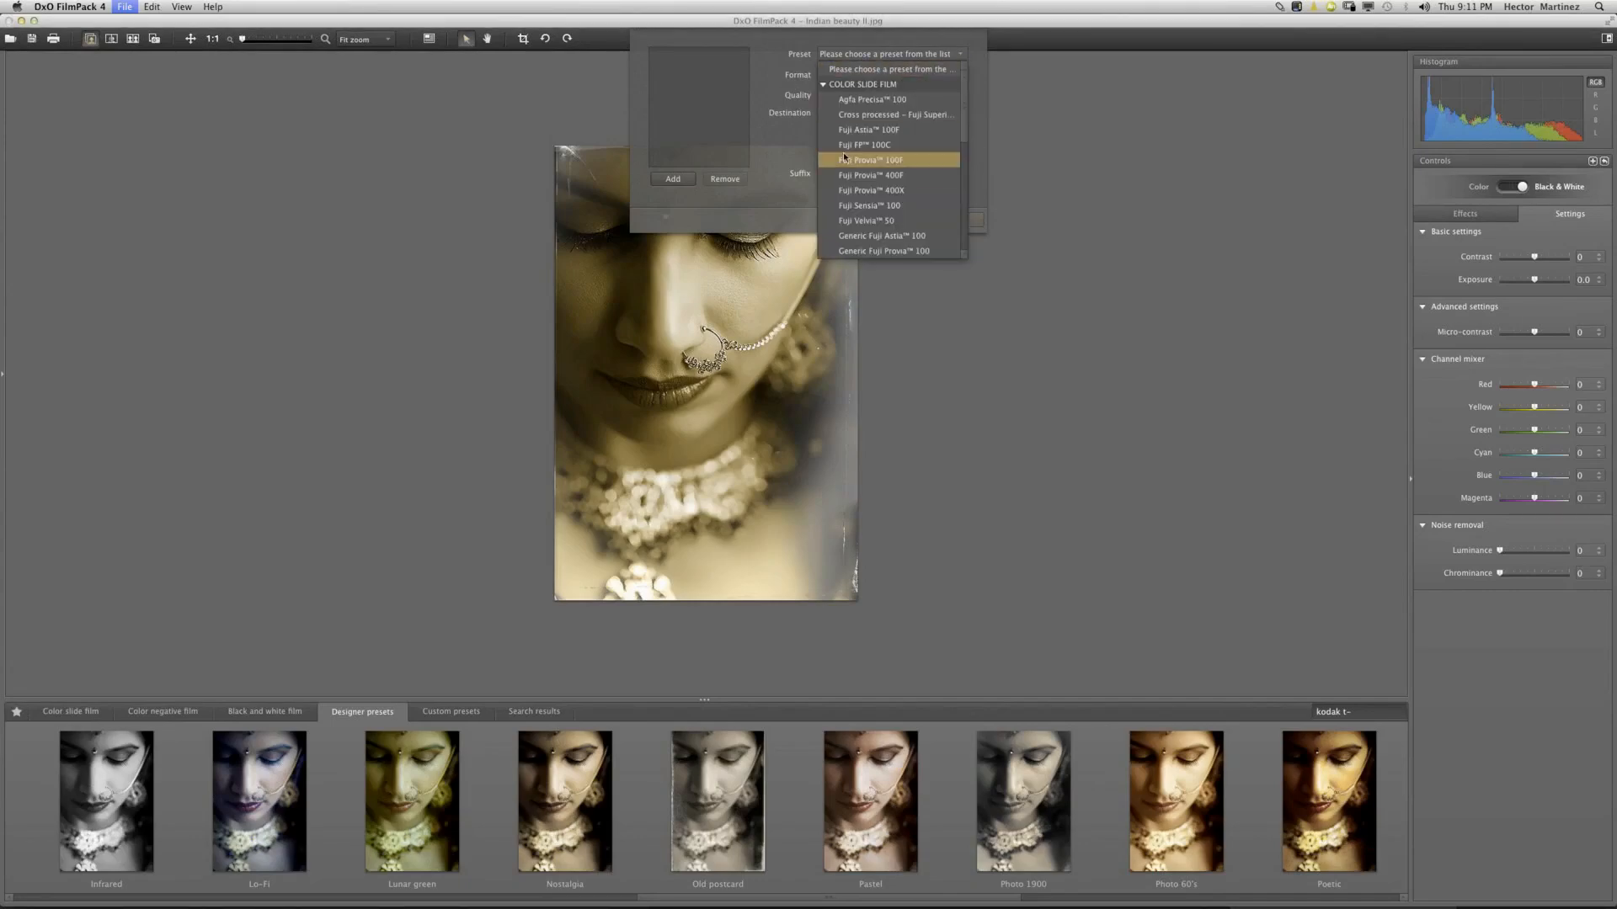
click(868, 209)
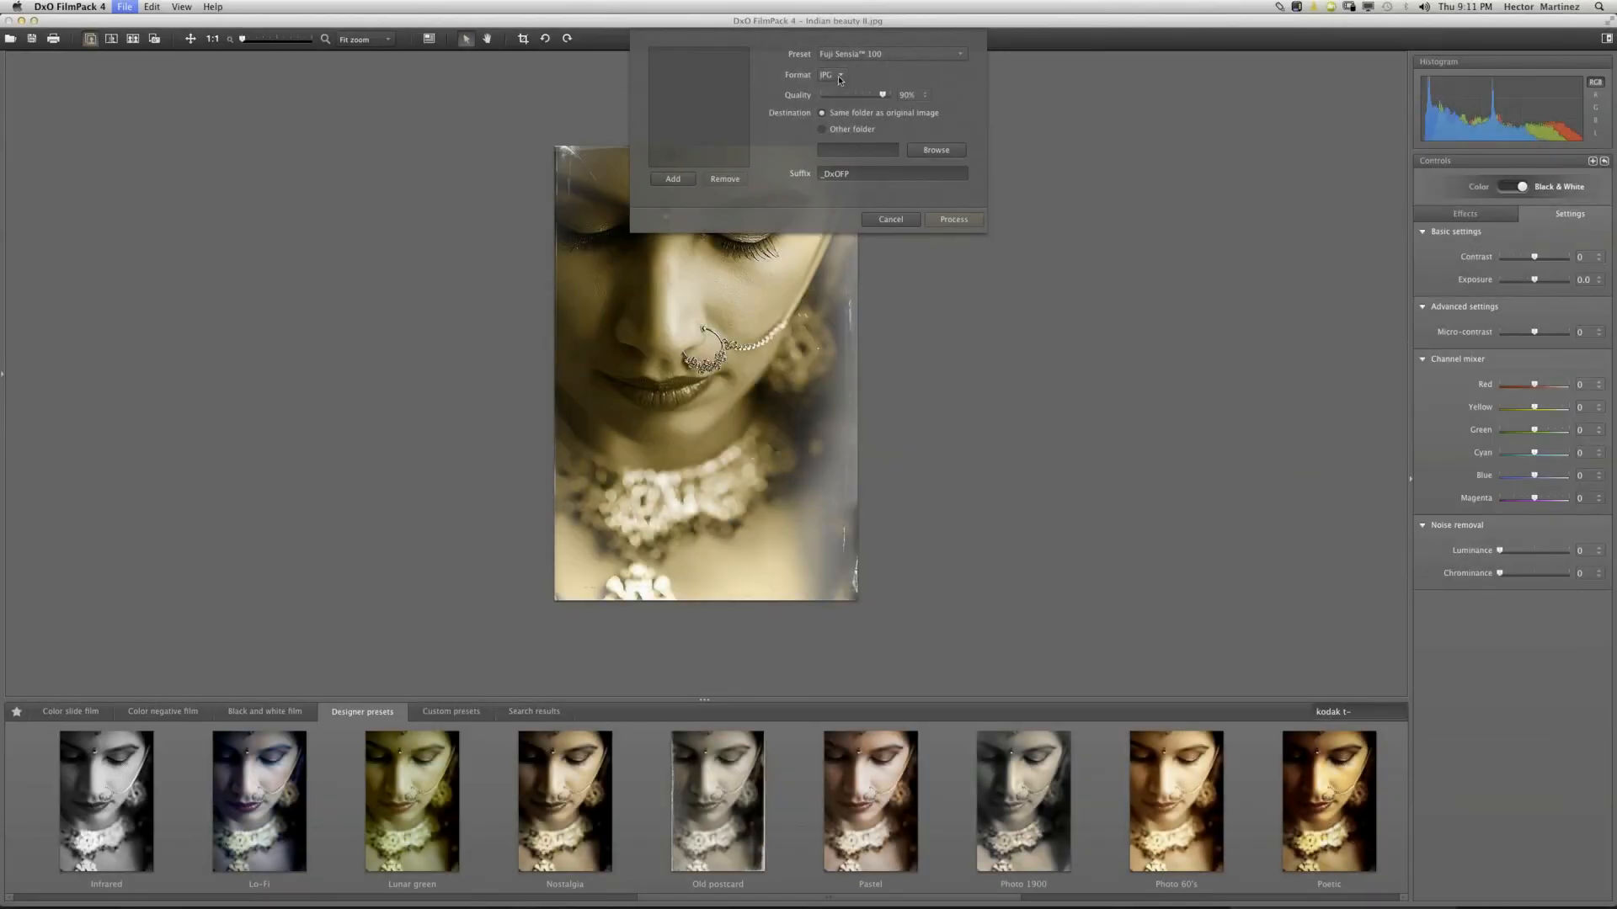
click(840, 77)
click(835, 98)
Add all five sample images from the DxO FilmPack 4 Samples folder to the batch processing list.
click(670, 179)
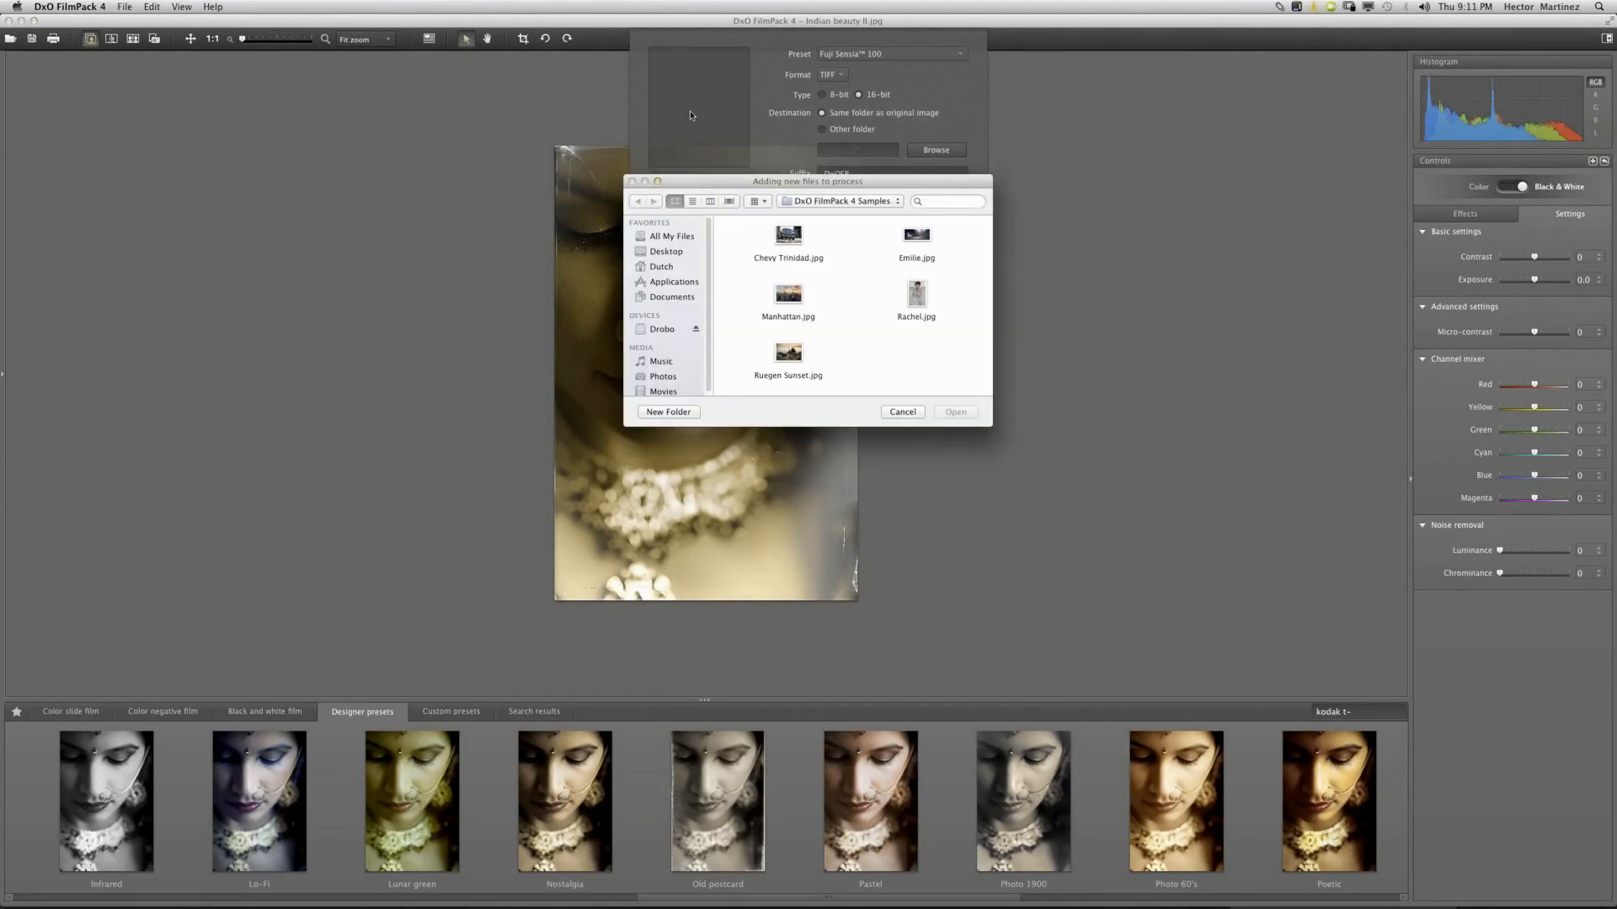
drag(760, 183, 904, 272)
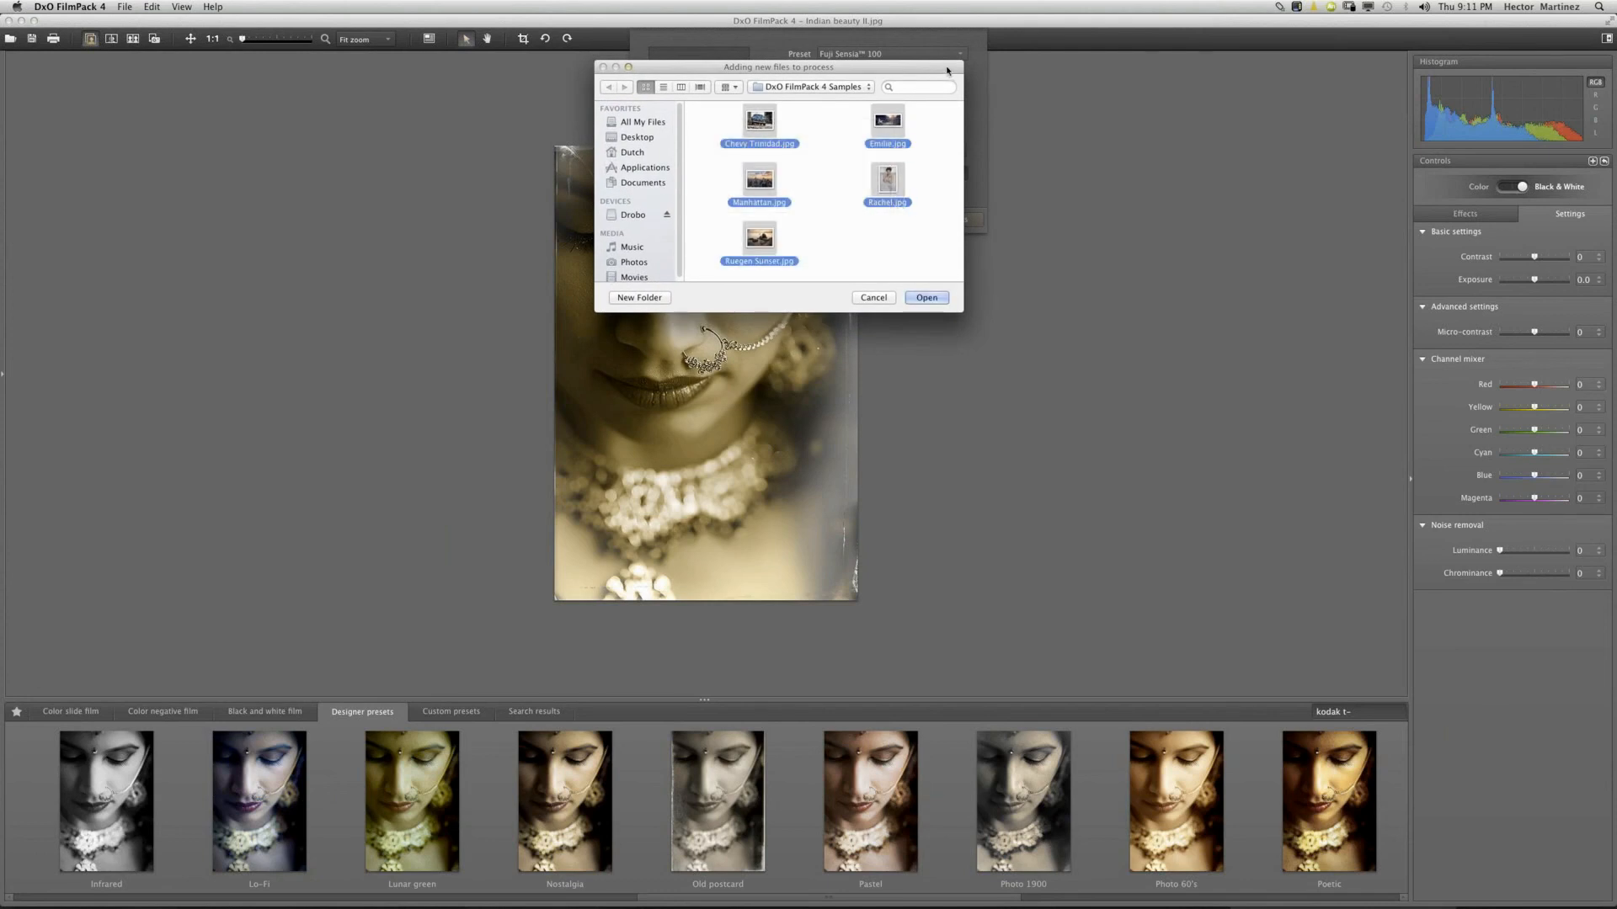
drag(945, 72, 936, 30)
click(929, 256)
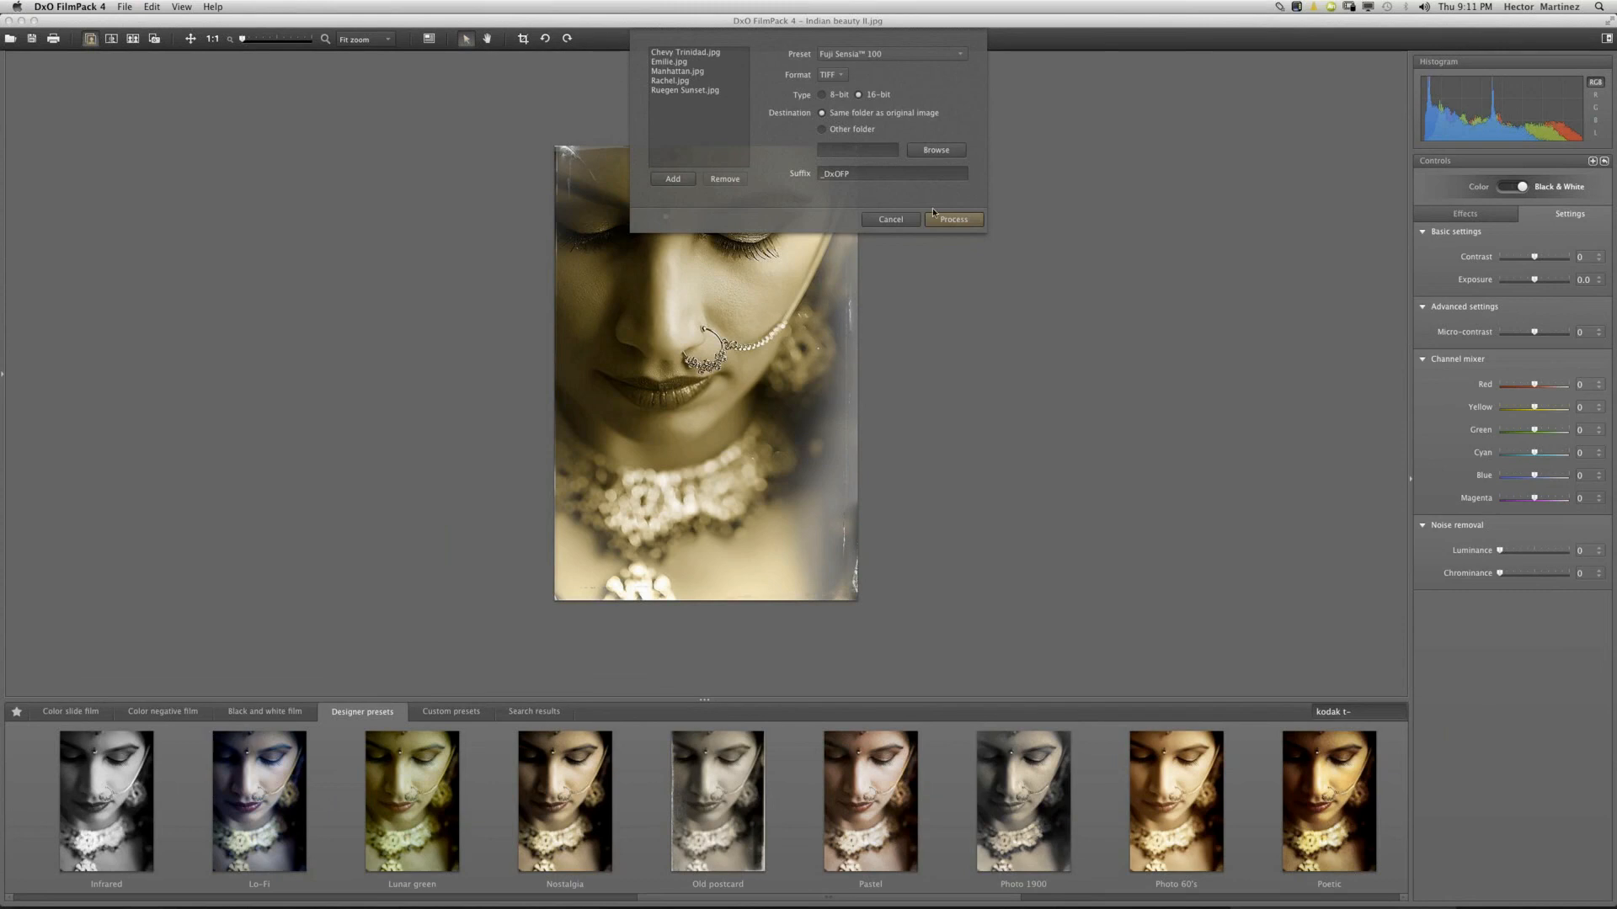
Process the batch of added images, acknowledge its completion, and switch to GoToMeeting.
click(953, 221)
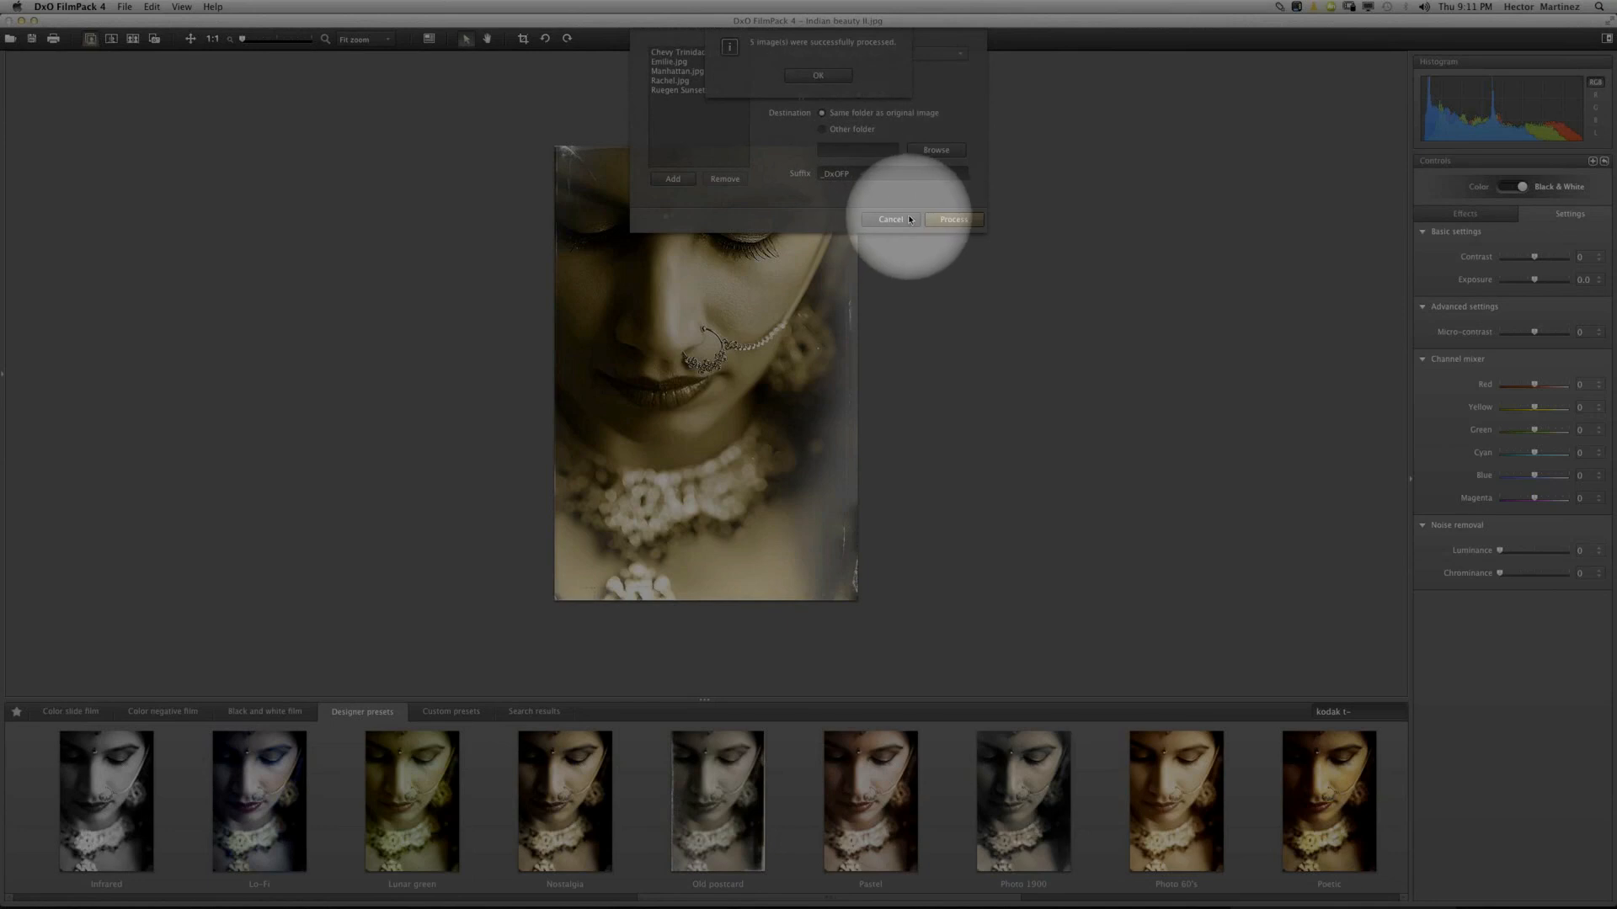
click(821, 76)
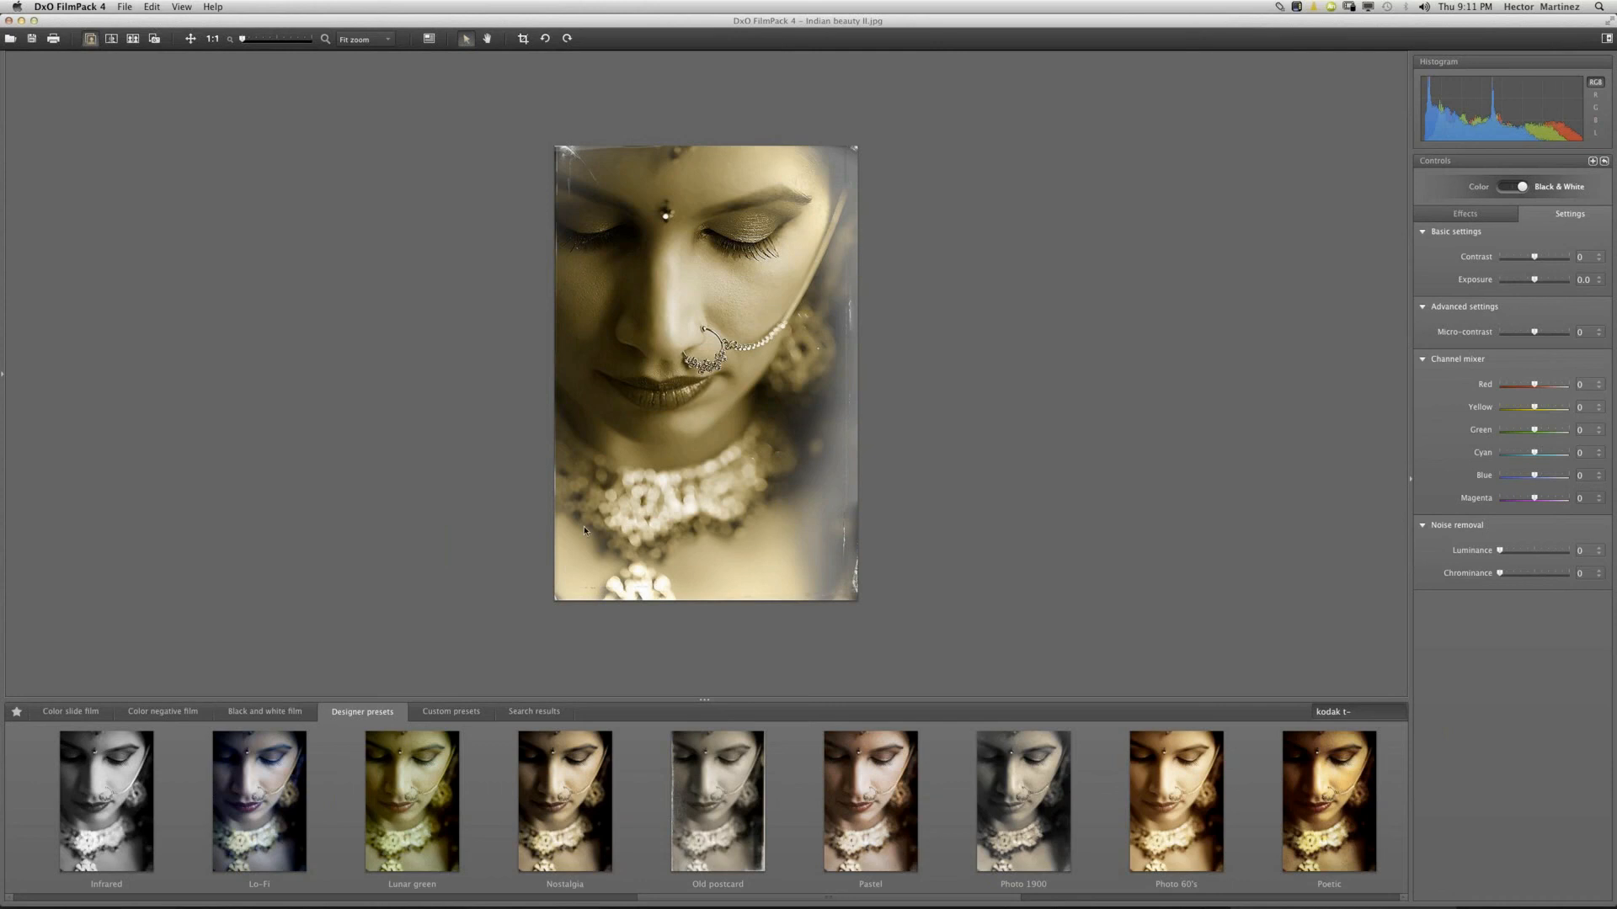
key(super+Tab)
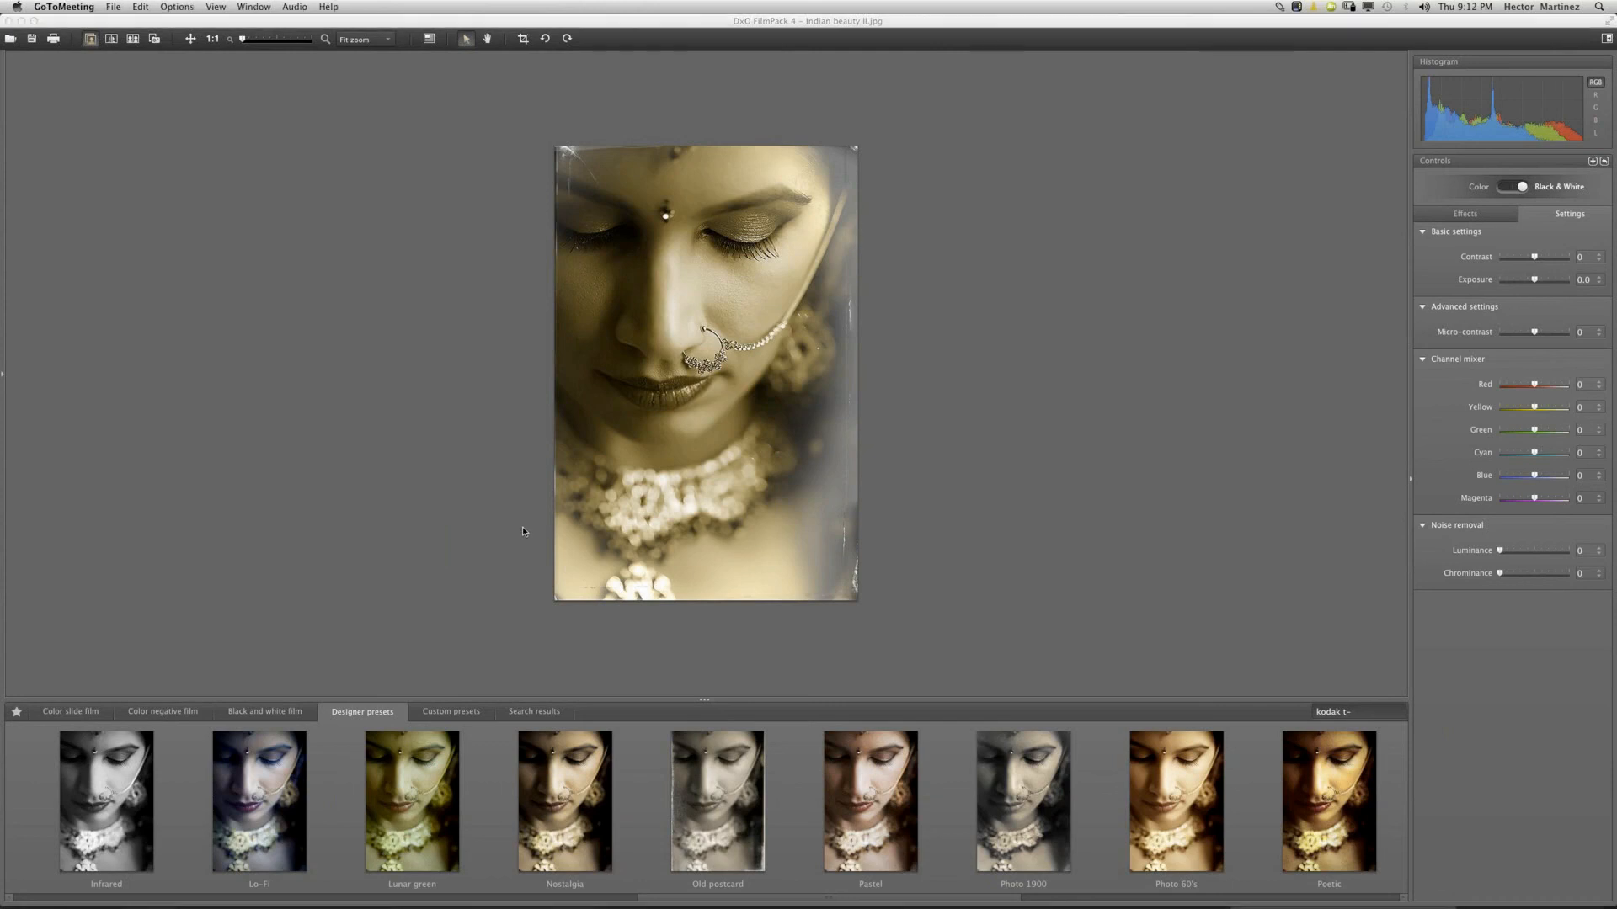